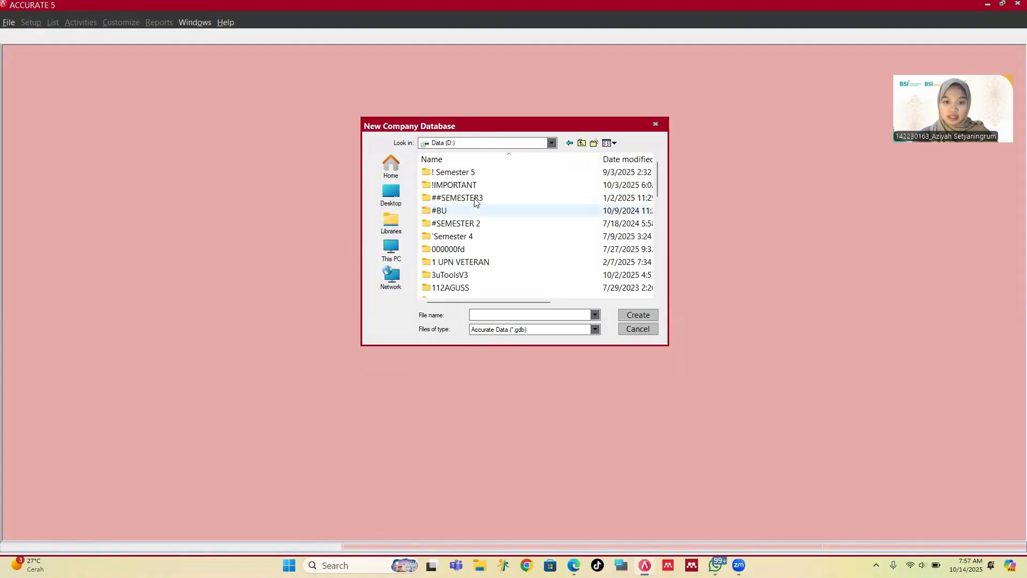
Step: In D:\! Semester 5\Akom, name the new database with the student's ID and name plus _ETS, and create it
{"action": "double_click", "coordinate": [479, 172]}
{"action": "double_click", "coordinate": [472, 186]}
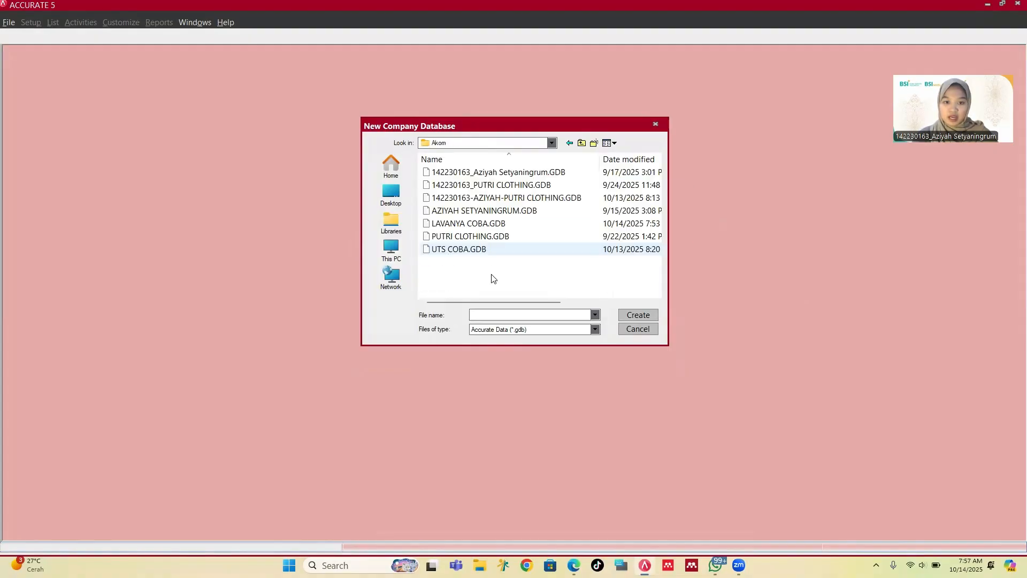
{"action": "left_click", "coordinate": [498, 316]}
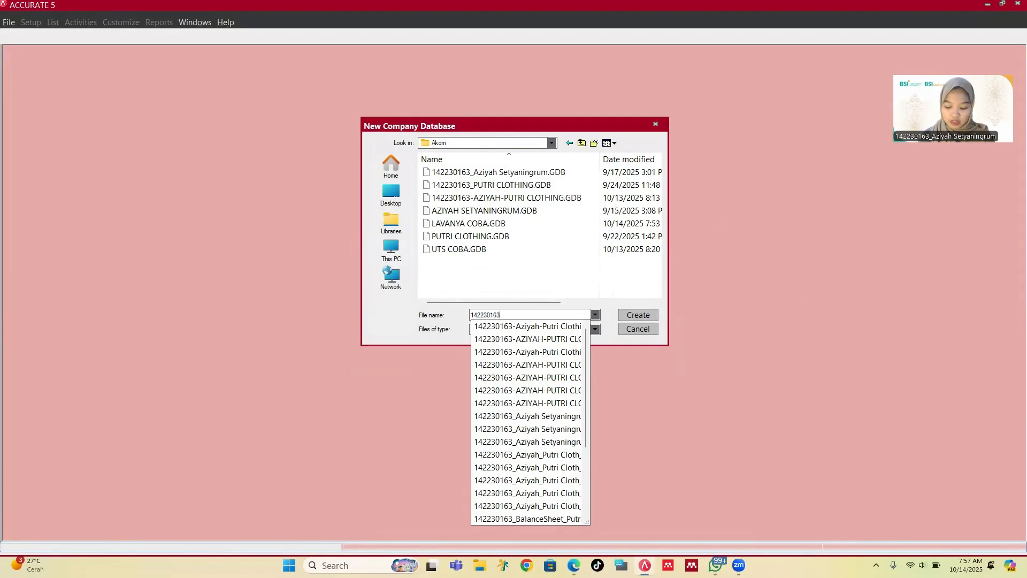
{"action": "type", "text": "_a"}
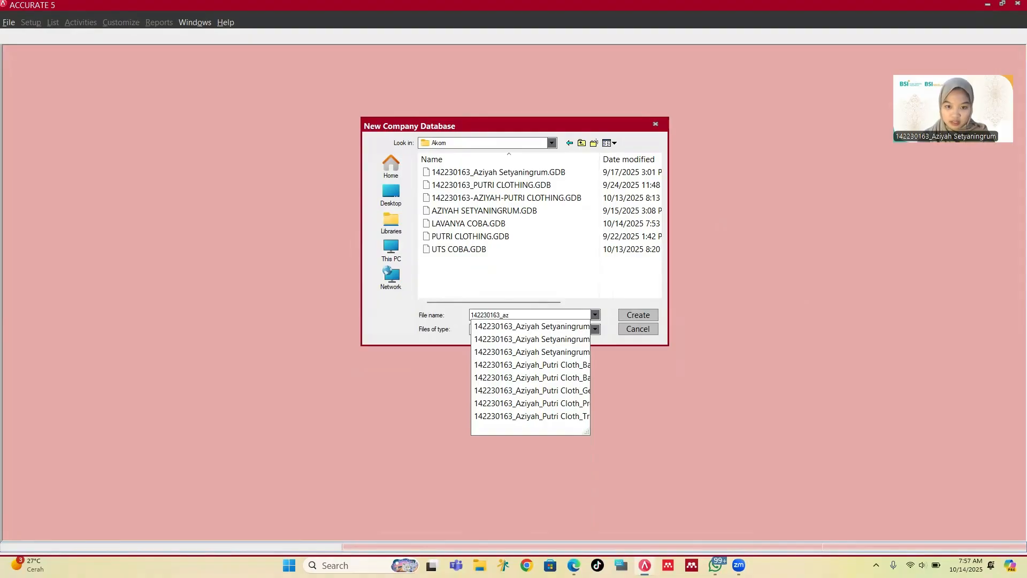
{"action": "key", "text": "BackSpace"}
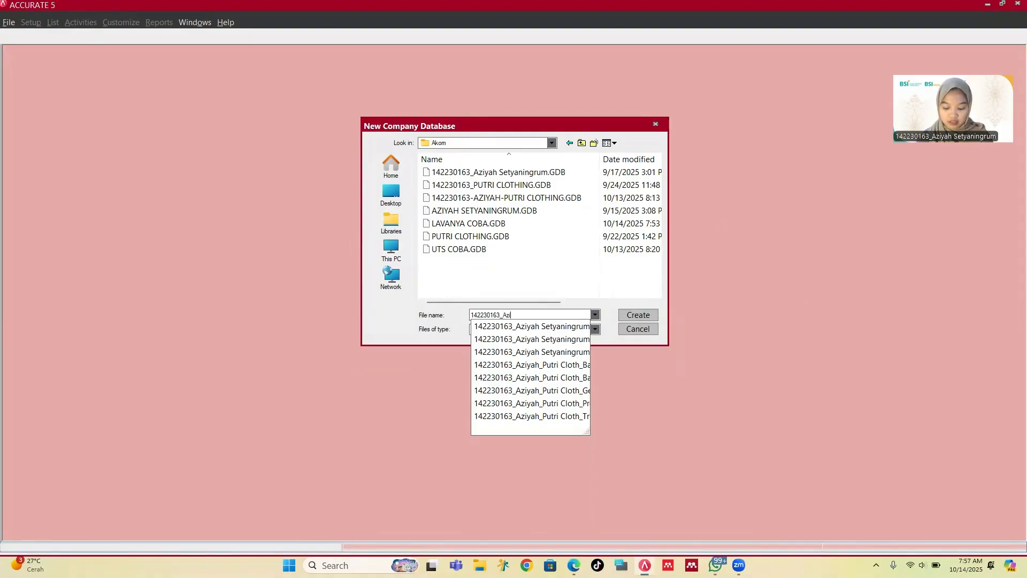
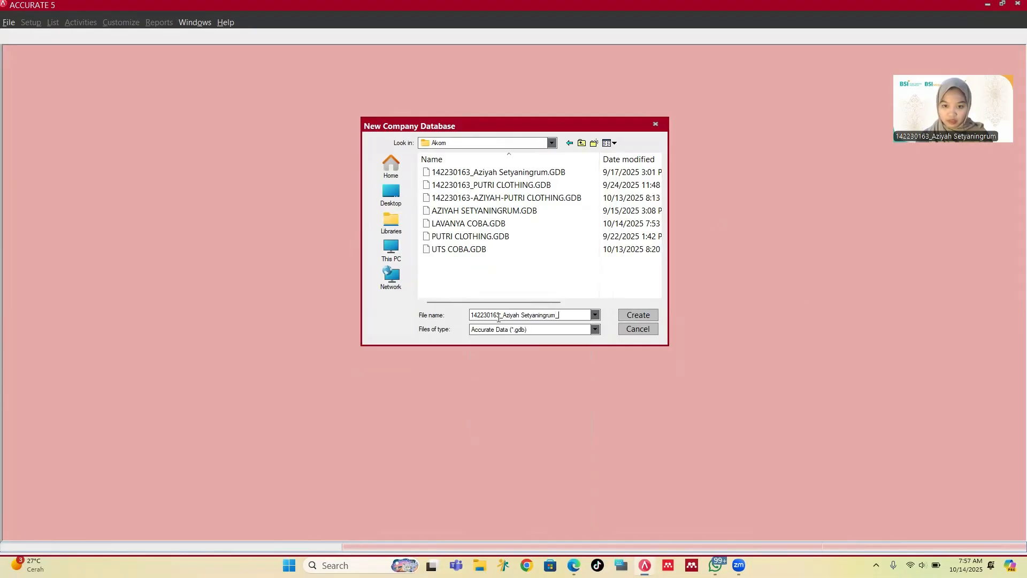
{"action": "type", "text": "ETS"}
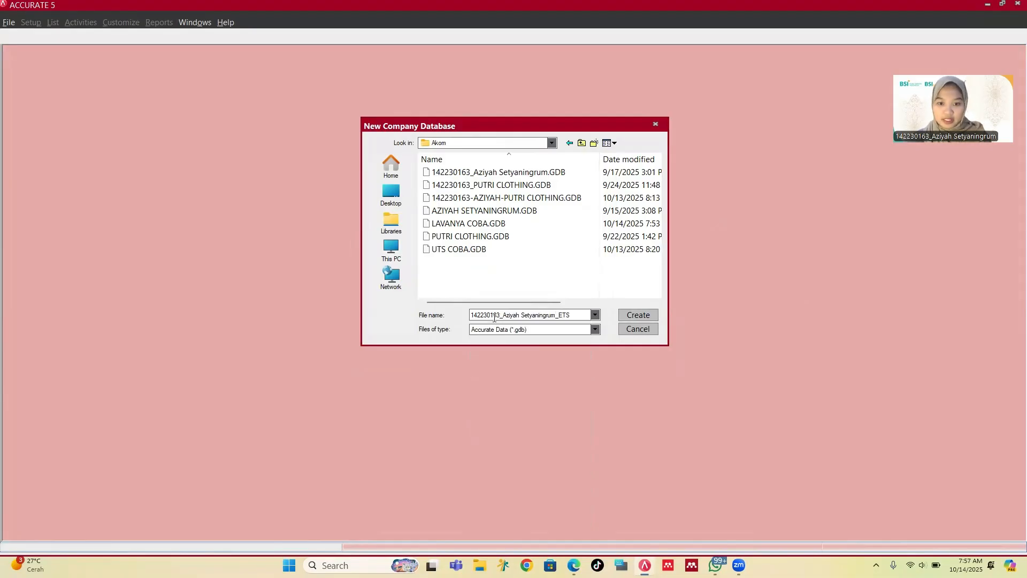
{"action": "left_click", "coordinate": [620, 314]}
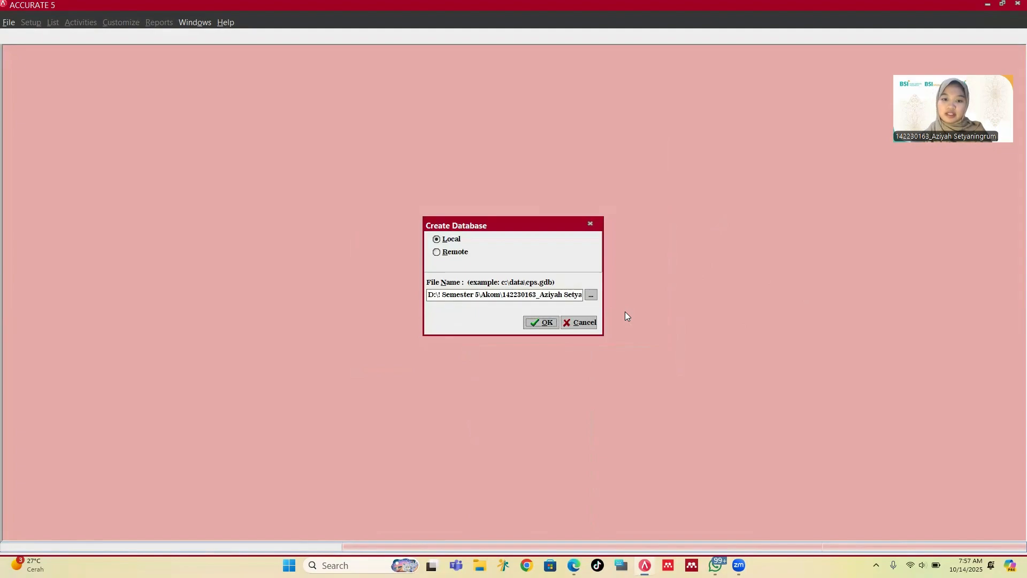
Step: Confirm creating the database, then log in as SUPERVISOR with its password
{"action": "left_click", "coordinate": [540, 321]}
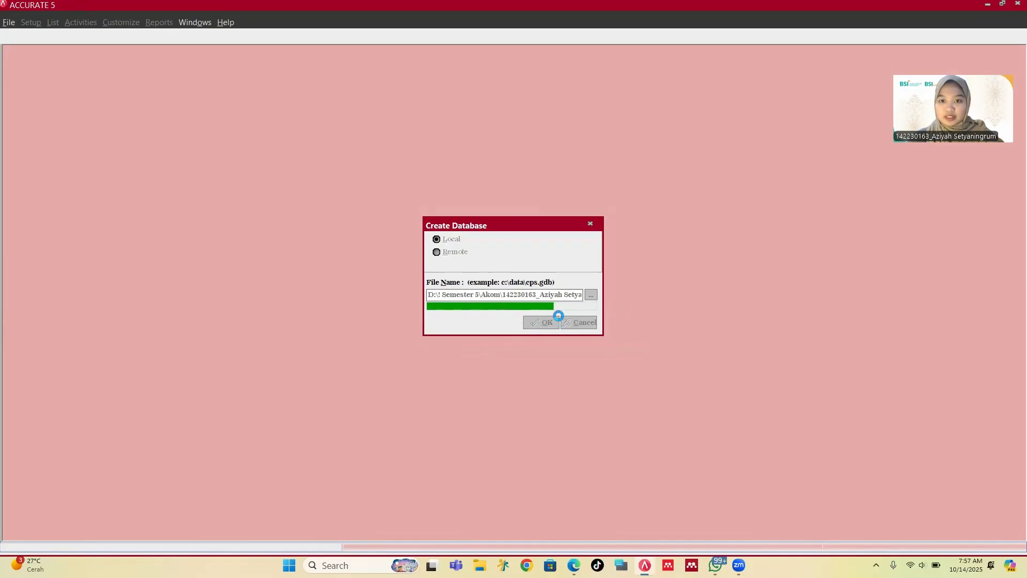
{"action": "type", "text": "s"}
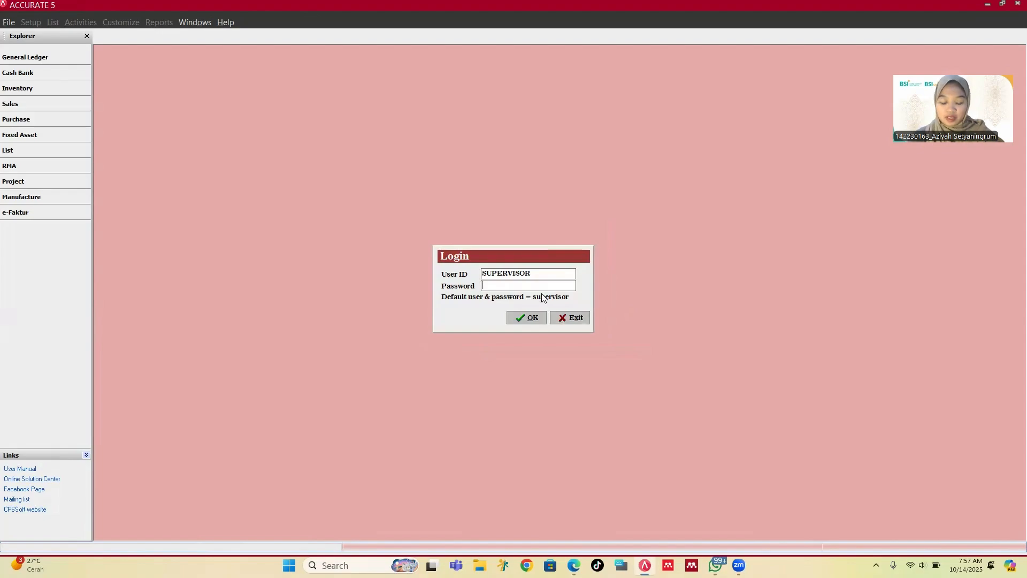
{"action": "type", "text": "upervi"}
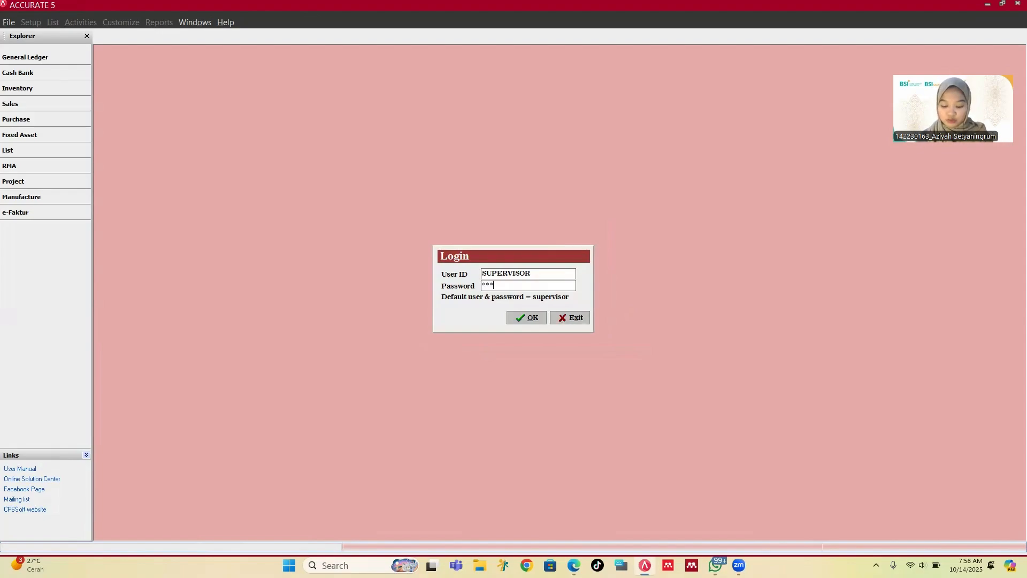
{"action": "type", "text": "sor"}
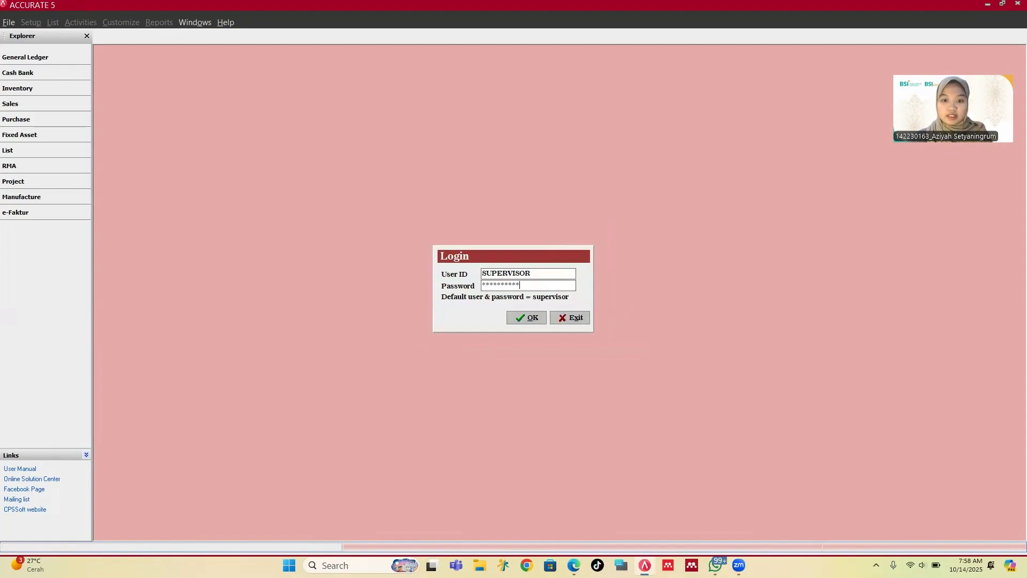
{"action": "left_click", "coordinate": [529, 320]}
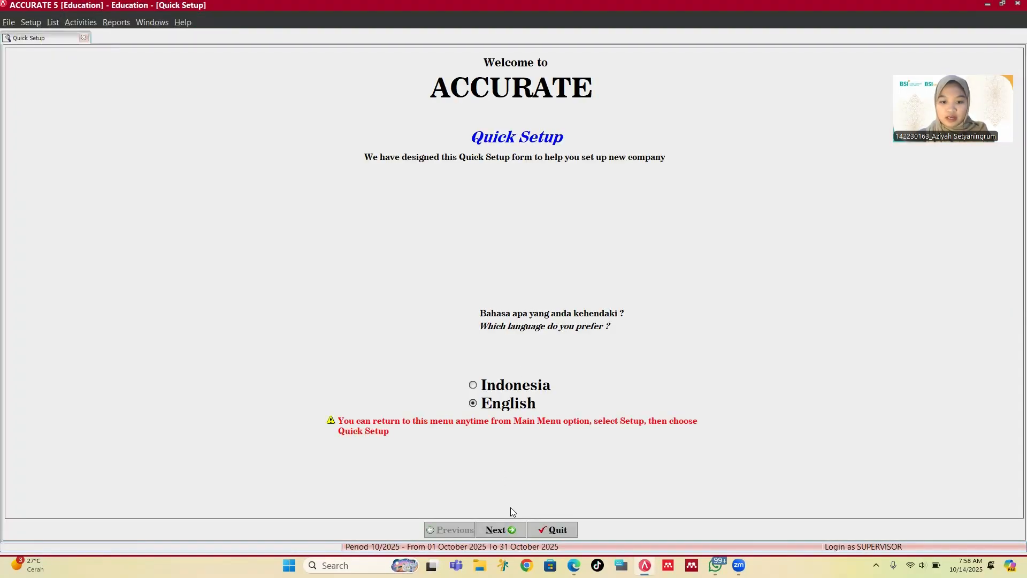
Step: Resize the Accurate window to fill the left half of the screen
{"action": "left_click", "coordinate": [1001, 5]}
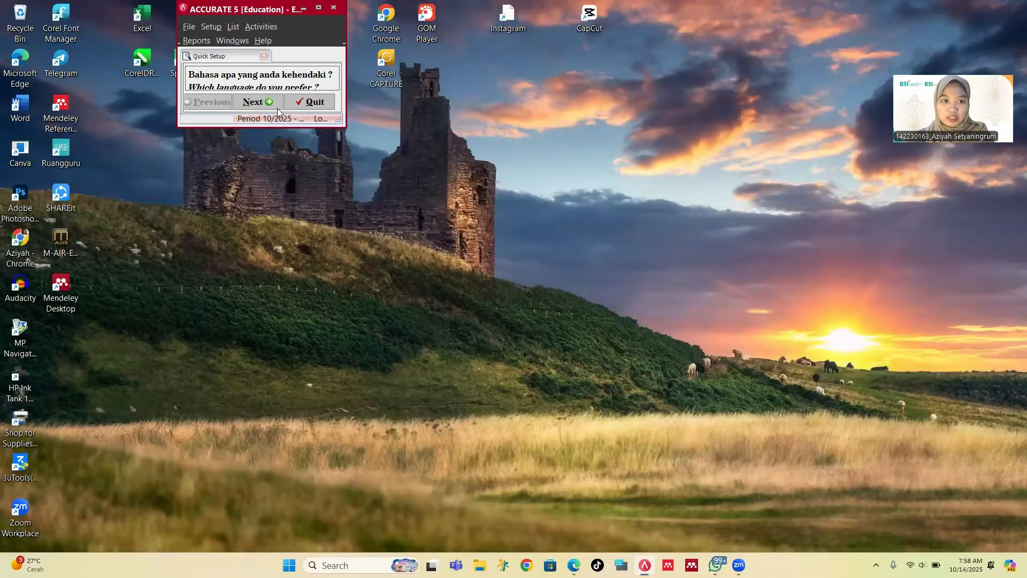
{"action": "double_click", "coordinate": [276, 127]}
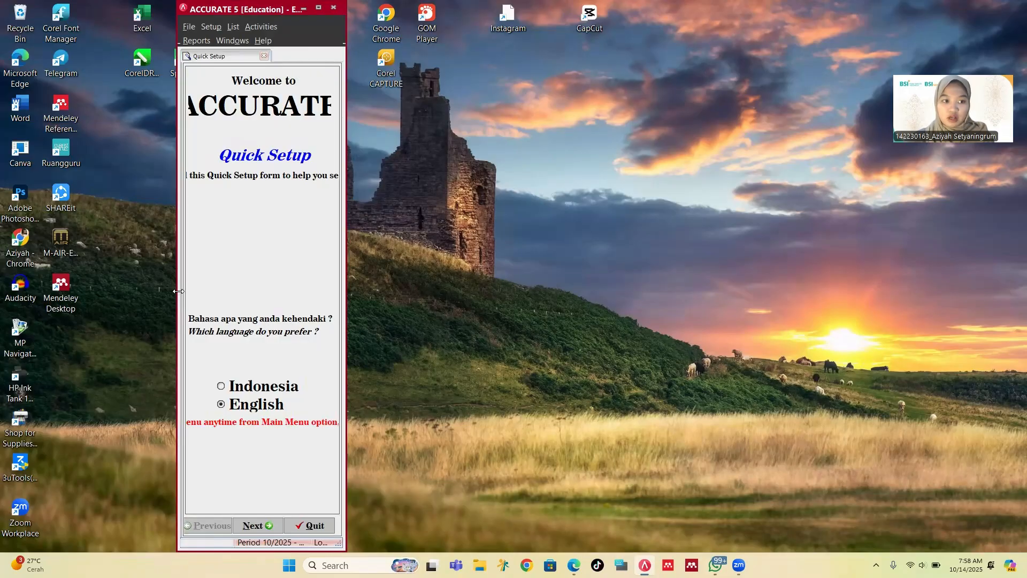
{"action": "double_click", "coordinate": [178, 291]}
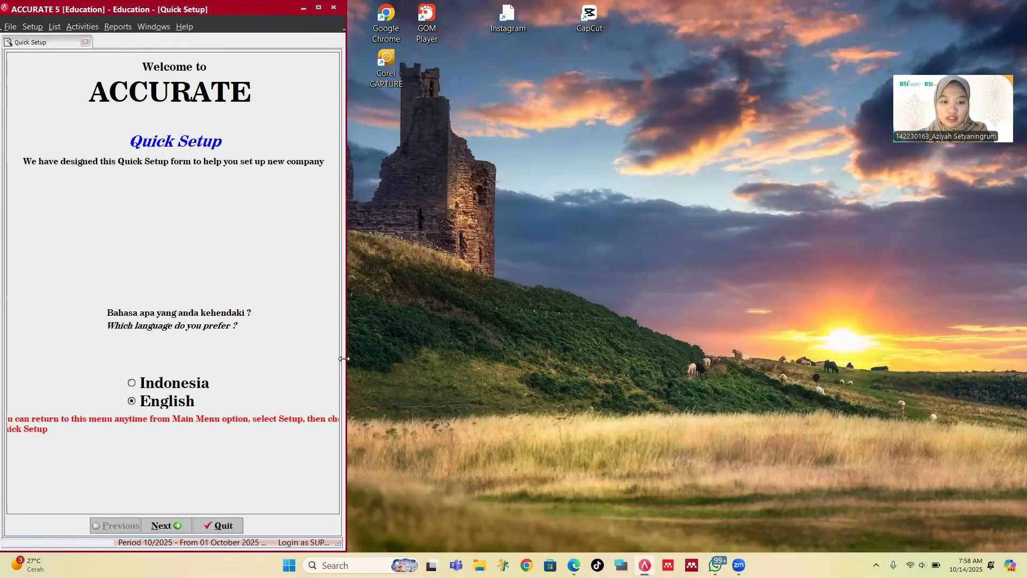
{"action": "left_click_drag", "start_coordinate": [344, 358], "coordinate": [500, 358]}
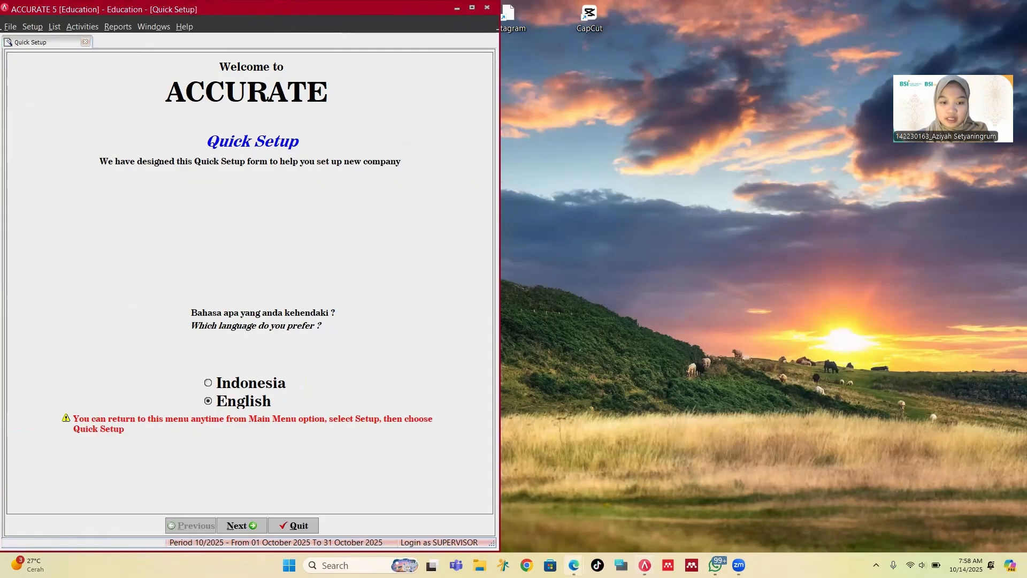
Step: Place the SOAL exam PDF on the right half, scrolled to the opening balance sheet
{"action": "mouse_move", "coordinate": [573, 565]}
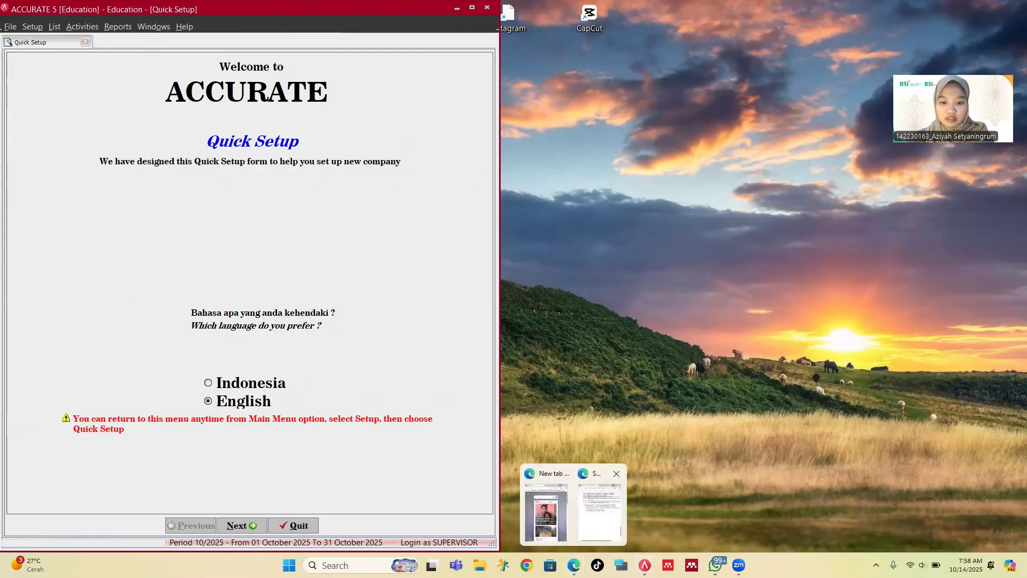
{"action": "left_click", "coordinate": [600, 509]}
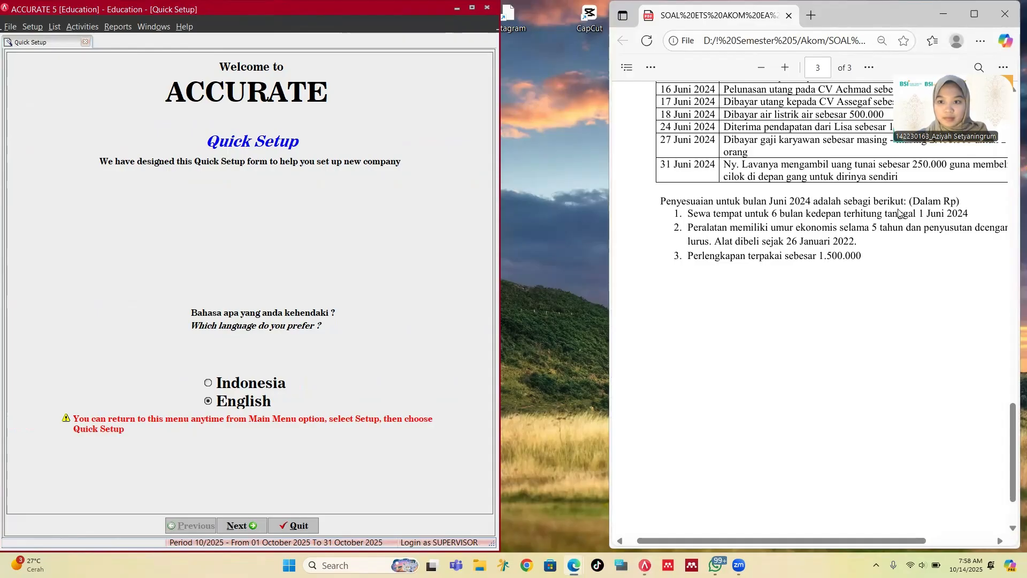
{"action": "left_click_drag", "start_coordinate": [832, 19], "coordinate": [726, 28]}
{"action": "left_click_drag", "start_coordinate": [916, 227], "coordinate": [1024, 227]}
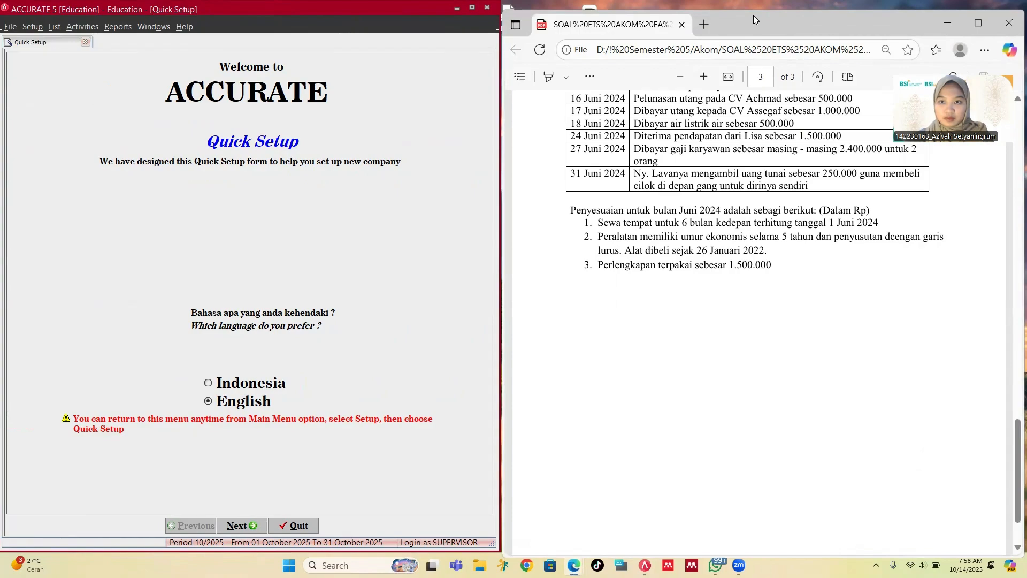
{"action": "left_click_drag", "start_coordinate": [753, 15], "coordinate": [753, 6]}
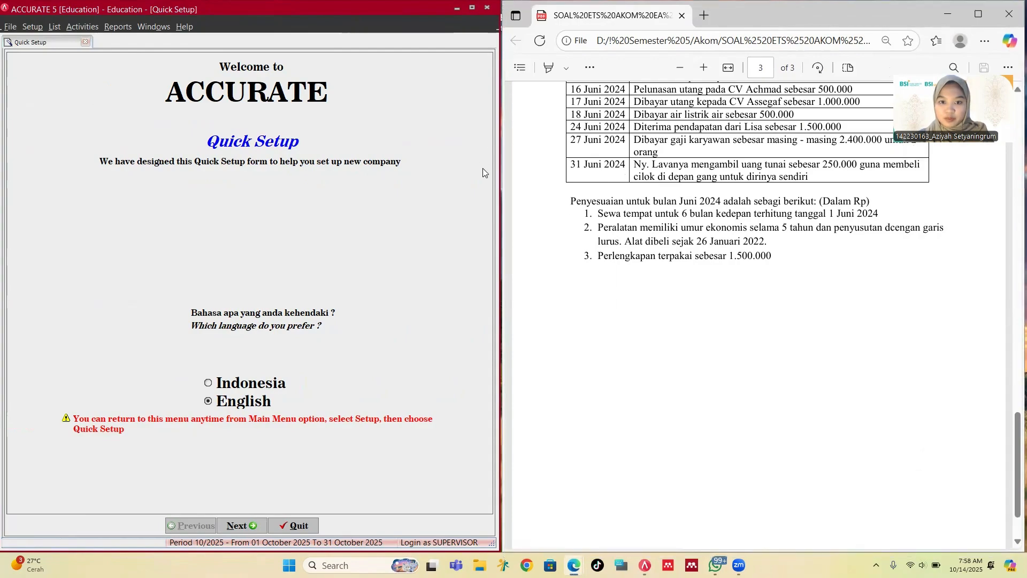
{"action": "left_click", "coordinate": [497, 177]}
{"action": "left_click_drag", "start_coordinate": [497, 177], "coordinate": [521, 176]}
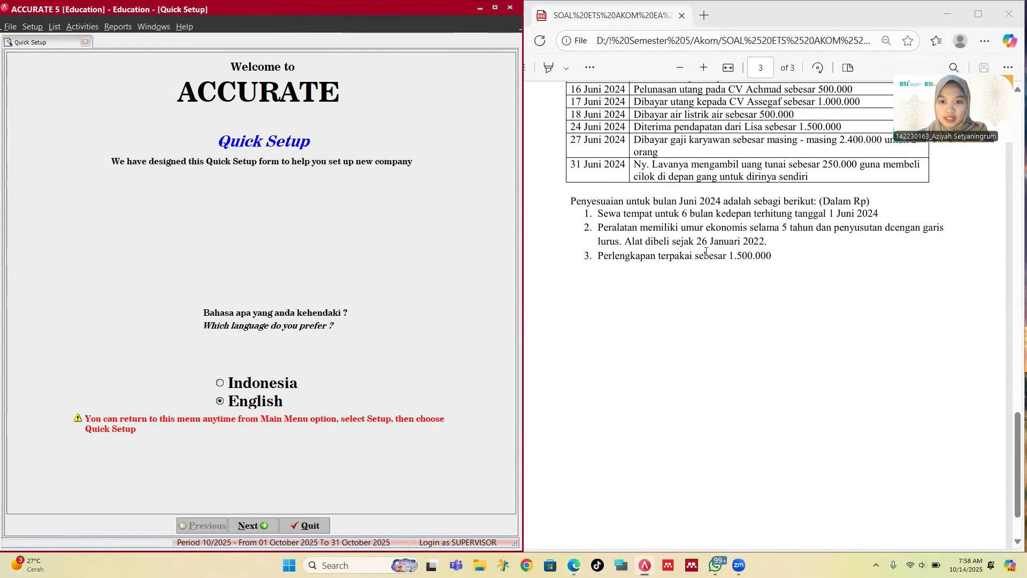
{"action": "scroll", "coordinate": [697, 238], "scroll_direction": "up", "scroll_amount": 10}
{"action": "scroll", "coordinate": [697, 237], "scroll_direction": "up", "scroll_amount": 10}
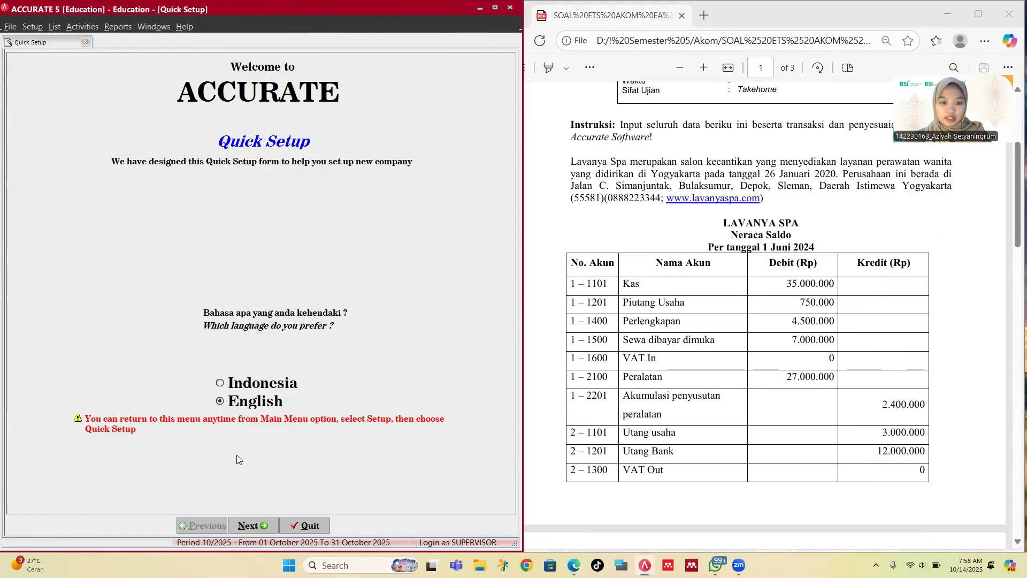
Step: Choose the advanced setup option in Quick Setup
{"action": "left_click", "coordinate": [247, 529]}
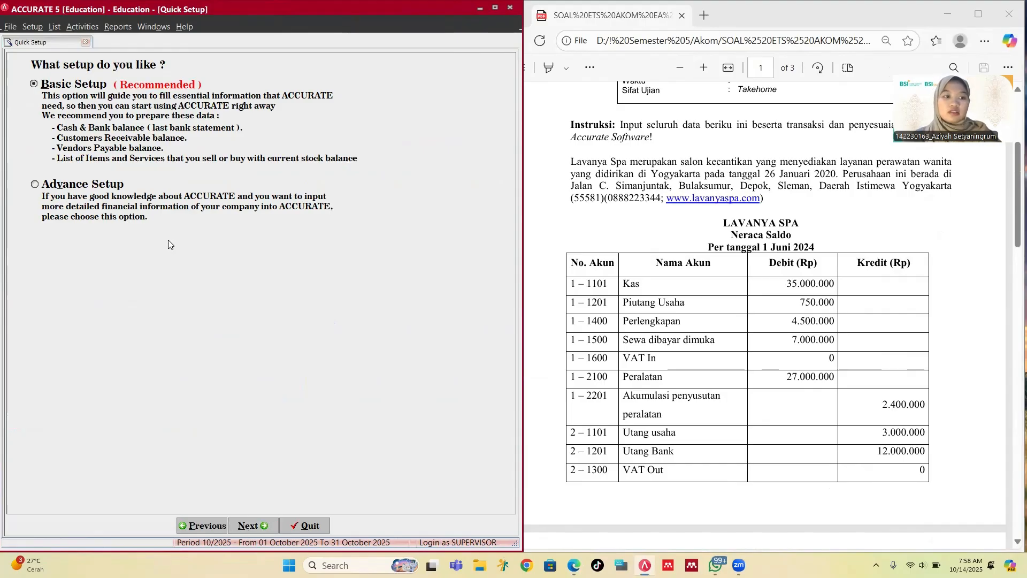
{"action": "left_click", "coordinate": [155, 202]}
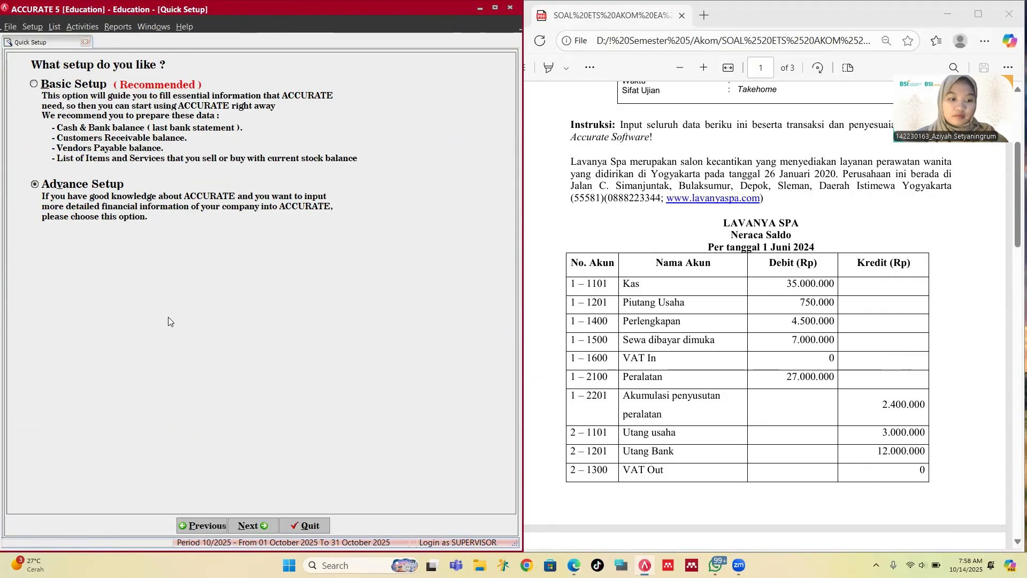
{"action": "left_click", "coordinate": [246, 525]}
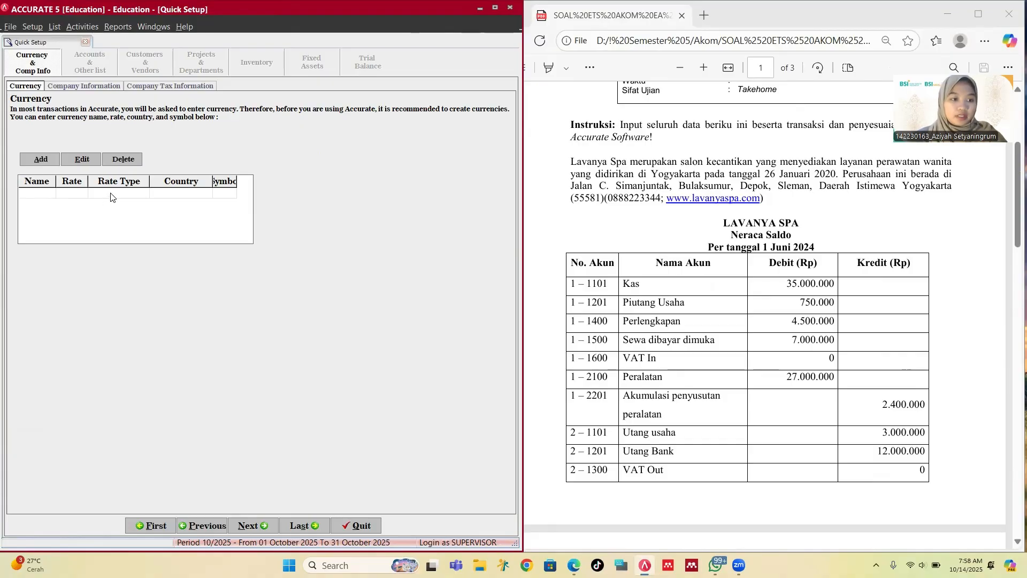
Step: Add Rupiah as the first currency with rate 1, country Indonesia and symbol Rp
{"action": "left_click", "coordinate": [44, 196]}
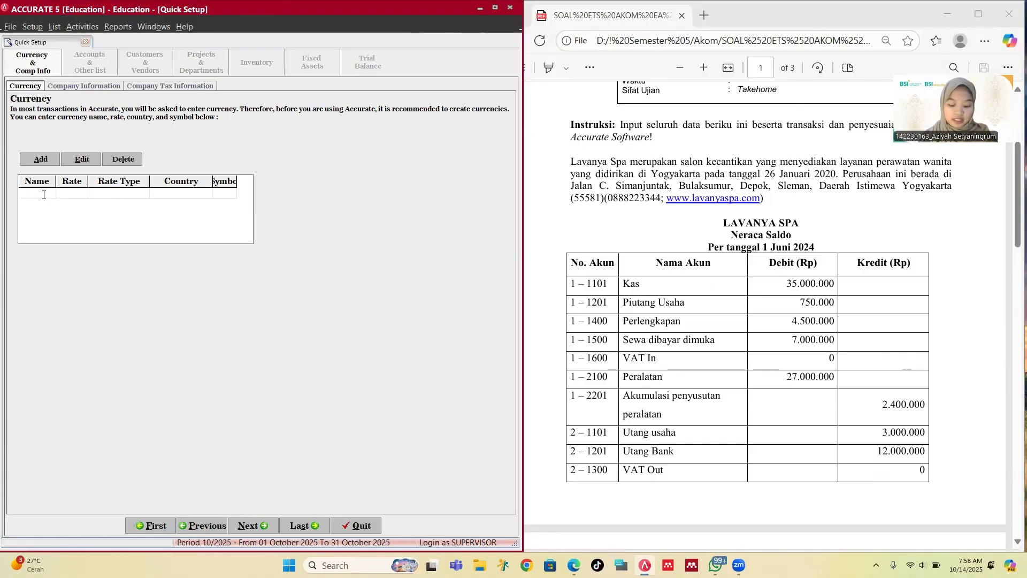
{"action": "type", "text": "Rupiah"}
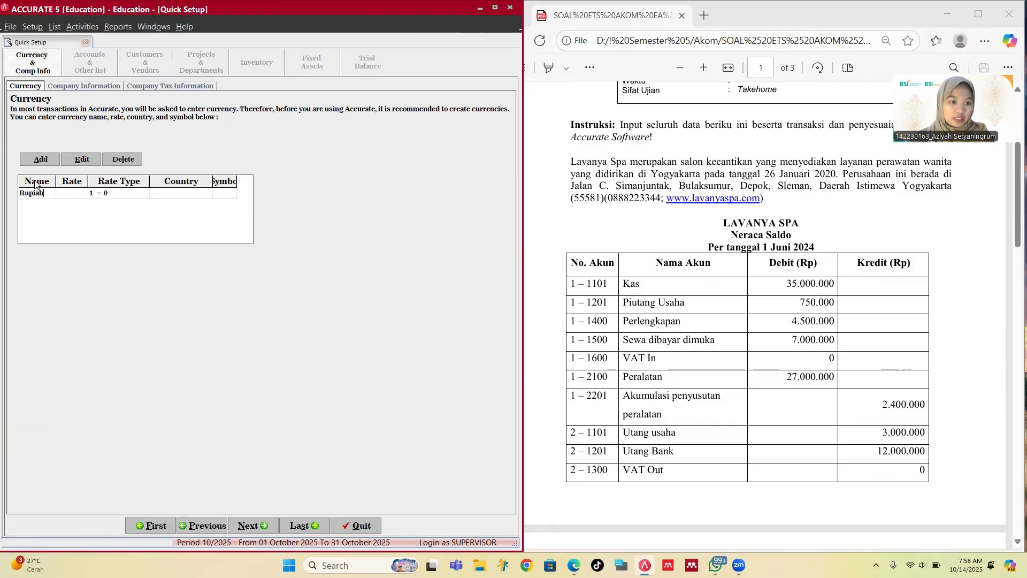
{"action": "left_click", "coordinate": [73, 195]}
{"action": "type", "text": "1"}
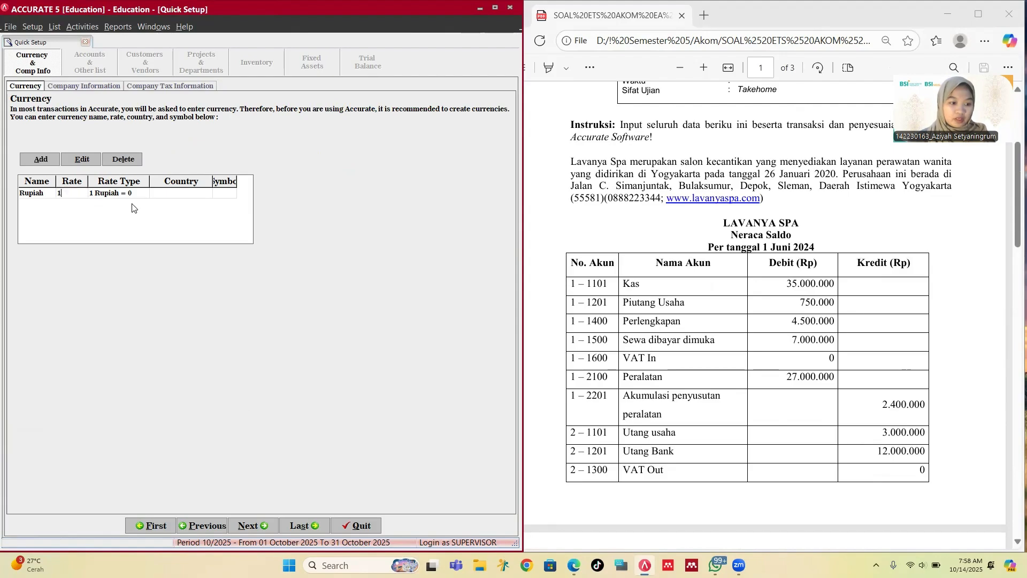
{"action": "left_click", "coordinate": [162, 195]}
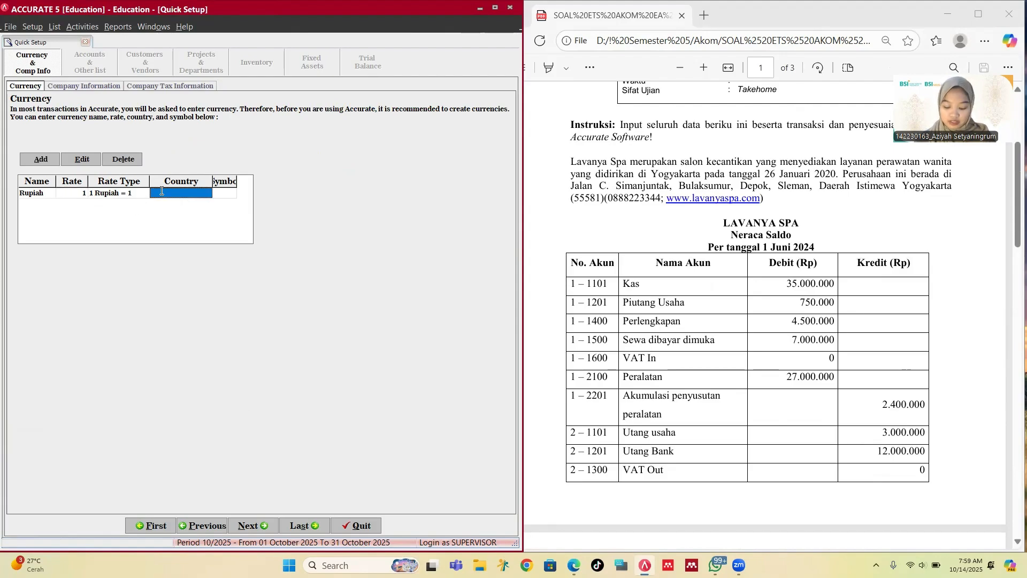
{"action": "type", "text": "Indonesi"}
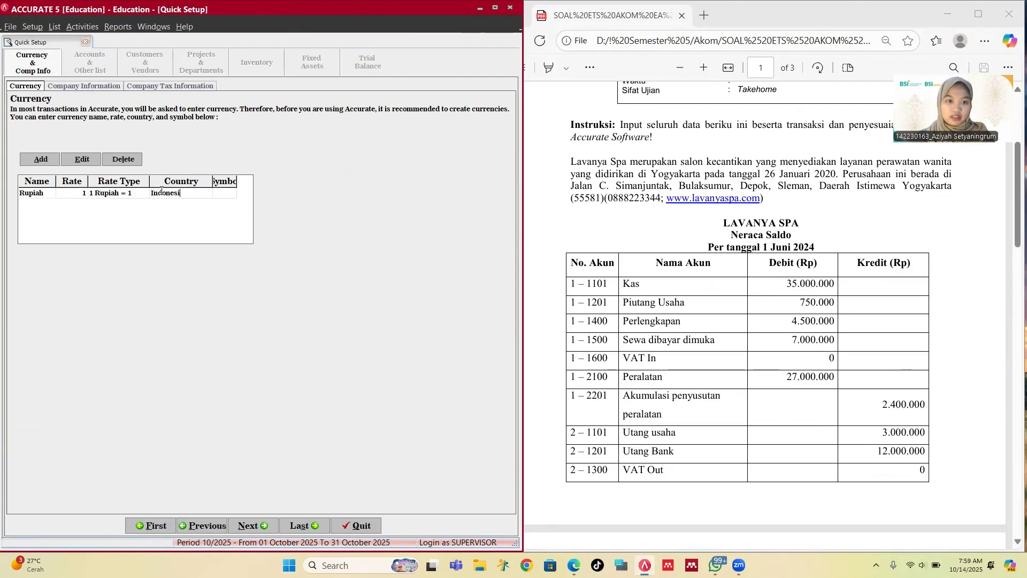
{"action": "type", "text": "a"}
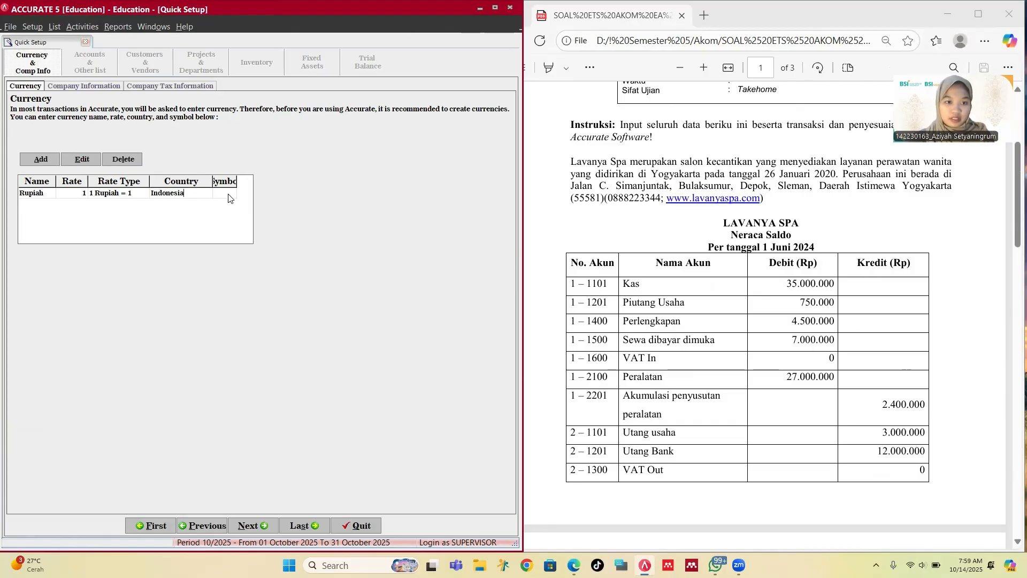
{"action": "left_click", "coordinate": [230, 196]}
{"action": "type", "text": "Rp"}
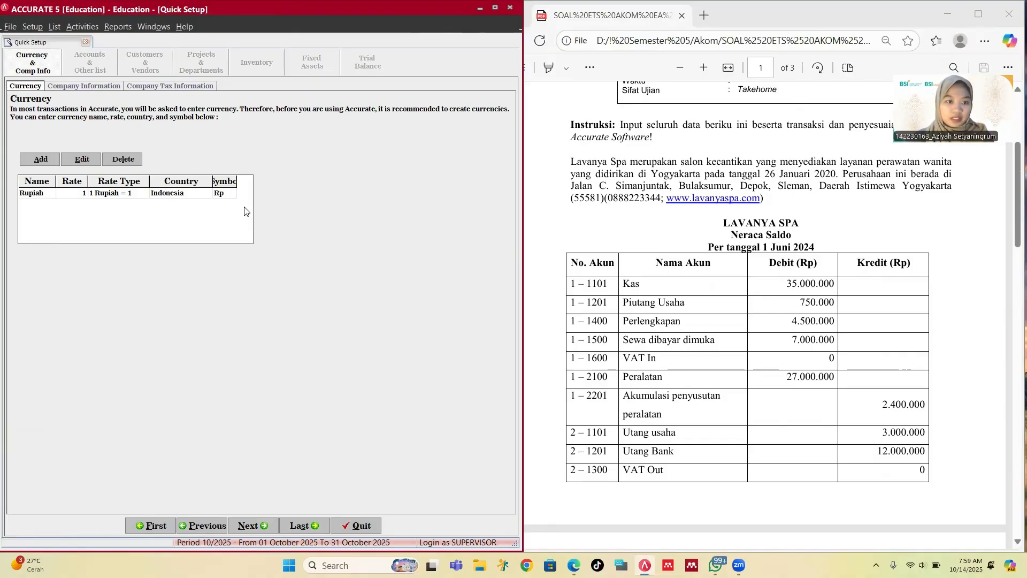
Step: Enter LAVANYA SPA as the company name
{"action": "left_click", "coordinate": [249, 530]}
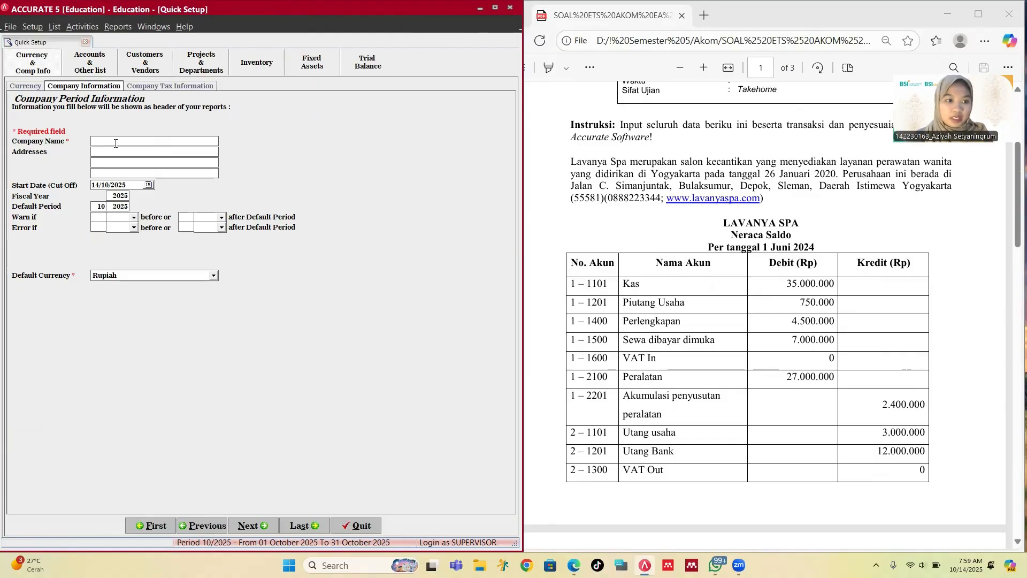
{"action": "scroll", "coordinate": [759, 316], "scroll_direction": "up", "scroll_amount": 3}
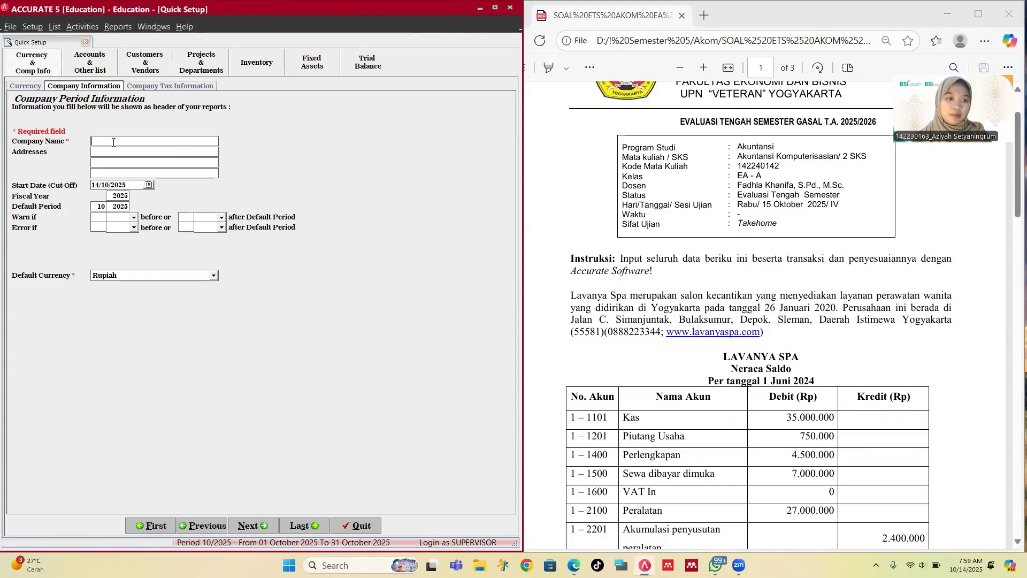
{"action": "type", "text": "L"}
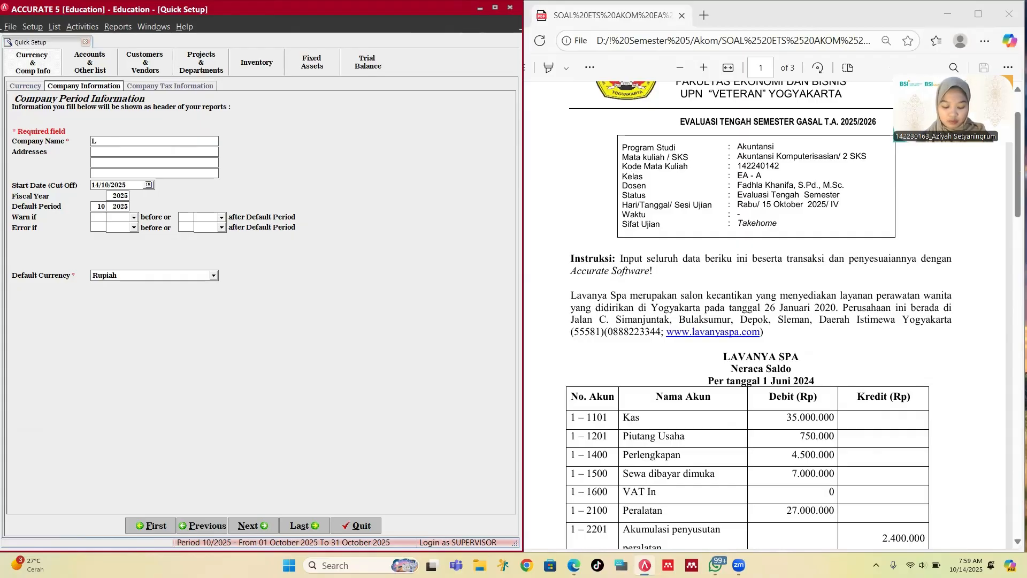
{"action": "type", "text": "AVANYA"}
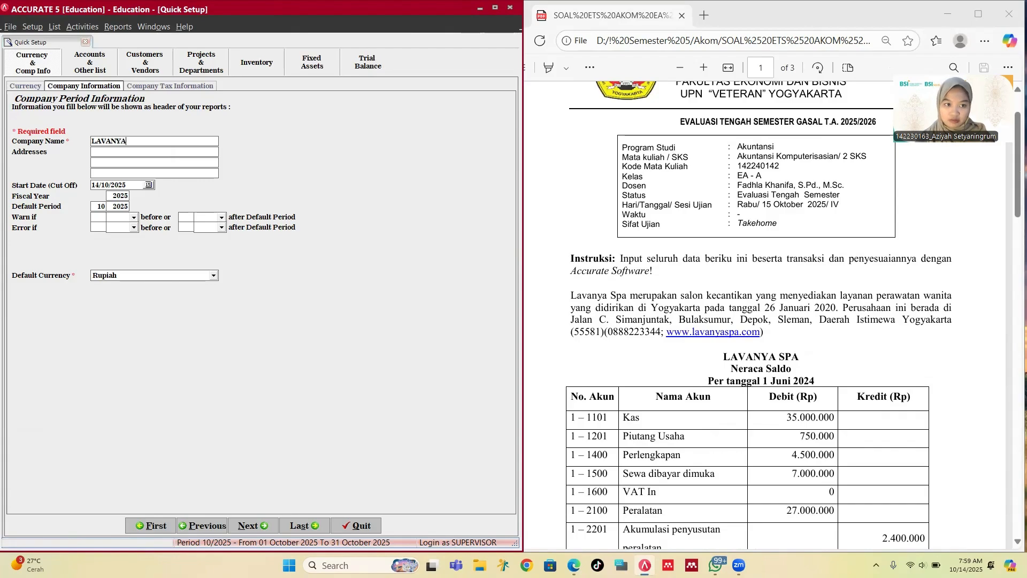
{"action": "type", "text": " SPA"}
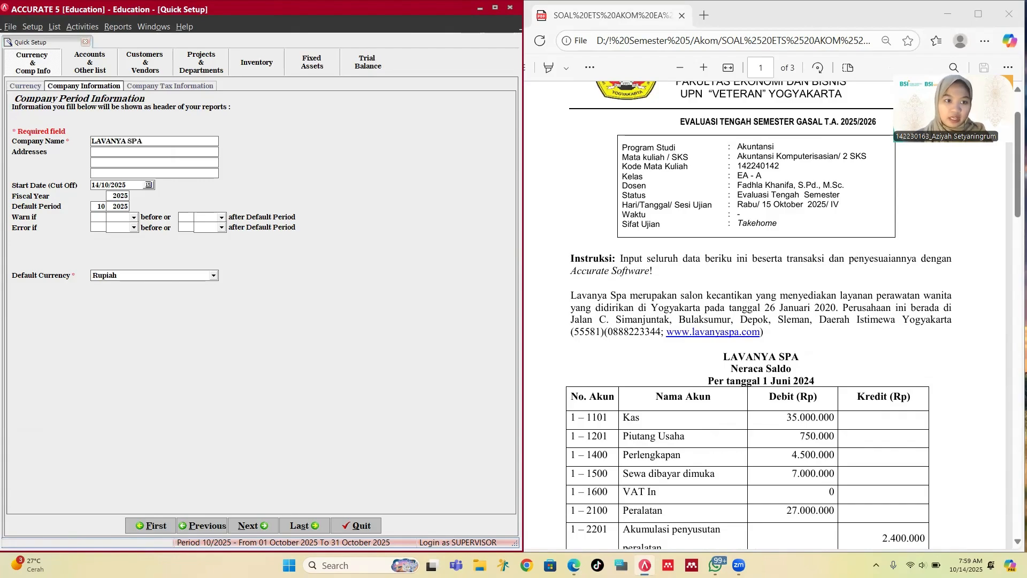
Step: Type the company's address across the three address lines
{"action": "left_click", "coordinate": [106, 161]}
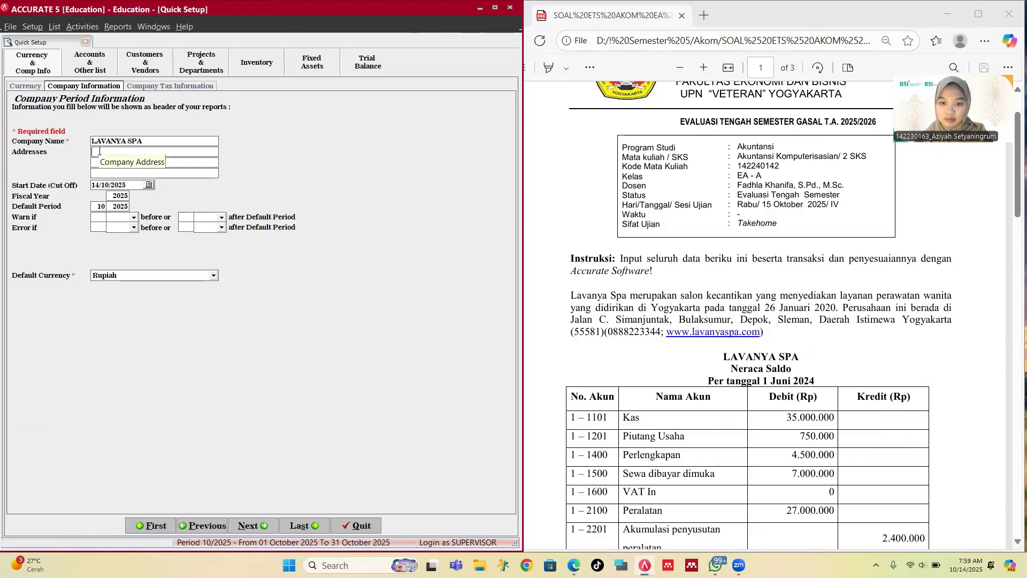
{"action": "left_click", "coordinate": [99, 151]}
{"action": "type", "text": "Jalan"}
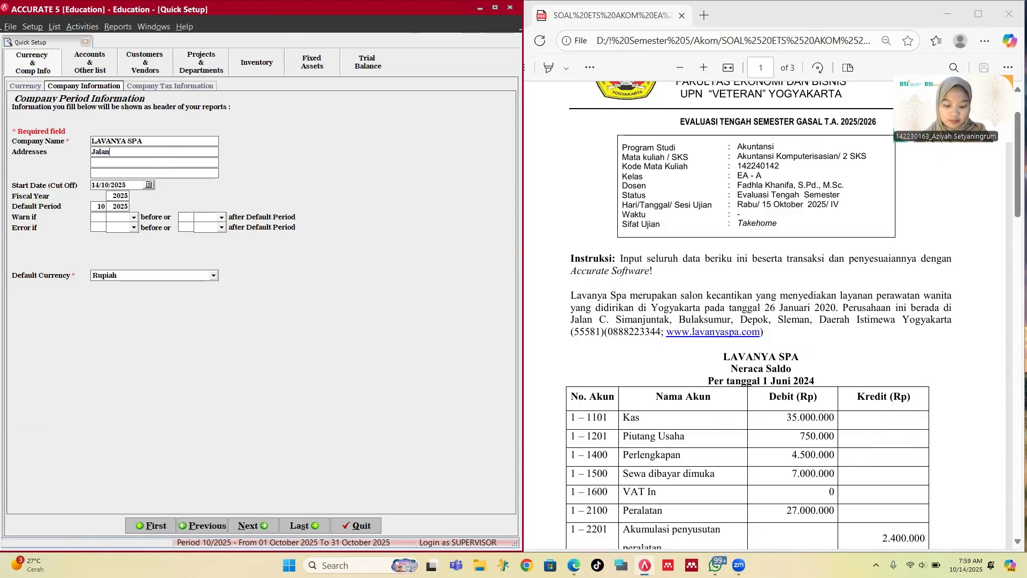
{"action": "type", "text": " C. "}
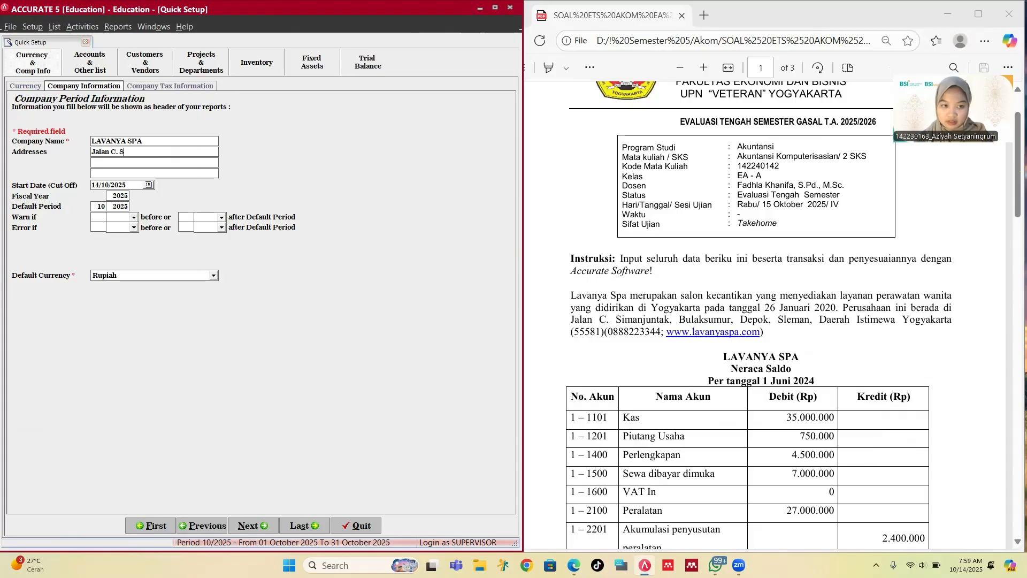
{"action": "type", "text": "Simanjun"}
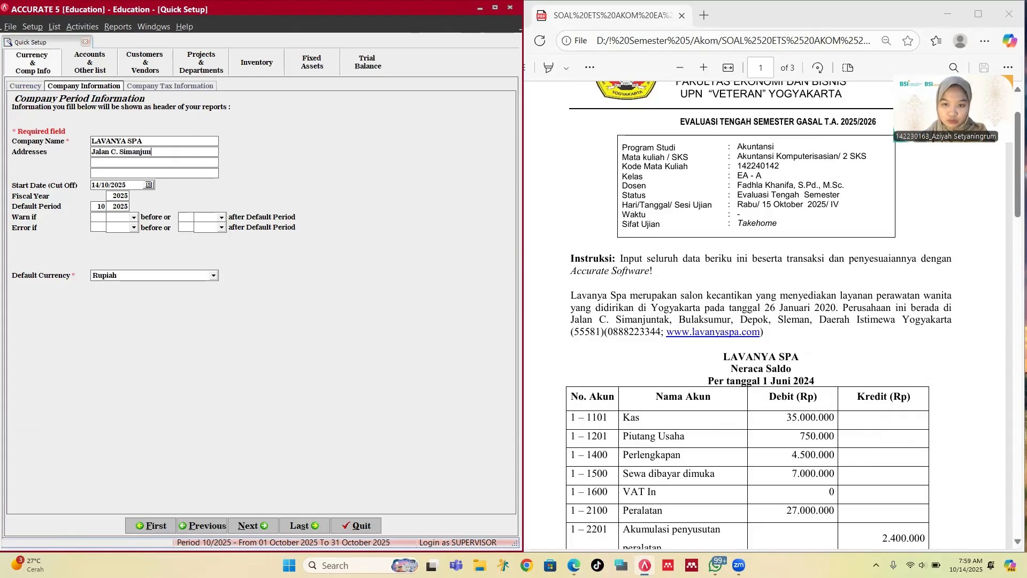
{"action": "type", "text": "tak, "}
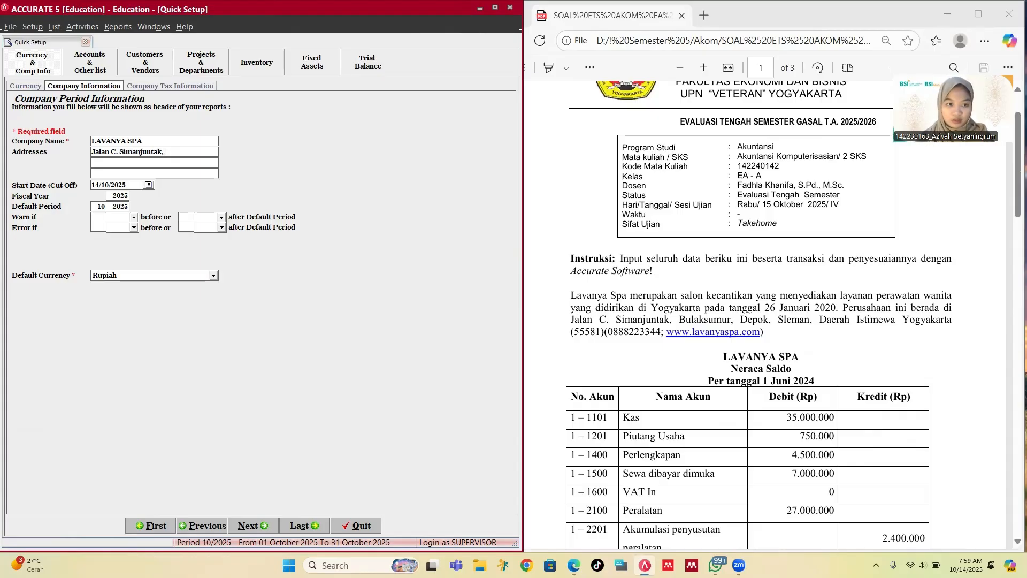
{"action": "type", "text": "Bulaksumur"}
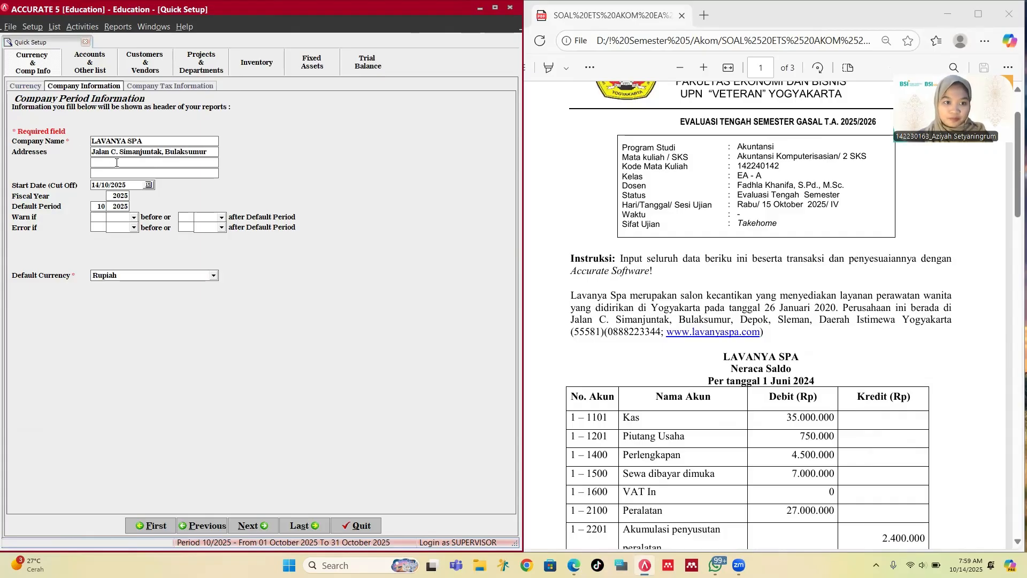
{"action": "type", "text": "D"}
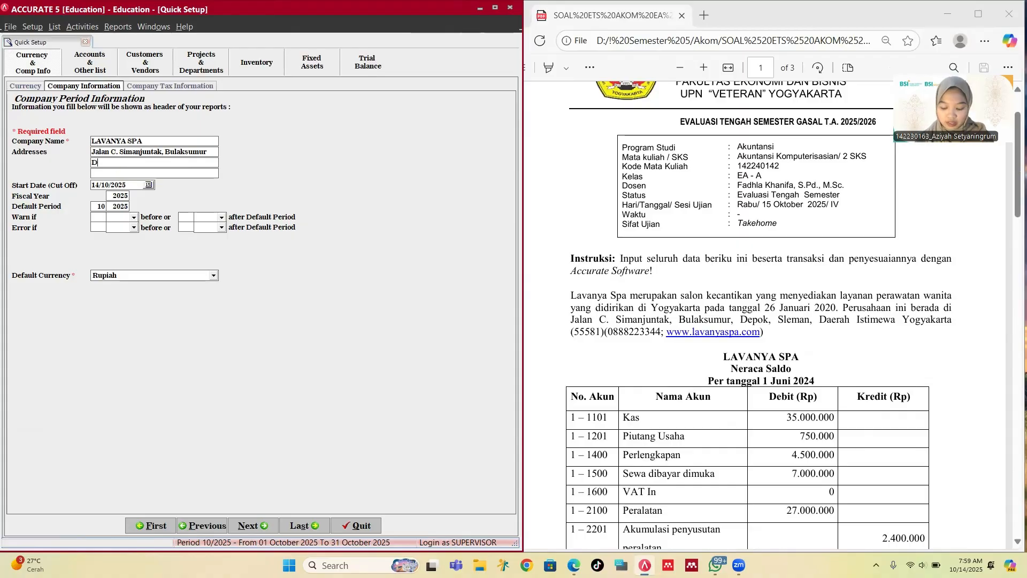
{"action": "type", "text": "Epo"}
{"action": "key", "text": "BackSpace"}
{"action": "key", "text": "BackSpace"}
{"action": "key", "text": "BackSpace"}
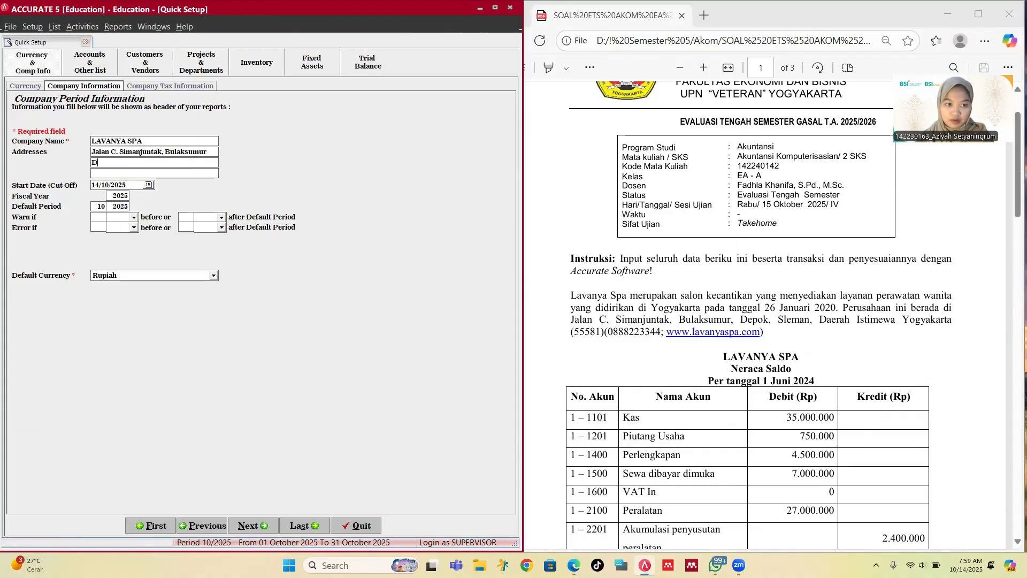
{"action": "type", "text": "epok, Sleman"}
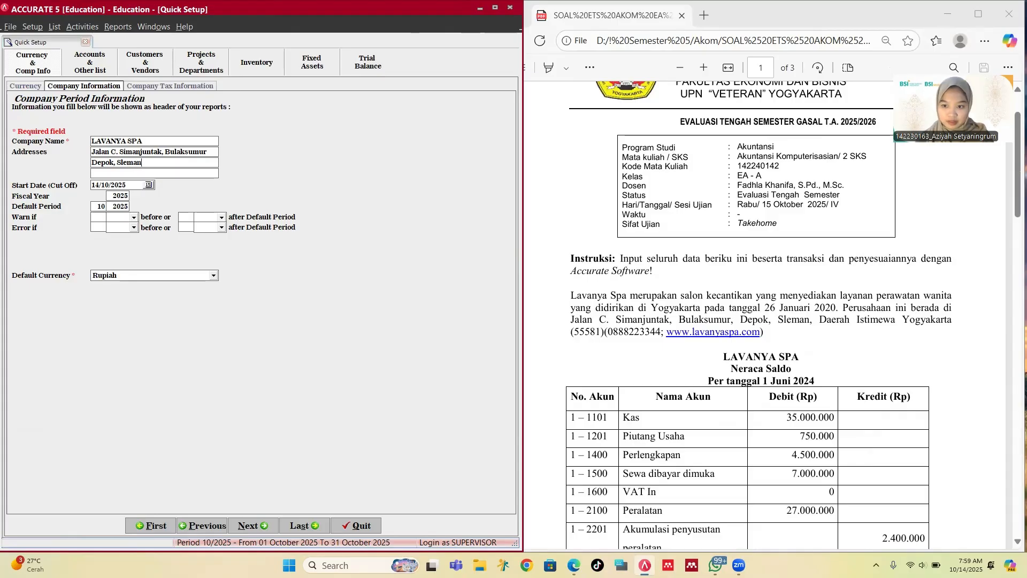
{"action": "type", "text": ", "}
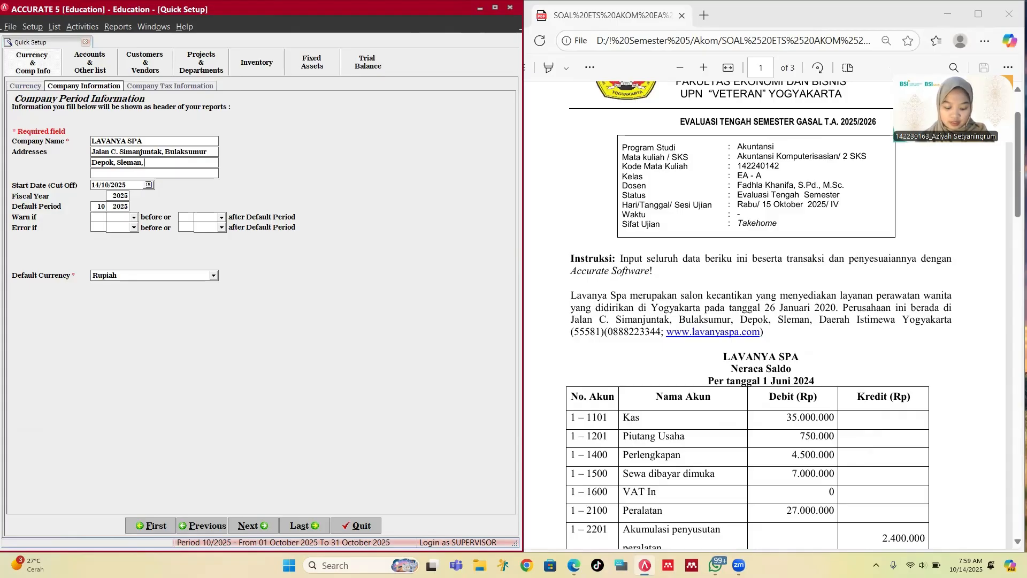
{"action": "type", "text": "Daerah Is"}
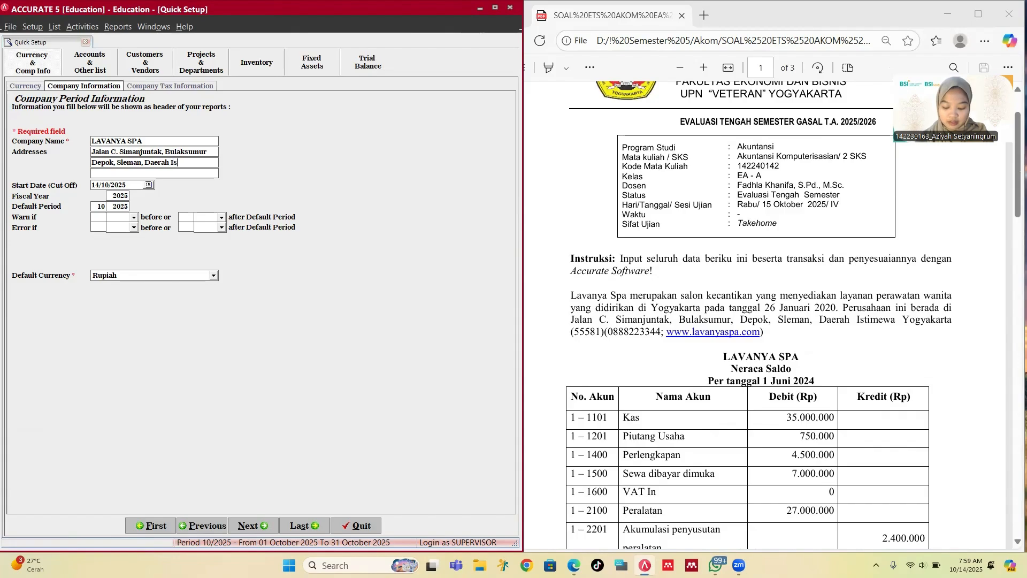
{"action": "type", "text": "timewa"}
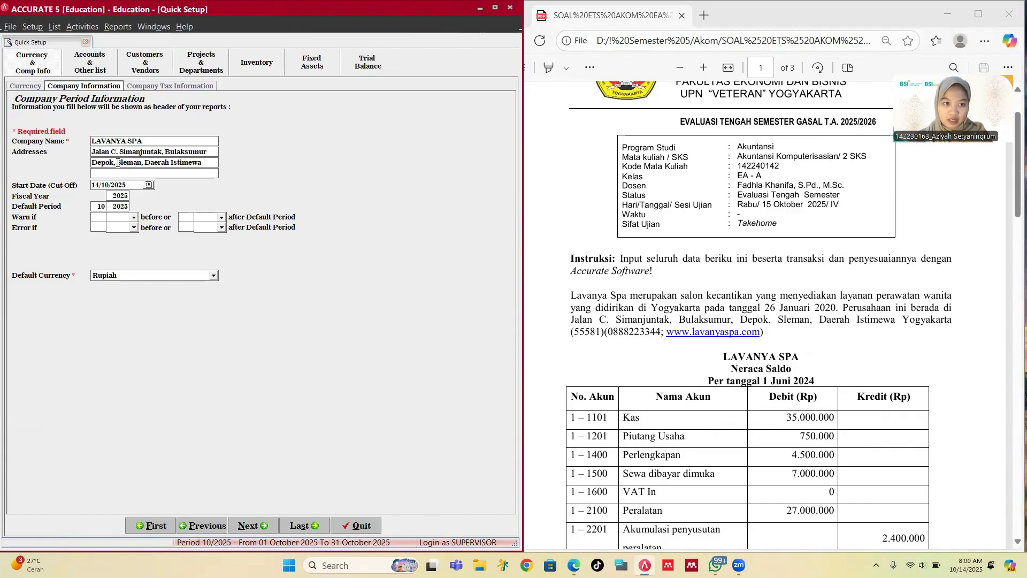
{"action": "left_click", "coordinate": [127, 169]}
{"action": "type", "text": "Yog"}
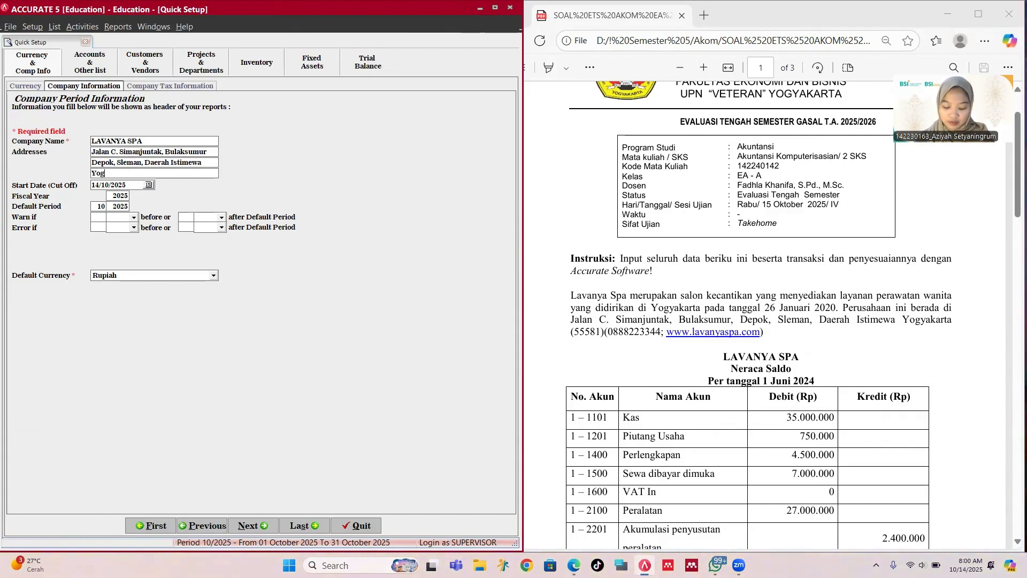
{"action": "type", "text": "yakarta"}
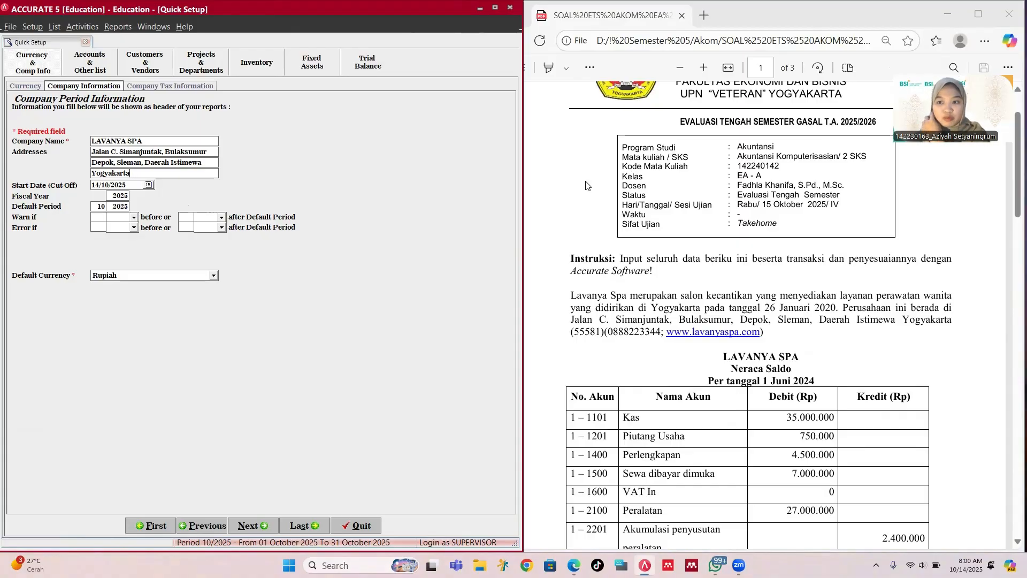
Step: Set the start date to 31 May 2024 using the calendar
{"action": "left_click", "coordinate": [149, 185]}
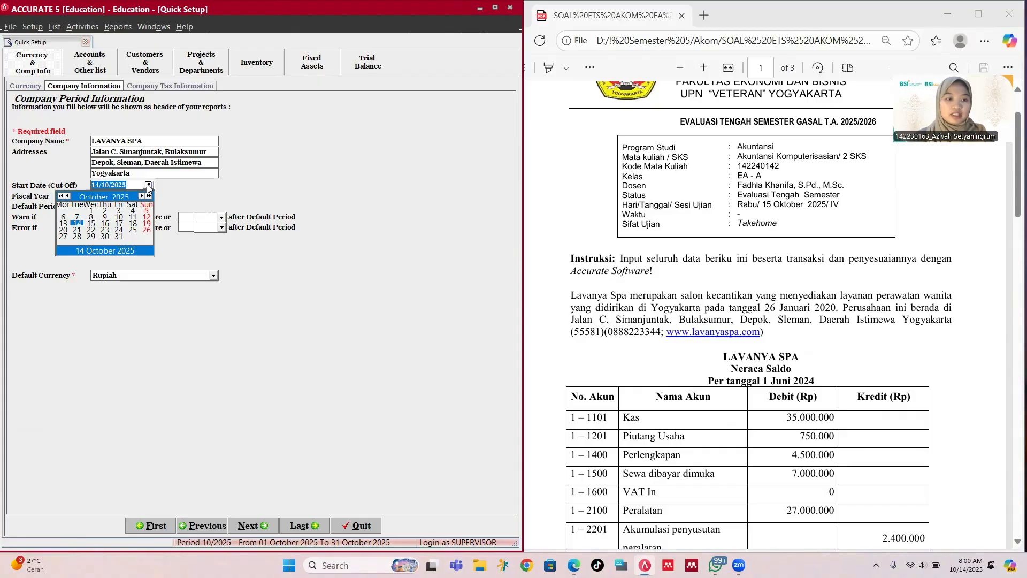
{"action": "left_click", "coordinate": [60, 195]}
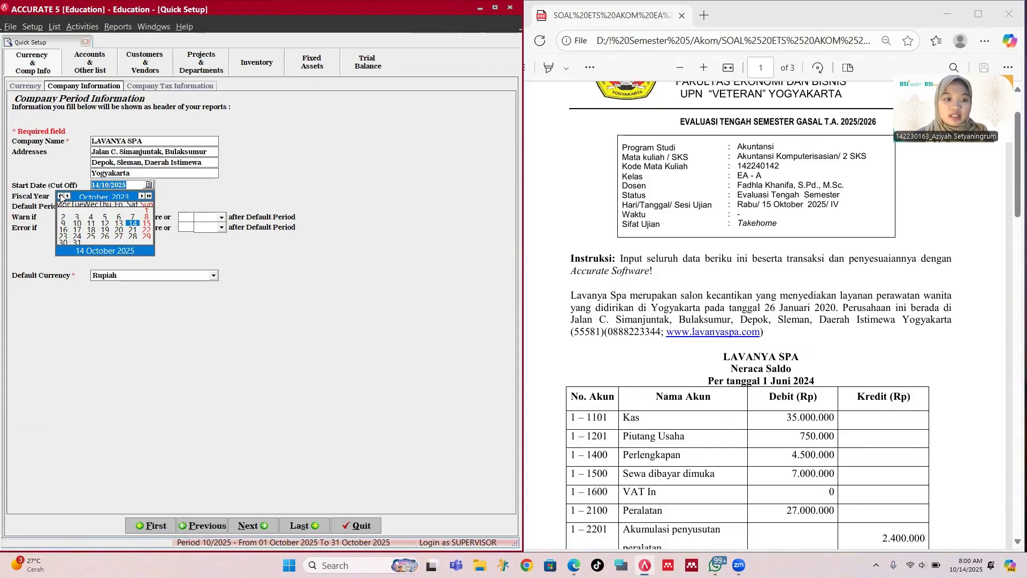
{"action": "left_click", "coordinate": [61, 196]}
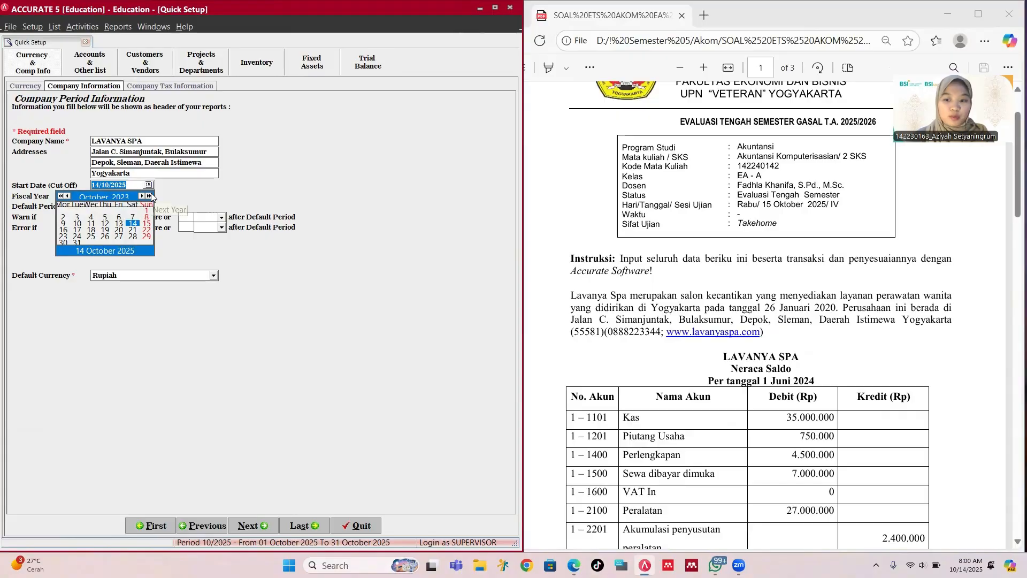
{"action": "left_click", "coordinate": [150, 196]}
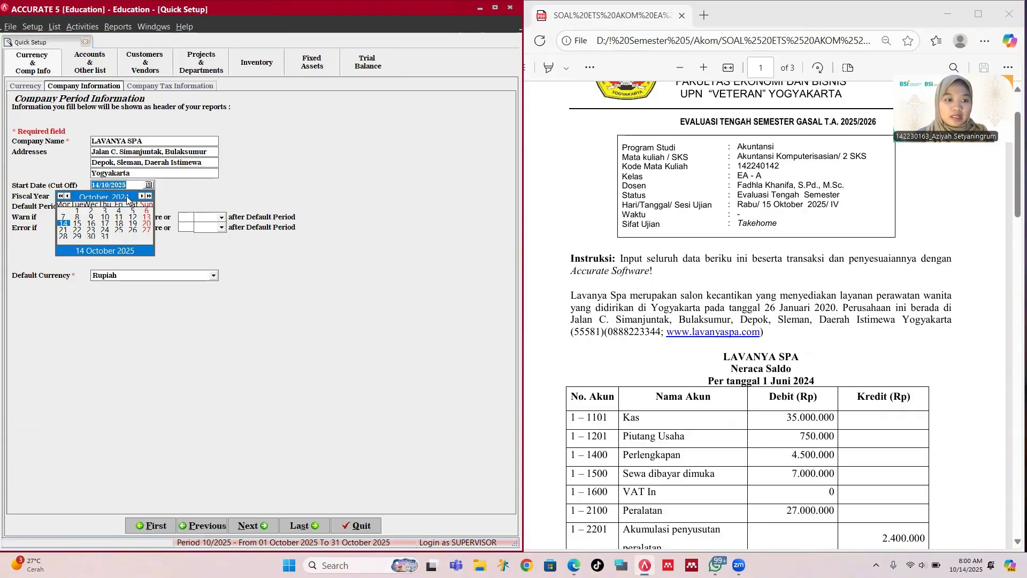
{"action": "left_click", "coordinate": [68, 196]}
{"action": "left_click", "coordinate": [68, 196]}
{"action": "left_click", "coordinate": [68, 196]}
{"action": "left_click", "coordinate": [68, 196]}
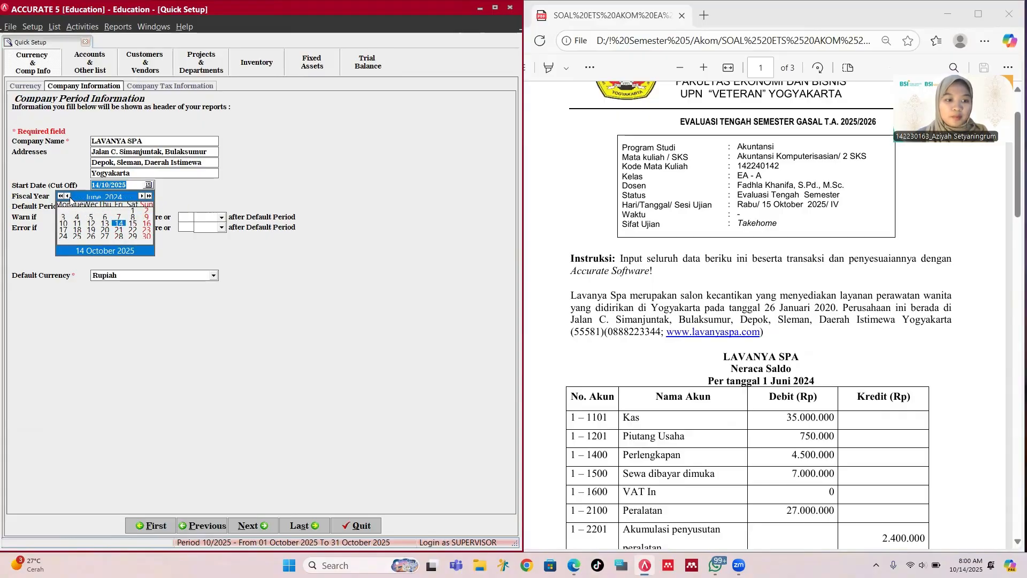
{"action": "left_click", "coordinate": [68, 196]}
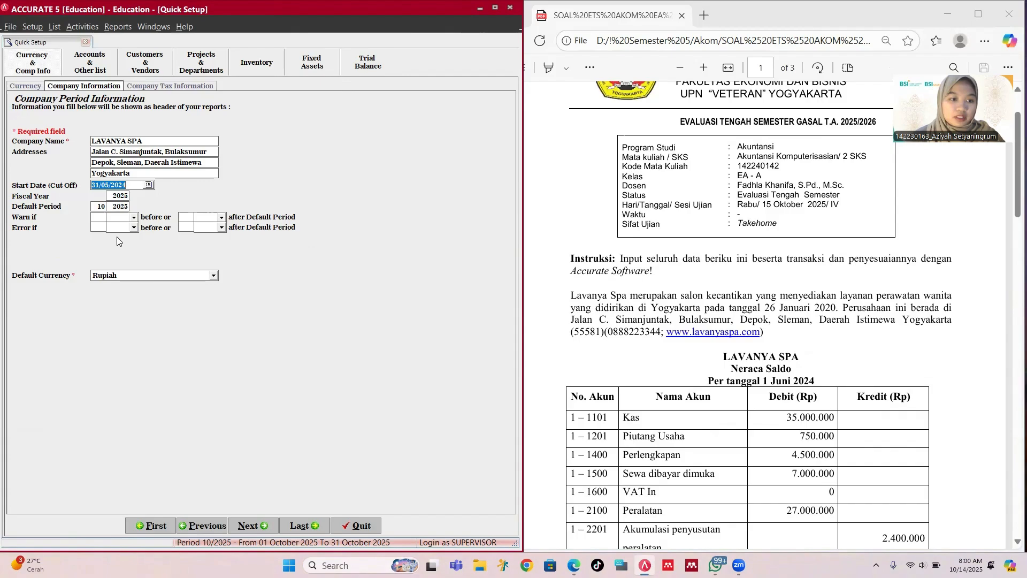
Step: Set fiscal year 2024 and default period month 1 of 2024
{"action": "left_click", "coordinate": [127, 196]}
{"action": "key", "text": "BackSpace"}
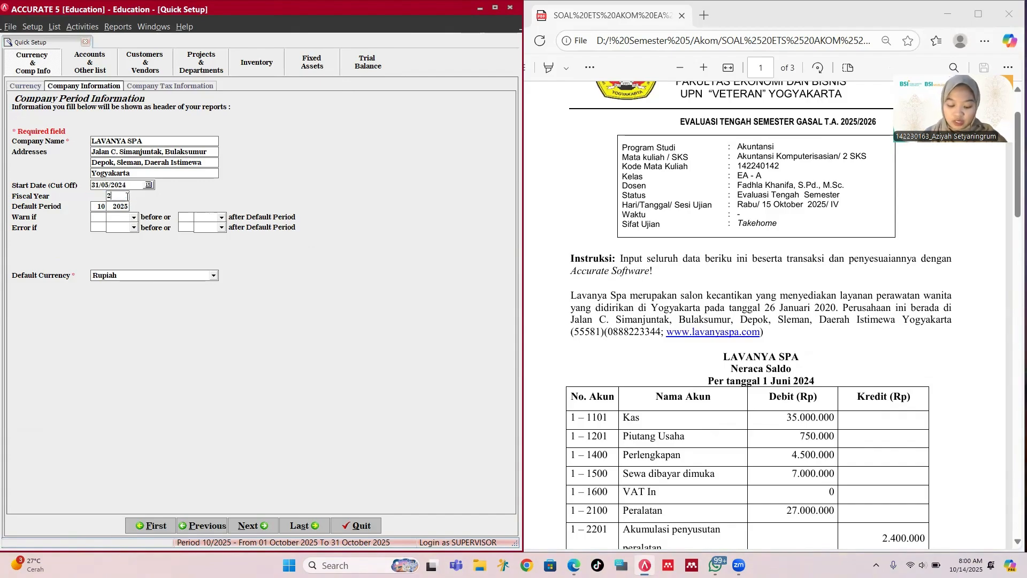
{"action": "type", "text": "4"}
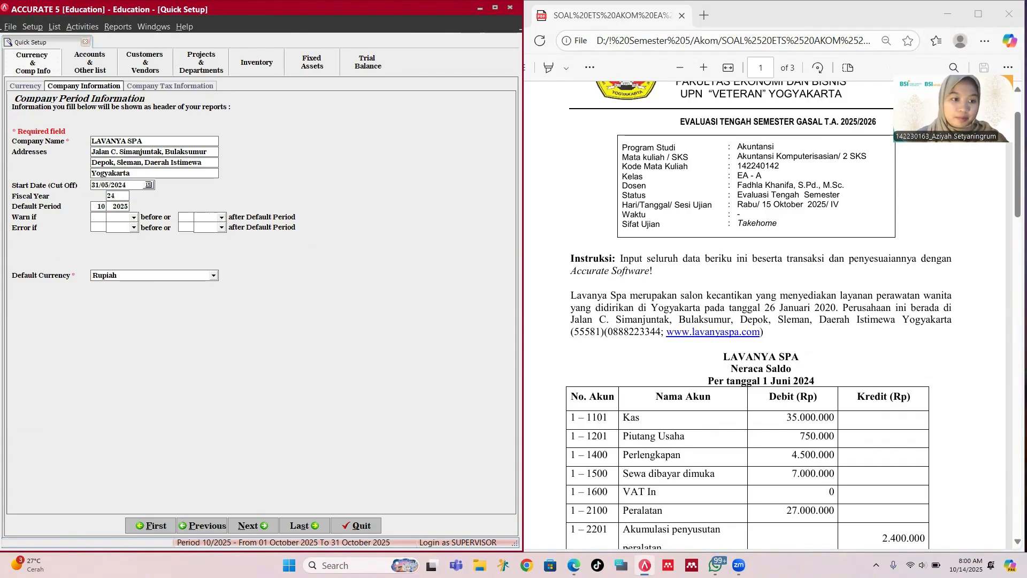
{"action": "left_click", "coordinate": [103, 206]}
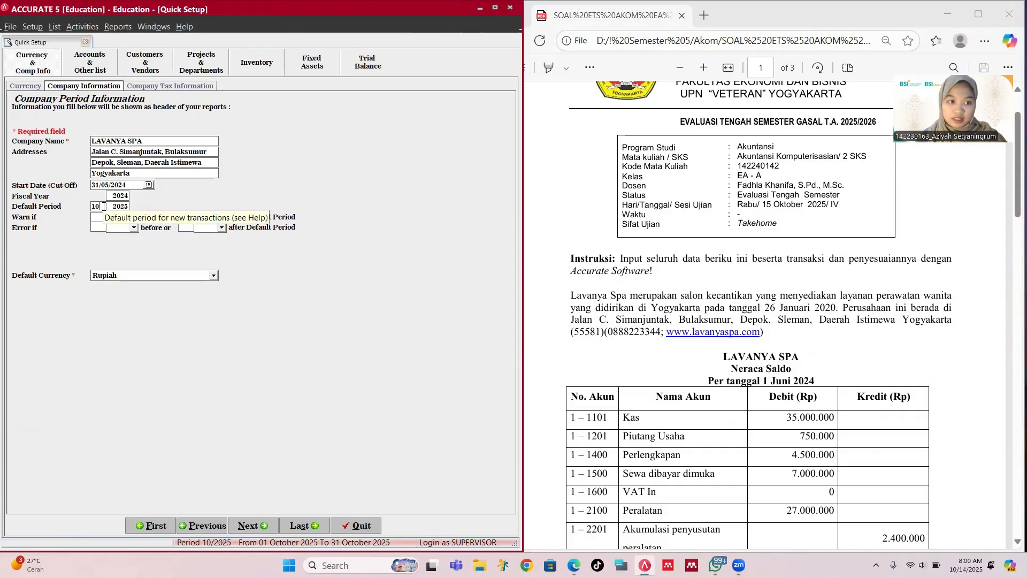
{"action": "key", "text": "BackSpace"}
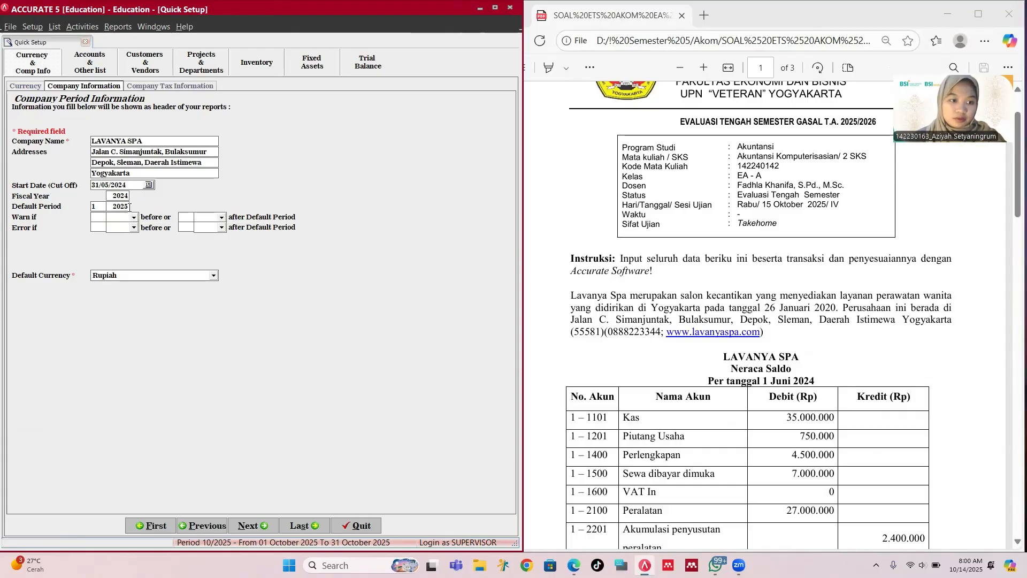
{"action": "left_click", "coordinate": [129, 207]}
{"action": "key", "text": "BackSpace"}
{"action": "key", "text": "BackSpace"}
{"action": "key", "text": "BackSpace"}
{"action": "type", "text": "4"}
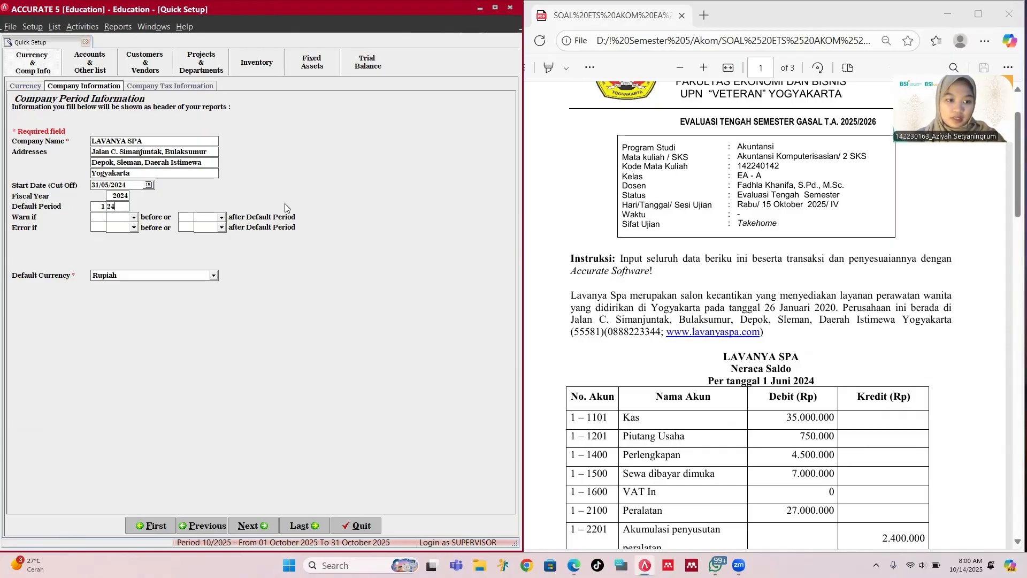
{"action": "left_click", "coordinate": [253, 525]}
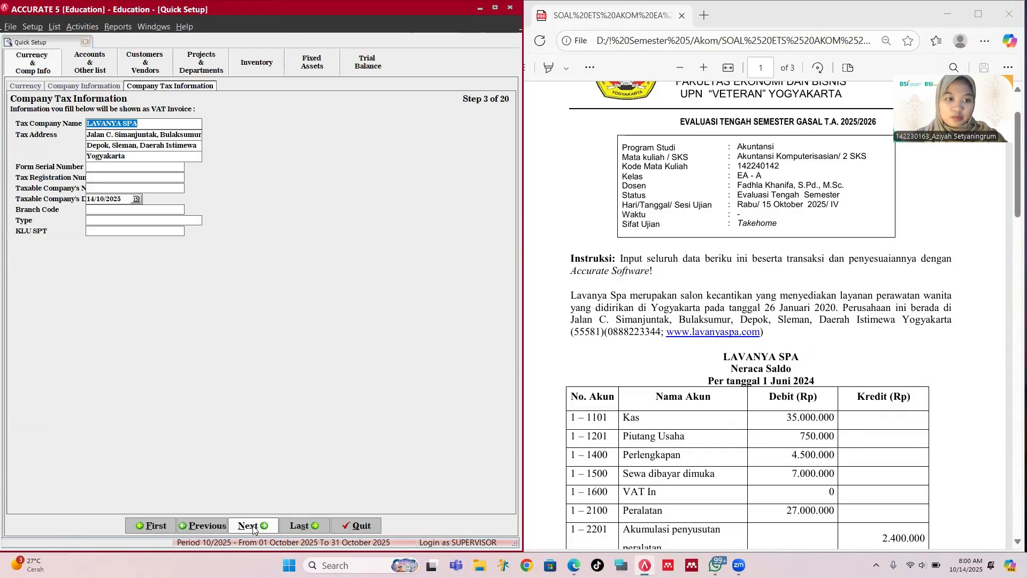
Step: Leave the company tax information unchanged and continue to the Chart of Account step
{"action": "left_click", "coordinate": [127, 168]}
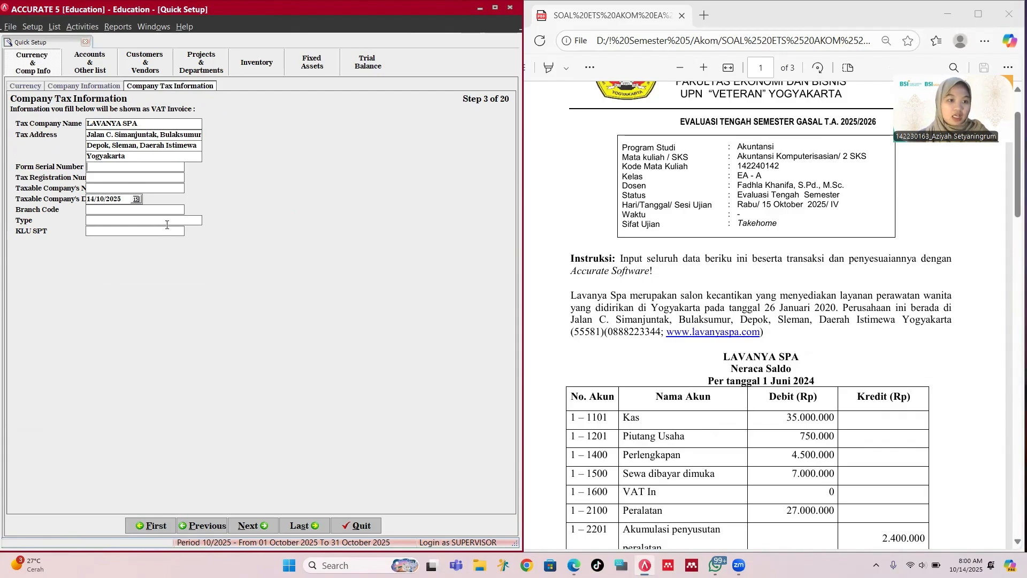
{"action": "left_click", "coordinate": [258, 519]}
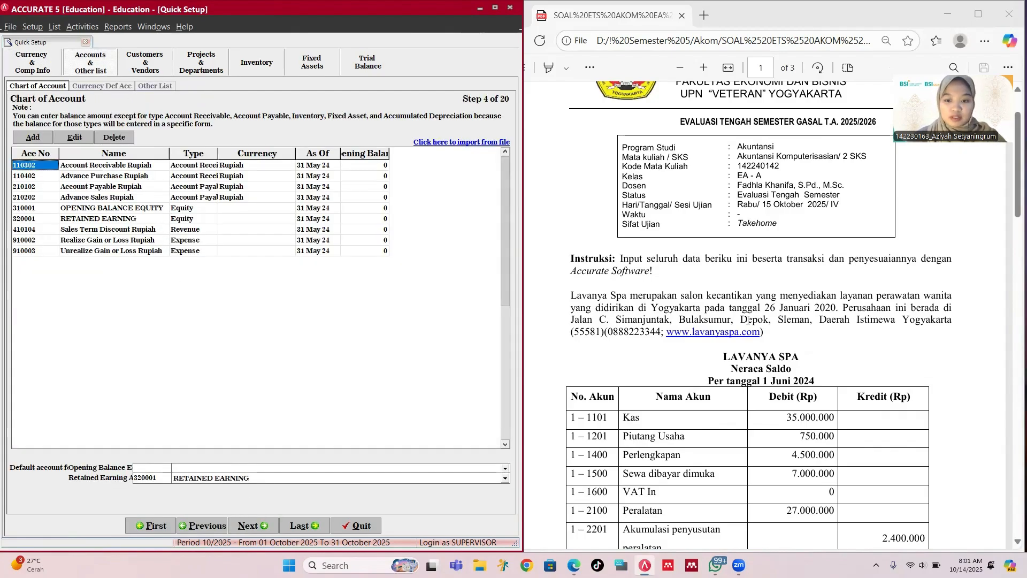
{"action": "scroll", "coordinate": [742, 337], "scroll_direction": "down", "scroll_amount": 3}
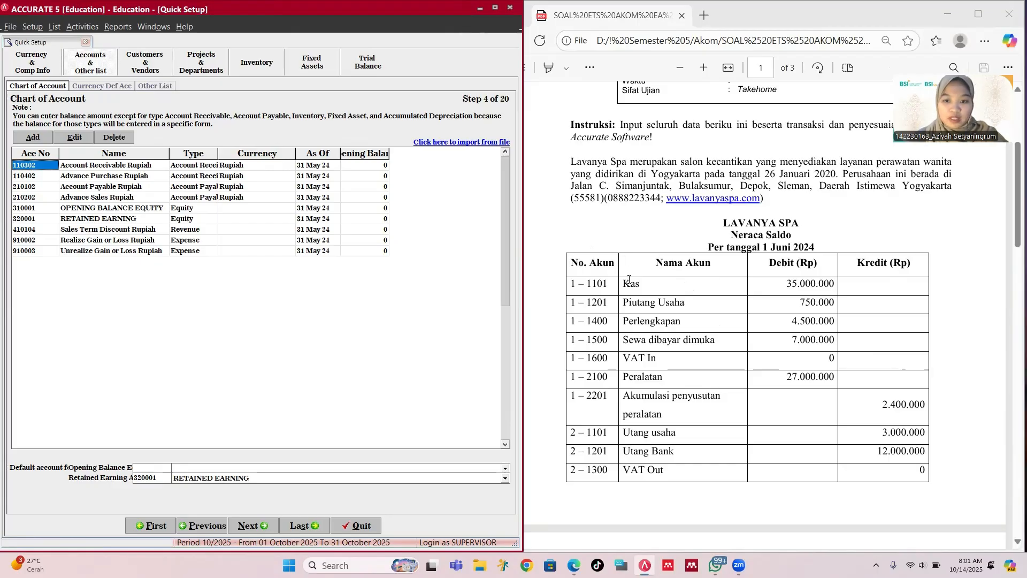
{"action": "scroll", "coordinate": [657, 284], "scroll_direction": "down", "scroll_amount": 2}
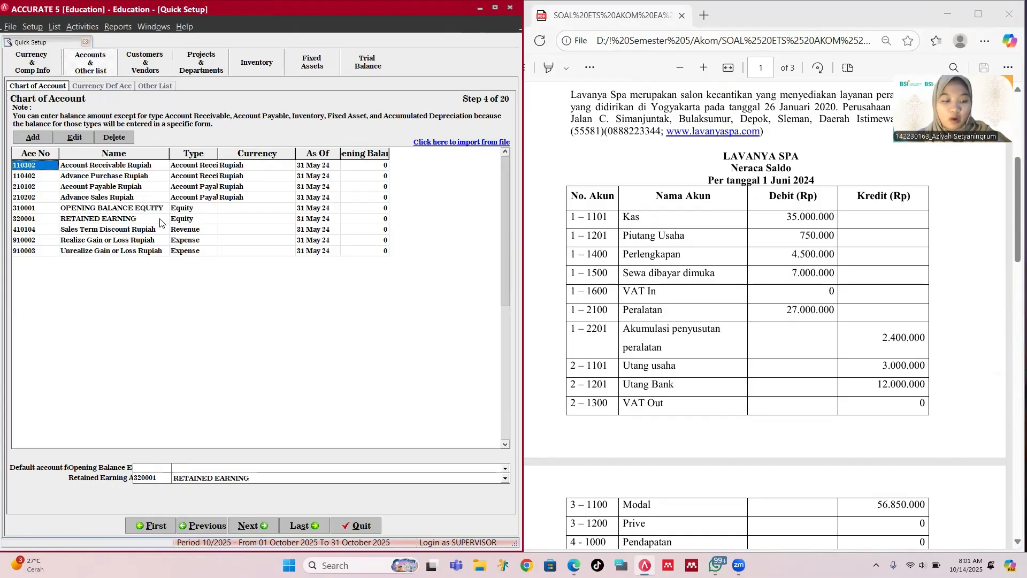
{"action": "left_click", "coordinate": [145, 212]}
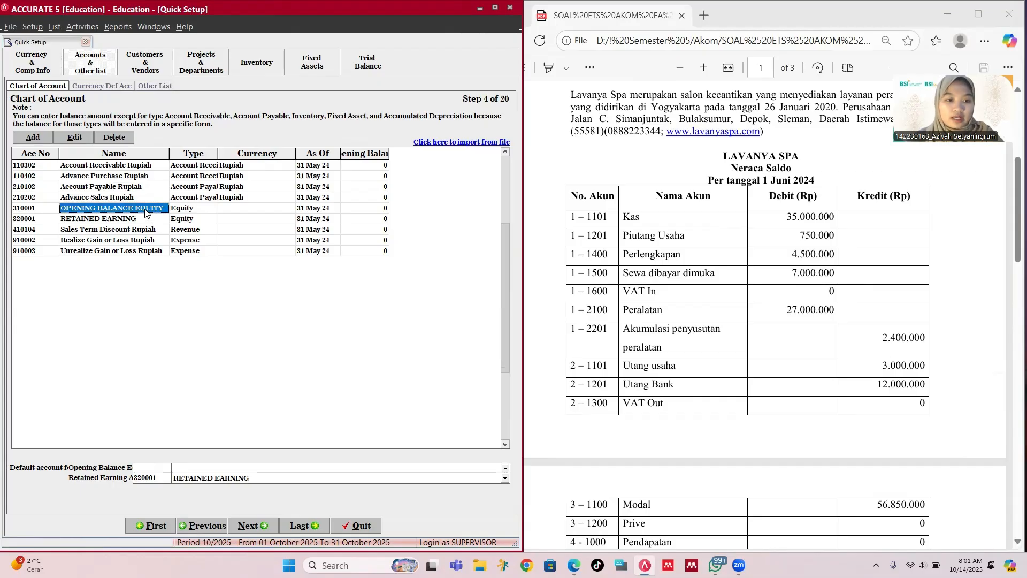
Step: Rename the OPENING BALANCE EQUITY account to Capital
{"action": "right_click", "coordinate": [147, 214]}
{"action": "left_click", "coordinate": [165, 228]}
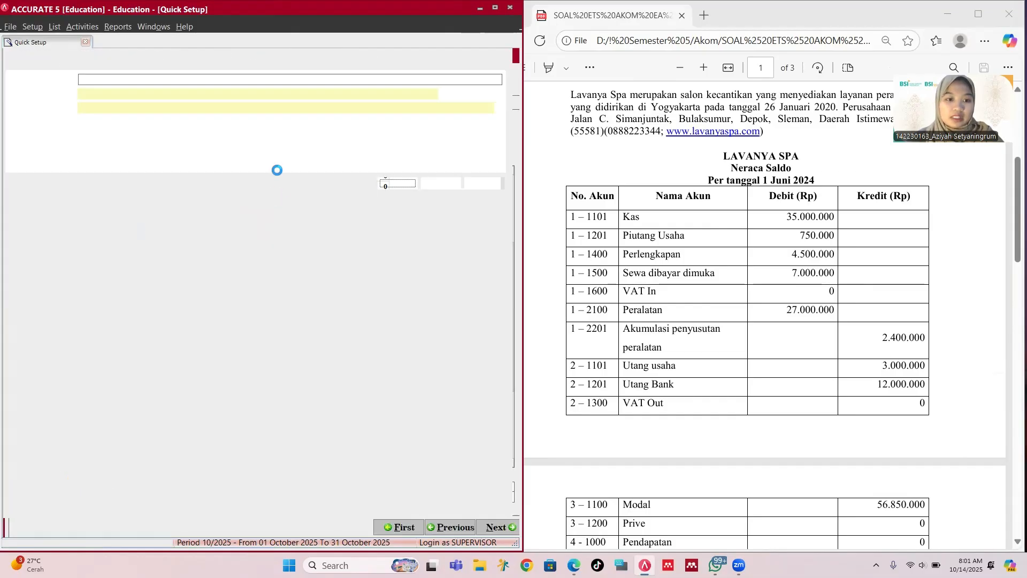
{"action": "left_click", "coordinate": [144, 106]}
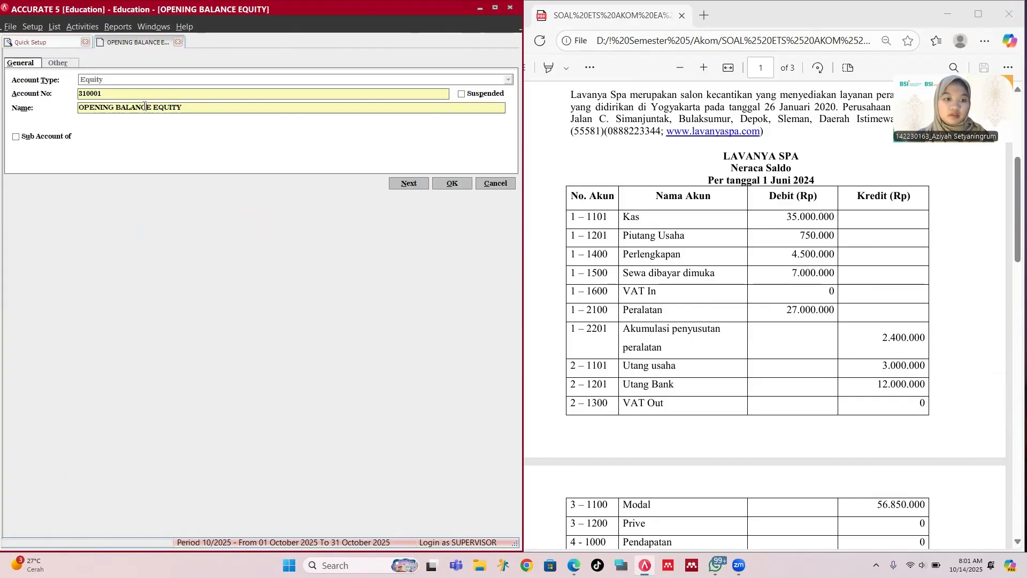
{"action": "double_click", "coordinate": [144, 106]}
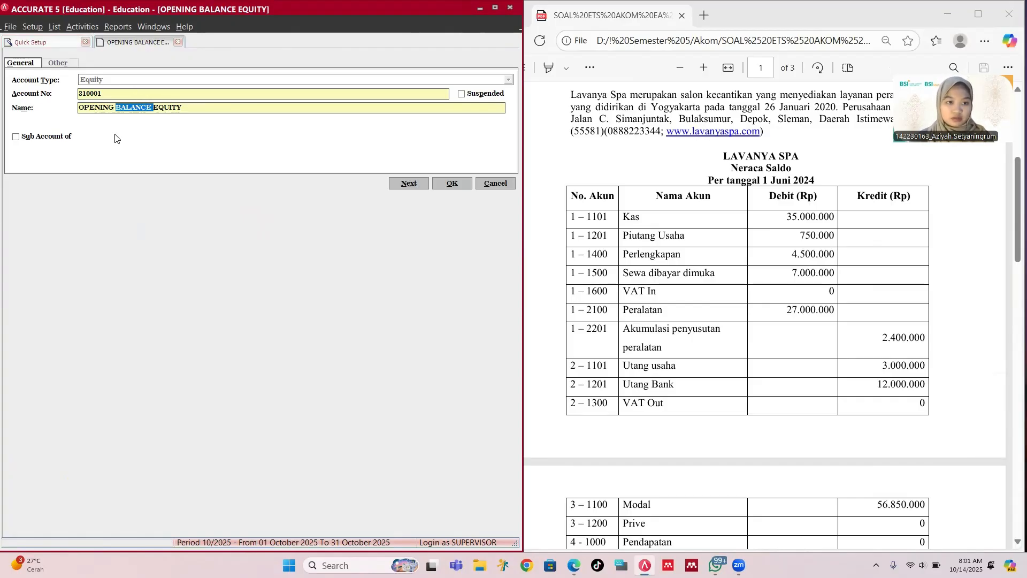
{"action": "double_click", "coordinate": [195, 105]}
{"action": "left_click_drag", "start_coordinate": [196, 105], "coordinate": [78, 108]}
{"action": "type", "text": "C"}
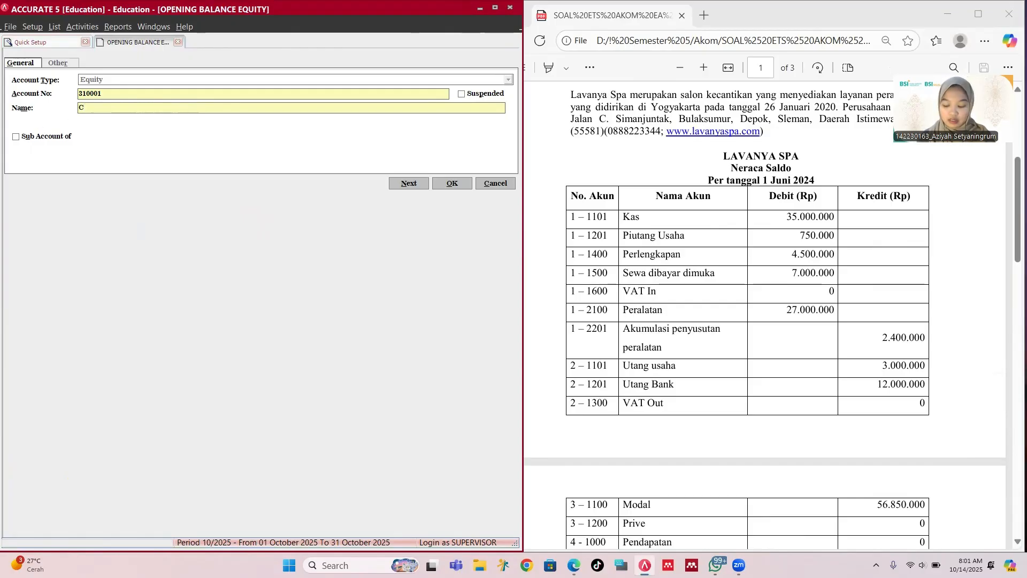
{"action": "type", "text": "a"}
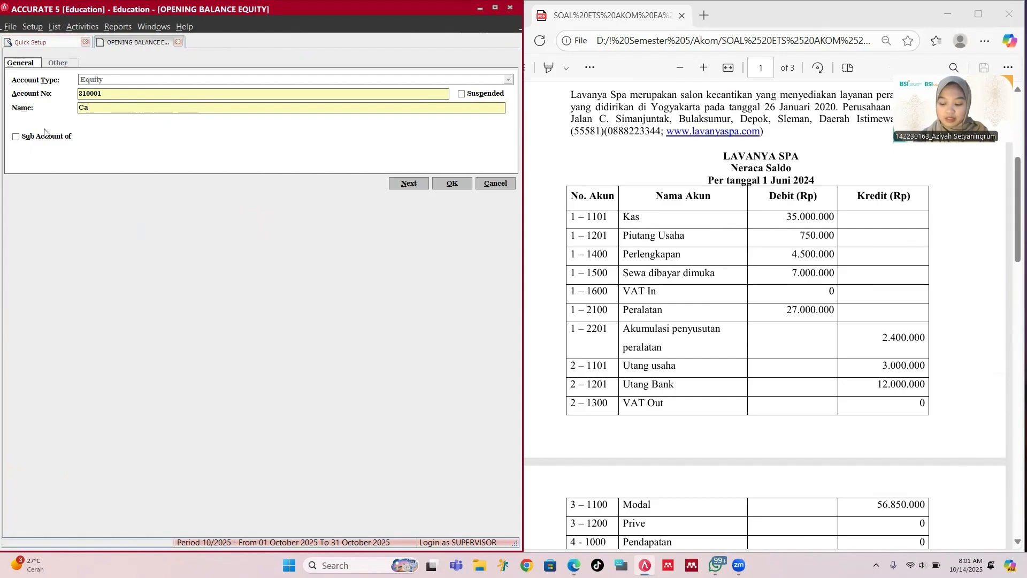
{"action": "type", "text": "pital"}
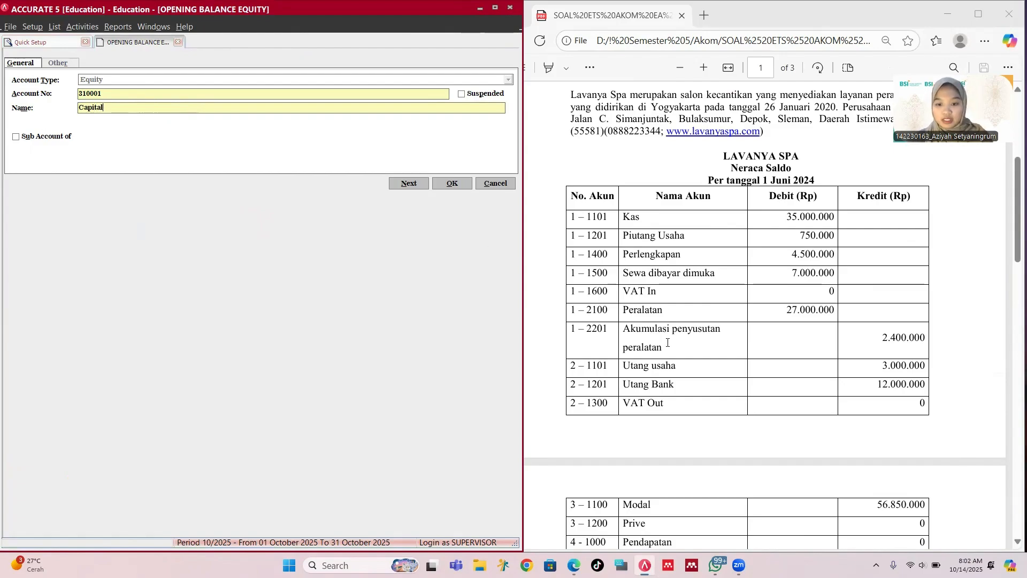
Step: Start retyping its account number as 3-1100
{"action": "scroll", "coordinate": [667, 342], "scroll_direction": "down", "scroll_amount": 5}
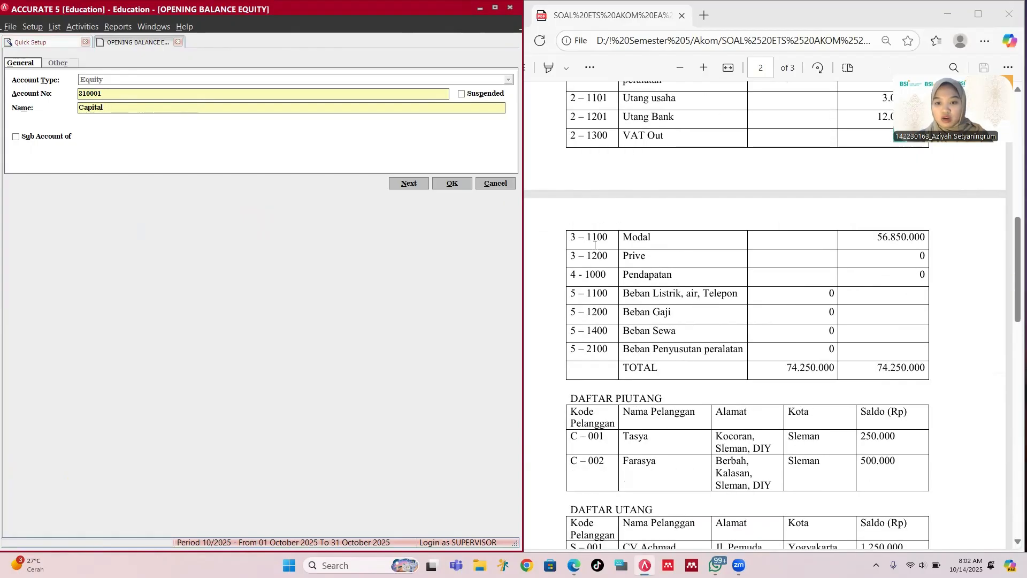
{"action": "scroll", "coordinate": [595, 244], "scroll_direction": "down", "scroll_amount": 1}
{"action": "left_click", "coordinate": [127, 93]}
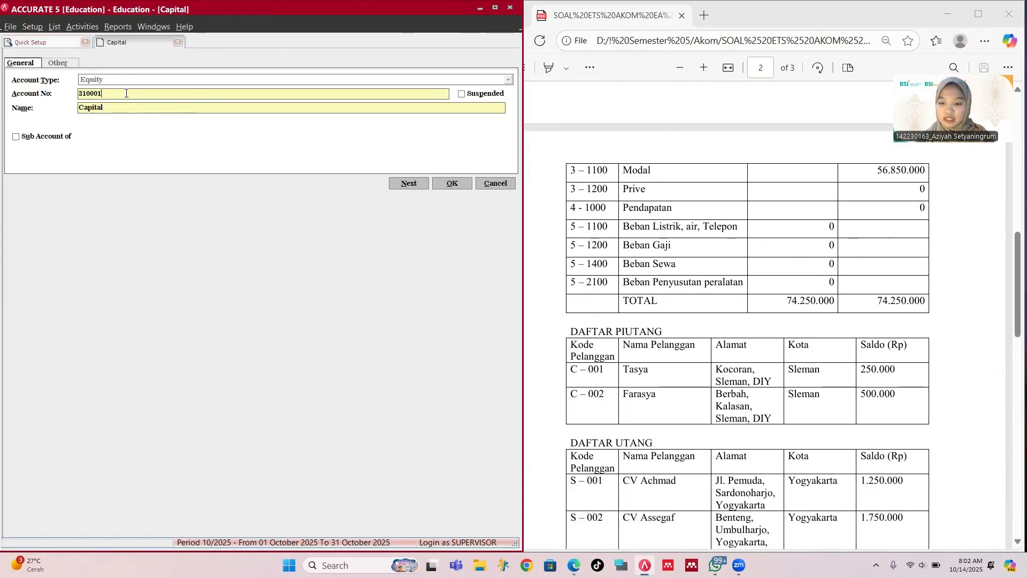
{"action": "key", "text": "BackSpace"}
{"action": "key", "text": "BackSpace"}
{"action": "key", "text": "BackSpace"}
{"action": "key", "text": "BackSpace"}
{"action": "key", "text": "BackSpace"}
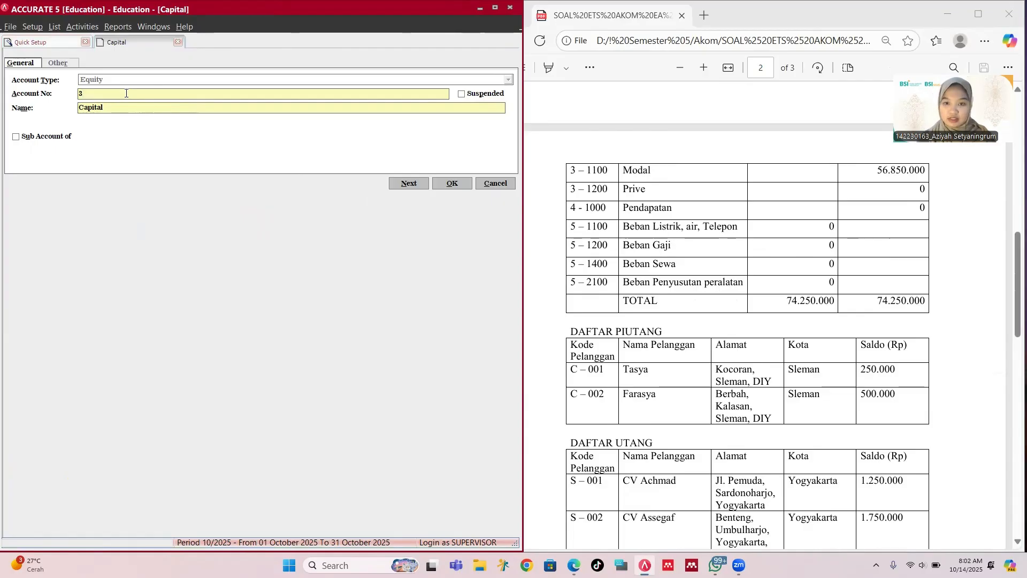
{"action": "type", "text": "-11"}
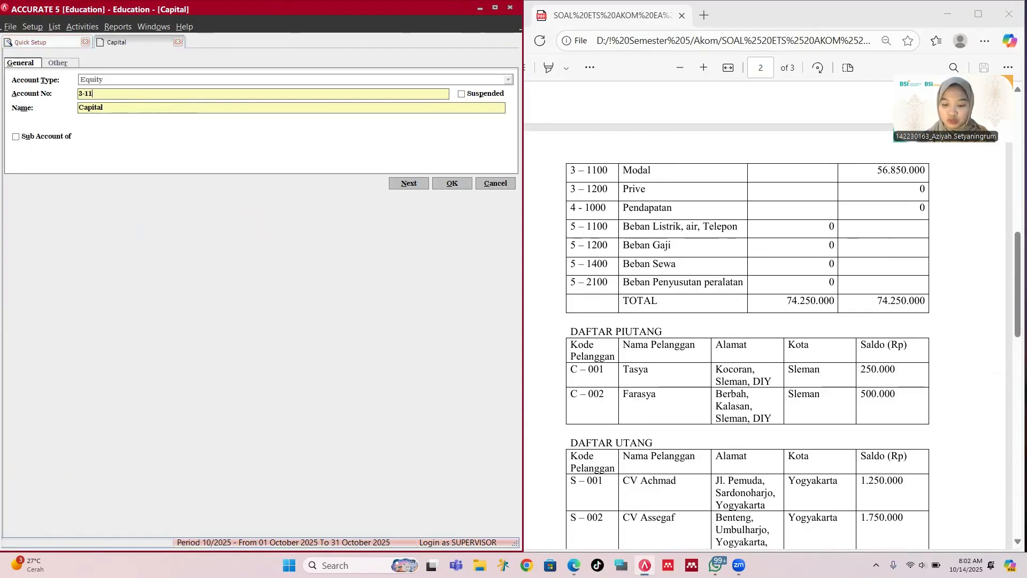
{"action": "type", "text": "00"}
Step: Save the Capital account as 3-1100 and return to the top of the account list
{"action": "left_click", "coordinate": [452, 184]}
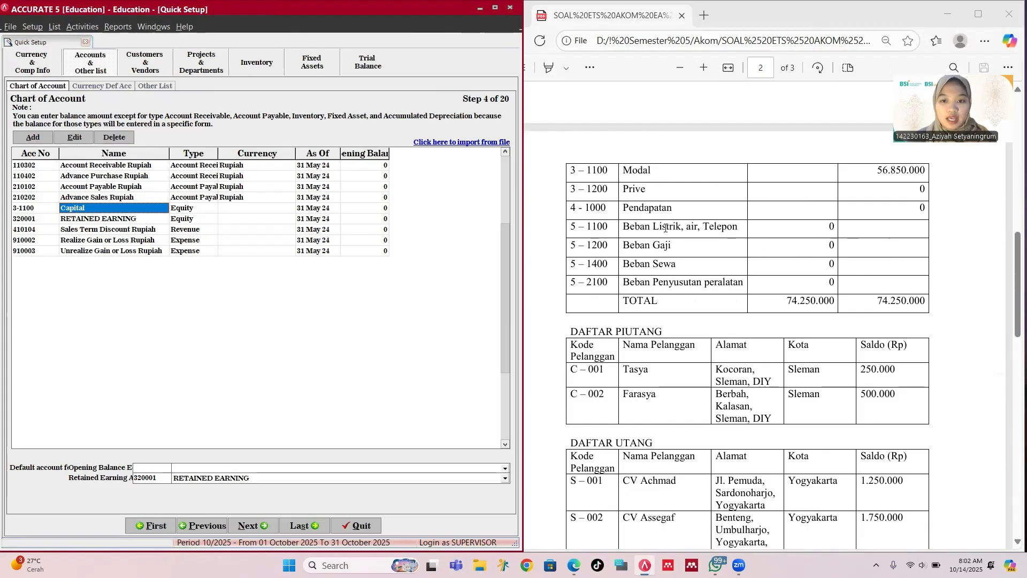
{"action": "scroll", "coordinate": [663, 225], "scroll_direction": "up", "scroll_amount": 3}
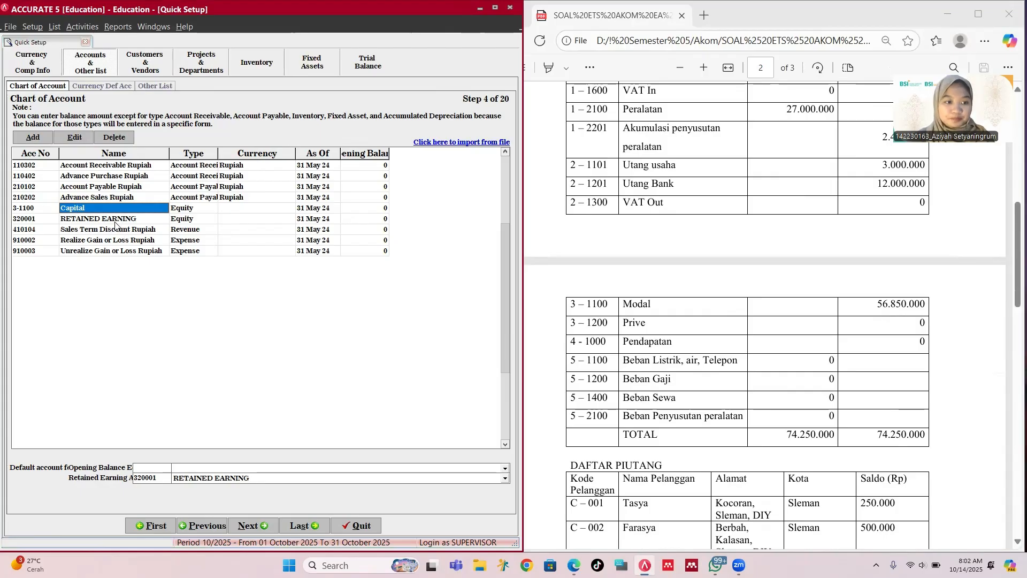
{"action": "scroll", "coordinate": [113, 210], "scroll_direction": "up", "scroll_amount": 1}
{"action": "scroll", "coordinate": [673, 224], "scroll_direction": "up", "scroll_amount": 2}
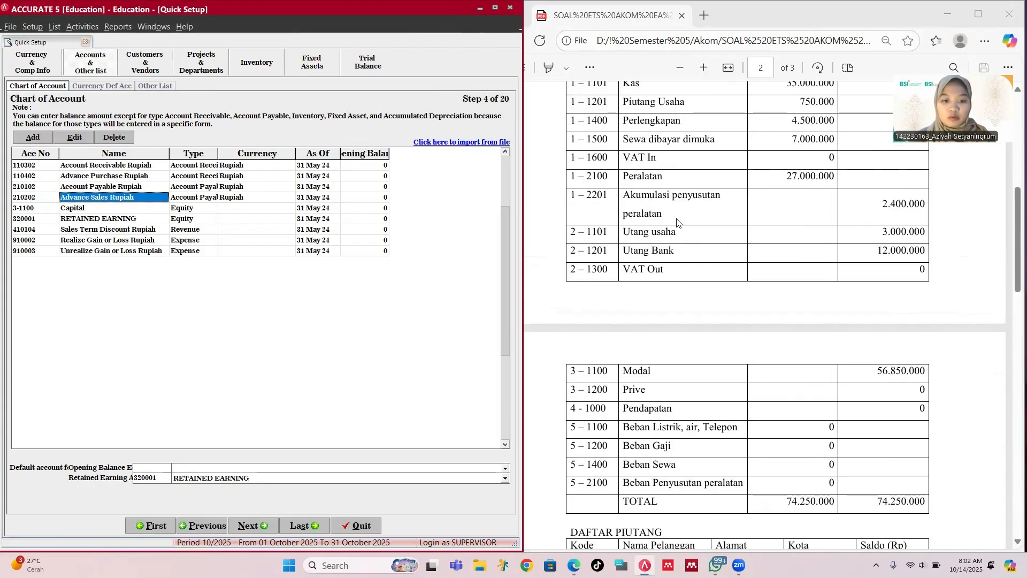
{"action": "scroll", "coordinate": [673, 224], "scroll_direction": "up", "scroll_amount": 1}
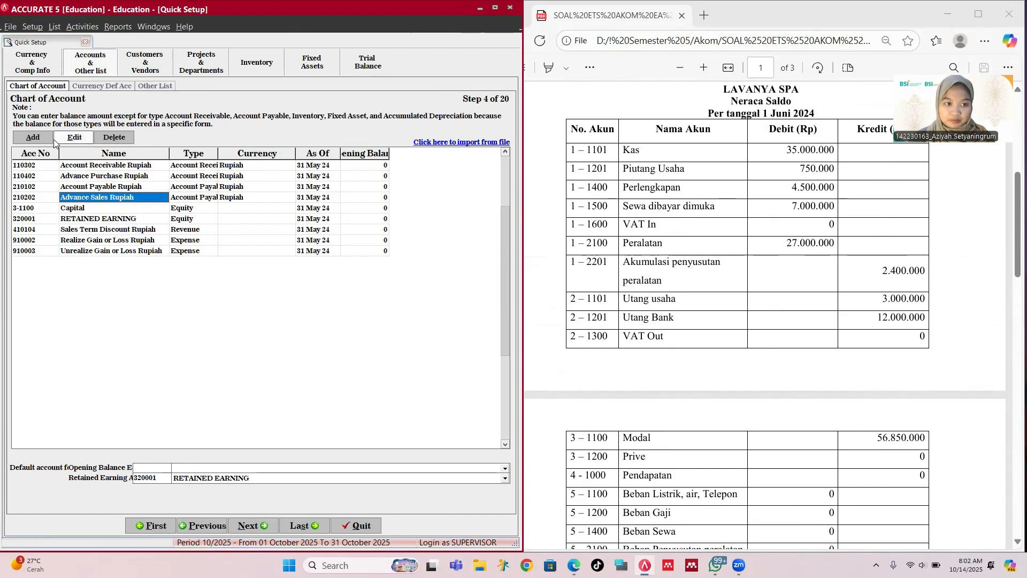
Step: Add Cash/Bank account 1-1101 Cash with a 35,000,000 opening balance
{"action": "left_click", "coordinate": [33, 138]}
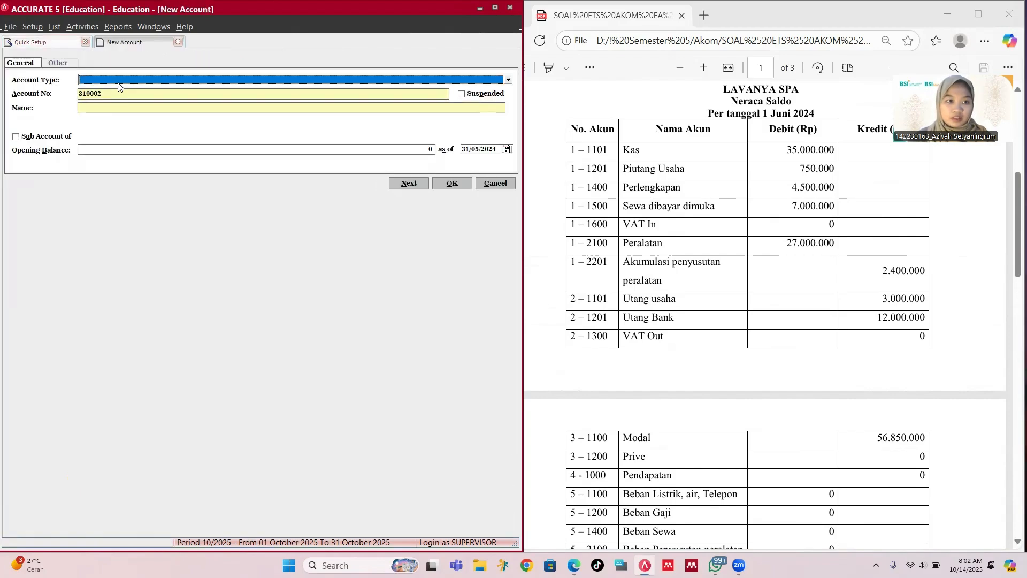
{"action": "left_click", "coordinate": [118, 81]}
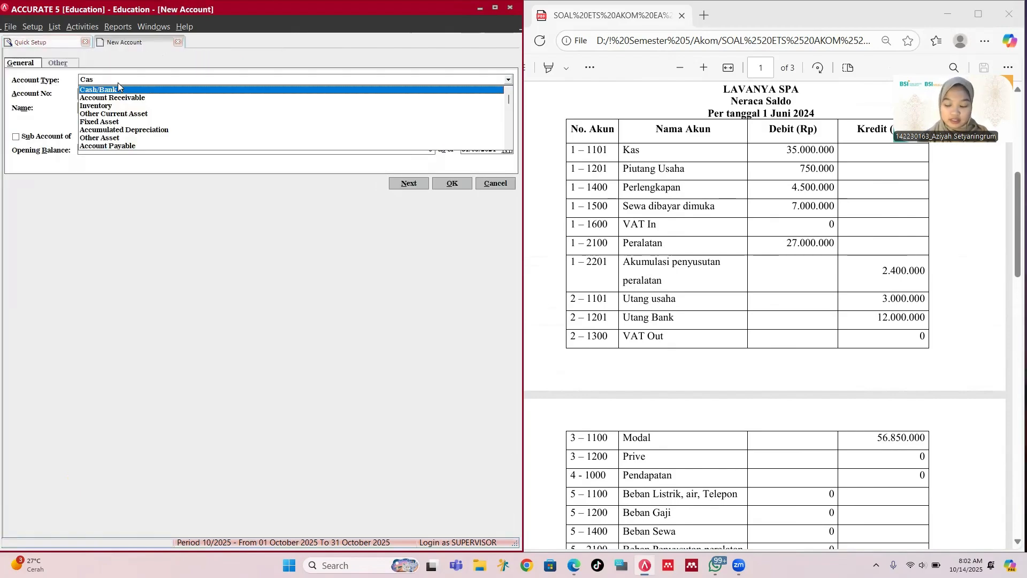
{"action": "left_click", "coordinate": [118, 87]}
{"action": "key", "text": "Tab"}
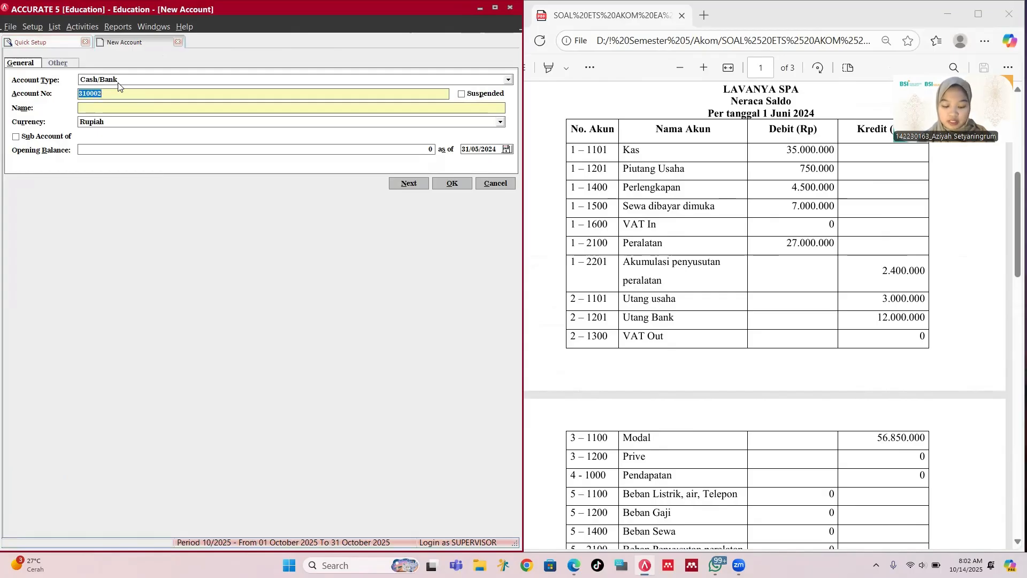
{"action": "type", "text": "1-1101"}
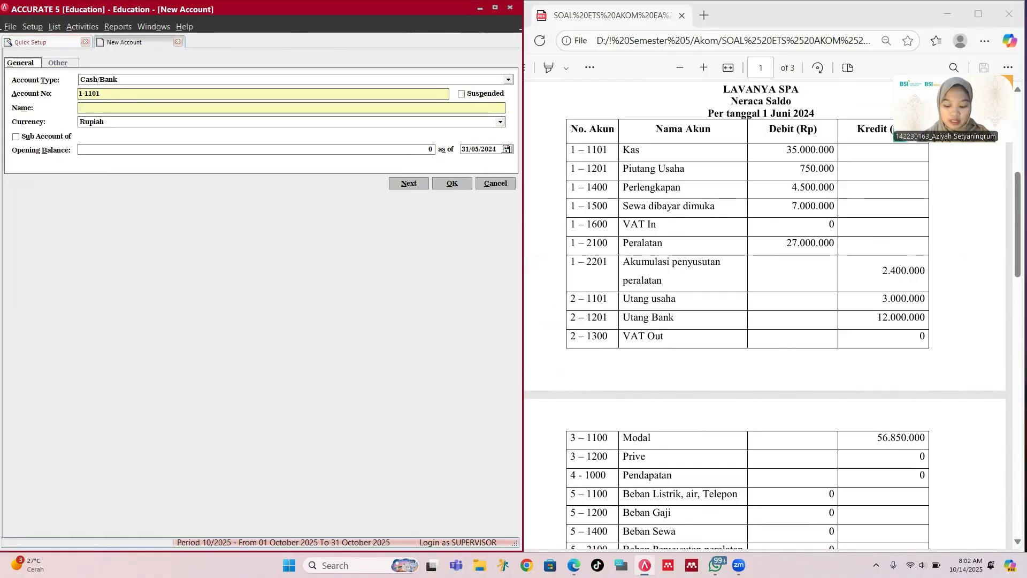
{"action": "type", "text": "Cash"}
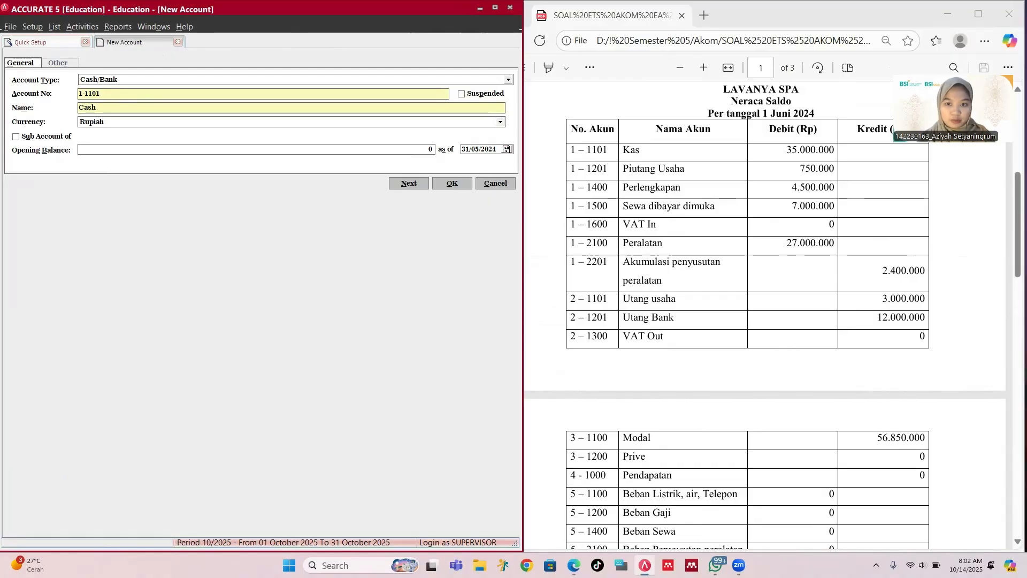
{"action": "key", "text": "Tab"}
{"action": "key", "text": "Tab"}
{"action": "key", "text": "Tab"}
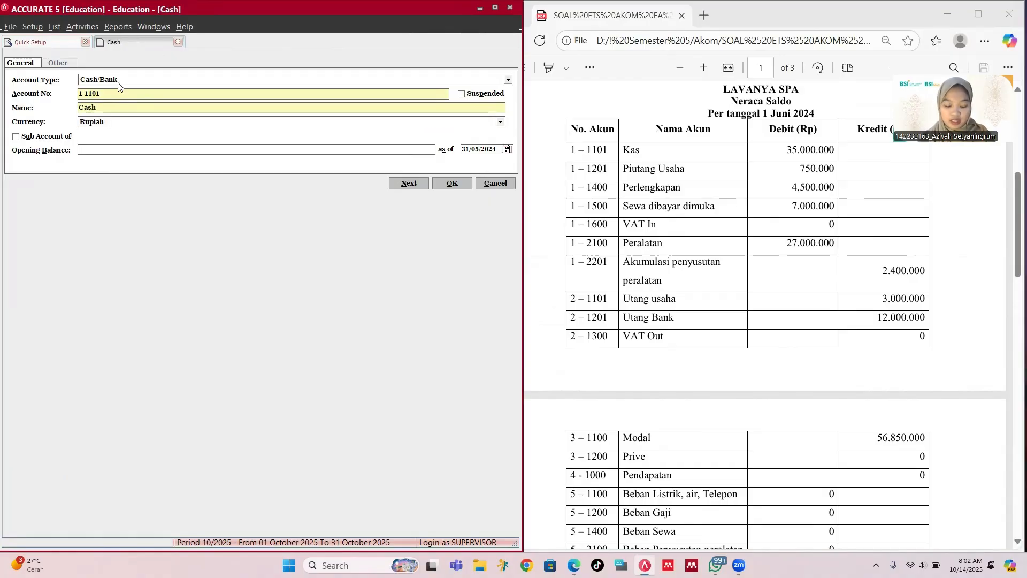
{"action": "type", "text": "3500"}
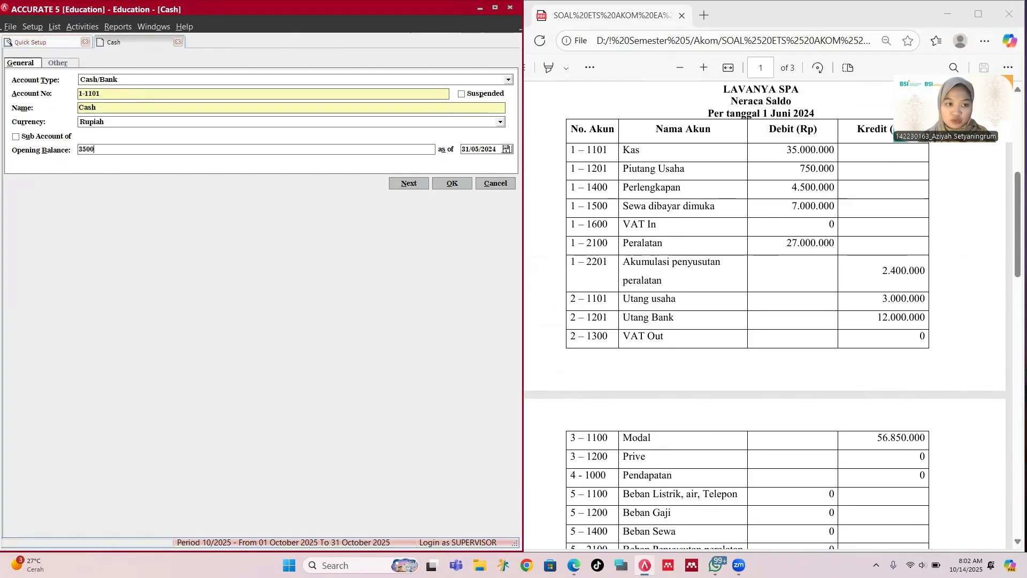
{"action": "type", "text": "0000"}
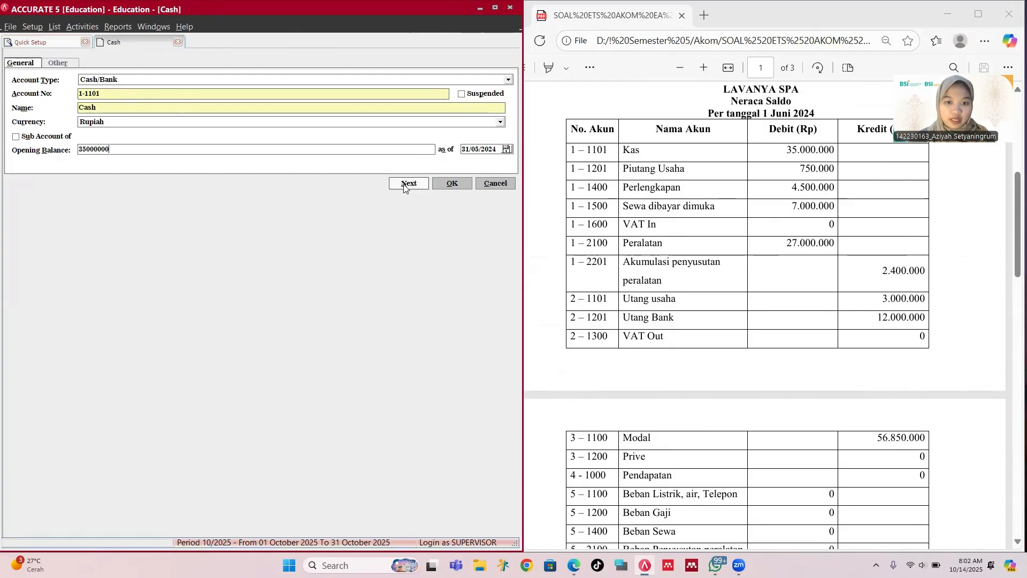
{"action": "left_click", "coordinate": [452, 183]}
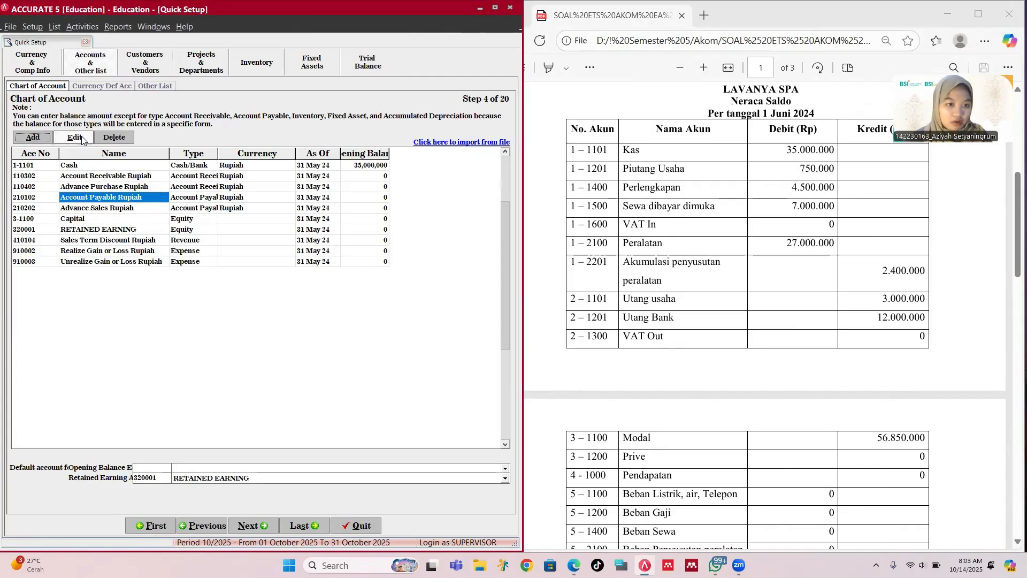
Step: Edit Account Receivable Rupiah: drop 'Rupiah' from its name and set its number to 1-1201
{"action": "left_click", "coordinate": [155, 177]}
{"action": "right_click", "coordinate": [155, 177]}
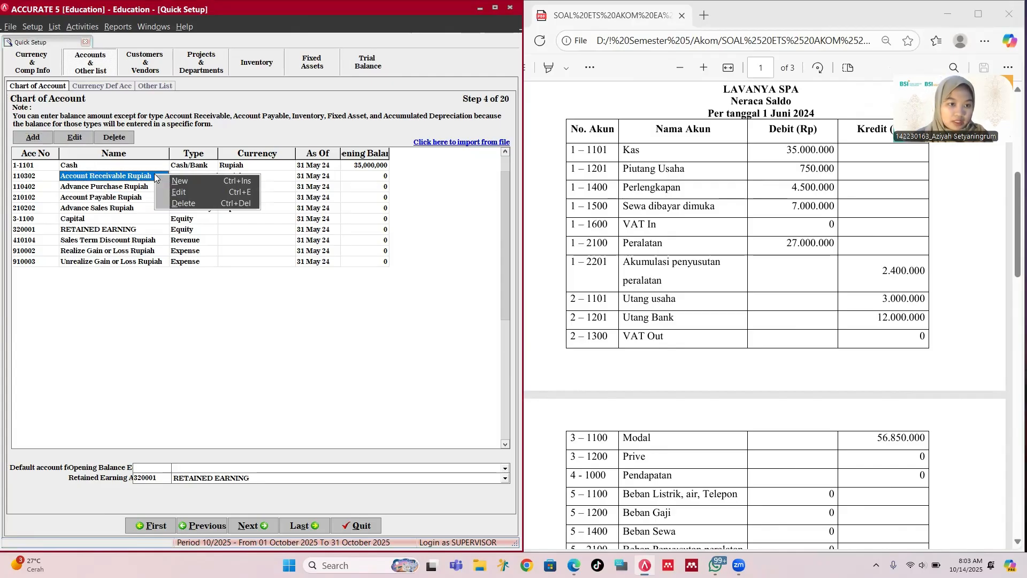
{"action": "left_click", "coordinate": [177, 192]}
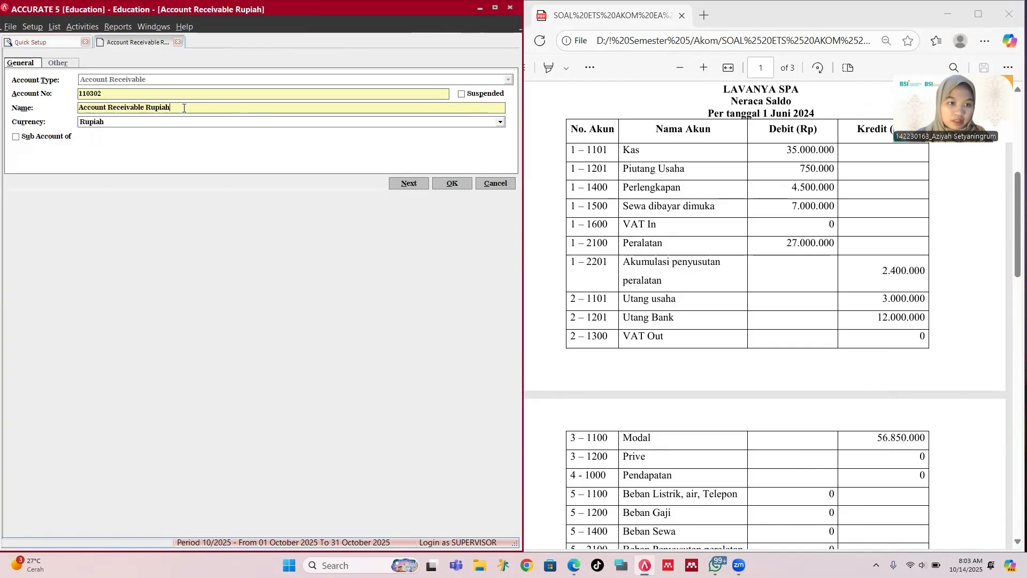
{"action": "key", "text": "BackSpace"}
{"action": "key", "text": "BackSpace"}
{"action": "key", "text": "BackSpace"}
{"action": "key", "text": "BackSpace"}
{"action": "key", "text": "BackSpace"}
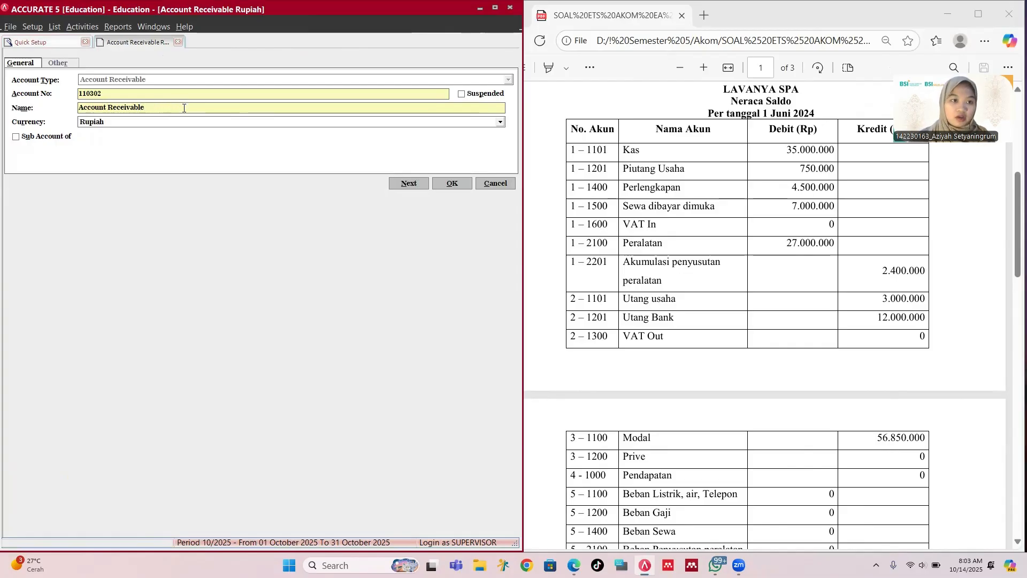
{"action": "left_click", "coordinate": [110, 94]}
{"action": "key", "text": "BackSpace"}
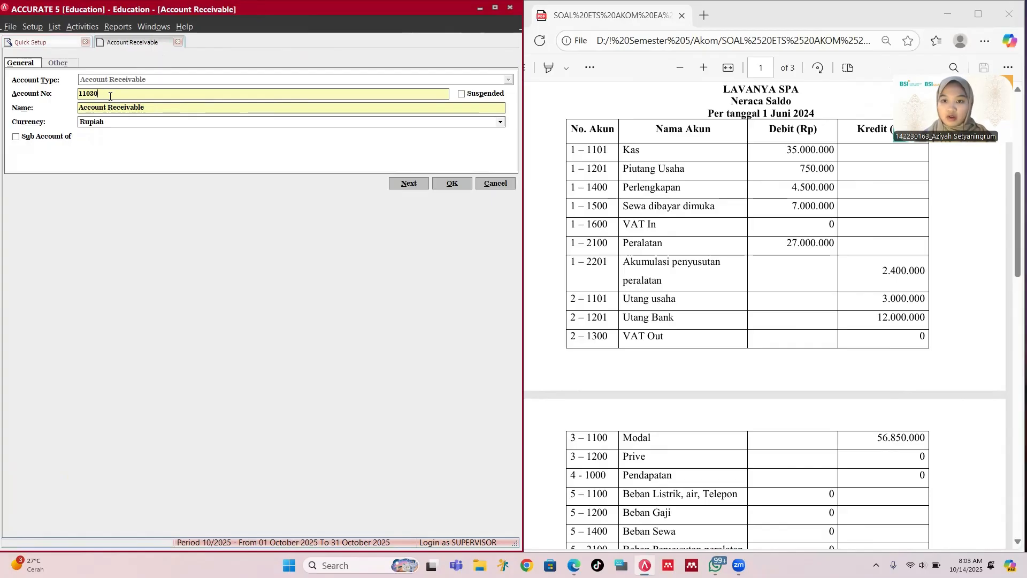
{"action": "key", "text": "BackSpace"}
{"action": "key", "text": "BackSpace"}
{"action": "key", "text": "BackSpace"}
{"action": "key", "text": "BackSpace"}
{"action": "key", "text": "BackSpace"}
{"action": "type", "text": "1-1201"}
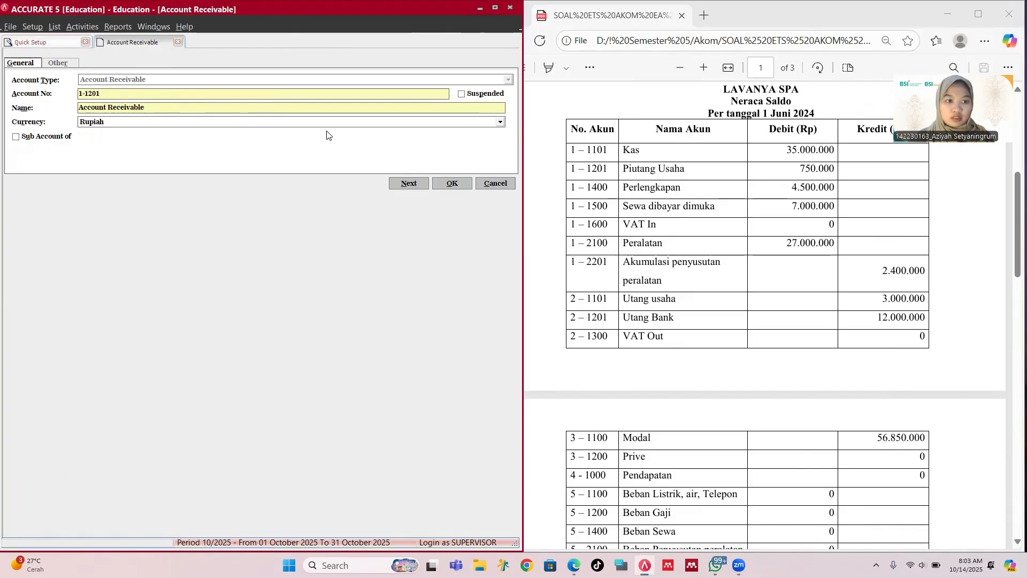
{"action": "left_click", "coordinate": [452, 183]}
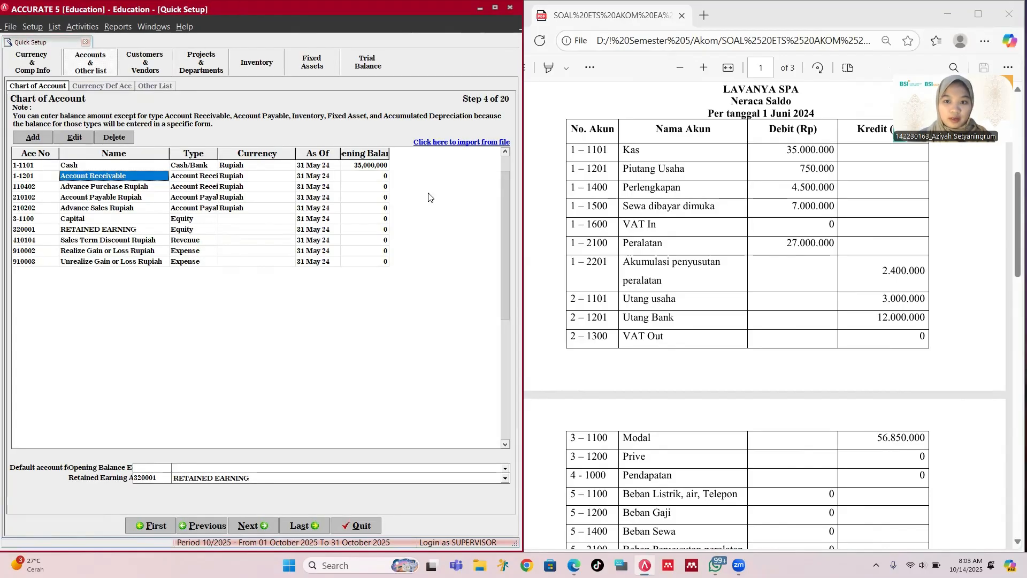
{"action": "left_click", "coordinate": [132, 188]}
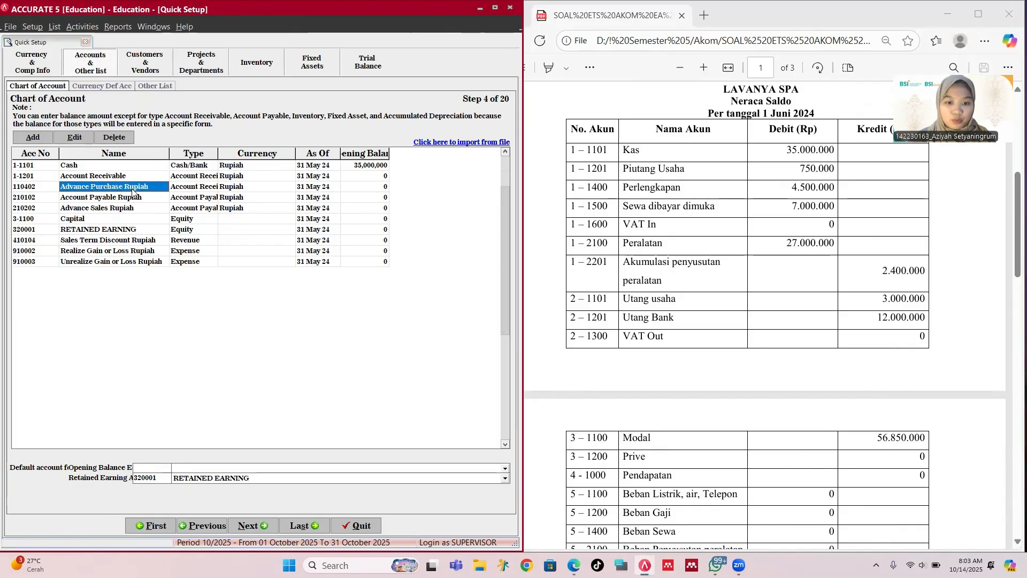
Step: Create Other Current Asset account 1-1400 named Supplies with a 4,500,000 opening balance and save it
{"action": "left_click", "coordinate": [47, 139]}
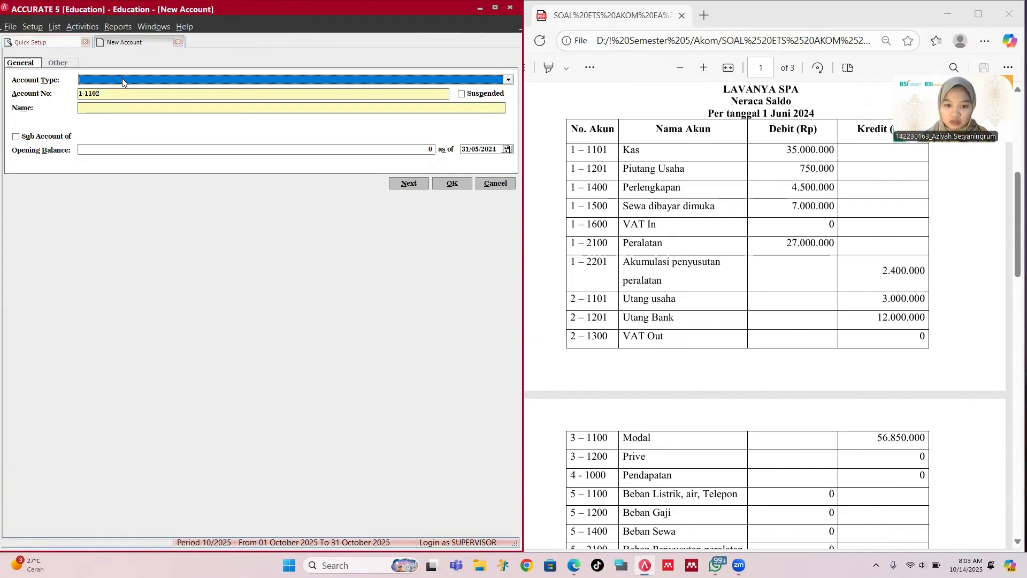
{"action": "type", "text": "O"}
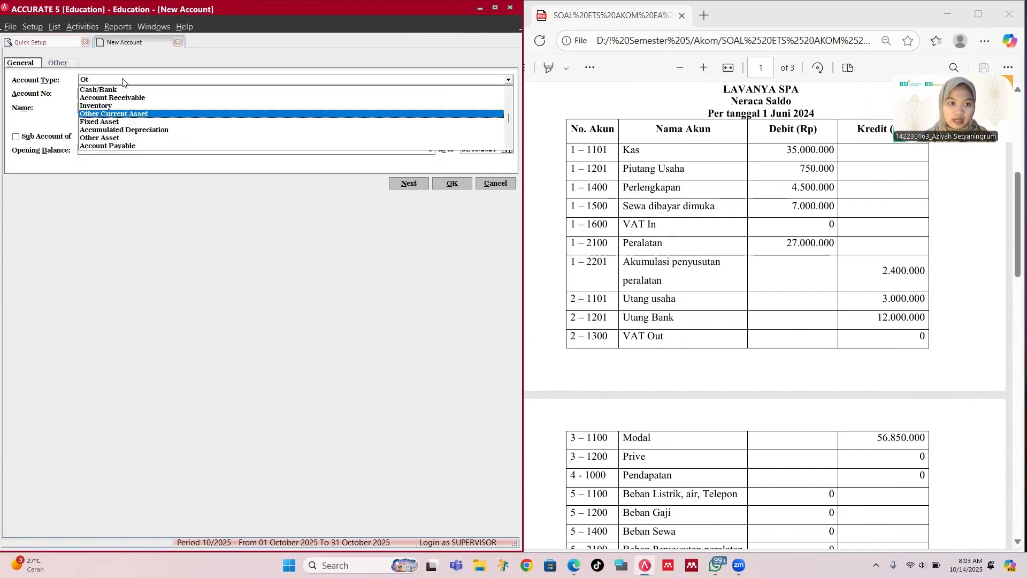
{"action": "type", "text": "t"}
{"action": "key", "text": "Tab"}
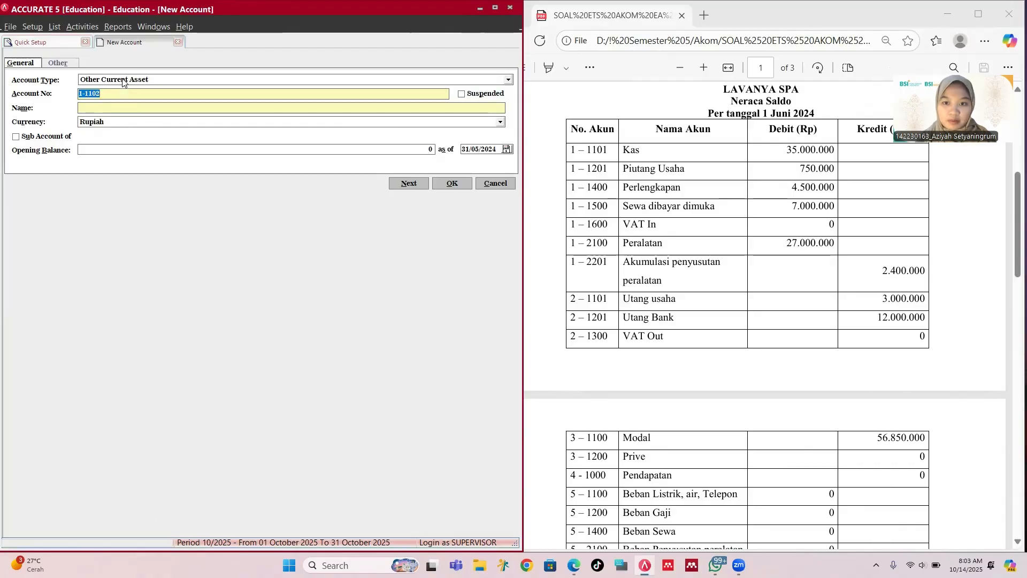
{"action": "type", "text": "1"}
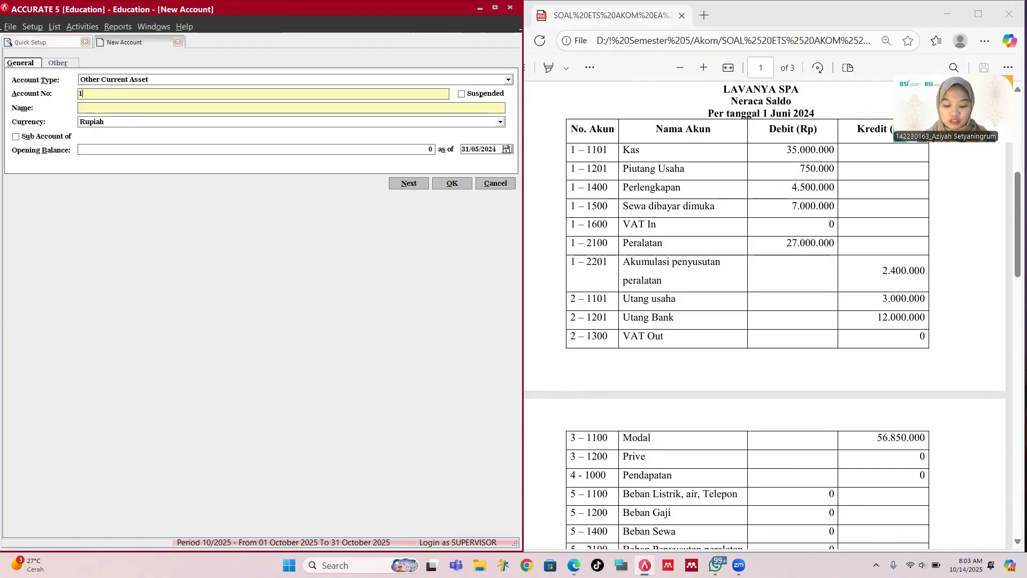
{"action": "type", "text": "-14"}
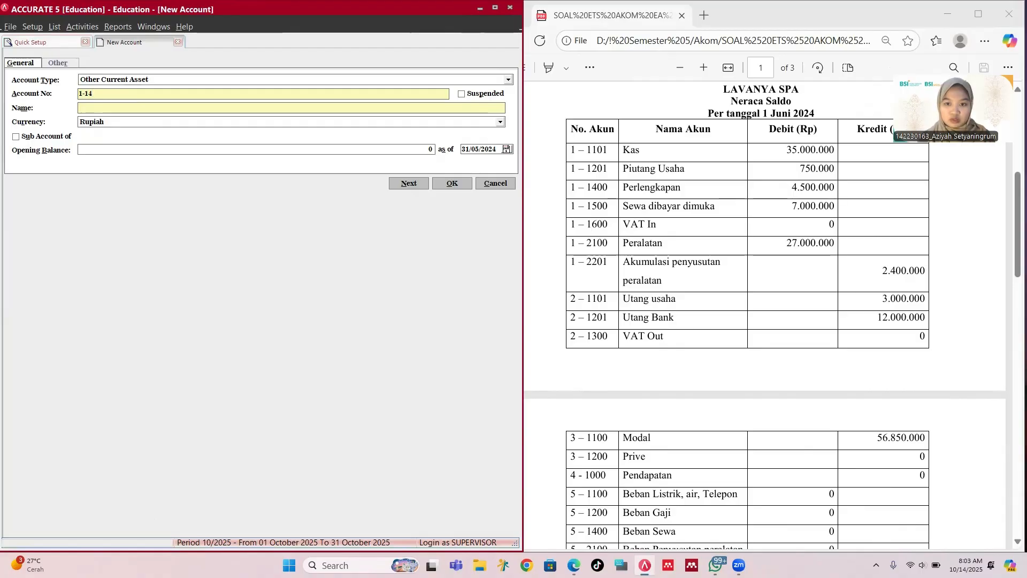
{"action": "type", "text": "00"}
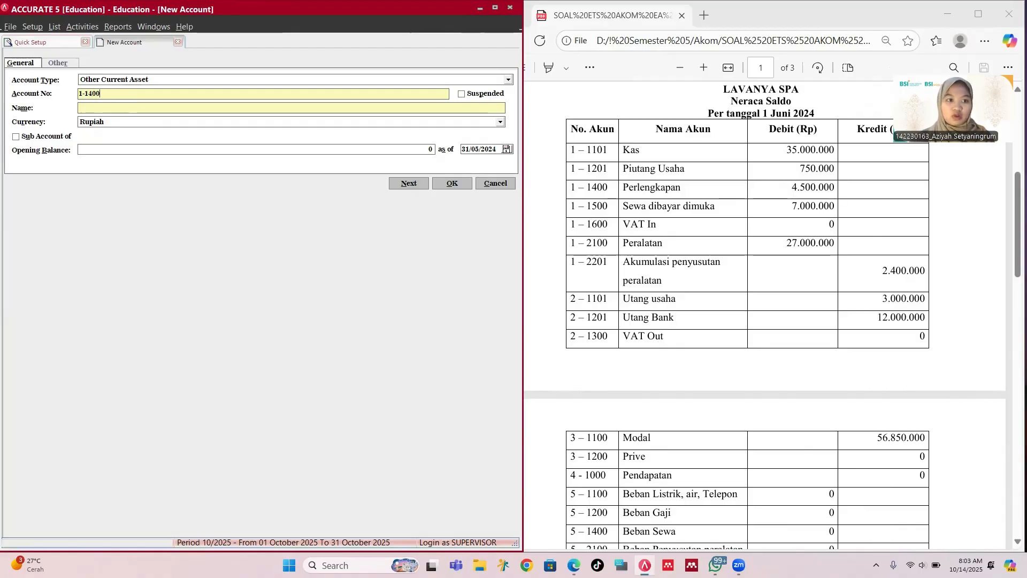
{"action": "type", "text": "Perl"}
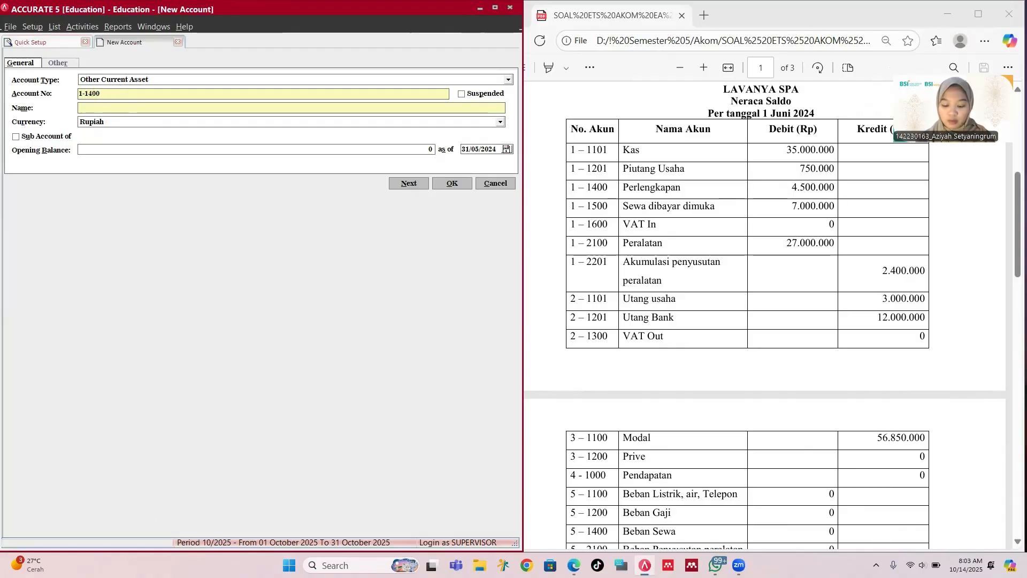
{"action": "key", "text": "BackSpace"}
{"action": "key", "text": "BackSpace"}
{"action": "key", "text": "BackSpace"}
{"action": "key", "text": "BackSpace"}
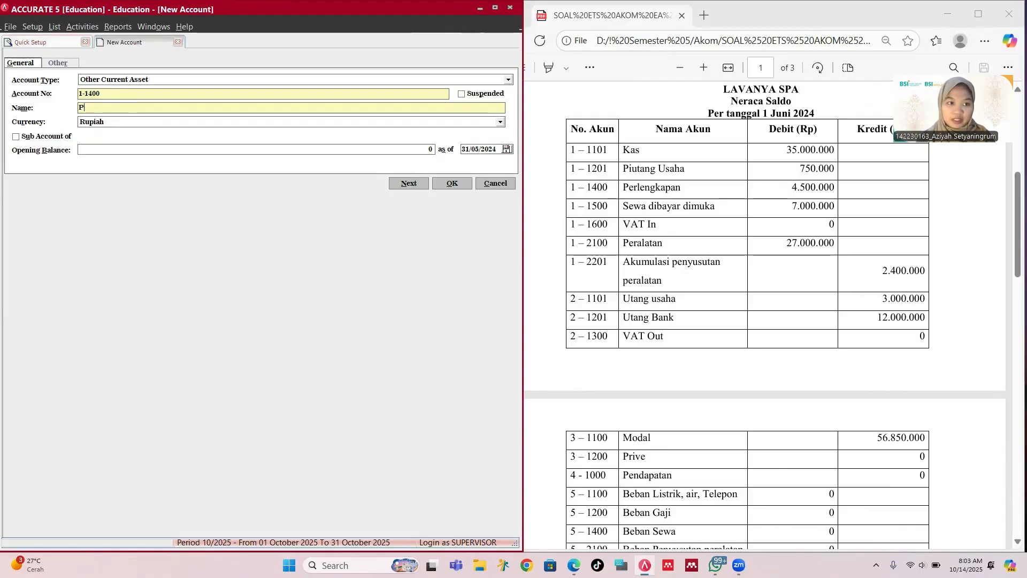
{"action": "type", "text": "Suppli"}
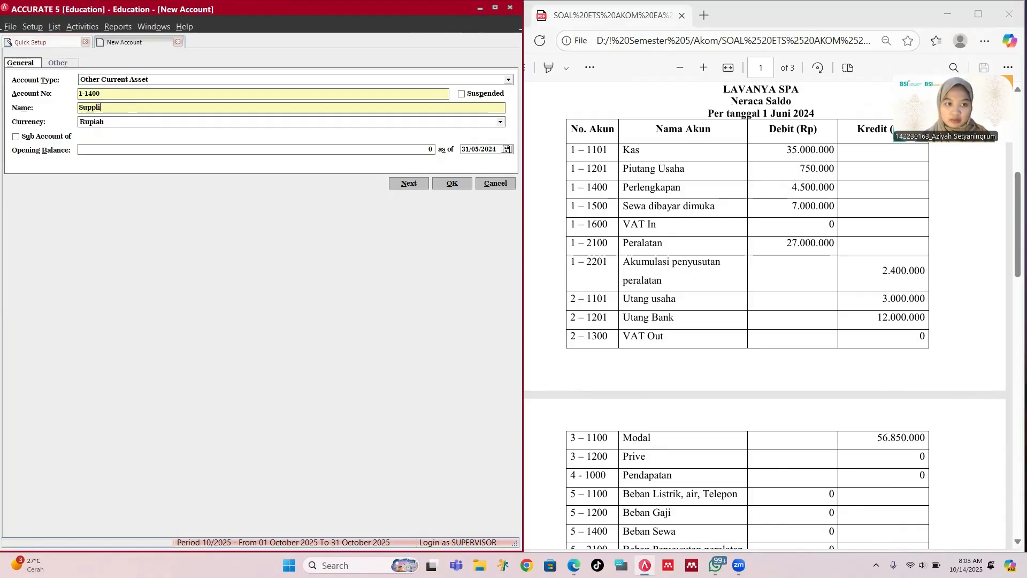
{"action": "type", "text": "es"}
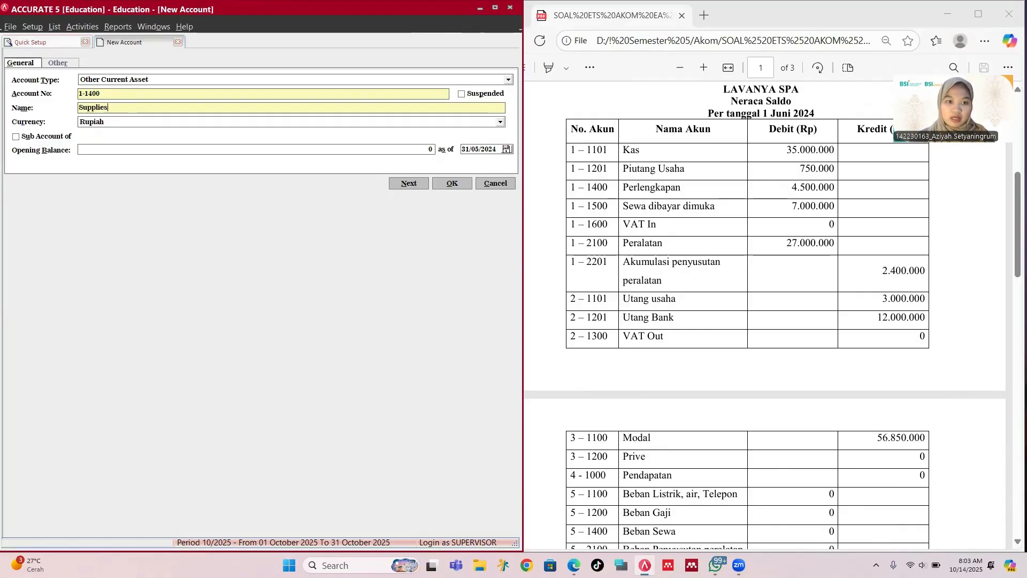
{"action": "left_click", "coordinate": [93, 150]}
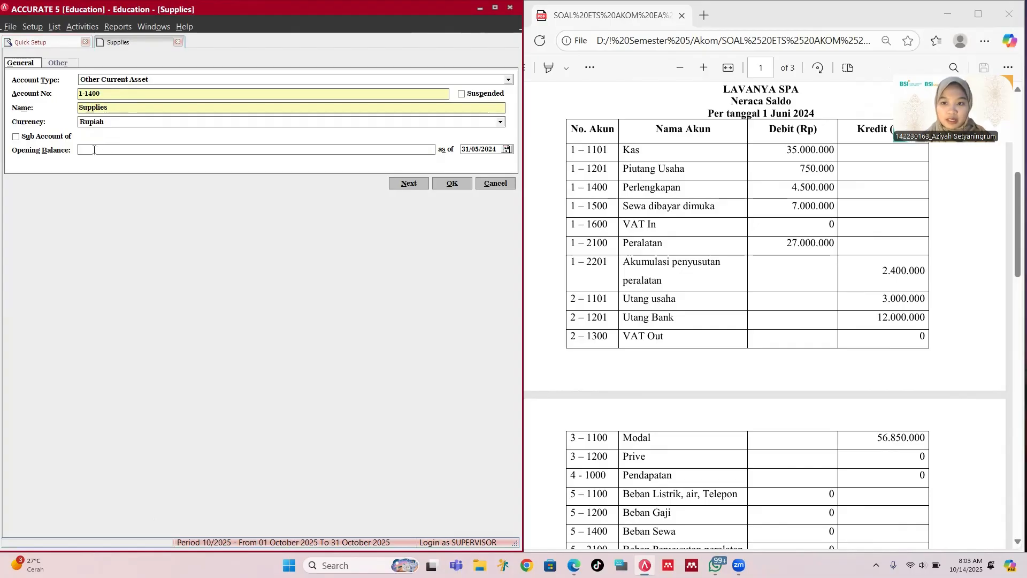
{"action": "type", "text": "4500000"}
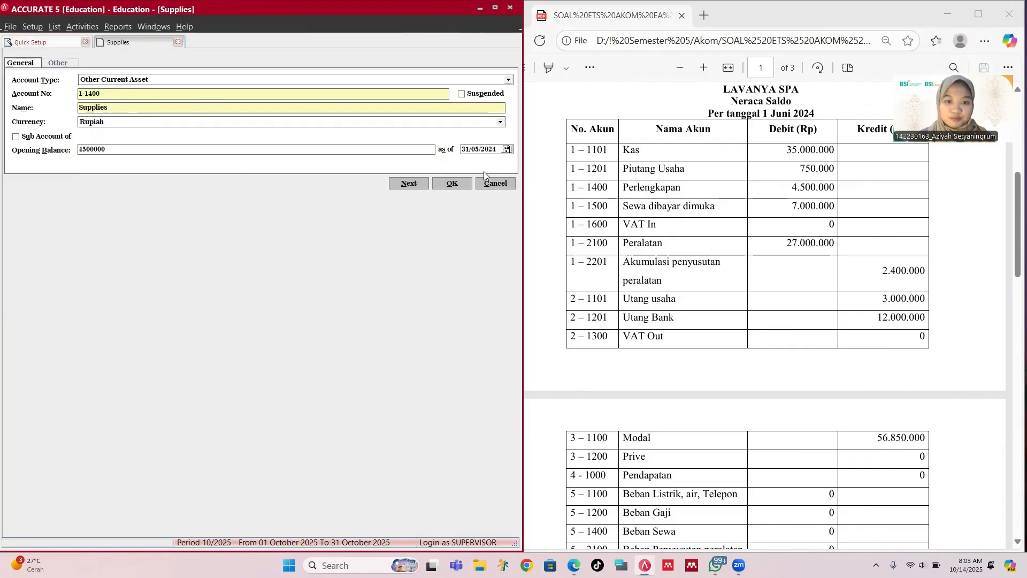
{"action": "left_click", "coordinate": [456, 184]}
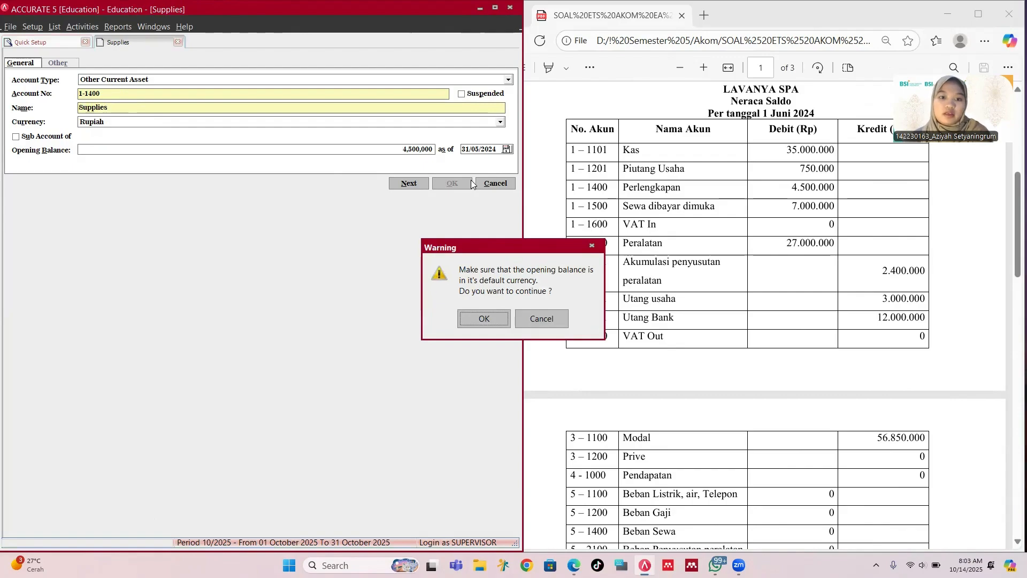
{"action": "left_click", "coordinate": [489, 319]}
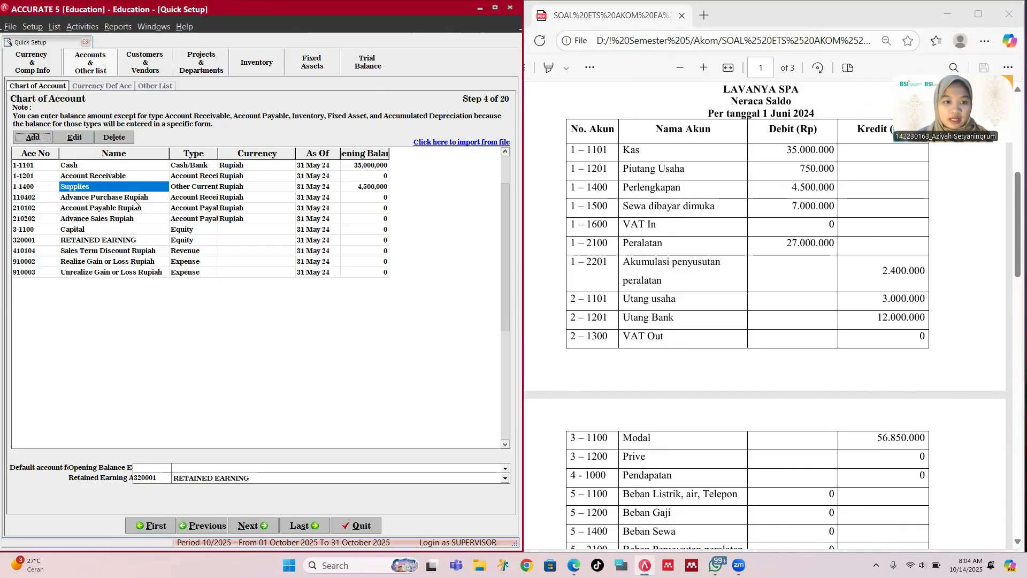
Step: Add Other Current Asset account 1-1500 Prepaid Rent with a 7,000,000 opening balance in default currency
{"action": "left_click", "coordinate": [27, 138]}
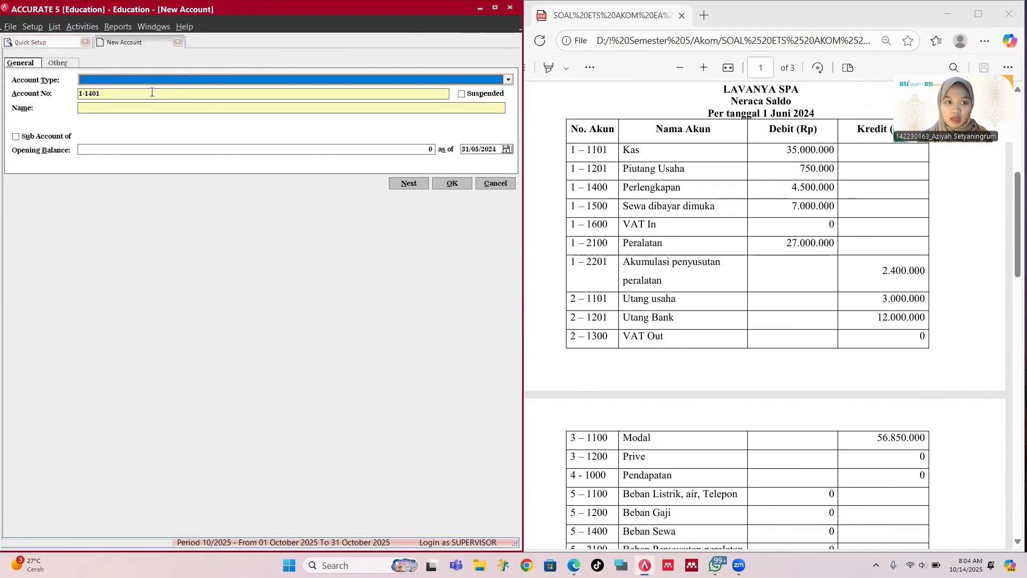
{"action": "type", "text": "Ot"}
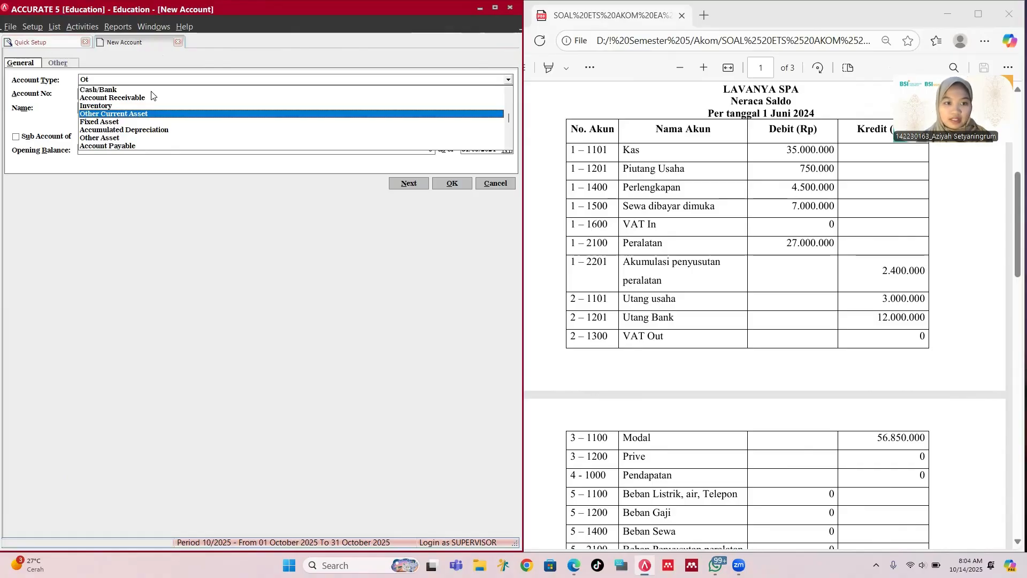
{"action": "key", "text": "Return"}
{"action": "key", "text": "Tab"}
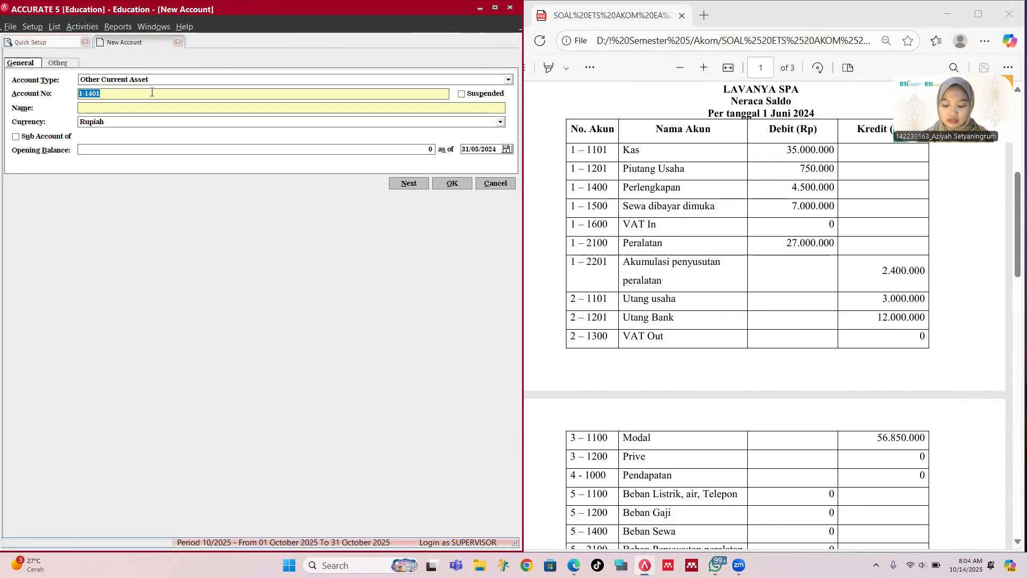
{"action": "type", "text": "1-1500"}
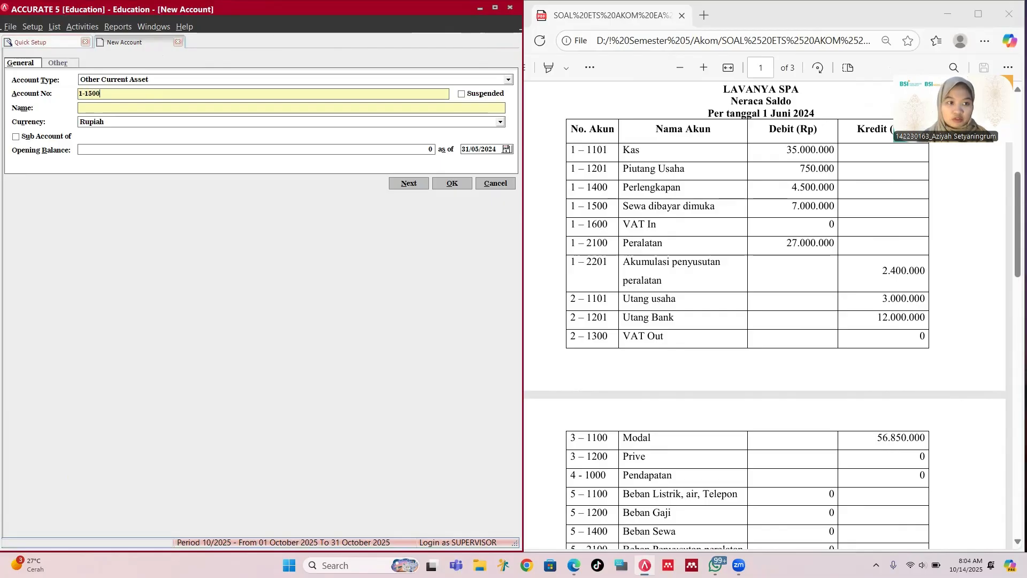
{"action": "key", "text": "Tab"}
{"action": "key", "text": "Tab"}
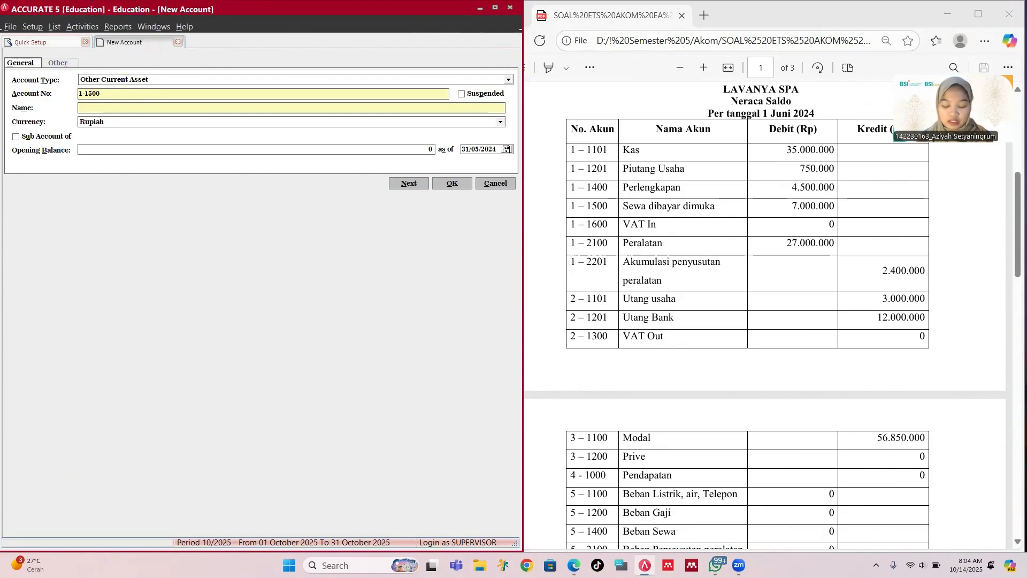
{"action": "type", "text": "Prepaid Rent"}
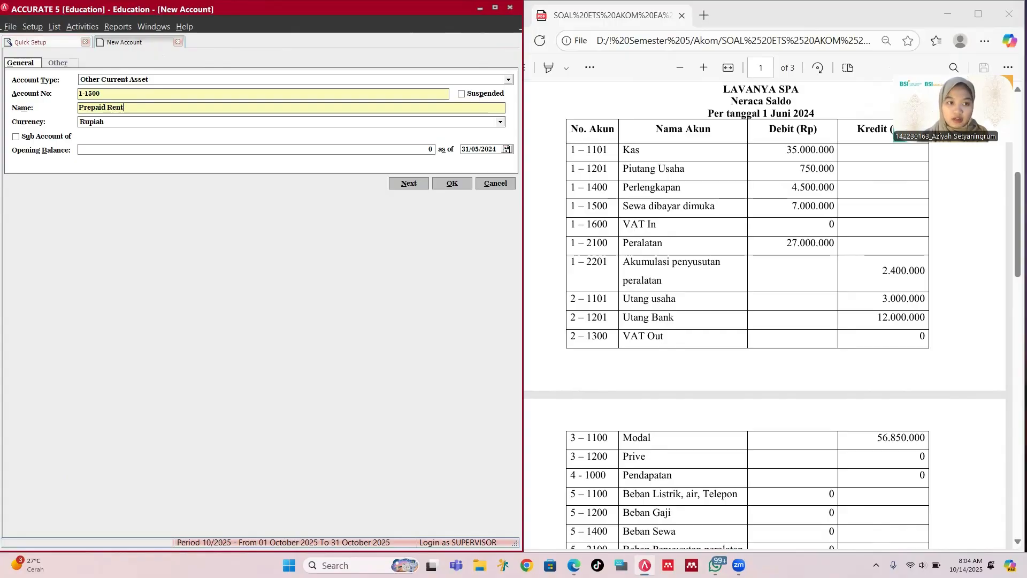
{"action": "key", "text": "Tab"}
{"action": "key", "text": "Tab"}
{"action": "key", "text": "Tab"}
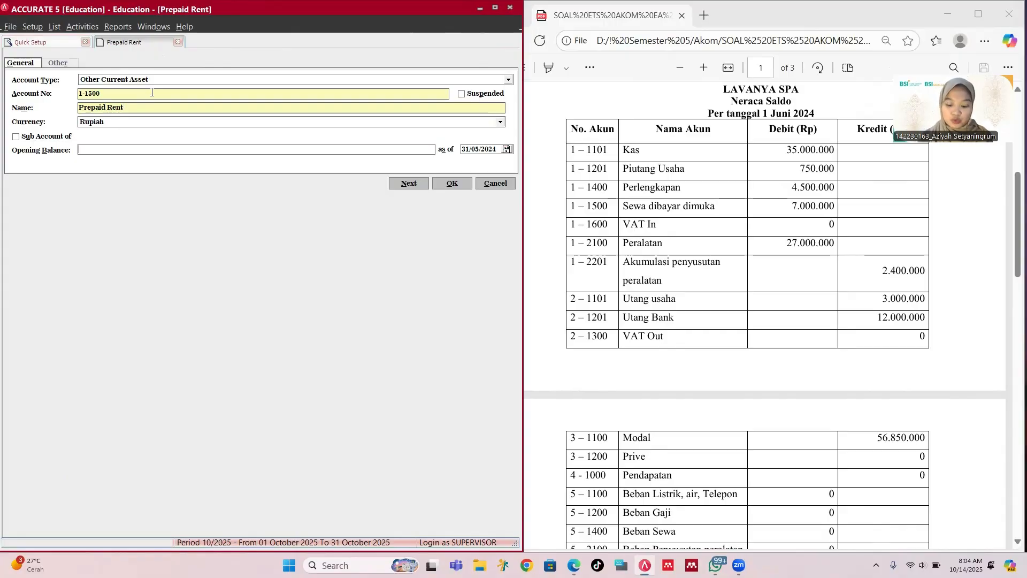
{"action": "type", "text": "7000000"}
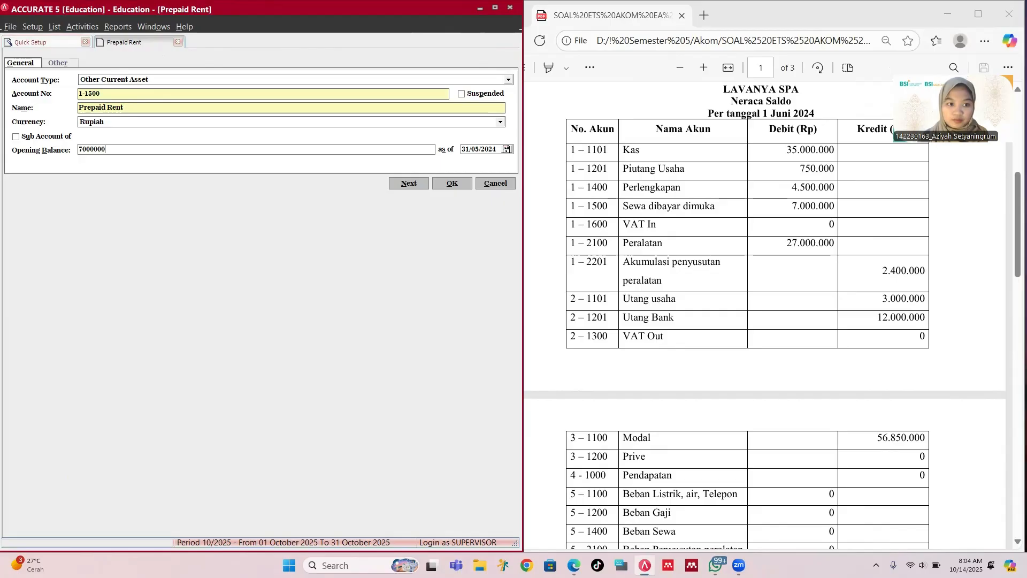
{"action": "left_click", "coordinate": [459, 183]}
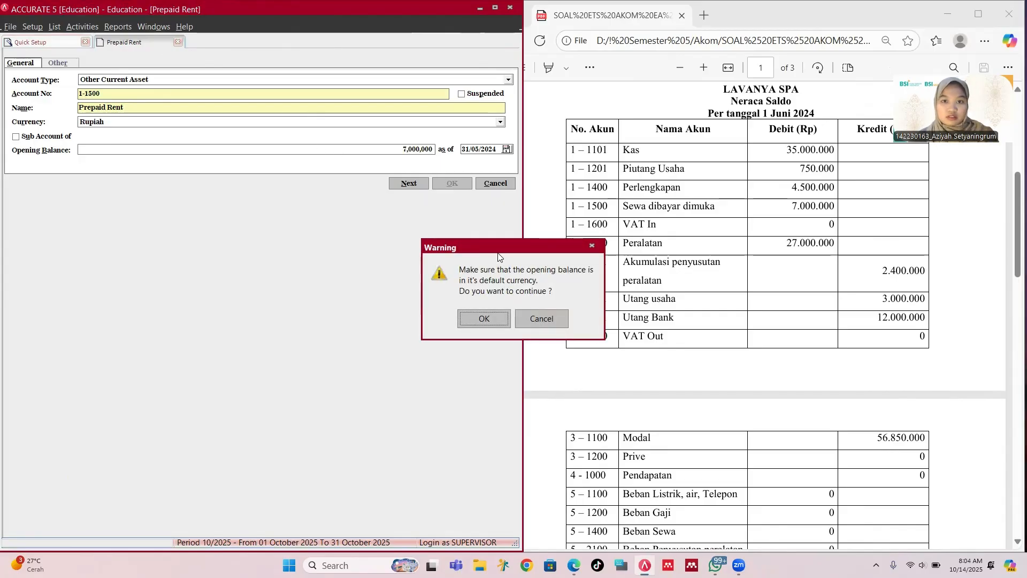
{"action": "left_click", "coordinate": [484, 315]}
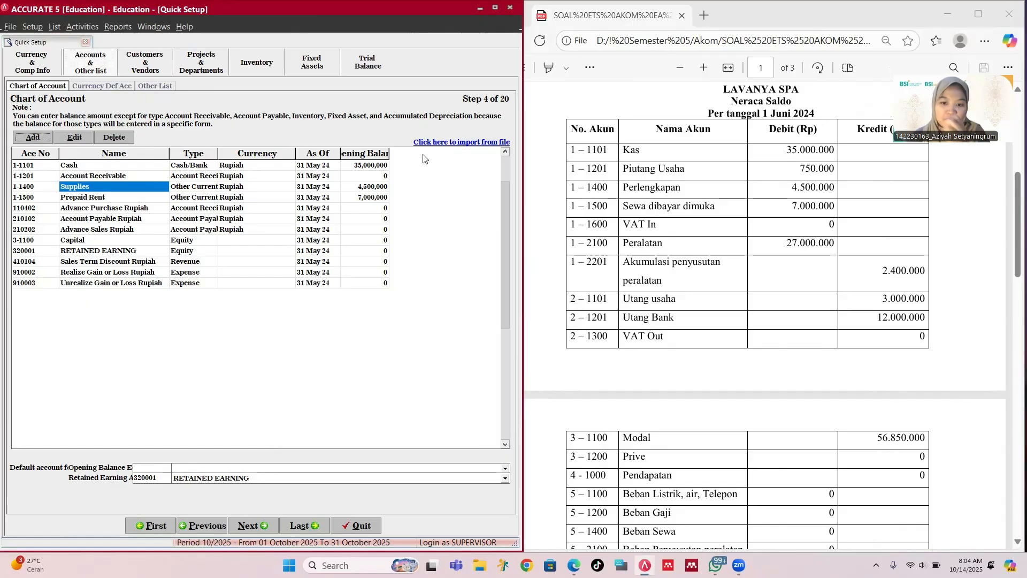
Step: Create Other Current Asset account 1-1600 named 'VAT In', leaving the opening balance at zero
{"action": "left_click", "coordinate": [48, 136]}
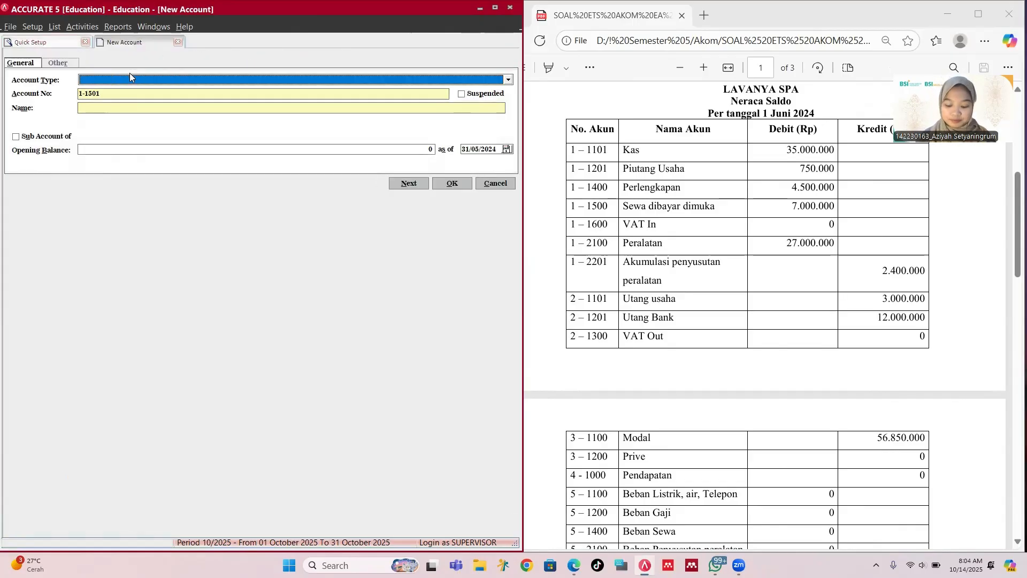
{"action": "type", "text": "Oth"}
{"action": "key", "text": "Return"}
{"action": "key", "text": "Tab"}
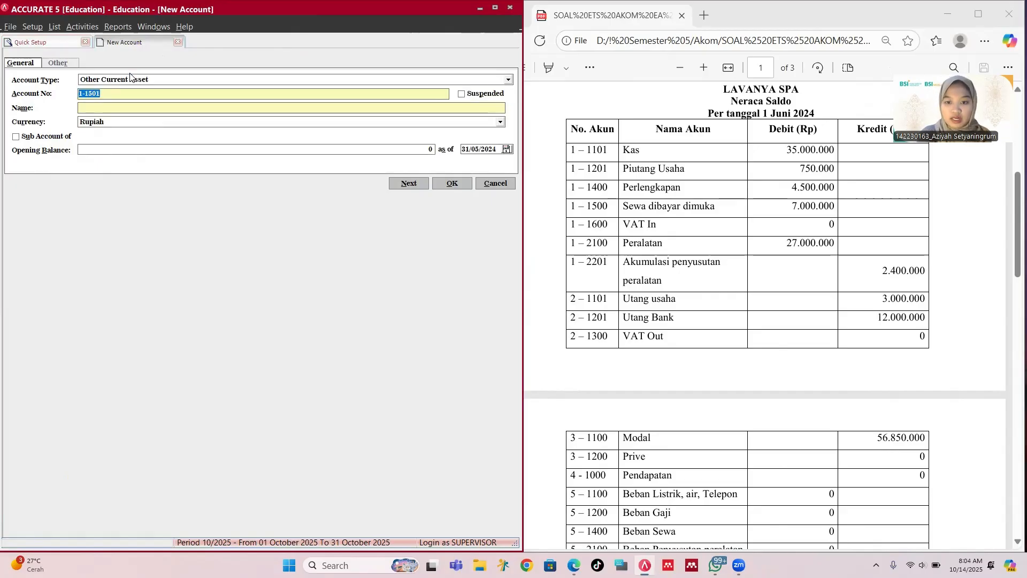
{"action": "type", "text": "1-"}
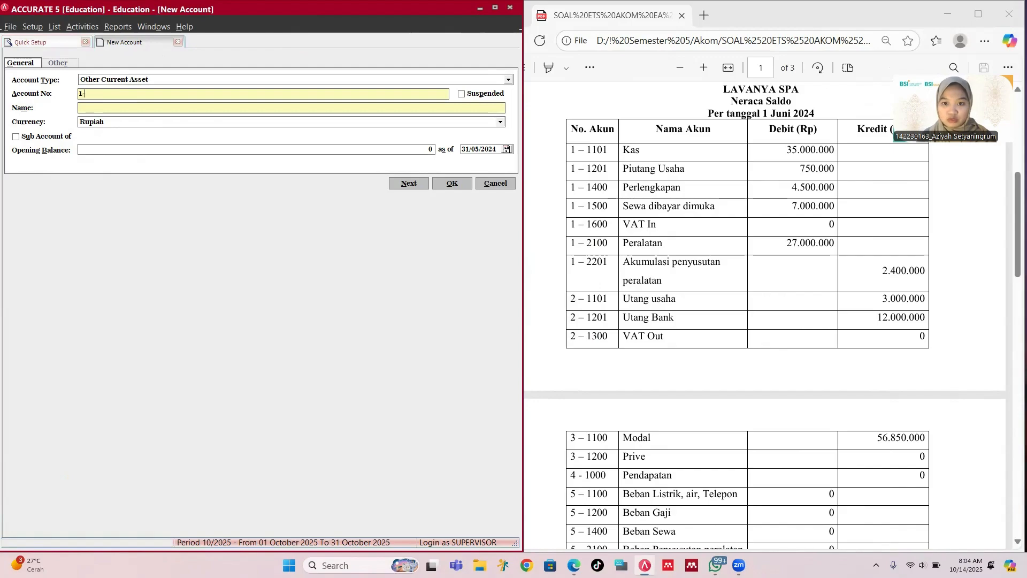
{"action": "type", "text": "160"}
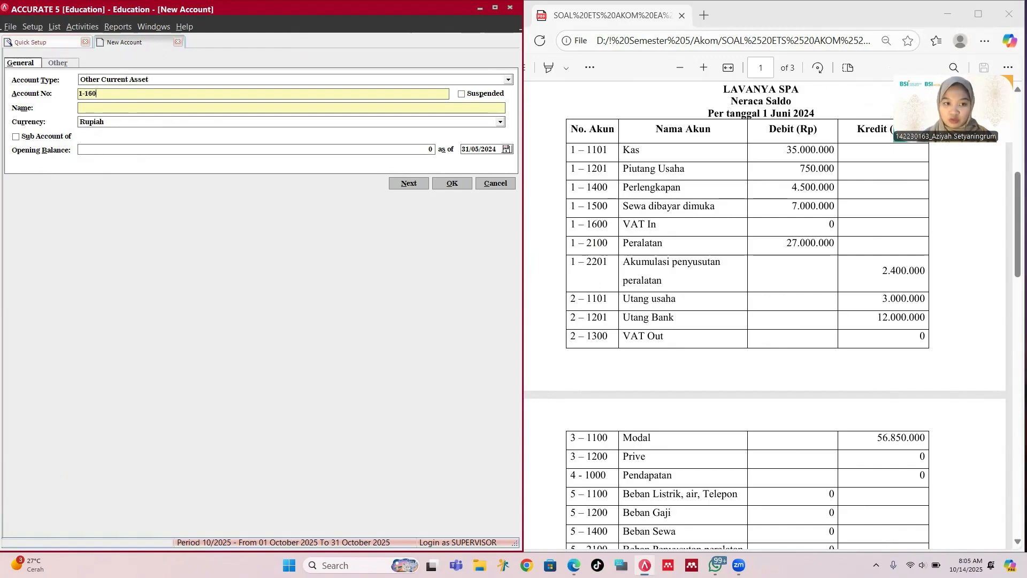
{"action": "type", "text": "0"}
{"action": "key", "text": "Tab"}
{"action": "key", "text": "Tab"}
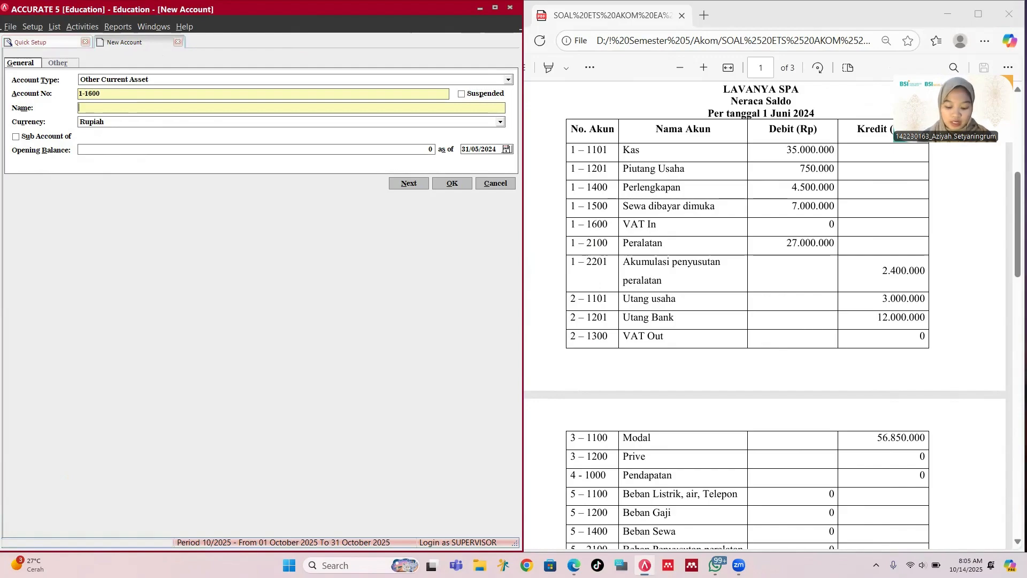
{"action": "type", "text": "VAT In"}
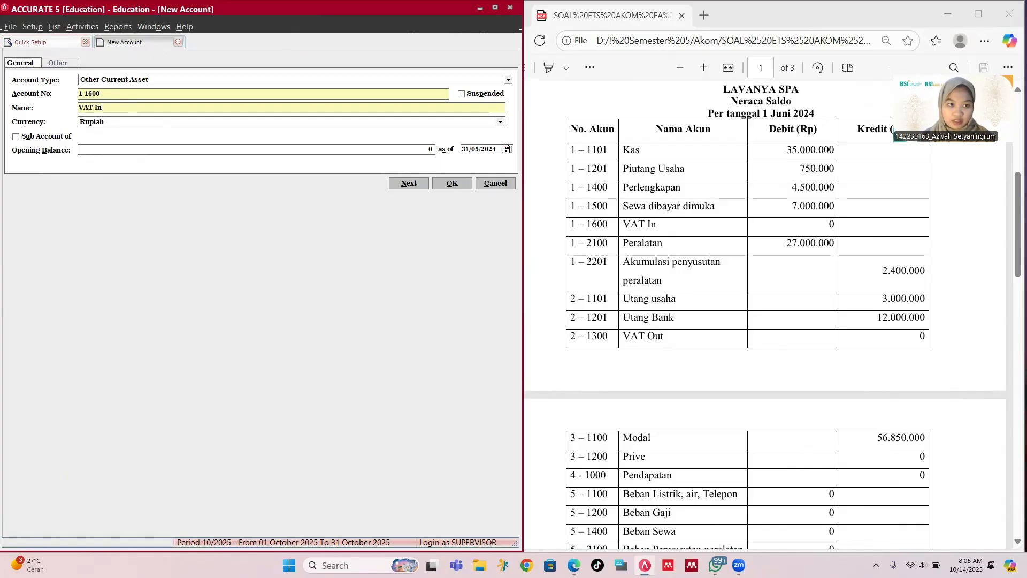
{"action": "key", "text": "Tab"}
{"action": "key", "text": "Tab"}
{"action": "key", "text": "Tab"}
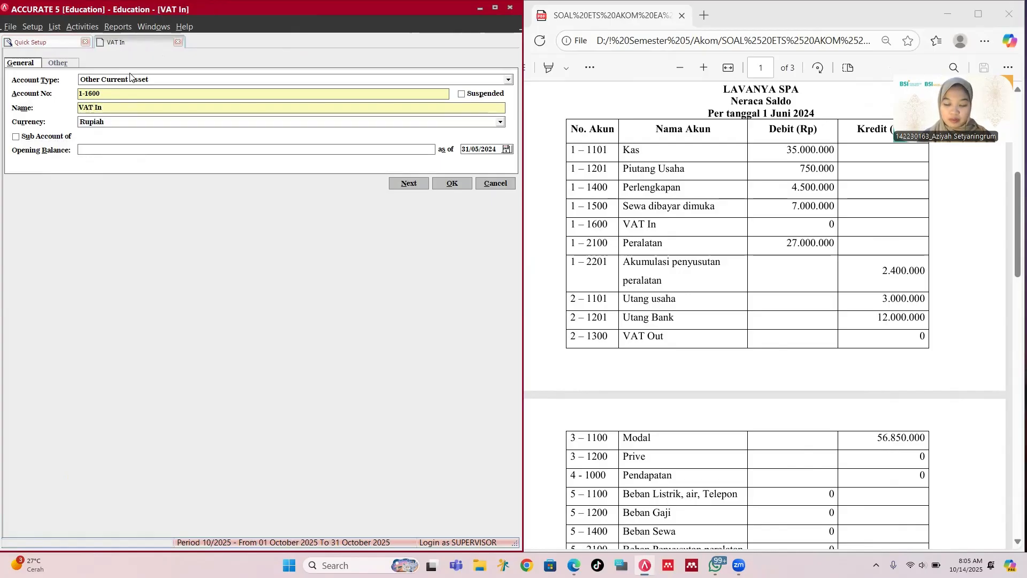
{"action": "key", "text": "Tab"}
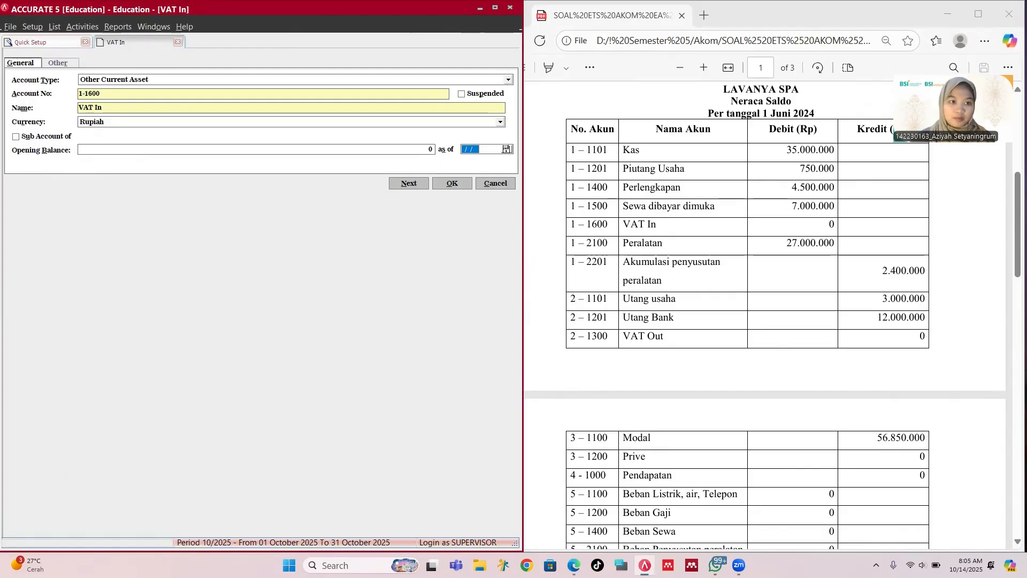
{"action": "left_click", "coordinate": [452, 184]}
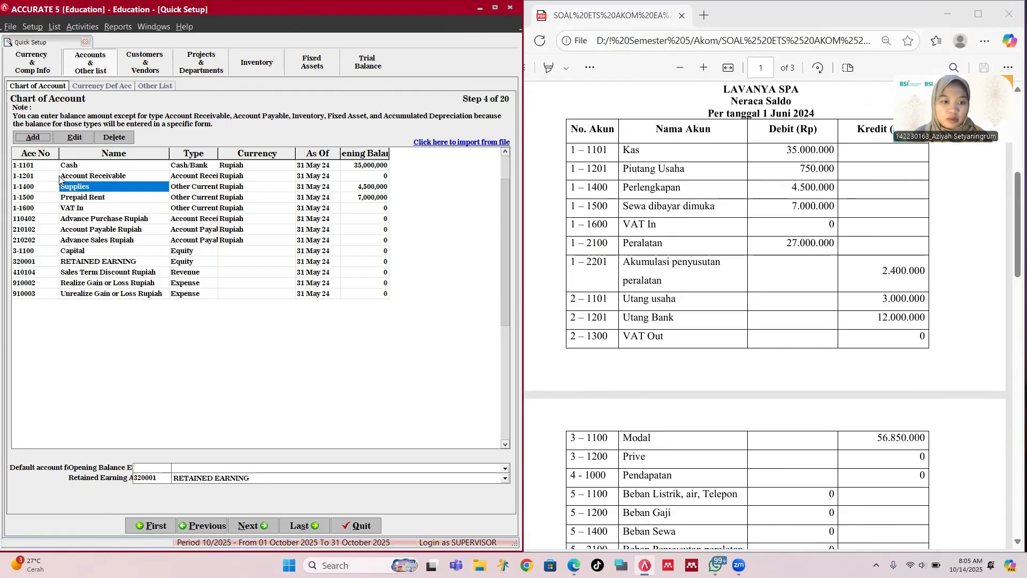
Step: Create Fixed Asset account 1-2100 named Equipment without an opening balance
{"action": "left_click", "coordinate": [33, 137]}
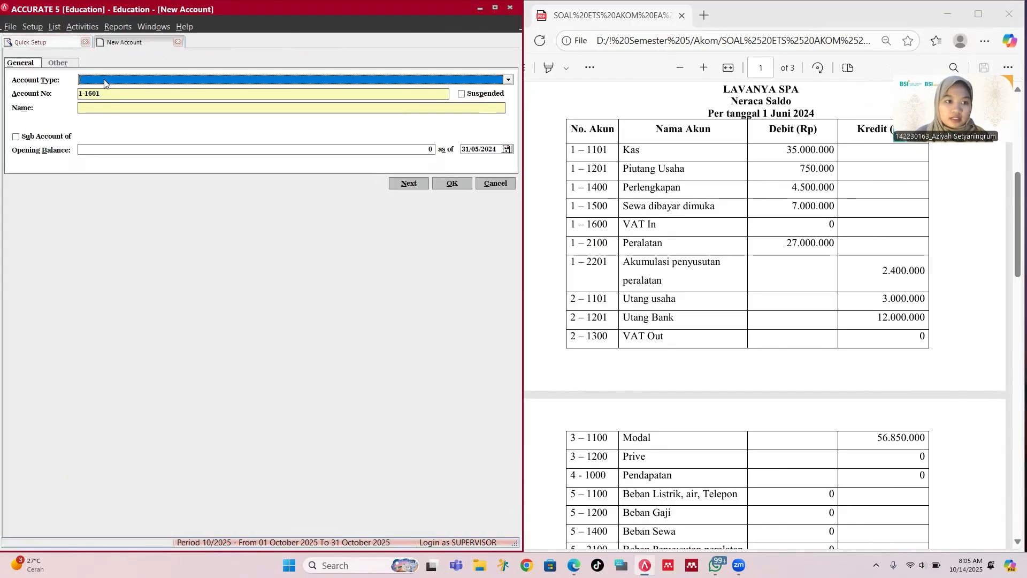
{"action": "type", "text": "Fi"}
{"action": "key", "text": "Return"}
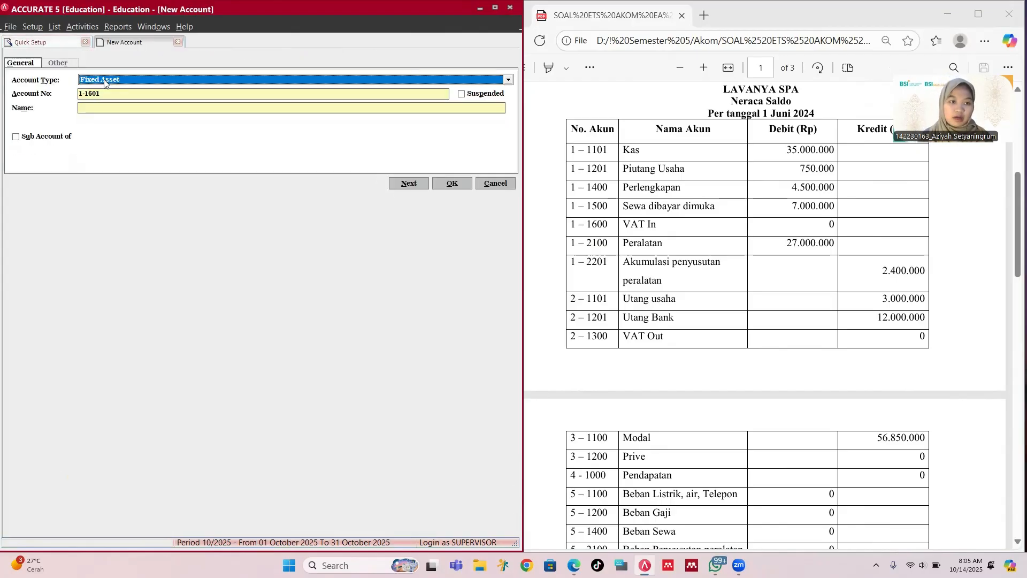
{"action": "key", "text": "Tab"}
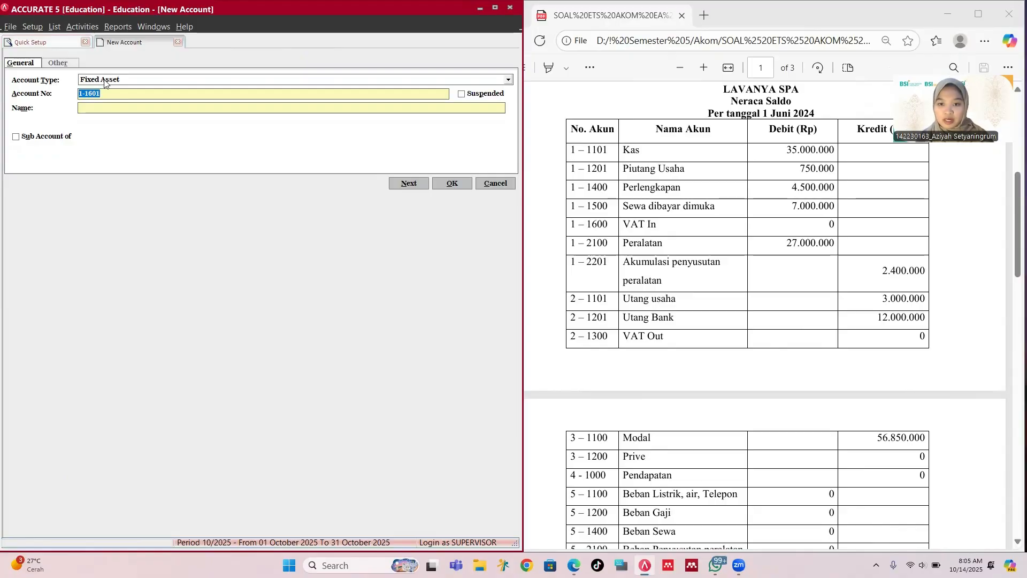
{"action": "type", "text": "1"}
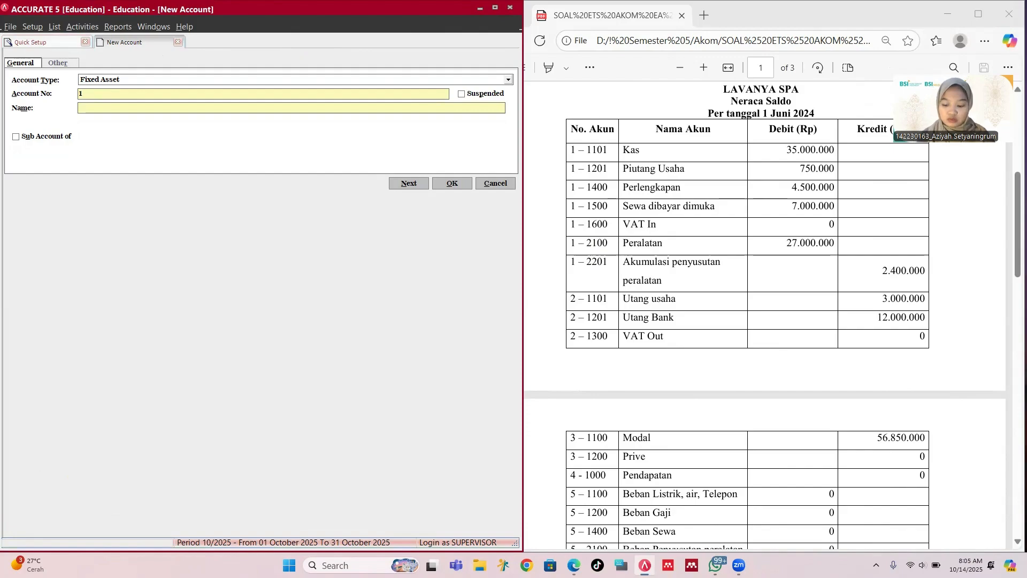
{"action": "type", "text": "-210"}
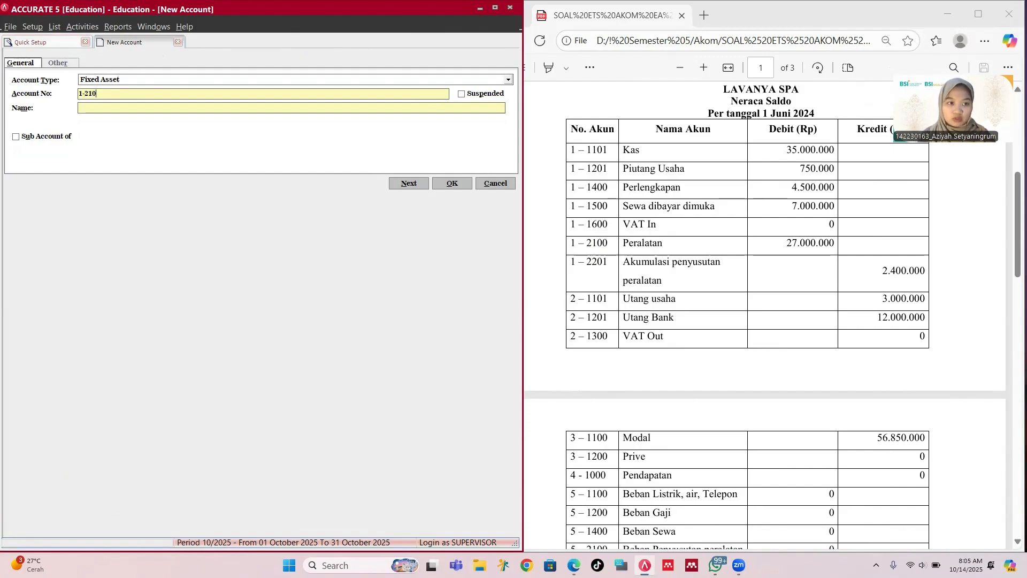
{"action": "type", "text": "0"}
{"action": "key", "text": "Tab"}
{"action": "key", "text": "Tab"}
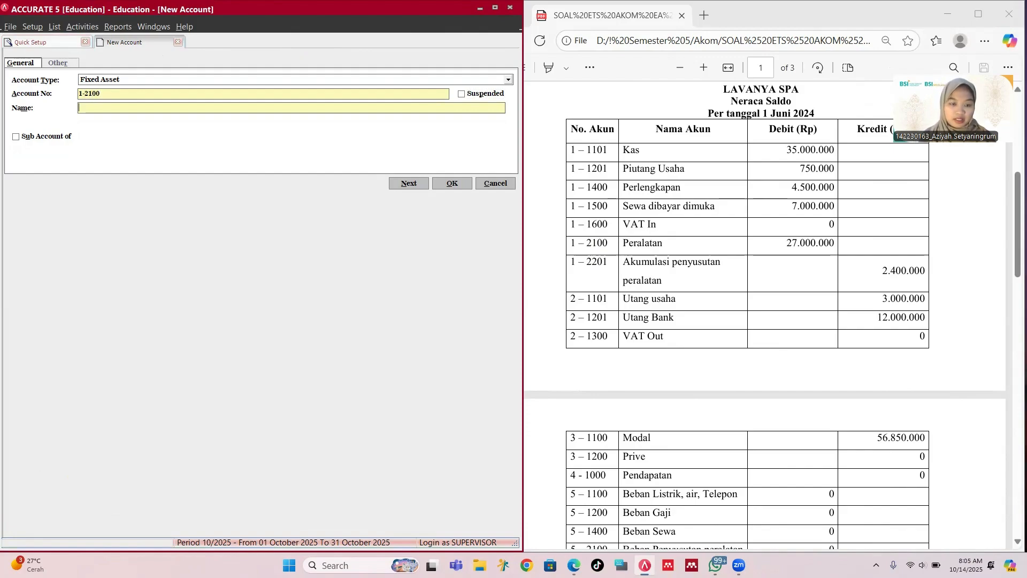
{"action": "type", "text": "Equipment"}
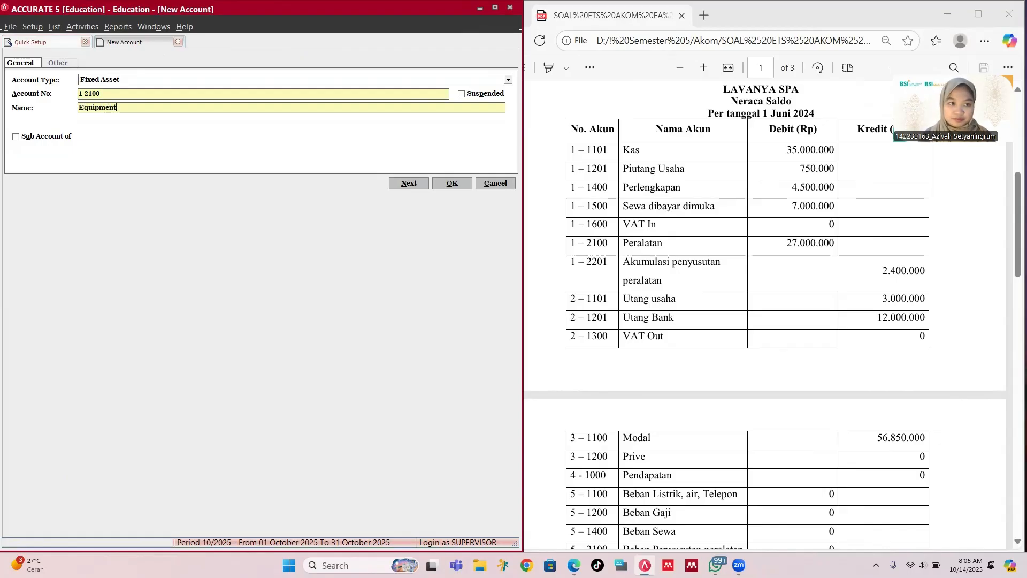
{"action": "key", "text": "Tab"}
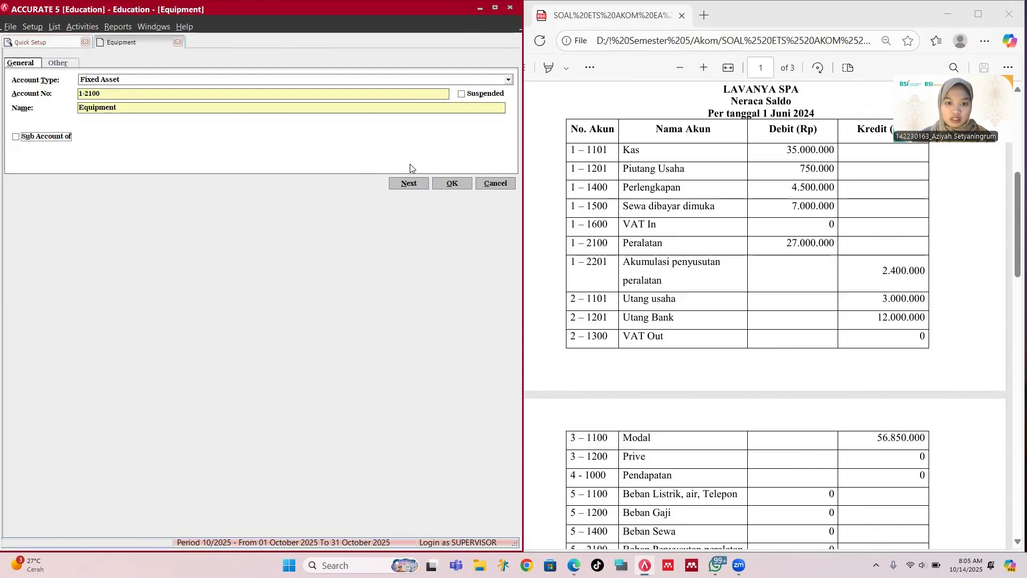
{"action": "left_click", "coordinate": [453, 184]}
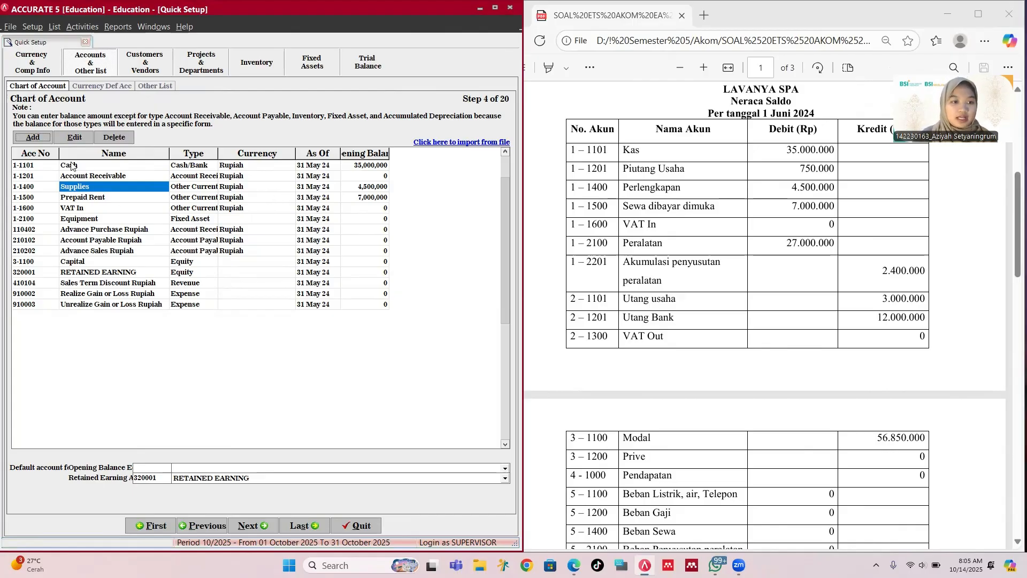
Step: Create Accumulated Depreciation type account 1-2201 named 'Accumulated Depreciation of Equipment'
{"action": "left_click", "coordinate": [33, 137]}
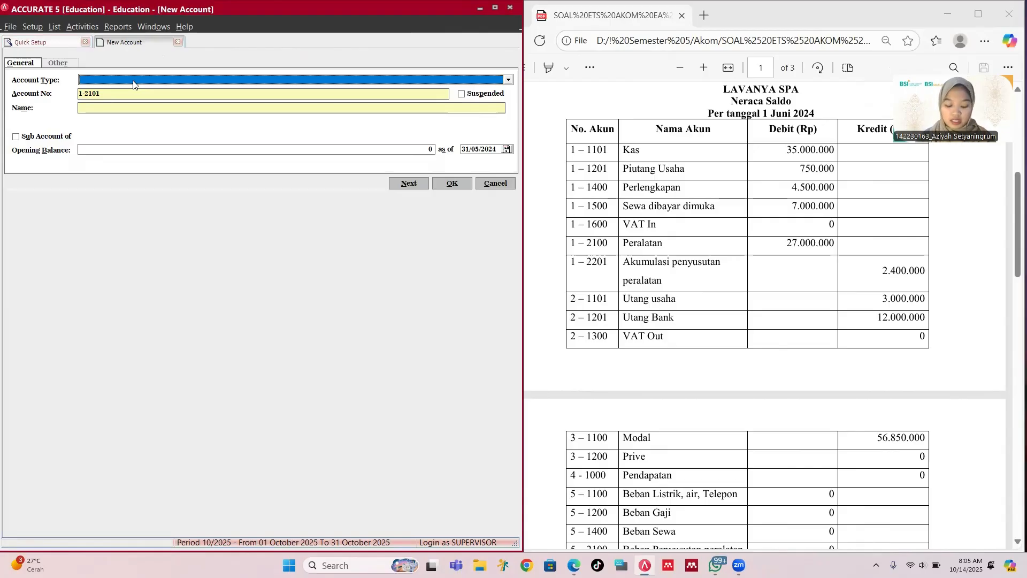
{"action": "type", "text": "Ac"}
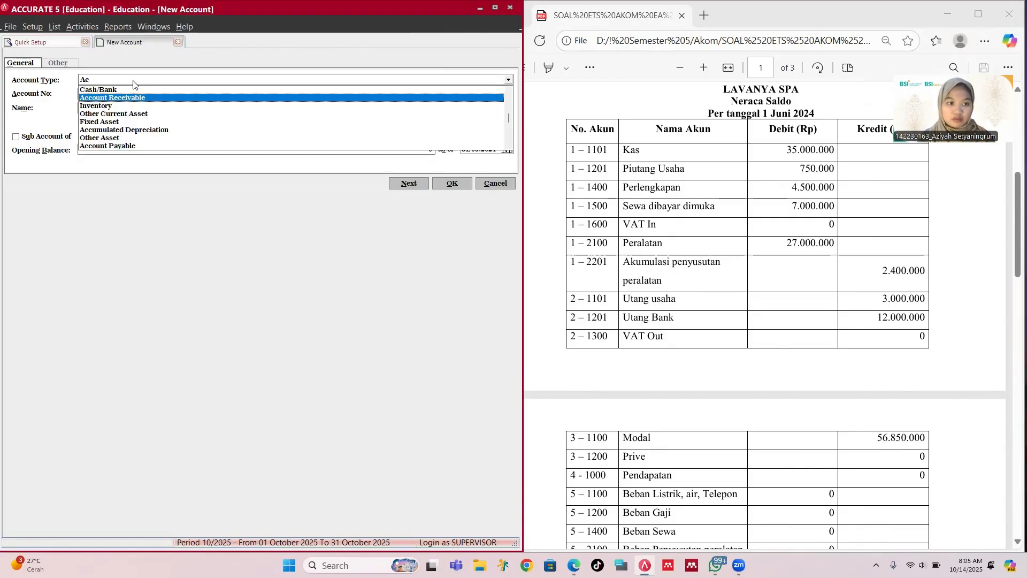
{"action": "key", "text": "Down"}
{"action": "key", "text": "Down"}
{"action": "key", "text": "Down"}
{"action": "key", "text": "Down"}
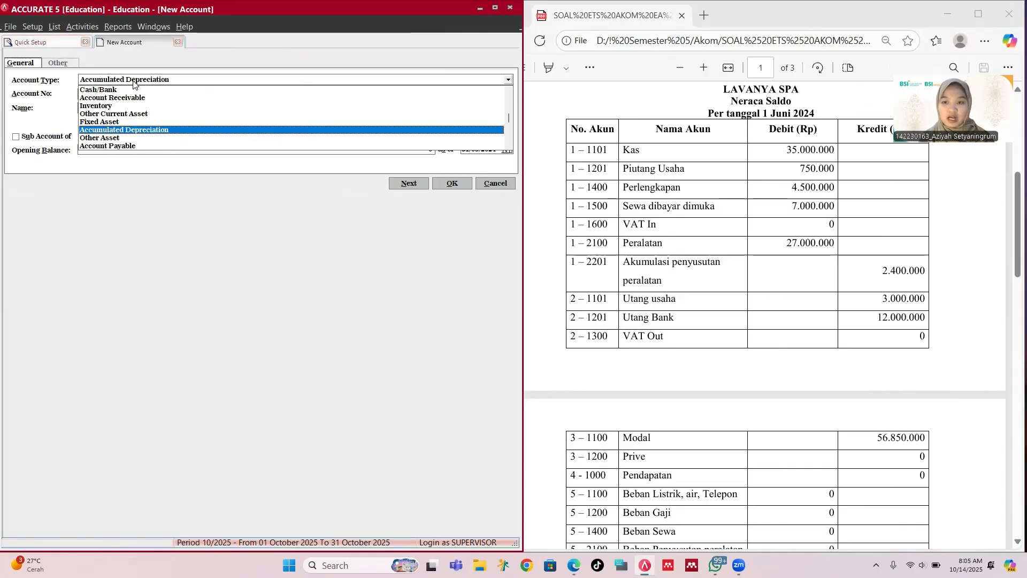
{"action": "key", "text": "Return"}
{"action": "key", "text": "Tab"}
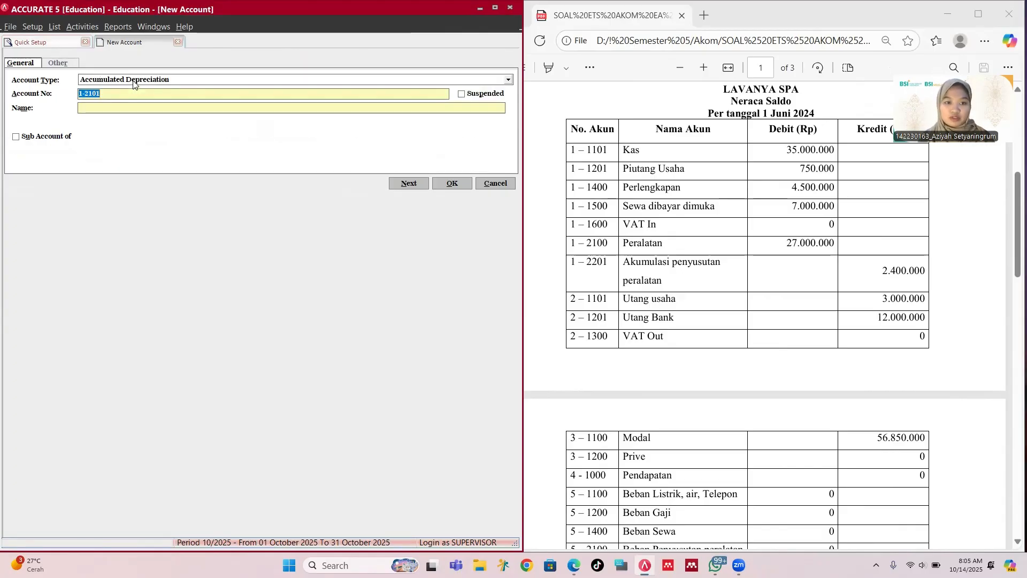
{"action": "type", "text": "1-"}
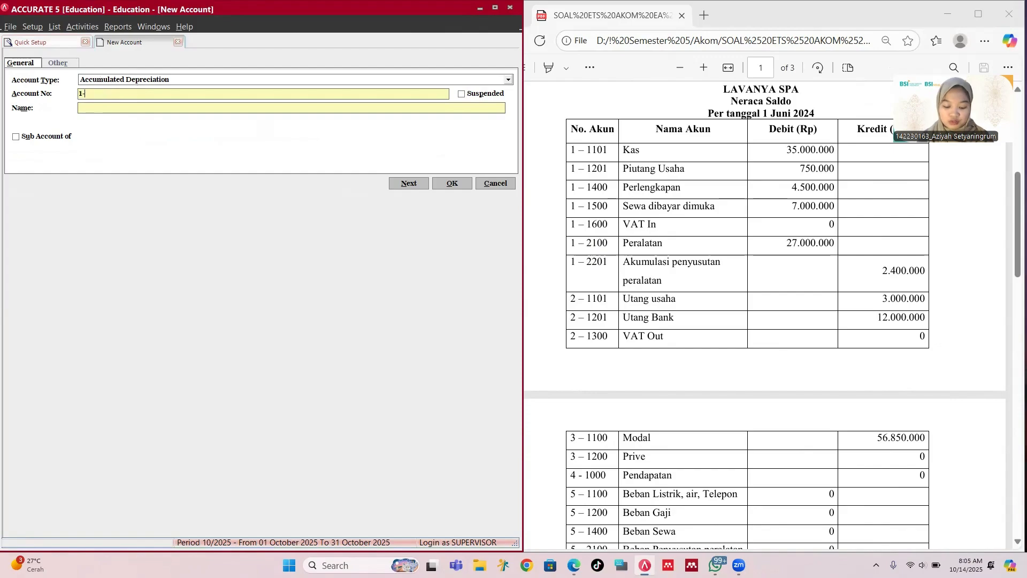
{"action": "type", "text": "220"}
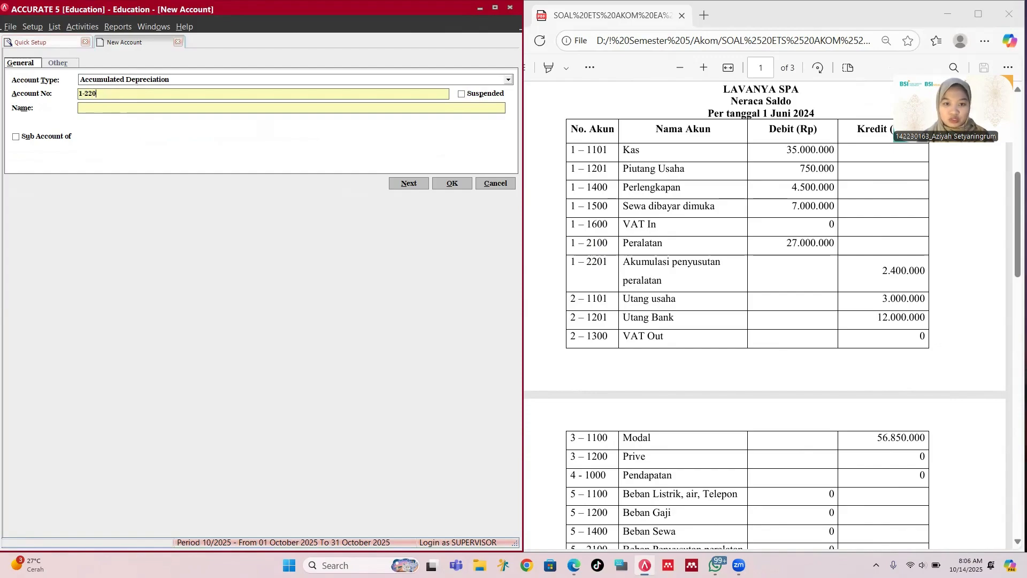
{"action": "type", "text": "1"}
{"action": "key", "text": "Tab"}
{"action": "key", "text": "Tab"}
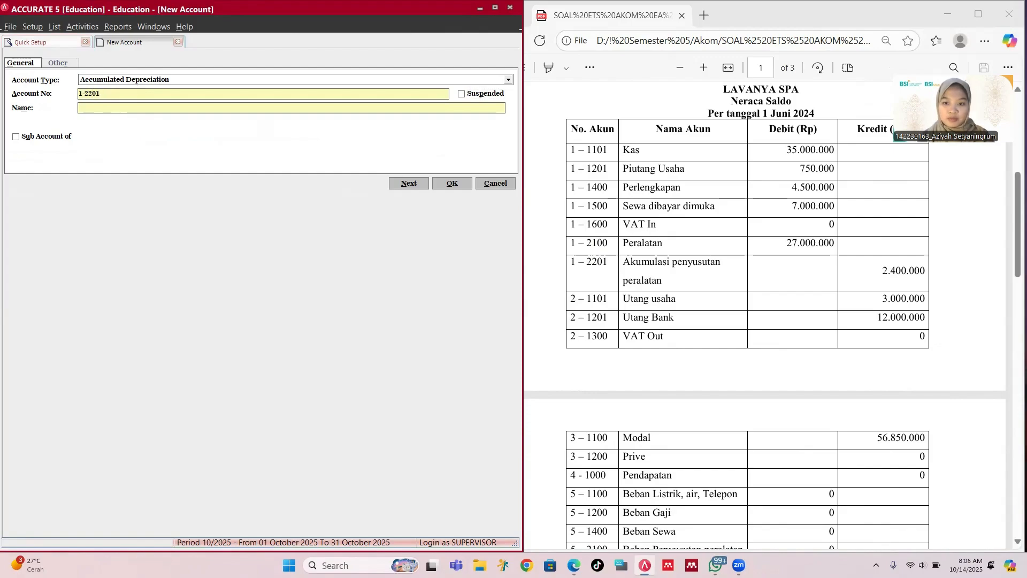
{"action": "type", "text": "Accum"}
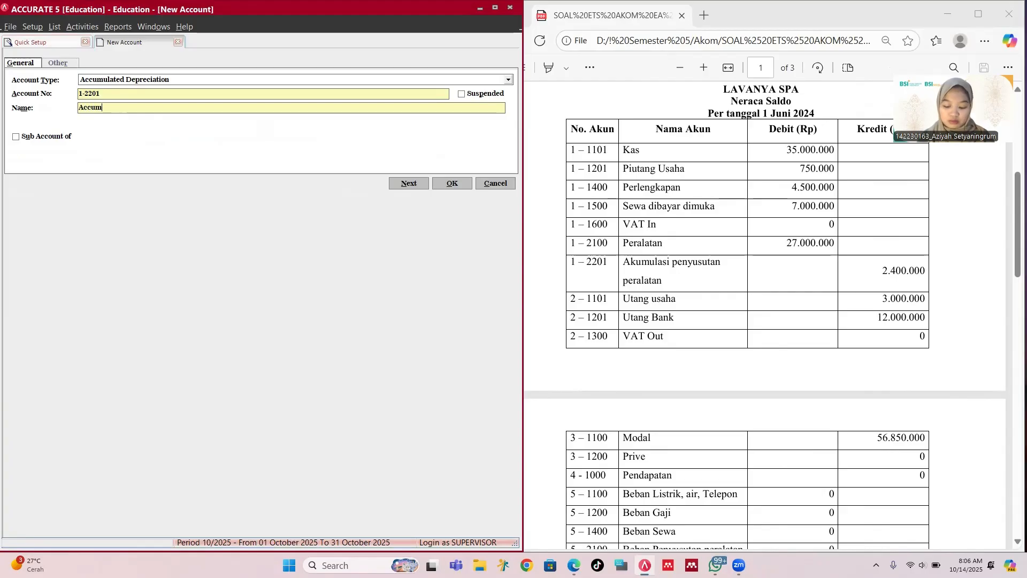
{"action": "type", "text": "ulate"}
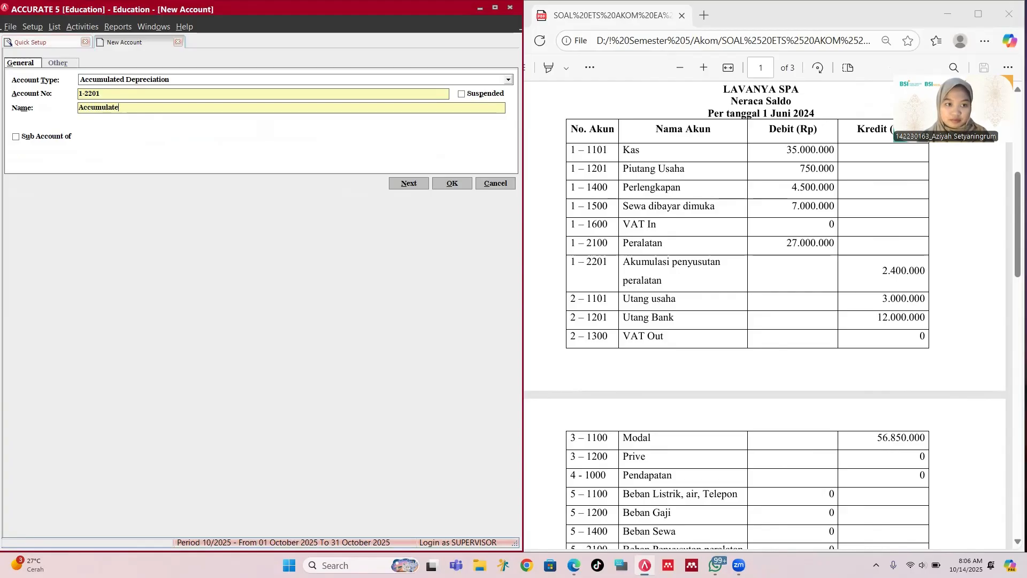
{"action": "type", "text": "d Dep"}
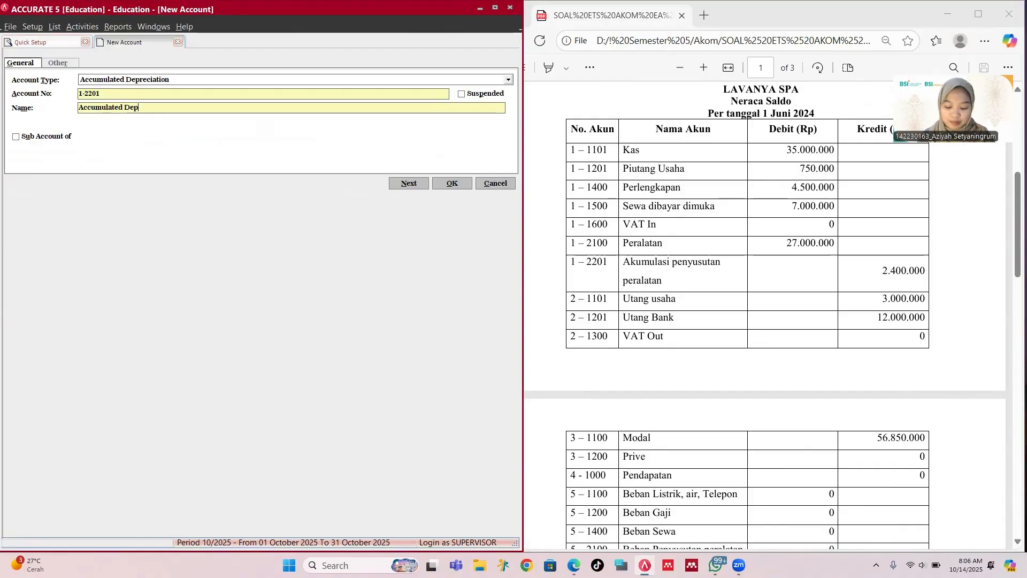
{"action": "type", "text": "reciation of Equ"}
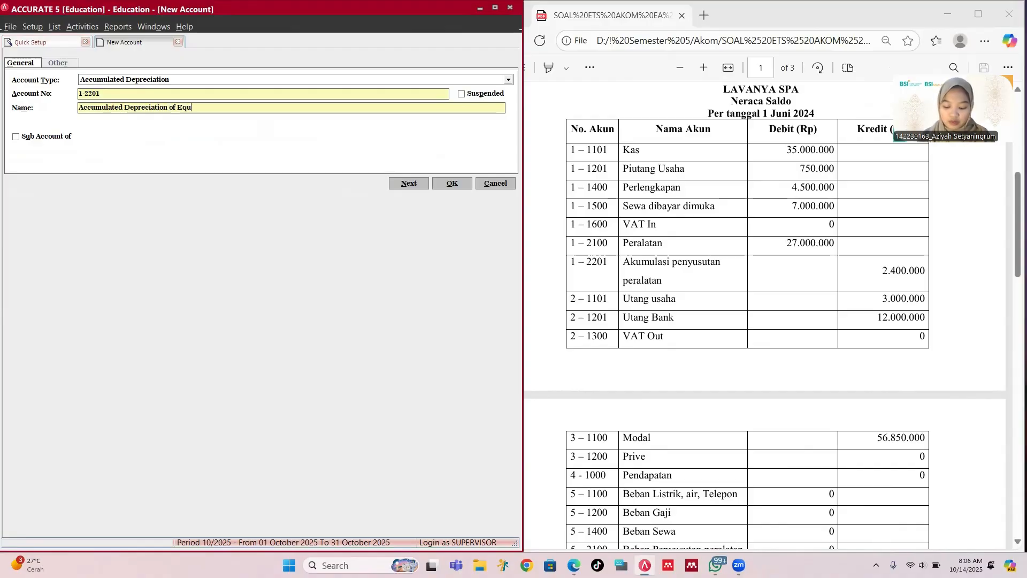
{"action": "type", "text": "ipment"}
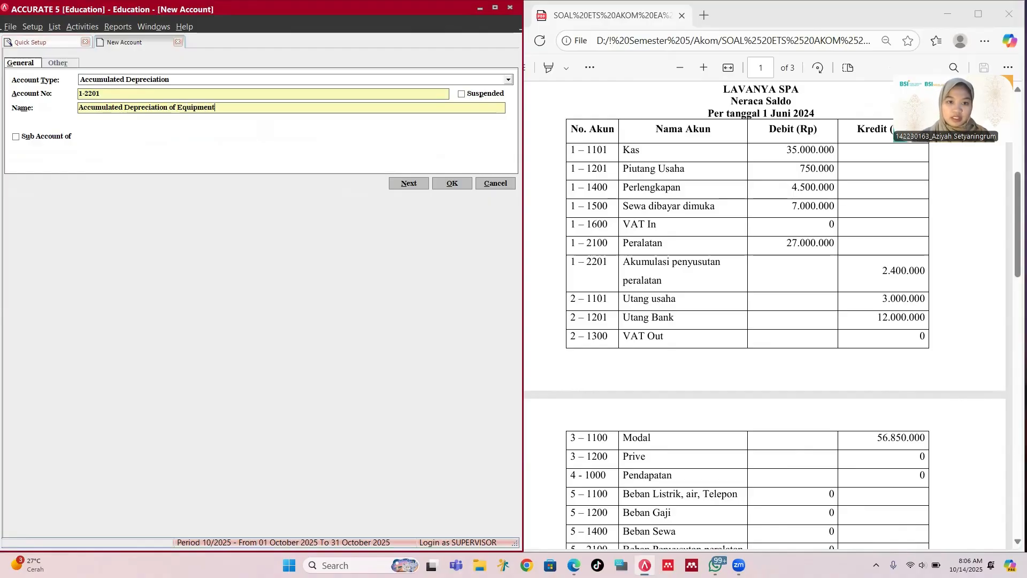
{"action": "left_click", "coordinate": [452, 183]}
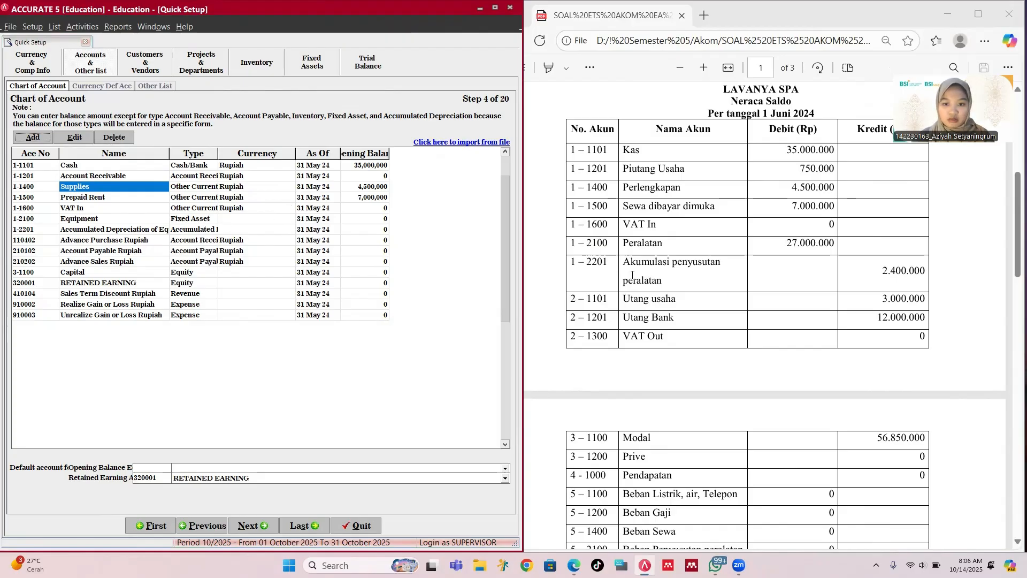
Step: Edit the Account Payable Rupiah account, renaming it 'Account Payable' and renumbering it 2-1101
{"action": "scroll", "coordinate": [632, 275], "scroll_direction": "down", "scroll_amount": 1}
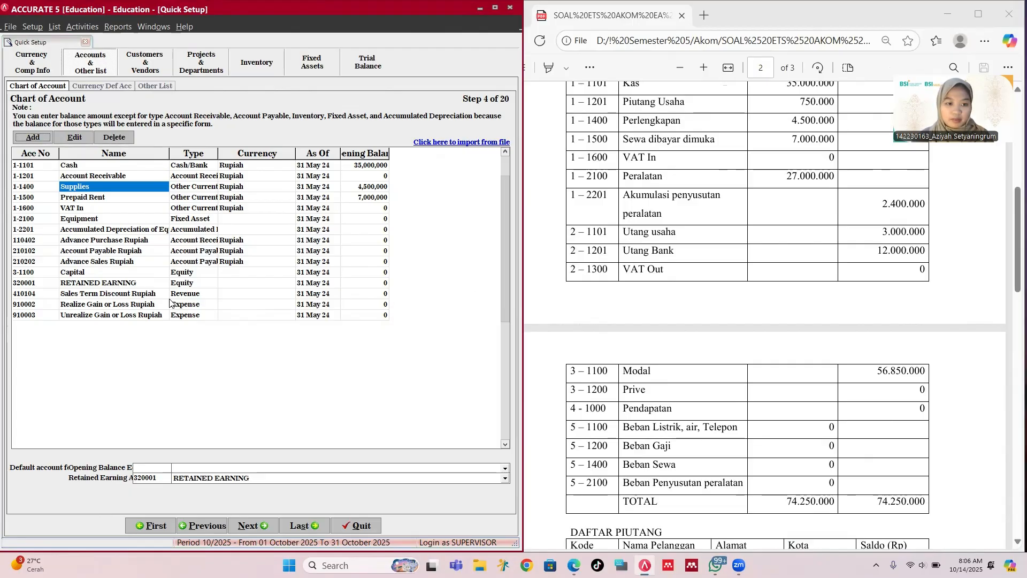
{"action": "left_click", "coordinate": [178, 251]}
{"action": "left_click", "coordinate": [143, 255]}
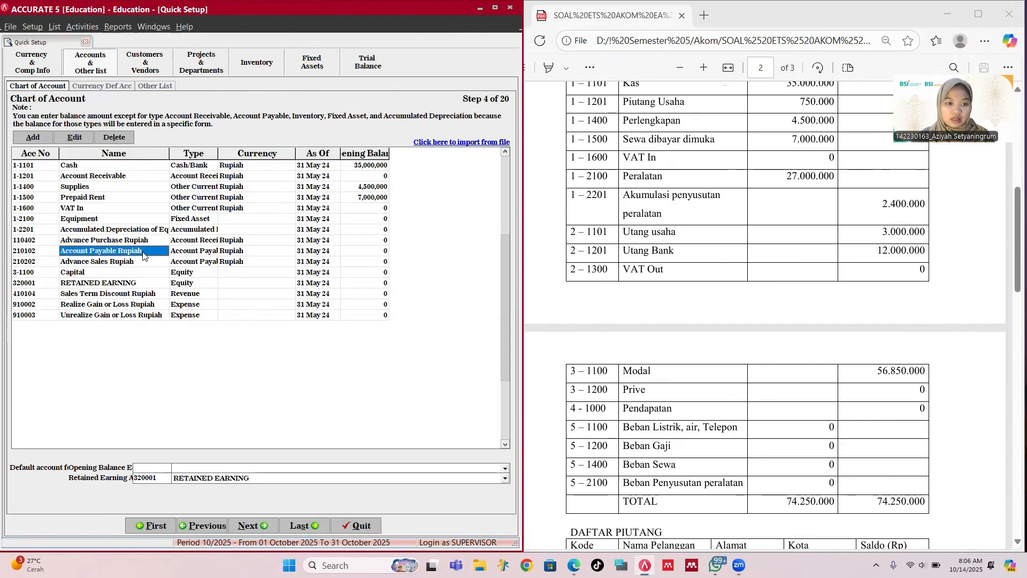
{"action": "right_click", "coordinate": [143, 255]}
{"action": "left_click", "coordinate": [166, 270]}
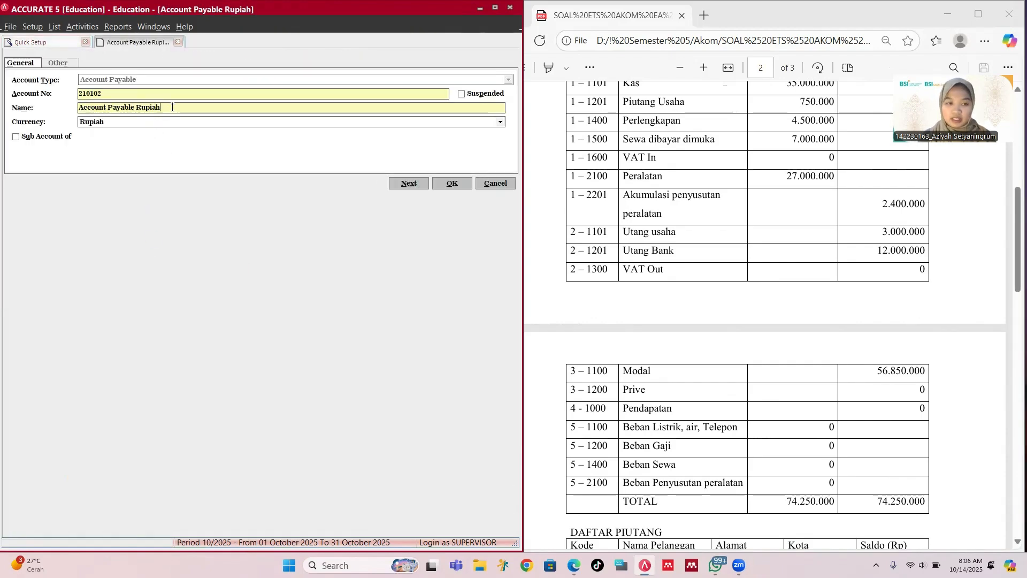
{"action": "key", "text": "BackSpace"}
{"action": "key", "text": "BackSpace"}
{"action": "key", "text": "BackSpace"}
{"action": "key", "text": "BackSpace"}
{"action": "key", "text": "BackSpace"}
{"action": "key", "text": "BackSpace"}
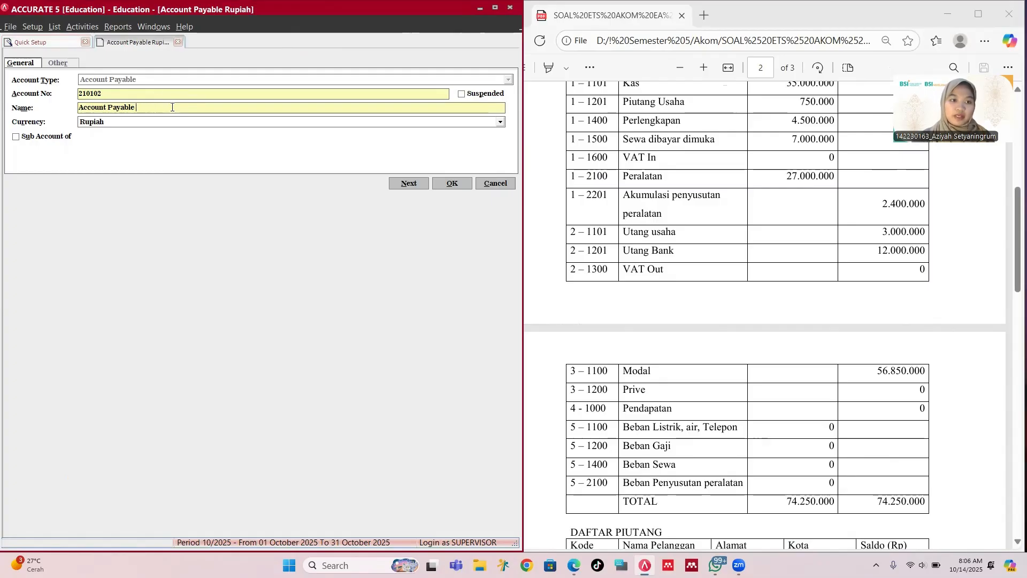
{"action": "left_click", "coordinate": [145, 95]}
{"action": "key", "text": "BackSpace"}
{"action": "key", "text": "BackSpace"}
{"action": "key", "text": "BackSpace"}
{"action": "key", "text": "BackSpace"}
{"action": "key", "text": "BackSpace"}
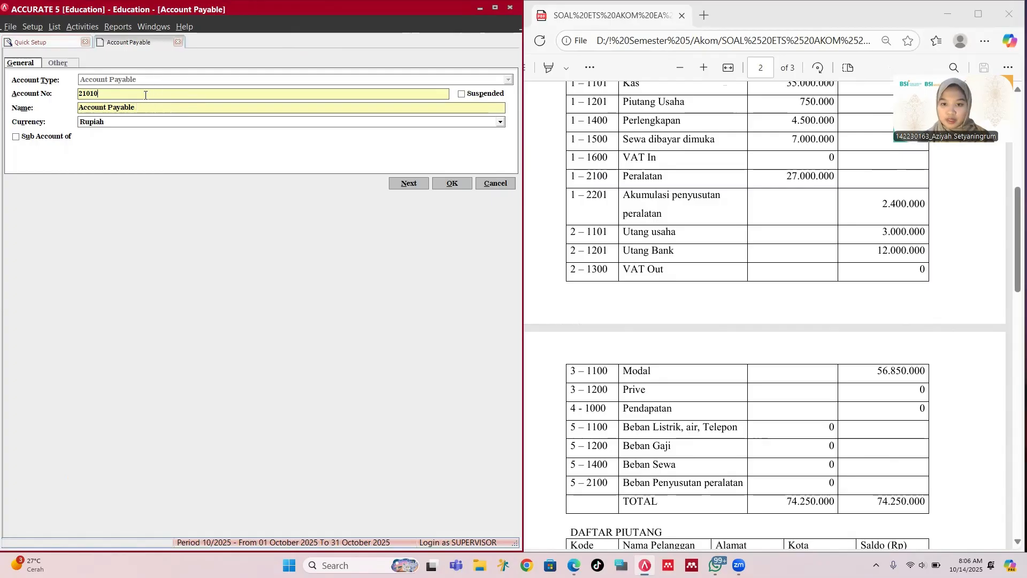
{"action": "type", "text": "-1101"}
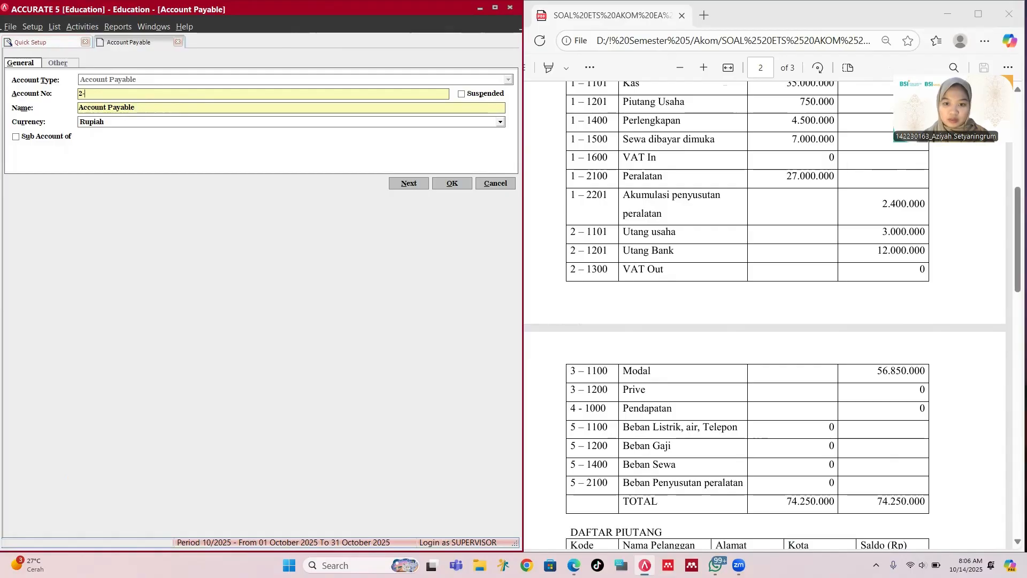
{"action": "left_click", "coordinate": [453, 183]}
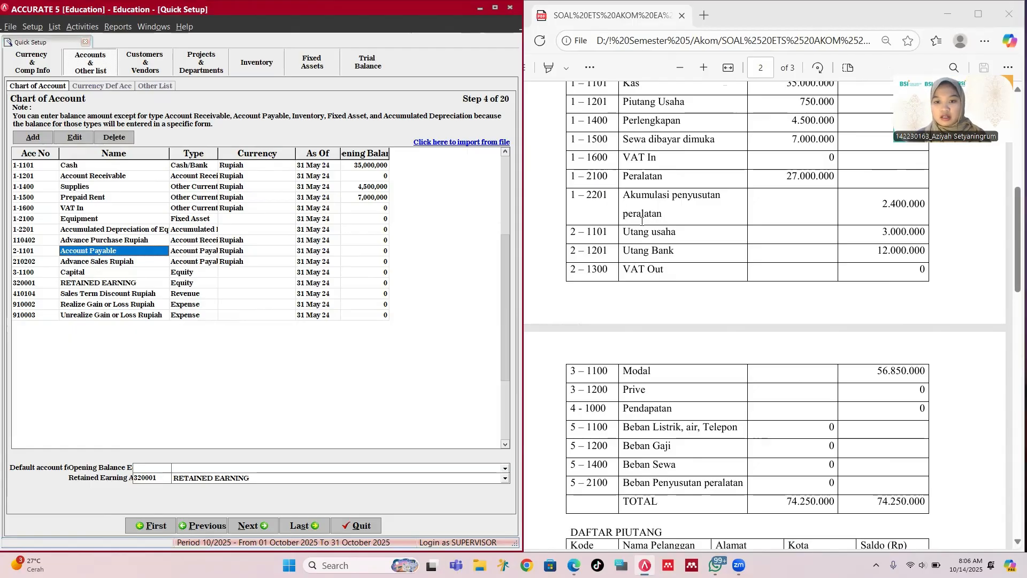
Step: Scroll through the exam PDF to review the trial balance figures
{"action": "scroll", "coordinate": [643, 223], "scroll_direction": "down", "scroll_amount": 3}
{"action": "scroll", "coordinate": [649, 224], "scroll_direction": "up", "scroll_amount": 3}
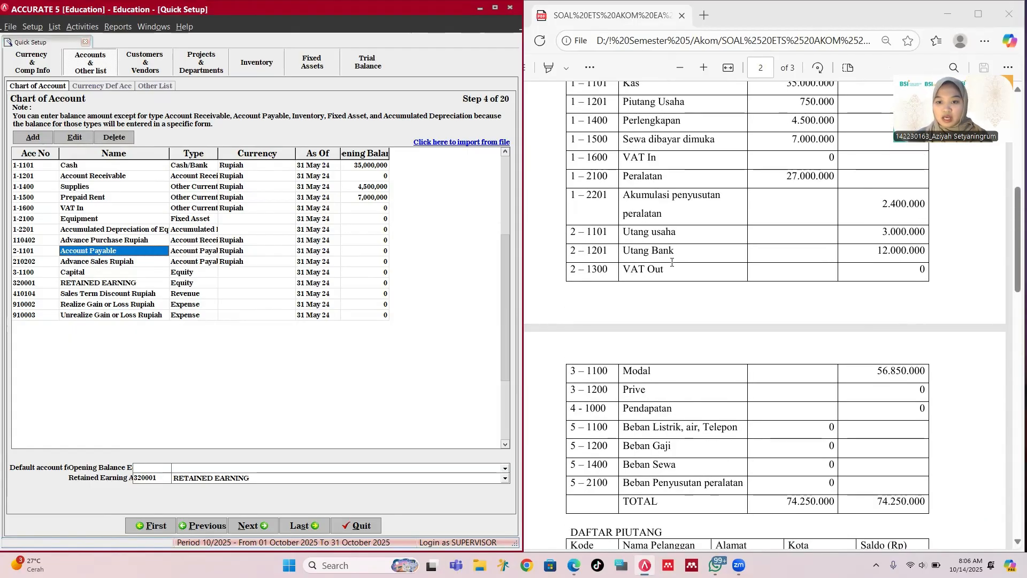
{"action": "scroll", "coordinate": [784, 283], "scroll_direction": "down", "scroll_amount": 5}
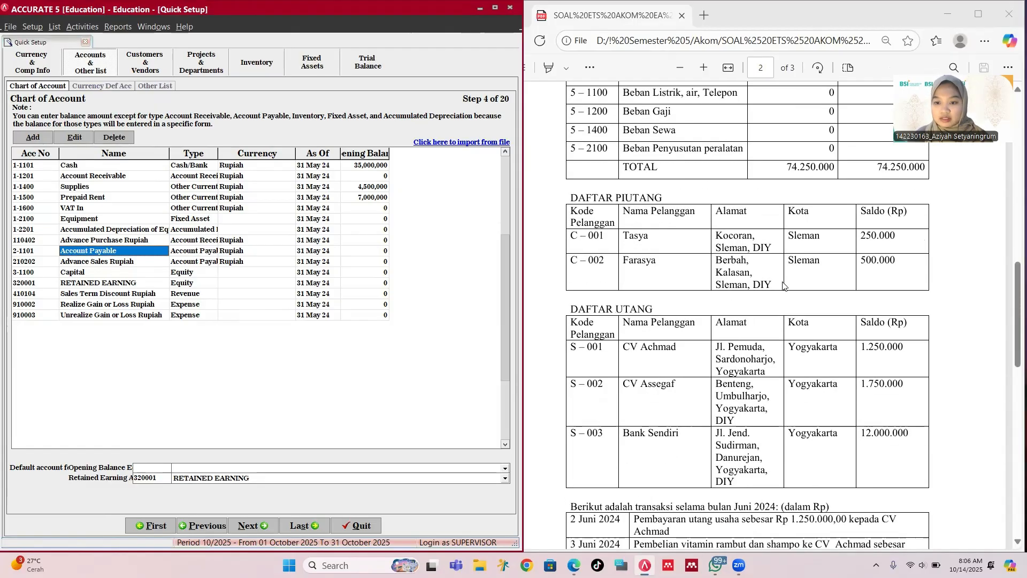
{"action": "scroll", "coordinate": [785, 285], "scroll_direction": "down", "scroll_amount": 5}
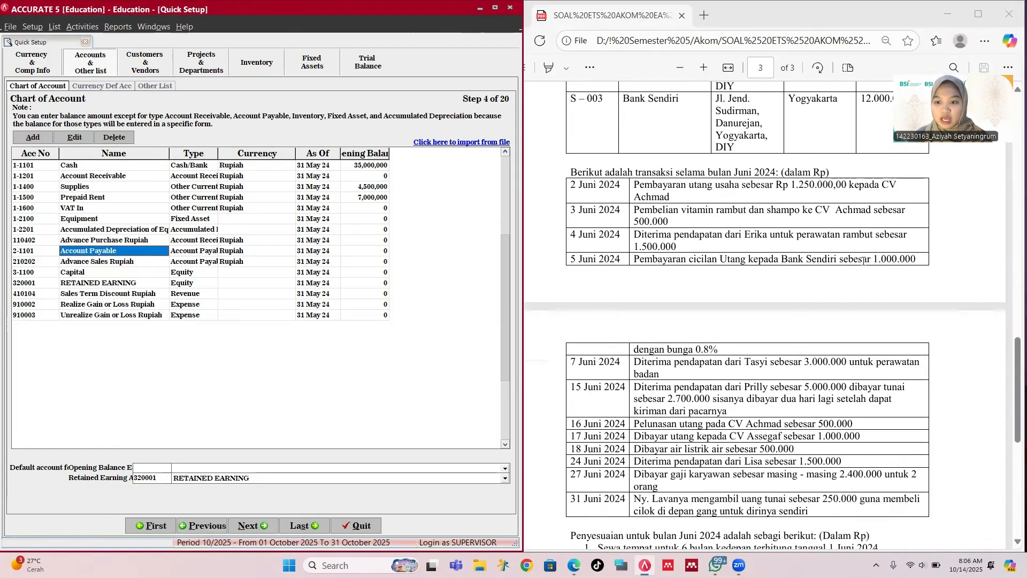
{"action": "left_click_drag", "start_coordinate": [872, 259], "coordinate": [918, 259]}
{"action": "scroll", "coordinate": [764, 260], "scroll_direction": "up", "scroll_amount": 5}
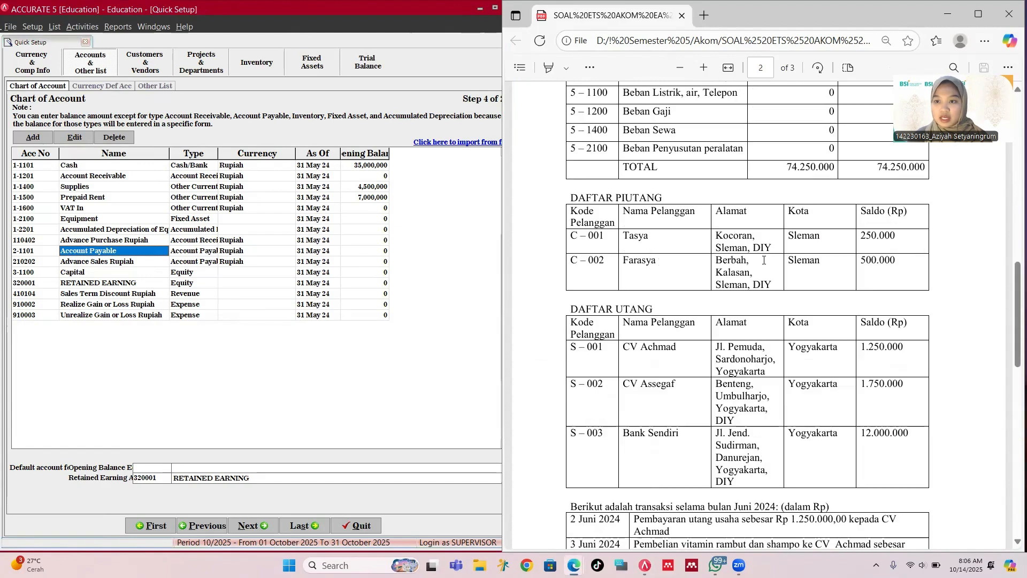
{"action": "scroll", "coordinate": [764, 260], "scroll_direction": "up", "scroll_amount": 4}
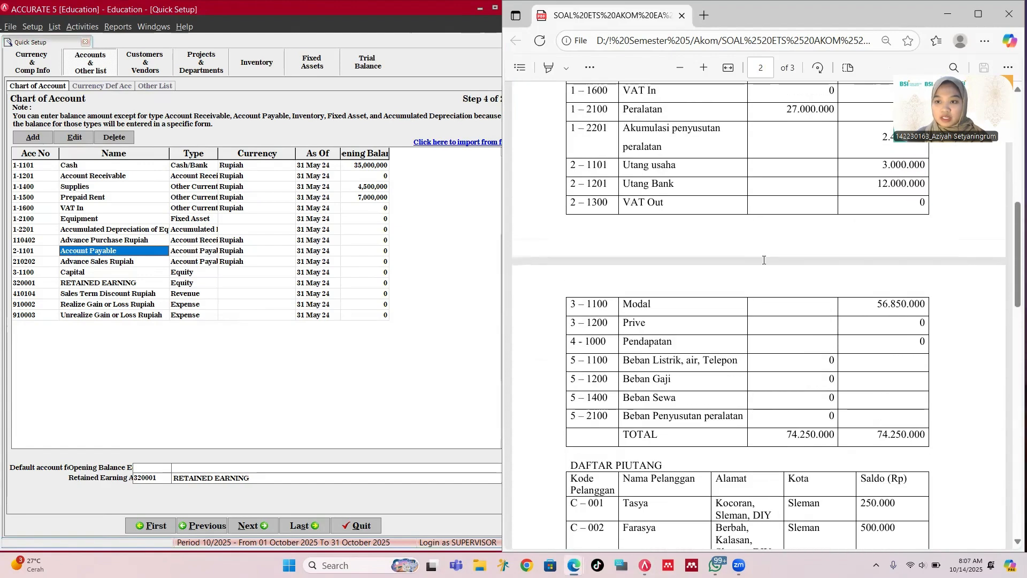
{"action": "scroll", "coordinate": [764, 261], "scroll_direction": "up", "scroll_amount": 1}
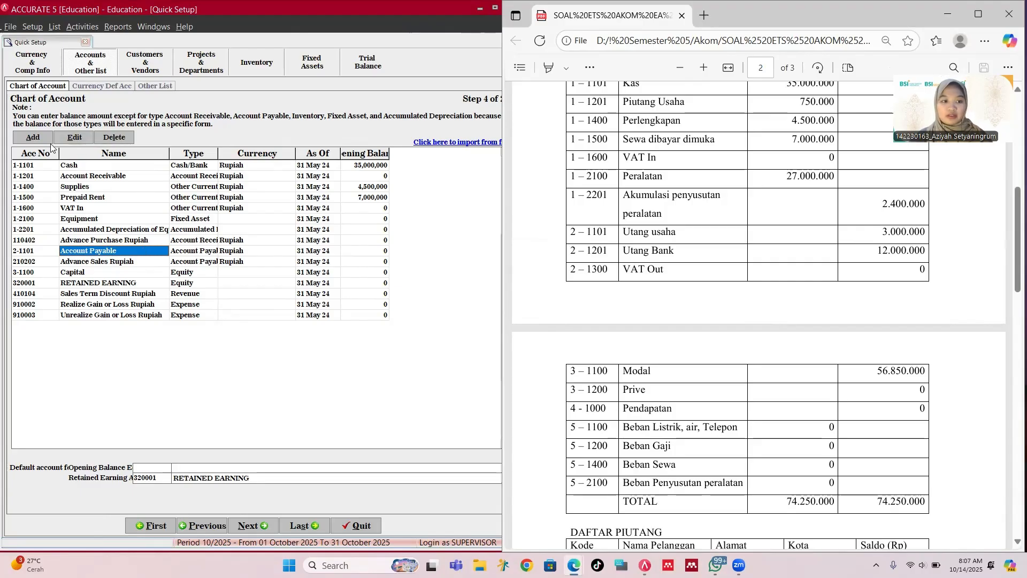
Step: Start a new Other Current Liability account numbered 2-1201
{"action": "left_click", "coordinate": [34, 138]}
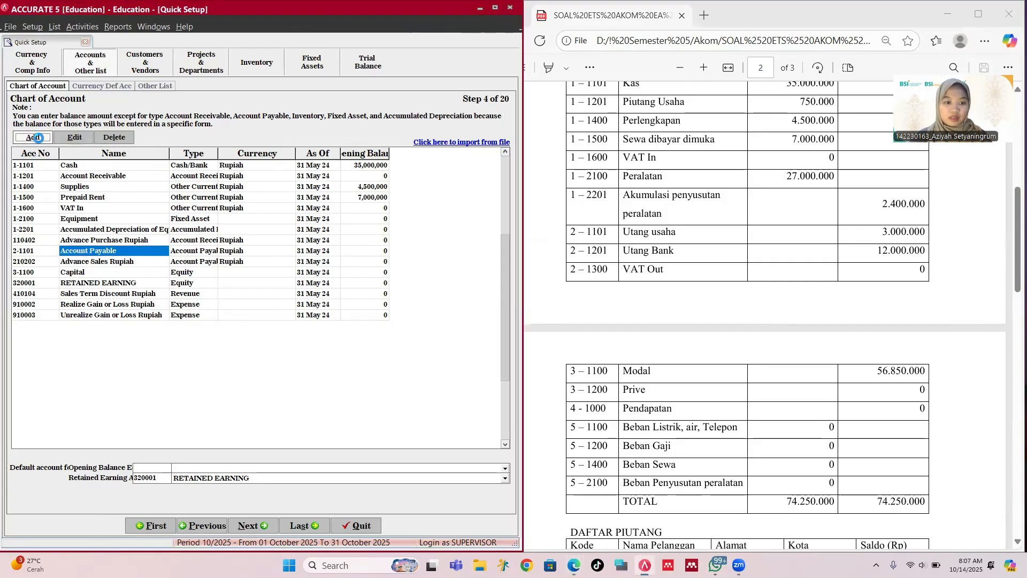
{"action": "type", "text": "O"}
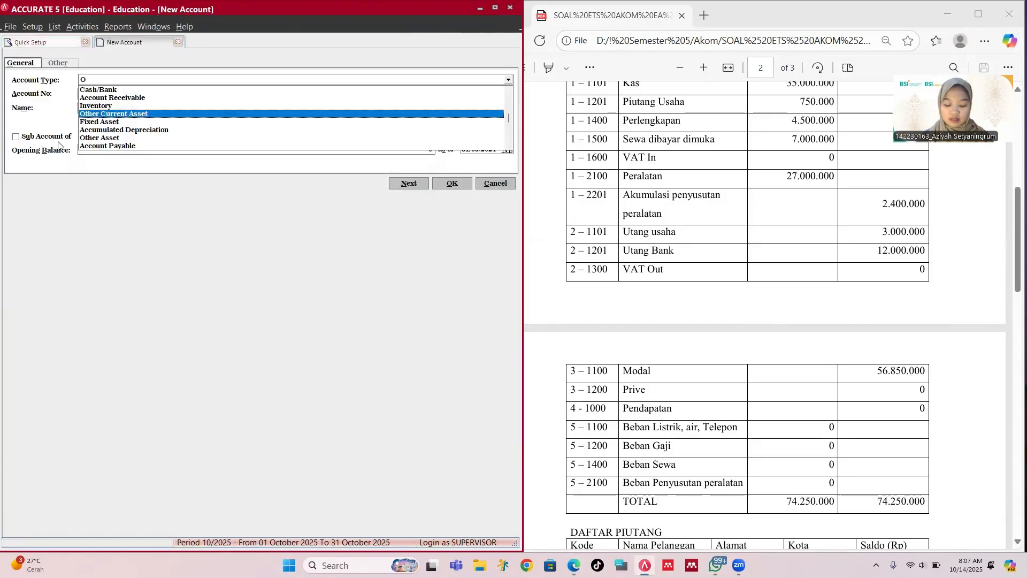
{"action": "type", "text": "th"}
{"action": "key", "text": "Down"}
{"action": "key", "text": "Down"}
{"action": "key", "text": "Down"}
{"action": "key", "text": "Down"}
{"action": "key", "text": "Down"}
{"action": "key", "text": "Down"}
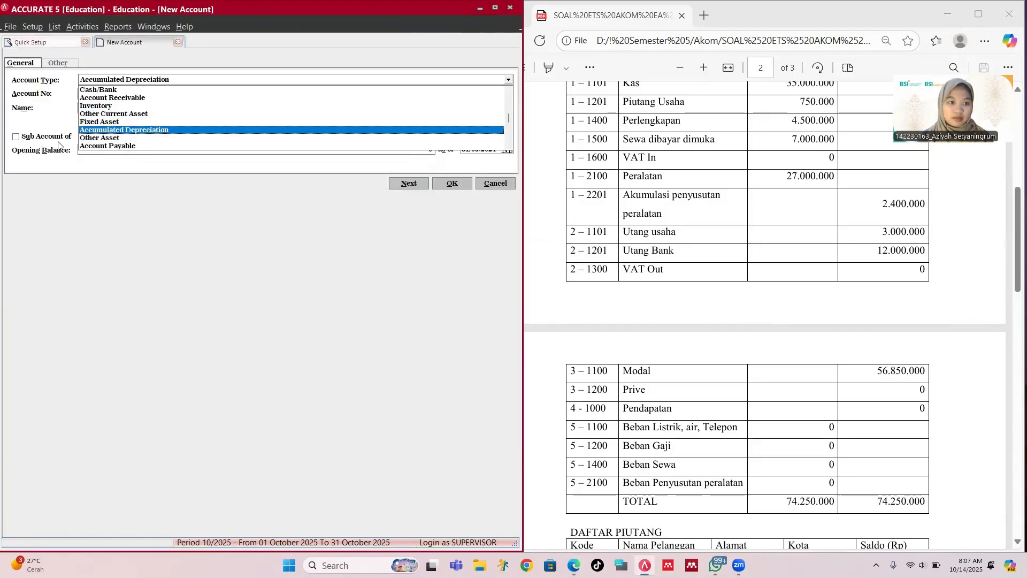
{"action": "key", "text": "Up"}
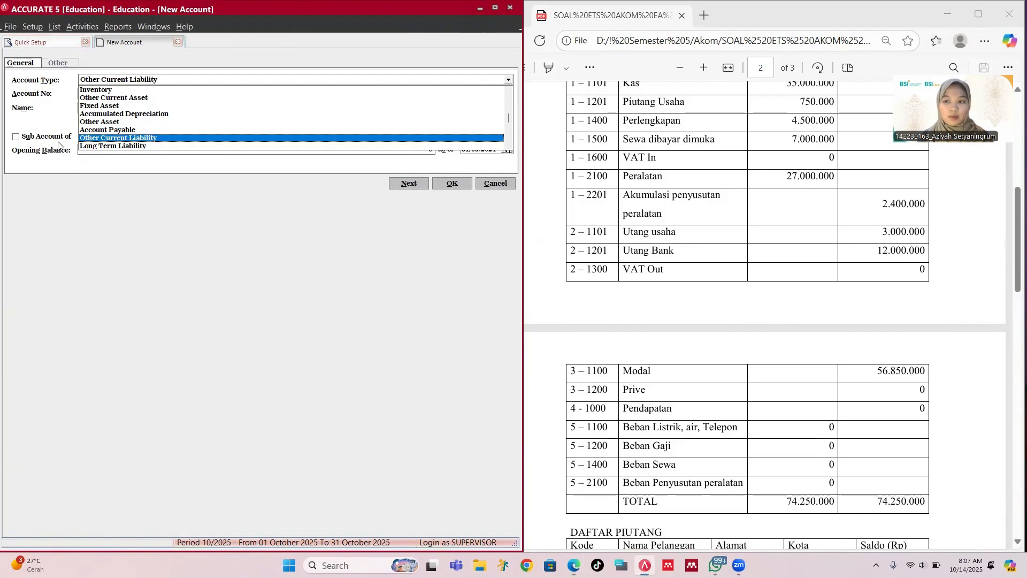
{"action": "key", "text": "Return"}
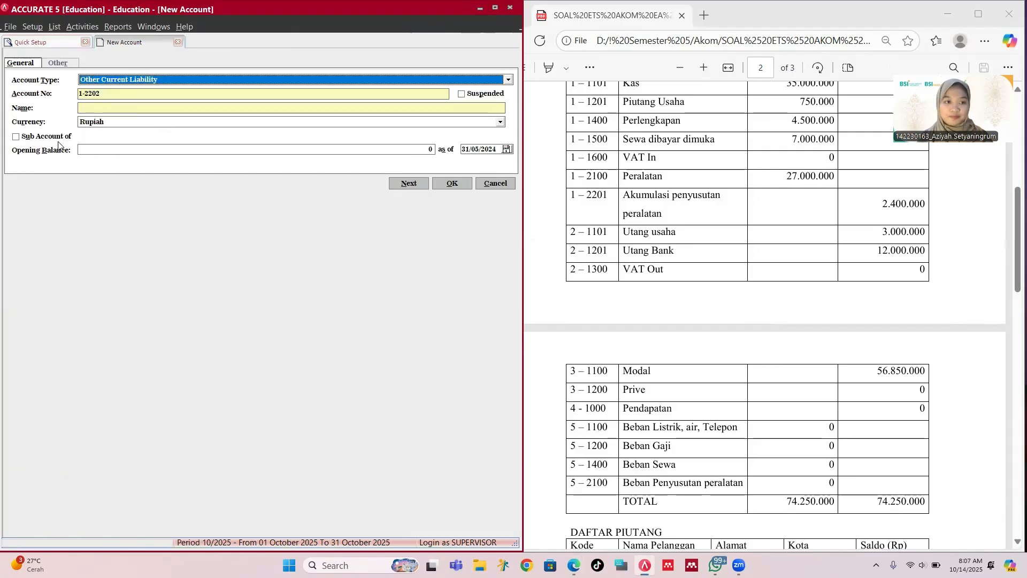
{"action": "key", "text": "Tab"}
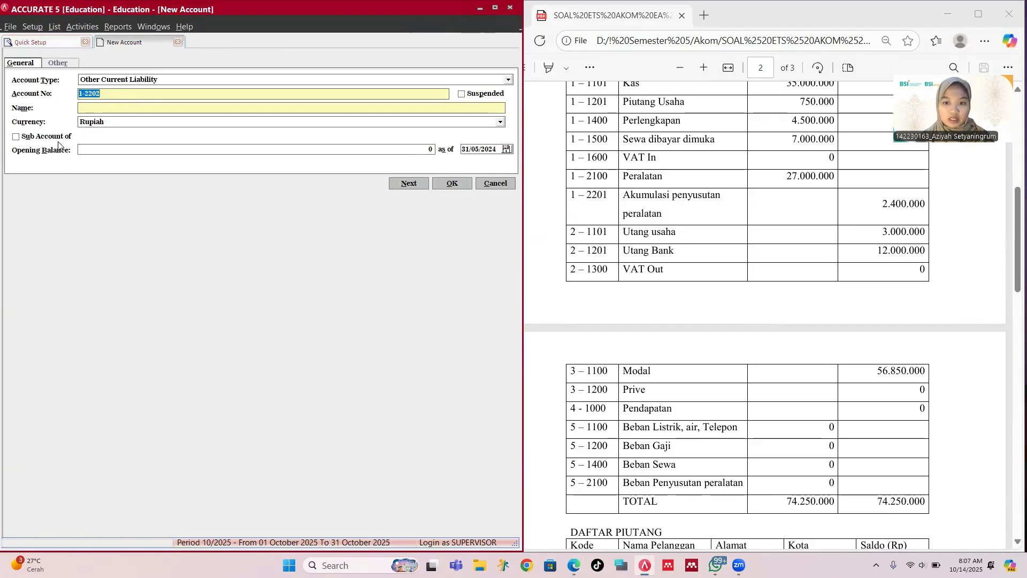
{"action": "type", "text": "2-"}
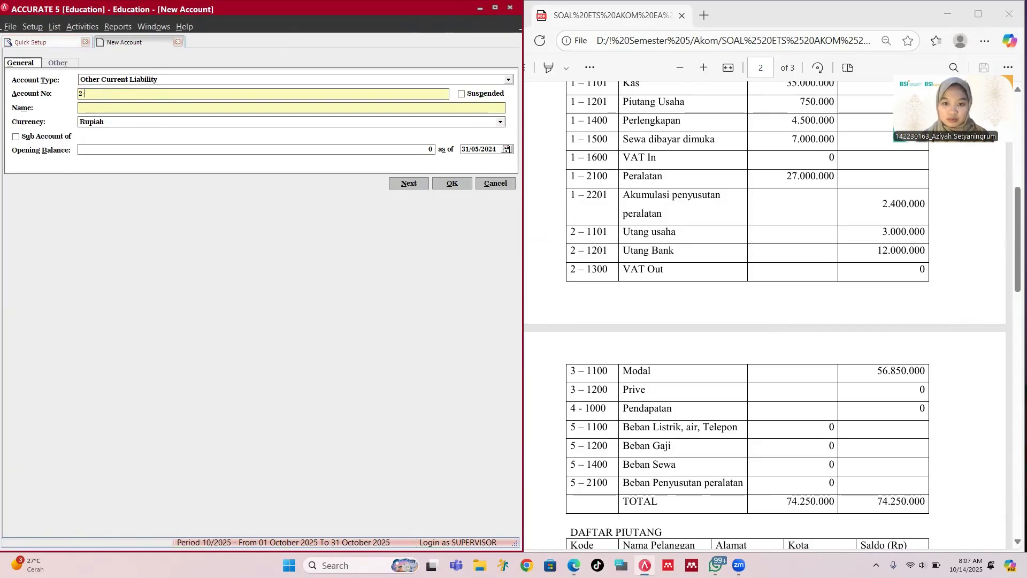
{"action": "type", "text": "12-01"}
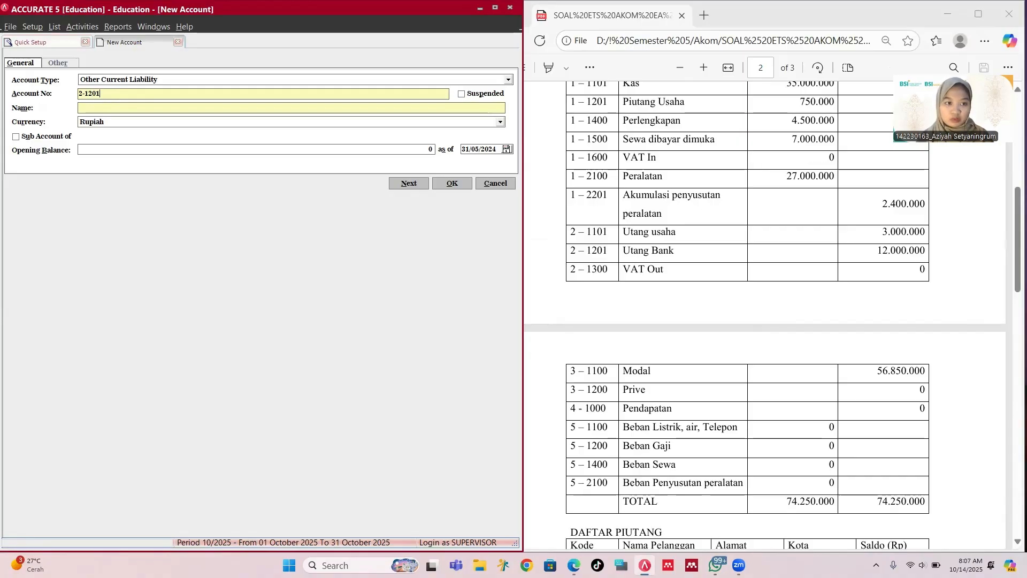
Step: Name the account Bank Loan, give it a 12,000,000 opening balance, and save it
{"action": "key", "text": "Tab"}
{"action": "key", "text": "Tab"}
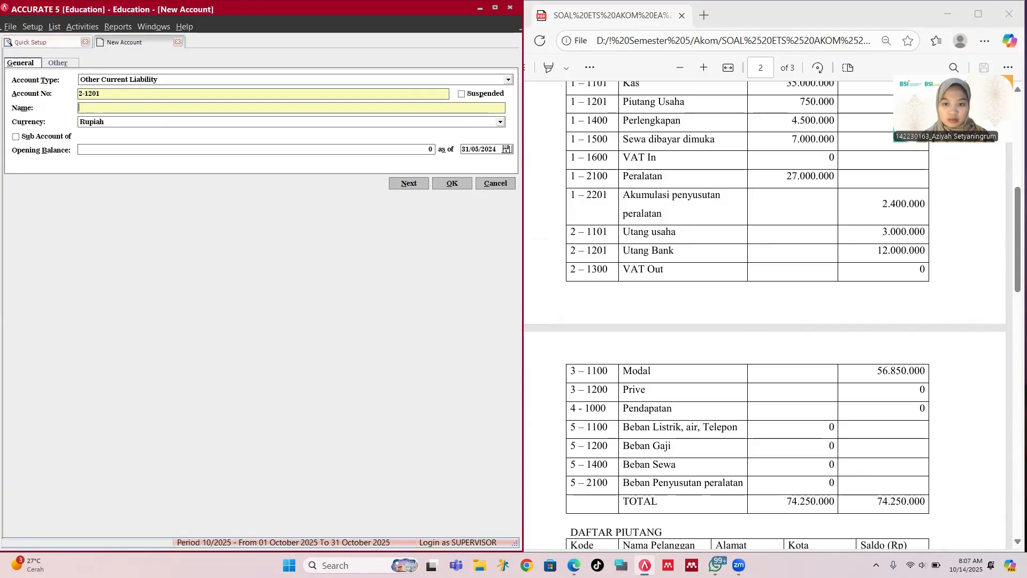
{"action": "type", "text": "12000"}
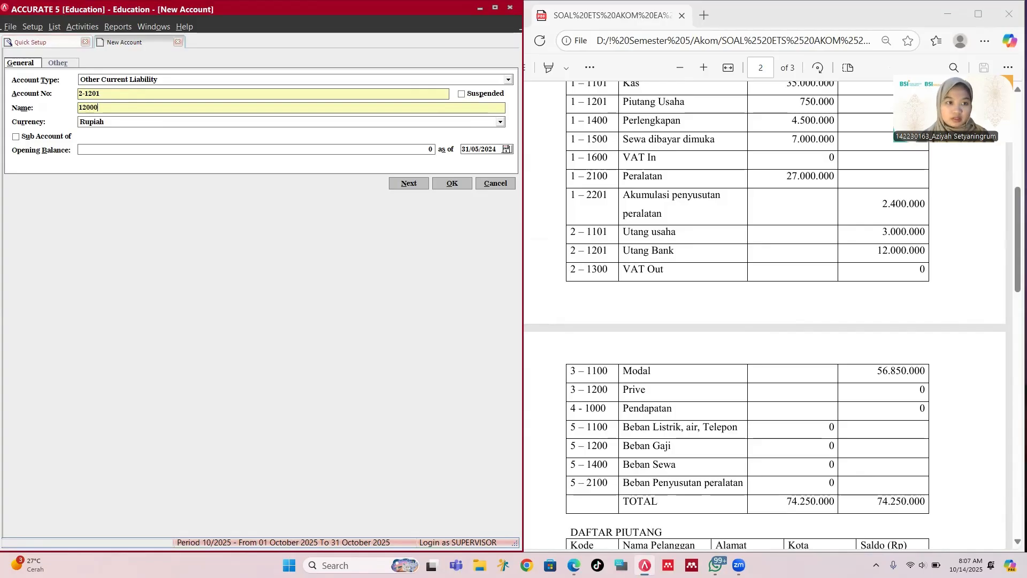
{"action": "key", "text": "BackSpace"}
{"action": "key", "text": "BackSpace"}
{"action": "key", "text": "BackSpace"}
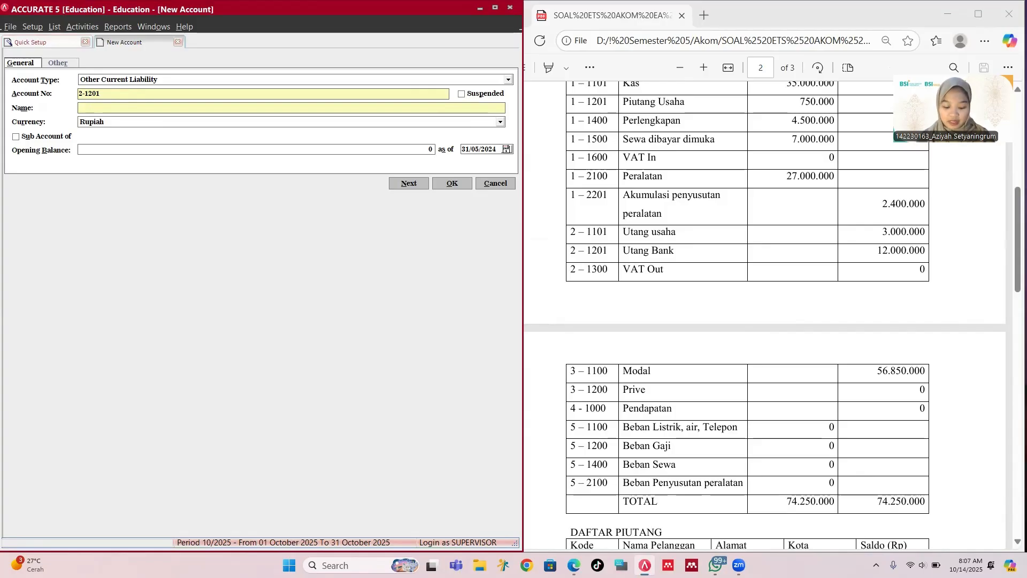
{"action": "type", "text": "Bank Lo"}
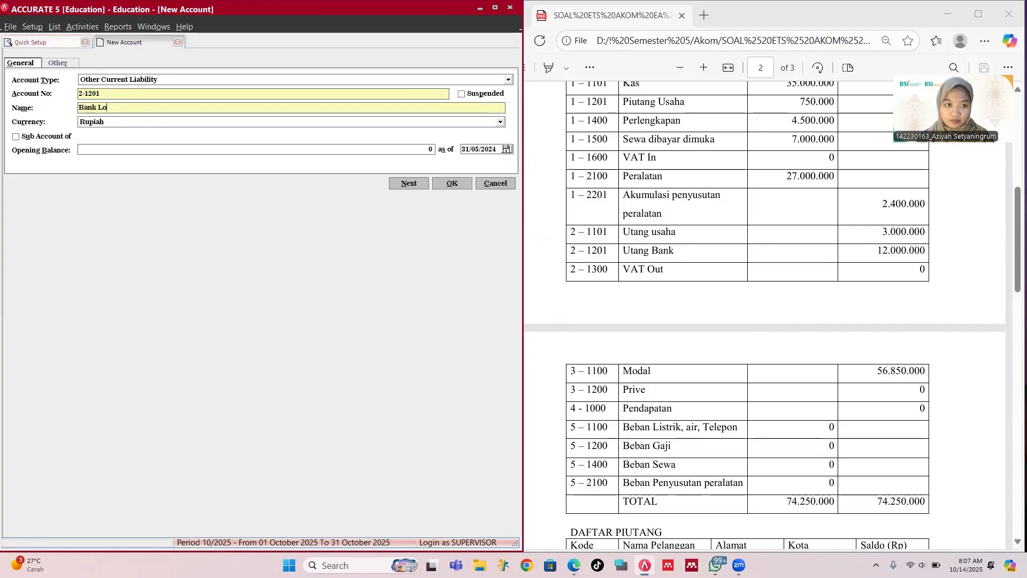
{"action": "type", "text": "an"}
{"action": "key", "text": "Tab"}
{"action": "key", "text": "Tab"}
{"action": "key", "text": "Tab"}
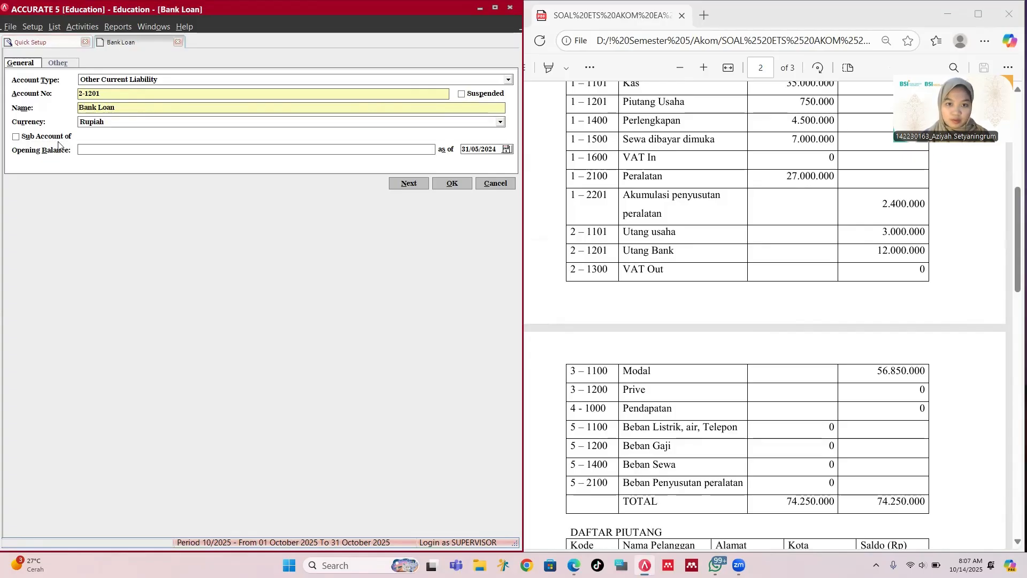
{"action": "type", "text": "120"}
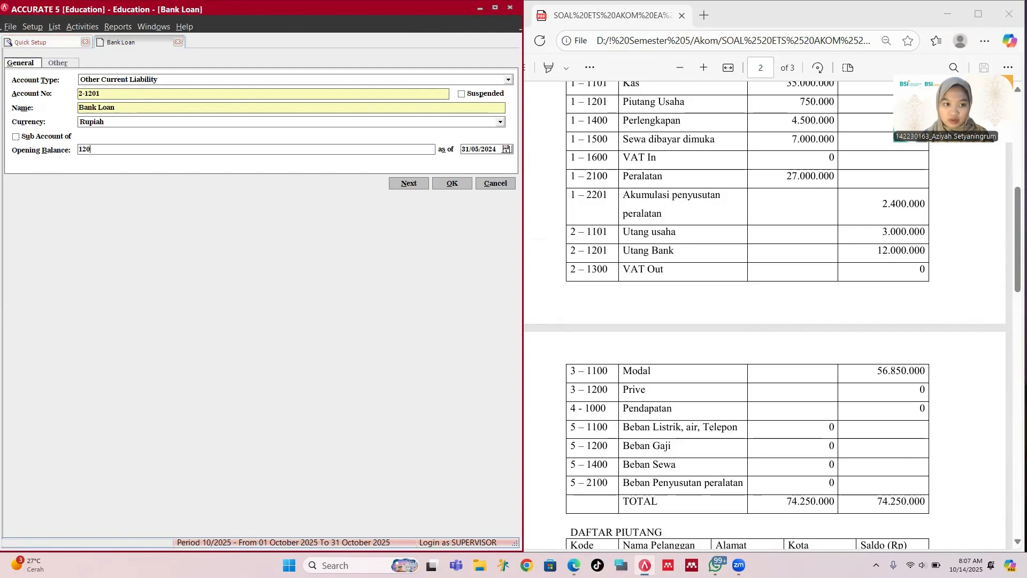
{"action": "type", "text": "00000"}
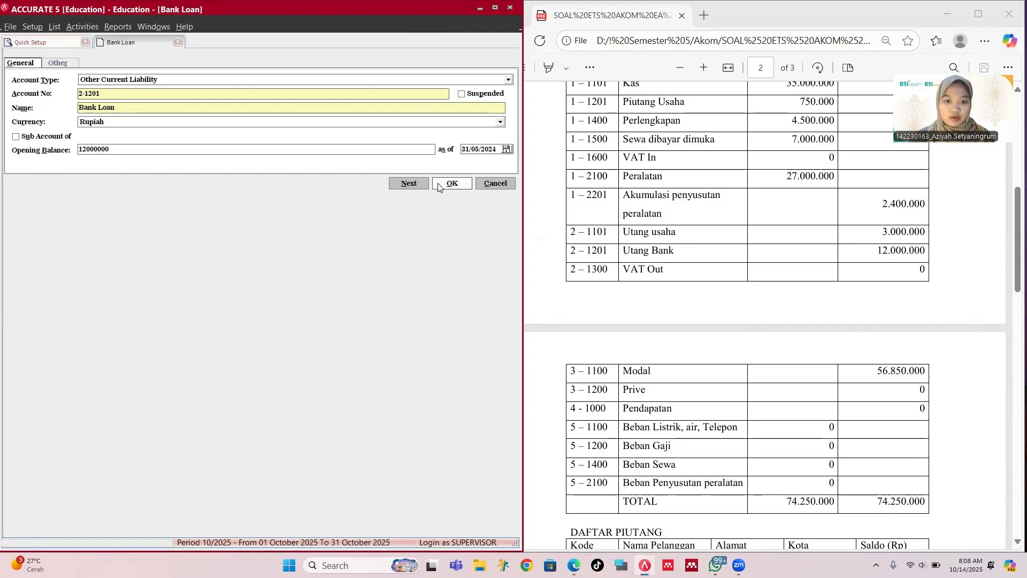
{"action": "left_click", "coordinate": [452, 183]}
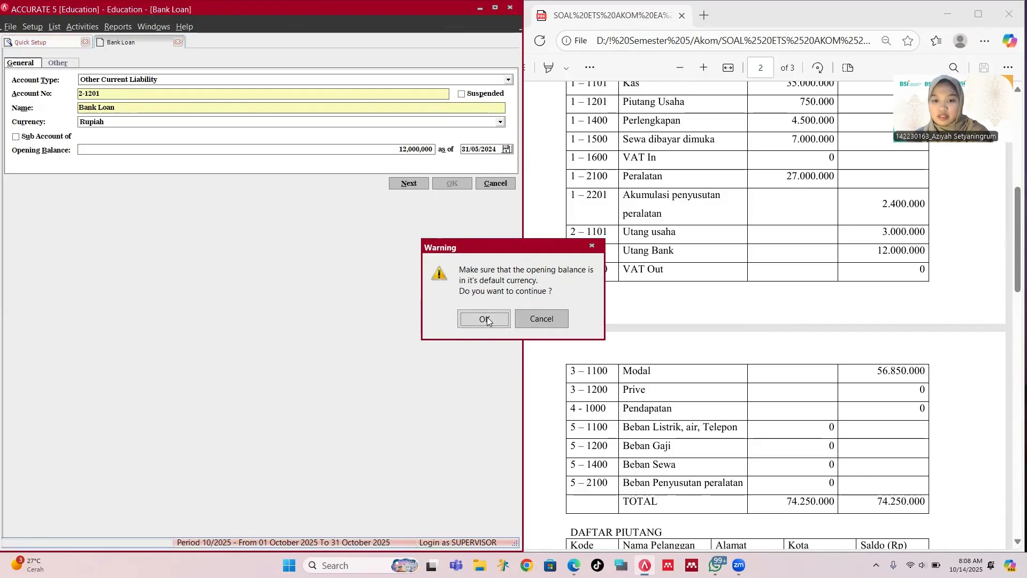
{"action": "left_click", "coordinate": [466, 320]}
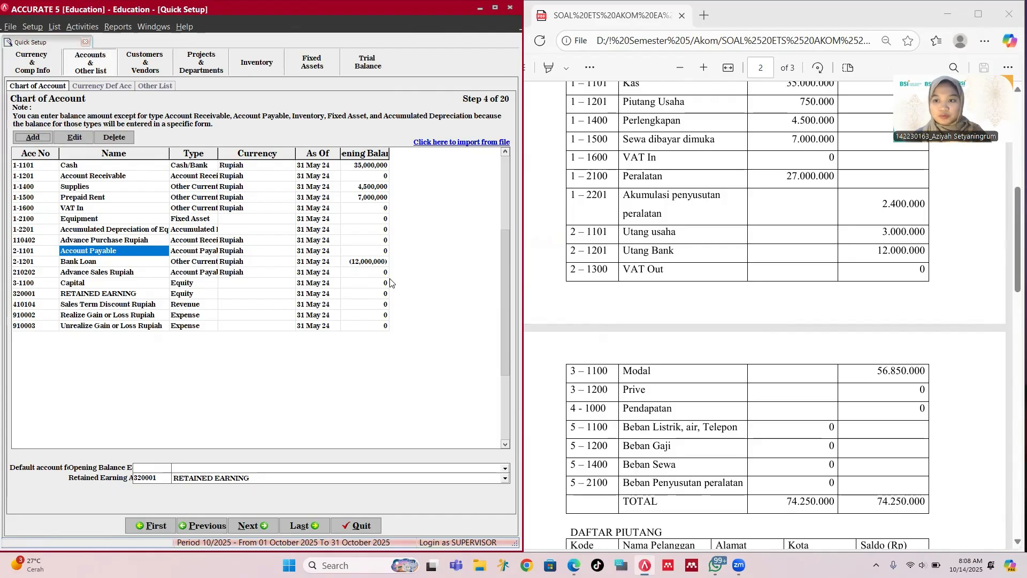
Step: Create Other Current Liability account 2-1300 named 'VAT Out' with a zero opening balance
{"action": "left_click", "coordinate": [33, 137]}
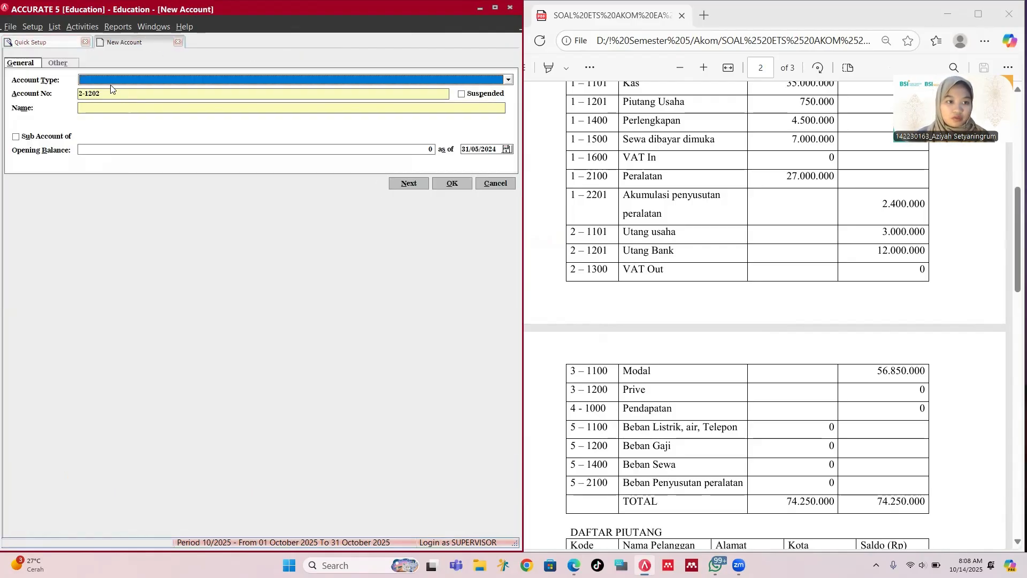
{"action": "type", "text": "O"}
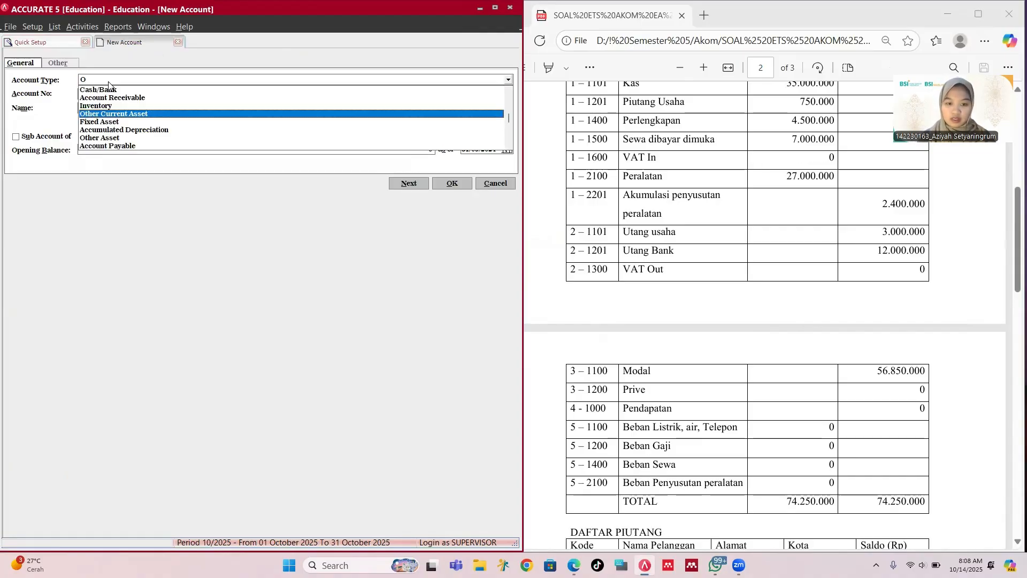
{"action": "key", "text": "Down"}
{"action": "key", "text": "Down"}
{"action": "key", "text": "Down"}
{"action": "key", "text": "Down"}
{"action": "key", "text": "Down"}
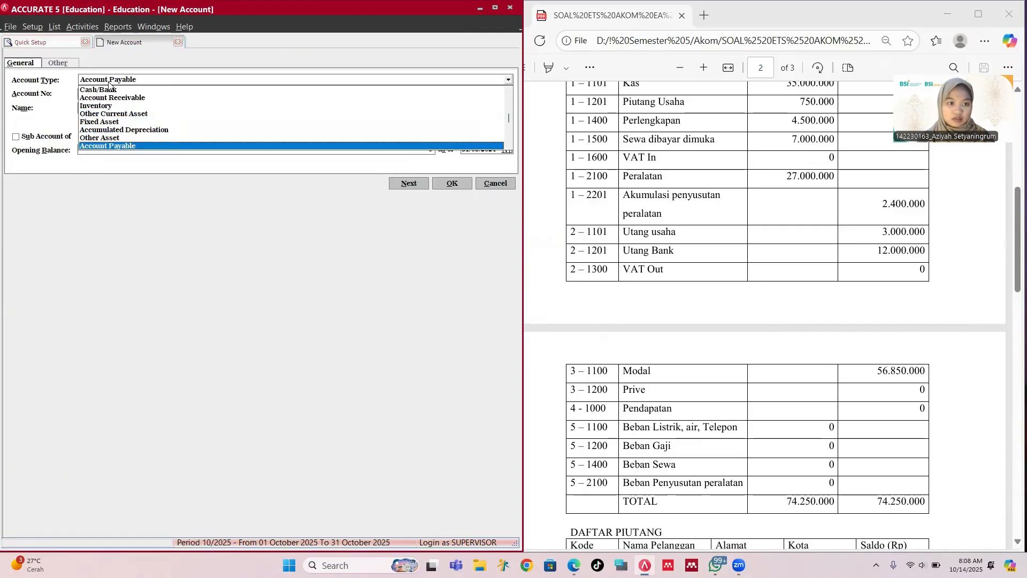
{"action": "key", "text": "Tab"}
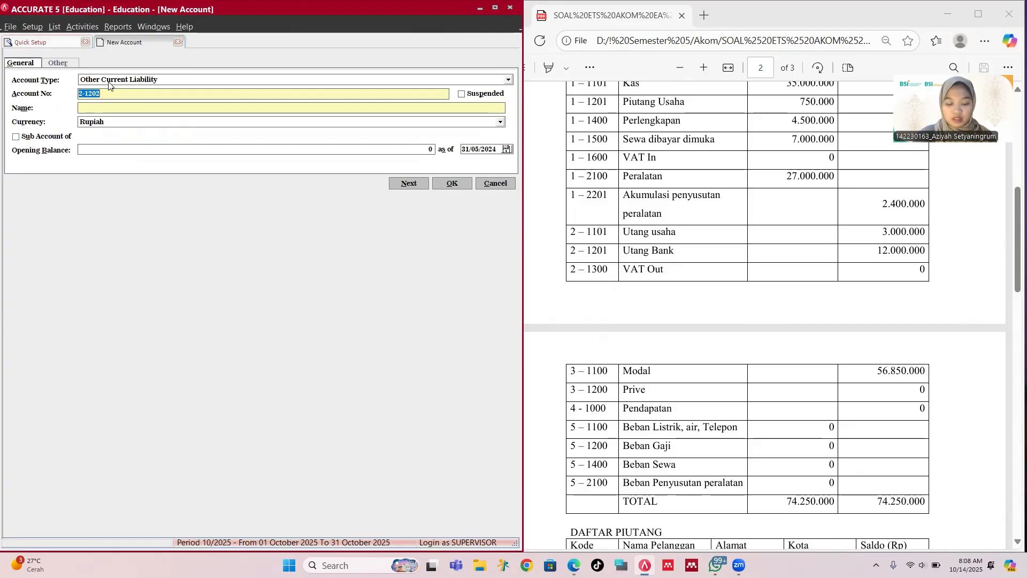
{"action": "type", "text": "2-1300"}
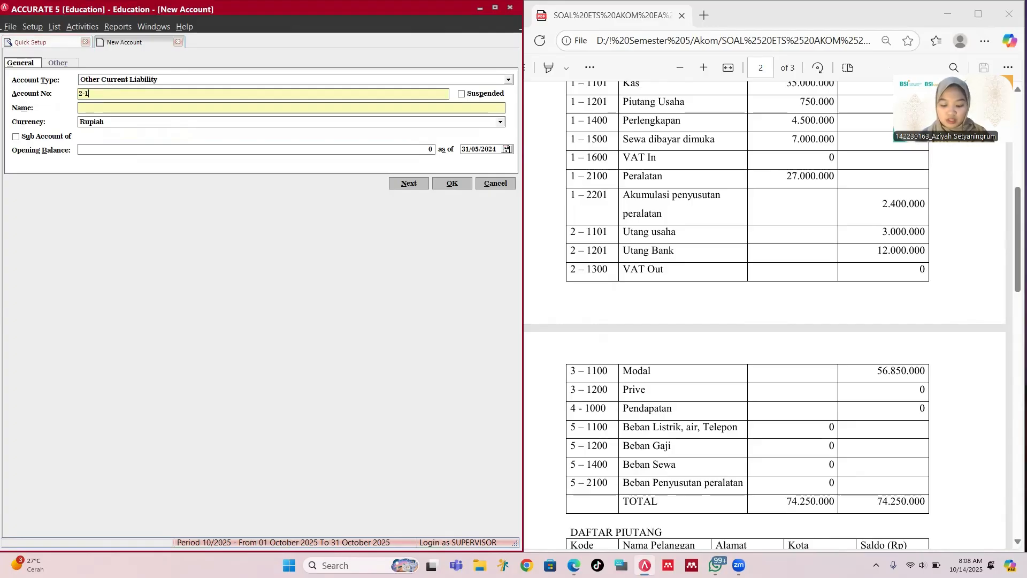
{"action": "key", "text": "Tab"}
{"action": "key", "text": "Tab"}
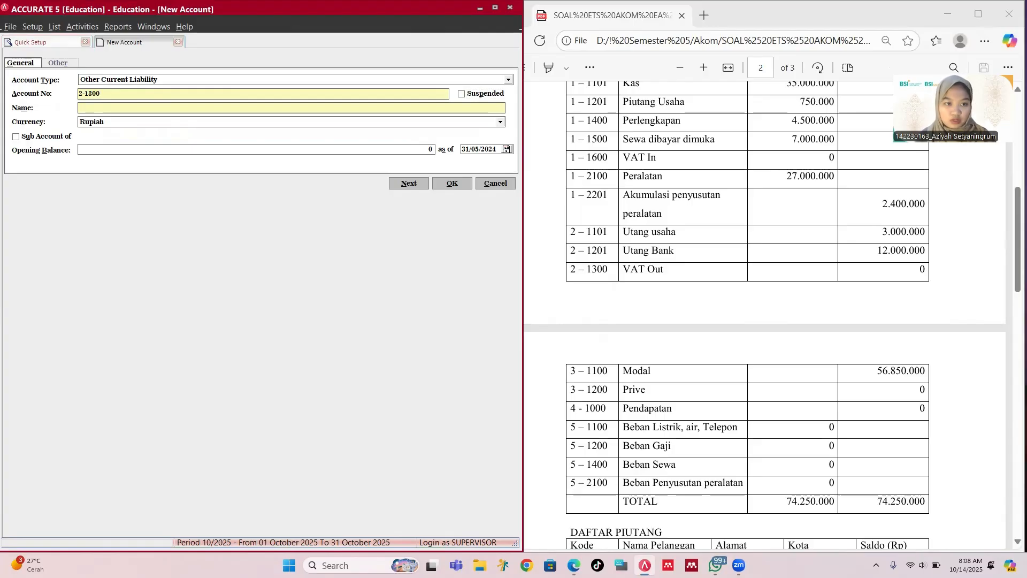
{"action": "type", "text": "VAT"}
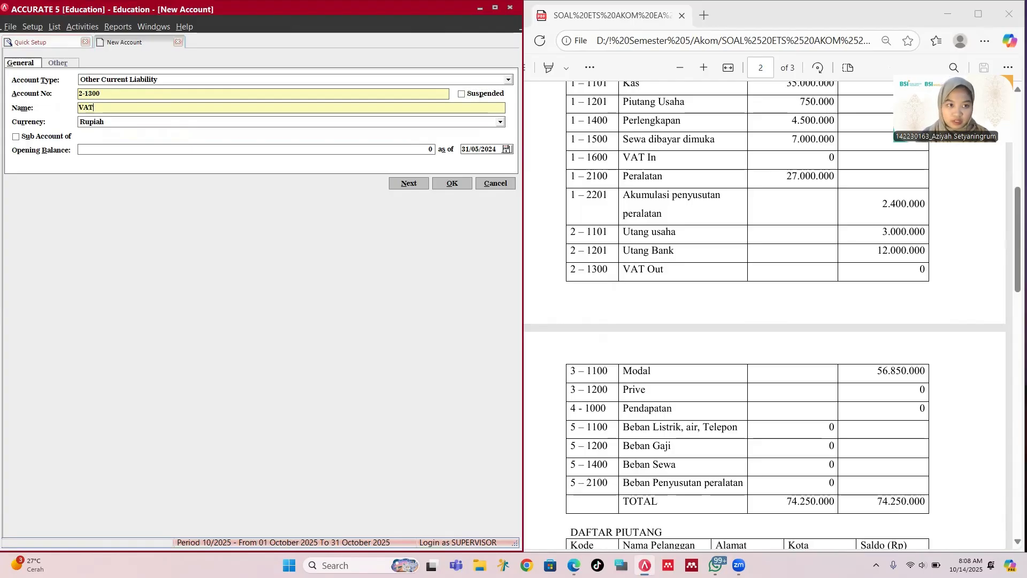
{"action": "type", "text": " Ou"}
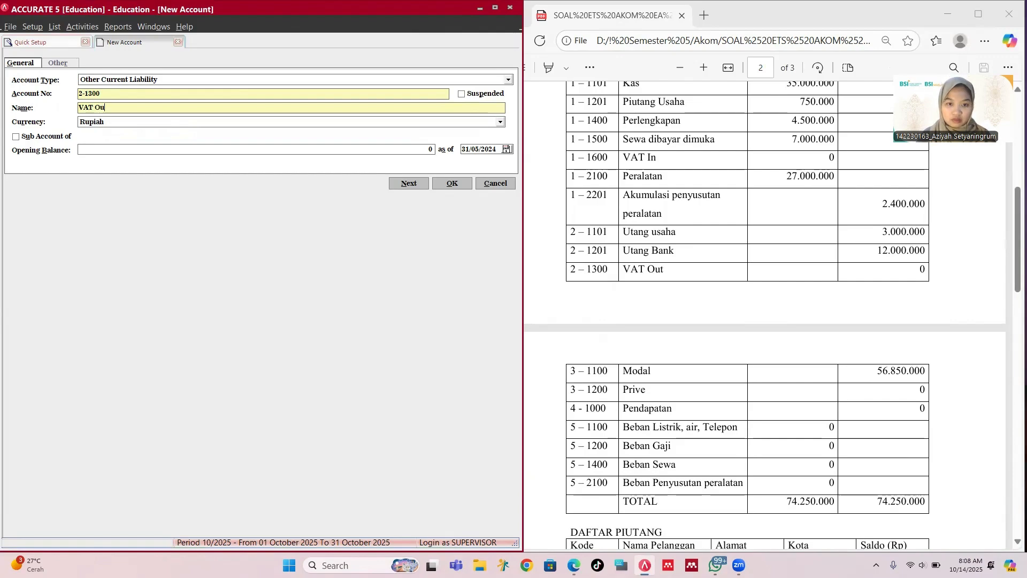
{"action": "key", "text": "Tab"}
{"action": "key", "text": "Tab"}
{"action": "key", "text": "Tab"}
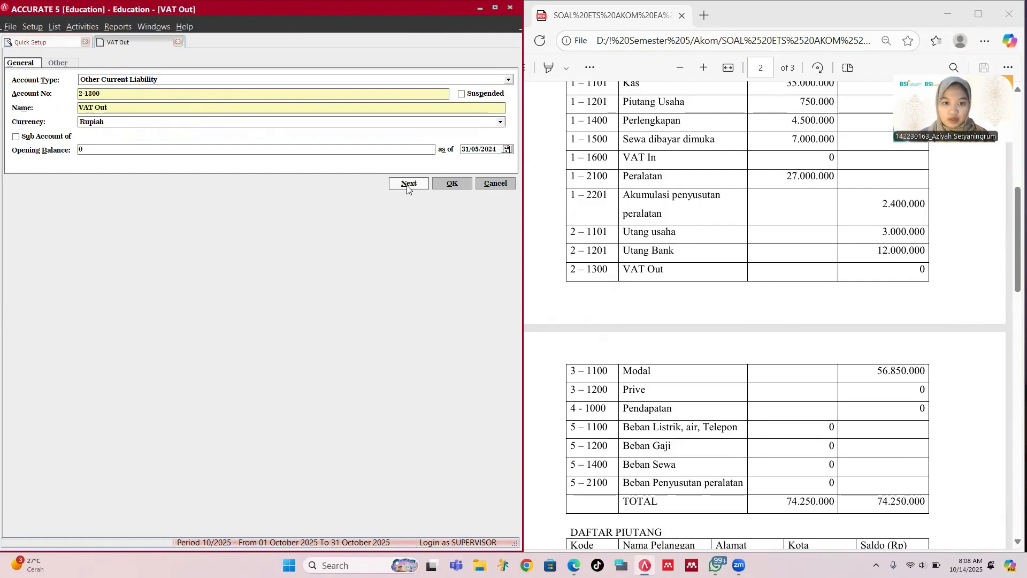
{"action": "left_click", "coordinate": [444, 183]}
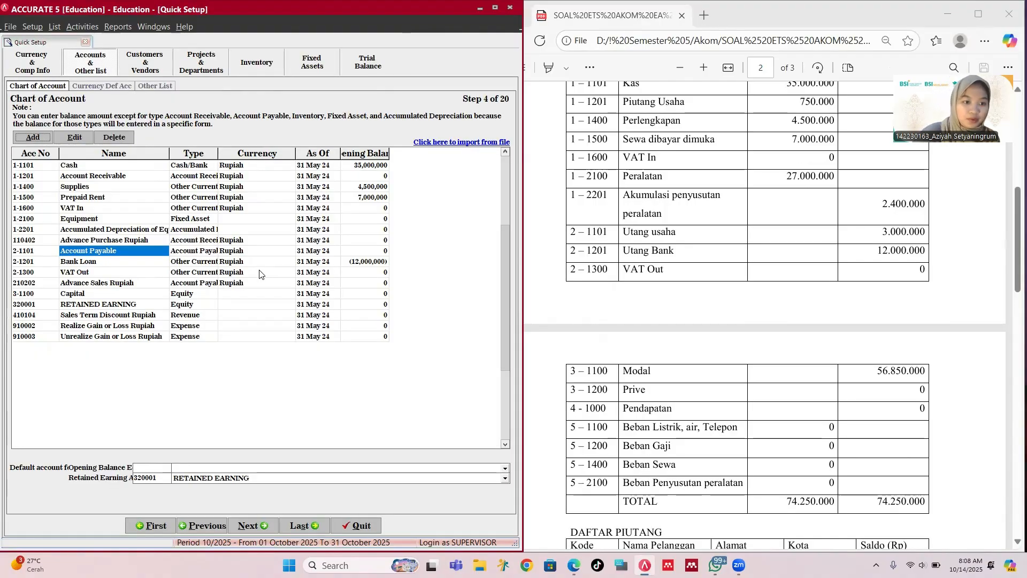
{"action": "left_click", "coordinate": [208, 252]}
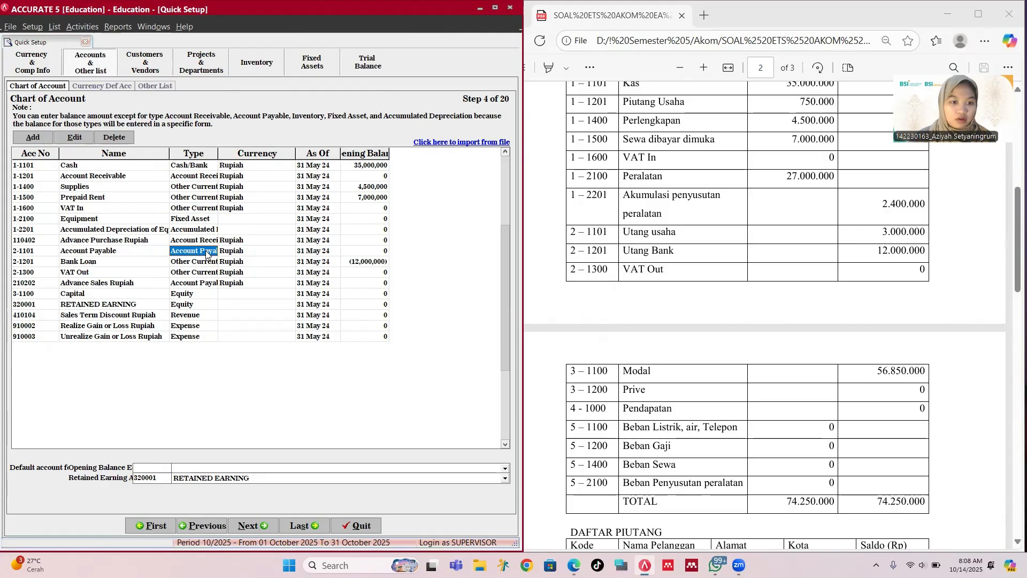
{"action": "left_click", "coordinate": [128, 248]}
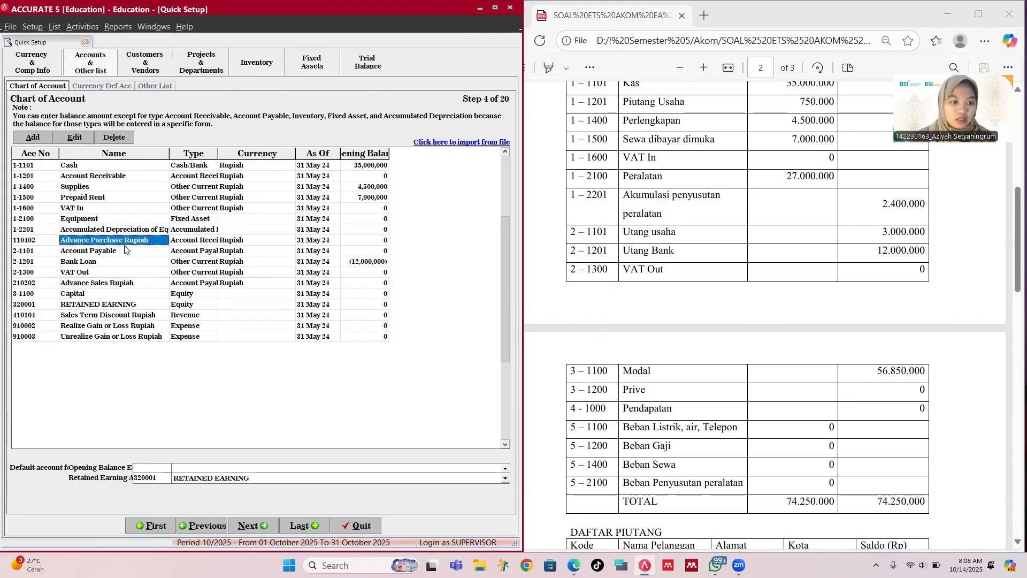
{"action": "left_click", "coordinate": [74, 138]}
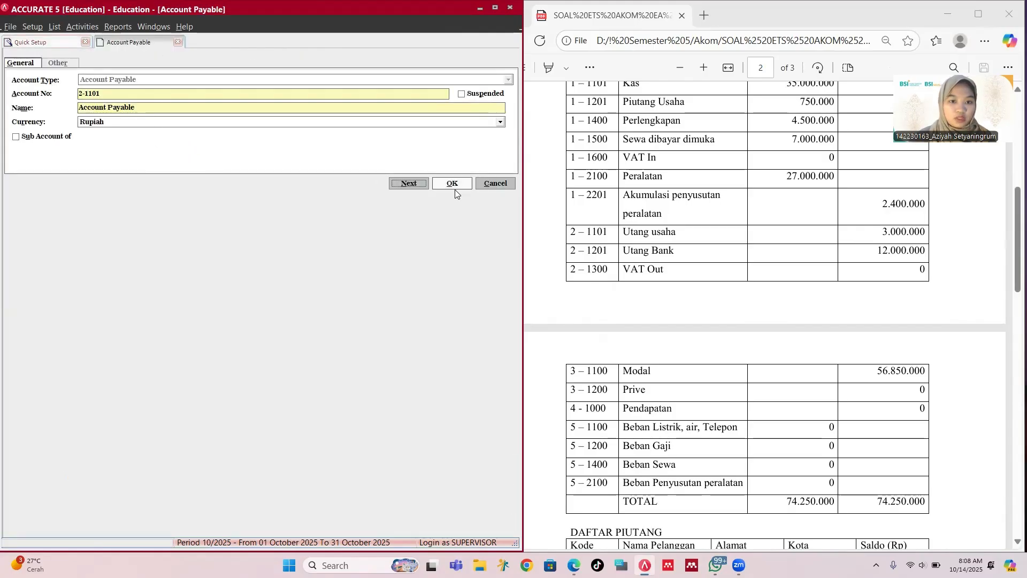
{"action": "left_click", "coordinate": [453, 184]}
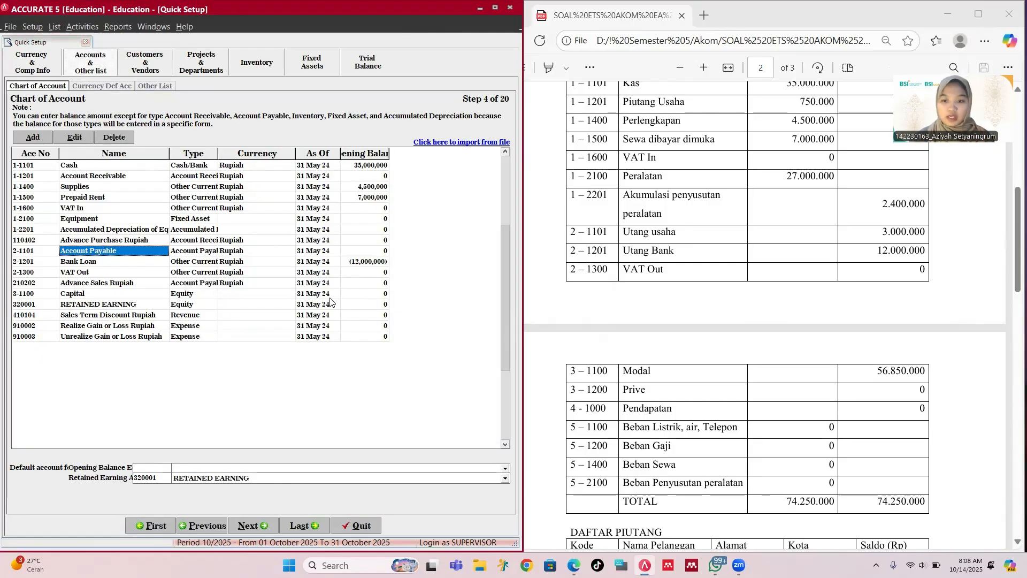
{"action": "scroll", "coordinate": [795, 270], "scroll_direction": "down", "scroll_amount": 4}
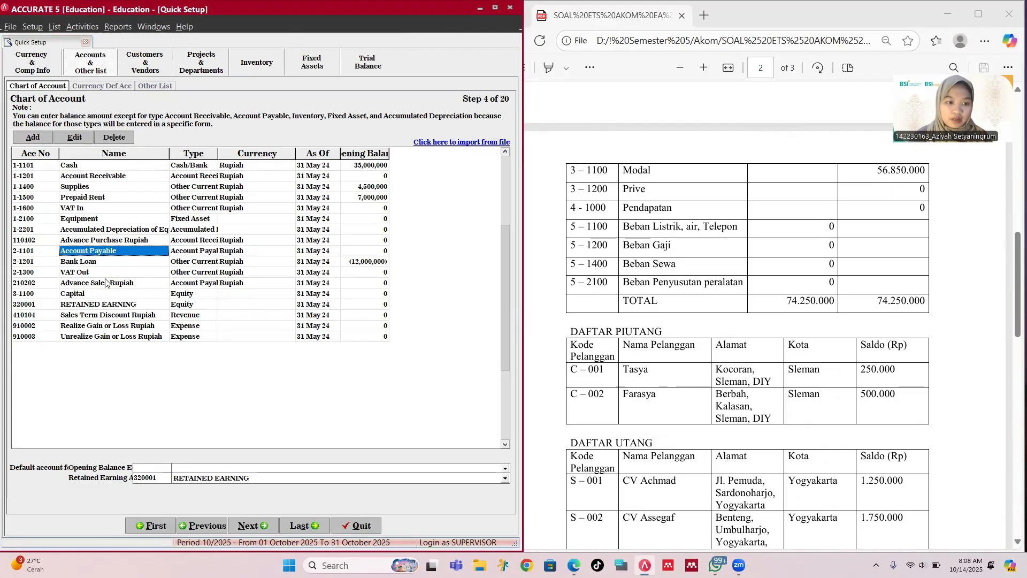
{"action": "left_click", "coordinate": [109, 293]}
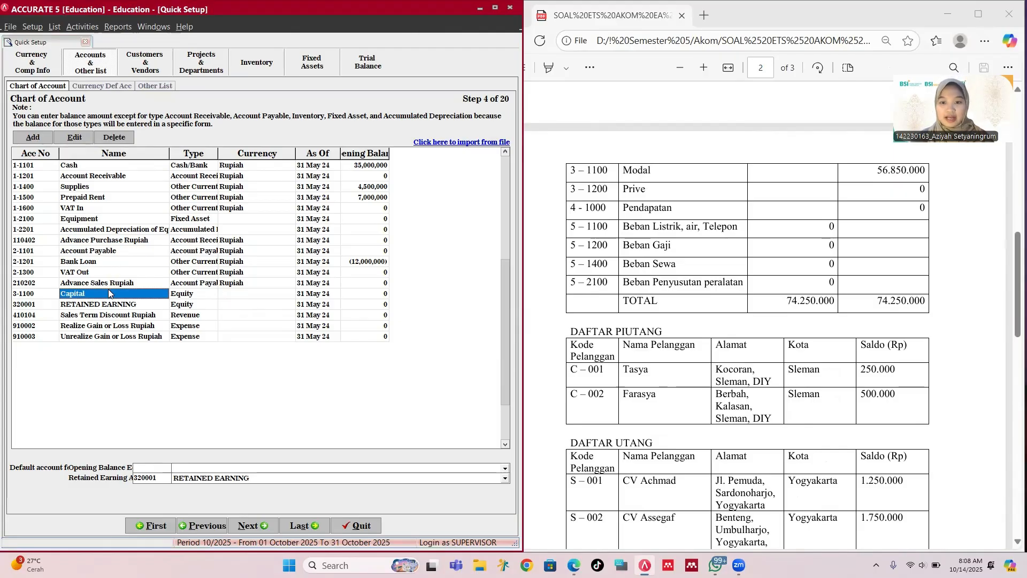
Step: Create Equity account 3-1200 named Prive, leaving the opening balance at zero
{"action": "left_click", "coordinate": [46, 140]}
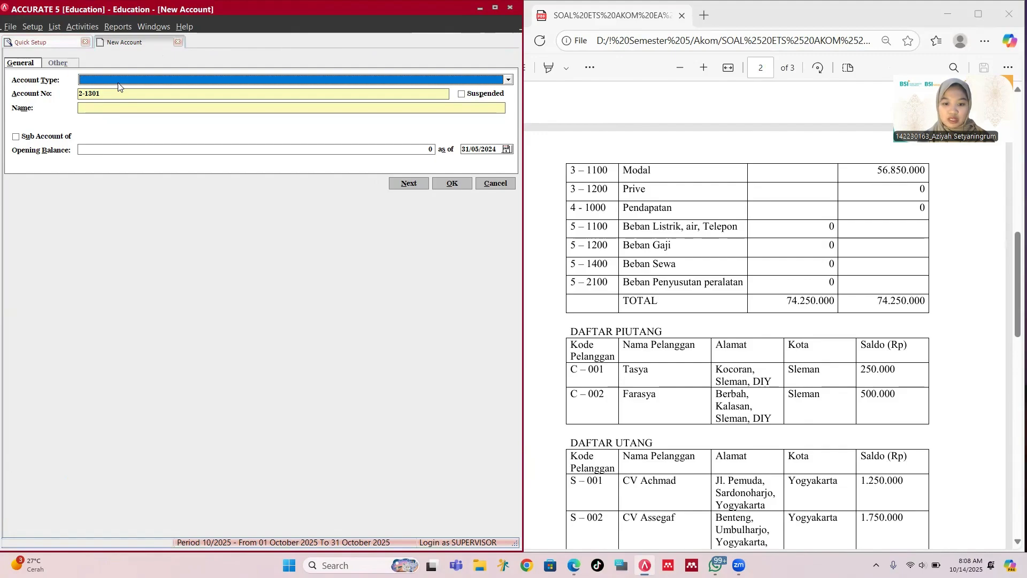
{"action": "type", "text": "E"}
{"action": "key", "text": "Return"}
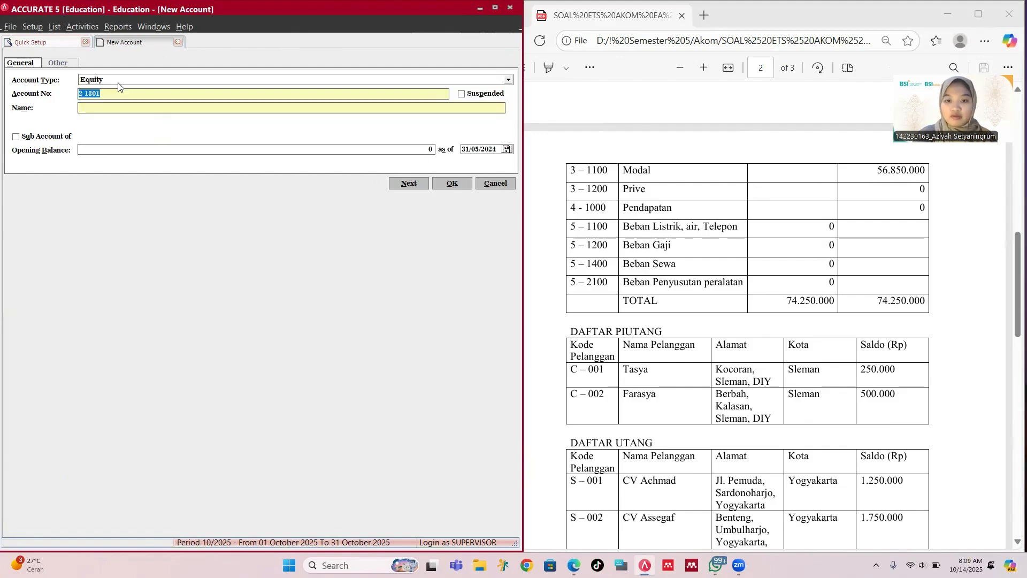
{"action": "type", "text": "3-"}
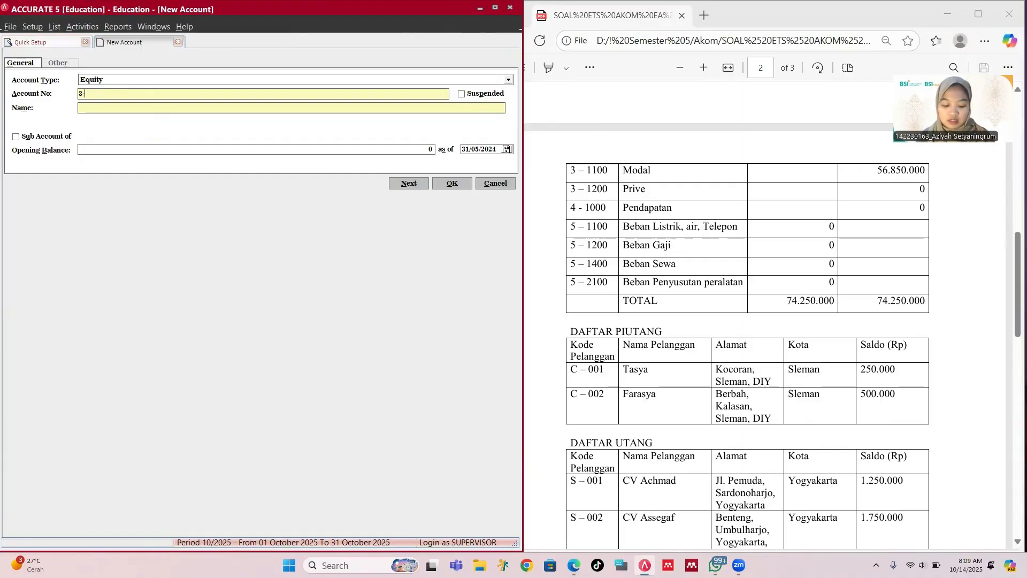
{"action": "type", "text": "1200"}
{"action": "key", "text": "Tab"}
{"action": "key", "text": "Tab"}
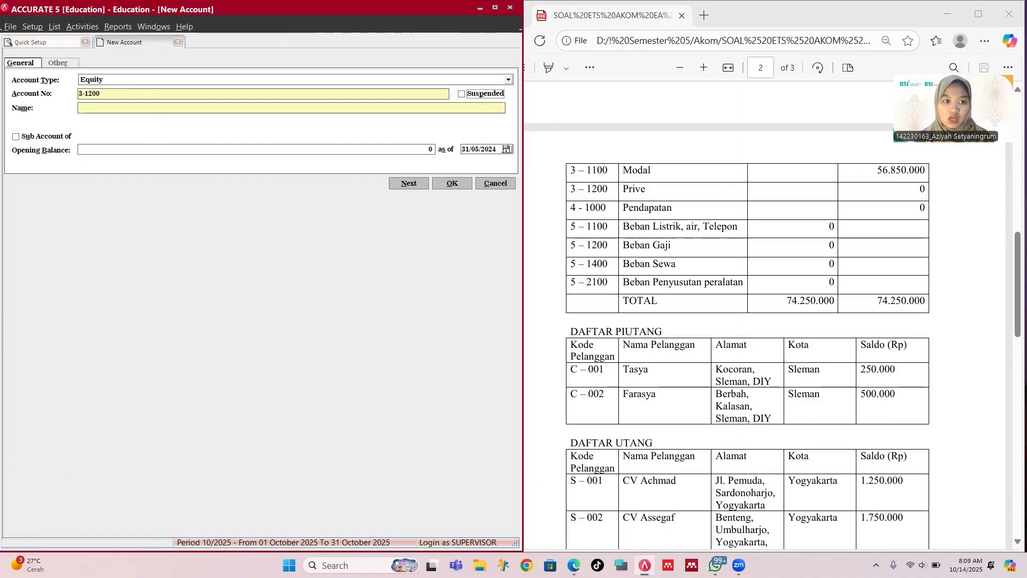
{"action": "type", "text": "Prive"}
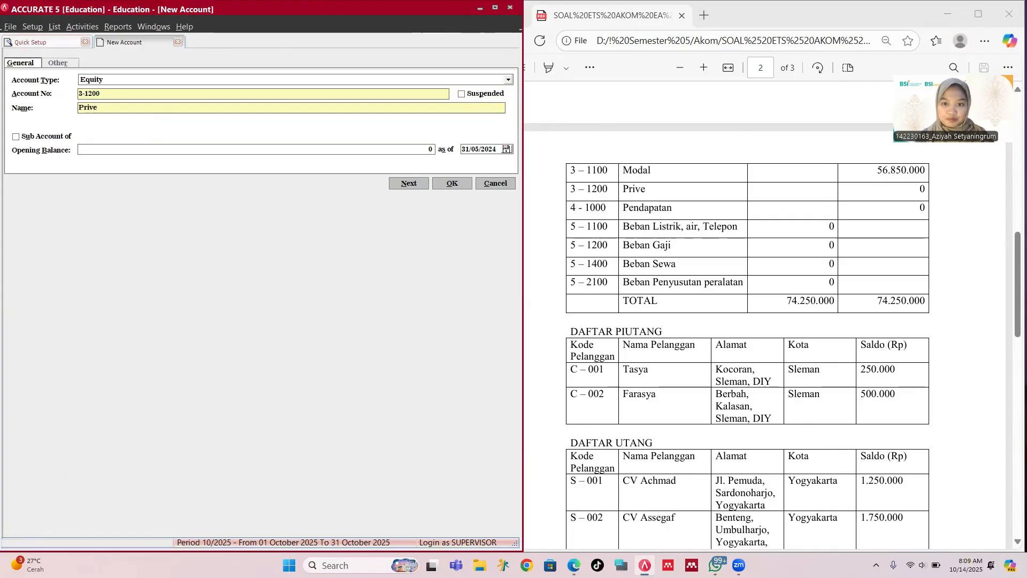
{"action": "key", "text": "Tab"}
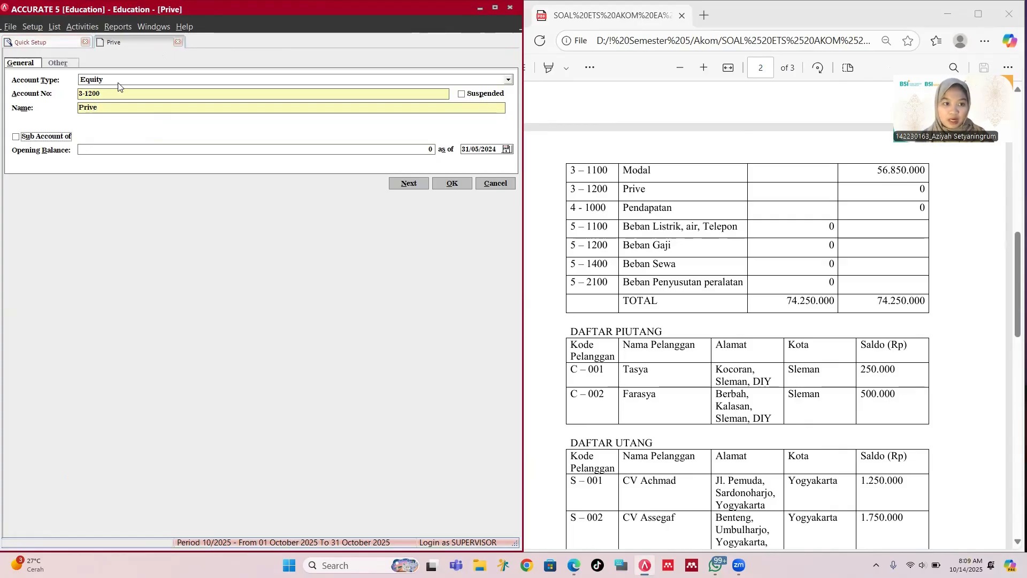
{"action": "key", "text": "Tab"}
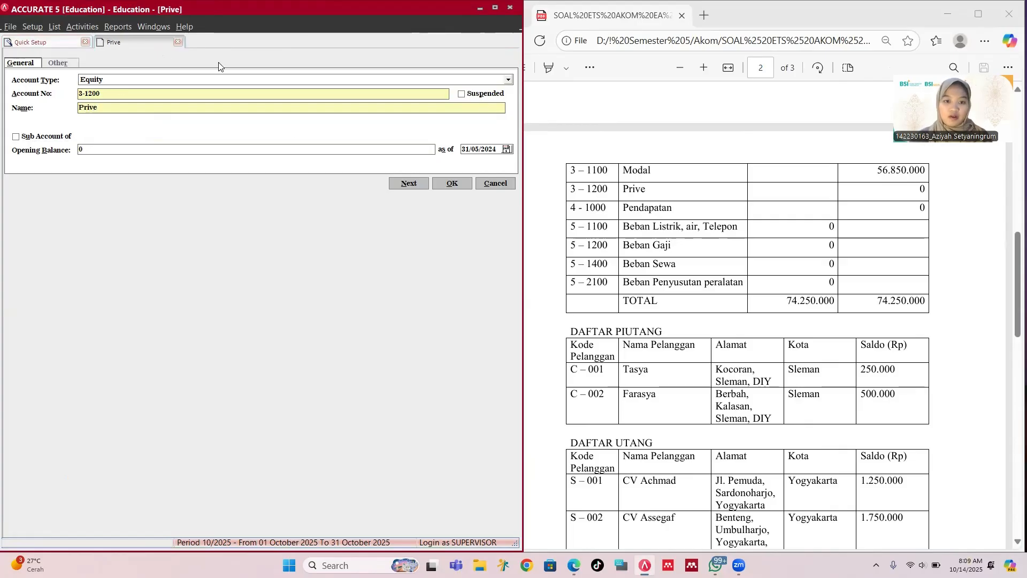
{"action": "left_click", "coordinate": [450, 183]}
{"action": "scroll", "coordinate": [600, 156], "scroll_direction": "down", "scroll_amount": 1}
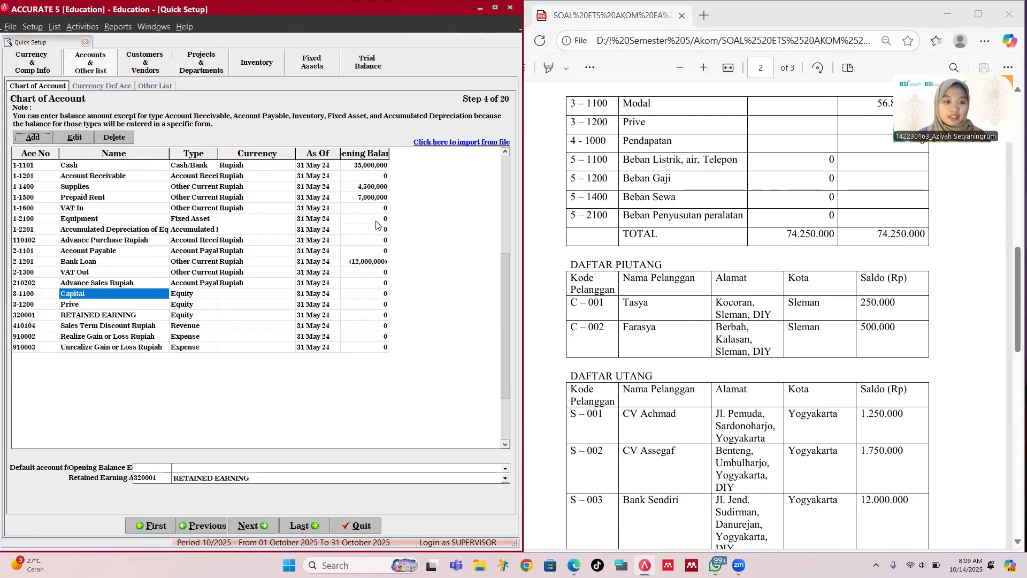
Step: Check the Sales Term Discount Rupiah account in the list to see which account type revenue accounts use
{"action": "left_click", "coordinate": [33, 137]}
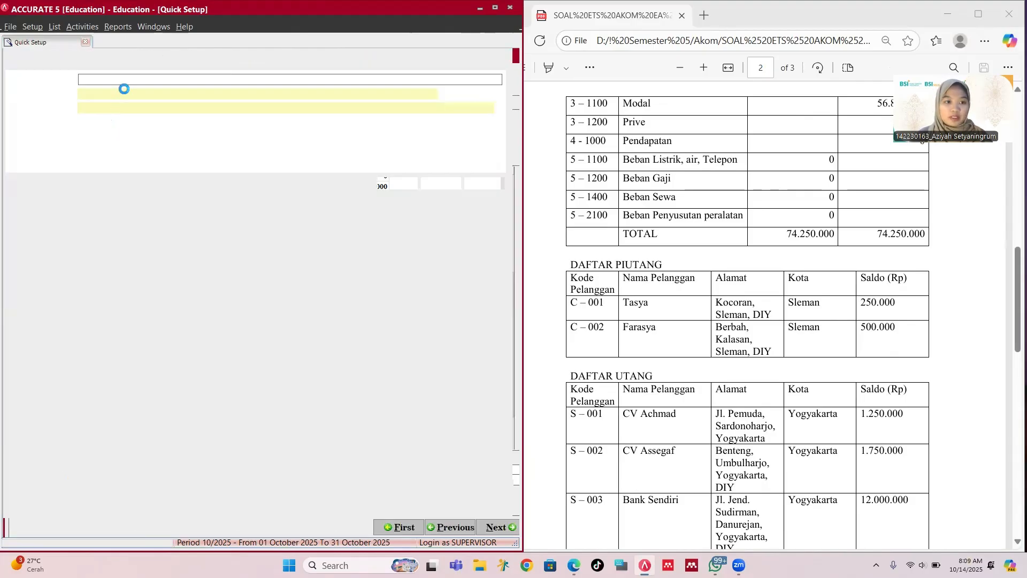
{"action": "left_click", "coordinate": [47, 41]}
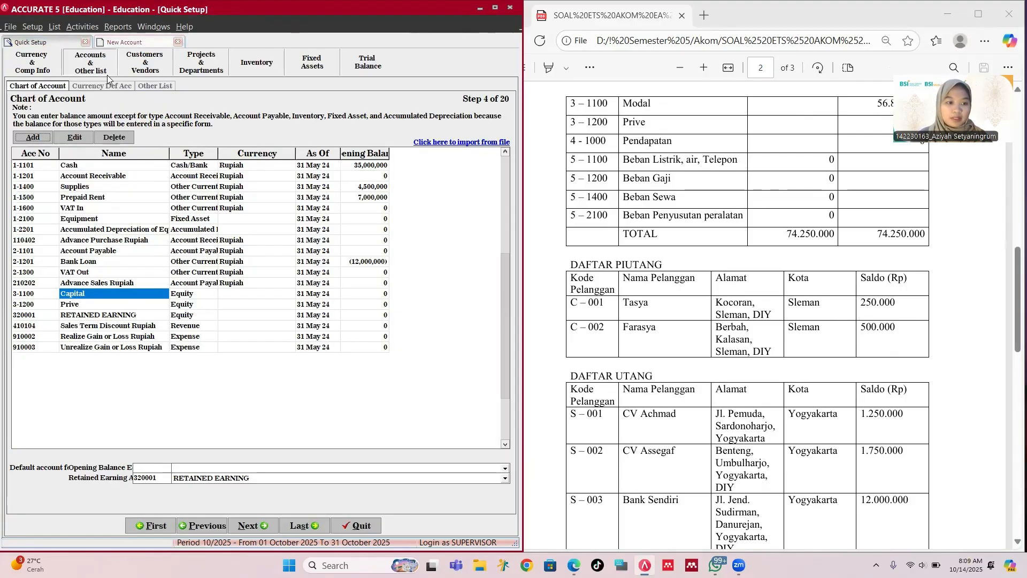
{"action": "left_click", "coordinate": [150, 327]}
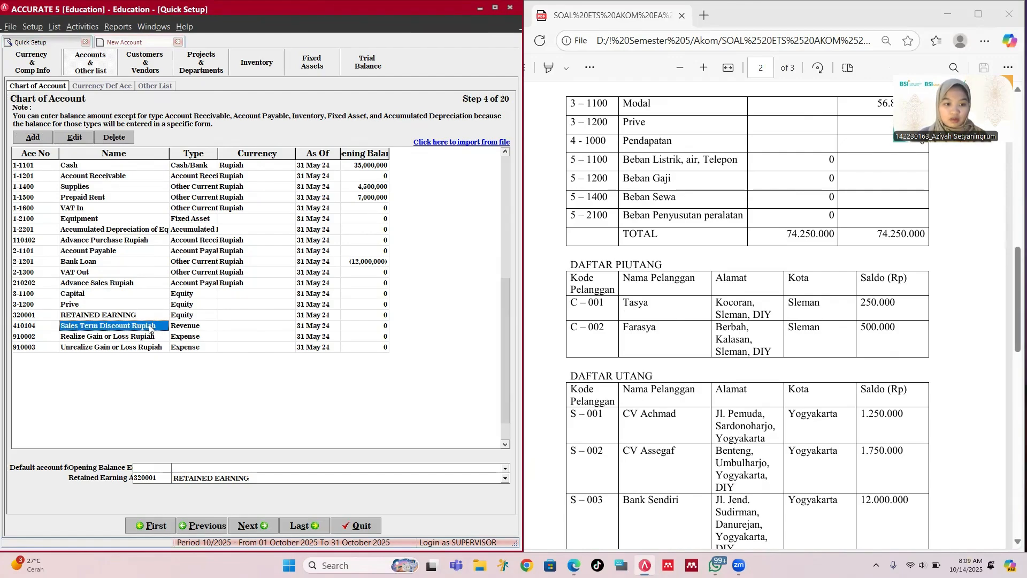
{"action": "left_click", "coordinate": [151, 328]}
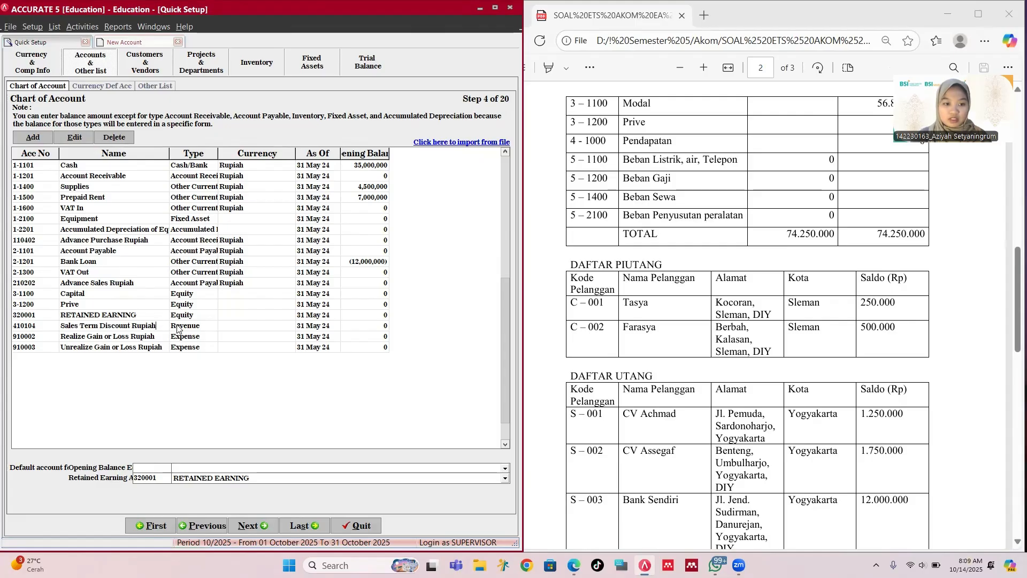
{"action": "left_click", "coordinate": [172, 327]}
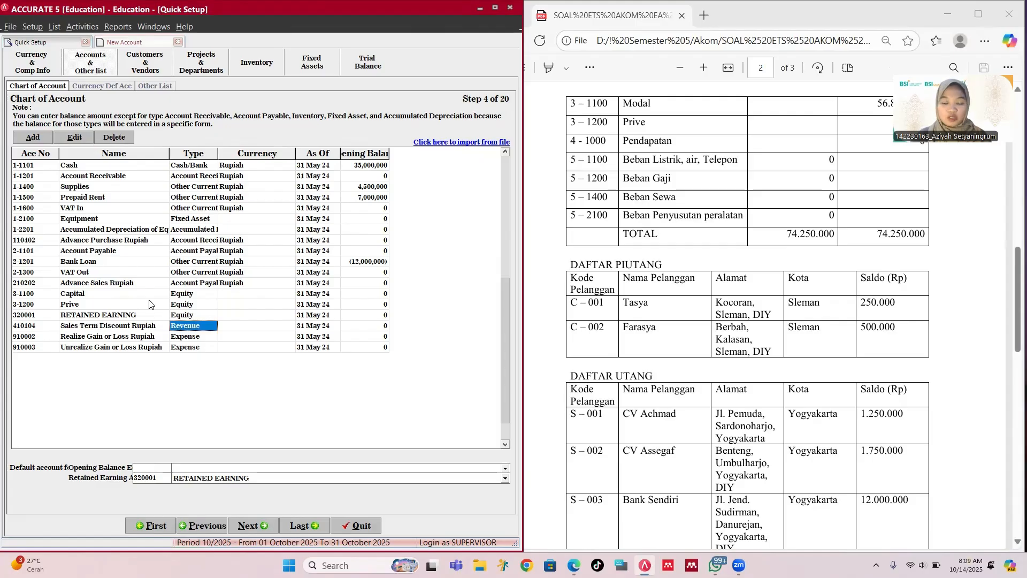
Step: Create Revenue account 4-1000 'Service Revenue' with an opening balance of 0
{"action": "left_click", "coordinate": [40, 138]}
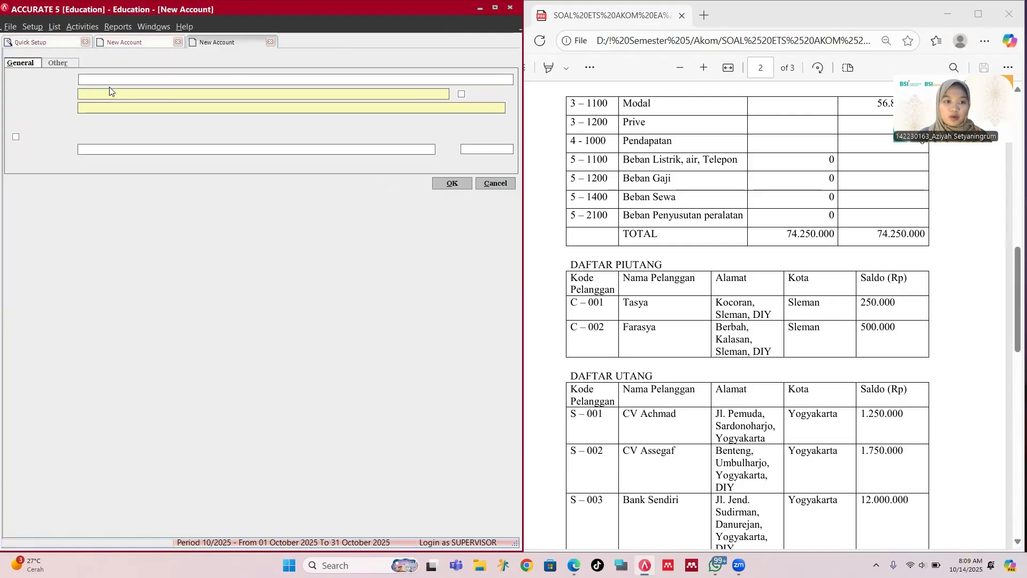
{"action": "type", "text": "Re"}
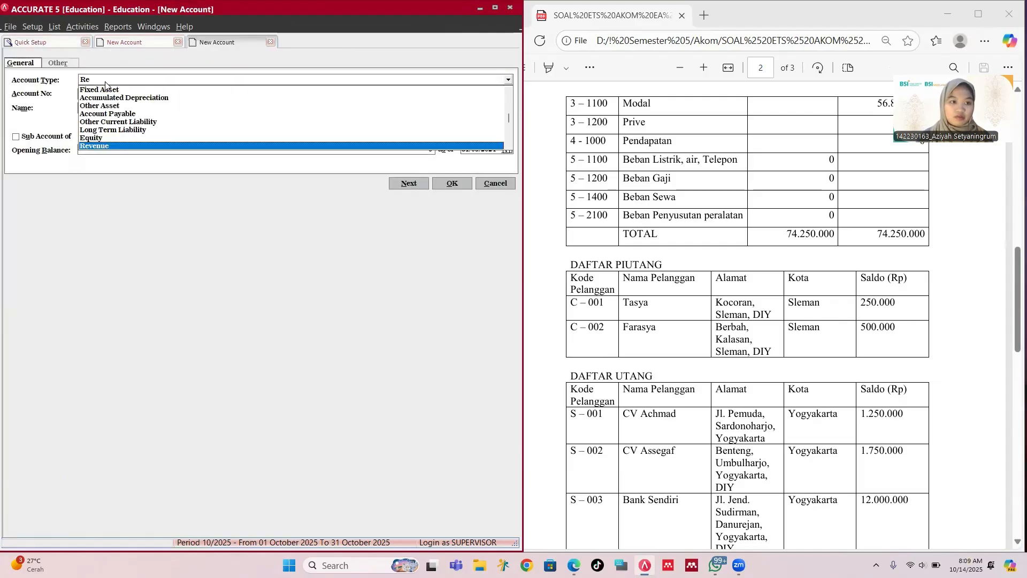
{"action": "key", "text": "Return"}
{"action": "key", "text": "Tab"}
{"action": "key", "text": "Tab"}
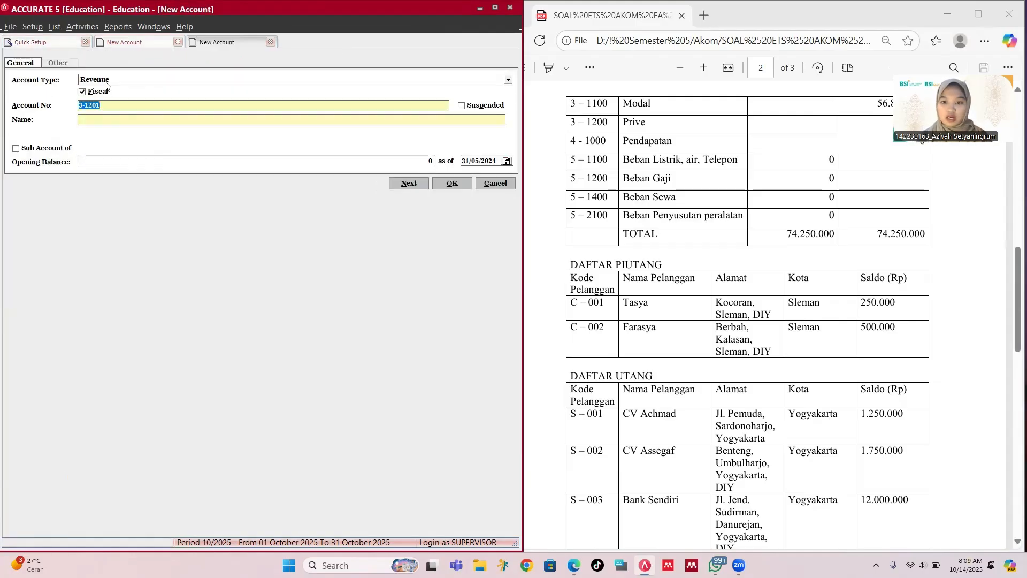
{"action": "type", "text": "4"}
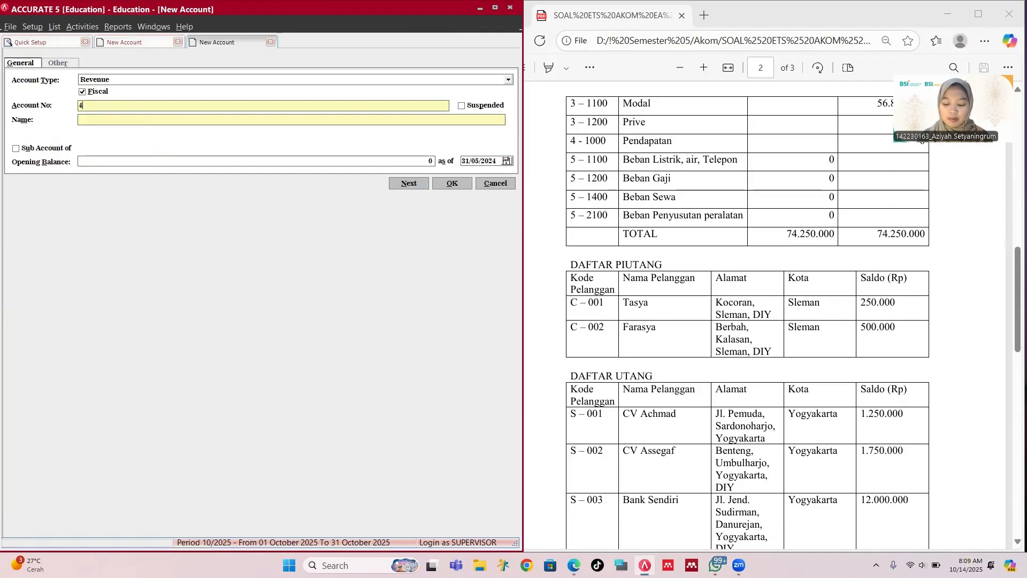
{"action": "type", "text": "-1000"}
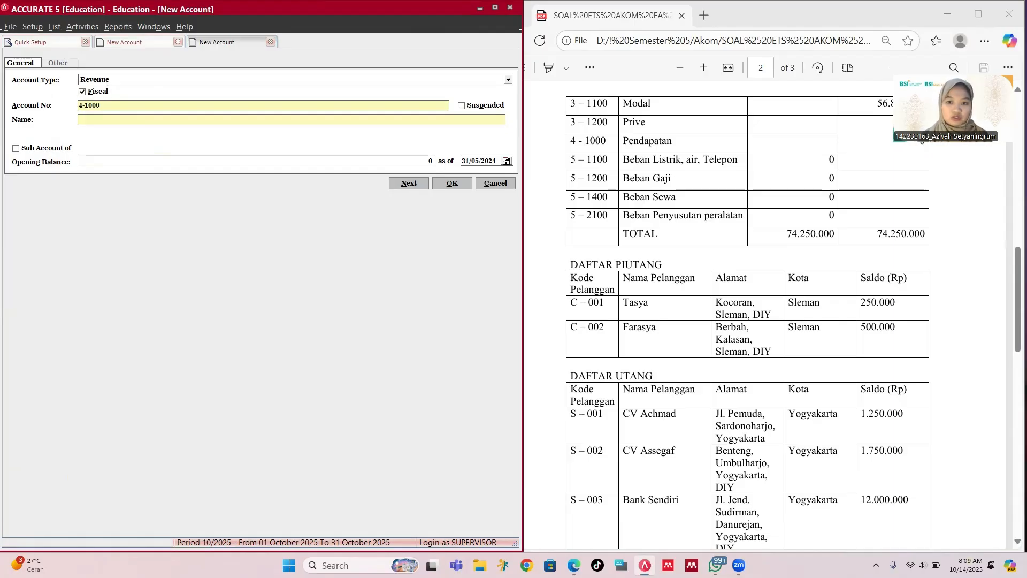
{"action": "key", "text": "Tab"}
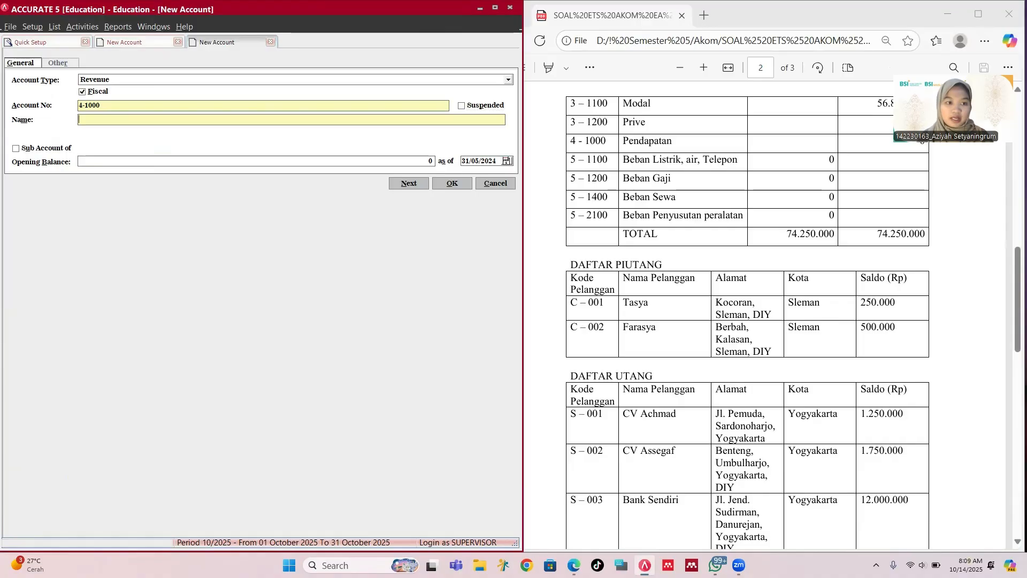
{"action": "type", "text": "Se"}
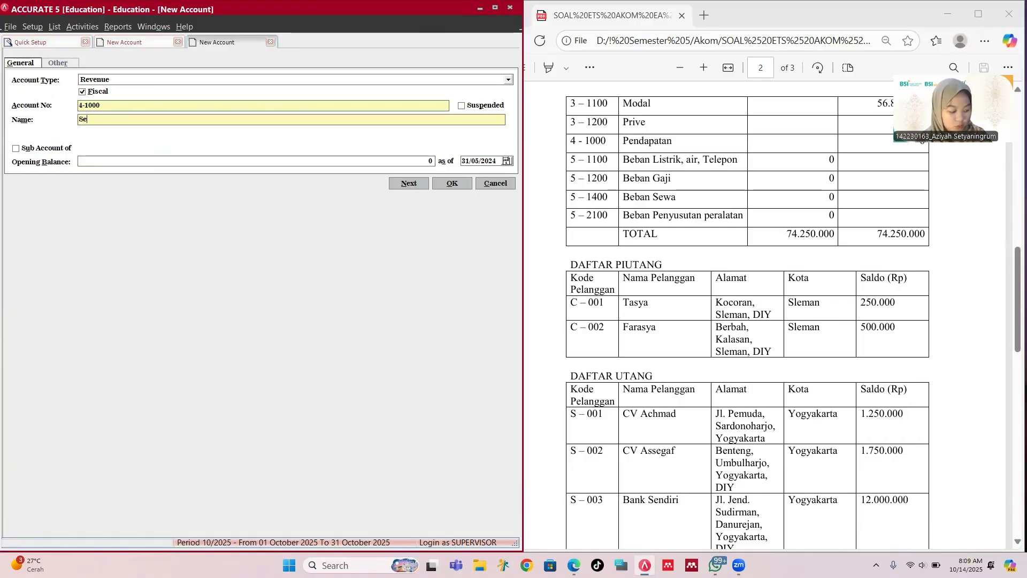
{"action": "type", "text": "rvi"}
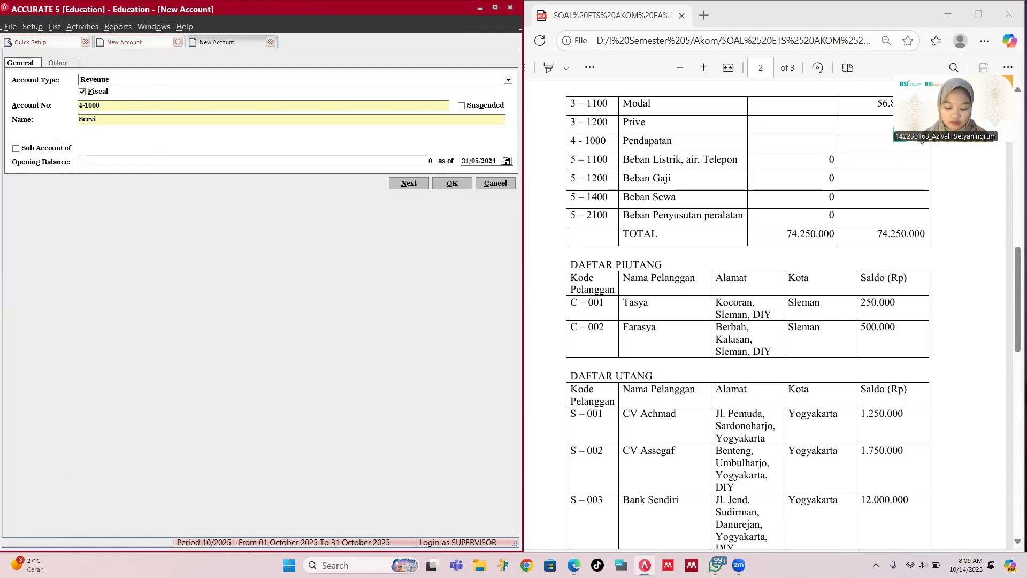
{"action": "type", "text": "ce Reven"}
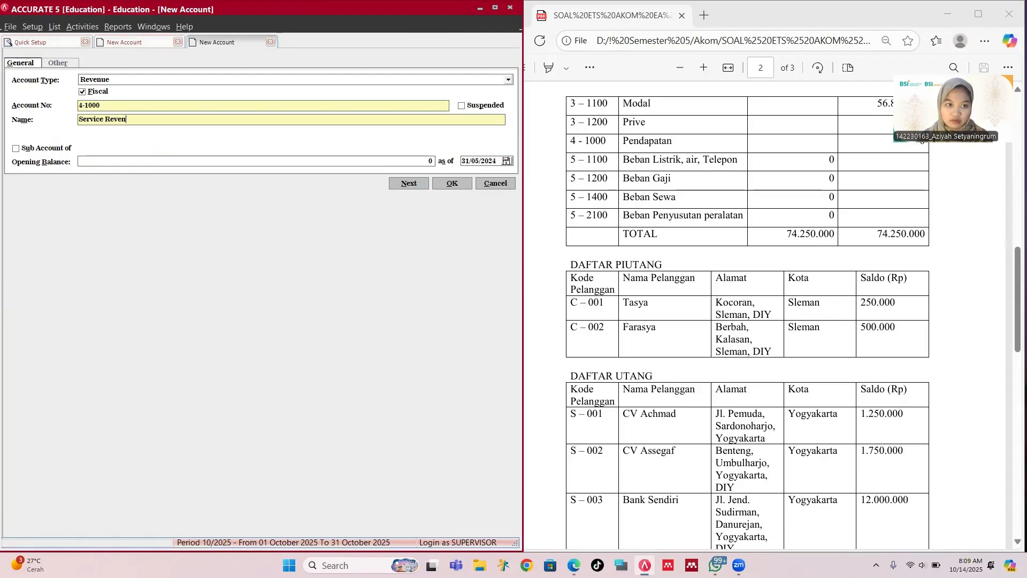
{"action": "type", "text": "ue"}
{"action": "left_click", "coordinate": [115, 159]}
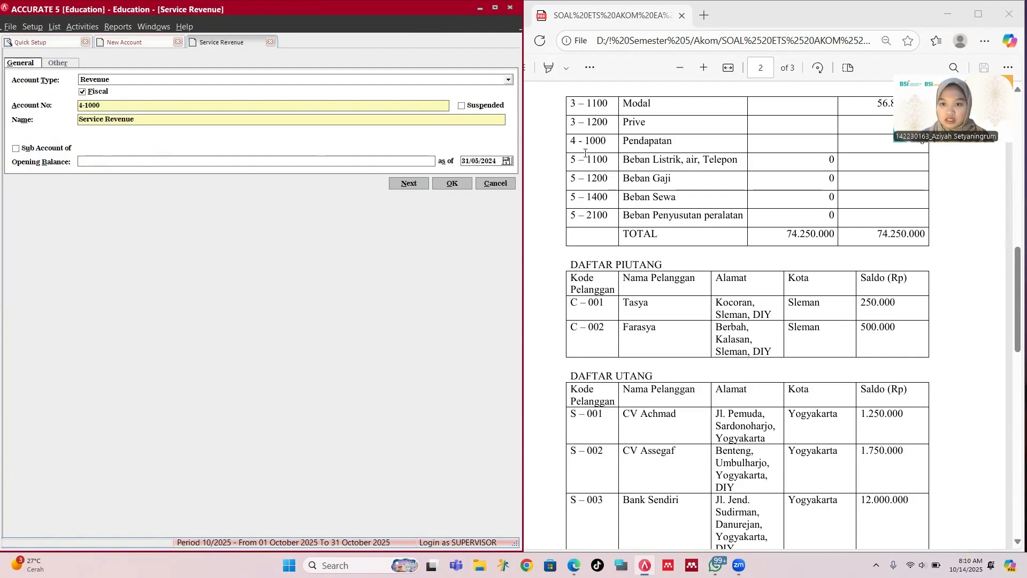
{"action": "scroll", "coordinate": [645, 180], "scroll_direction": "up", "scroll_amount": 1}
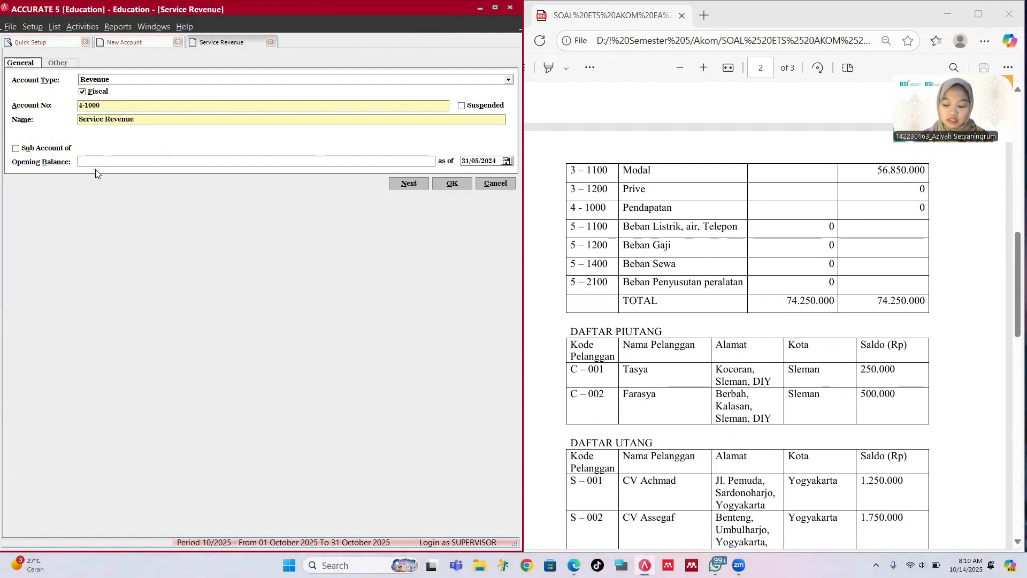
{"action": "type", "text": "0"}
{"action": "left_click", "coordinate": [452, 183]}
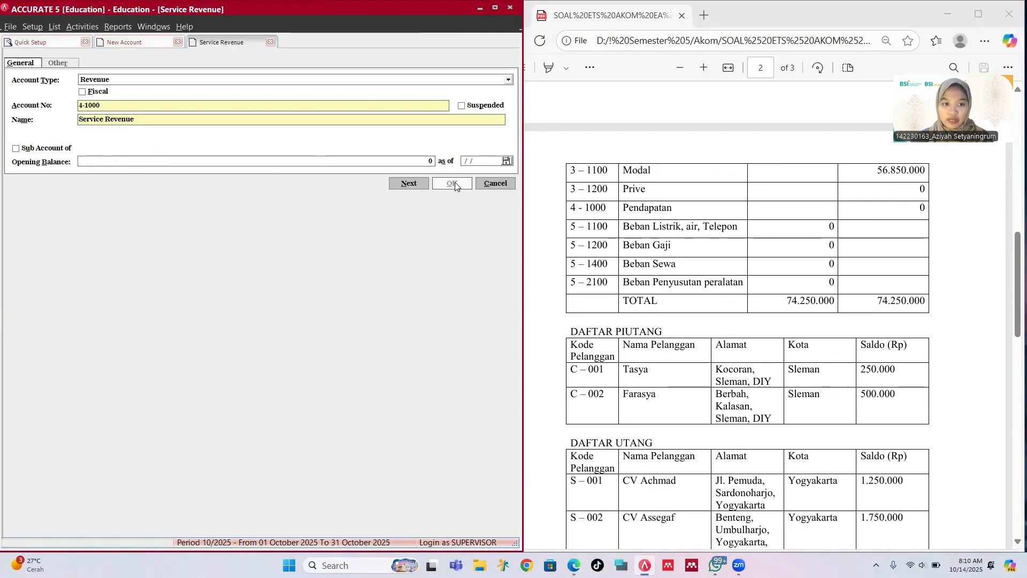
{"action": "scroll", "coordinate": [756, 199], "scroll_direction": "down", "scroll_amount": 1}
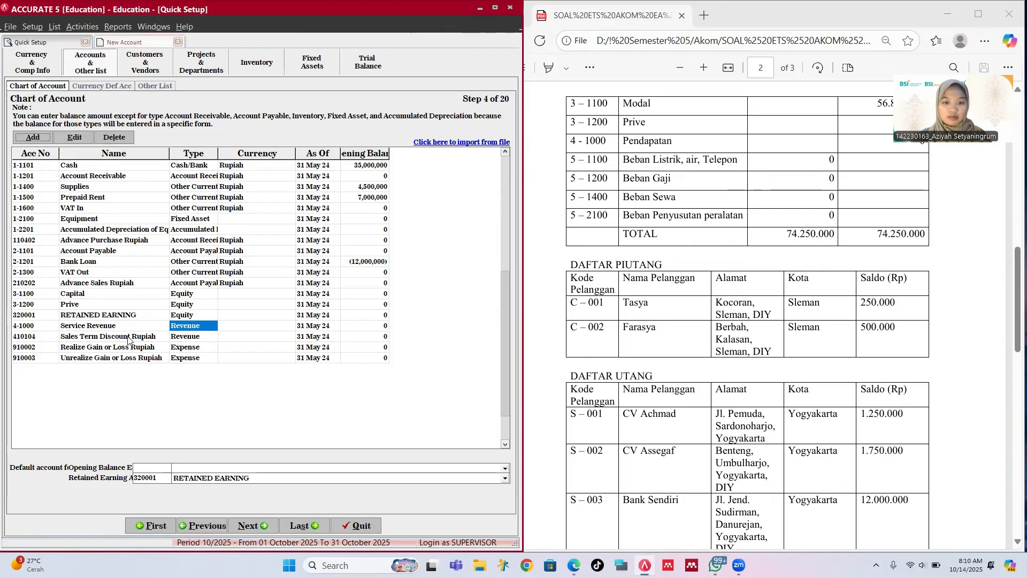
Step: Create Expense account 5-1100 'Water, Telephone, and Electricity Expense' with zero opening balance
{"action": "left_click", "coordinate": [38, 137]}
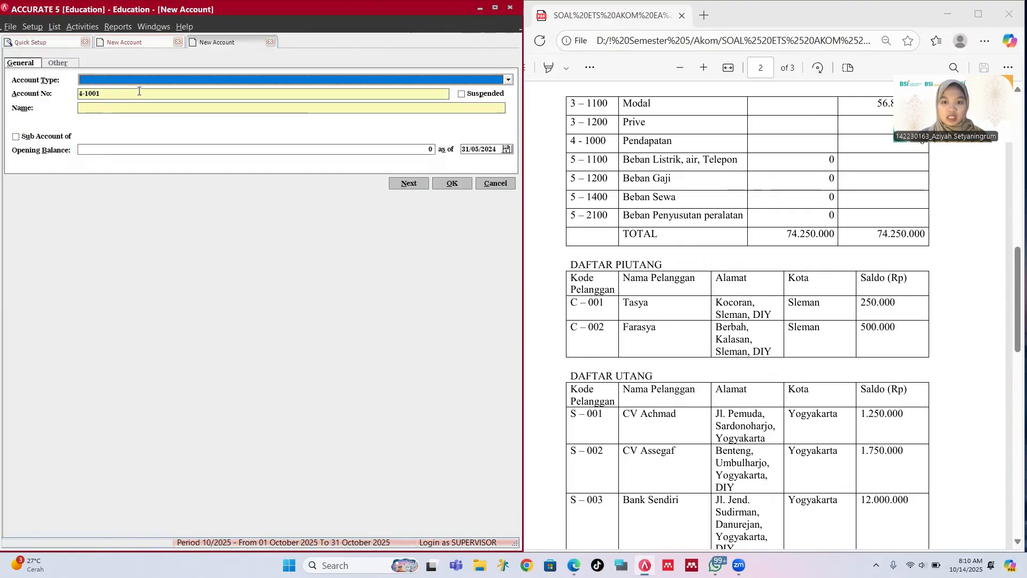
{"action": "type", "text": "Ex"}
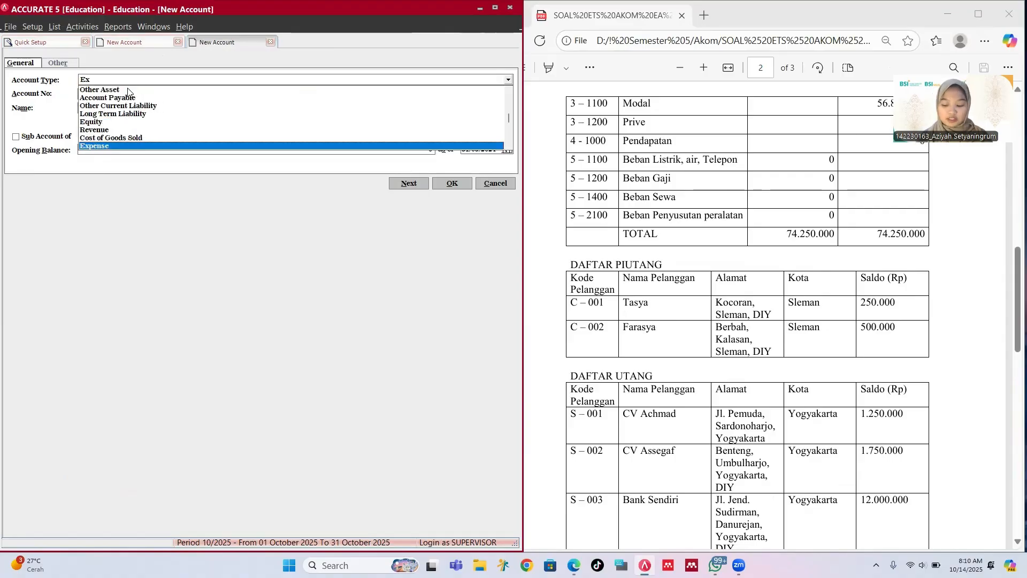
{"action": "key", "text": "Tab"}
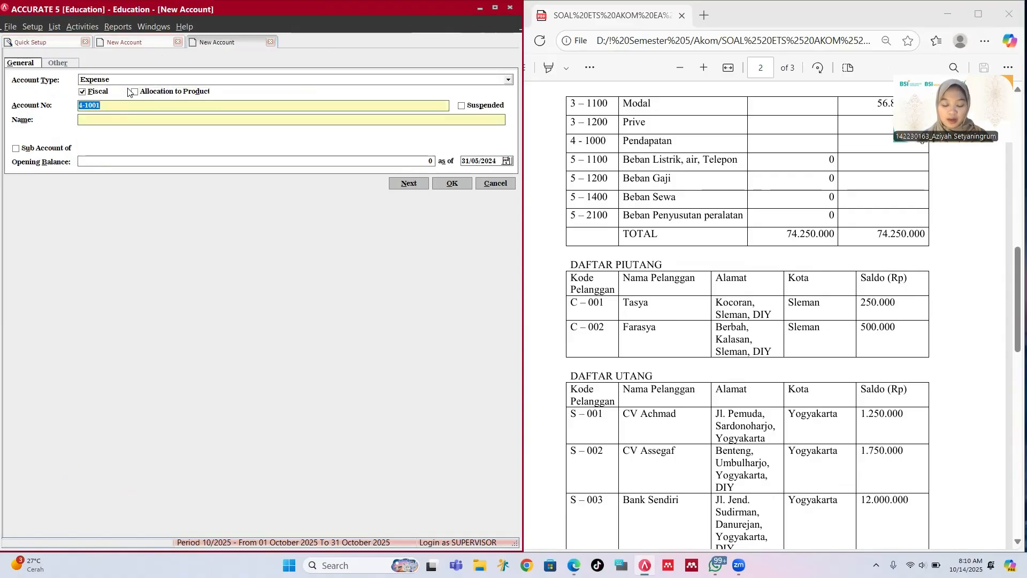
{"action": "type", "text": "5"}
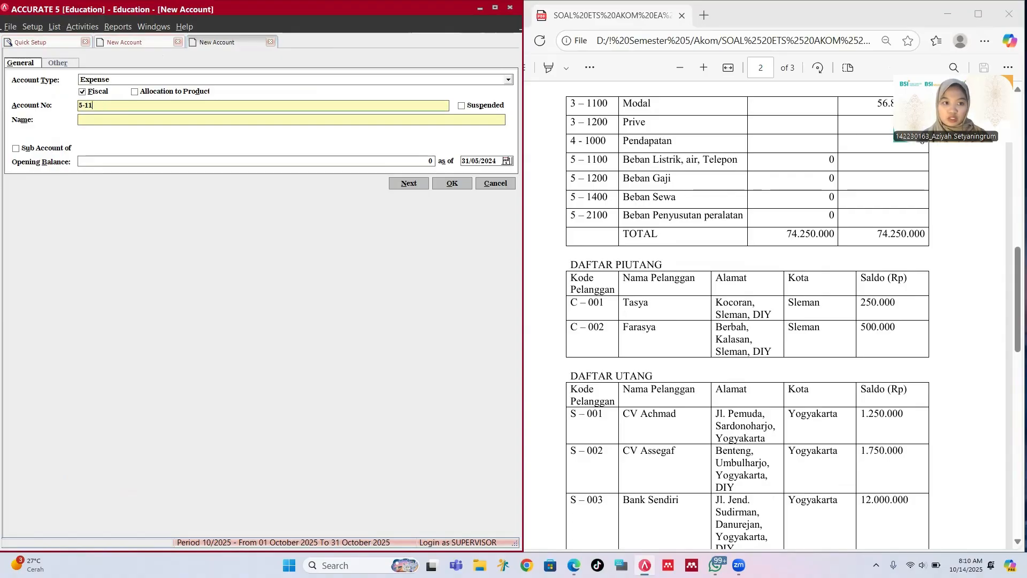
{"action": "type", "text": "-1100"}
{"action": "key", "text": "Tab"}
{"action": "key", "text": "Tab"}
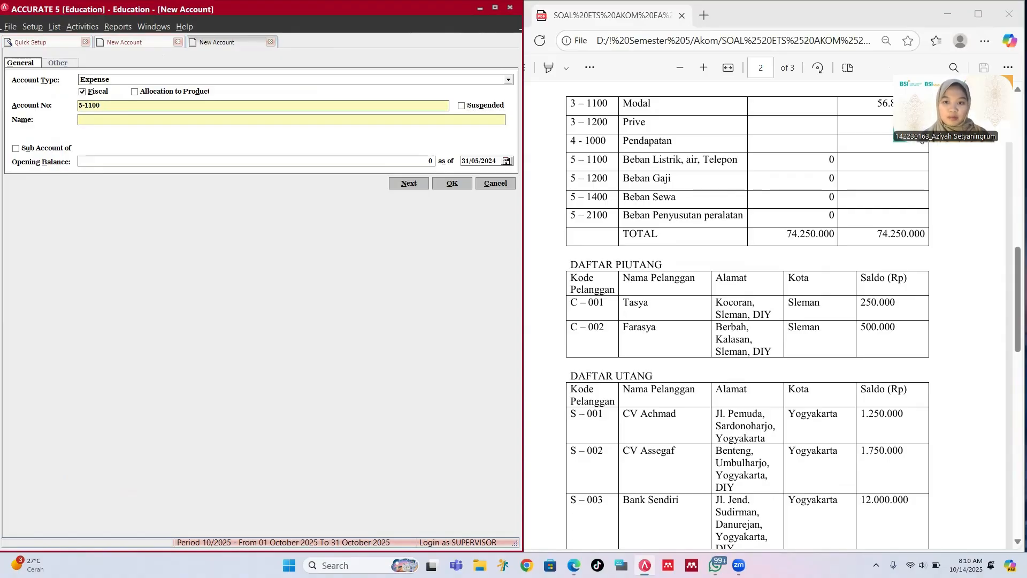
{"action": "type", "text": "ster, t"}
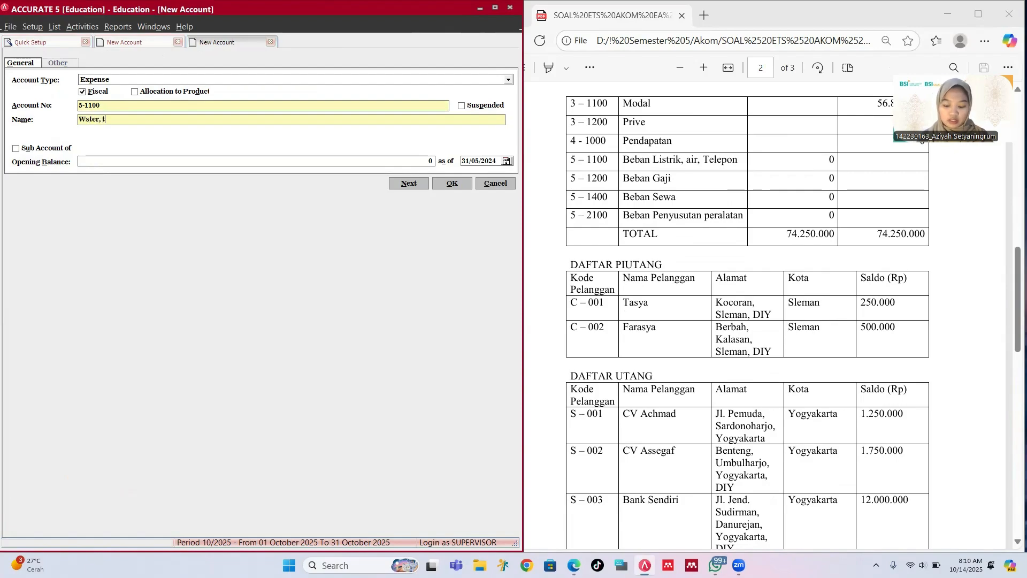
{"action": "key", "text": "BackSpace"}
{"action": "key", "text": "BackSpace"}
{"action": "key", "text": "BackSpace"}
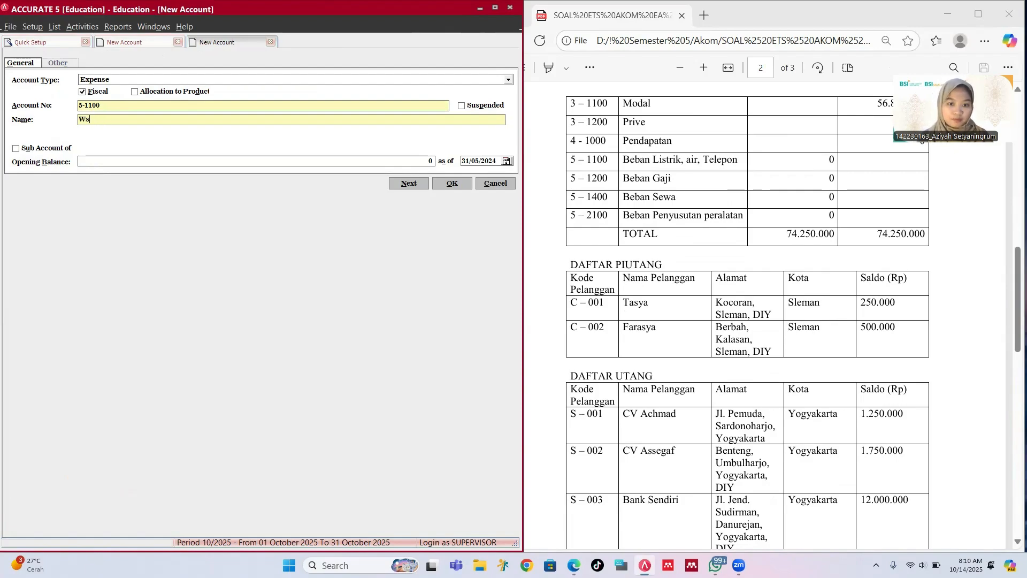
{"action": "key", "text": "BackSpace"}
{"action": "type", "text": "at"}
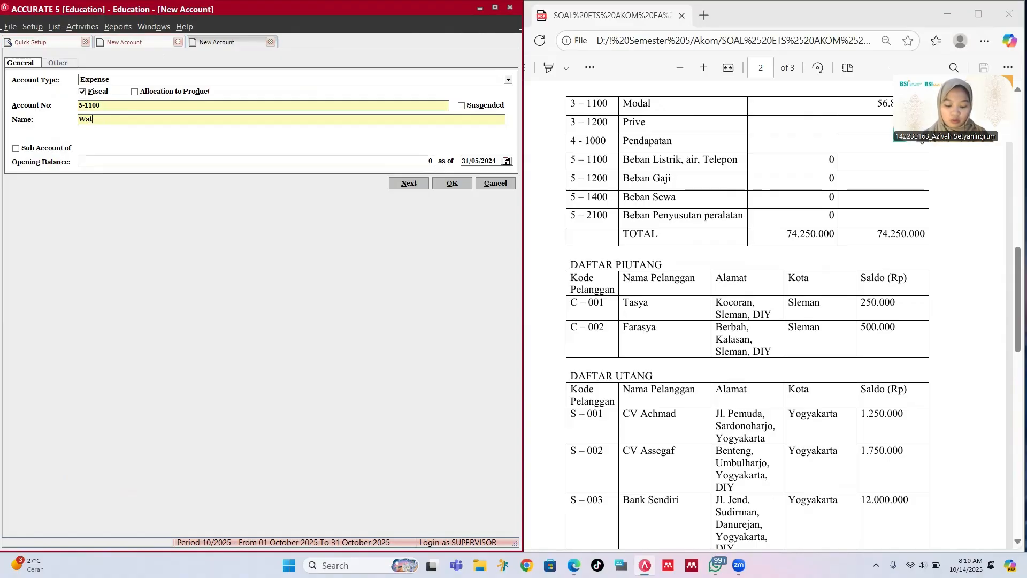
{"action": "type", "text": "er, Te"}
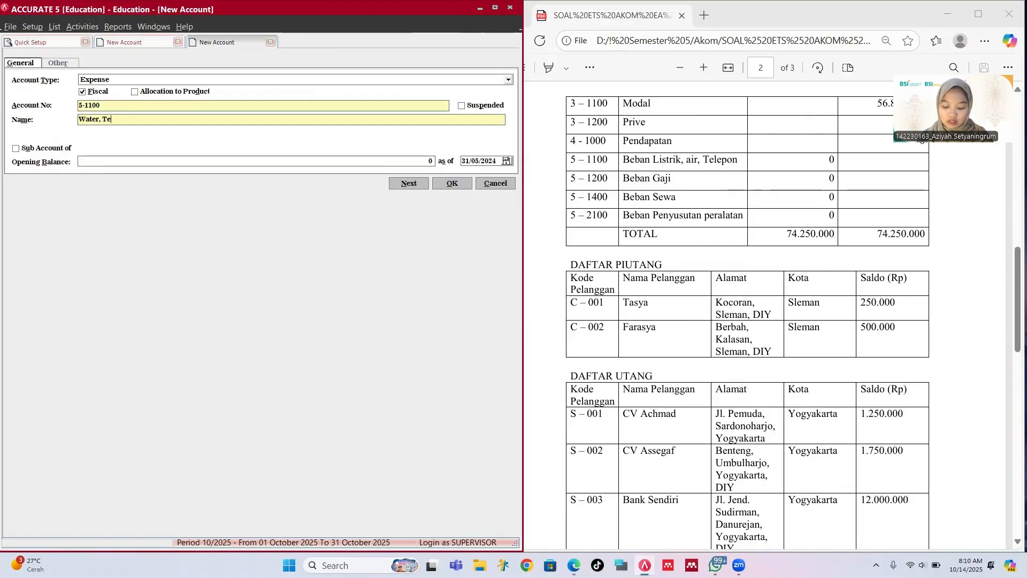
{"action": "type", "text": "lephone, "}
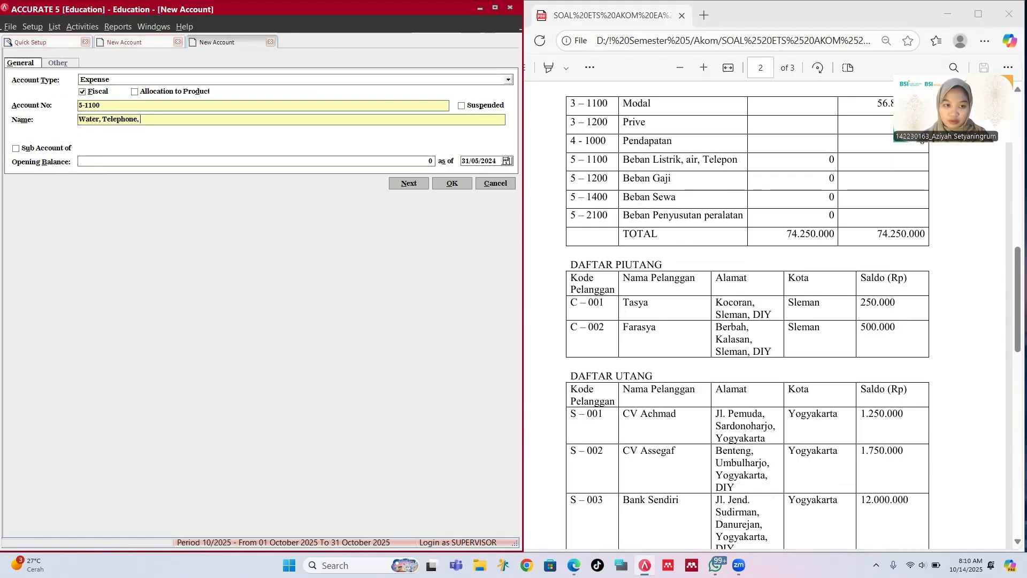
{"action": "type", "text": "and E"}
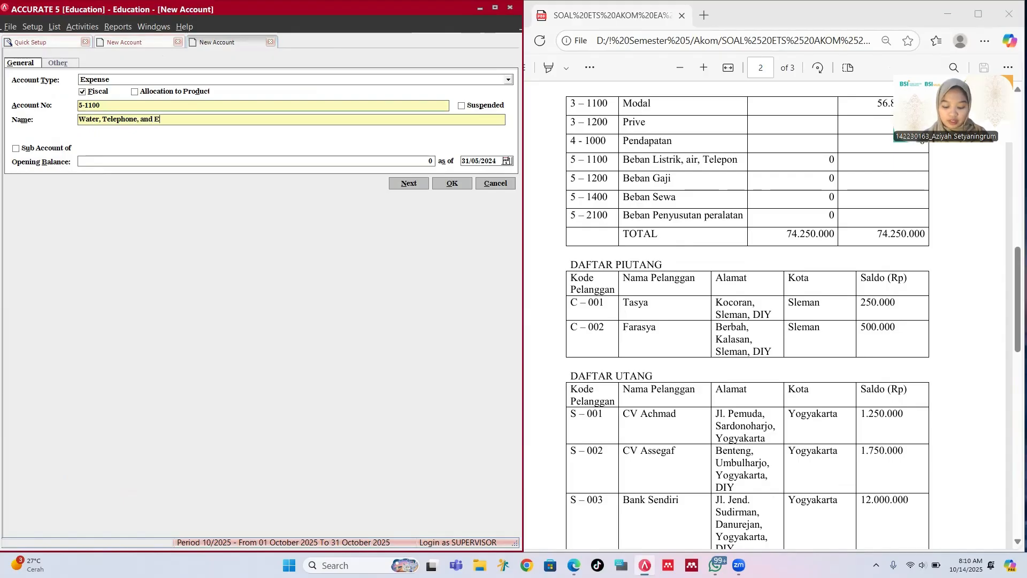
{"action": "type", "text": "lectric"}
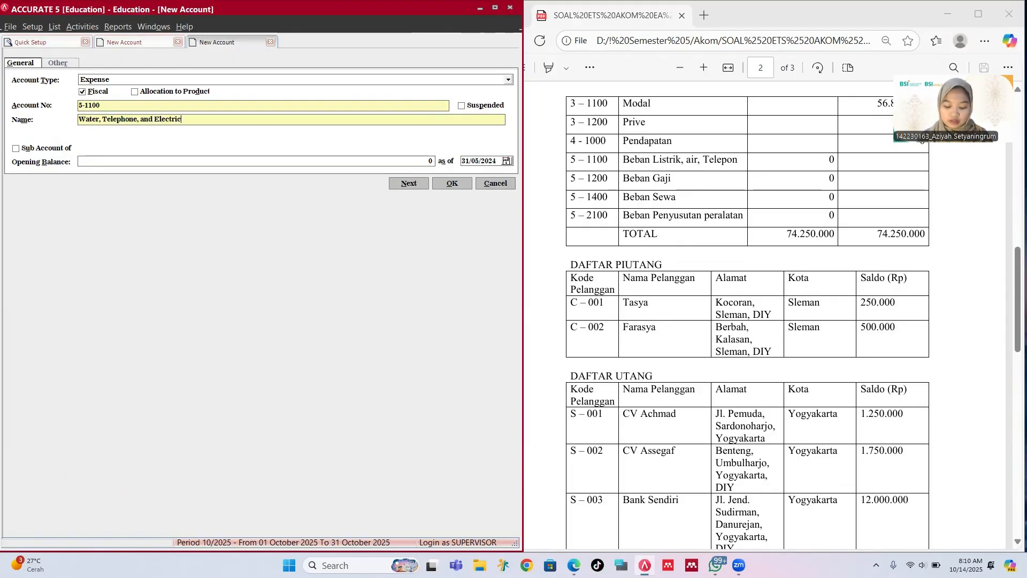
{"action": "type", "text": "ity"}
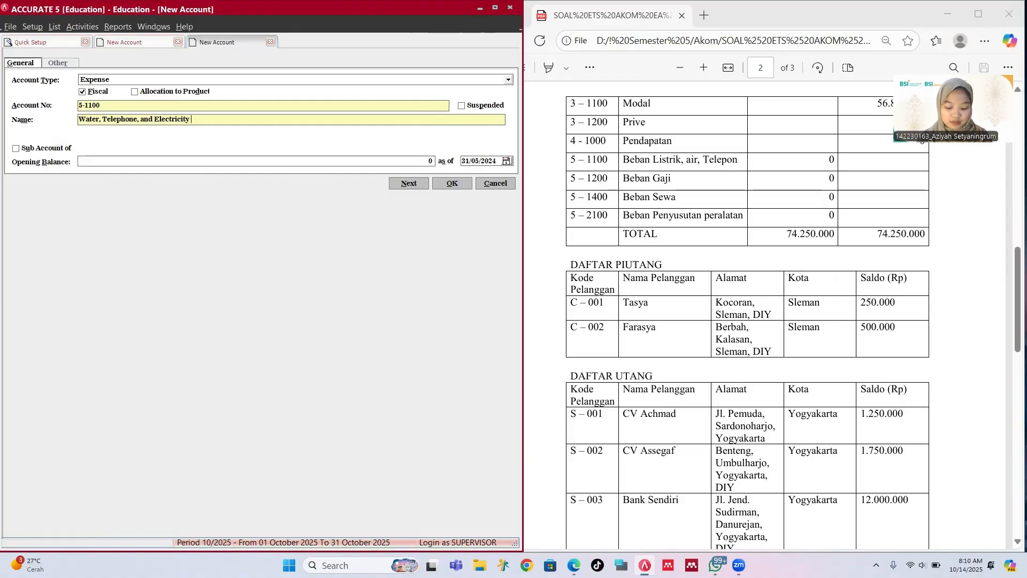
{"action": "type", "text": " Expense"}
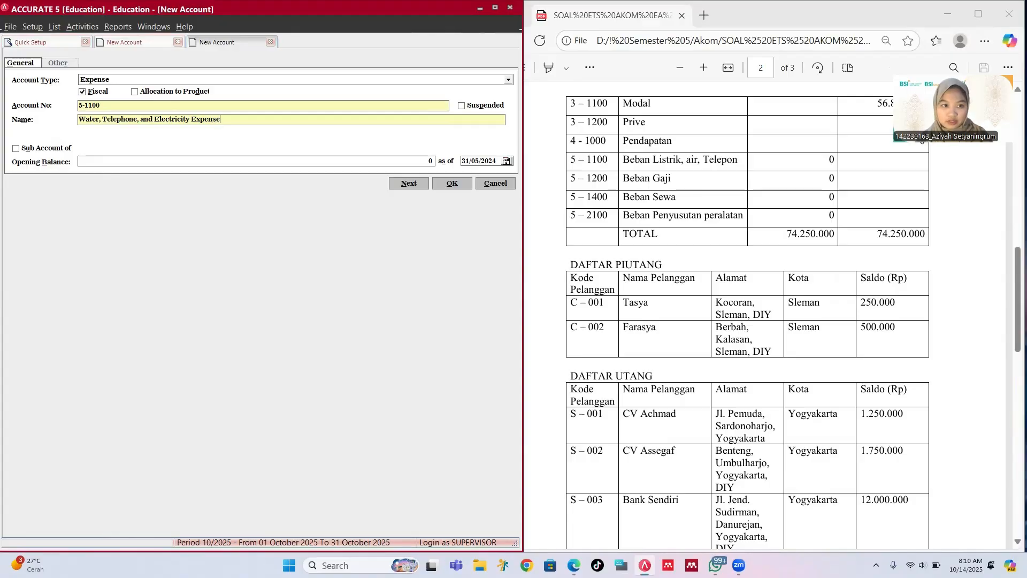
{"action": "left_click", "coordinate": [184, 160]}
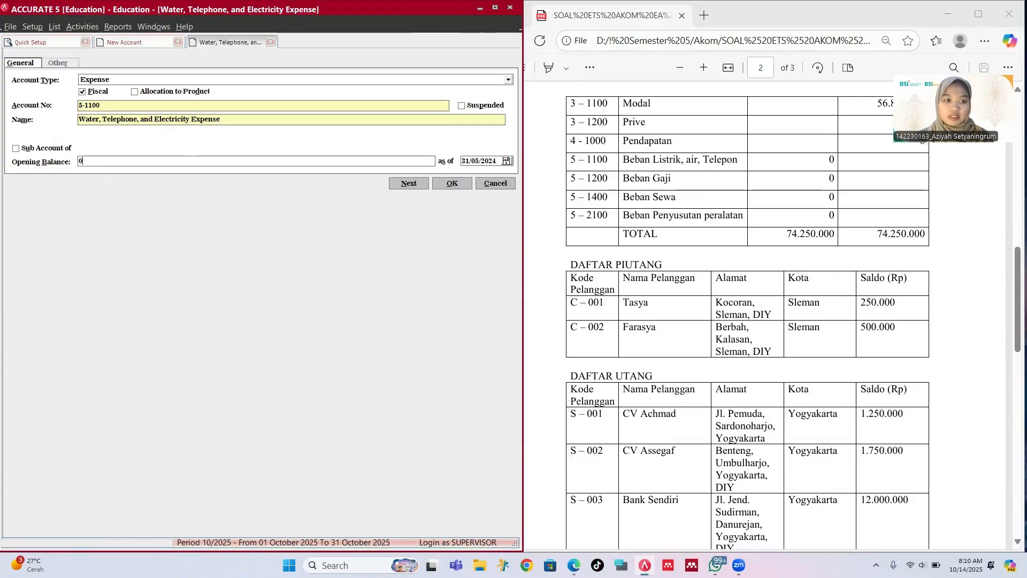
{"action": "left_click", "coordinate": [450, 184]}
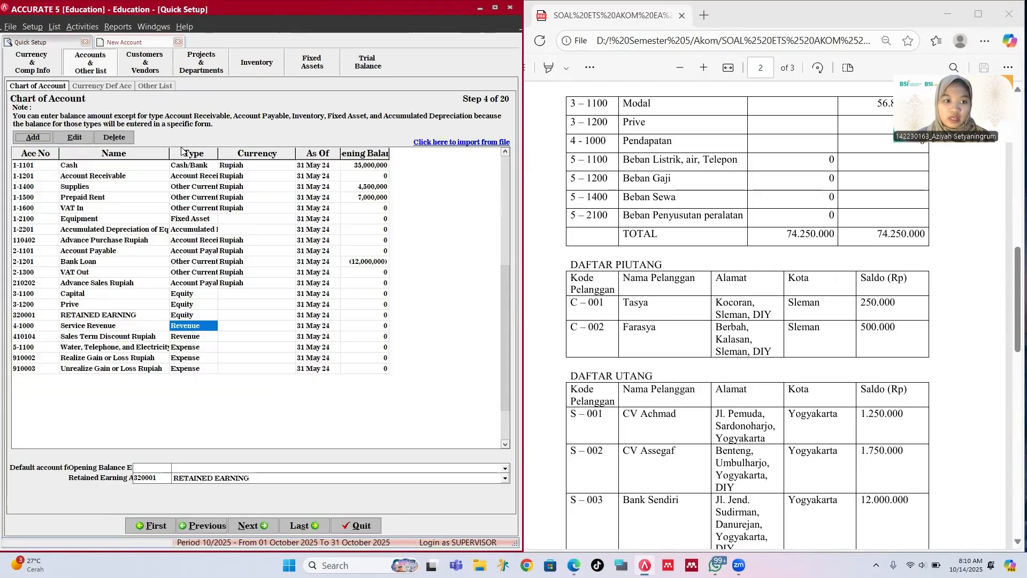
Step: Create Expense account 5-1200 'Salary Expense' with zero opening balance
{"action": "left_click", "coordinate": [42, 135]}
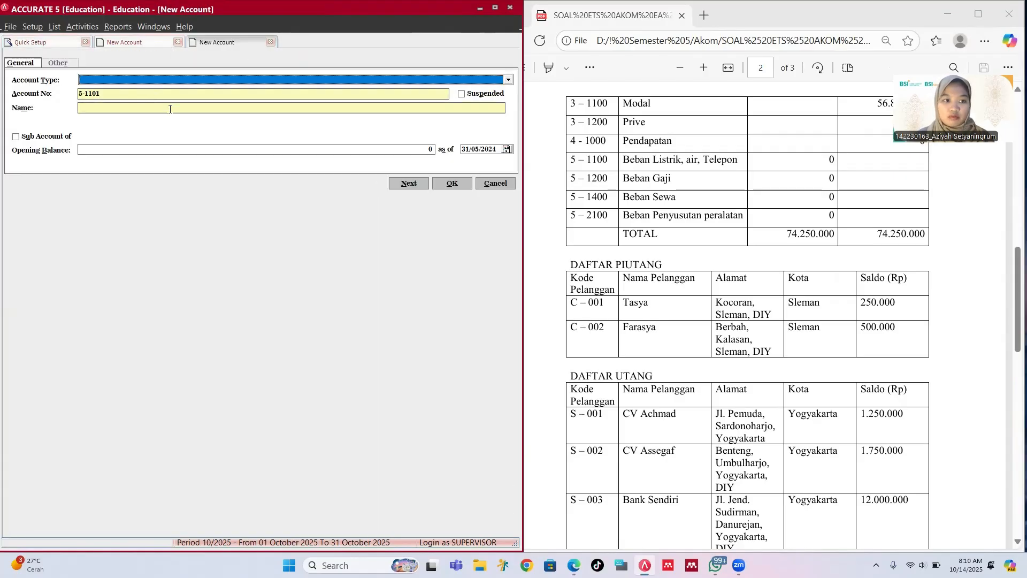
{"action": "type", "text": "Ex"}
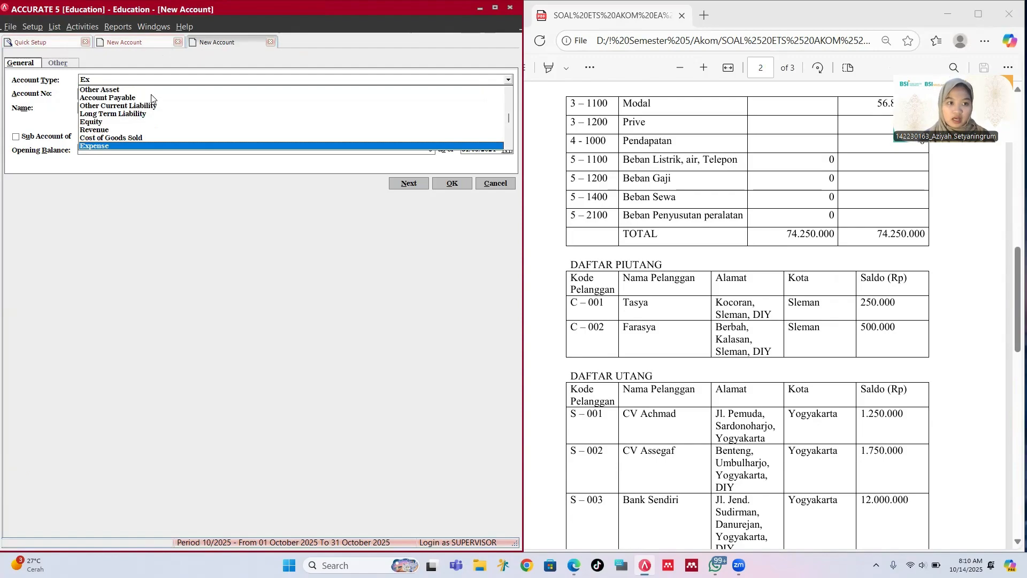
{"action": "key", "text": "Return"}
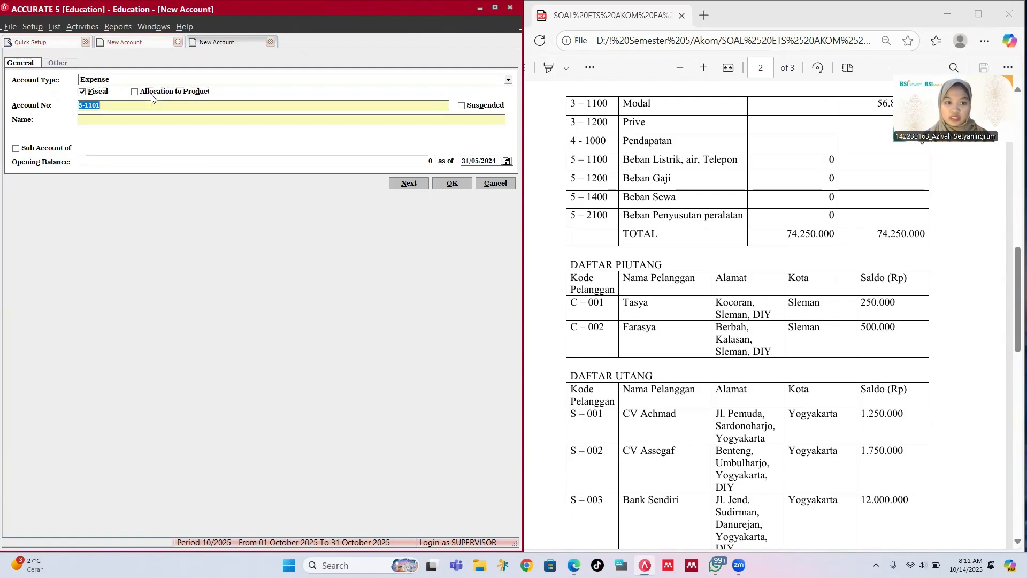
{"action": "type", "text": "6"}
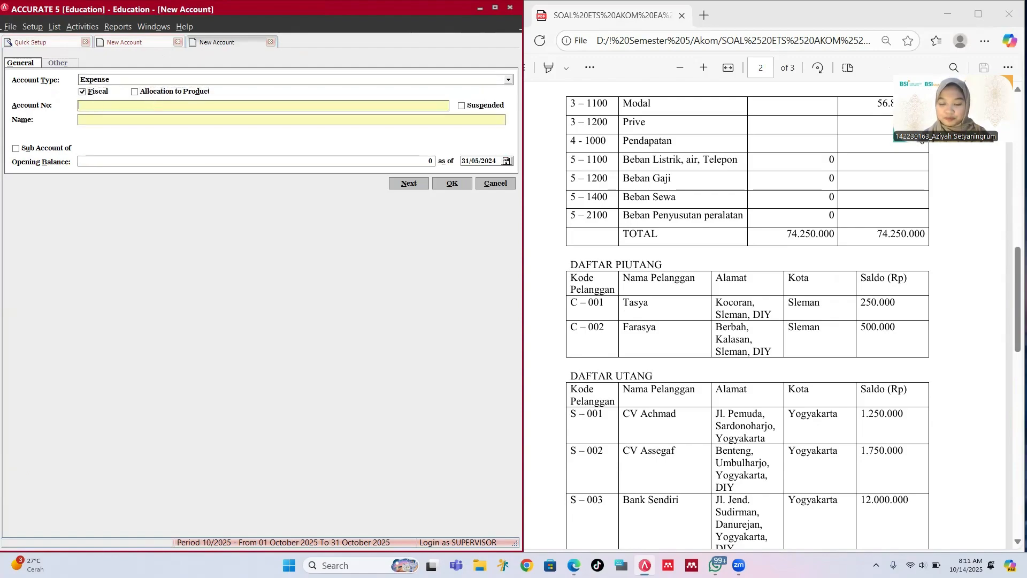
{"action": "type", "text": "5-120"}
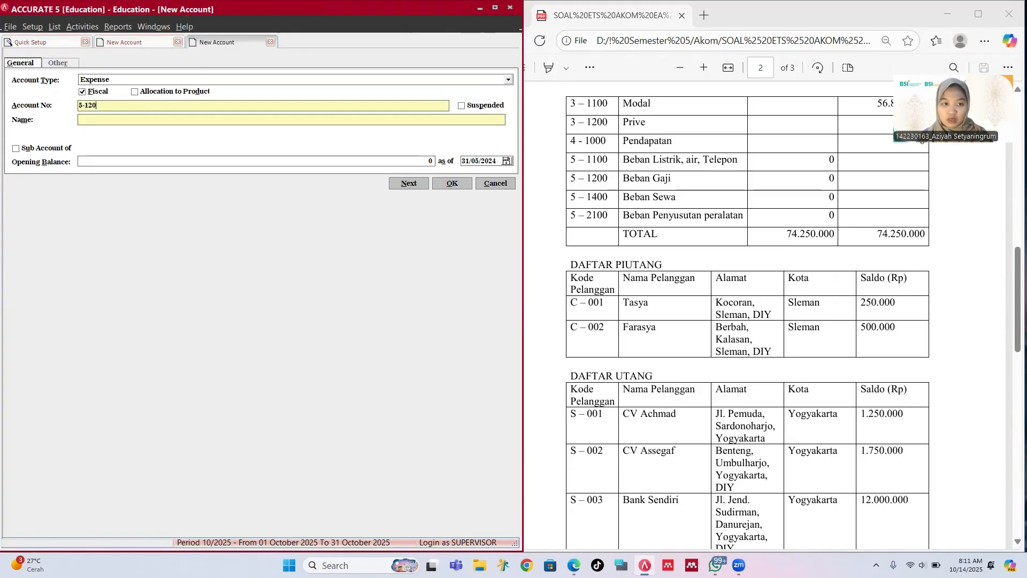
{"action": "type", "text": "0"}
{"action": "key", "text": "Tab"}
{"action": "type", "text": "Sala"}
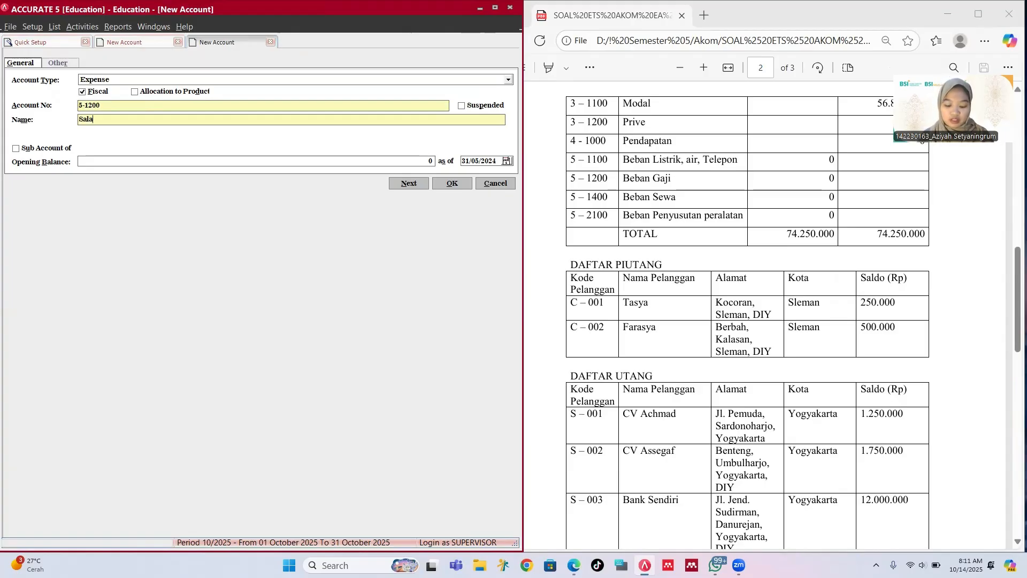
{"action": "type", "text": "ry Expense"}
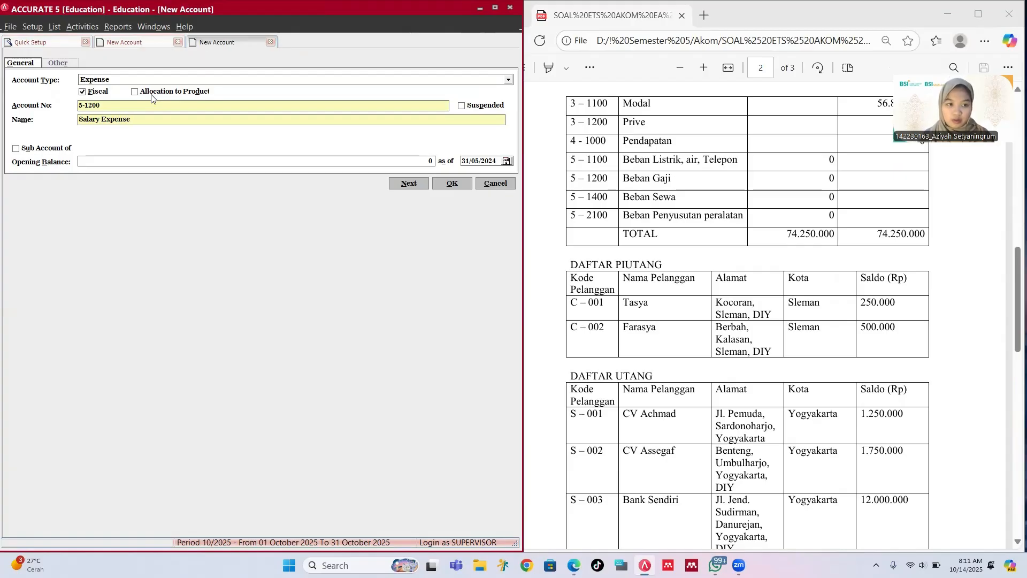
{"action": "key", "text": "Tab"}
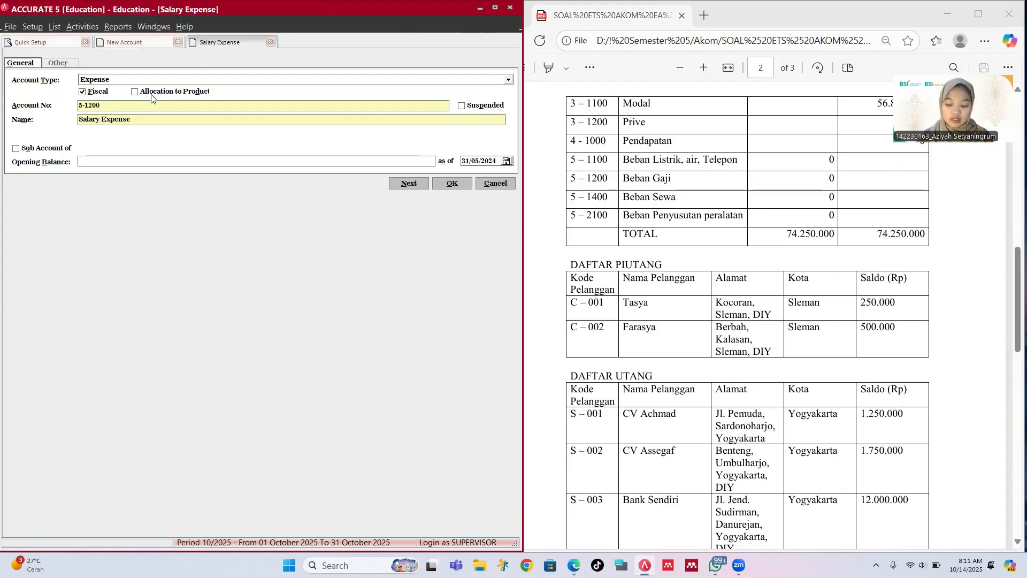
{"action": "left_click", "coordinate": [449, 184]}
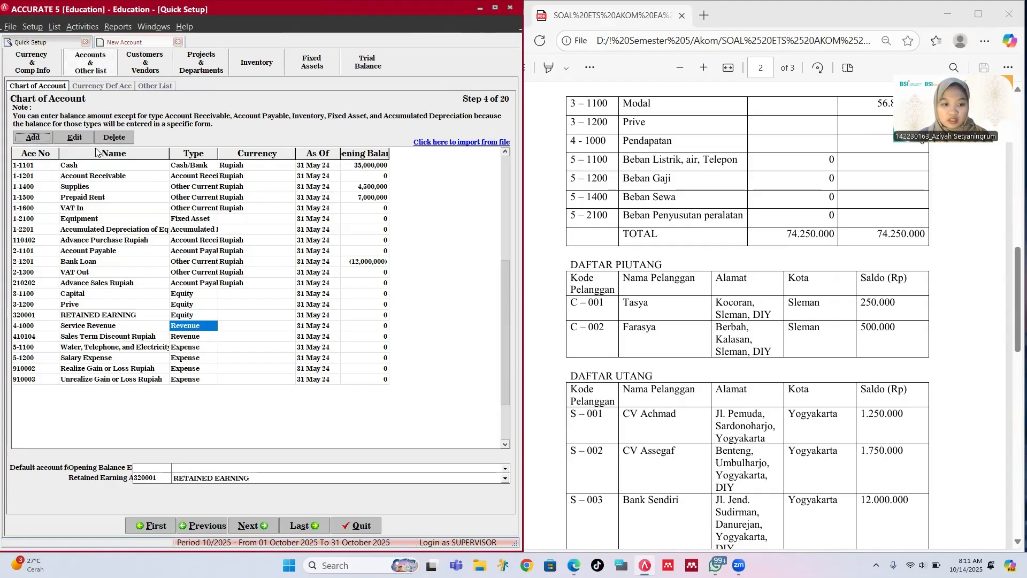
Step: Create Expense account 5-1400 'Rent Expense' with zero opening balance
{"action": "left_click", "coordinate": [32, 137]}
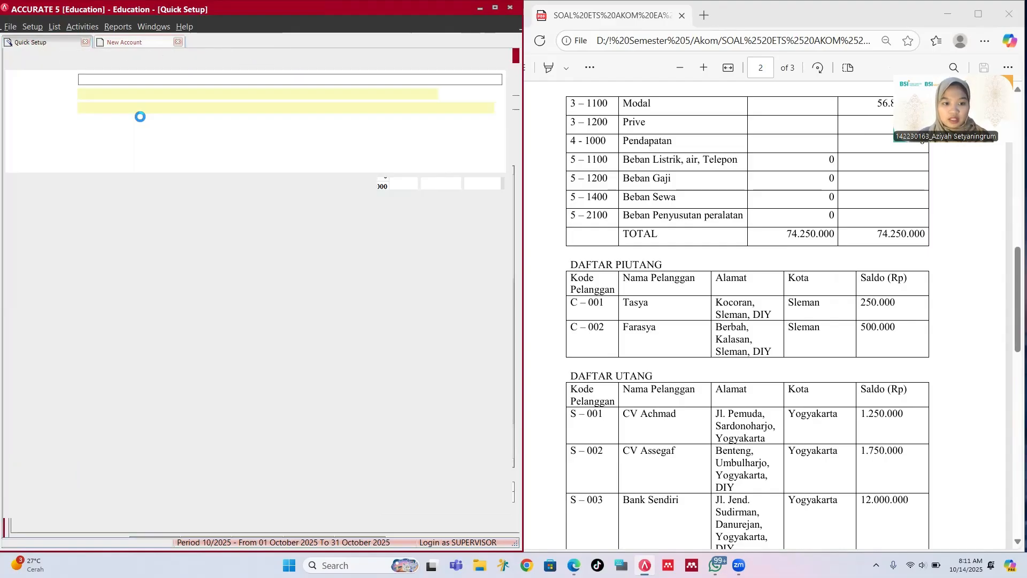
{"action": "type", "text": "Exp"}
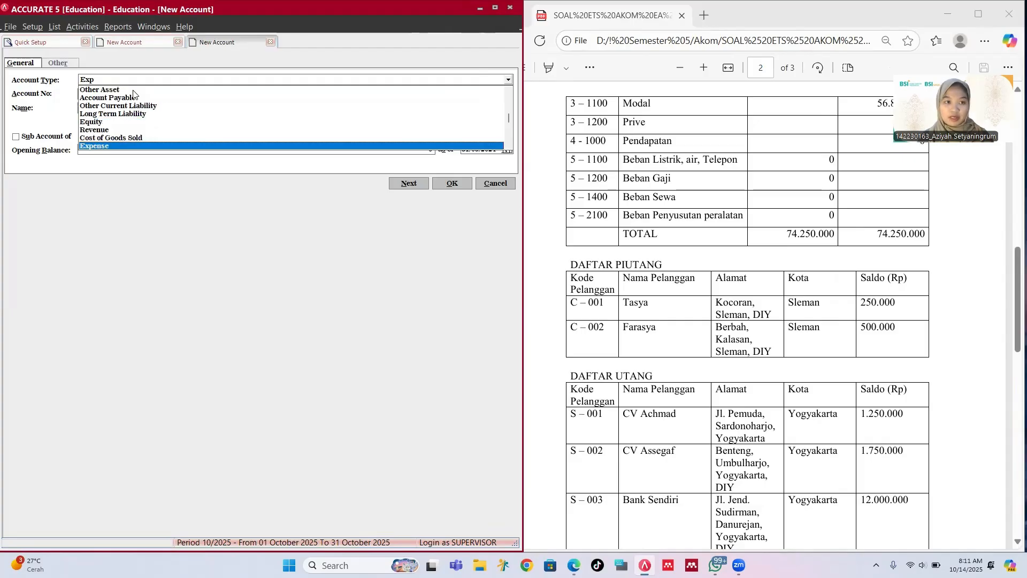
{"action": "key", "text": "Return"}
{"action": "key", "text": "Tab"}
{"action": "key", "text": "Tab"}
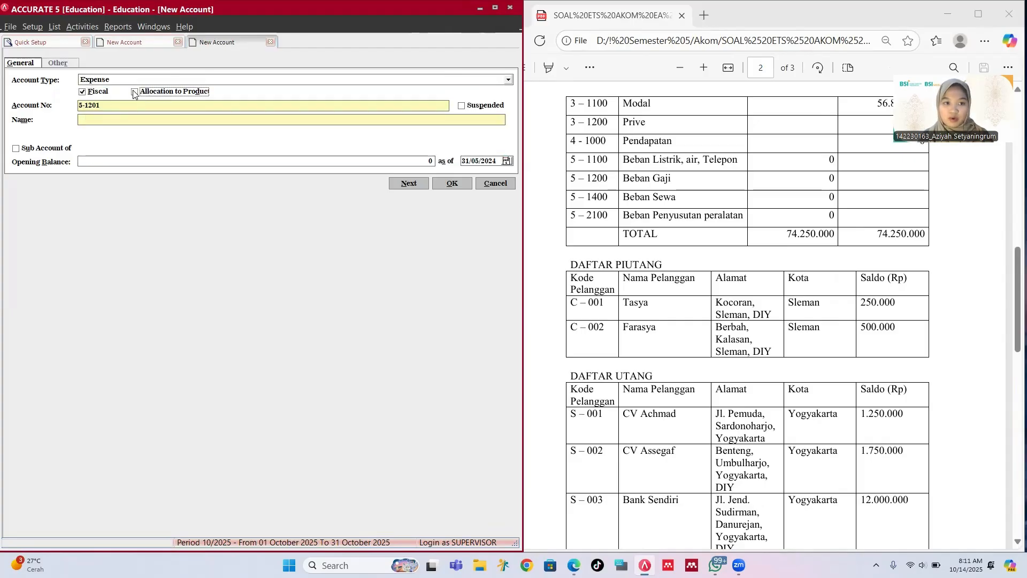
{"action": "key", "text": "Tab"}
{"action": "type", "text": "5"}
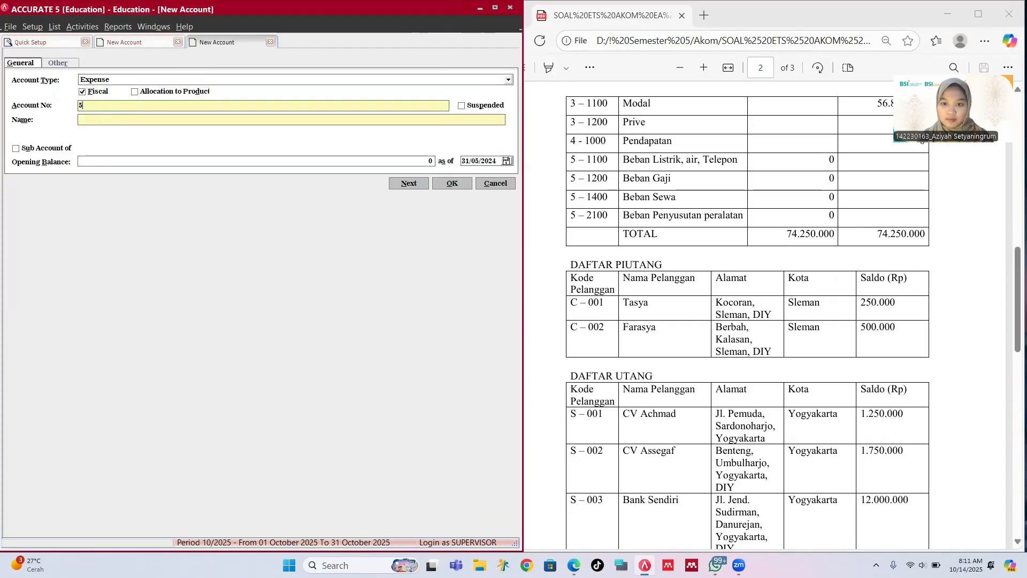
{"action": "type", "text": "-1"}
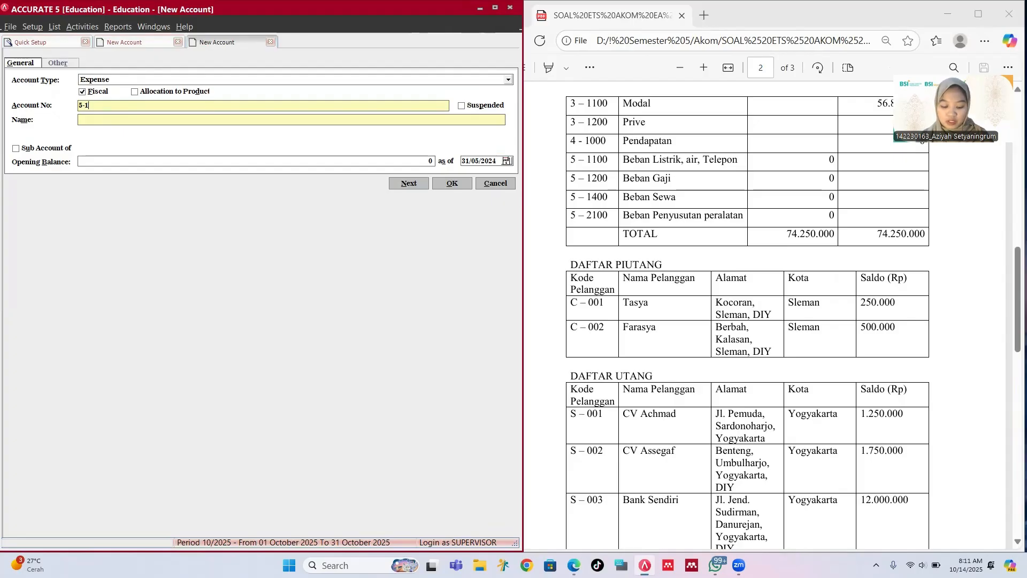
{"action": "type", "text": "400"}
{"action": "key", "text": "Tab"}
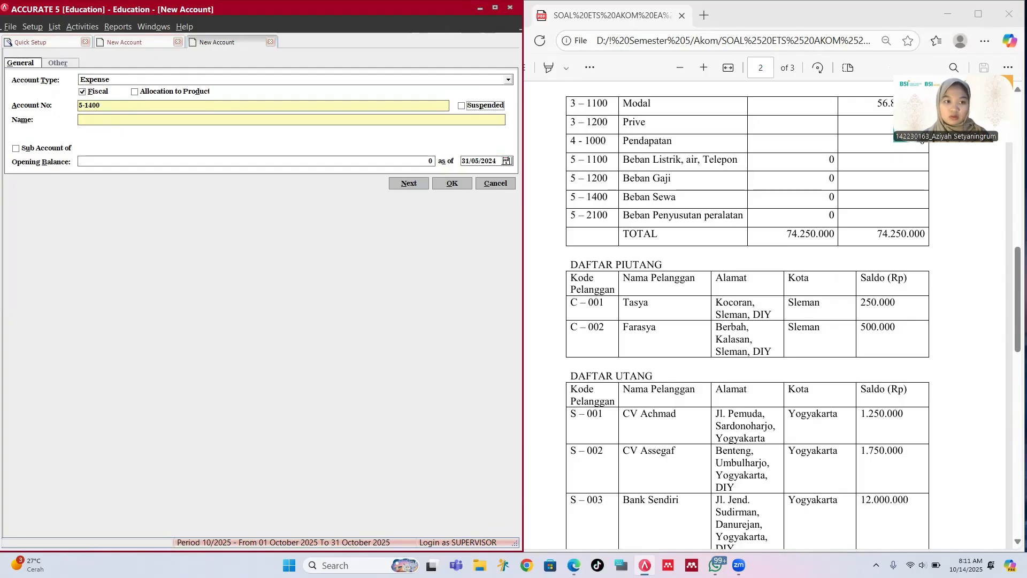
{"action": "key", "text": "Tab"}
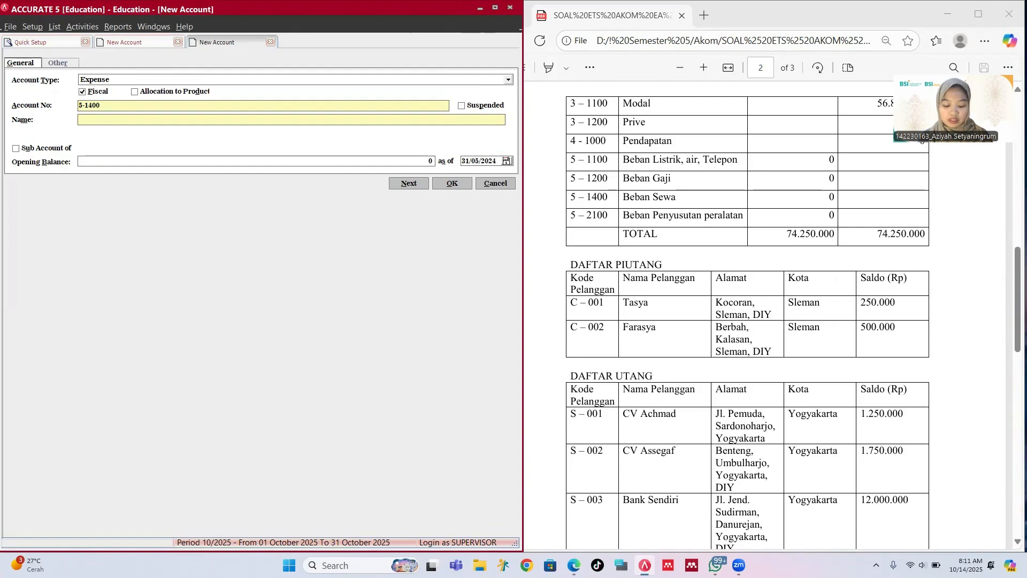
{"action": "type", "text": "Ren"}
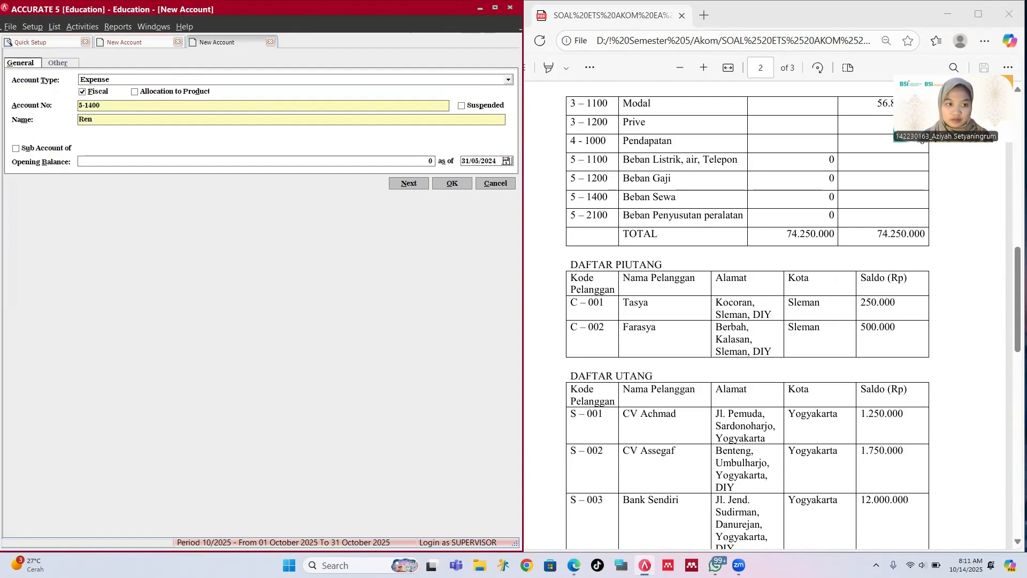
{"action": "type", "text": "t Expens"}
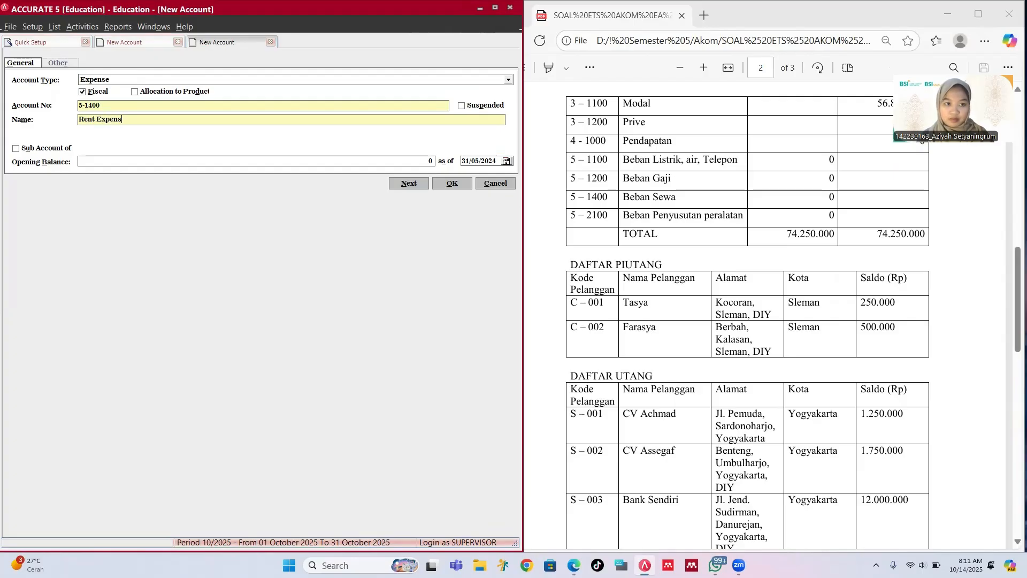
{"action": "type", "text": "e"}
{"action": "key", "text": "Tab"}
{"action": "key", "text": "Tab"}
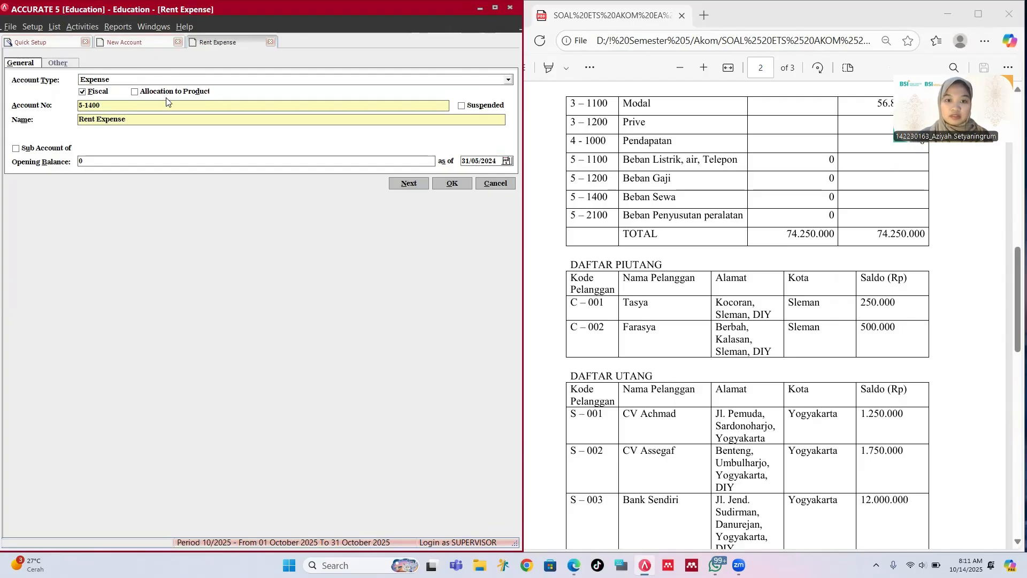
{"action": "left_click", "coordinate": [451, 183]}
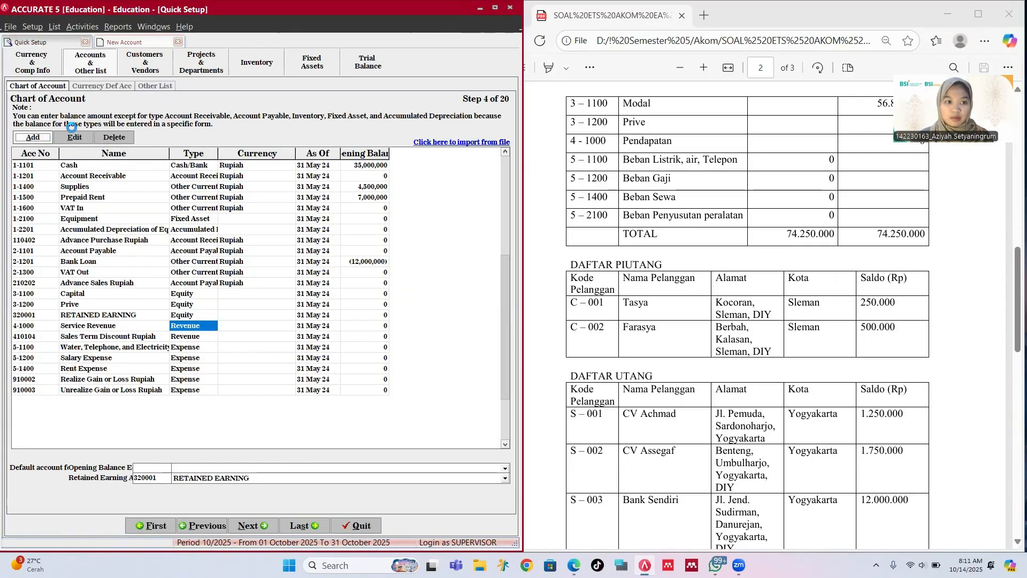
{"action": "type", "text": "Exp"}
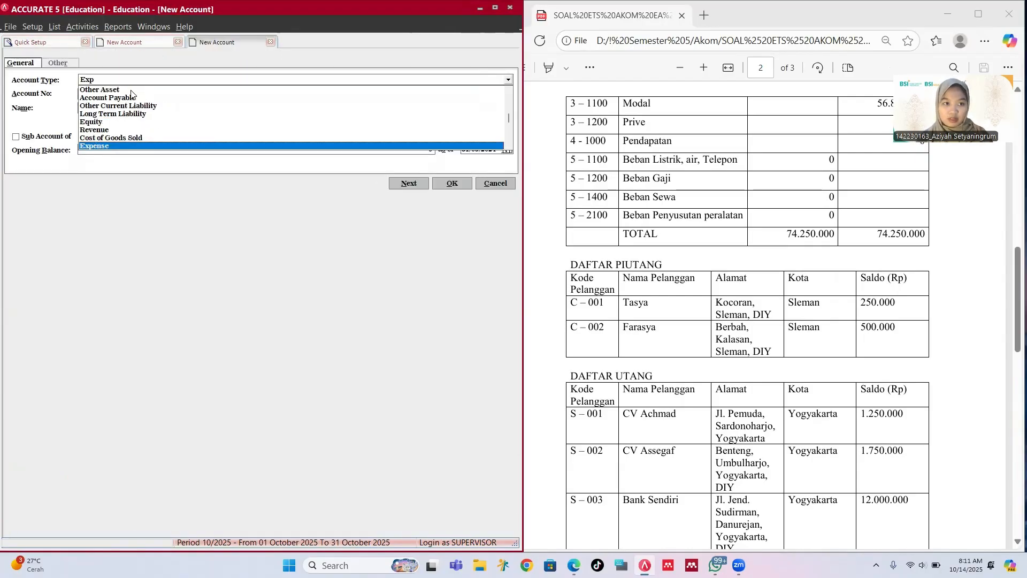
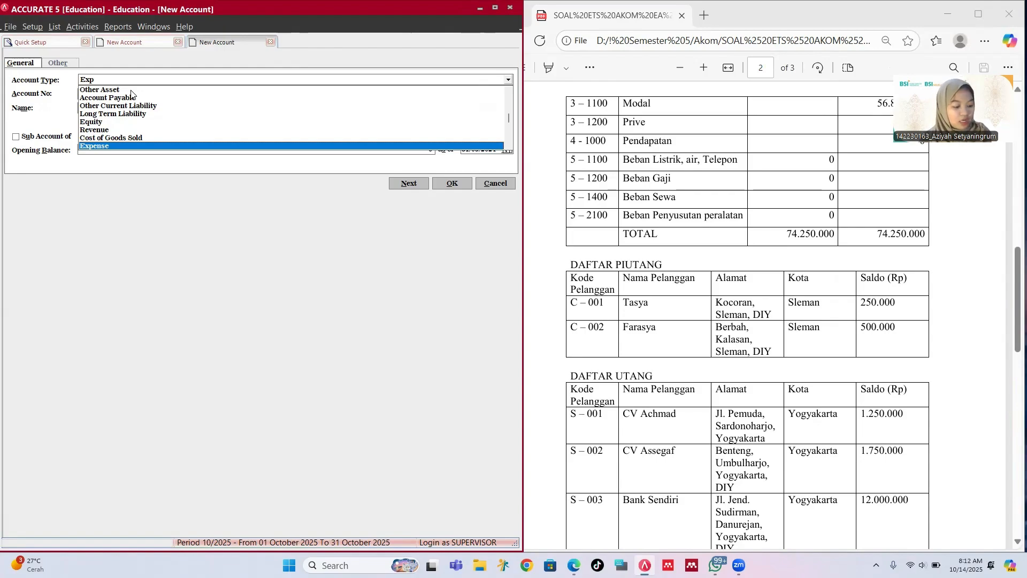
Step: Create Expense account 5-2100 'Depreciation of Equipment' with zero opening balance
{"action": "key", "text": "Return"}
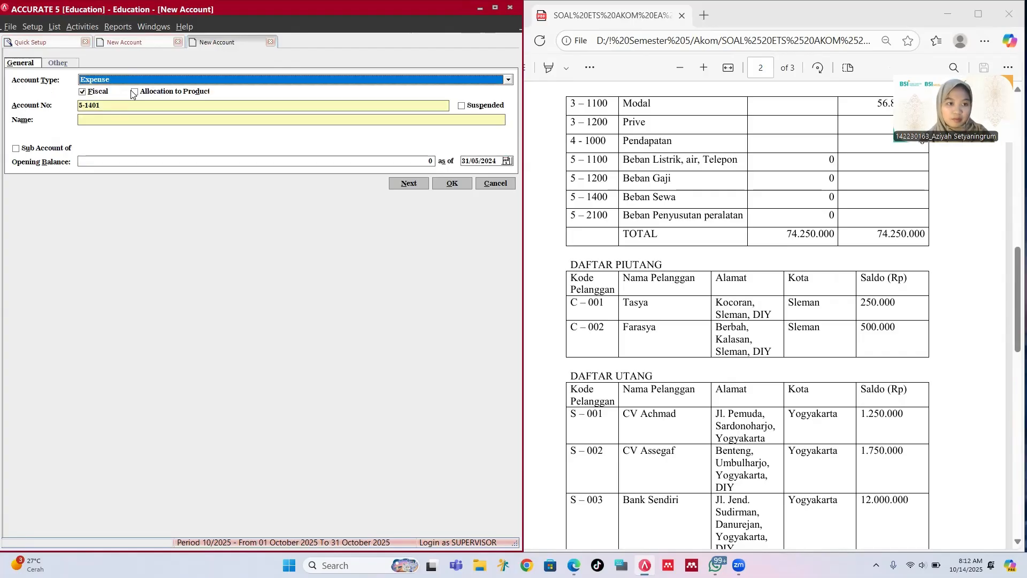
{"action": "key", "text": "Tab"}
{"action": "key", "text": "Tab"}
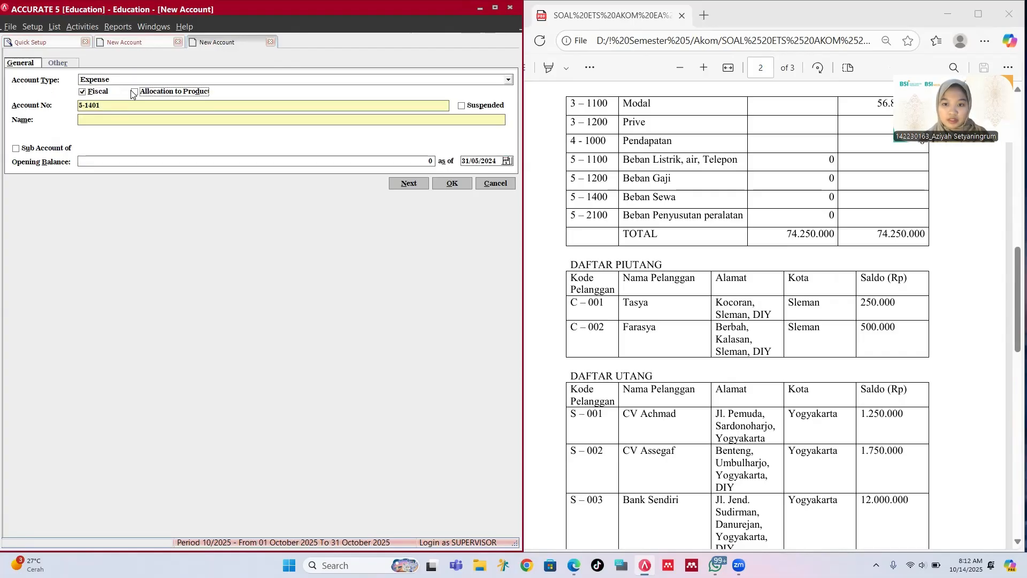
{"action": "scroll", "coordinate": [627, 190], "scroll_direction": "down", "scroll_amount": 2}
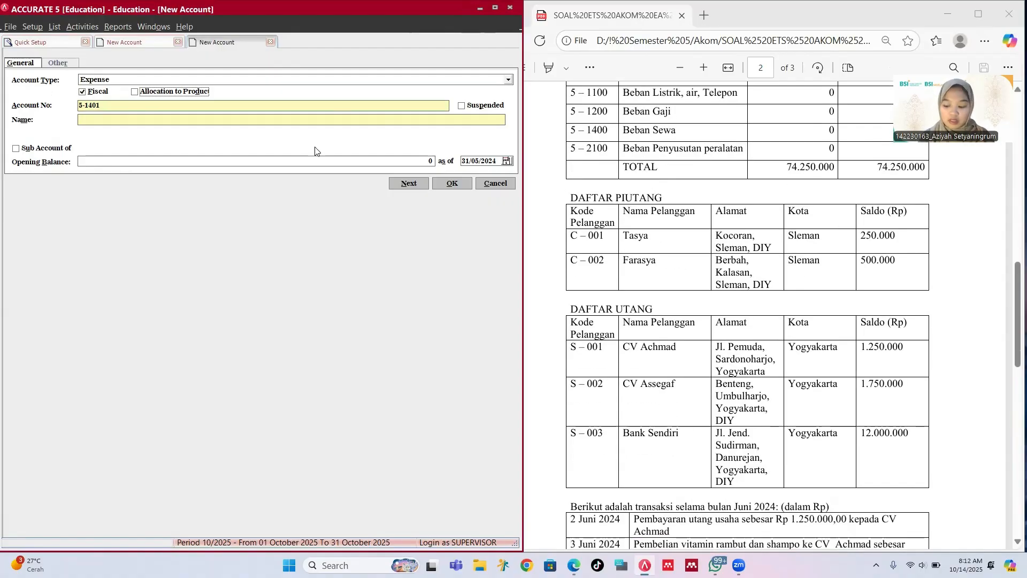
{"action": "key", "text": "Tab"}
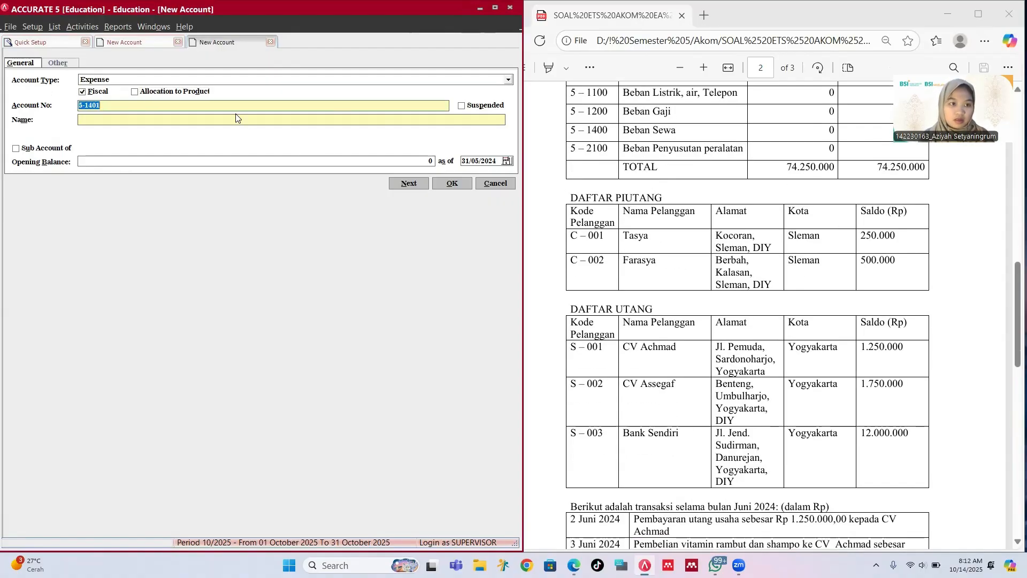
{"action": "type", "text": "5"}
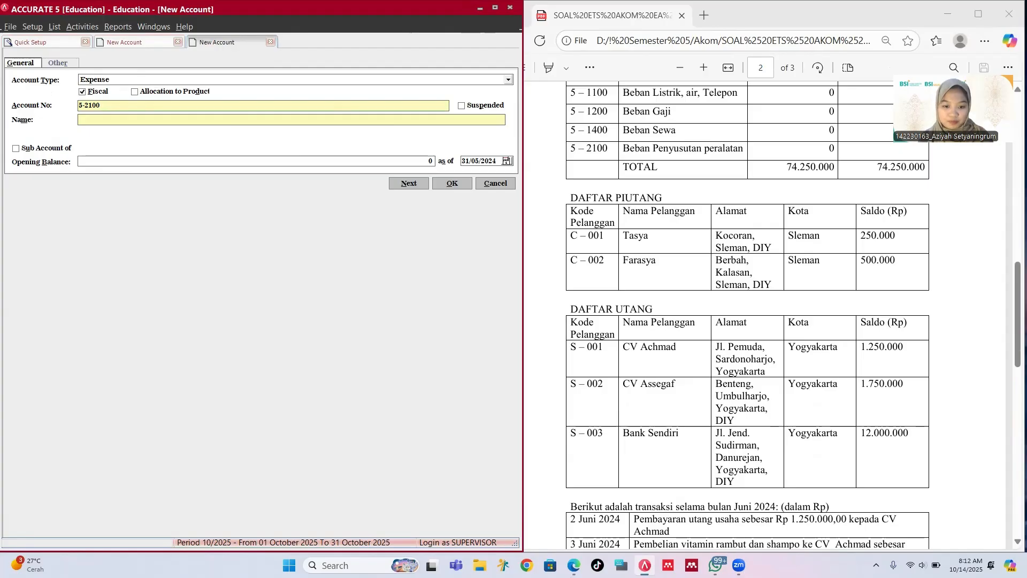
{"action": "key", "text": "Tab"}
{"action": "key", "text": "Tab"}
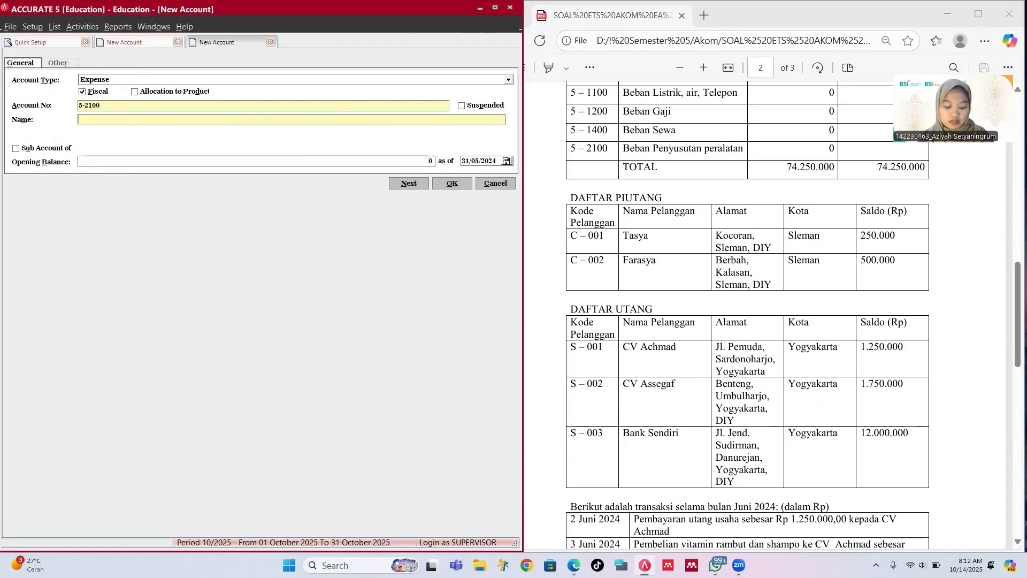
{"action": "type", "text": "Deprecita"}
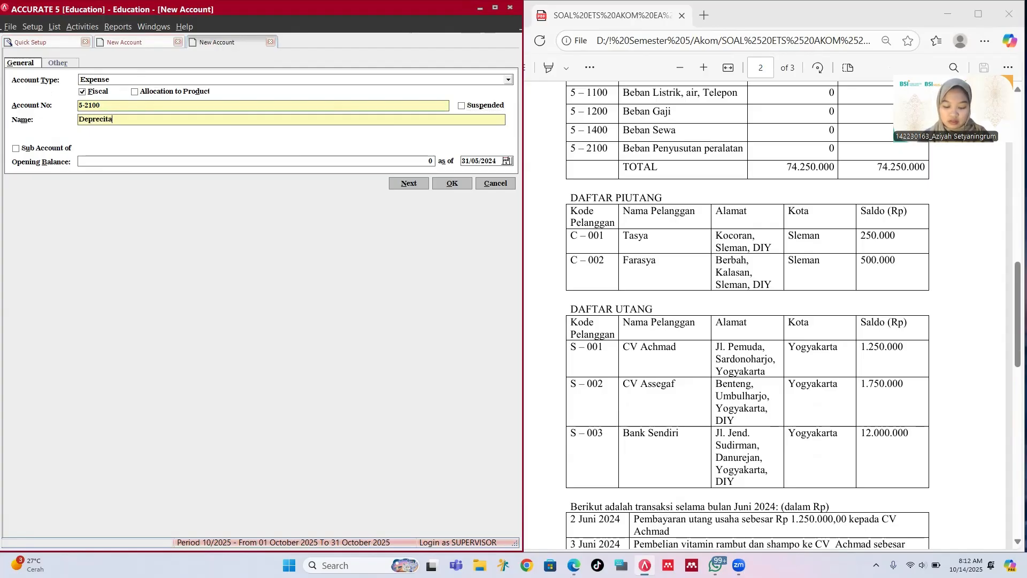
{"action": "key", "text": "BackSpace"}
{"action": "key", "text": "BackSpace"}
{"action": "type", "text": "a"}
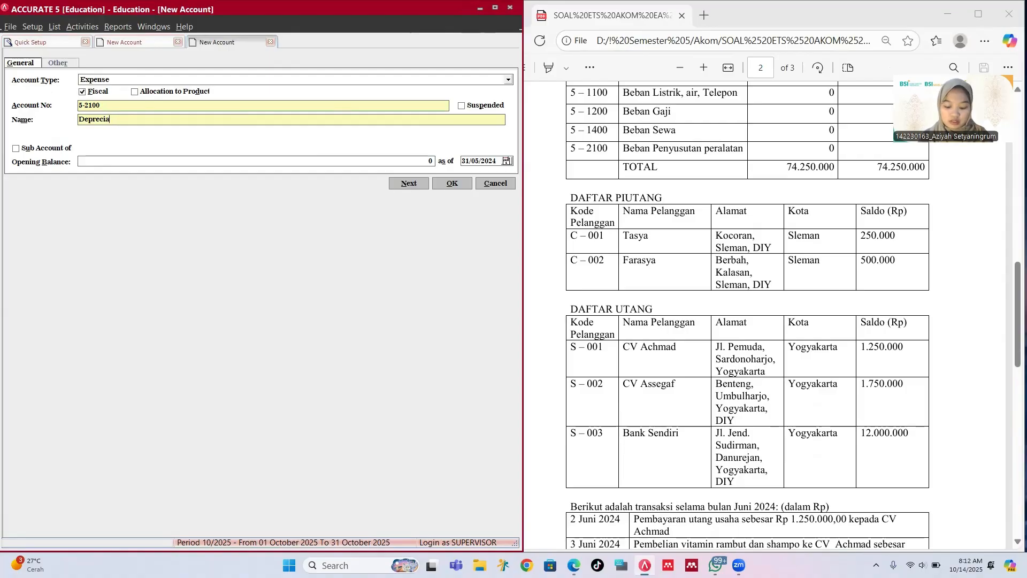
{"action": "type", "text": "tion o"}
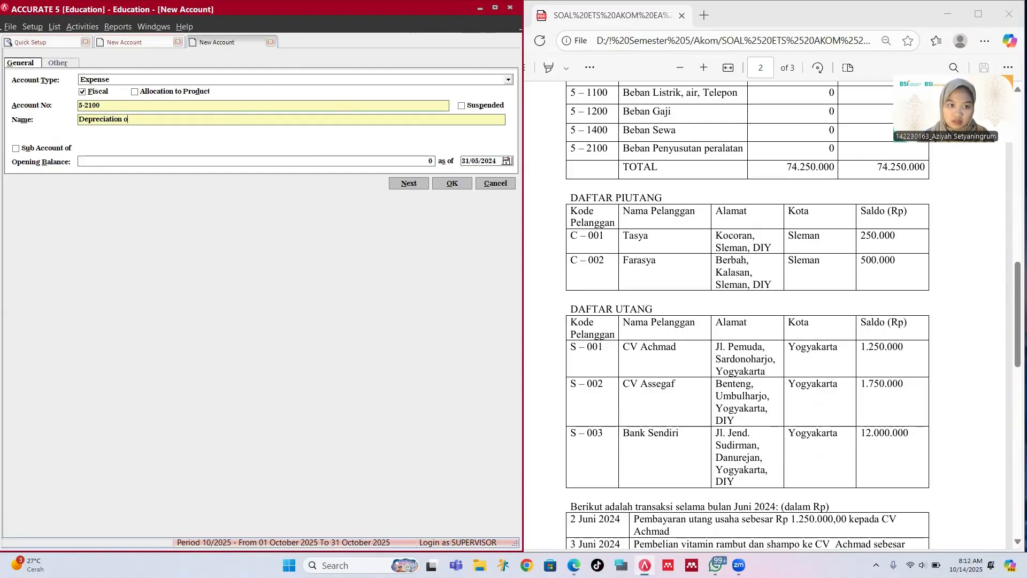
{"action": "type", "text": "f Equi"}
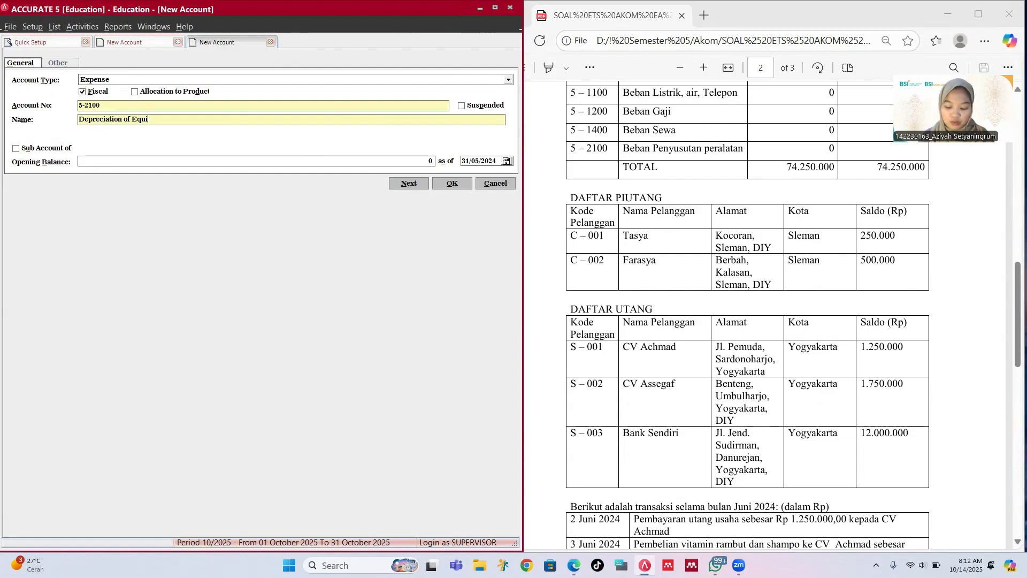
{"action": "type", "text": "pment"}
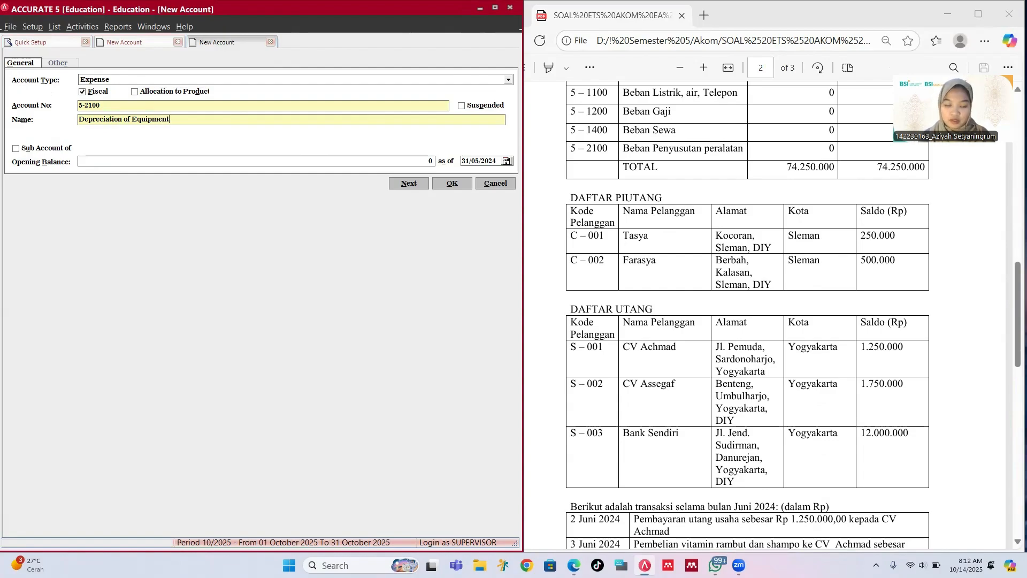
{"action": "key", "text": "Tab"}
{"action": "key", "text": "Tab"}
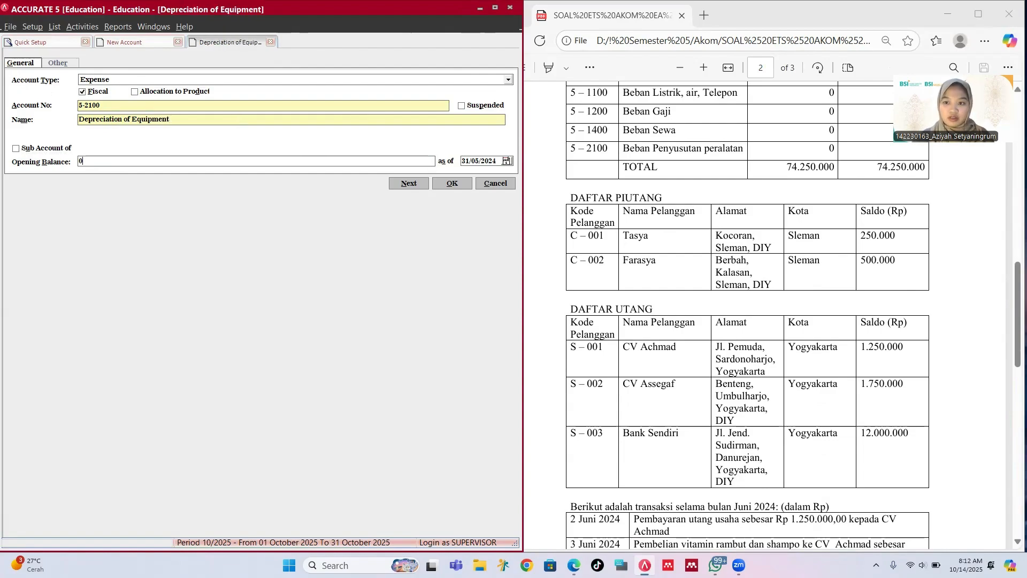
{"action": "left_click", "coordinate": [452, 183]}
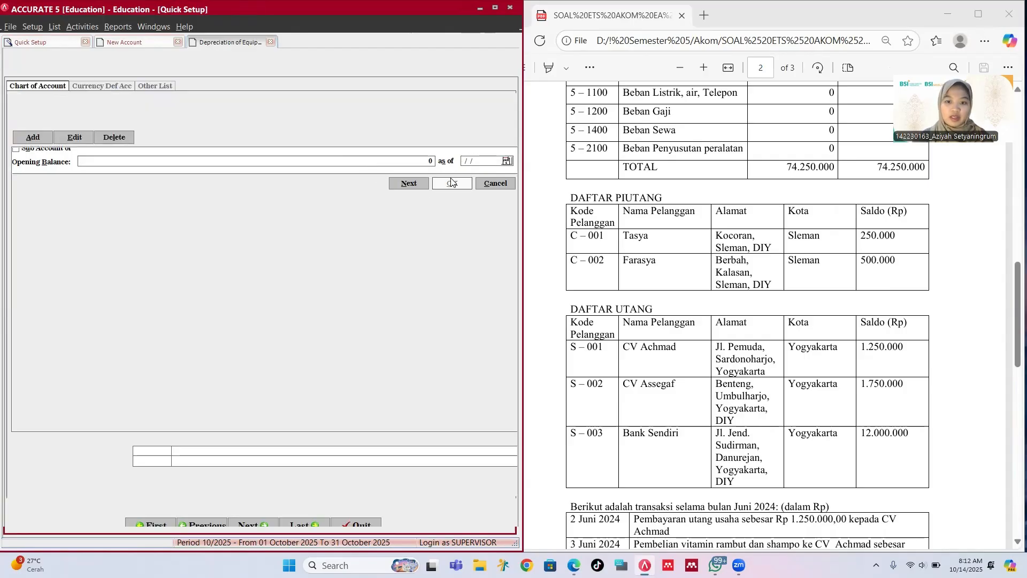
Step: Set 3-1100 Capital as the default opening balance equity account
{"action": "scroll", "coordinate": [630, 207], "scroll_direction": "up", "scroll_amount": 1}
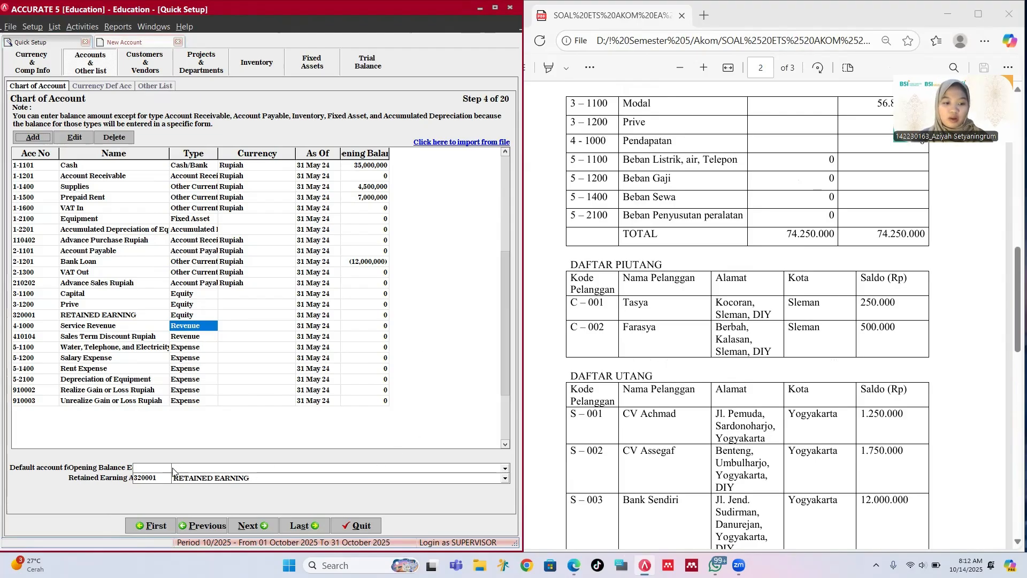
{"action": "left_click", "coordinate": [158, 473]}
{"action": "left_click", "coordinate": [158, 468]}
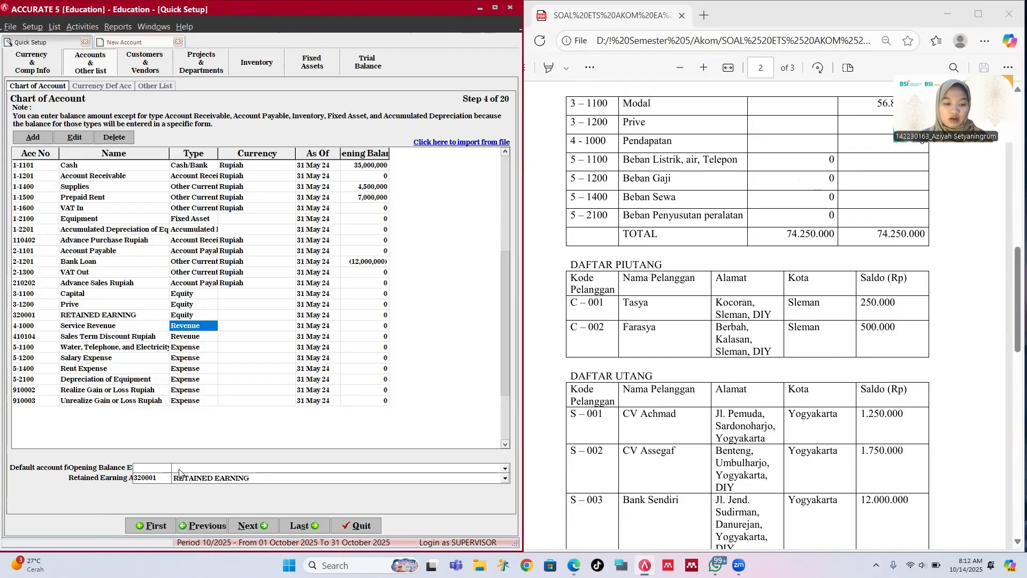
{"action": "left_click", "coordinate": [179, 473]}
{"action": "left_click", "coordinate": [186, 482]}
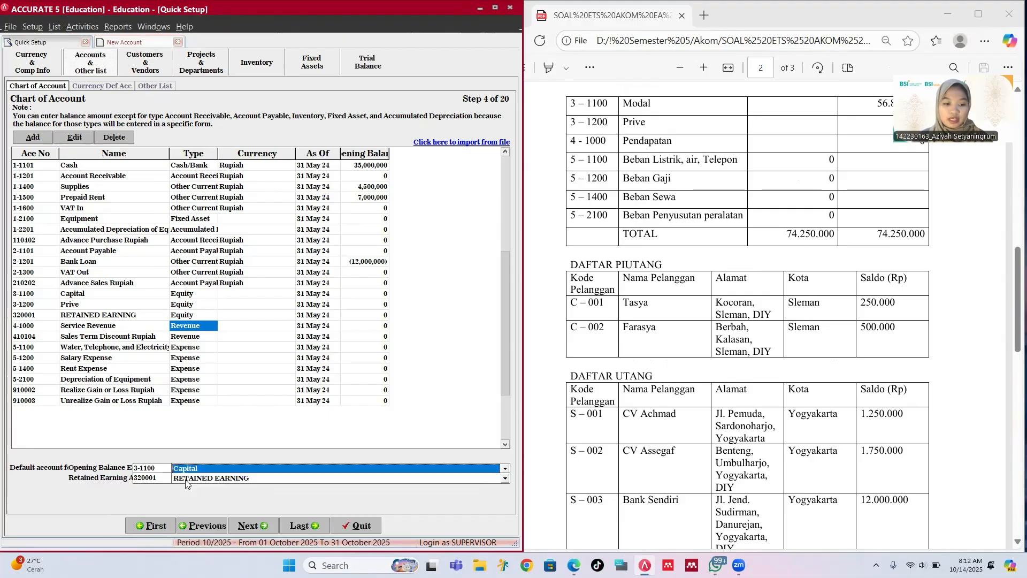
Step: Advance the quick setup past currency, terms and customer type defaults to the customer list
{"action": "left_click", "coordinate": [256, 527]}
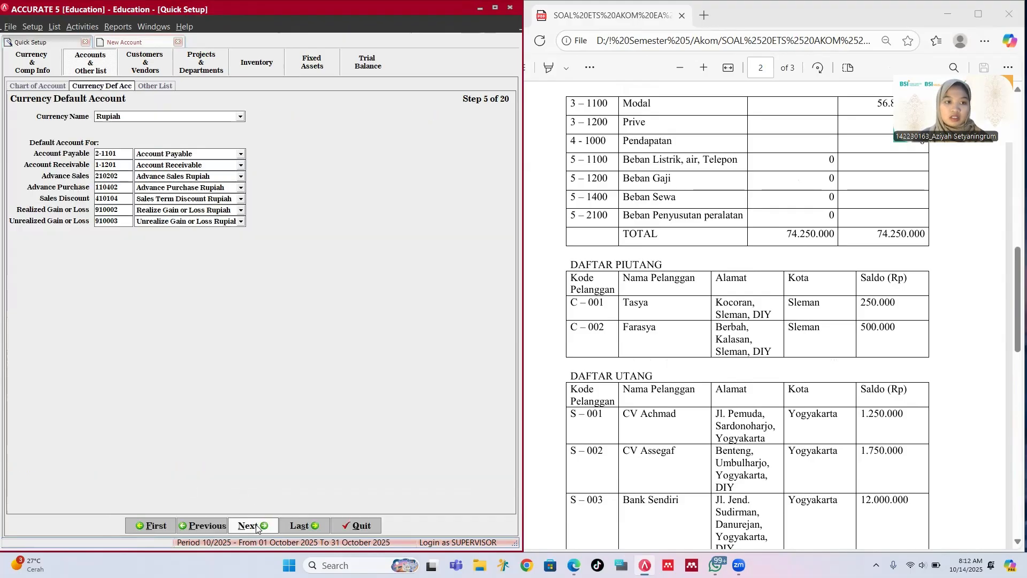
{"action": "left_click", "coordinate": [256, 526]}
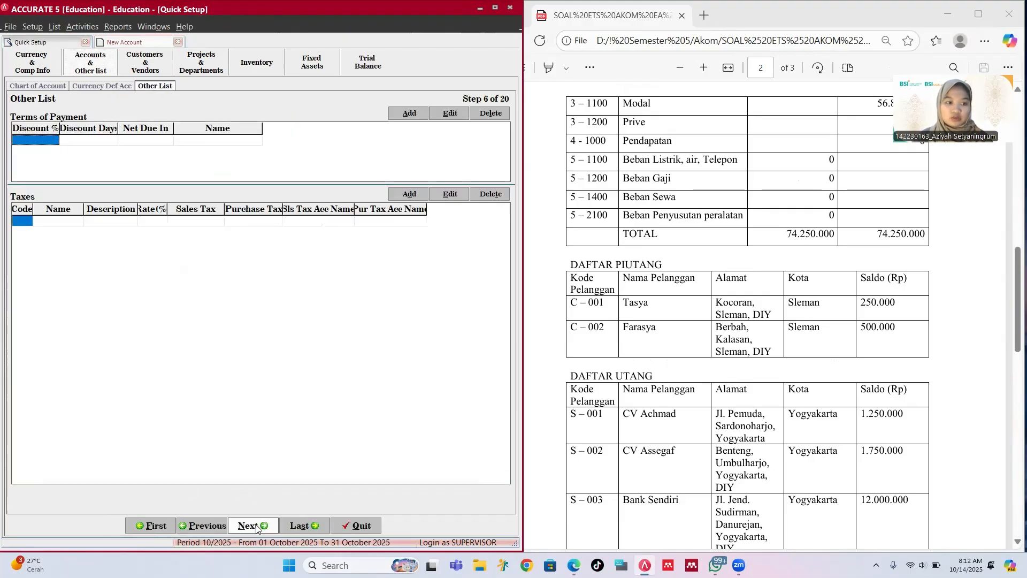
{"action": "left_click", "coordinate": [255, 527]}
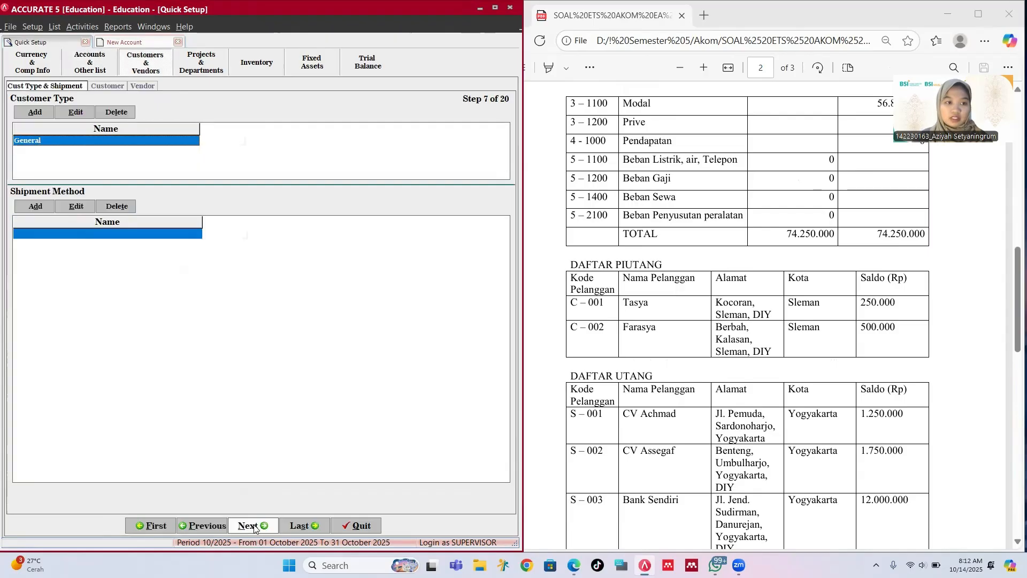
{"action": "scroll", "coordinate": [739, 325], "scroll_direction": "down", "scroll_amount": 3}
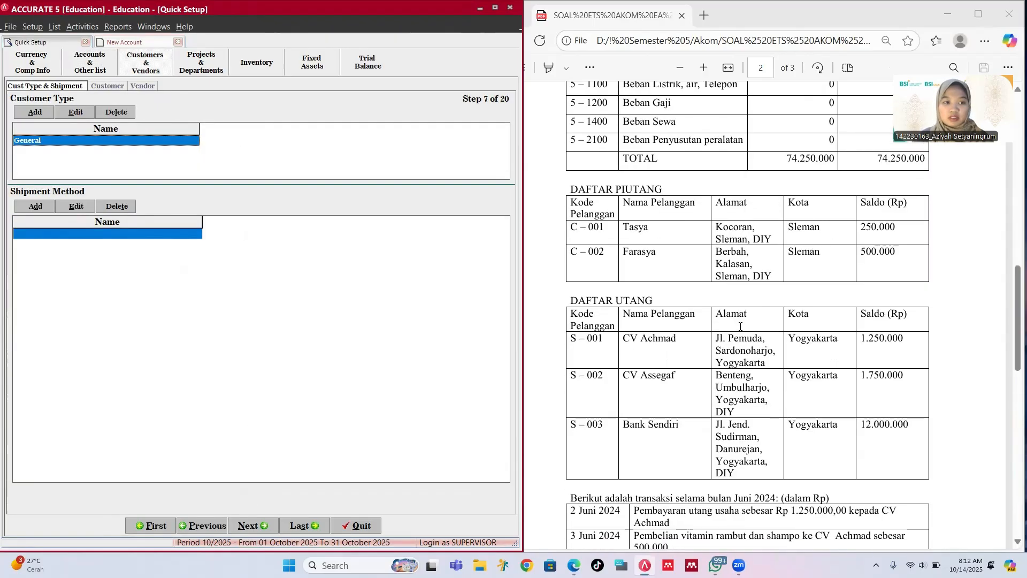
{"action": "scroll", "coordinate": [740, 327], "scroll_direction": "down", "scroll_amount": 7}
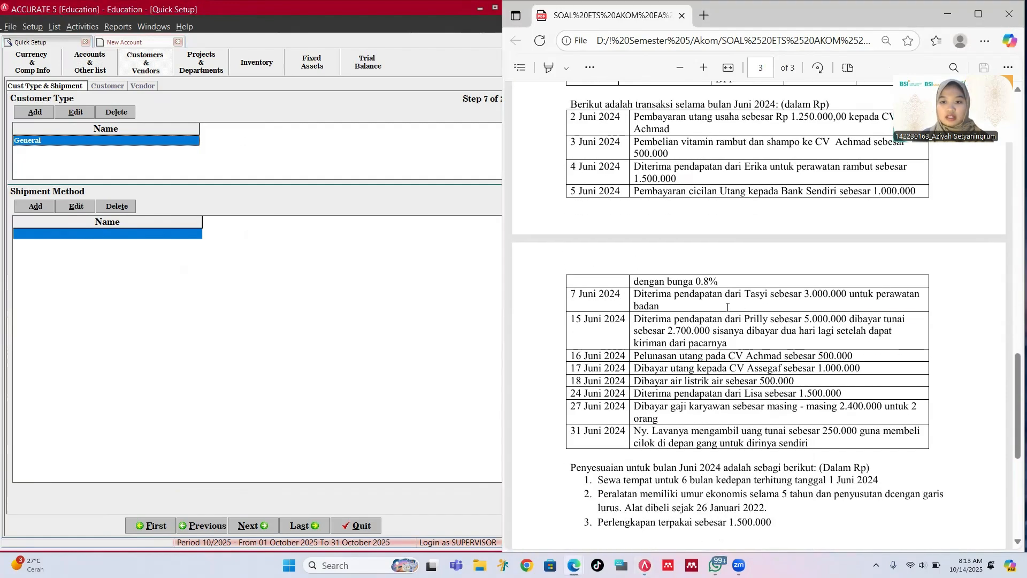
{"action": "scroll", "coordinate": [720, 302], "scroll_direction": "up", "scroll_amount": 8}
{"action": "scroll", "coordinate": [728, 307], "scroll_direction": "up", "scroll_amount": 2}
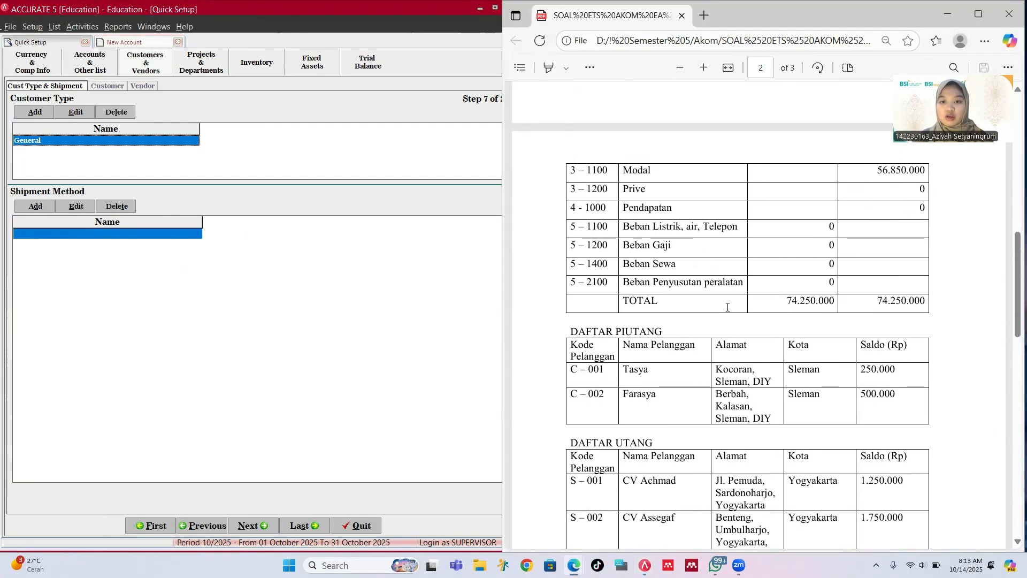
{"action": "scroll", "coordinate": [729, 306], "scroll_direction": "down", "scroll_amount": 2}
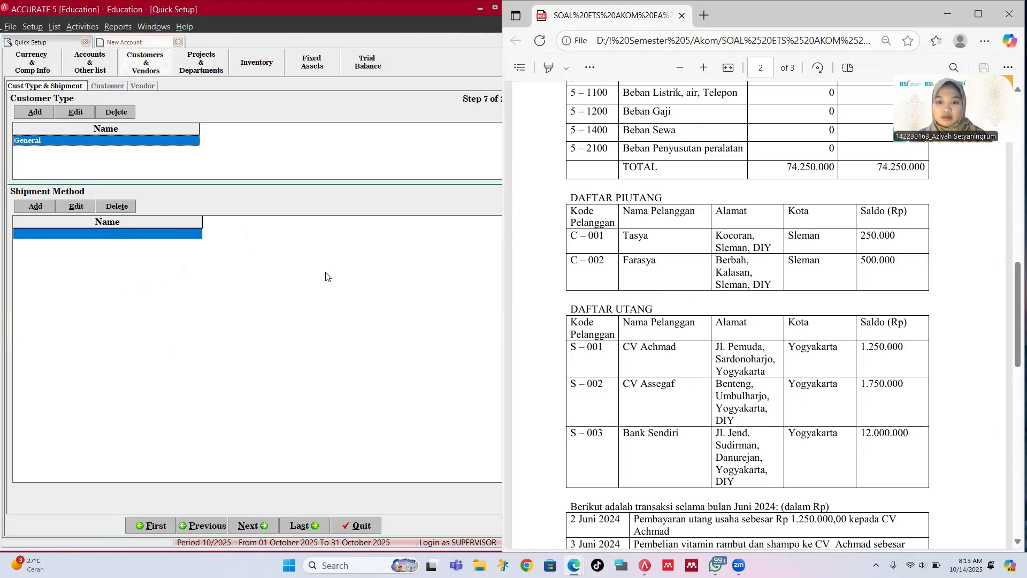
{"action": "left_click", "coordinate": [261, 524]}
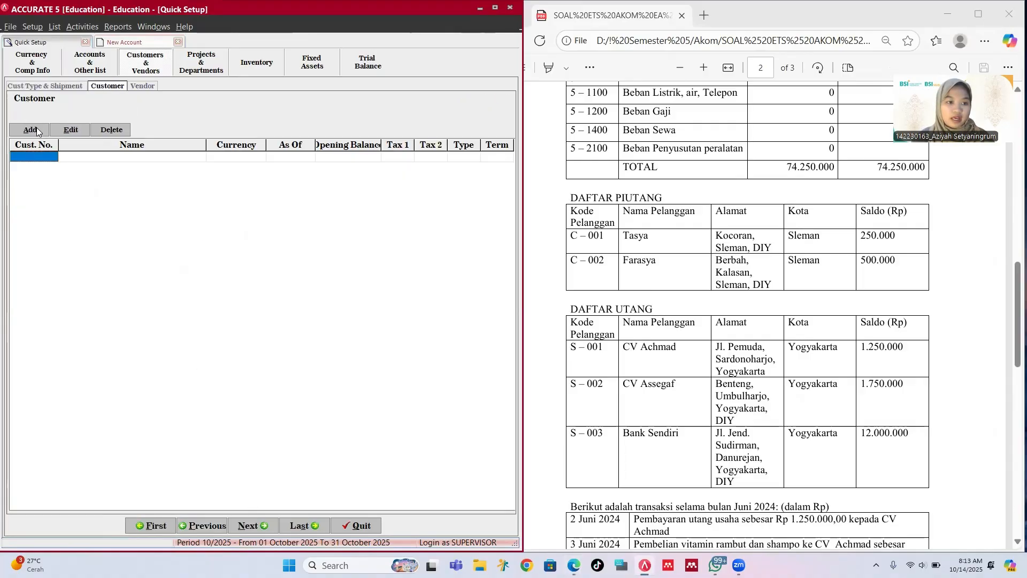
Step: Create customer C-001 with the customer's name, street address and city Sleman
{"action": "left_click", "coordinate": [30, 130]}
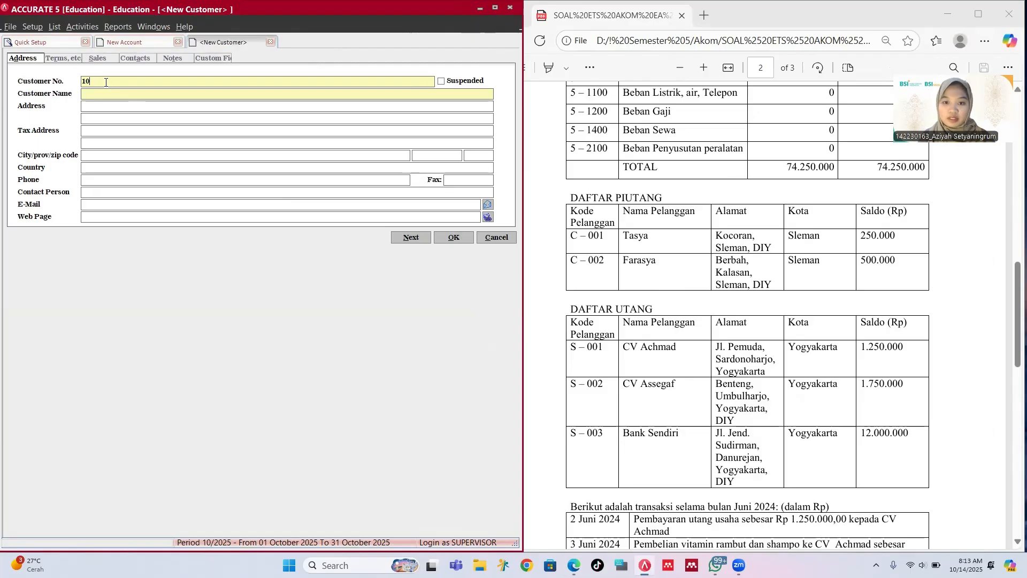
{"action": "key", "text": "BackSpace"}
{"action": "key", "text": "BackSpace"}
{"action": "type", "text": "C-00"}
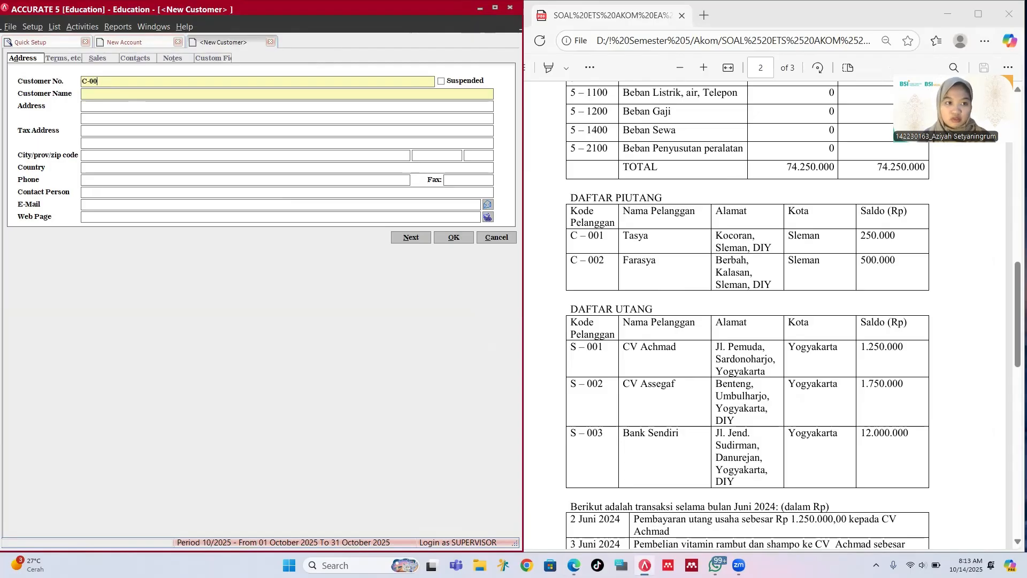
{"action": "key", "text": "Tab"}
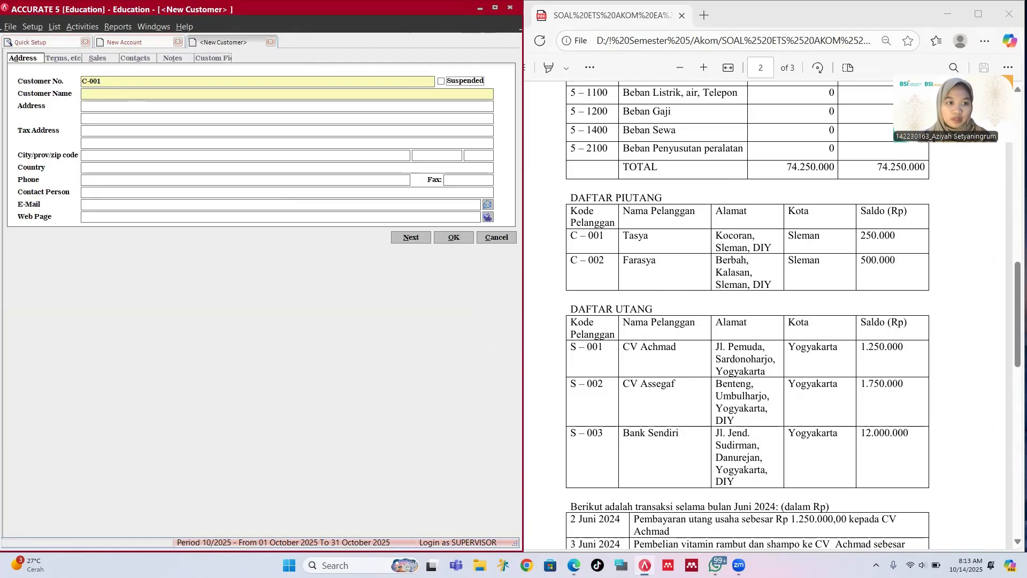
{"action": "key", "text": "Tab"}
{"action": "type", "text": "Tas"}
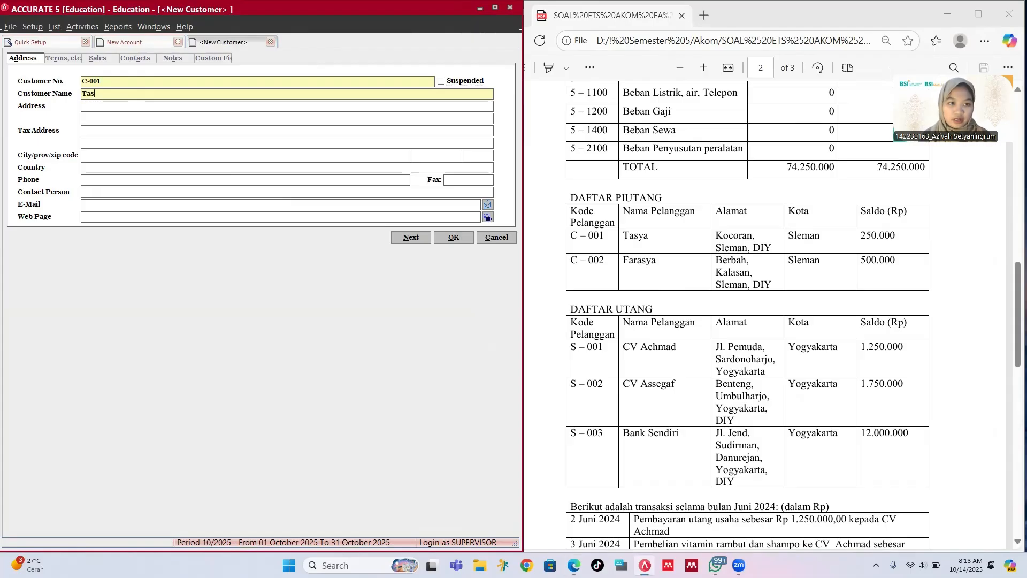
{"action": "type", "text": "ya"}
{"action": "key", "text": "Tab"}
{"action": "type", "text": "Ko"}
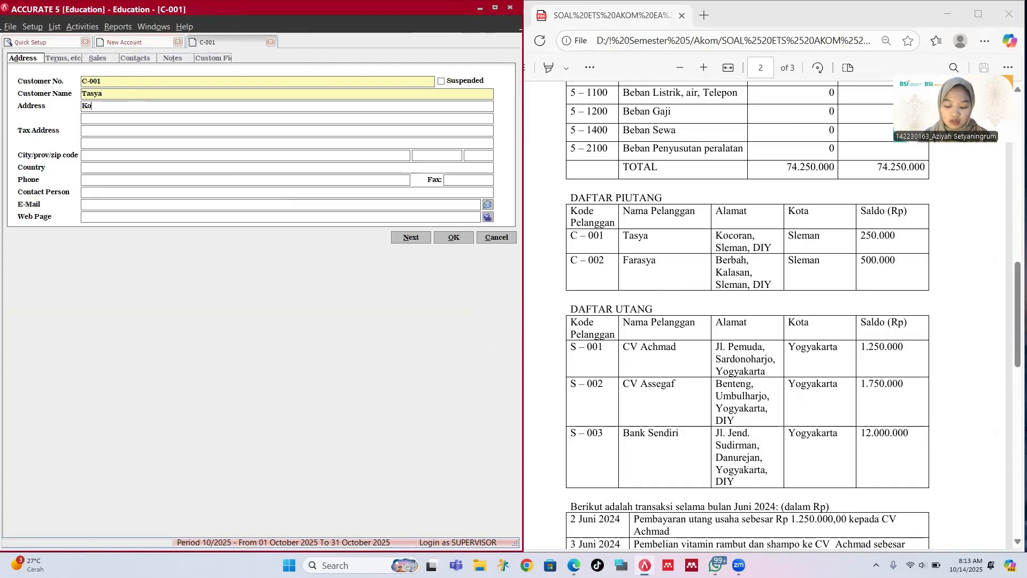
{"action": "type", "text": "coran"}
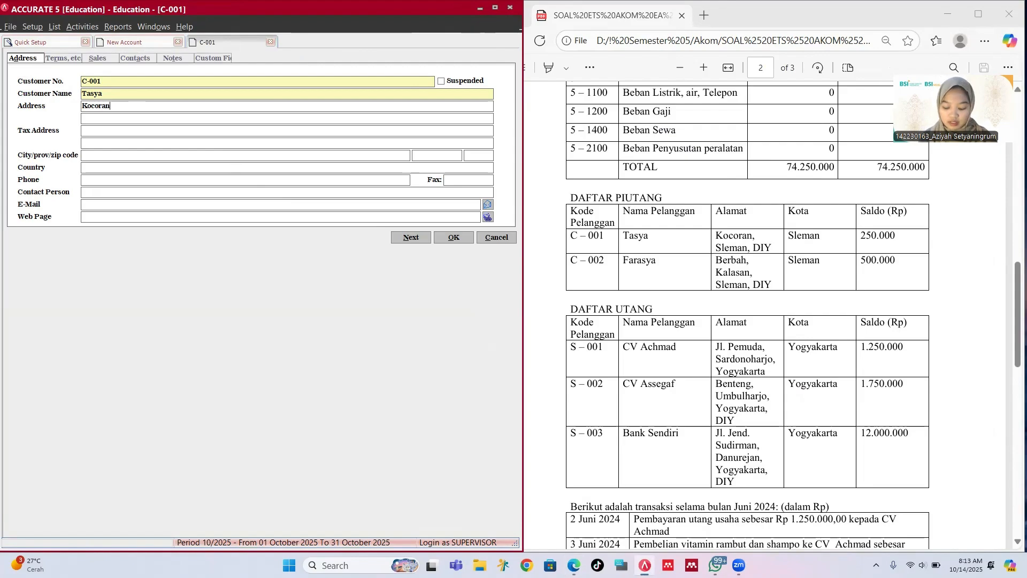
{"action": "type", "text": ", Sleman"}
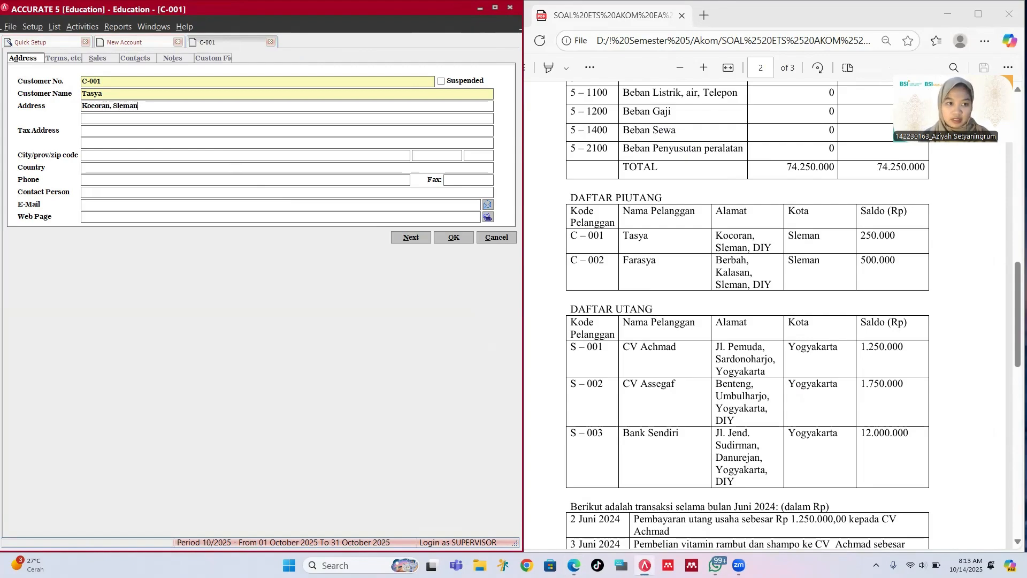
{"action": "type", "text": ", DIY"}
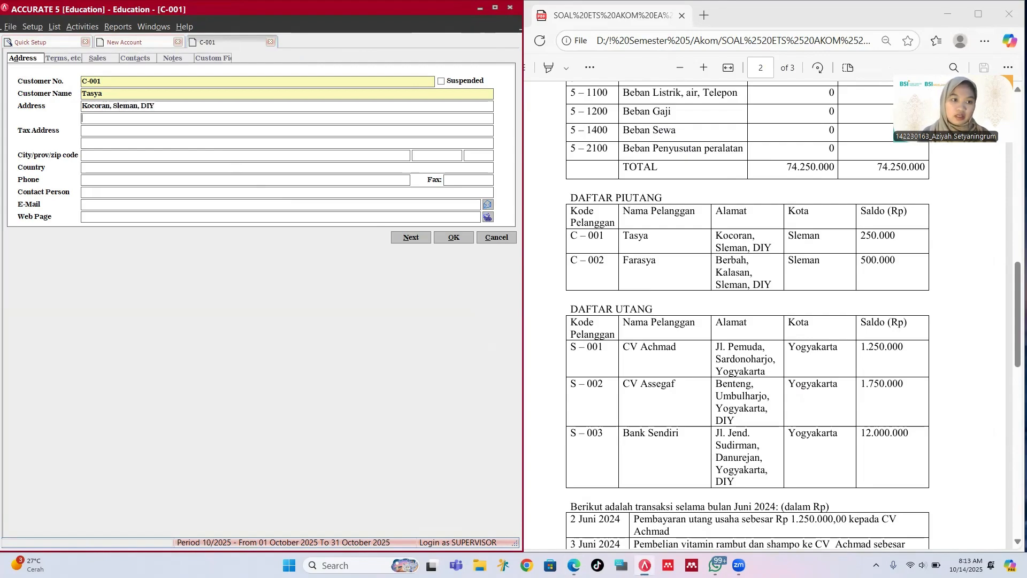
{"action": "key", "text": "Tab"}
{"action": "key", "text": "Tab"}
{"action": "key", "text": "Tab"}
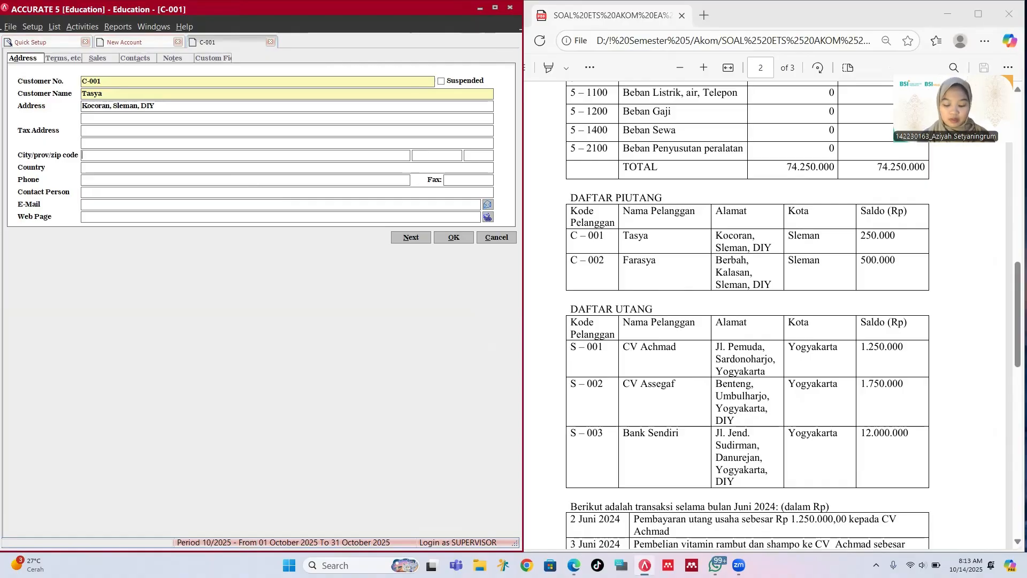
{"action": "type", "text": "Sleman"}
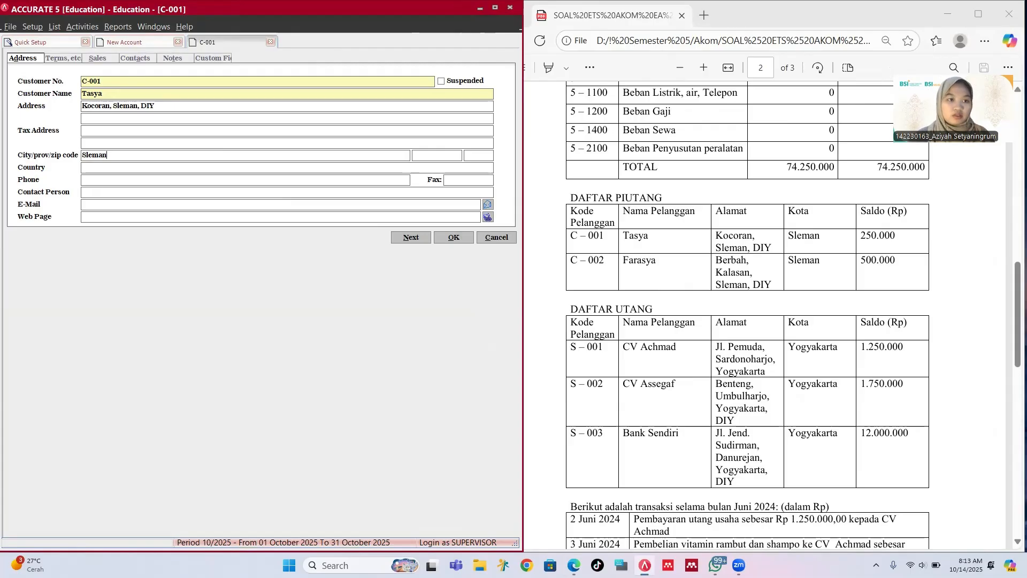
Step: Give customer C-001 a 250,000 opening balance and save it
{"action": "left_click", "coordinate": [59, 63]}
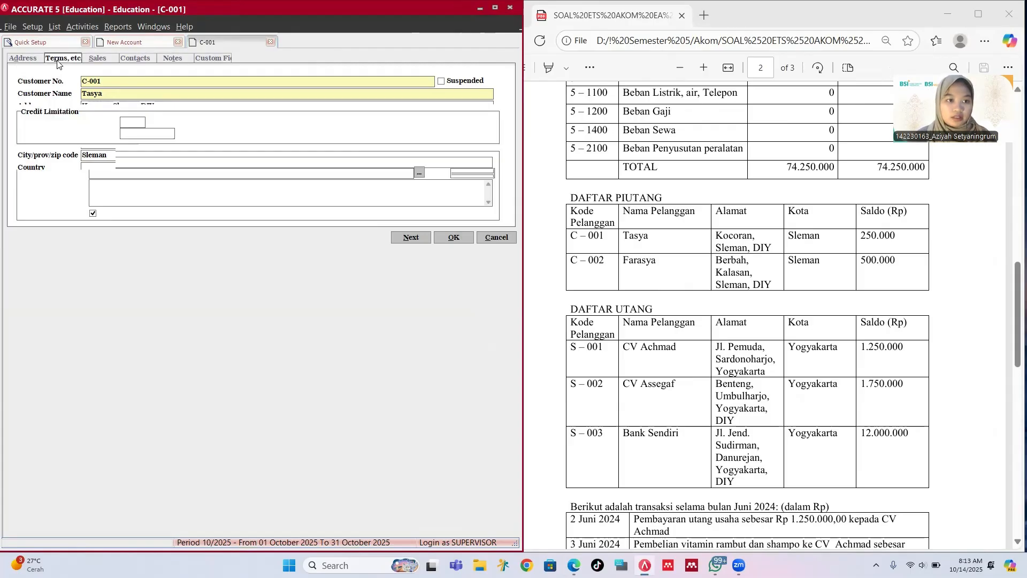
{"action": "left_click", "coordinate": [133, 175]}
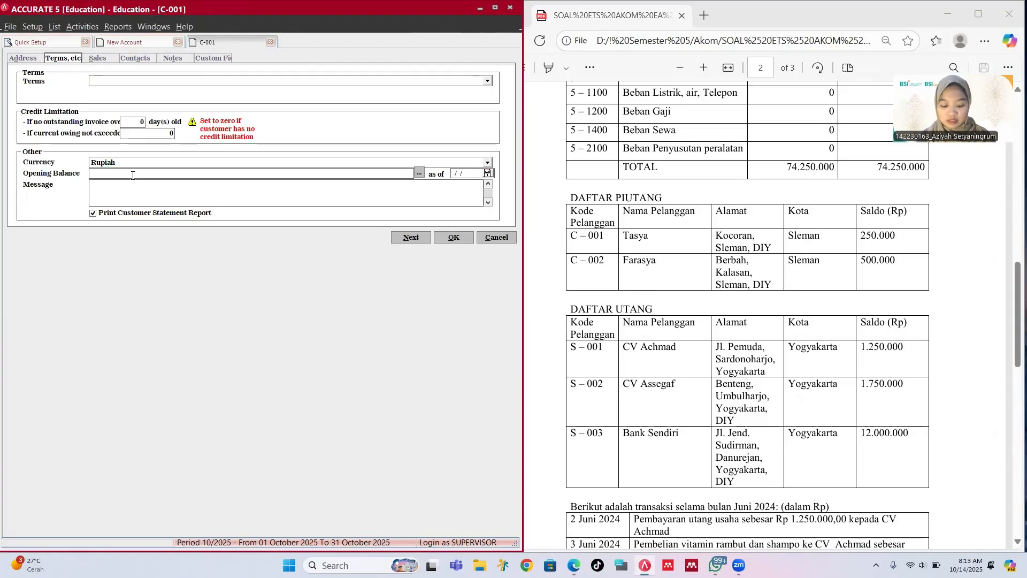
{"action": "type", "text": "2500000"}
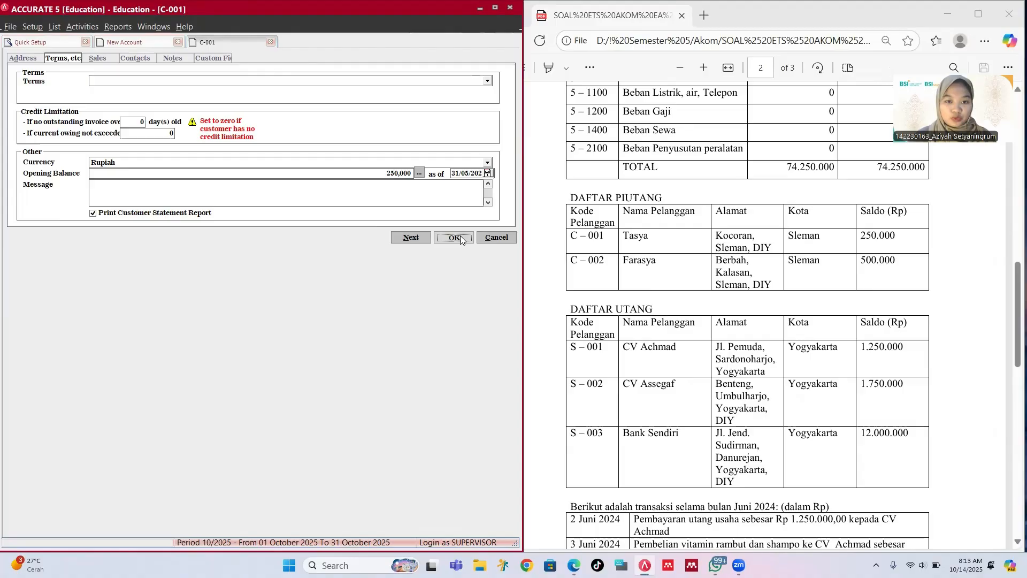
{"action": "left_click", "coordinate": [454, 237]}
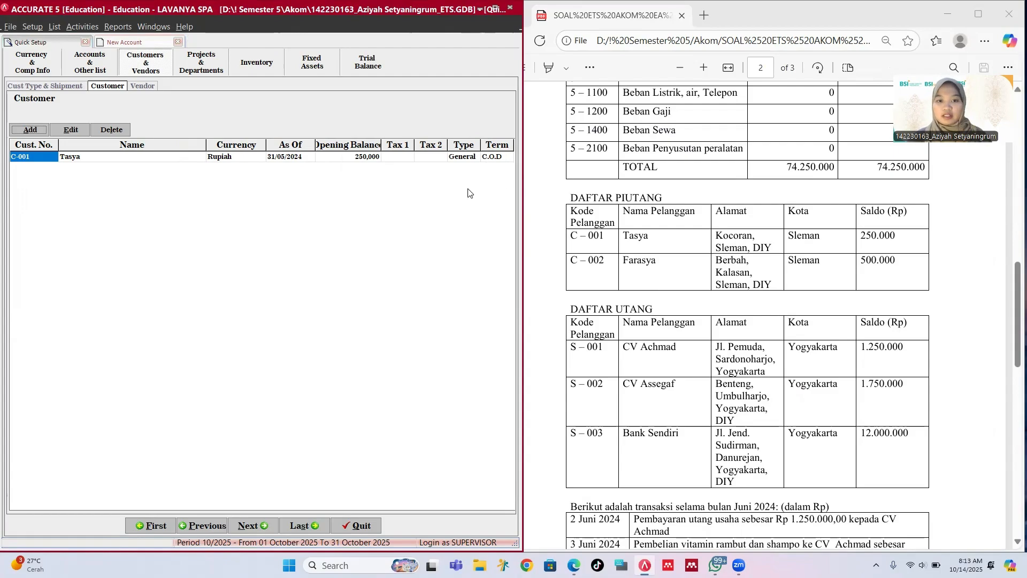
Step: Add customer C-002 with the customer's name, address, city Sleman and a 500,000 opening balance
{"action": "left_click", "coordinate": [32, 131]}
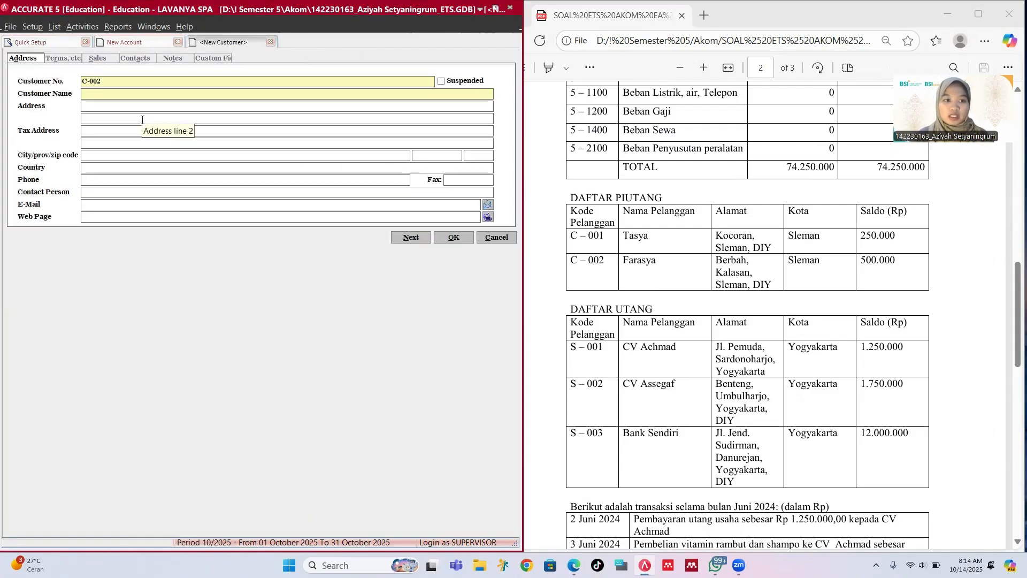
{"action": "type", "text": "Far"}
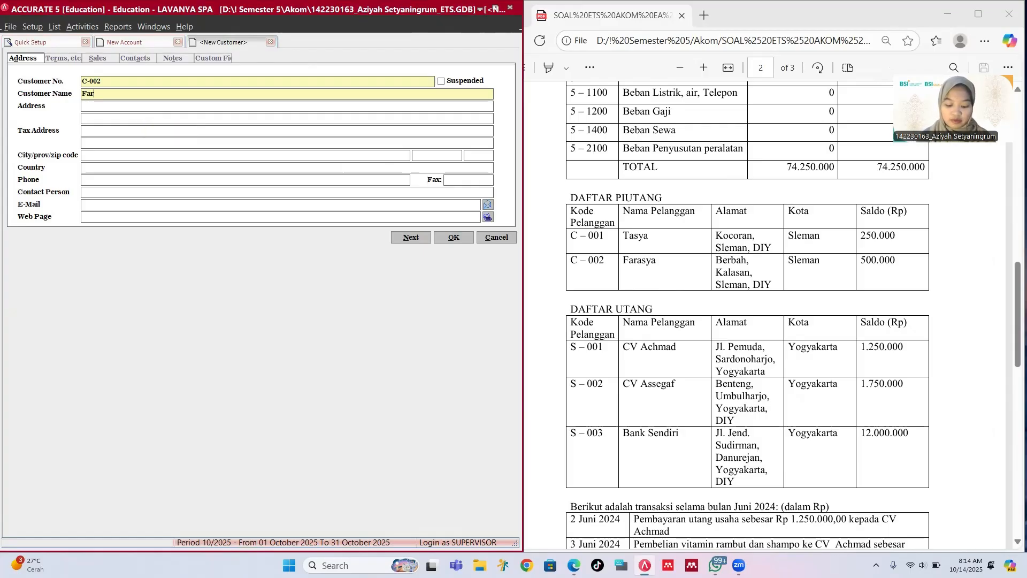
{"action": "type", "text": "asya"}
{"action": "key", "text": "Tab"}
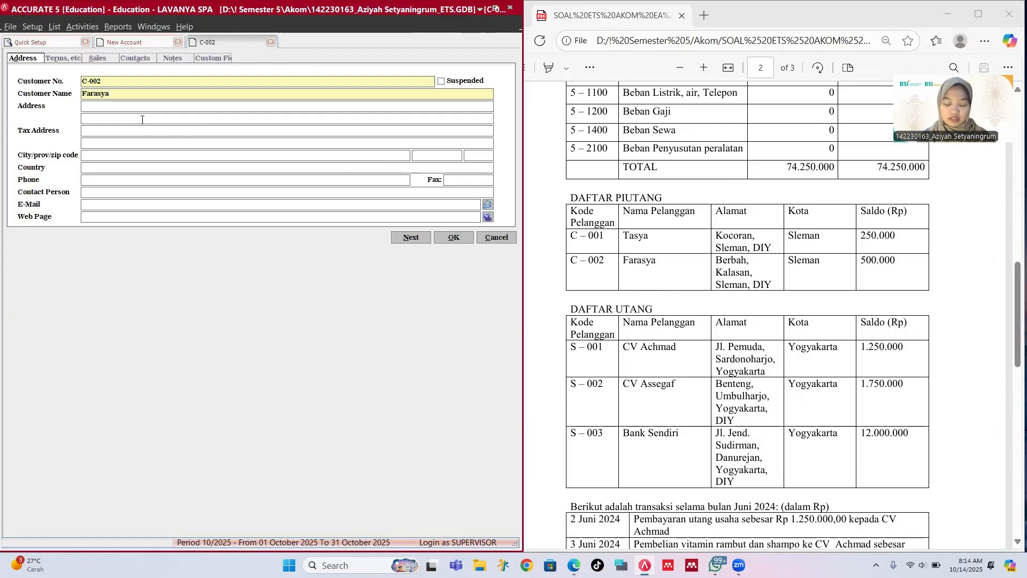
{"action": "type", "text": "Berb"}
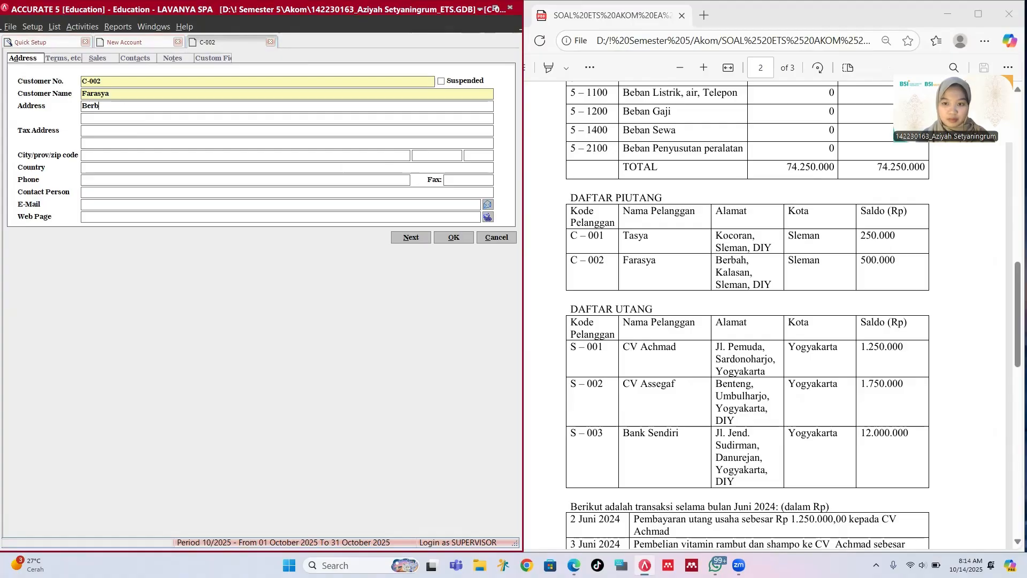
{"action": "type", "text": "ah, Ka"}
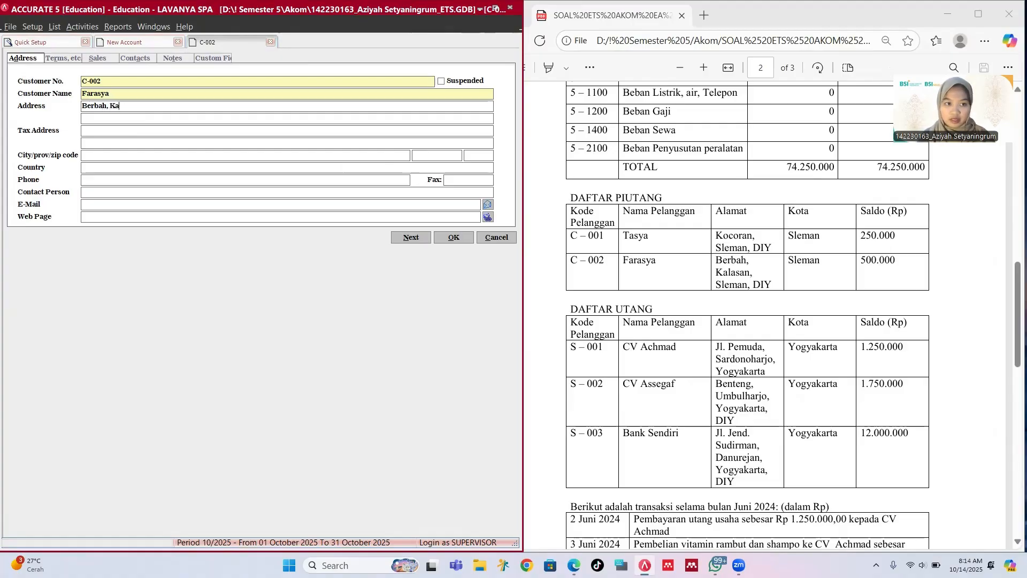
{"action": "type", "text": "lasan, Sle"}
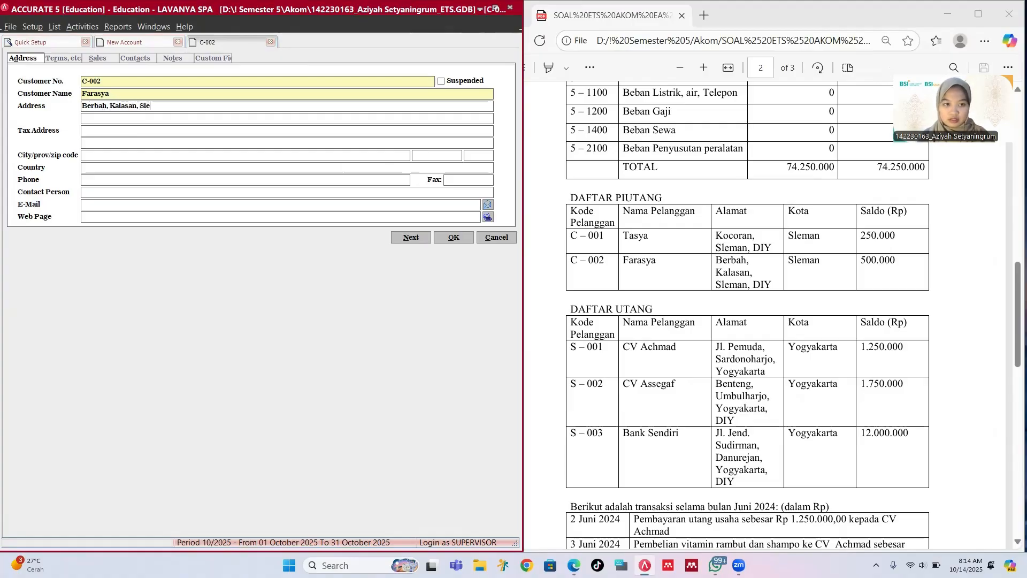
{"action": "type", "text": "man, DIY"}
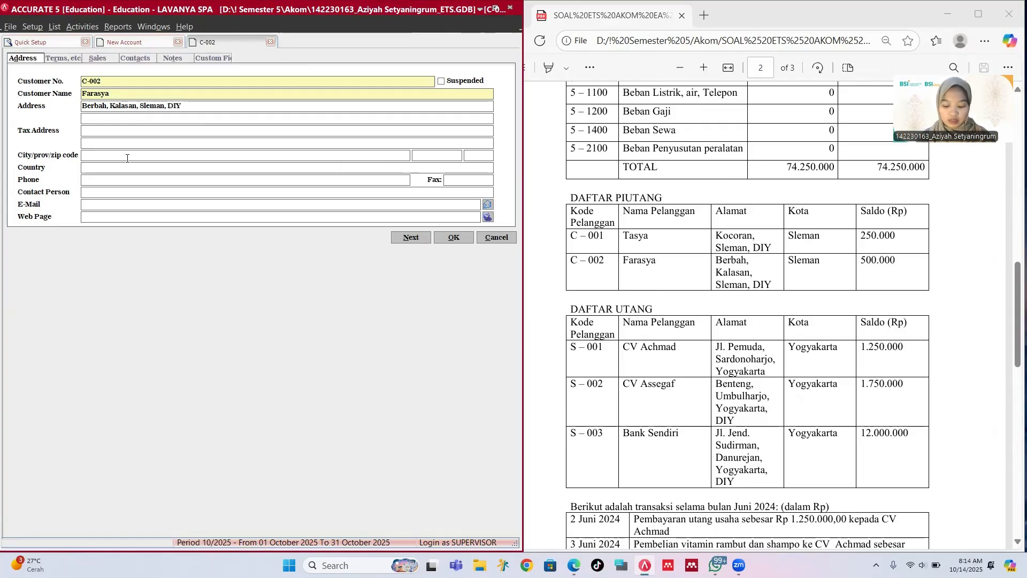
{"action": "type", "text": "Sleman"}
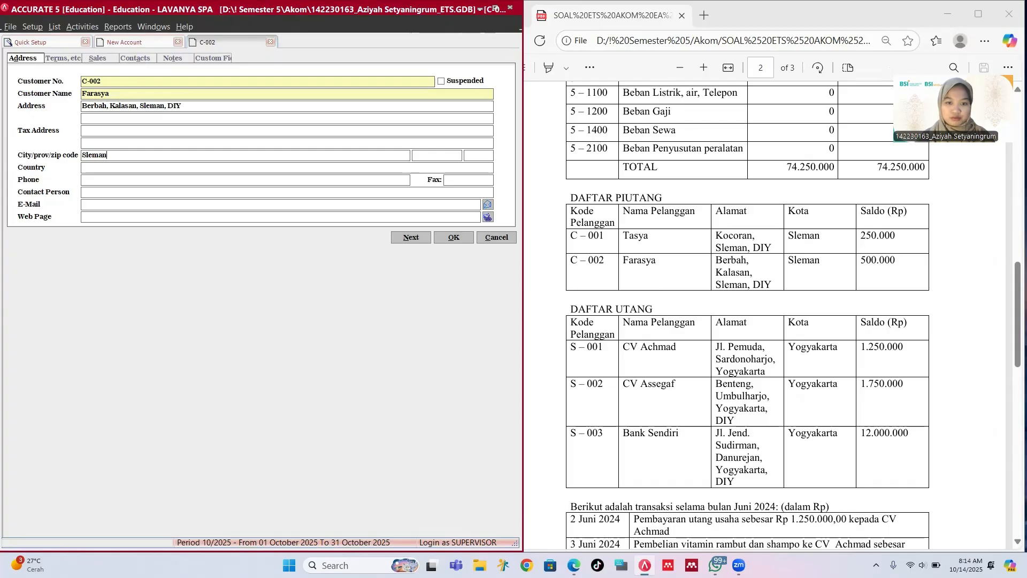
{"action": "left_click", "coordinate": [60, 59]}
{"action": "left_click", "coordinate": [152, 174]}
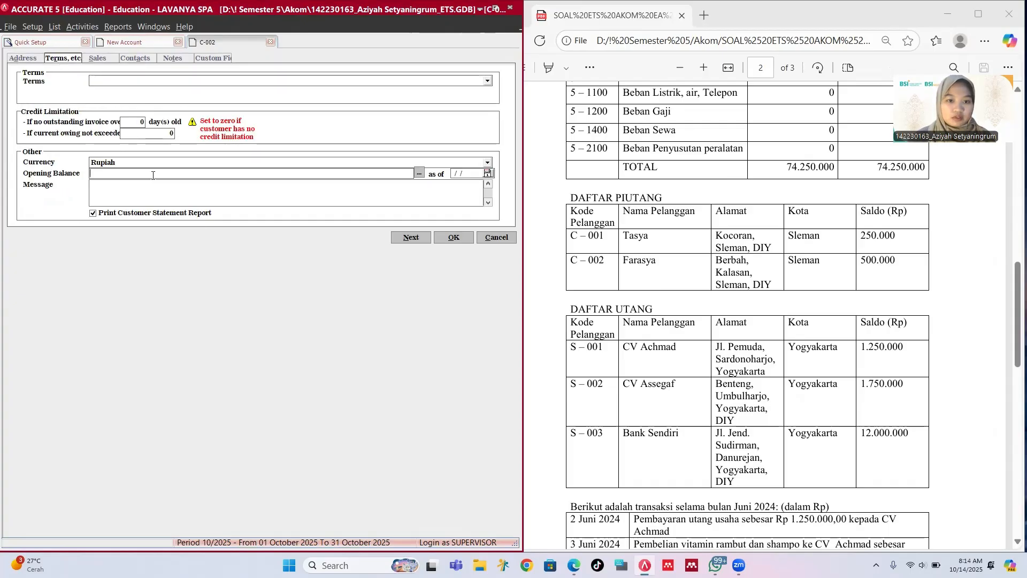
{"action": "type", "text": "500"}
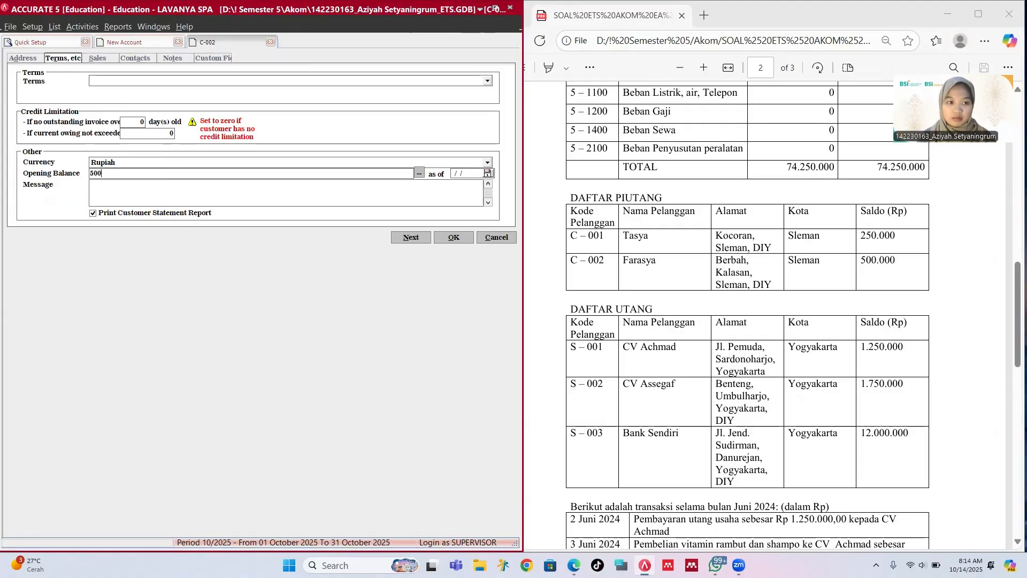
{"action": "type", "text": "000"}
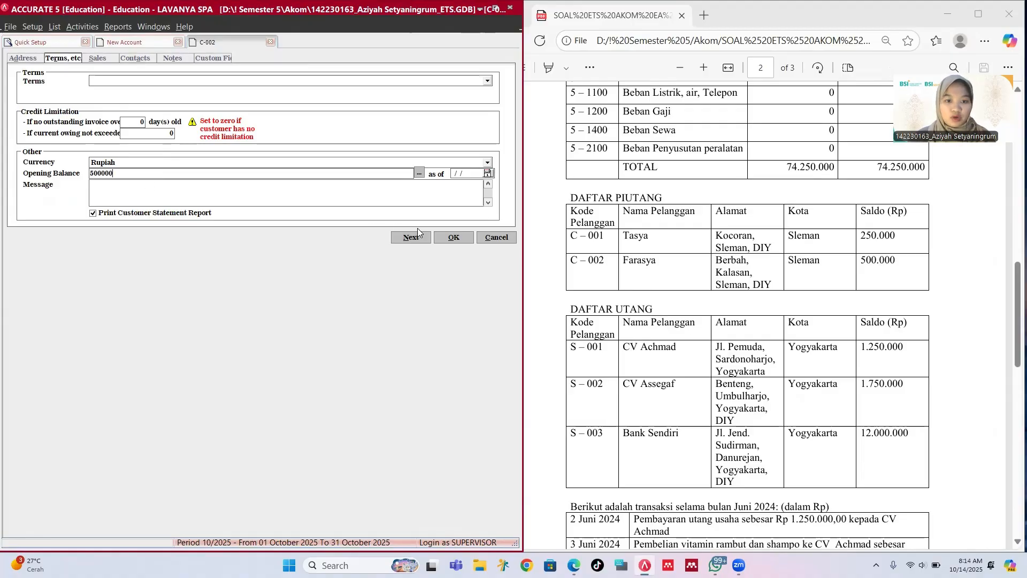
{"action": "left_click", "coordinate": [452, 237]}
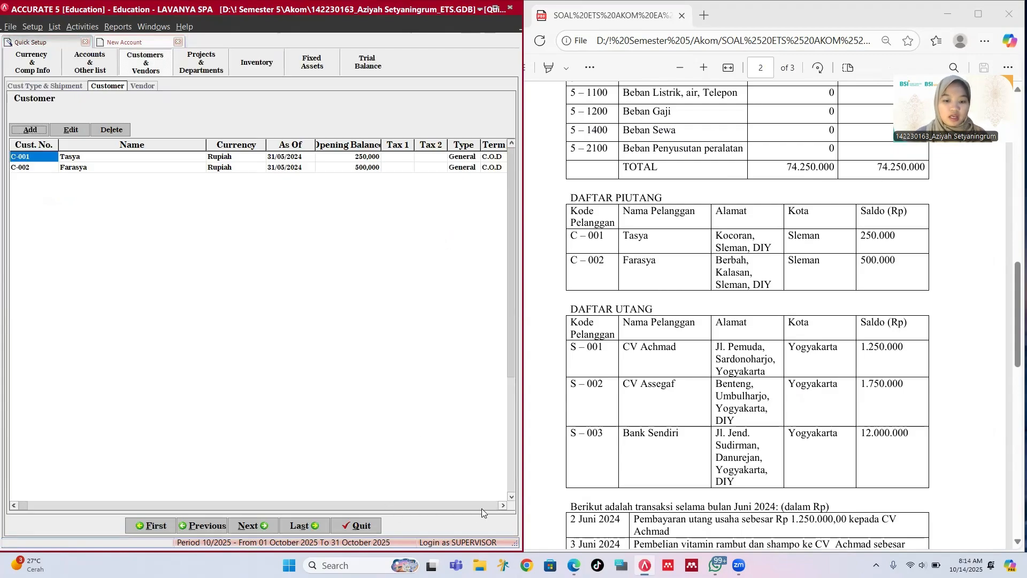
Step: Move on to vendors and start vendor S-001 CV Achmad with its street address and city Yogyakarta
{"action": "left_click", "coordinate": [503, 506]}
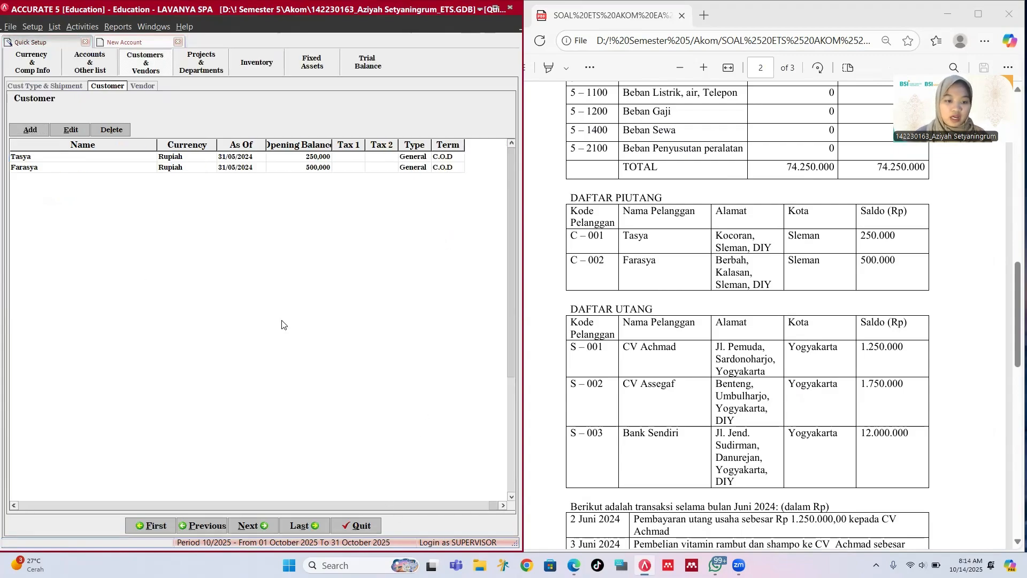
{"action": "left_click", "coordinate": [257, 524]}
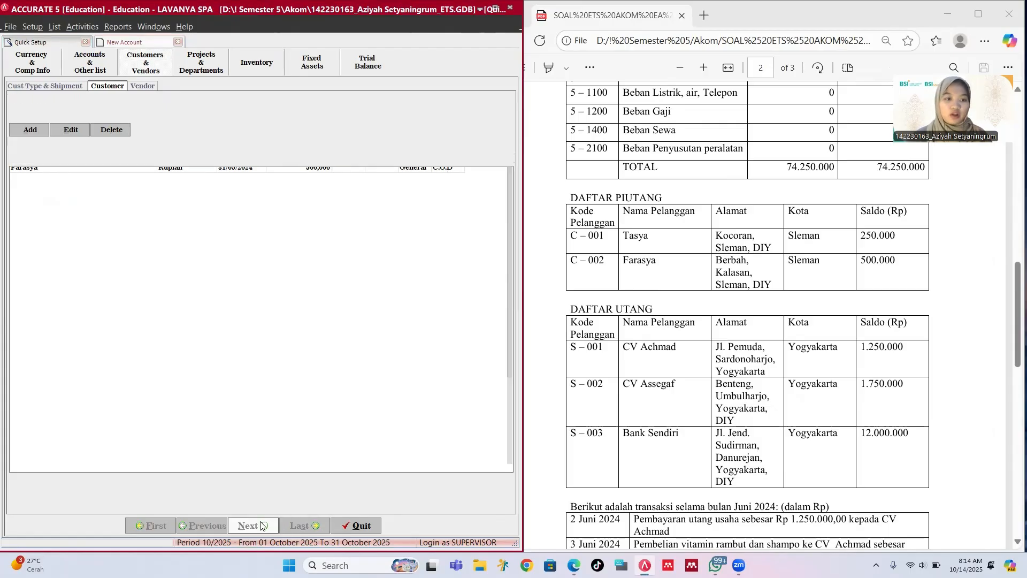
{"action": "left_click", "coordinate": [30, 129]}
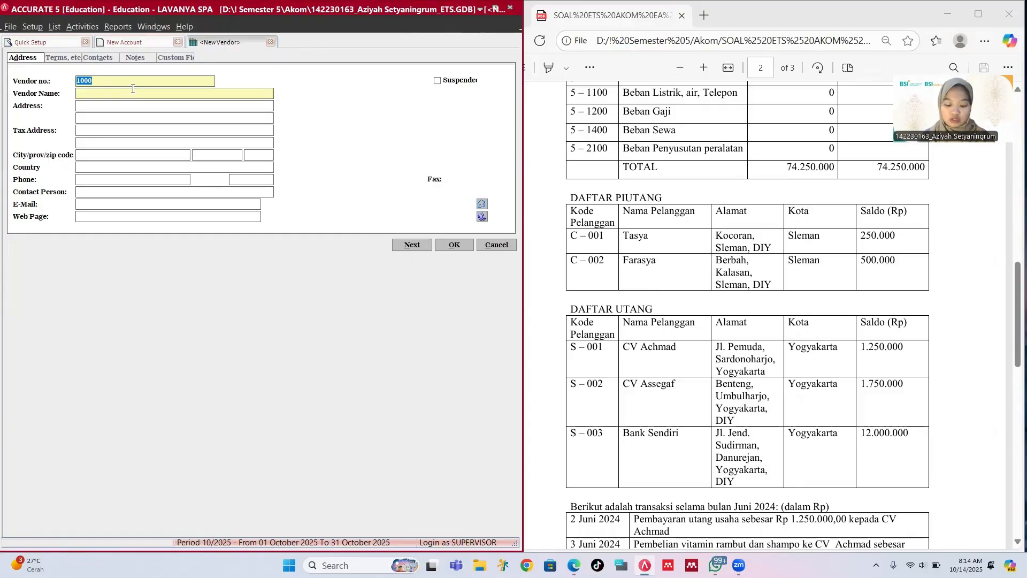
{"action": "type", "text": "S-001"}
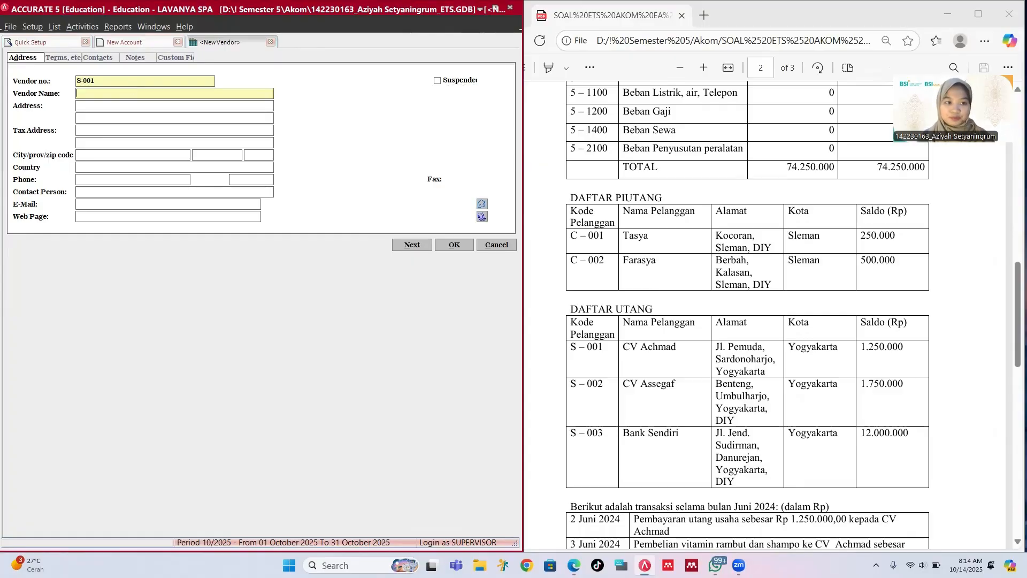
{"action": "type", "text": "CV "}
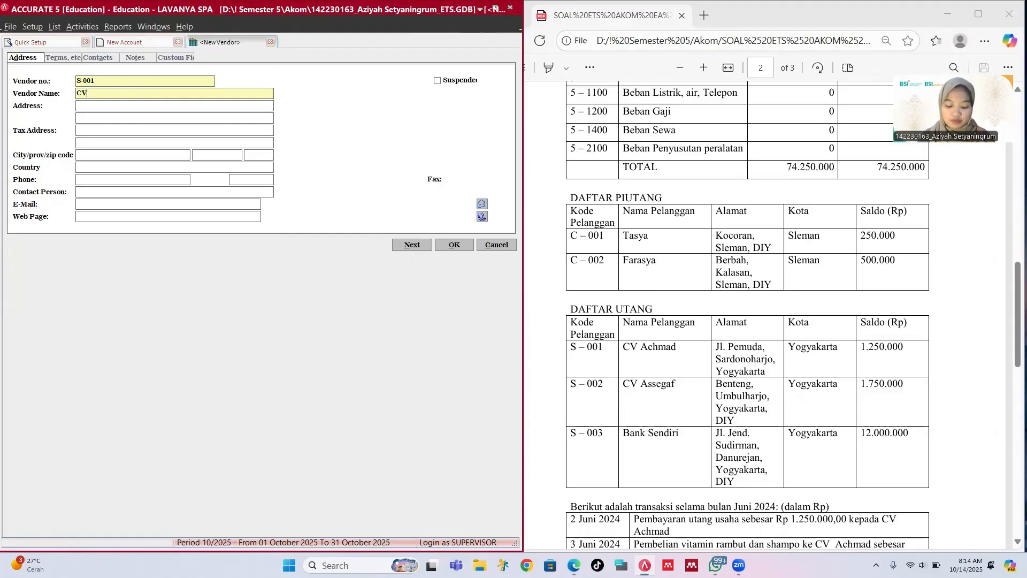
{"action": "type", "text": "Achmad"}
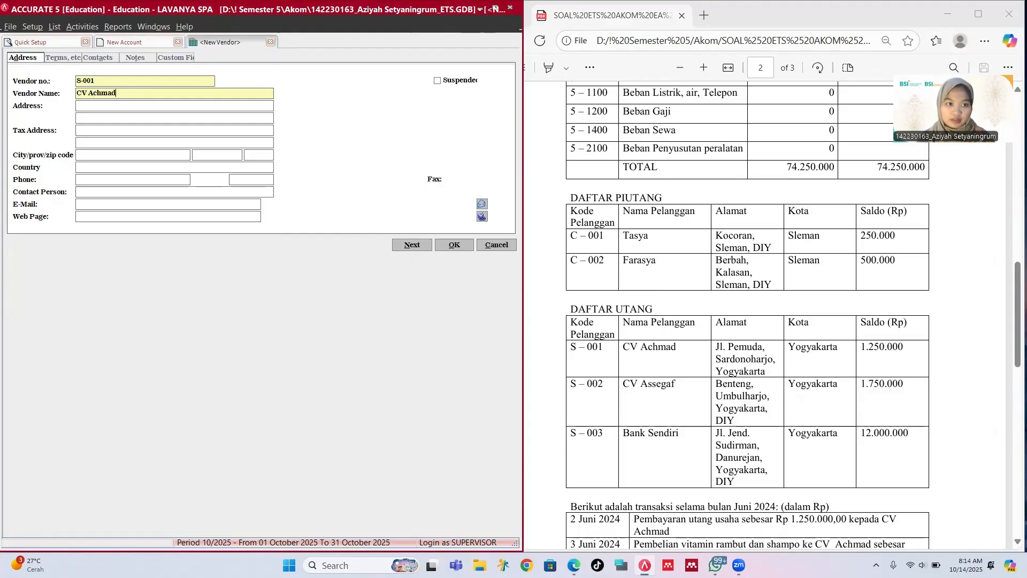
{"action": "key", "text": "Tab"}
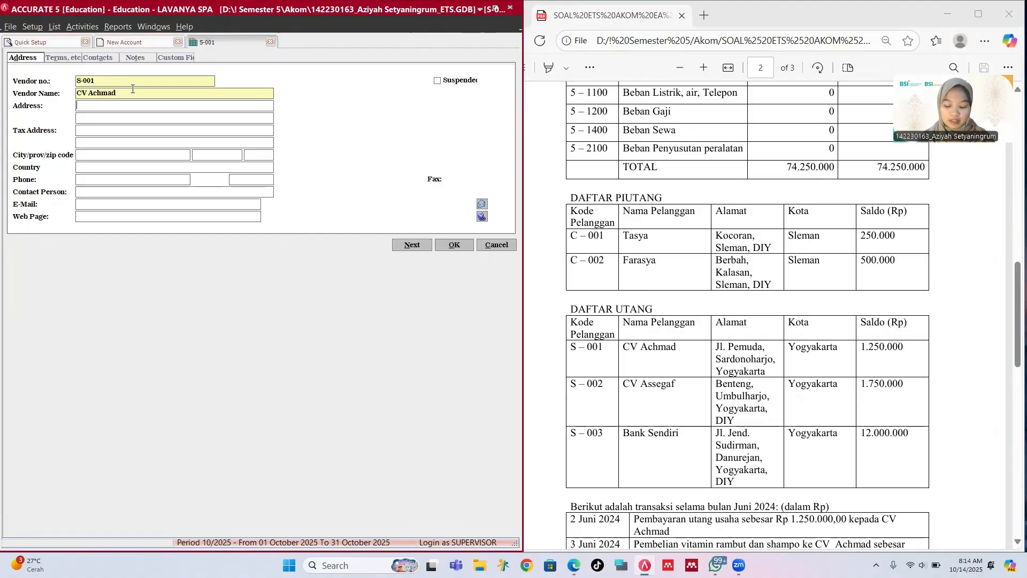
{"action": "type", "text": "Jl"}
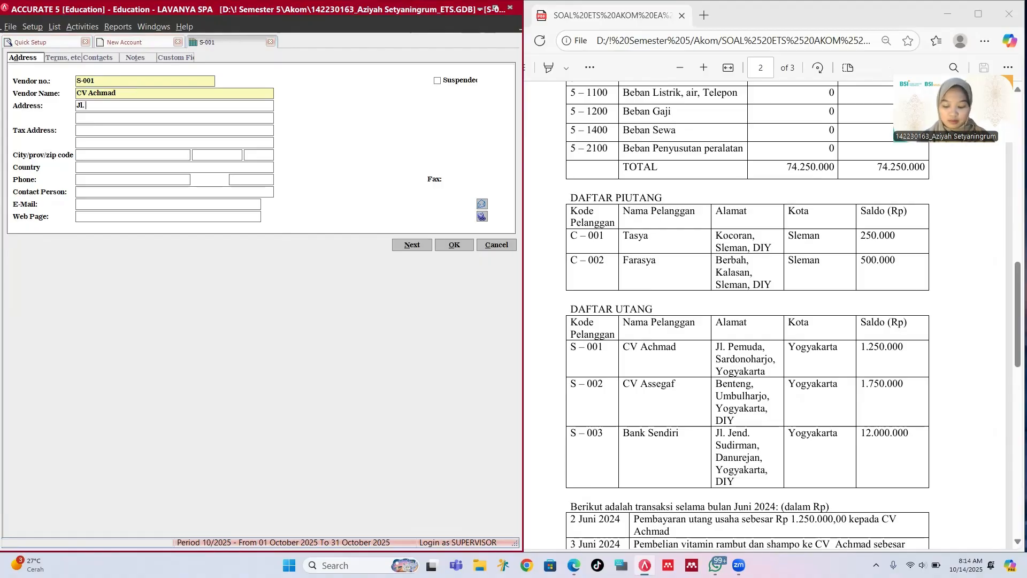
{"action": "type", "text": ". Pem"}
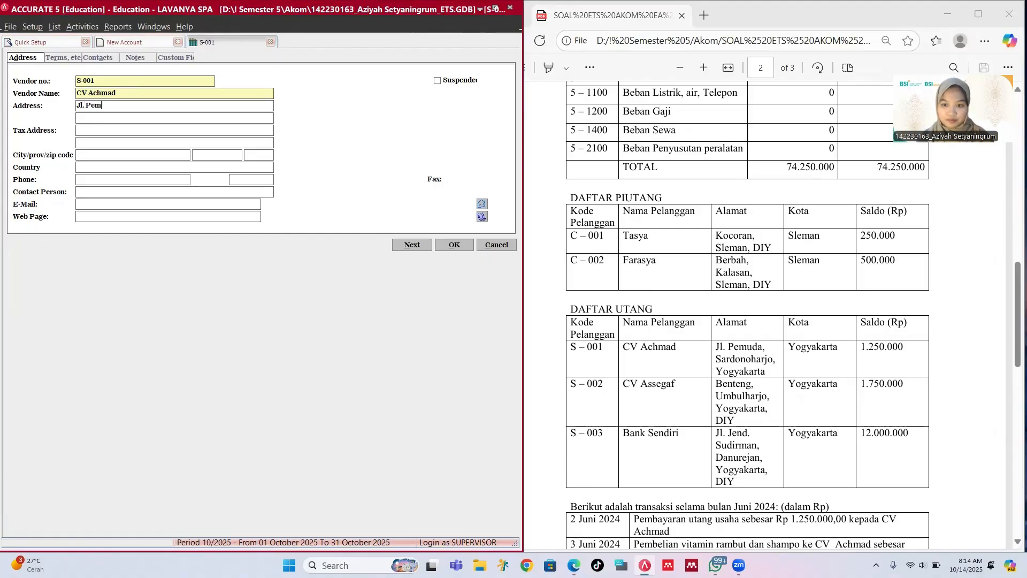
{"action": "type", "text": "uda, Sar"}
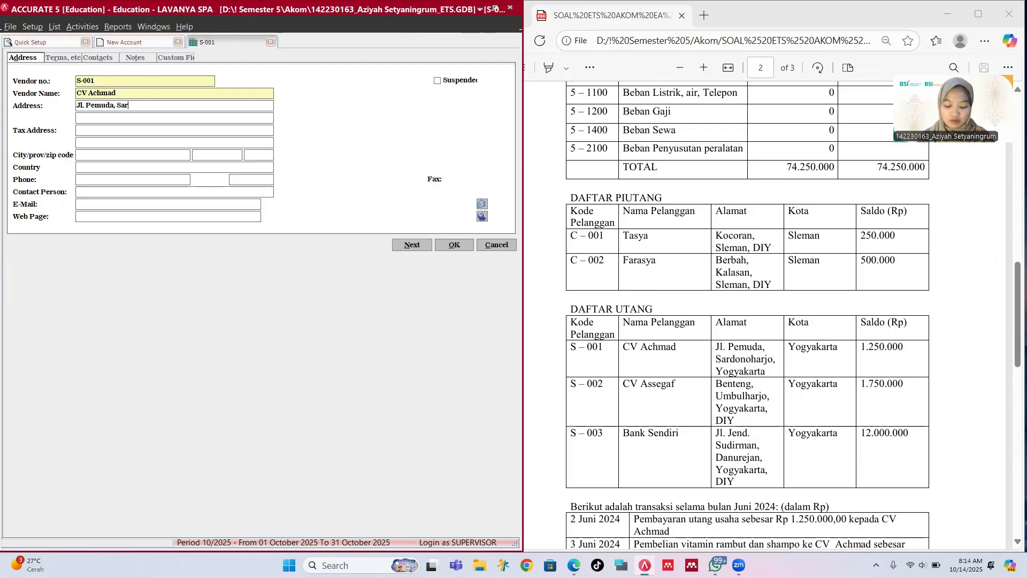
{"action": "type", "text": "donoharjo"}
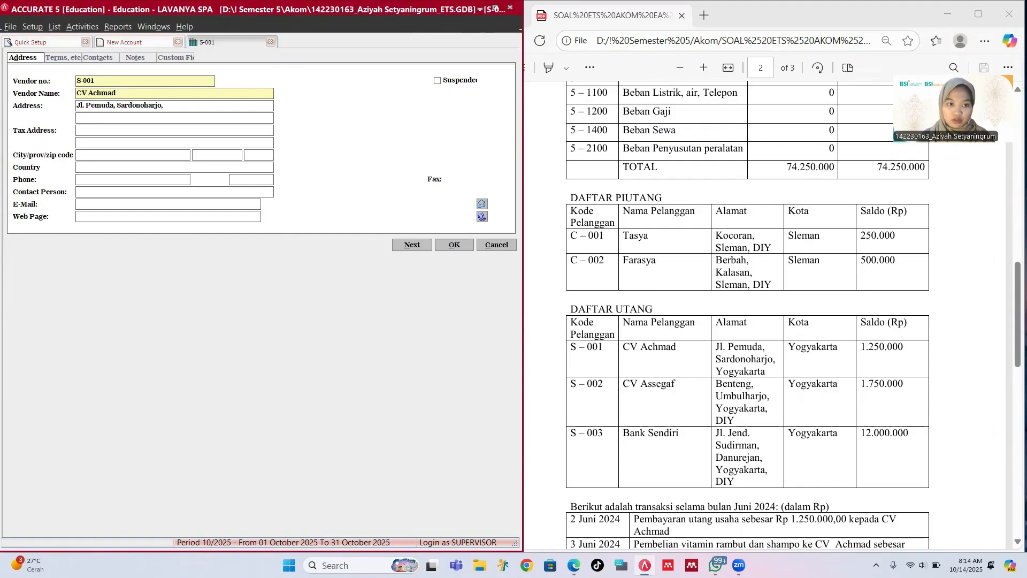
{"action": "type", "text": ", Yogyakarta"}
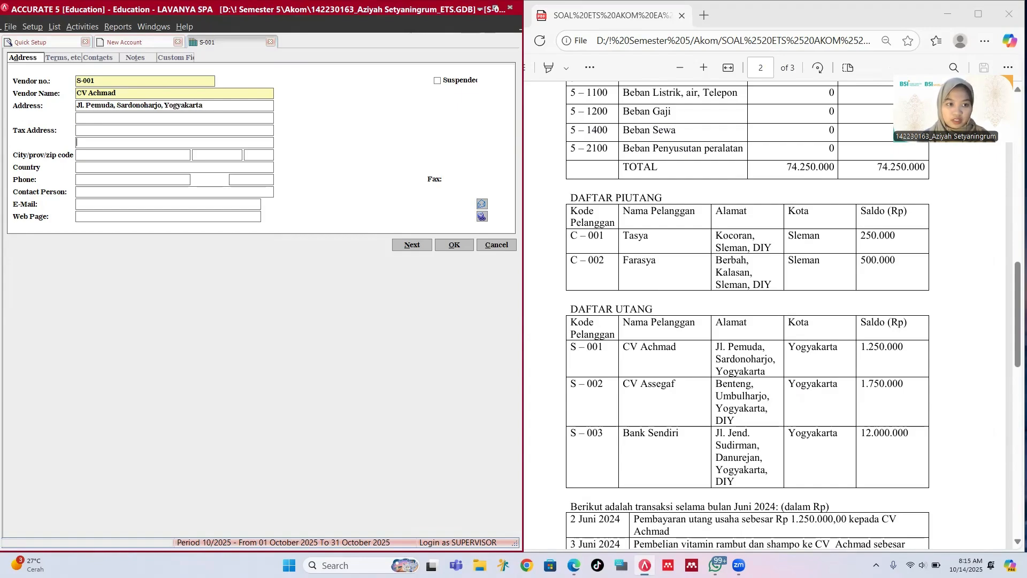
{"action": "type", "text": "Yogya"}
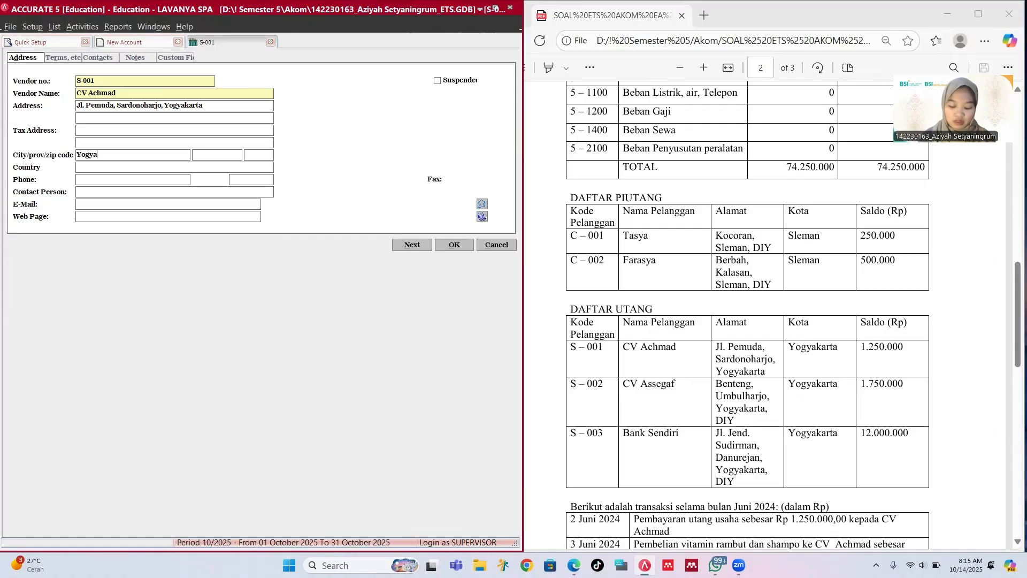
{"action": "type", "text": "karta"}
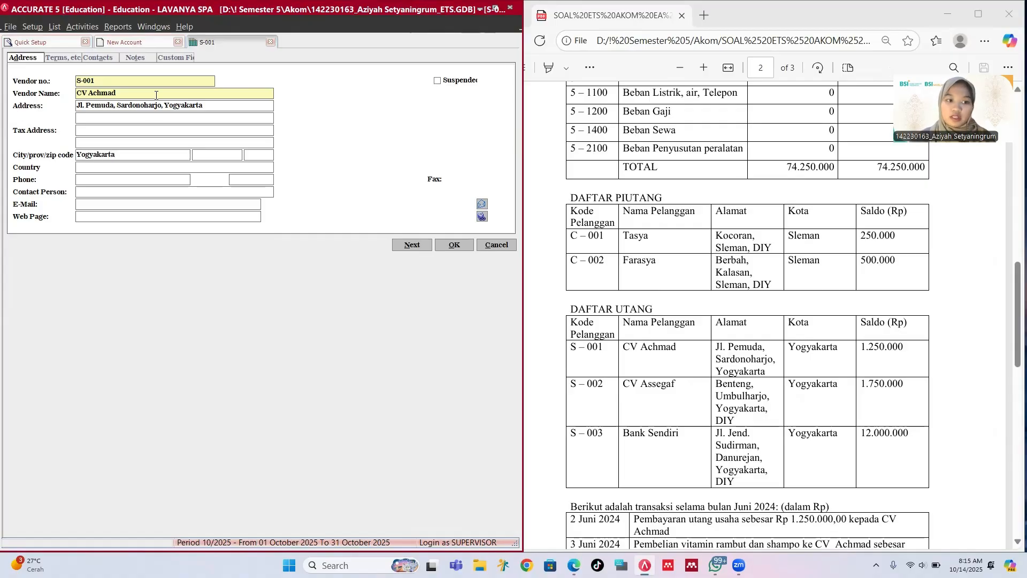
Step: Give vendor S-001 a 1,250,000 opening balance and save it
{"action": "left_click", "coordinate": [62, 57]}
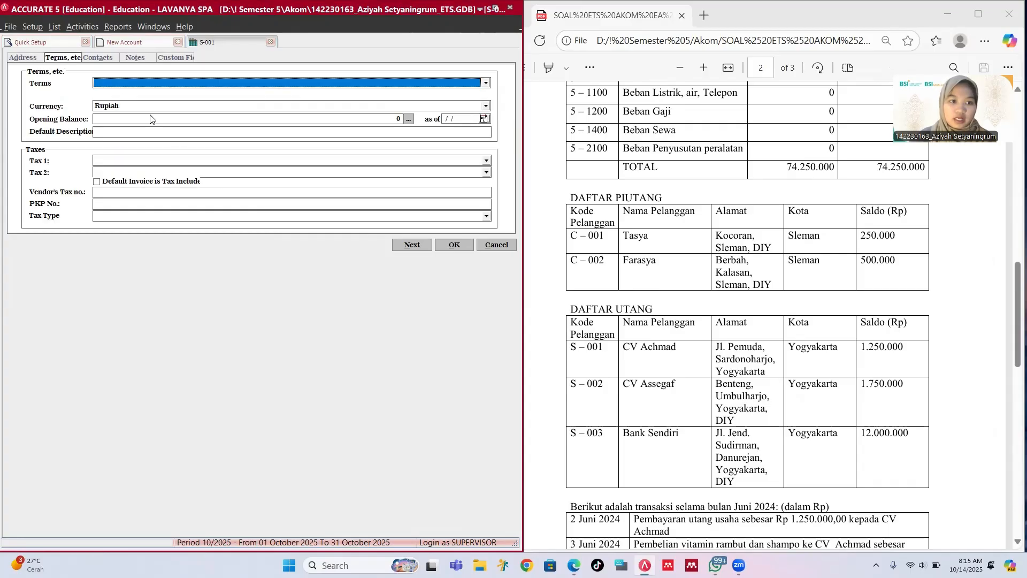
{"action": "left_click", "coordinate": [153, 118]}
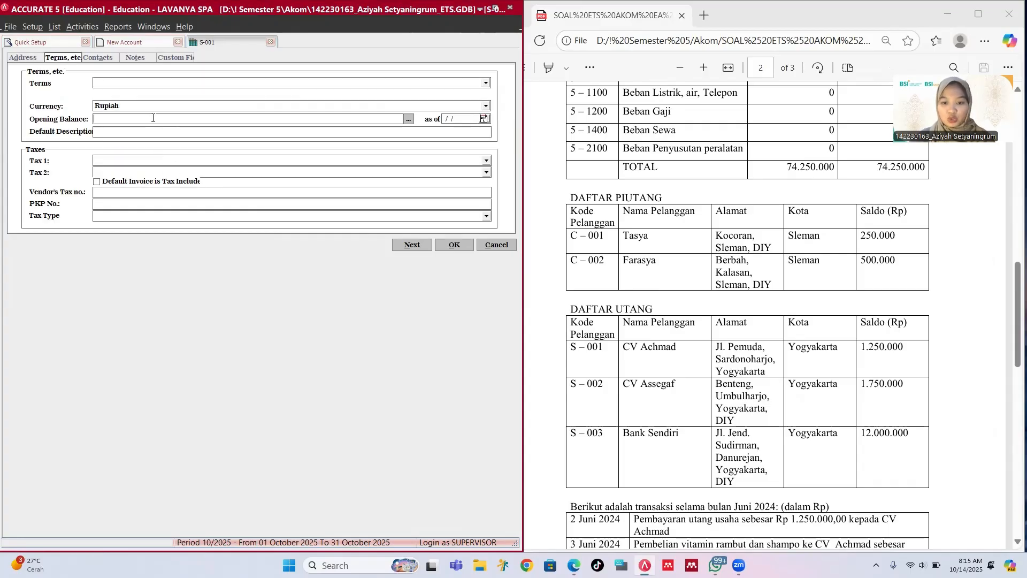
{"action": "type", "text": "12"}
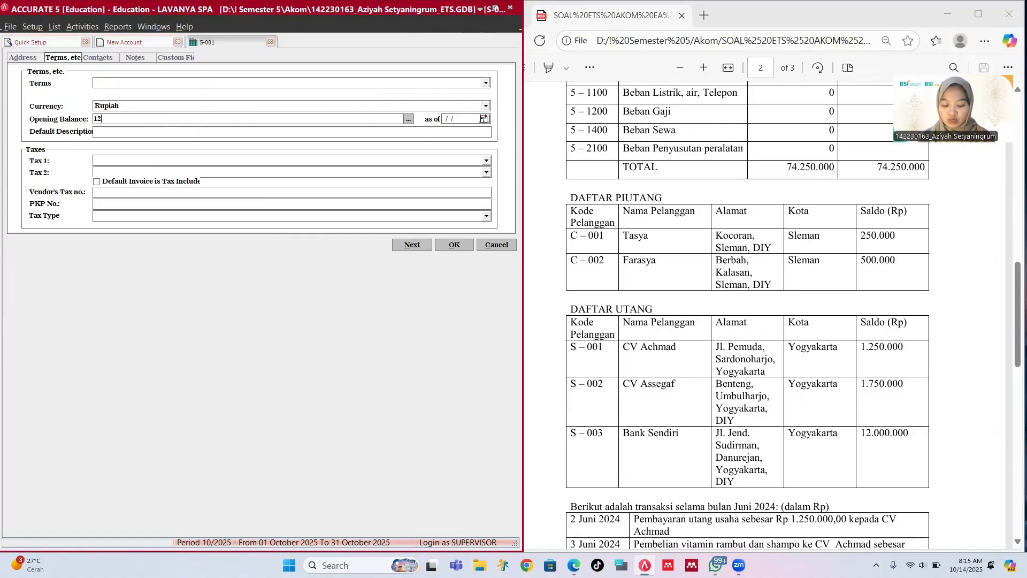
{"action": "type", "text": "5000"}
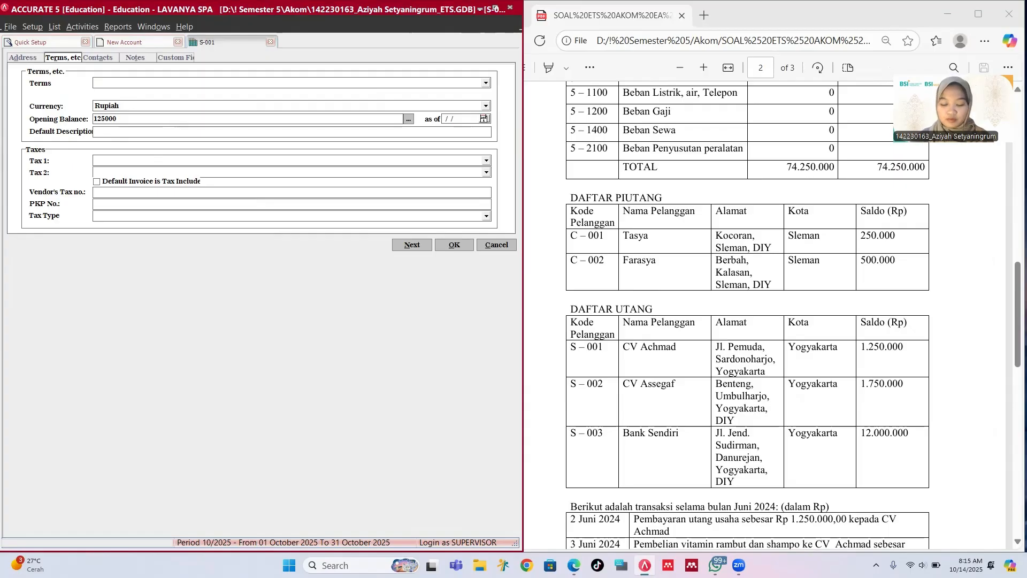
{"action": "type", "text": "0"}
{"action": "left_click", "coordinate": [452, 246]}
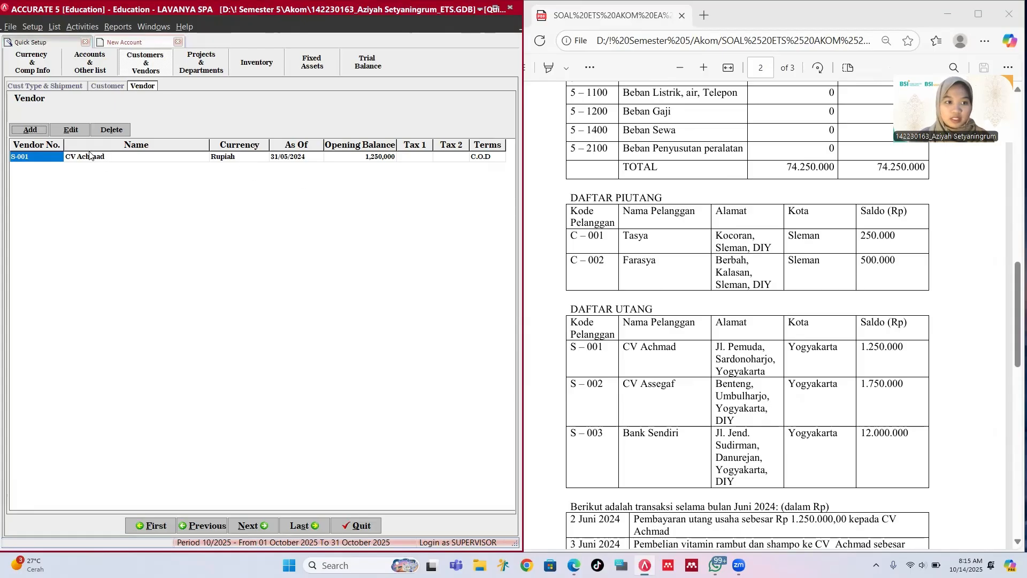
Step: Create vendor S-002 CV Assegaf with its street address and city Yogyakarta
{"action": "left_click", "coordinate": [31, 130]}
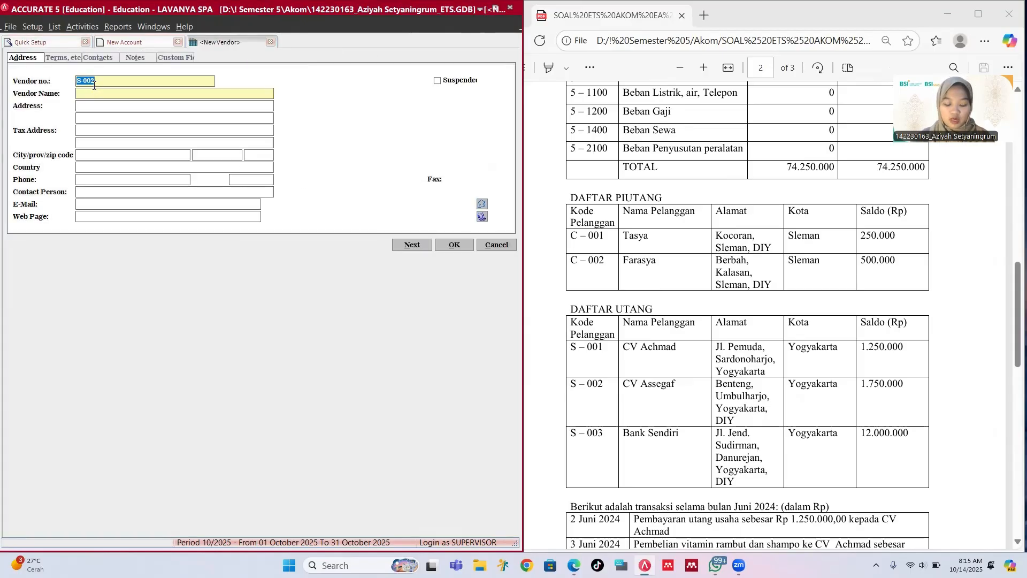
{"action": "type", "text": "S-"}
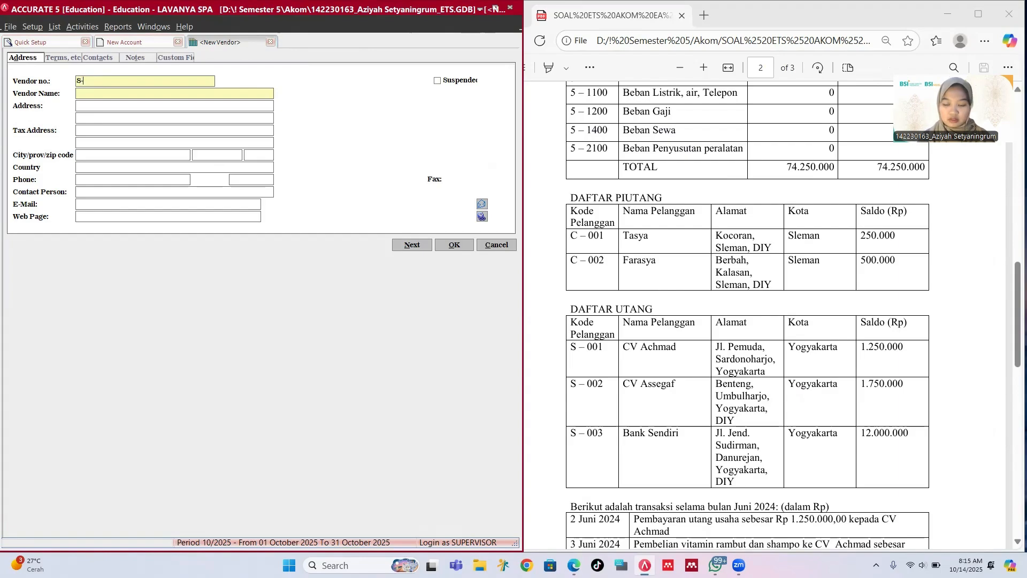
{"action": "type", "text": "0"}
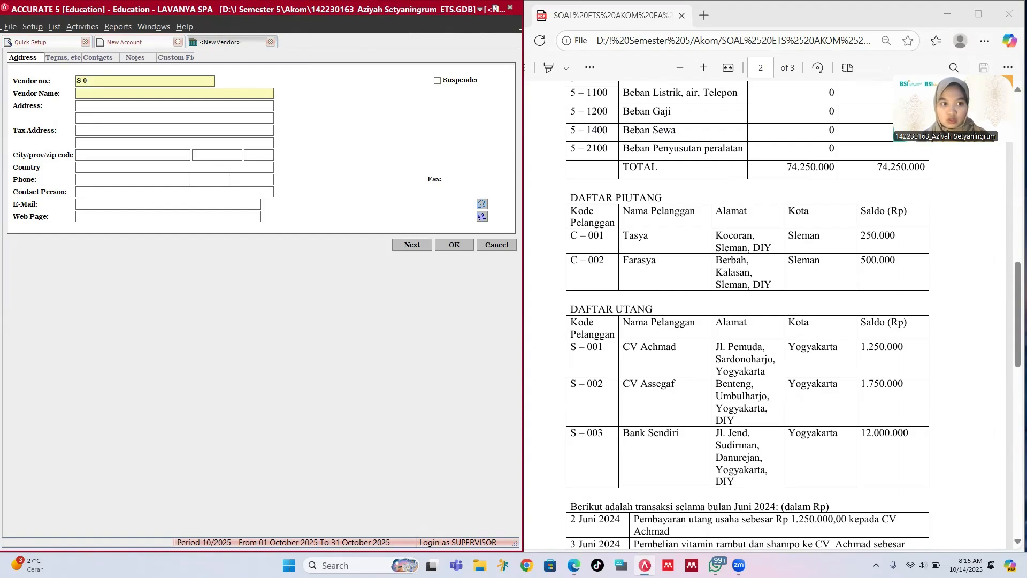
{"action": "type", "text": "02"}
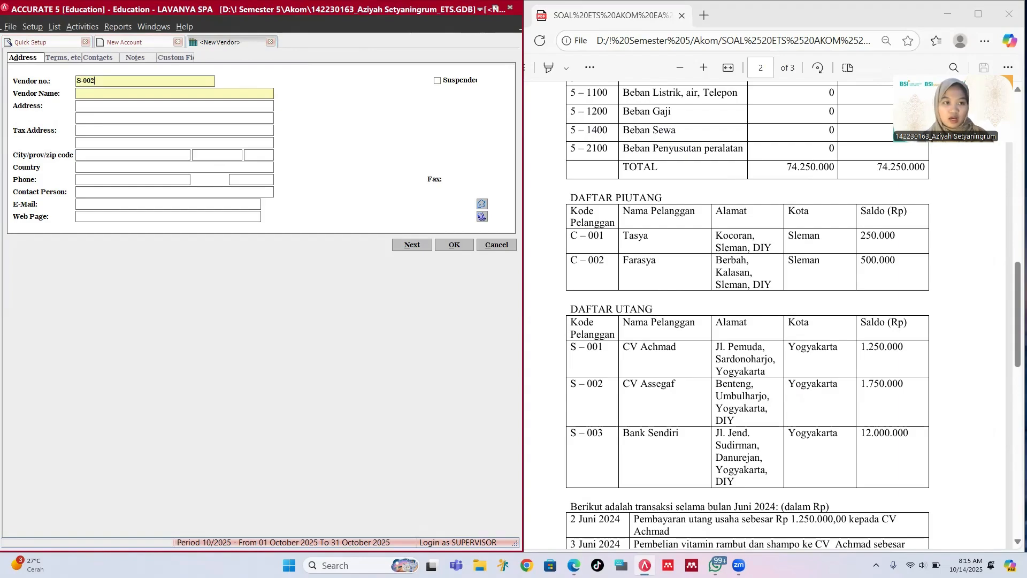
{"action": "key", "text": "Tab"}
{"action": "key", "text": "Tab"}
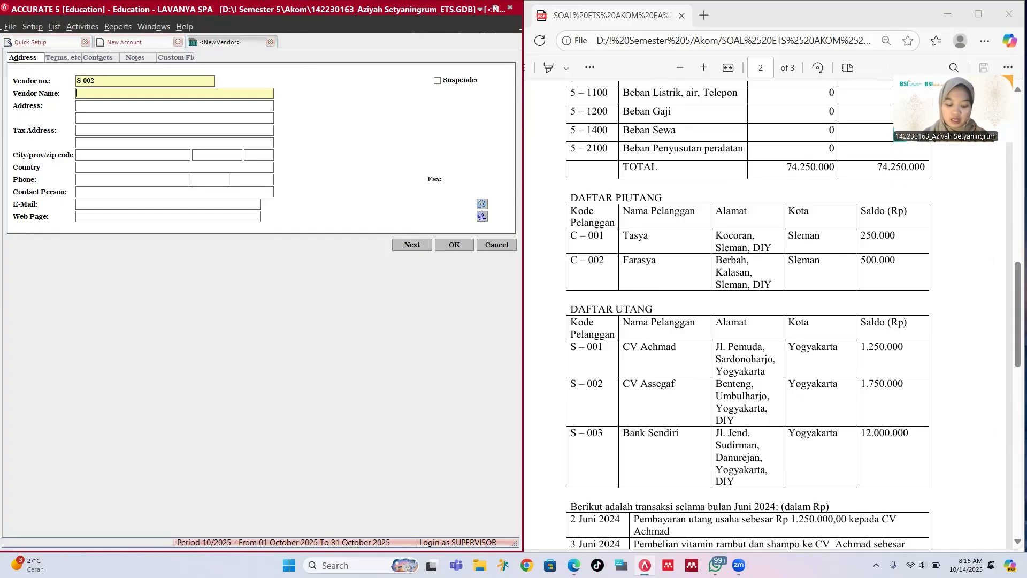
{"action": "type", "text": "CV Assegaf"}
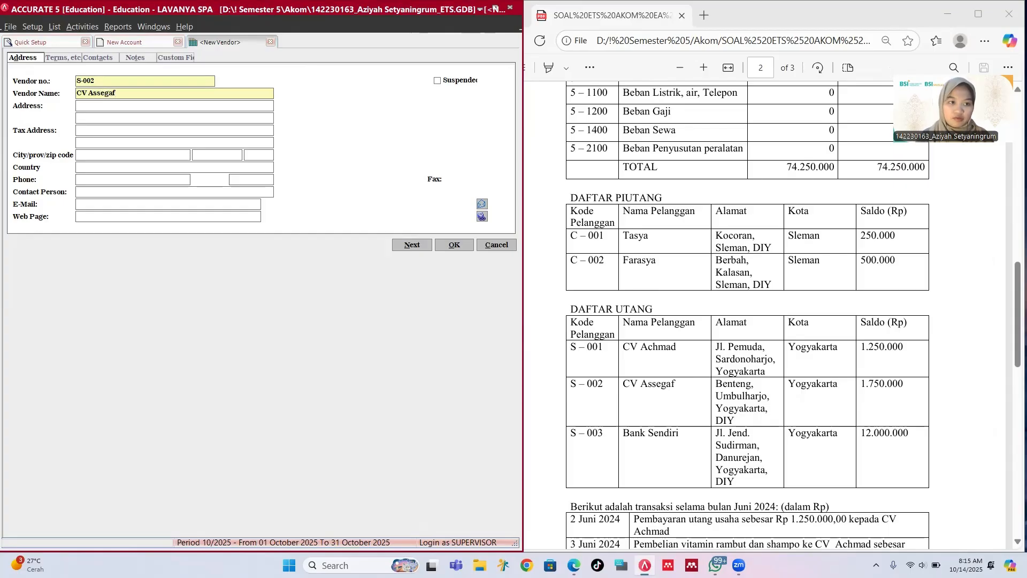
{"action": "key", "text": "Tab"}
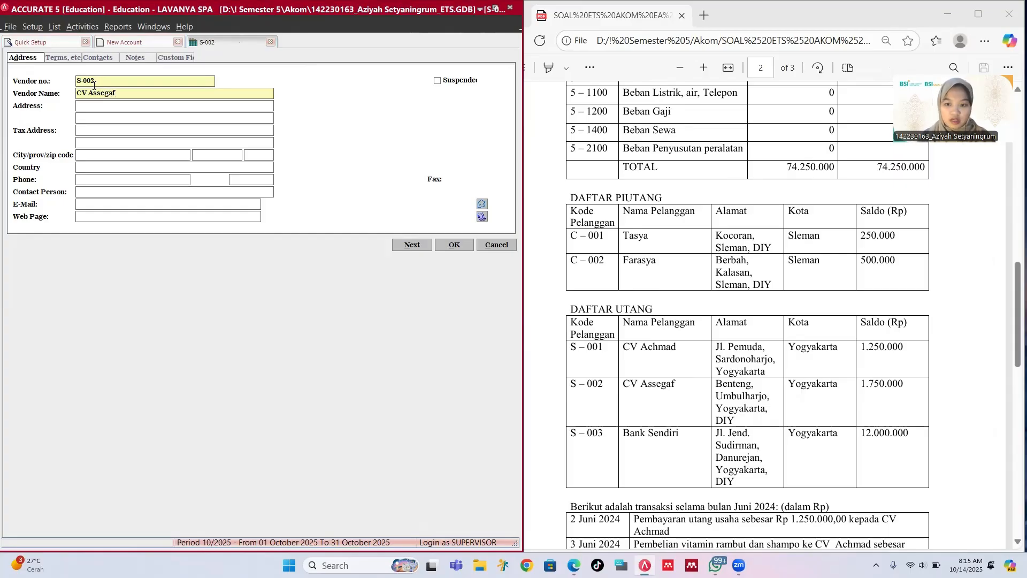
{"action": "type", "text": "Benten"}
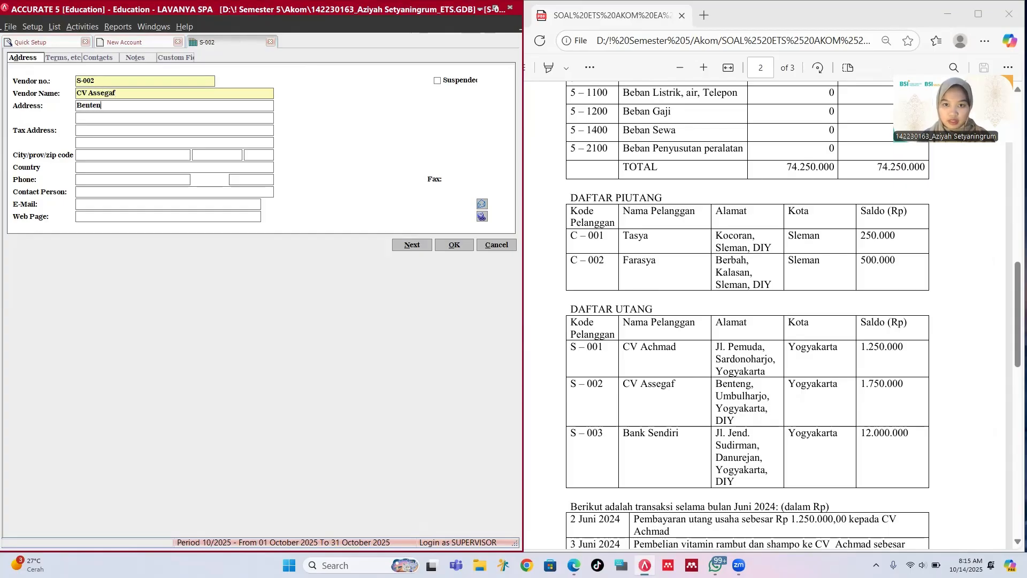
{"action": "type", "text": "g, Um"}
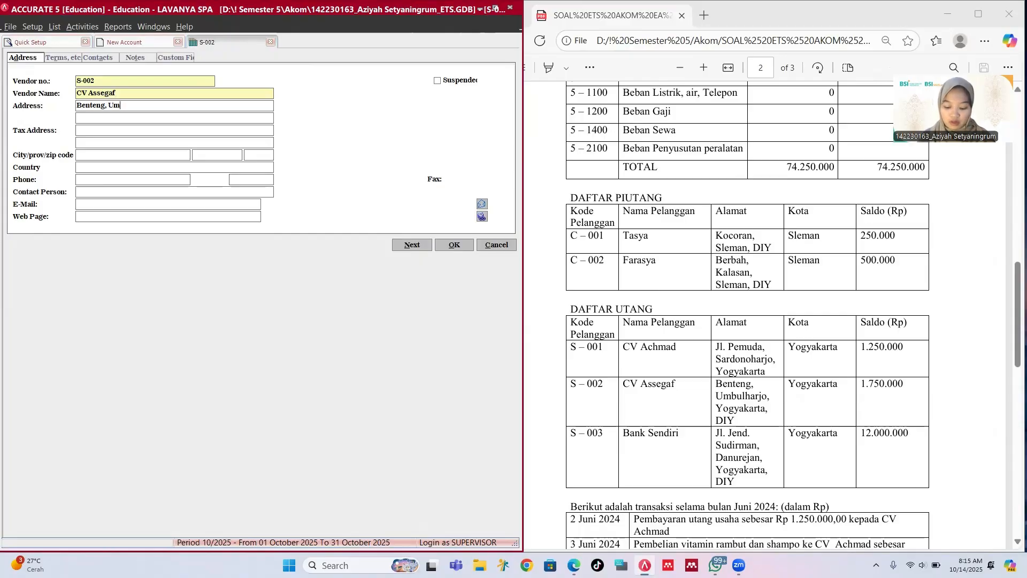
{"action": "type", "text": "bulharjo"}
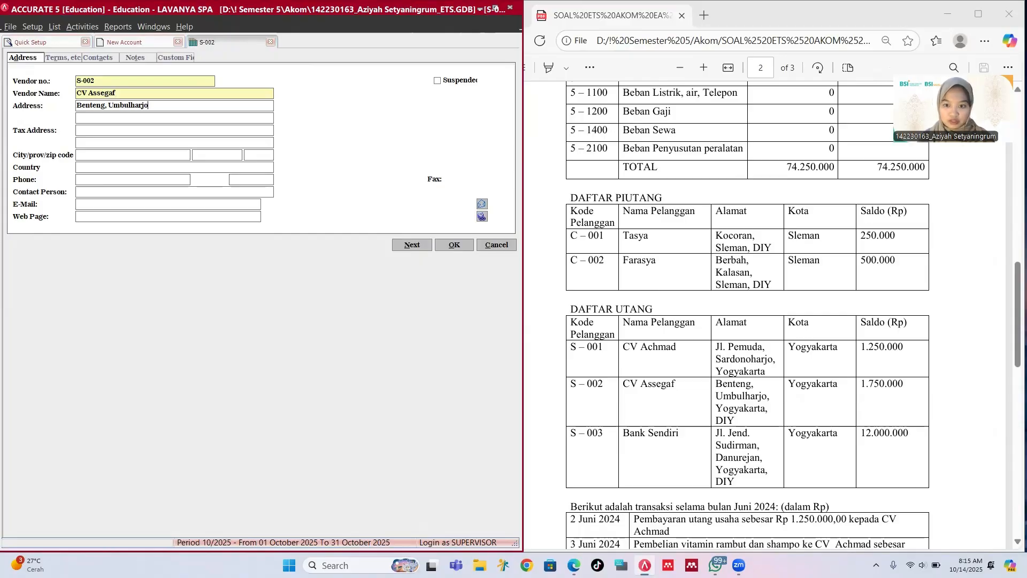
{"action": "type", "text": ", Yo"}
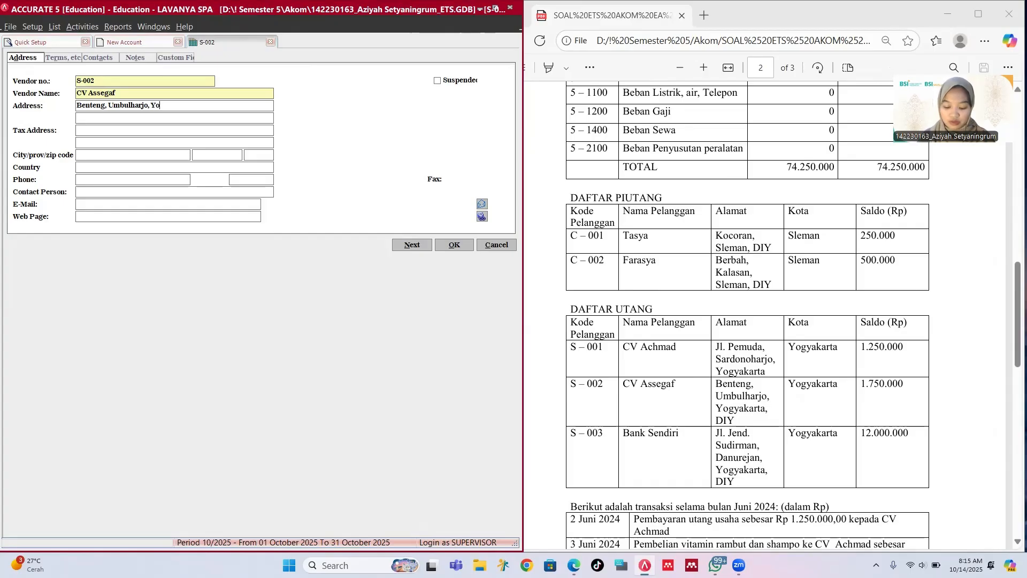
{"action": "type", "text": "gyakary"}
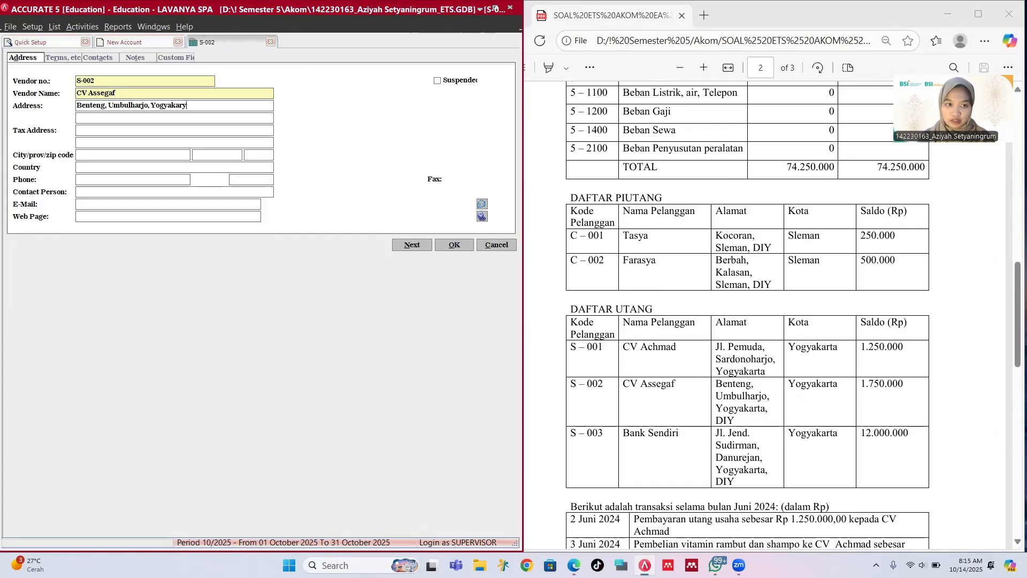
{"action": "key", "text": "BackSpace"}
{"action": "type", "text": "ta"}
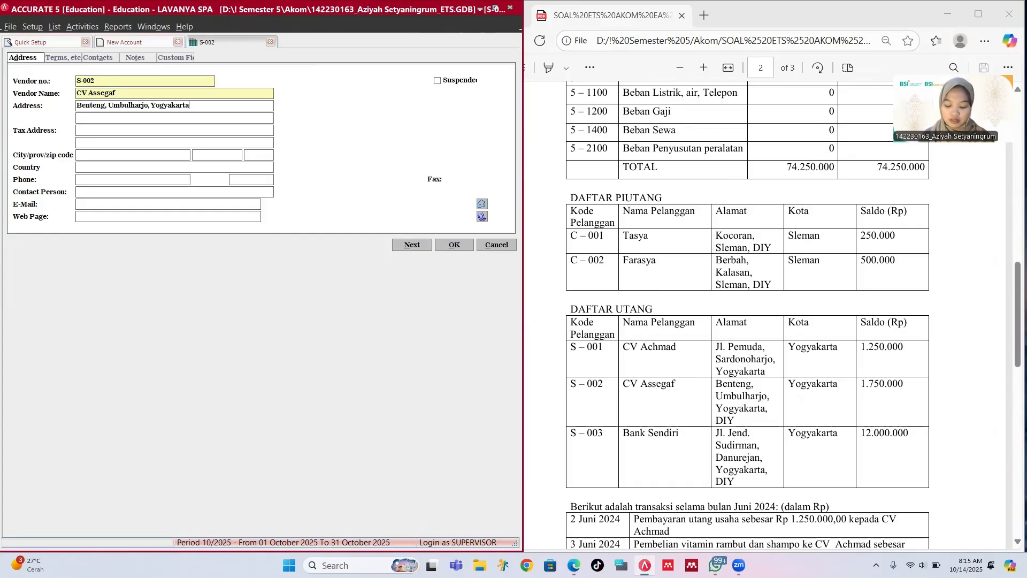
{"action": "type", "text": ", DIY"}
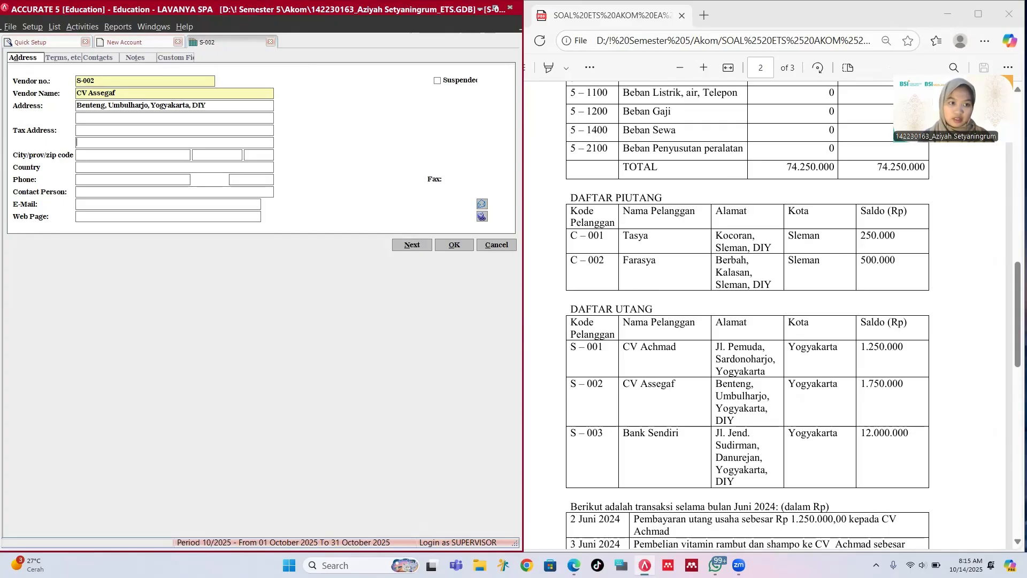
{"action": "type", "text": "Yogyakarta"}
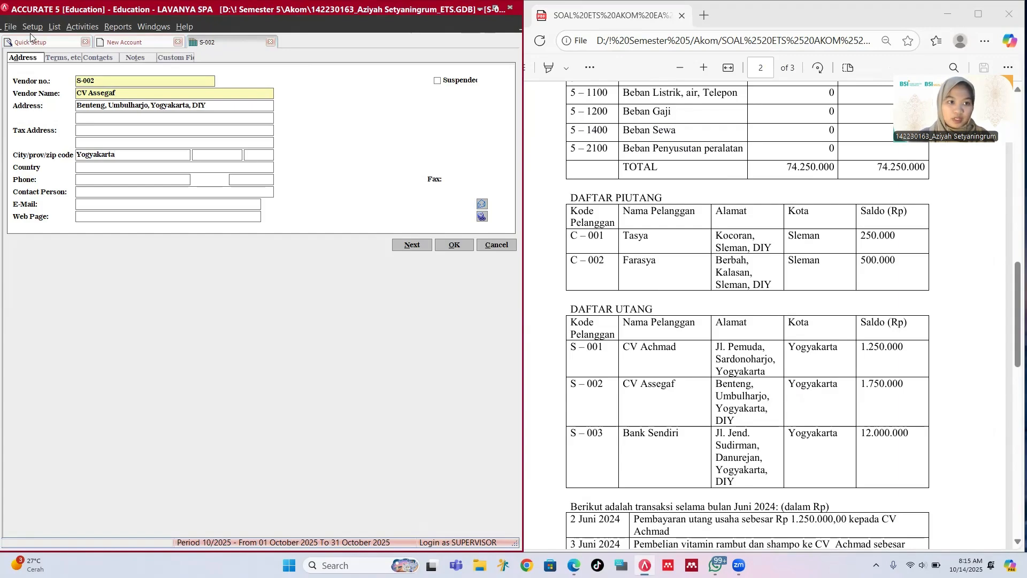
Step: Give vendor S-002 a 1,750,000 opening balance and save it
{"action": "left_click", "coordinate": [61, 57]}
{"action": "left_click", "coordinate": [122, 119]}
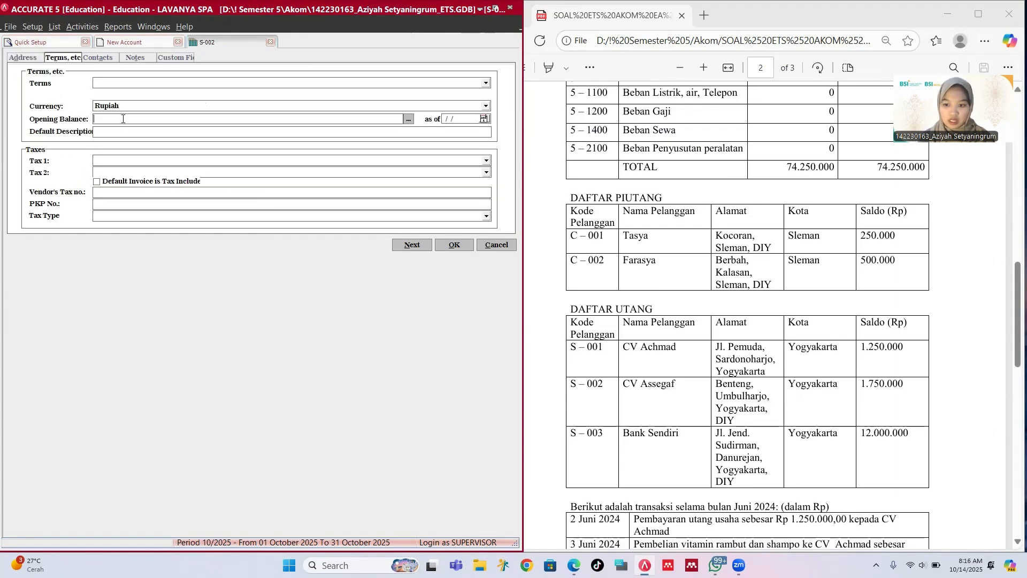
{"action": "type", "text": "1750"}
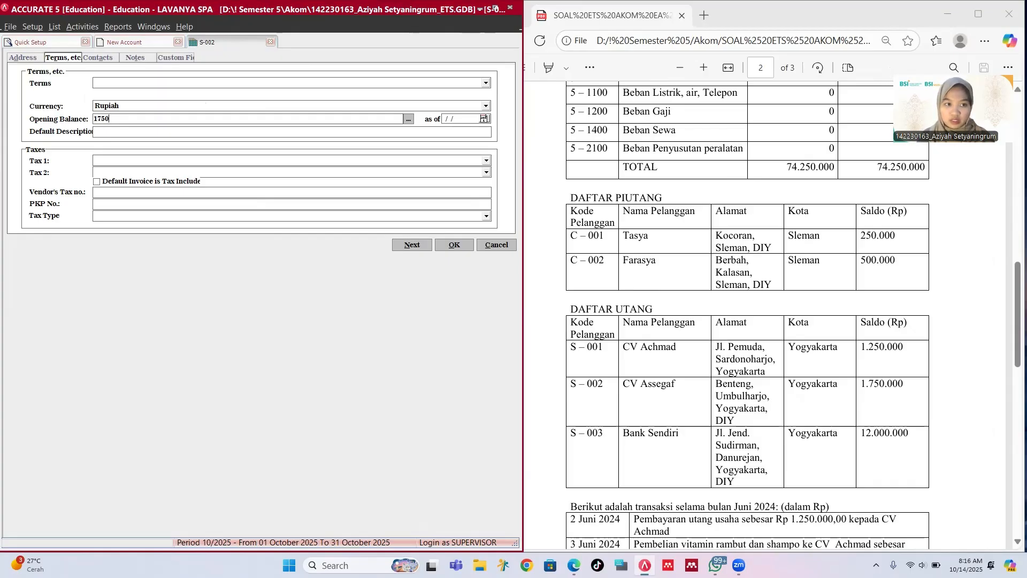
{"action": "type", "text": "00"}
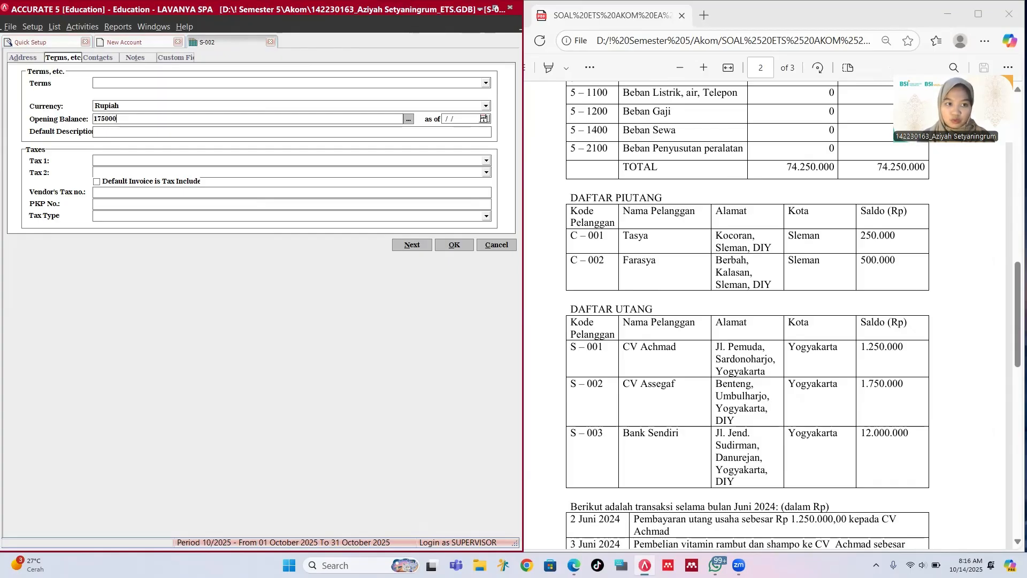
{"action": "type", "text": "0"}
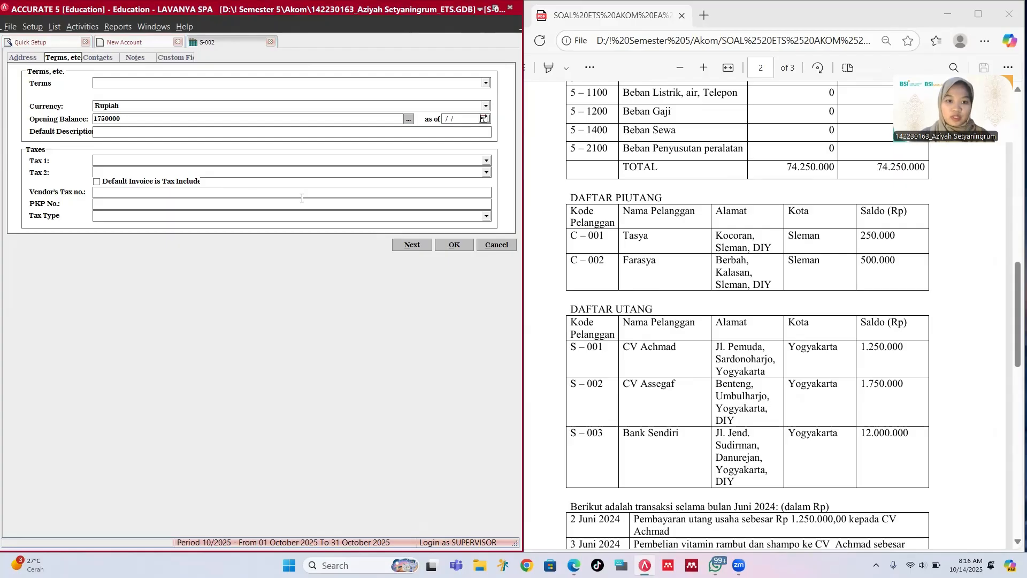
{"action": "left_click", "coordinate": [454, 245]}
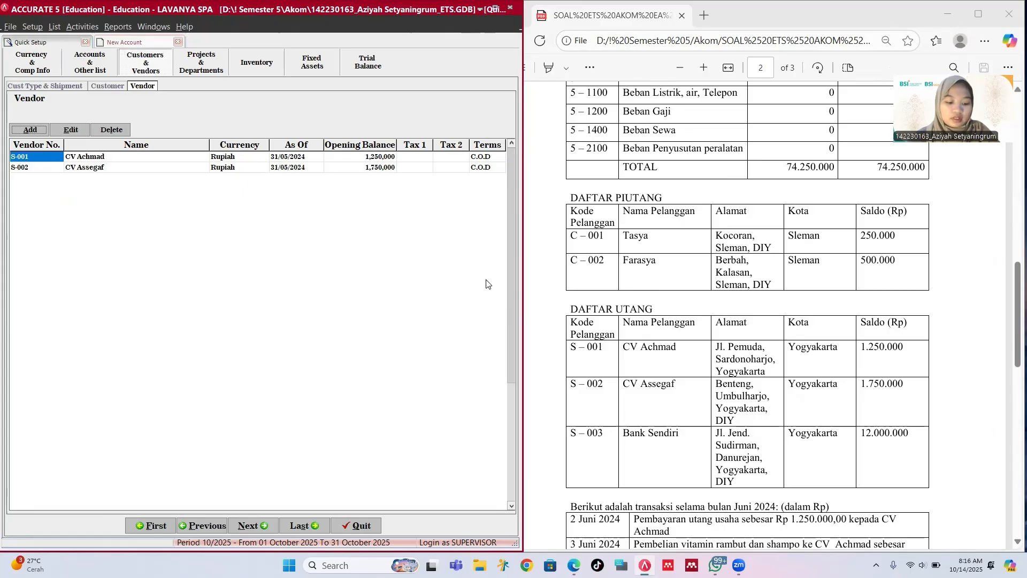
Step: Skip the projects and item default account steps, dismissing the missing-account error, to Fixed Assets
{"action": "left_click", "coordinate": [255, 527]}
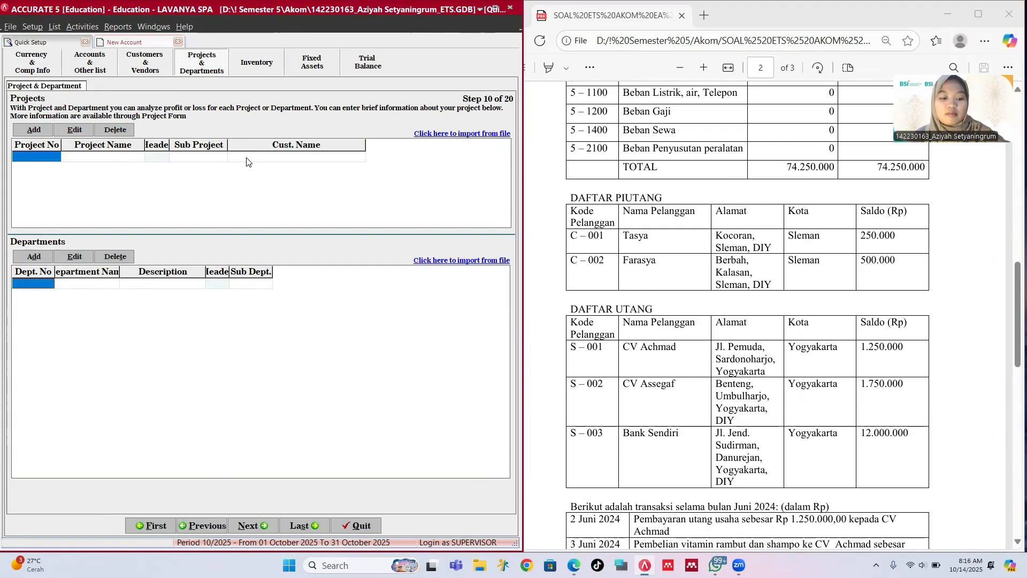
{"action": "left_click", "coordinate": [253, 527]}
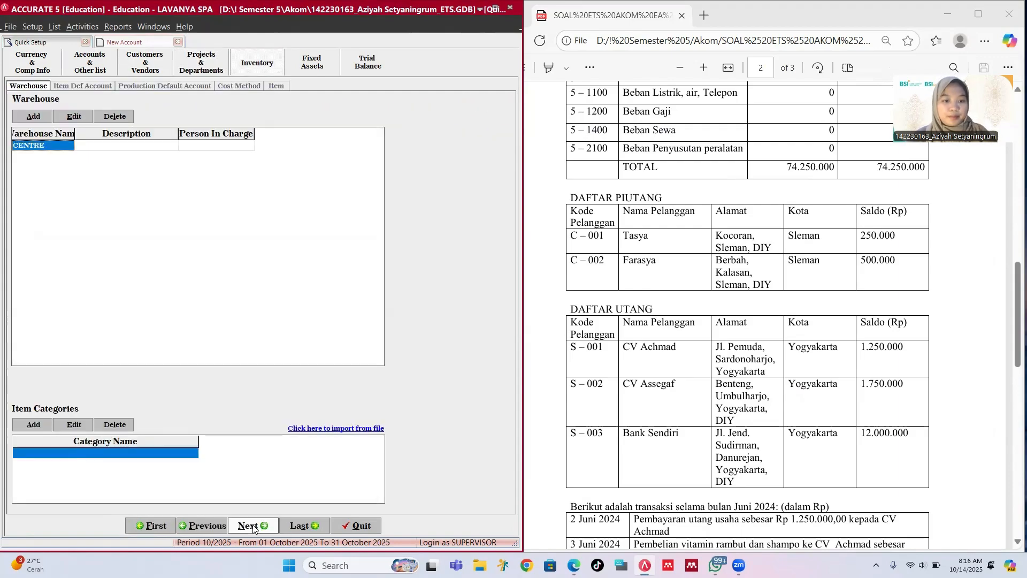
{"action": "left_click", "coordinate": [253, 527]}
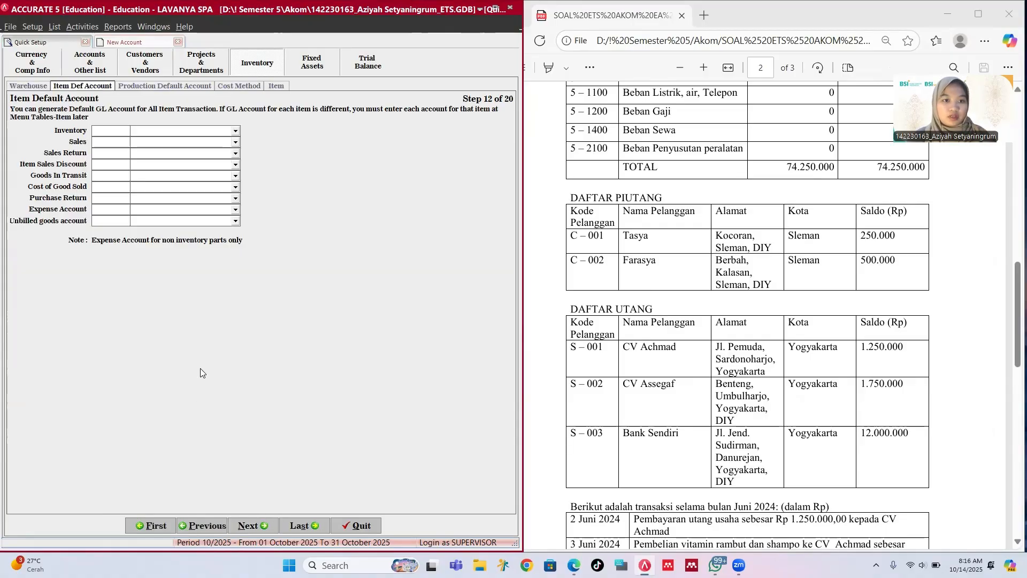
{"action": "left_click", "coordinate": [254, 526]}
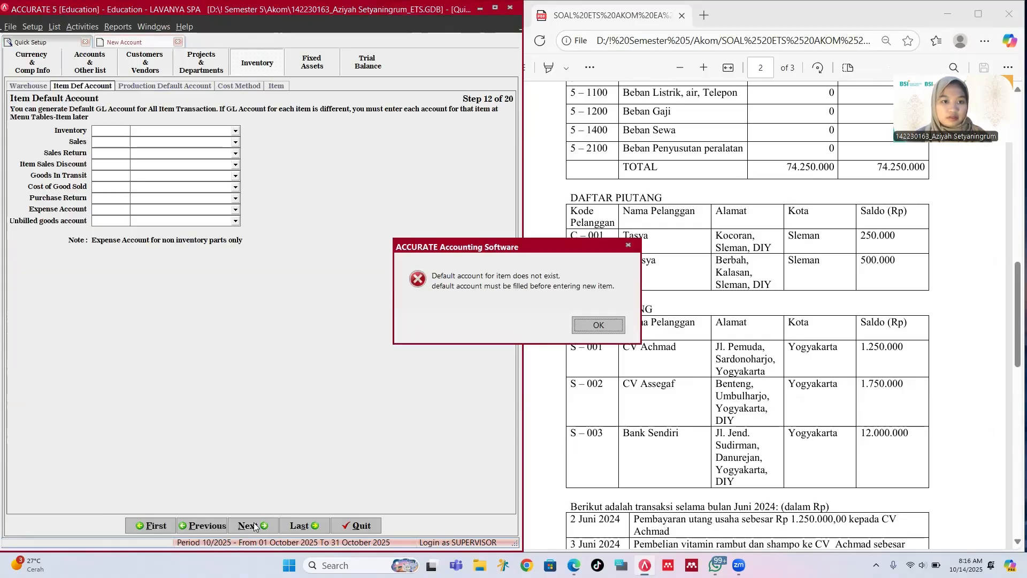
{"action": "left_click", "coordinate": [598, 325]}
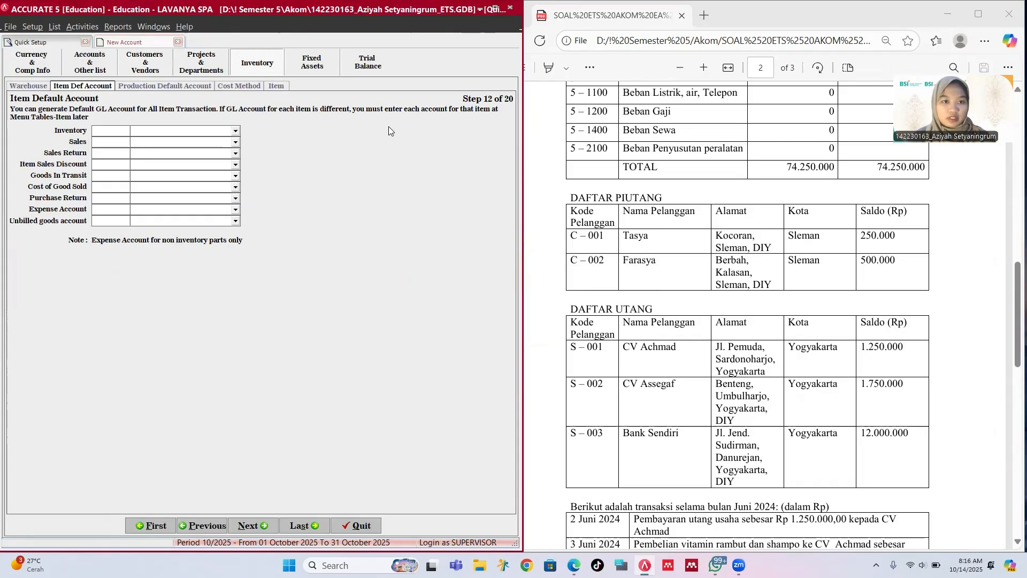
{"action": "left_click", "coordinate": [313, 63]}
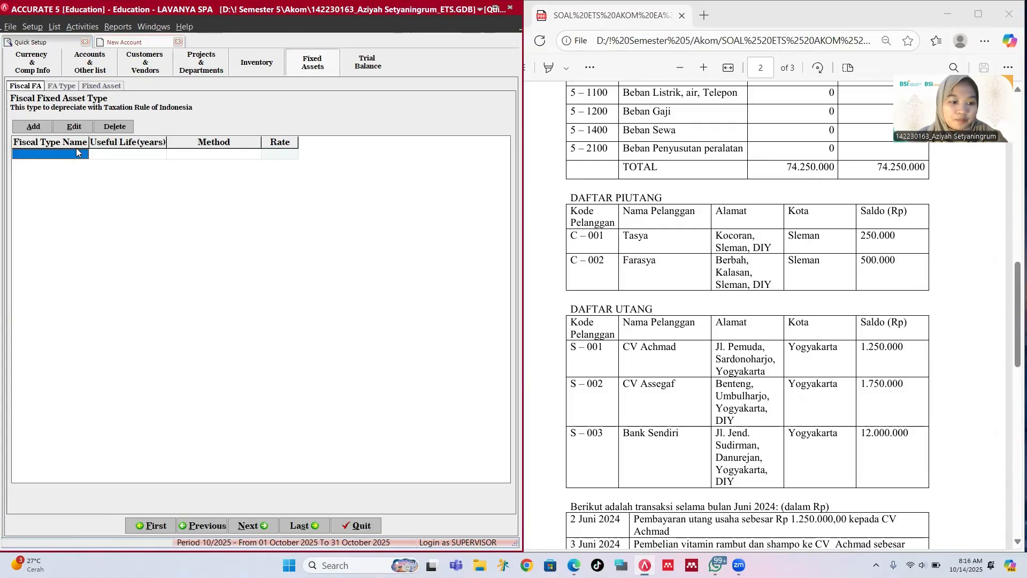
Step: Add fiscal asset type Tanah as Non Depreciable with 0 life
{"action": "left_click", "coordinate": [33, 126]}
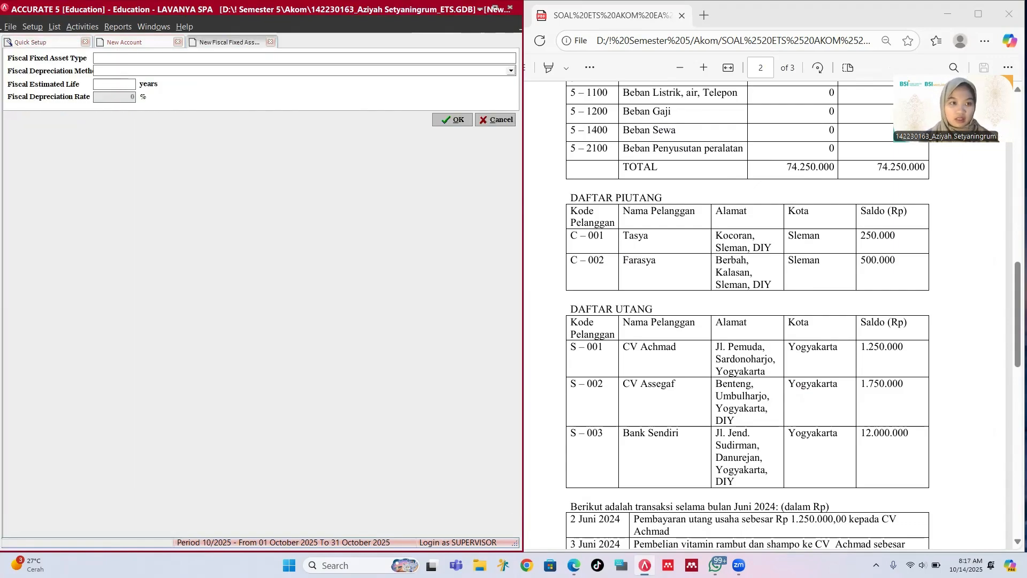
{"action": "type", "text": "Tanah"}
{"action": "key", "text": "Tab"}
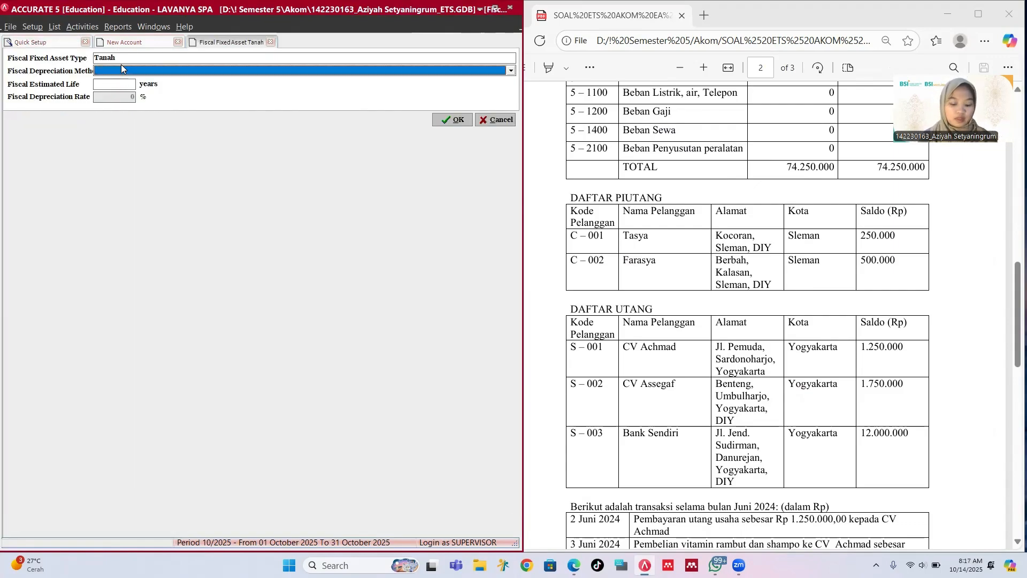
{"action": "type", "text": "N"}
{"action": "key", "text": "Tab"}
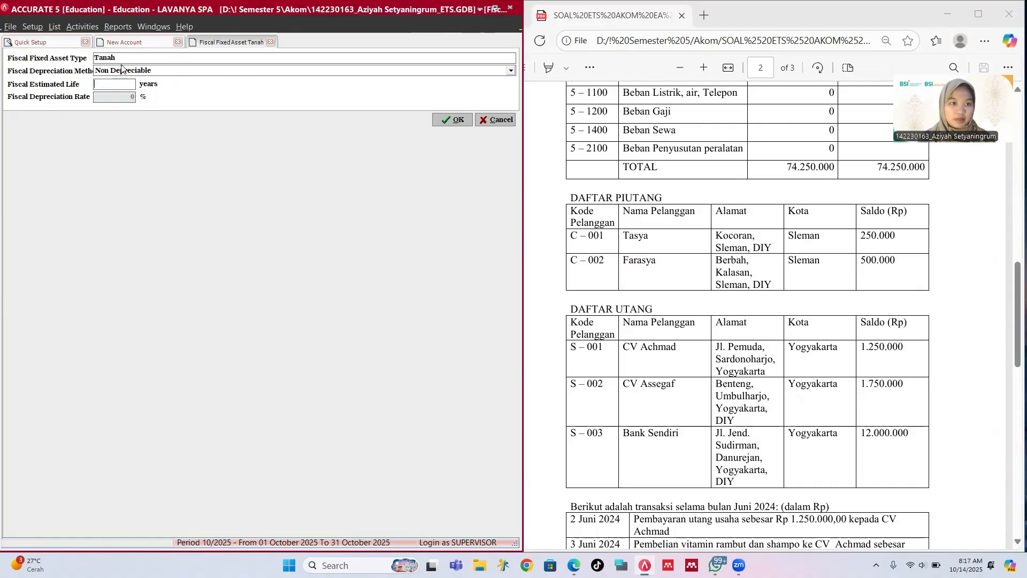
{"action": "type", "text": "0"}
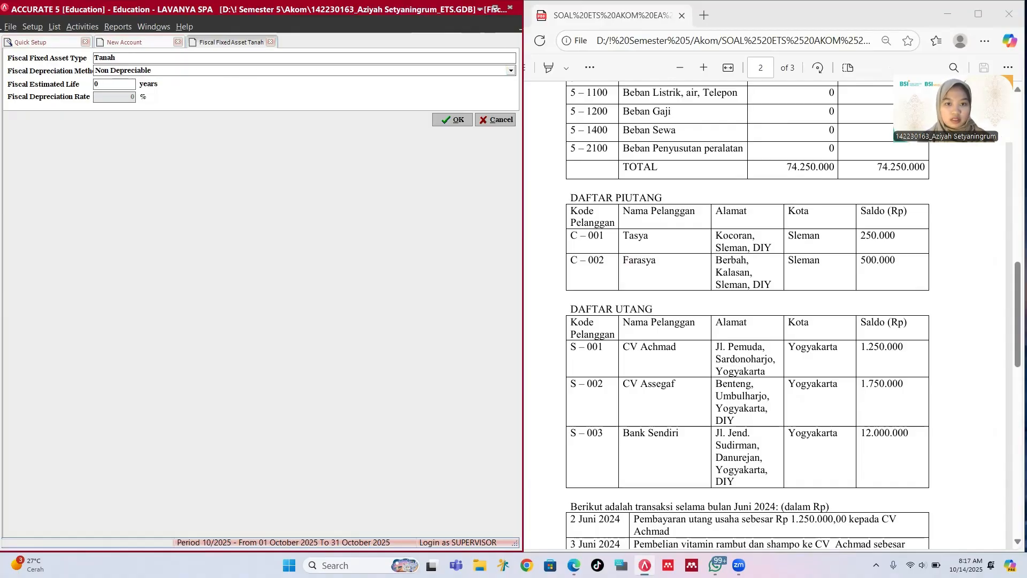
{"action": "key", "text": "Return"}
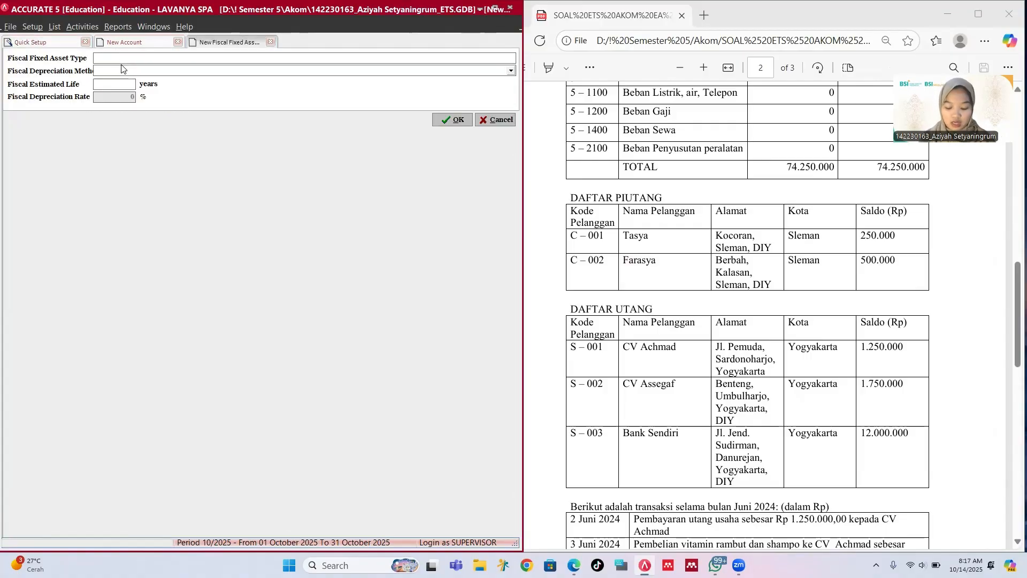
Step: Add Bangunan Semi Permanen with Straight Line Method and a 10-year life
{"action": "type", "text": "G"}
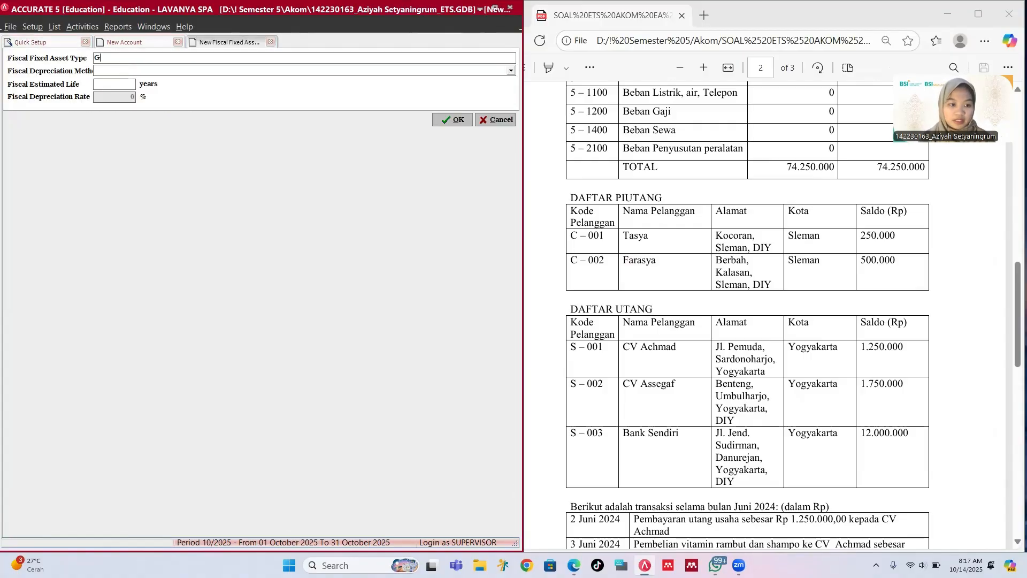
{"action": "key", "text": "BackSpace"}
{"action": "type", "text": "Ban"}
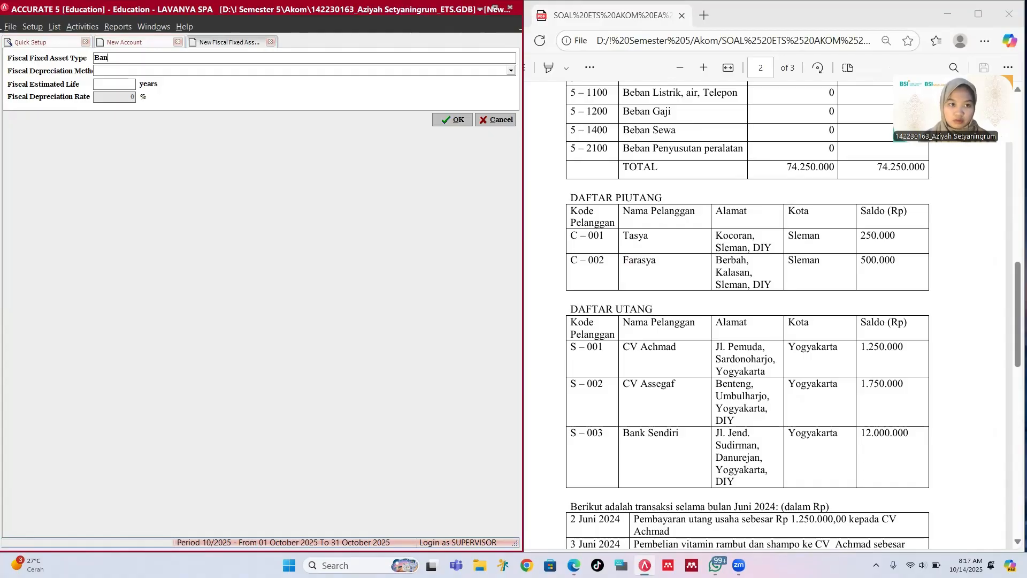
{"action": "type", "text": "gunam"}
{"action": "key", "text": "BackSpace"}
{"action": "key", "text": "BackSpace"}
{"action": "key", "text": "BackSpace"}
{"action": "type", "text": "nan "}
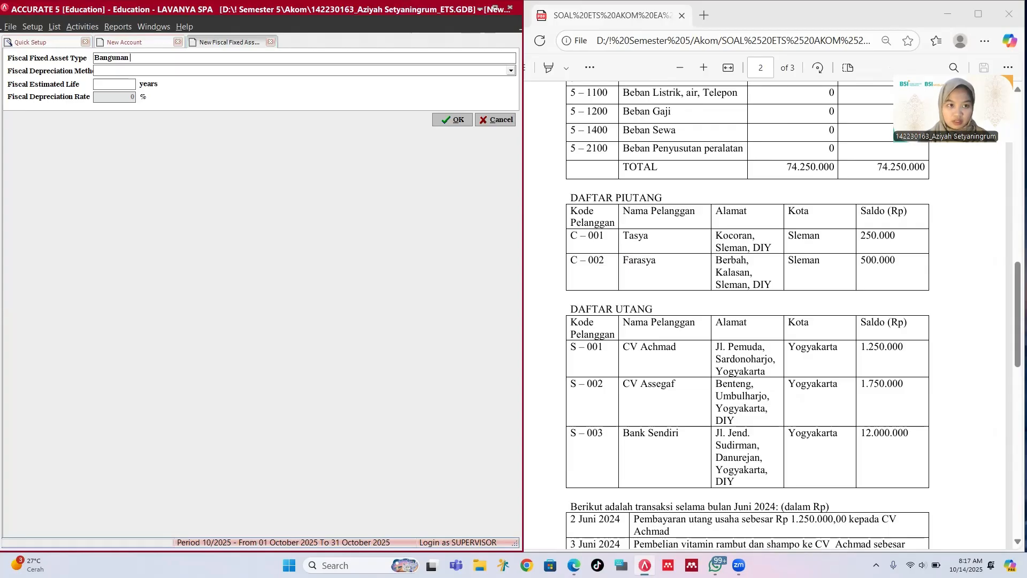
{"action": "type", "text": "Semi Permanen"}
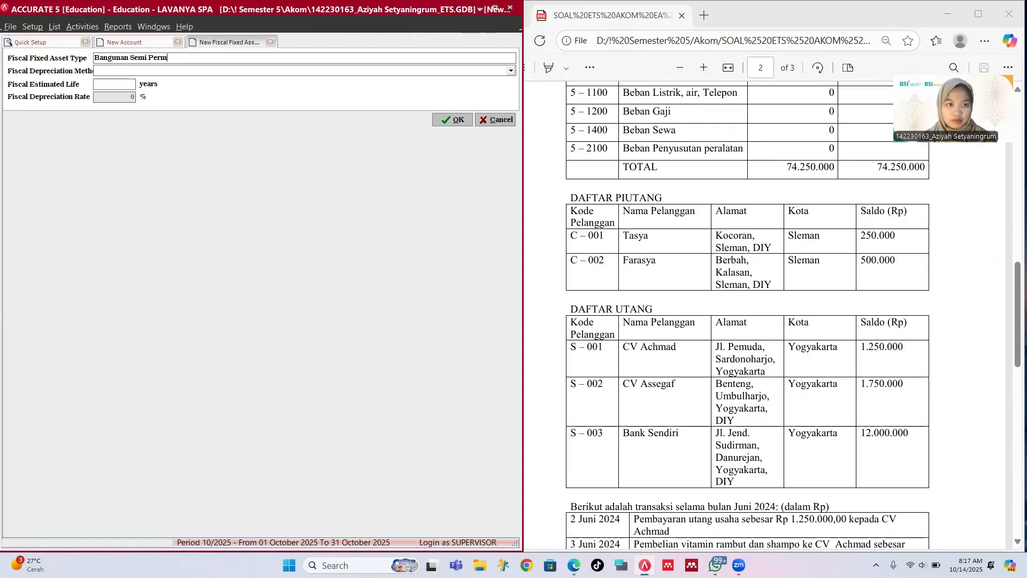
{"action": "key", "text": "Tab"}
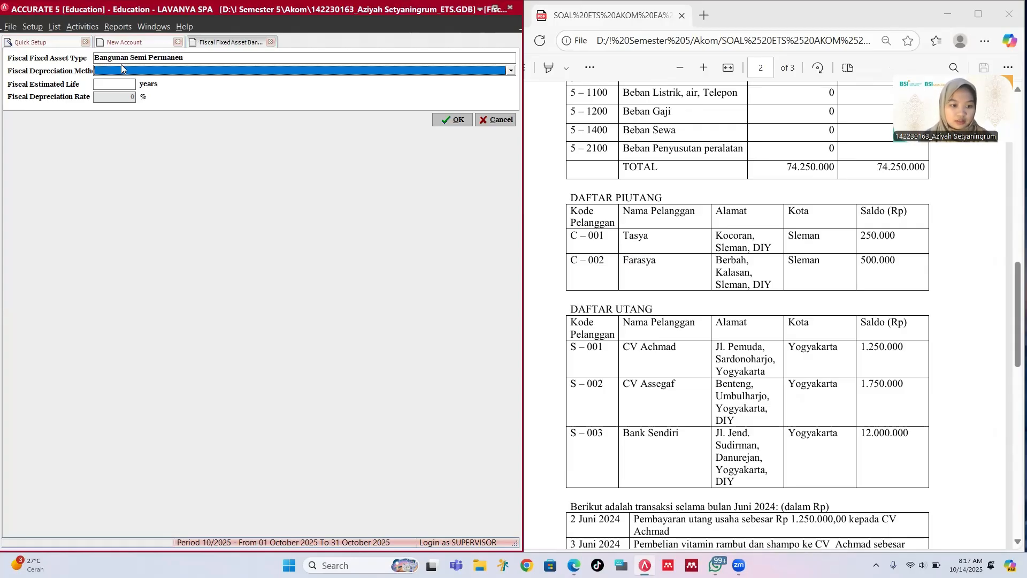
{"action": "type", "text": "S"}
{"action": "key", "text": "Return"}
{"action": "key", "text": "Tab"}
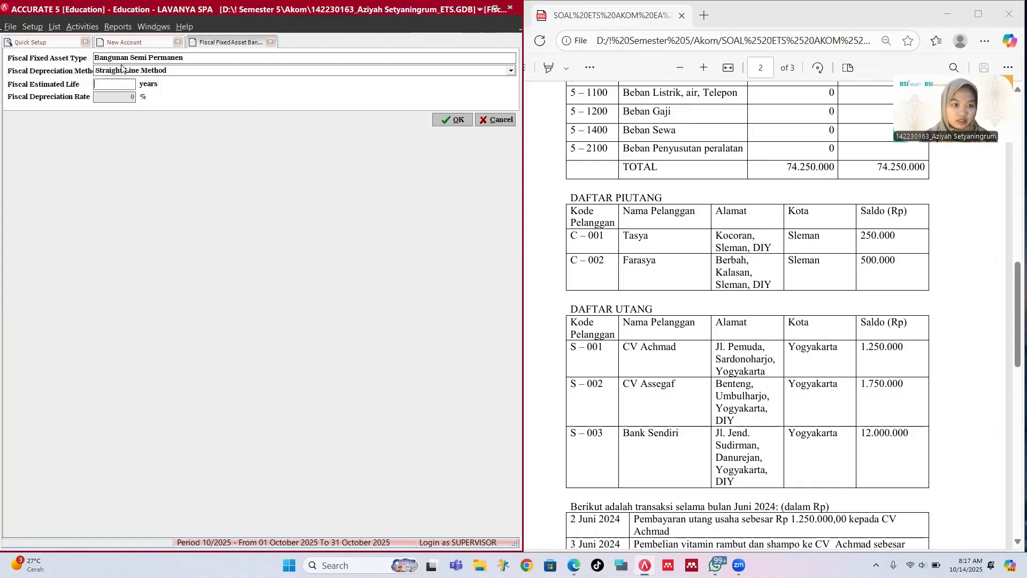
{"action": "type", "text": "10"}
{"action": "key", "text": "Tab"}
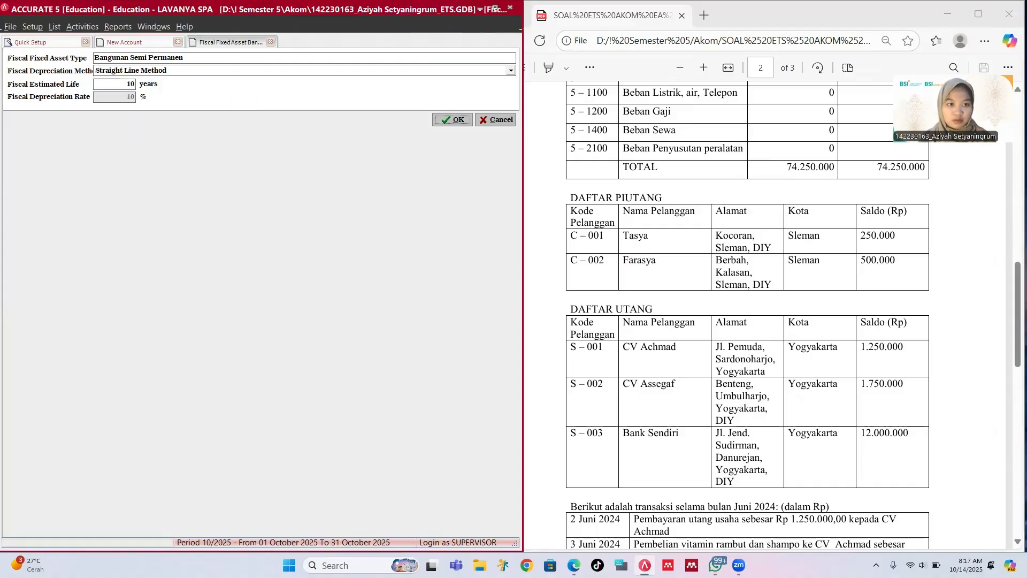
{"action": "key", "text": "Return"}
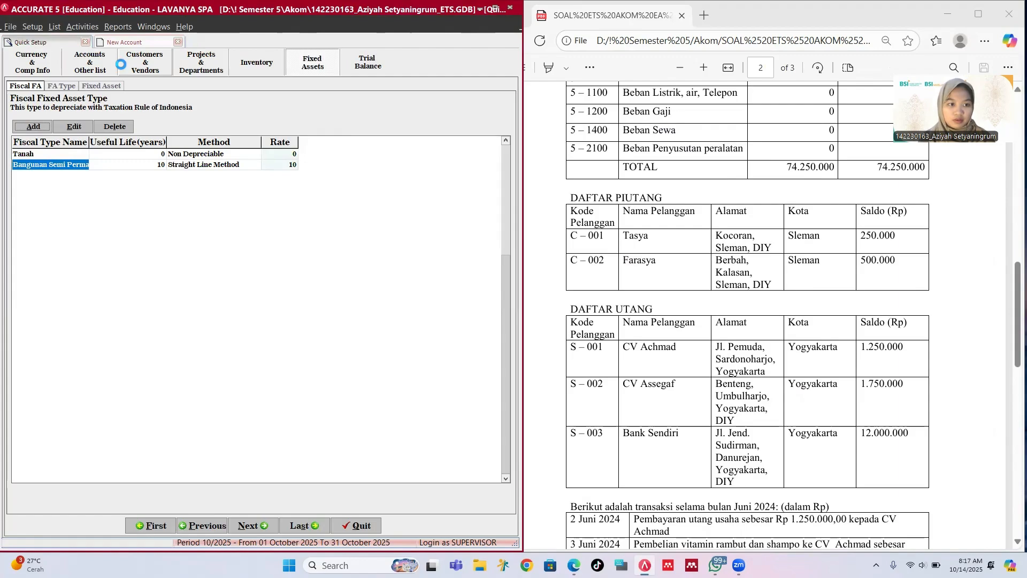
Step: Add Bangunan Permanen with Straight Line Method and a 20-year life
{"action": "key", "text": "Return"}
{"action": "type", "text": "Bangu"}
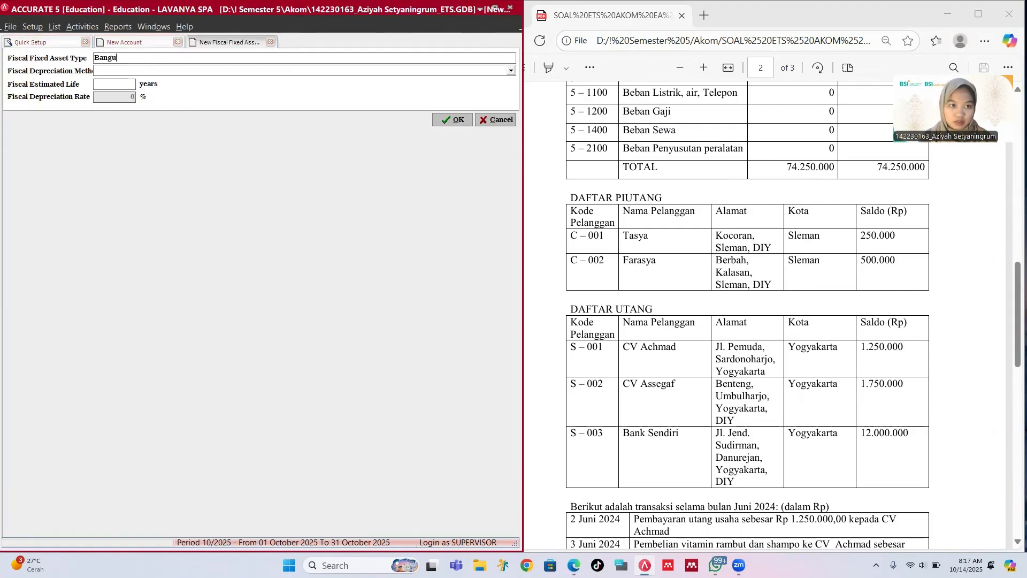
{"action": "type", "text": "man Per"}
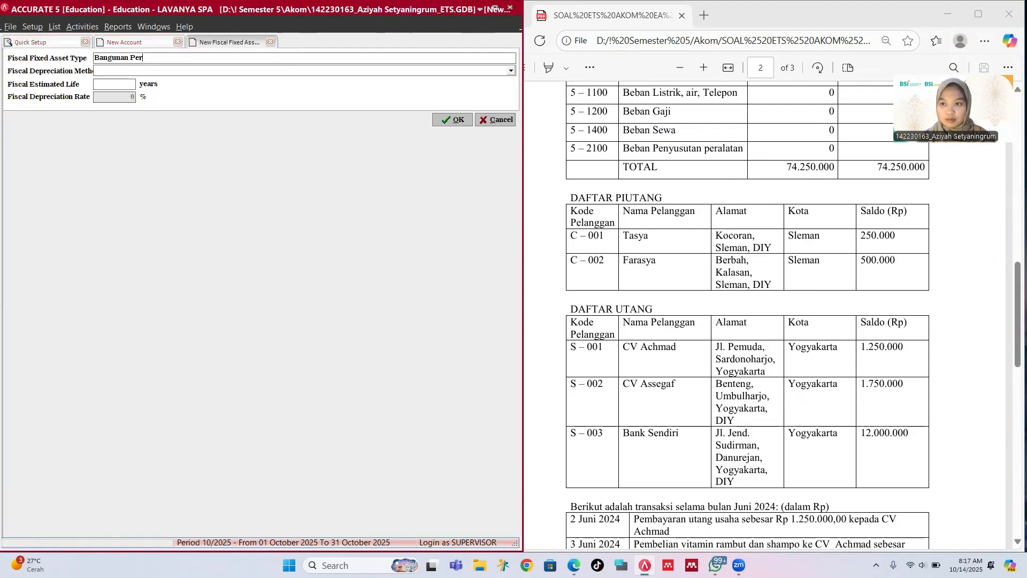
{"action": "type", "text": "manen"}
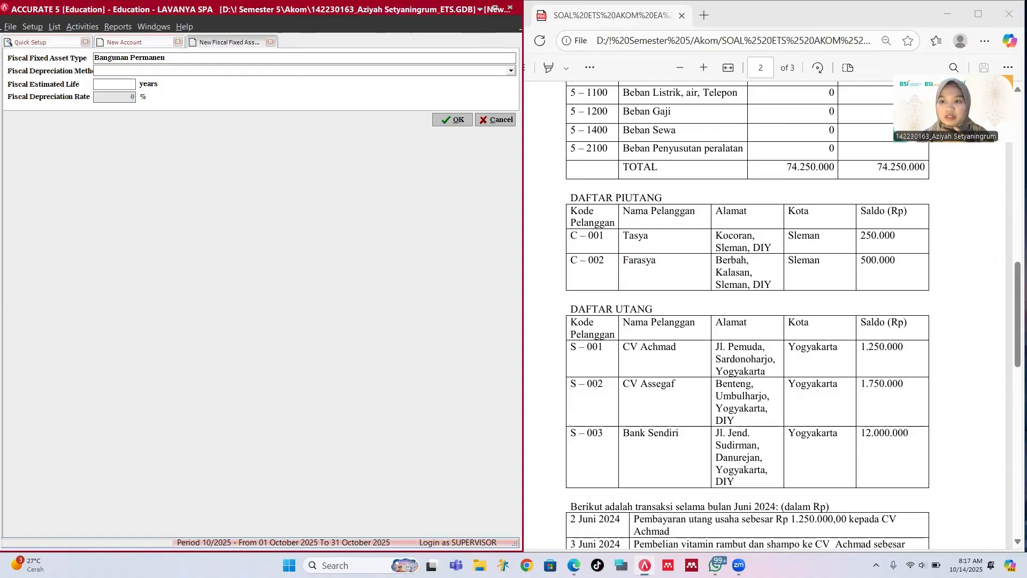
{"action": "key", "text": "Tab"}
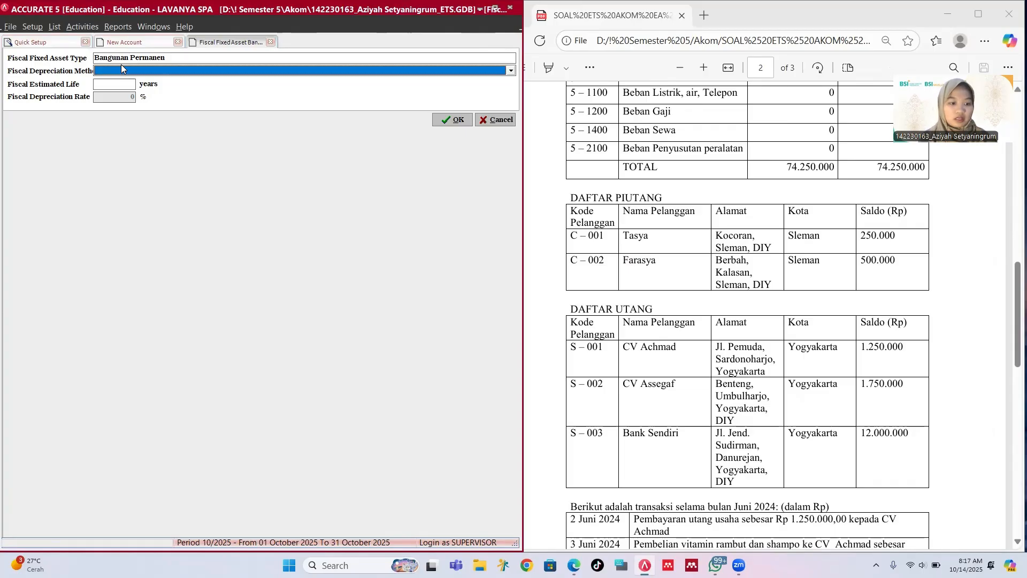
{"action": "type", "text": "St"}
{"action": "key", "text": "Return"}
{"action": "key", "text": "Tab"}
{"action": "type", "text": "20"}
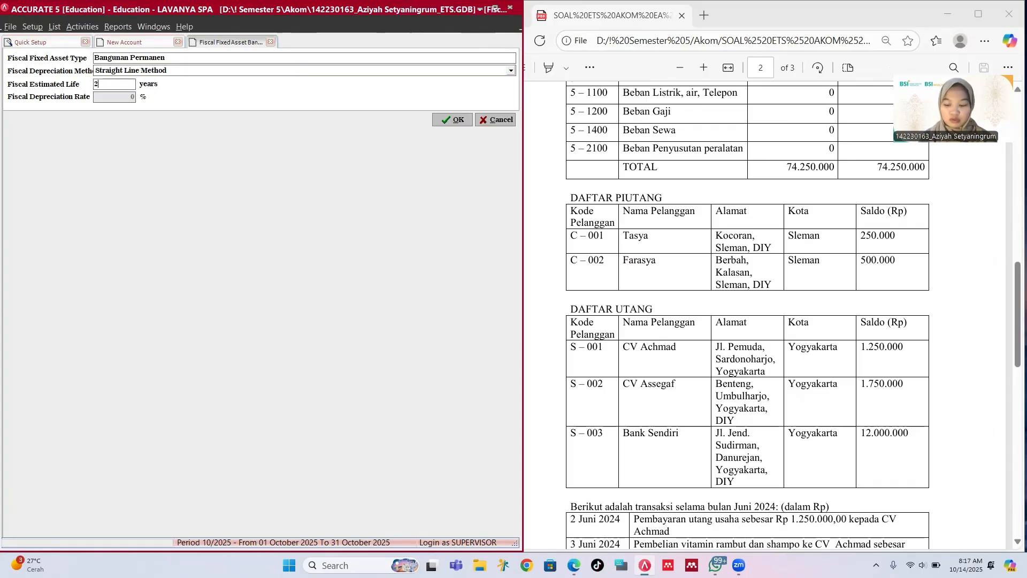
{"action": "key", "text": "Tab"}
{"action": "key", "text": "Return"}
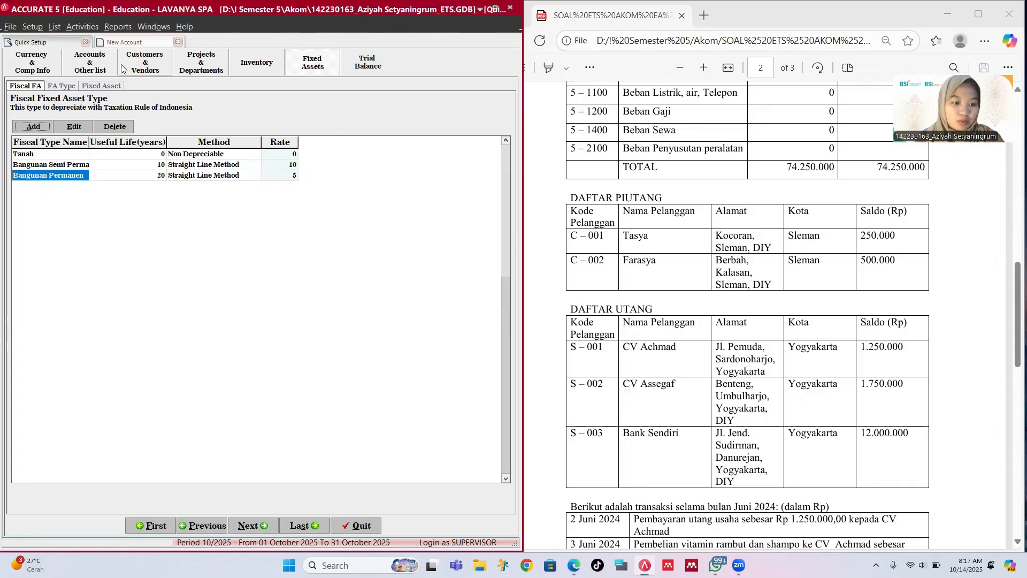
Step: Add fiscal asset type Golongan 4, straight line, 20-year life
{"action": "key", "text": "Return"}
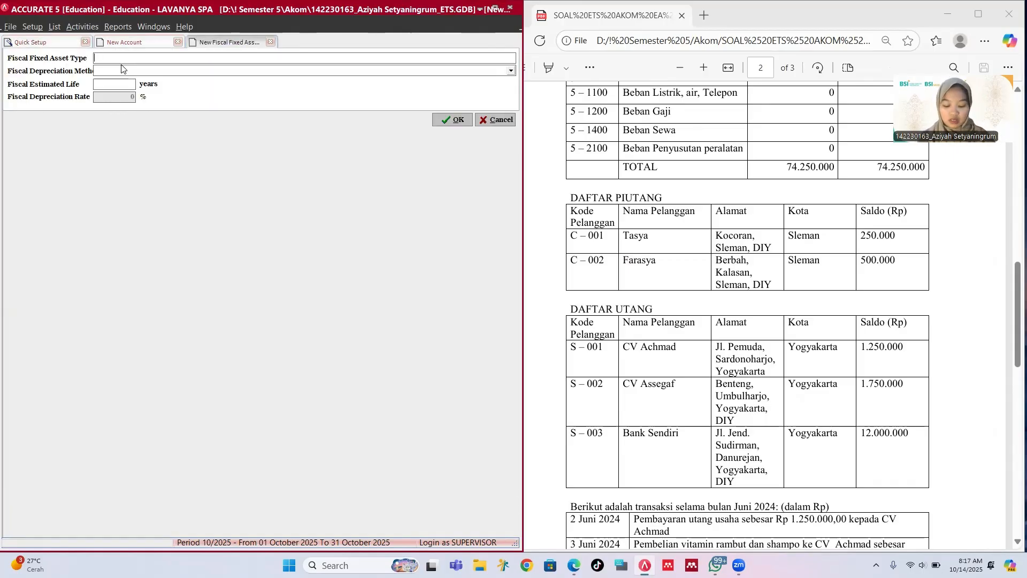
{"action": "type", "text": "Golon"}
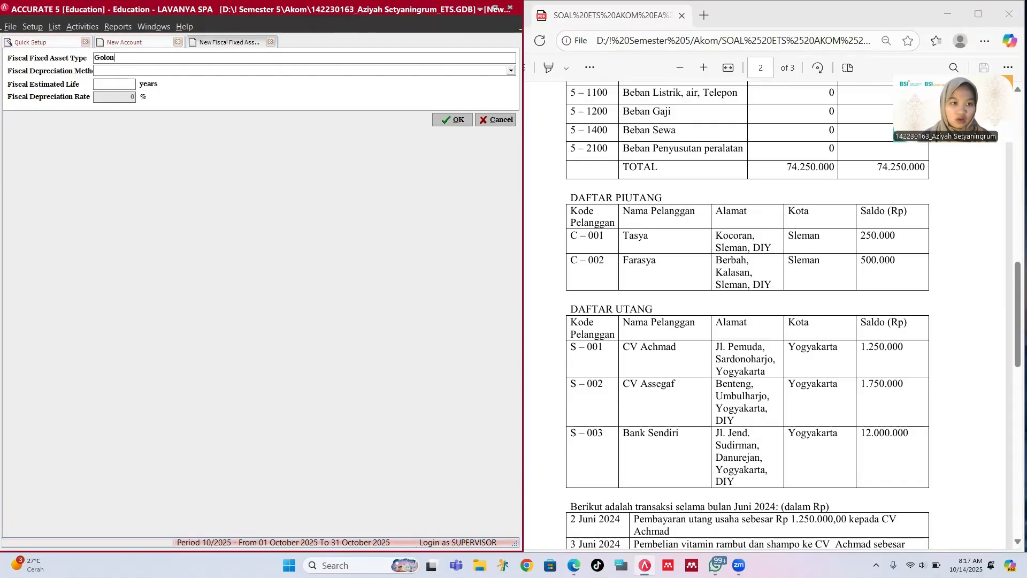
{"action": "type", "text": "gan 4"}
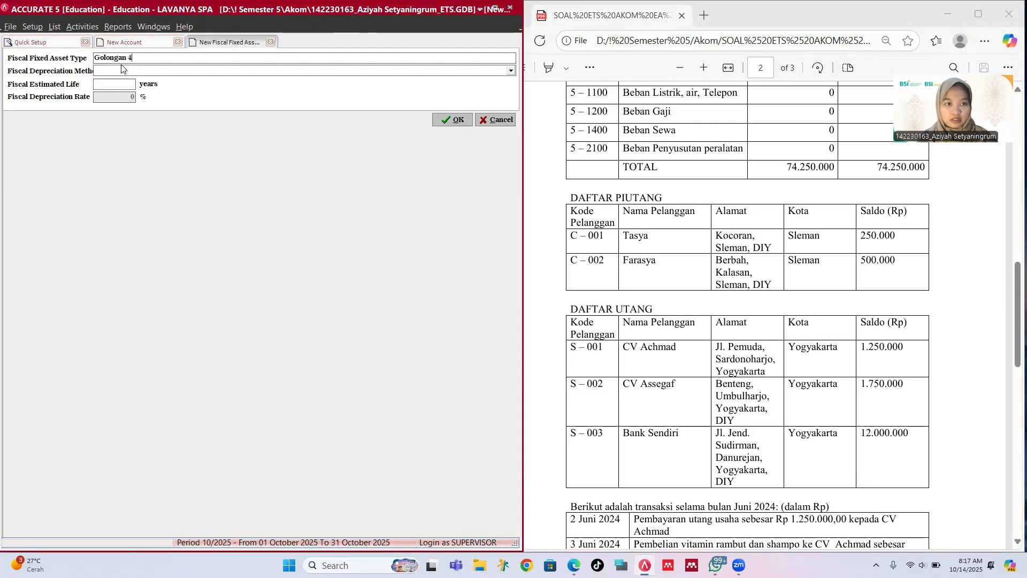
{"action": "left_click", "coordinate": [122, 68]}
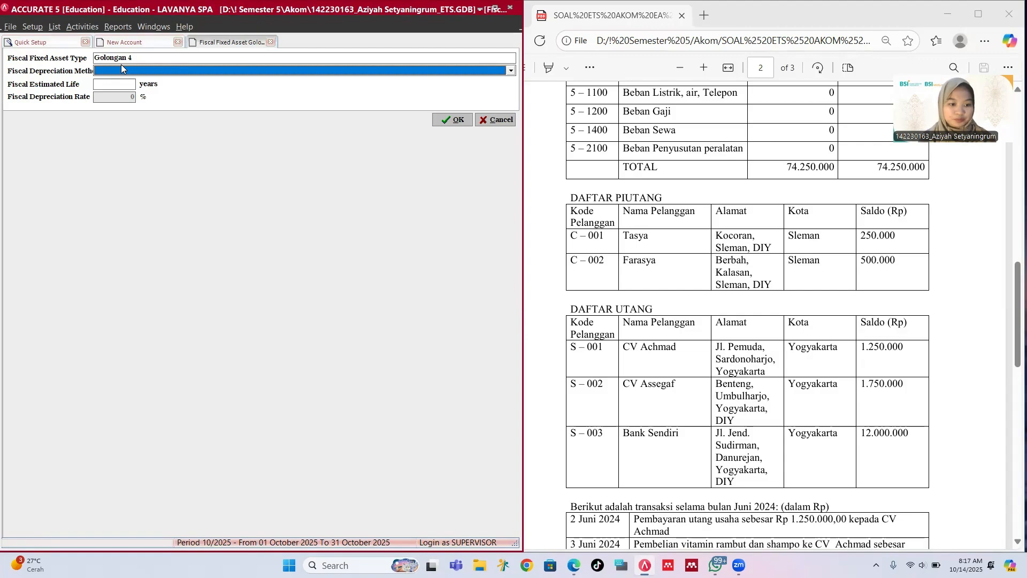
{"action": "left_click", "coordinate": [122, 68]}
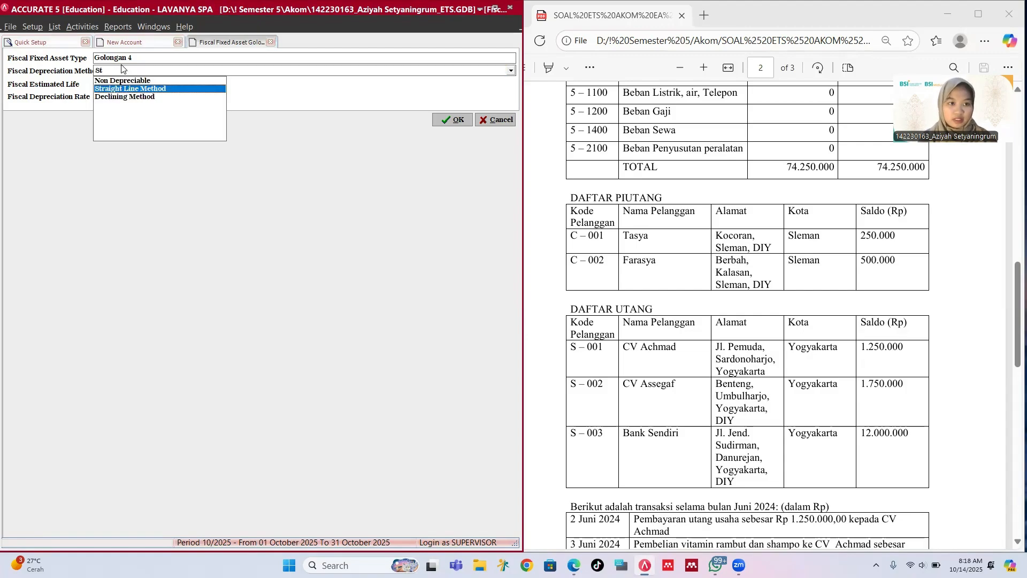
{"action": "key", "text": "Return"}
{"action": "type", "text": "20"}
{"action": "key", "text": "Return"}
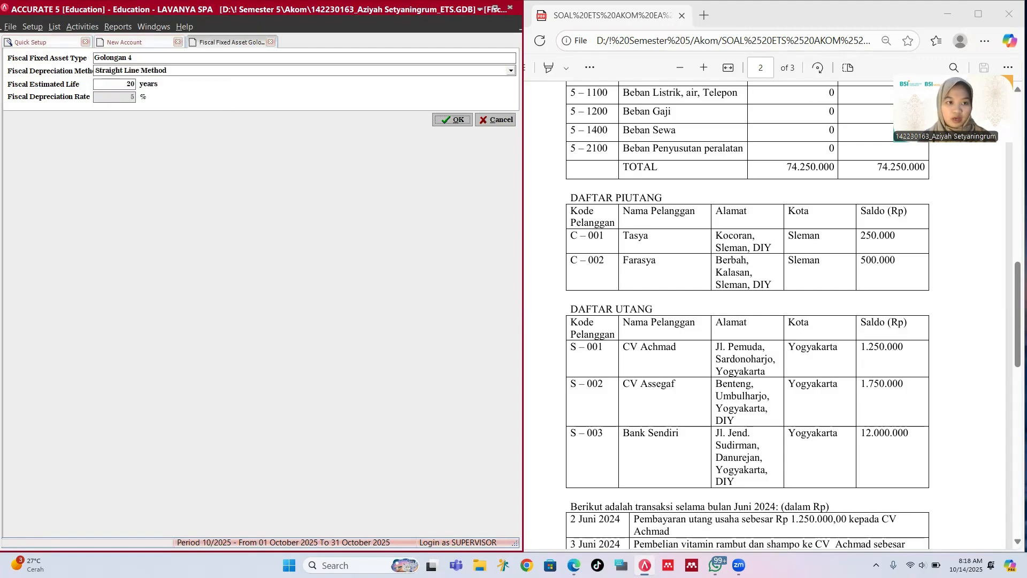
Step: Add Golongan 3, straight line, 16-year life
{"action": "type", "text": "Go"}
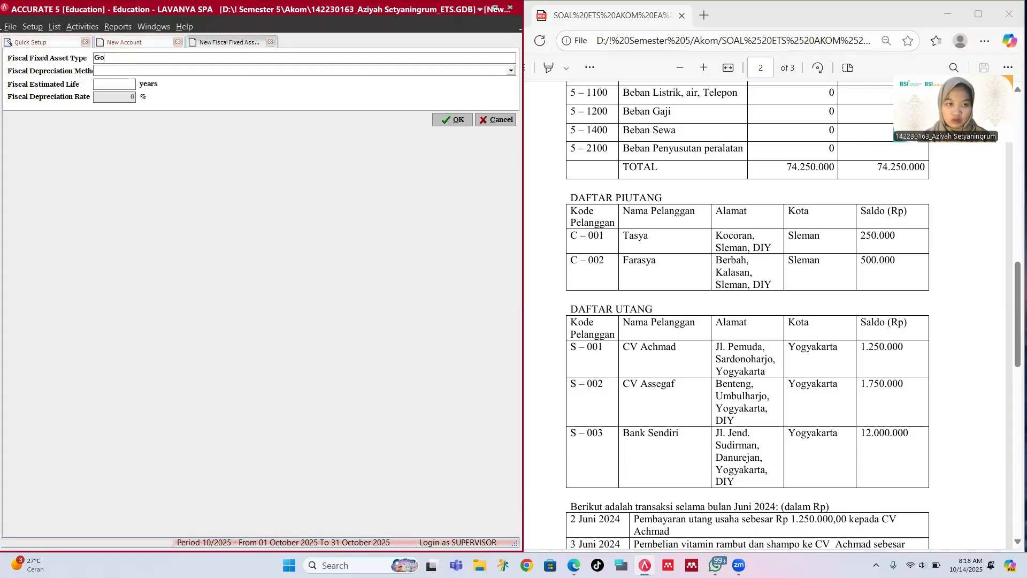
{"action": "type", "text": "longan"}
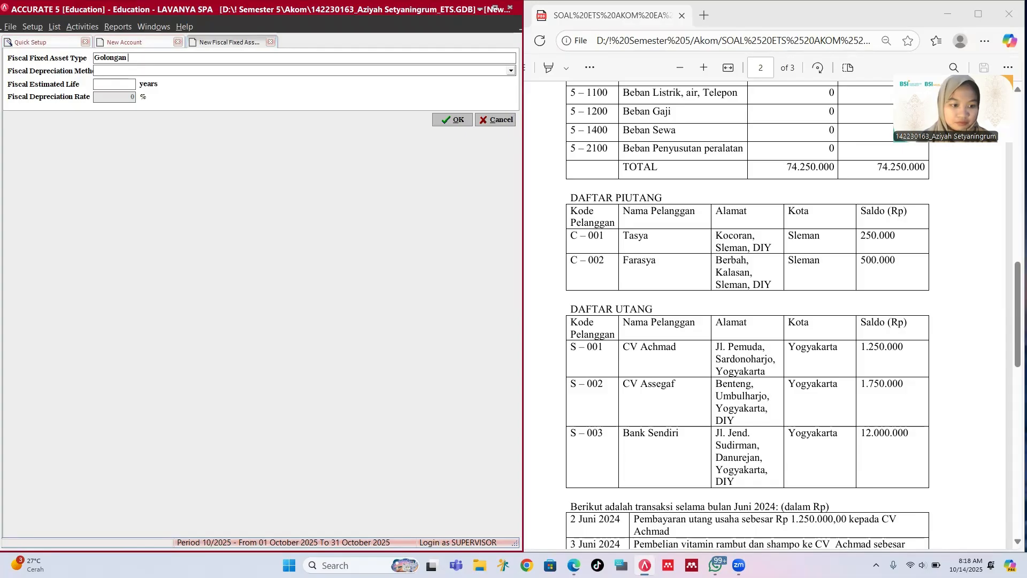
{"action": "type", "text": " 3"}
{"action": "key", "text": "Tab"}
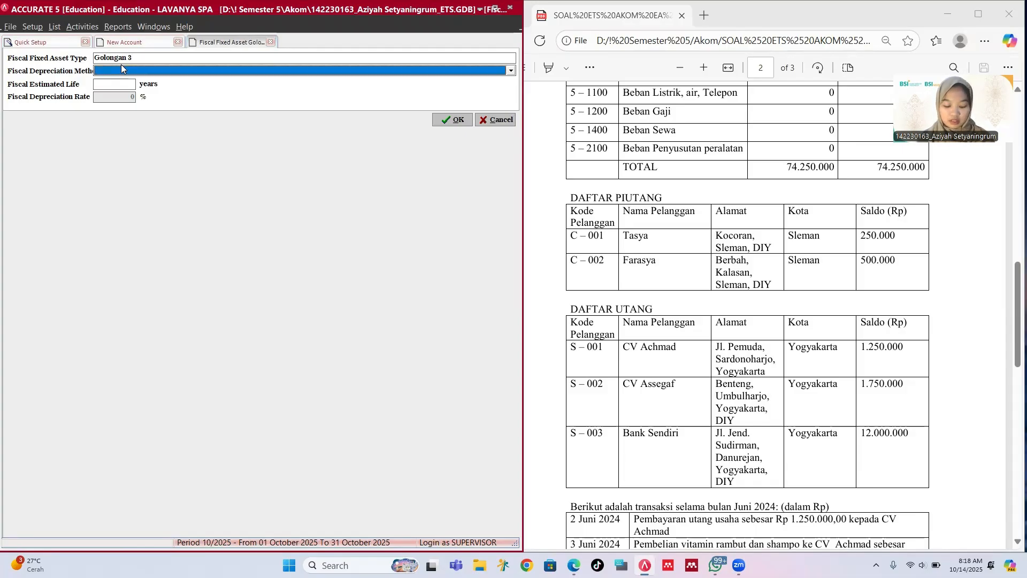
{"action": "left_click", "coordinate": [123, 69]}
{"action": "type", "text": "St"}
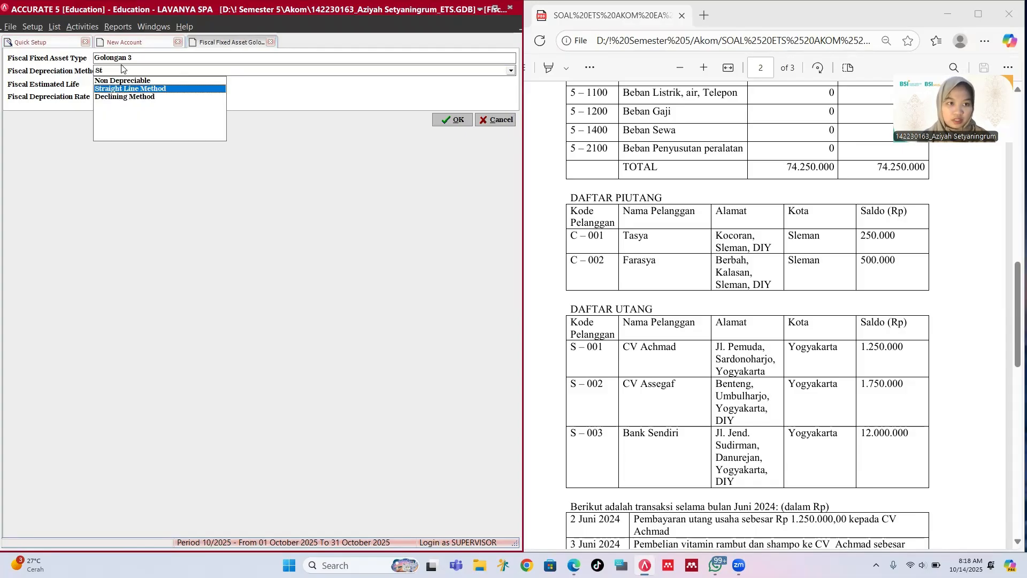
{"action": "key", "text": "Return"}
{"action": "key", "text": "Tab"}
{"action": "type", "text": "16"}
{"action": "key", "text": "Return"}
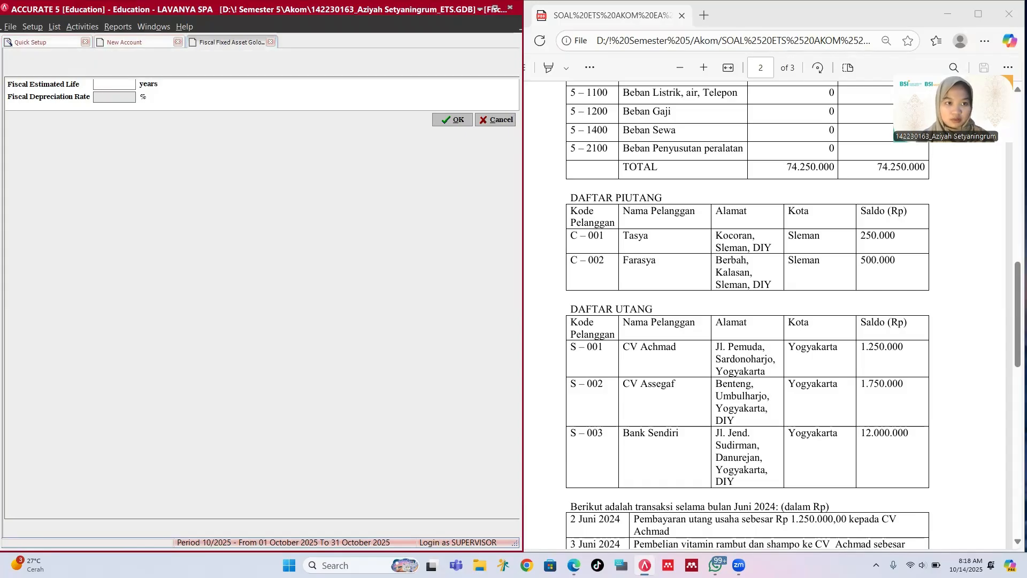
Step: Add Golongan 2, straight line, 8-year life
{"action": "type", "text": "Go"}
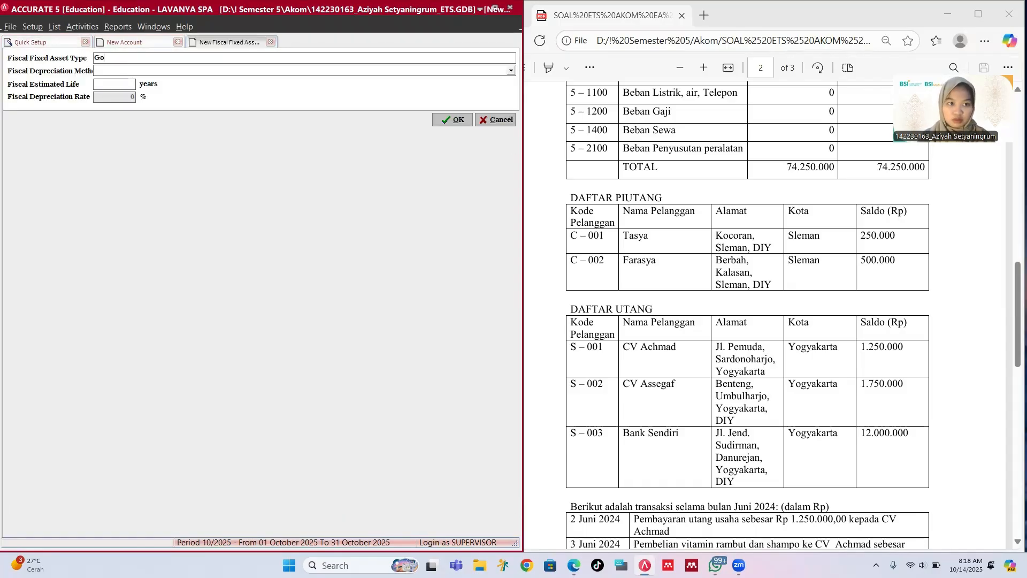
{"action": "type", "text": "longan 2"}
{"action": "key", "text": "Tab"}
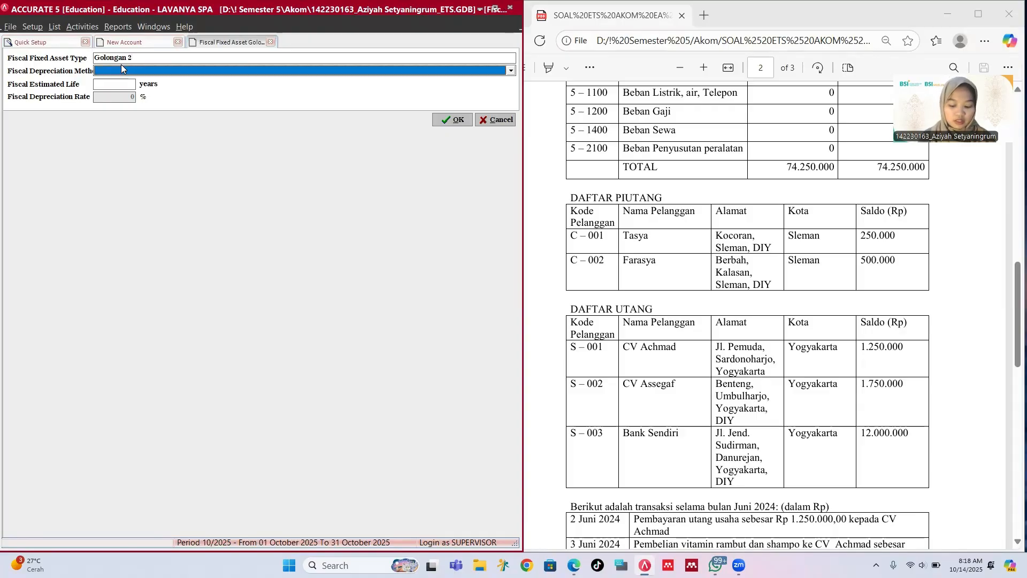
{"action": "key", "text": "Down"}
{"action": "key", "text": "Return"}
{"action": "key", "text": "s"}
{"action": "key", "text": "Return"}
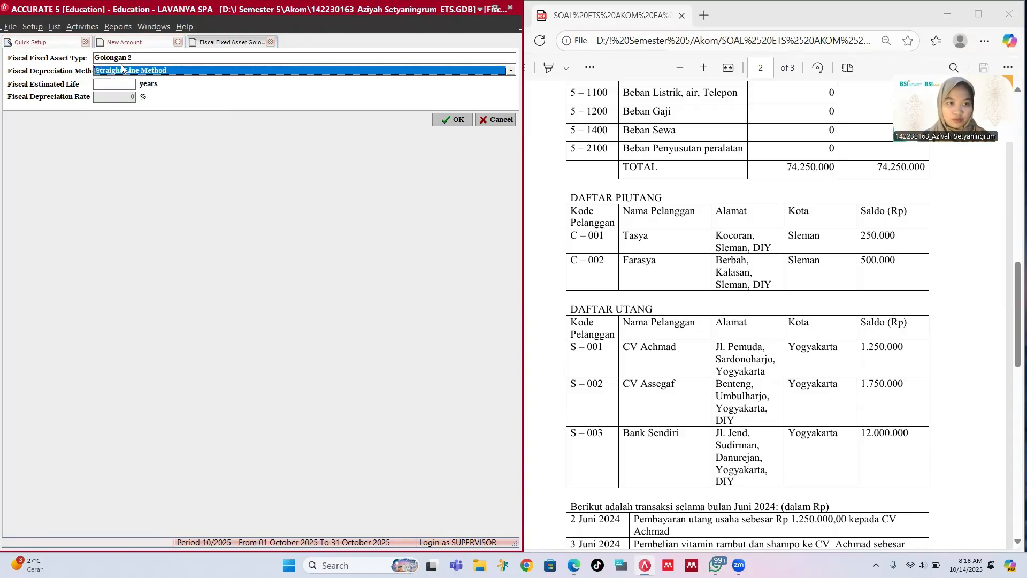
{"action": "key", "text": "Tab"}
{"action": "type", "text": "8"}
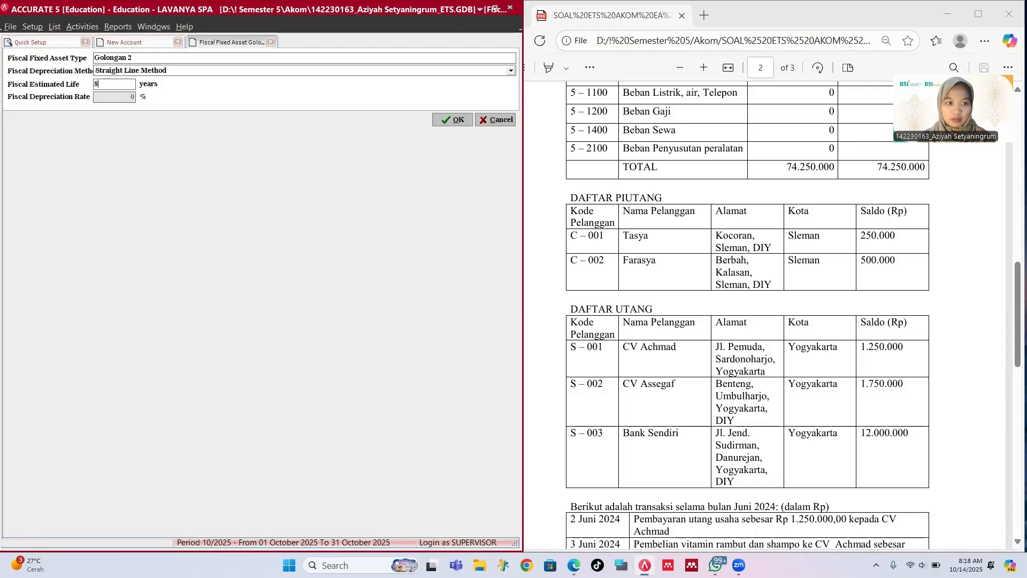
{"action": "key", "text": "Tab"}
{"action": "key", "text": "Return"}
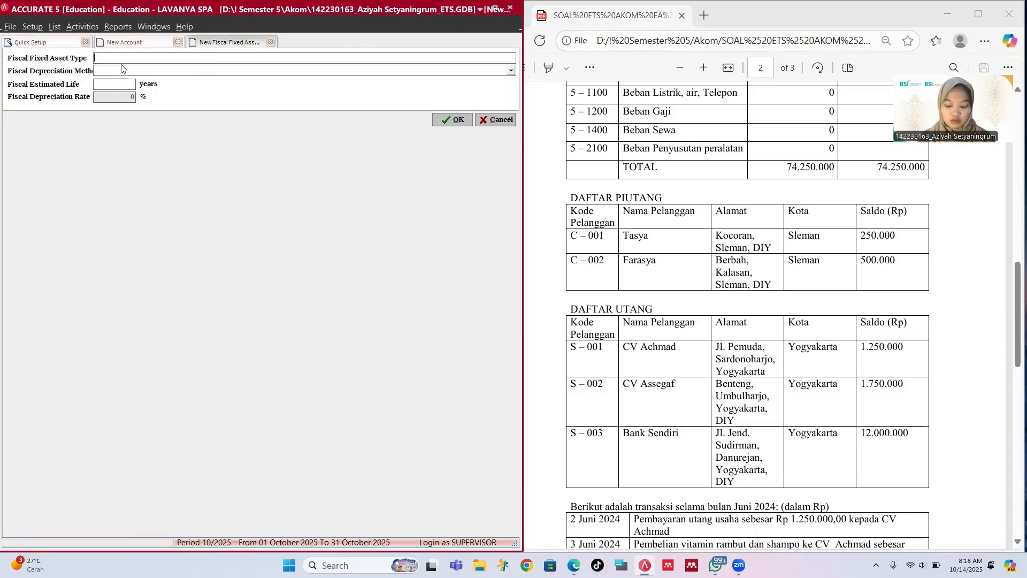
Step: Add Golongan 1, straight line, 4-year life
{"action": "type", "text": "Golongan"}
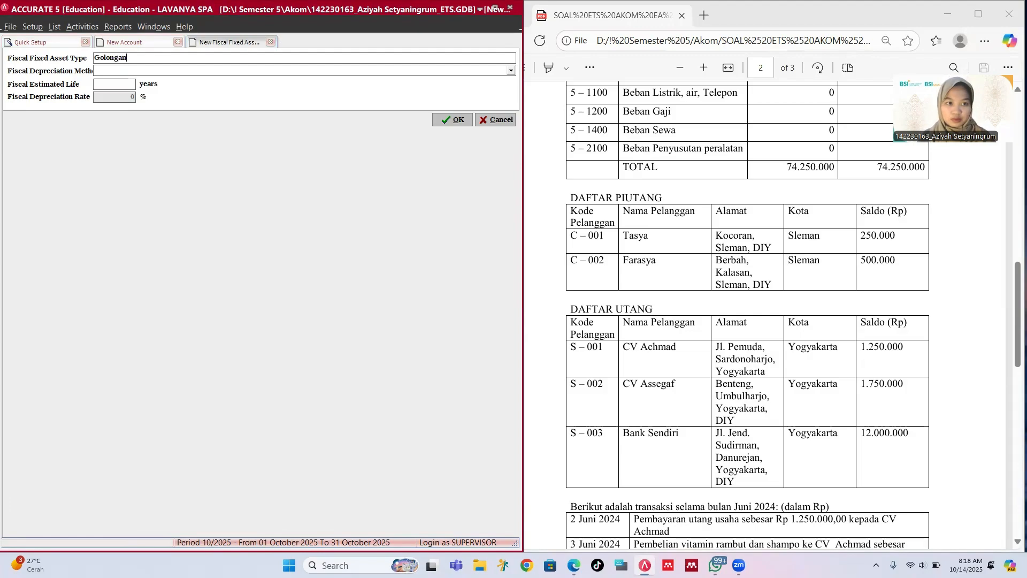
{"action": "type", "text": " 1"}
{"action": "key", "text": "Tab"}
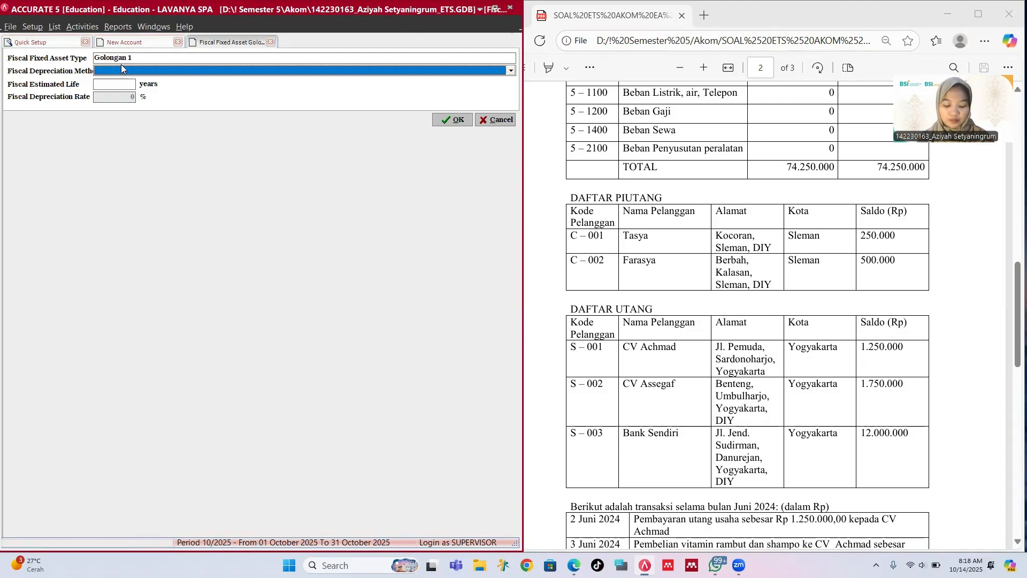
{"action": "key", "text": "s"}
{"action": "key", "text": "Return"}
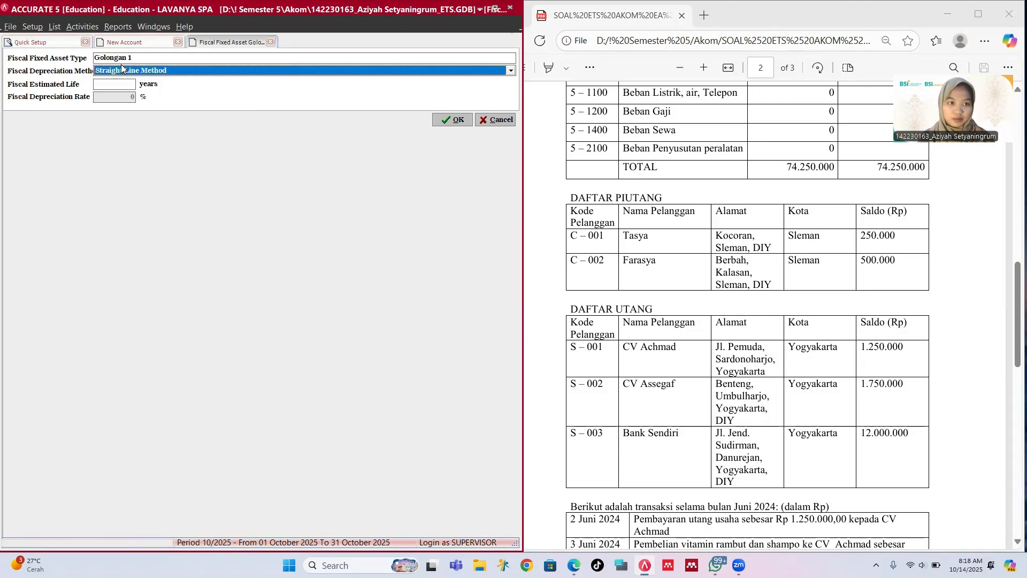
{"action": "key", "text": "Tab"}
{"action": "type", "text": "4"}
{"action": "key", "text": "Return"}
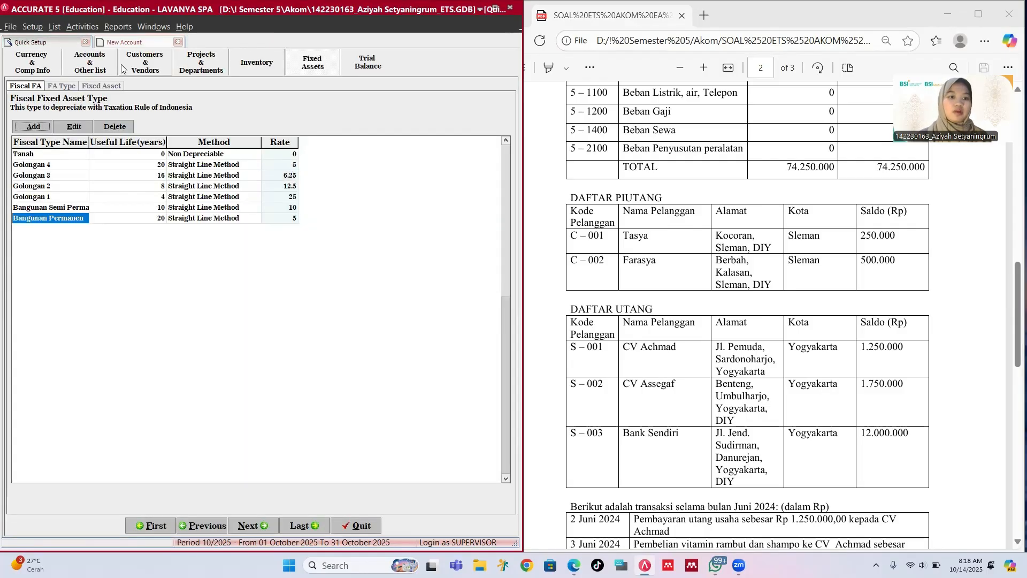
Step: Start a new fixed asset type and review the equipment useful-life note in the PDF
{"action": "left_click", "coordinate": [276, 526]}
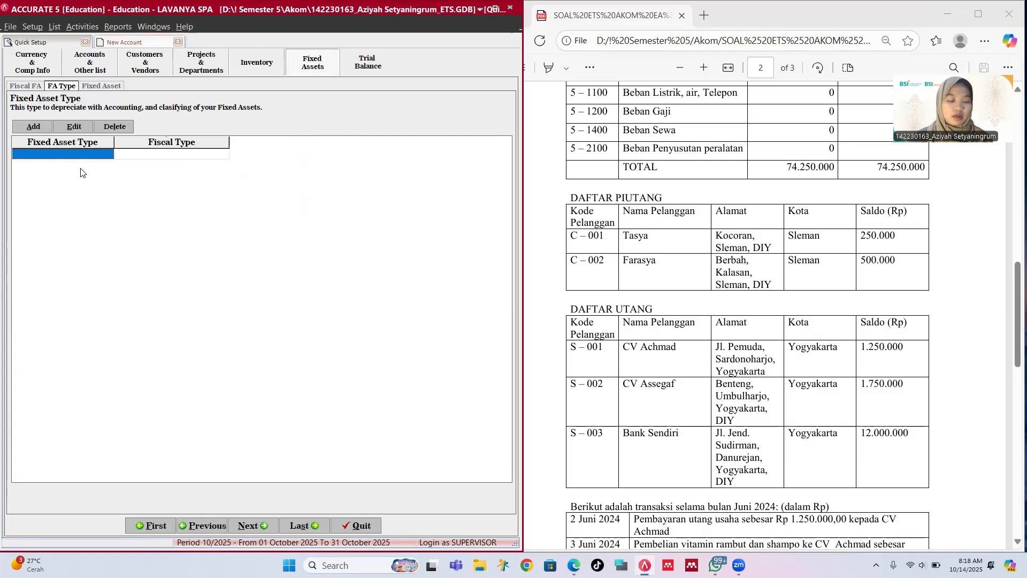
{"action": "left_click", "coordinate": [48, 130]}
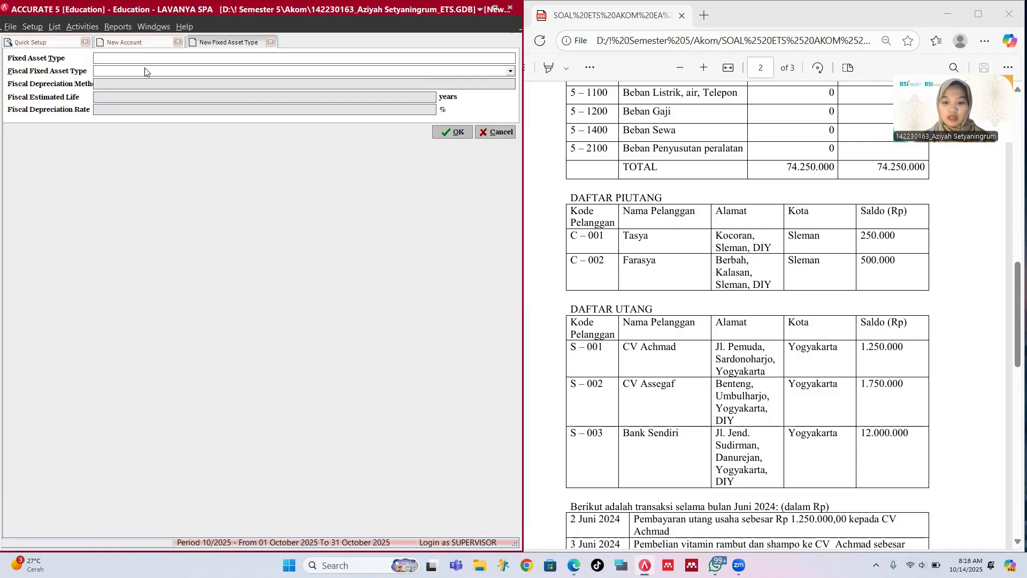
{"action": "scroll", "coordinate": [723, 354], "scroll_direction": "down", "scroll_amount": 10}
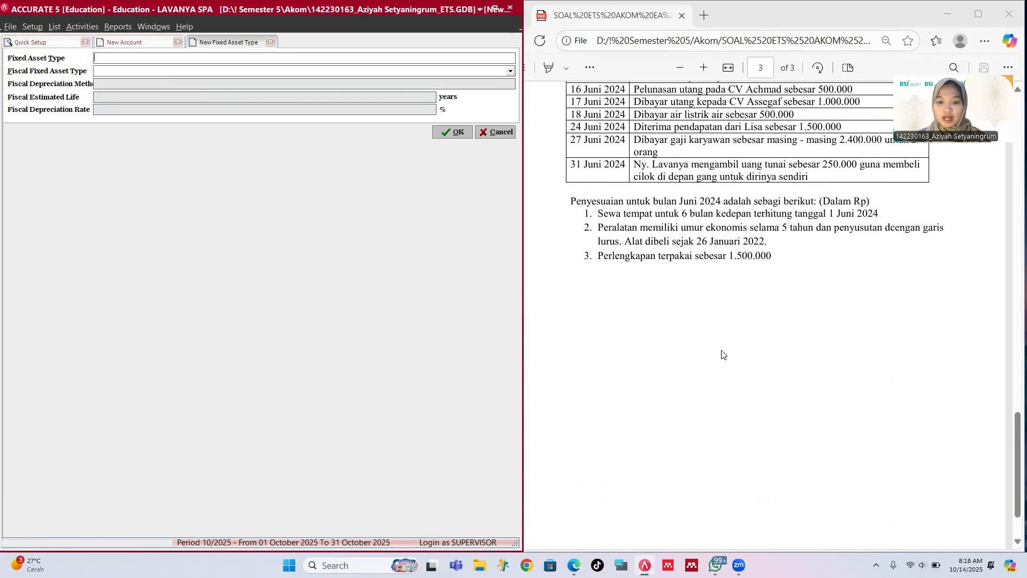
{"action": "left_click_drag", "start_coordinate": [594, 227], "coordinate": [771, 257]}
{"action": "left_click", "coordinate": [675, 239]}
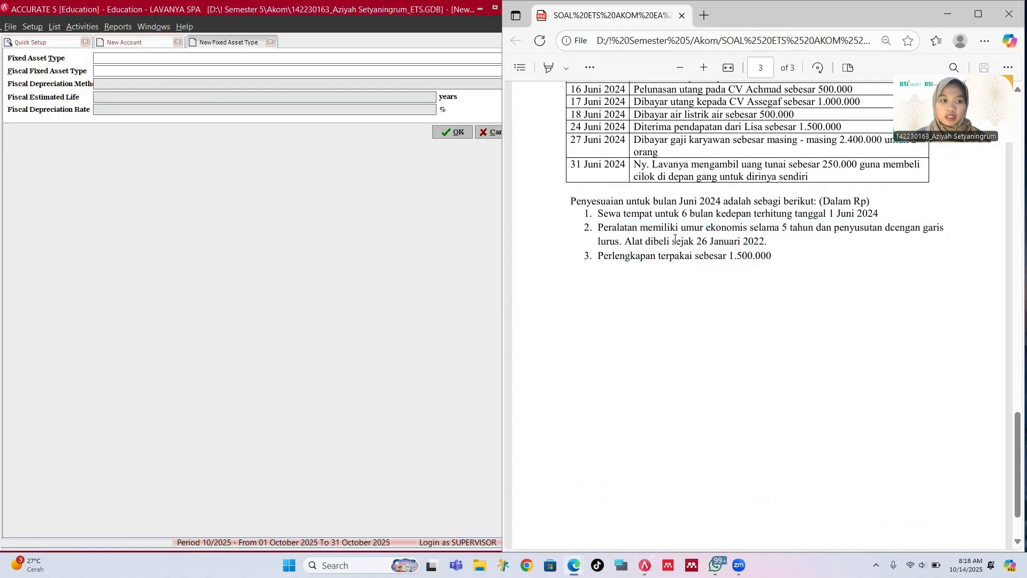
Step: Name the type Peralatan, set its fiscal type to Golongan 2, and save it
{"action": "left_click", "coordinate": [141, 62]}
{"action": "type", "text": "Pe"}
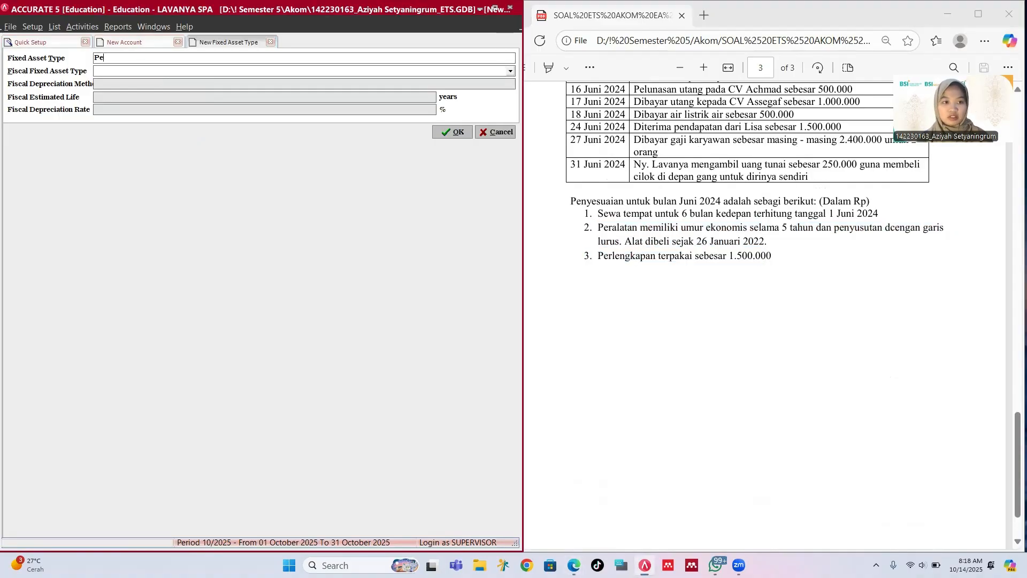
{"action": "type", "text": "ral"}
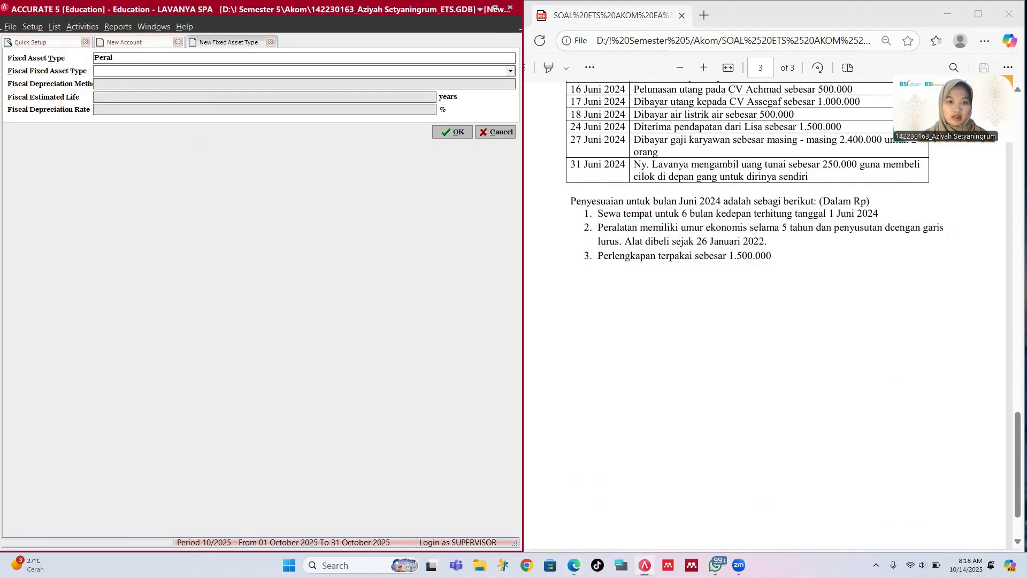
{"action": "type", "text": "atan"}
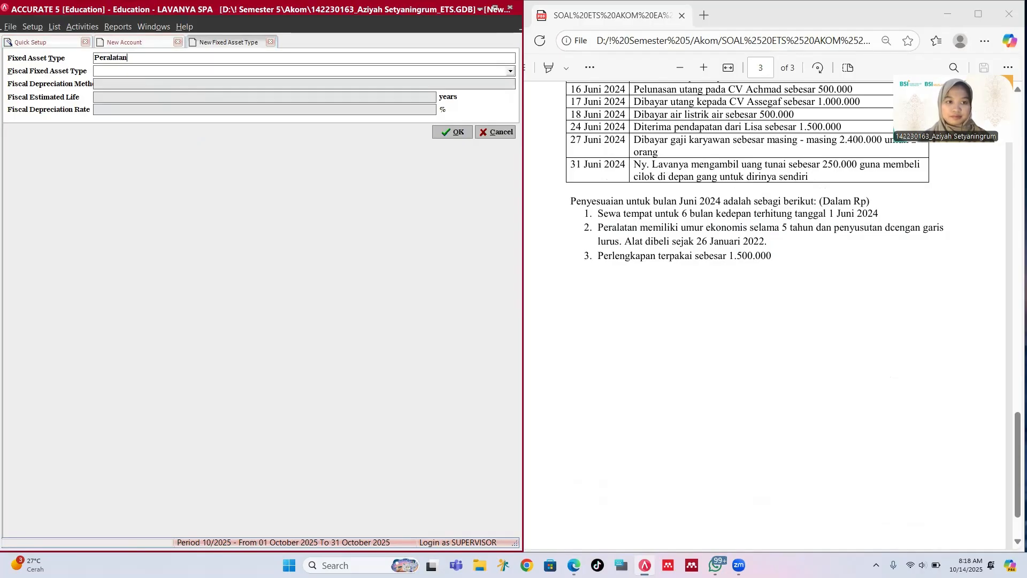
{"action": "key", "text": "Tab"}
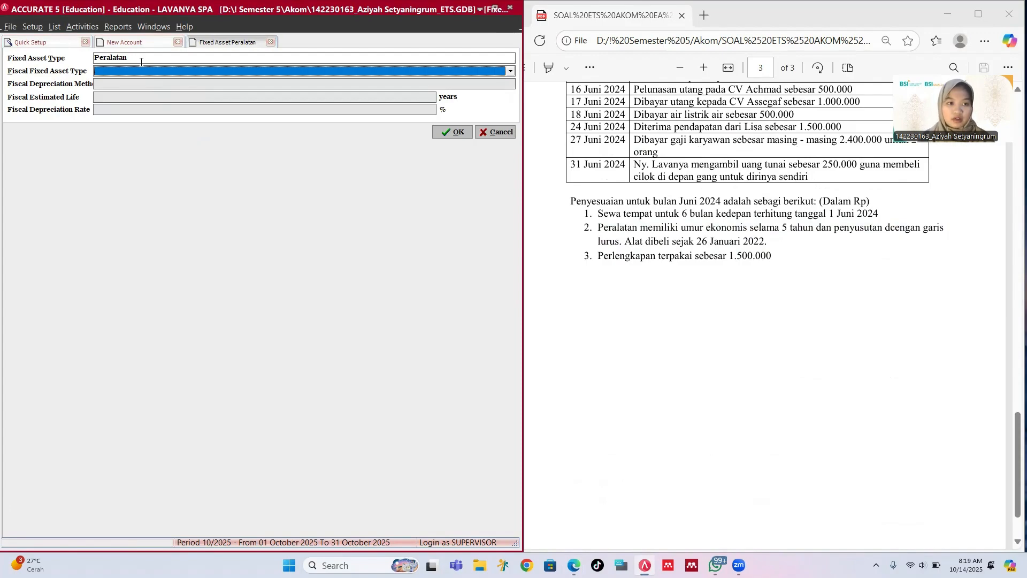
{"action": "type", "text": "Go"}
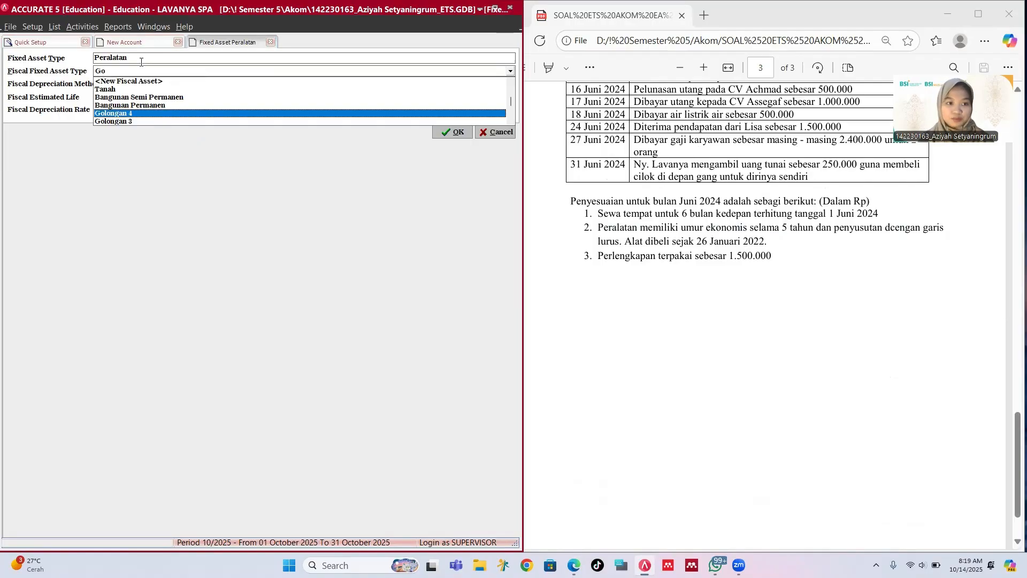
{"action": "key", "text": "Up"}
{"action": "key", "text": "Up"}
{"action": "key", "text": "Up"}
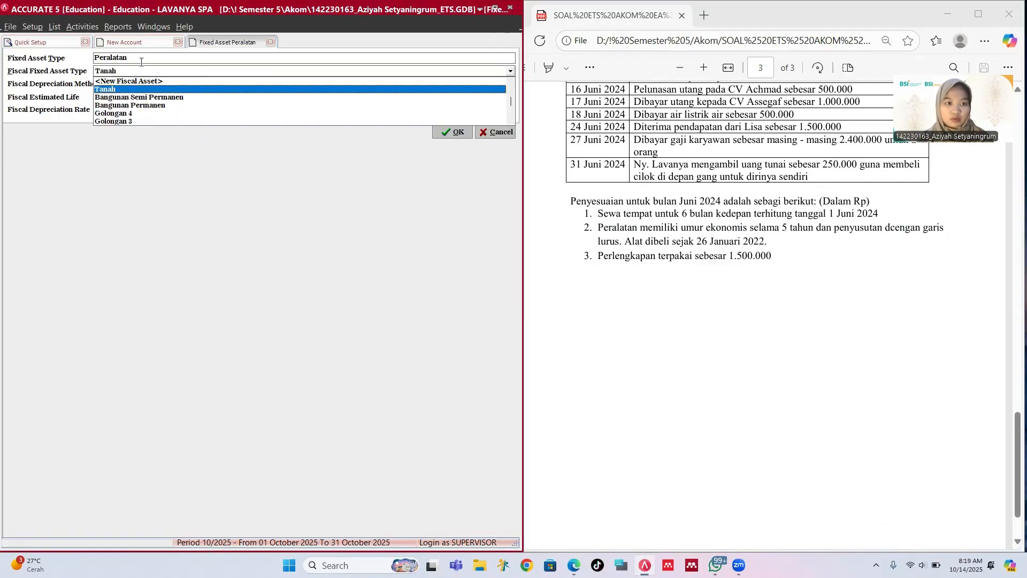
{"action": "key", "text": "Down"}
{"action": "key", "text": "Down"}
{"action": "key", "text": "Down"}
{"action": "key", "text": "Down"}
{"action": "key", "text": "Down"}
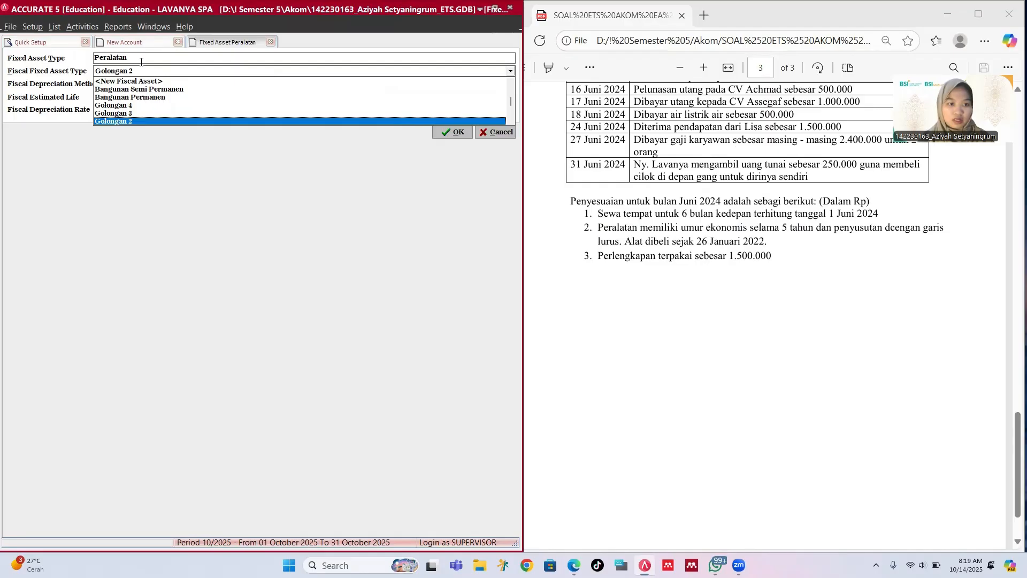
{"action": "key", "text": "Tab"}
{"action": "key", "text": "Tab"}
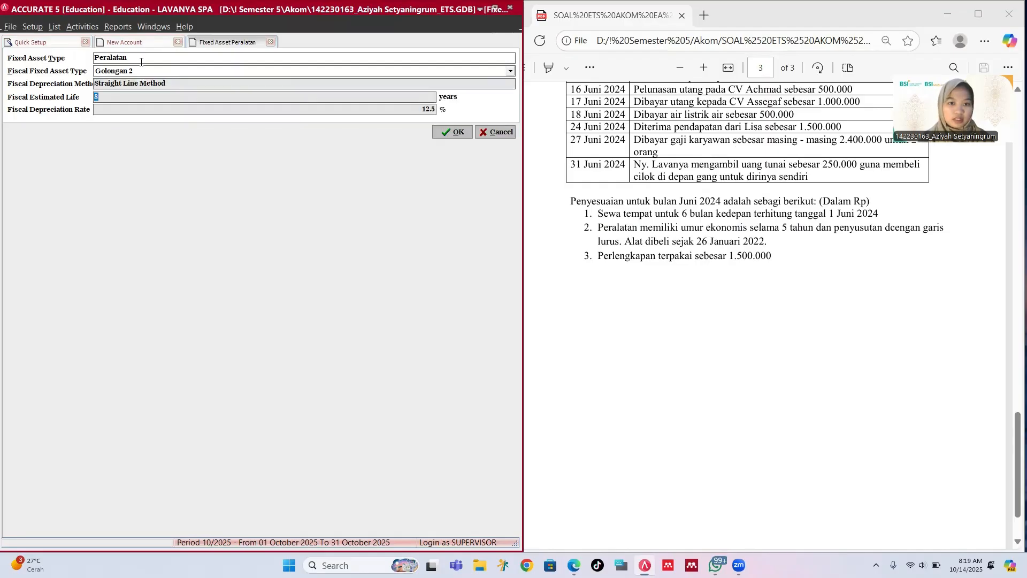
{"action": "key", "text": "Tab"}
{"action": "key", "text": "Tab"}
{"action": "key", "text": "Return"}
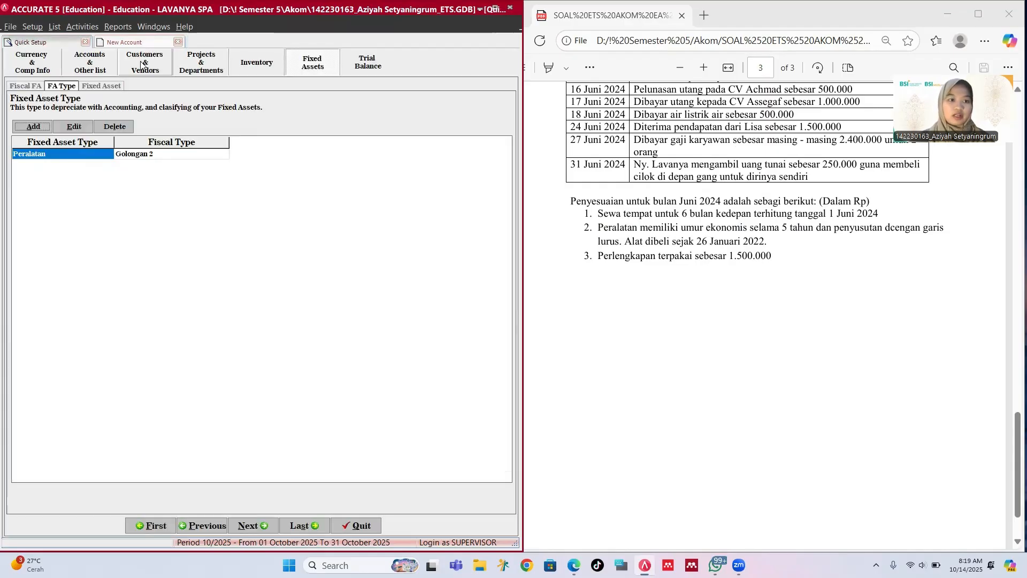
Step: Start a new fixed asset with asset type Peralatan
{"action": "left_click", "coordinate": [246, 528]}
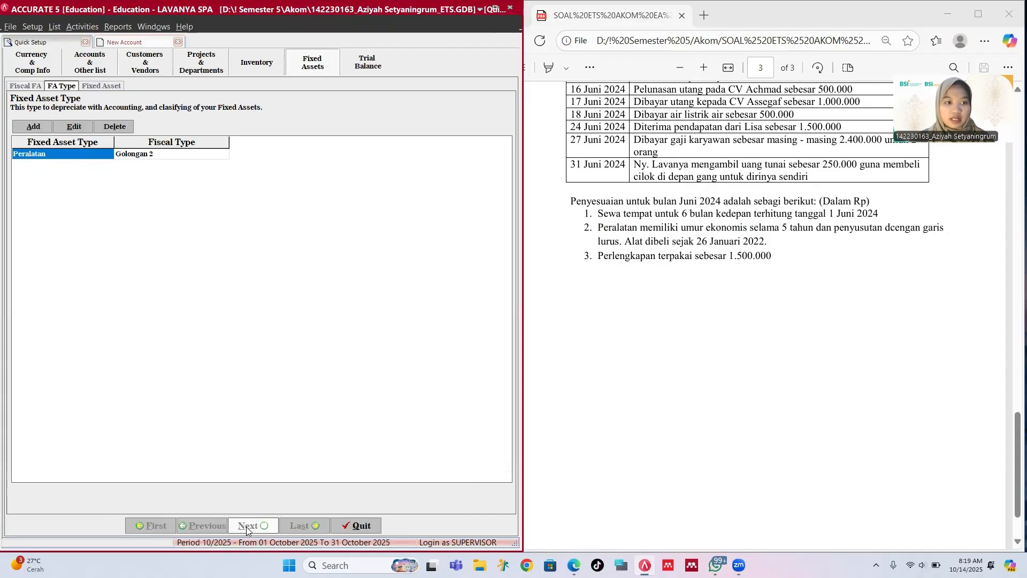
{"action": "left_click", "coordinate": [36, 117]}
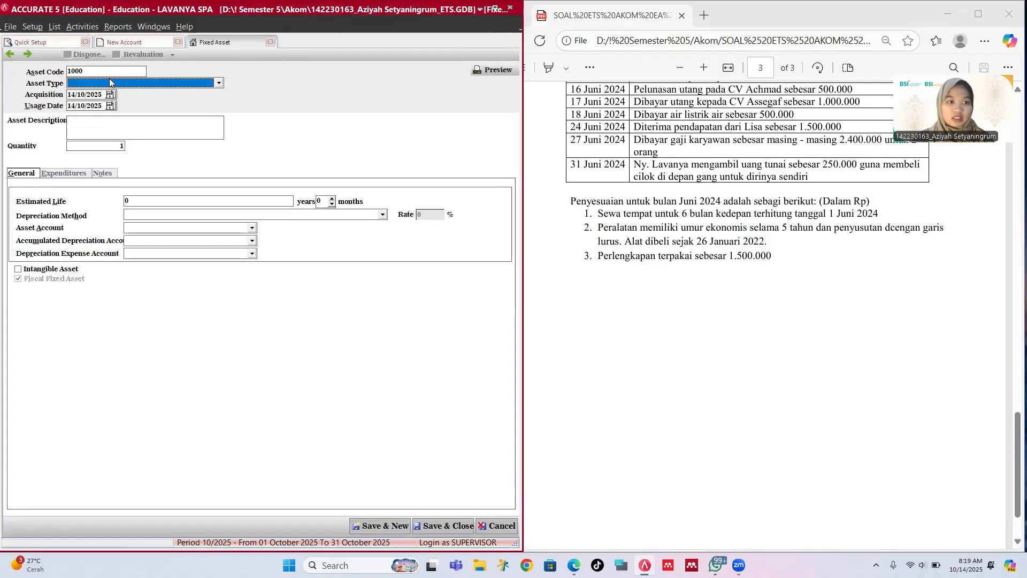
{"action": "left_click", "coordinate": [111, 83]}
{"action": "left_click", "coordinate": [109, 102]}
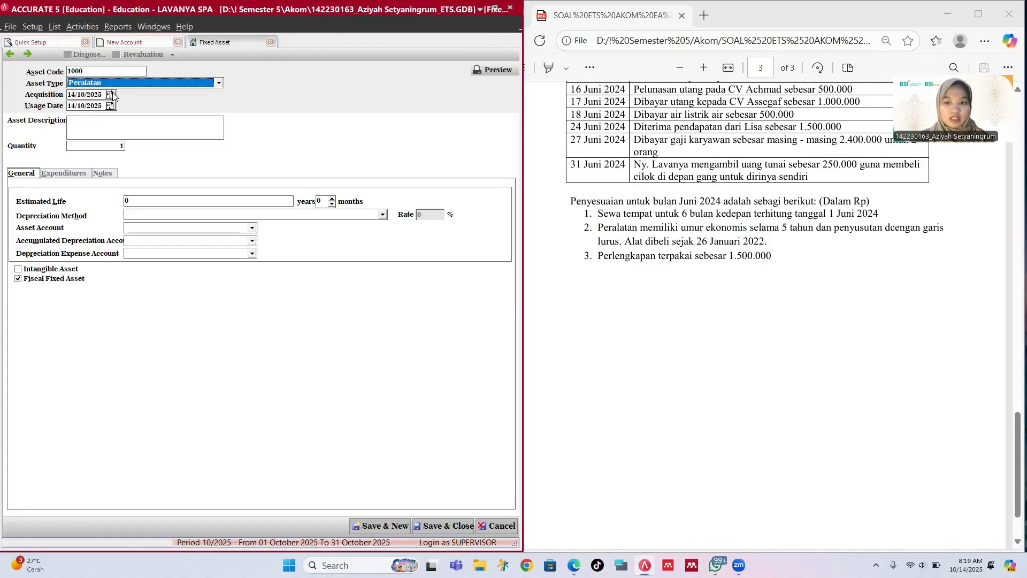
Step: Pick 26 January 2022 as the acquisition date in the calendar
{"action": "left_click", "coordinate": [110, 95]}
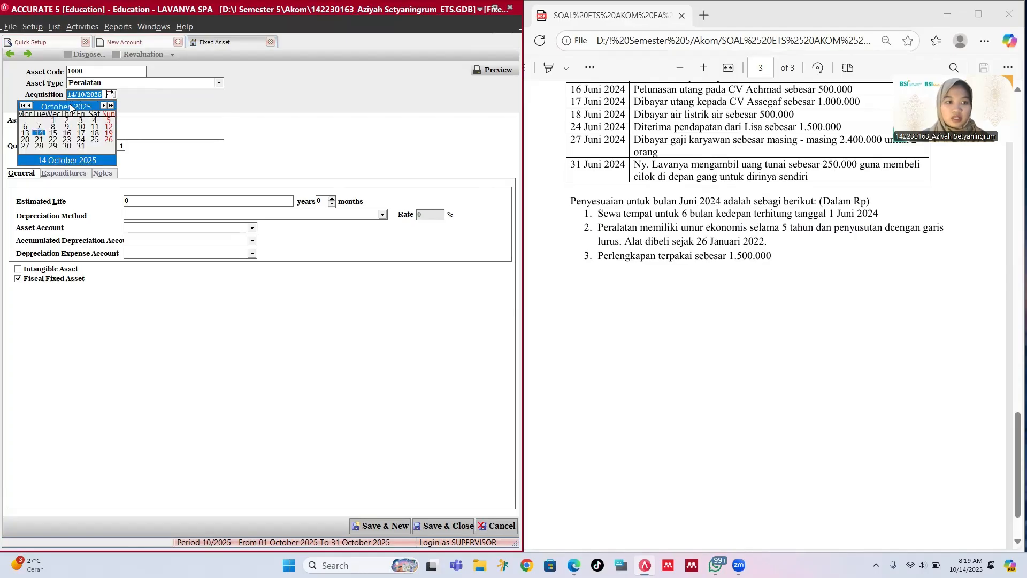
{"action": "left_click", "coordinate": [29, 106]}
{"action": "left_click", "coordinate": [30, 106]}
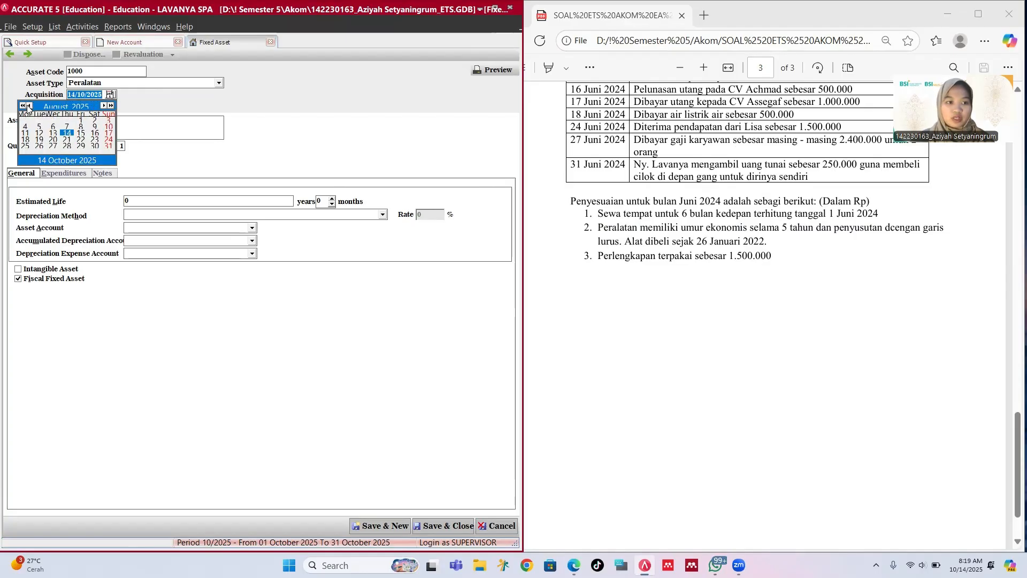
{"action": "left_click", "coordinate": [23, 106]}
{"action": "left_click", "coordinate": [22, 106]}
{"action": "left_click", "coordinate": [22, 106]}
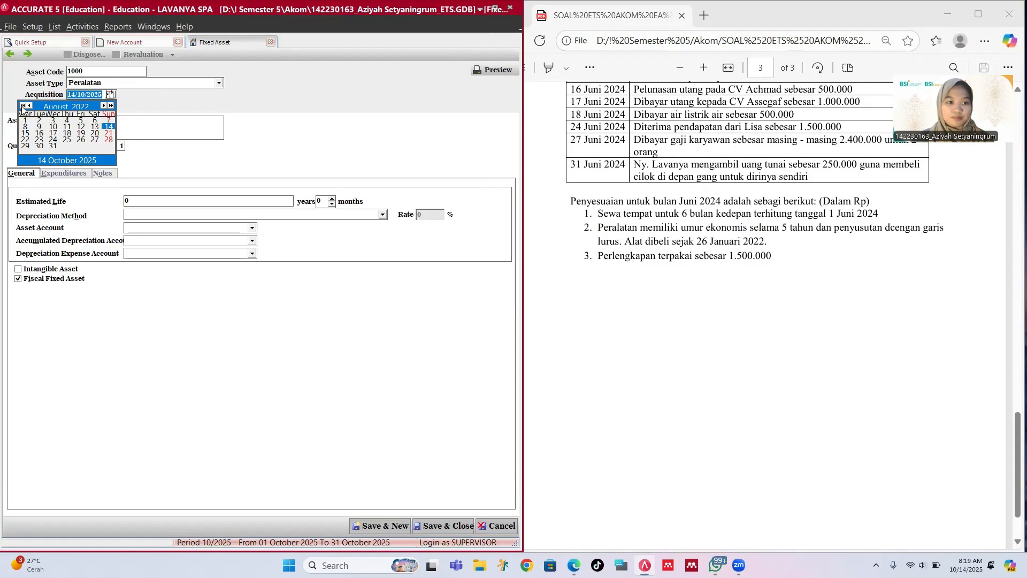
{"action": "left_click", "coordinate": [30, 106]}
{"action": "left_click", "coordinate": [30, 106]}
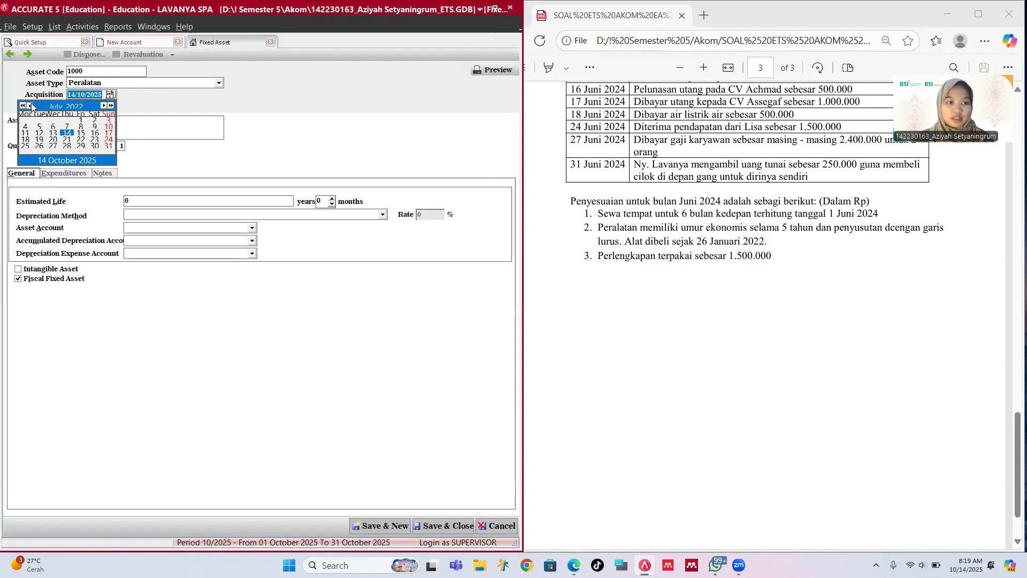
{"action": "left_click", "coordinate": [30, 106]}
{"action": "left_click", "coordinate": [30, 106]}
{"action": "left_click", "coordinate": [30, 106]}
{"action": "left_click", "coordinate": [30, 106]}
{"action": "left_click", "coordinate": [30, 106]}
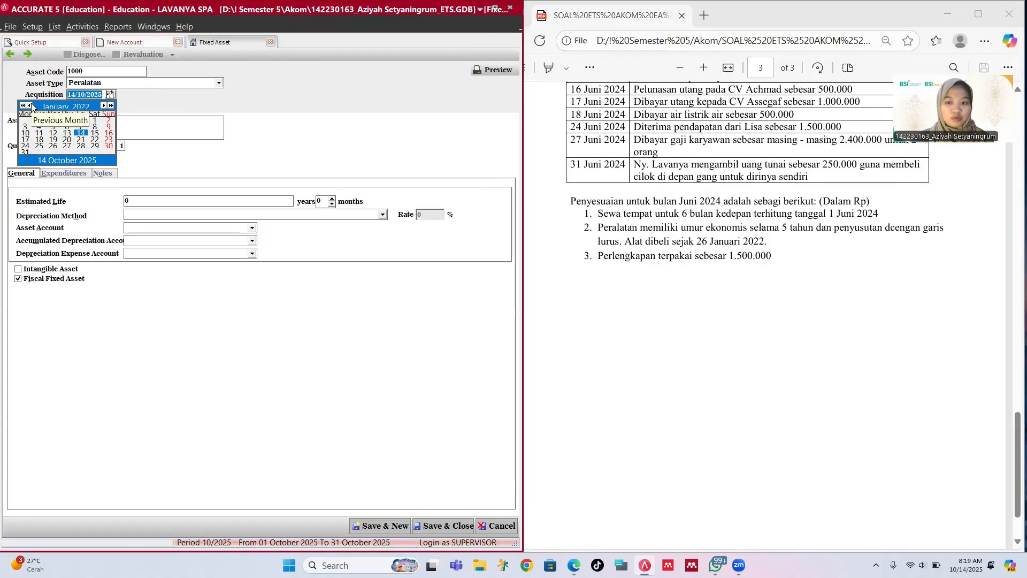
{"action": "left_click", "coordinate": [53, 145]}
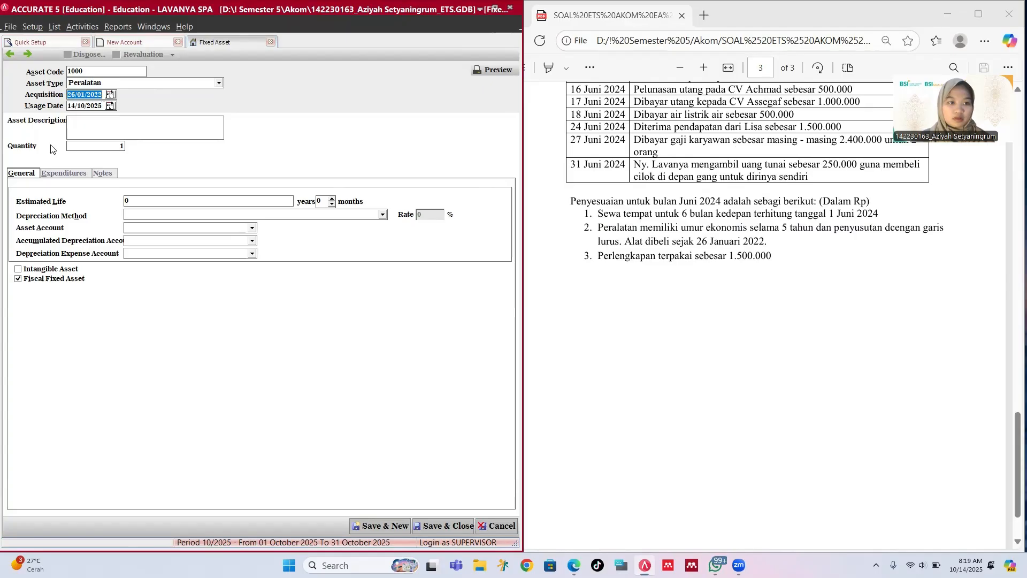
Step: Enter usage date 26/01/2022 and the description Peralatan
{"action": "left_click", "coordinate": [81, 106]}
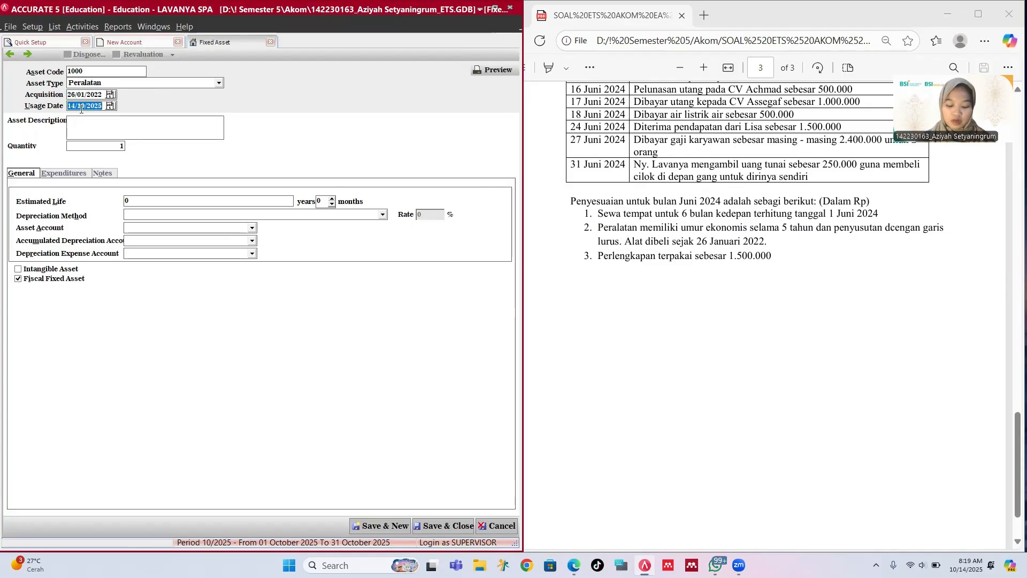
{"action": "type", "text": "26/"}
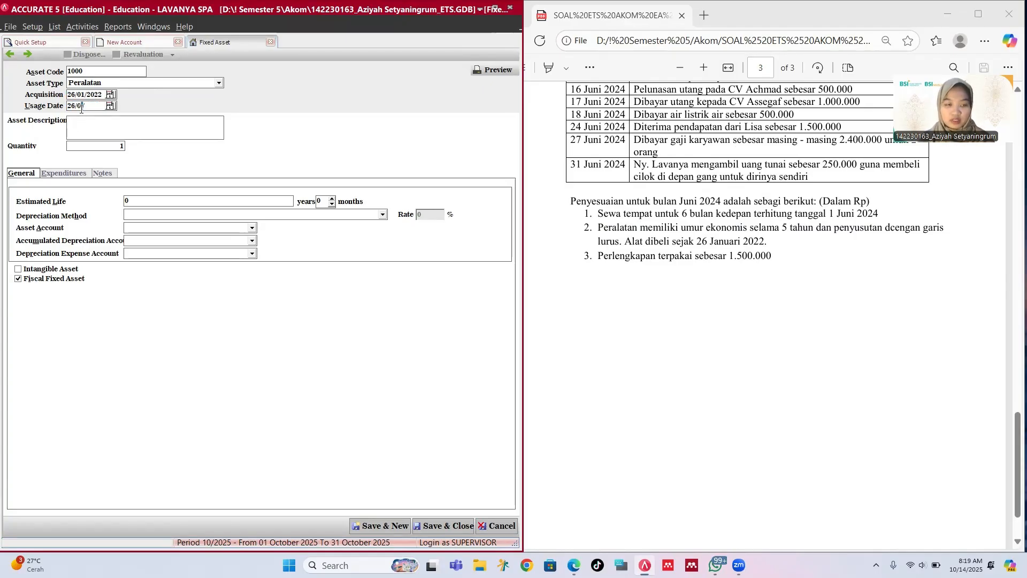
{"action": "type", "text": "06/2022"}
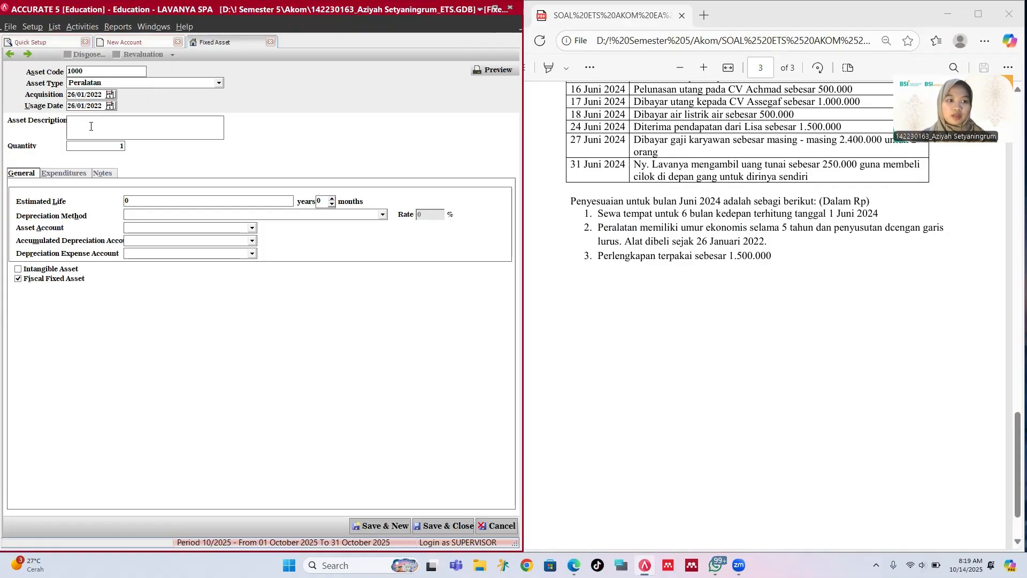
{"action": "left_click", "coordinate": [91, 127]}
{"action": "type", "text": "Per"}
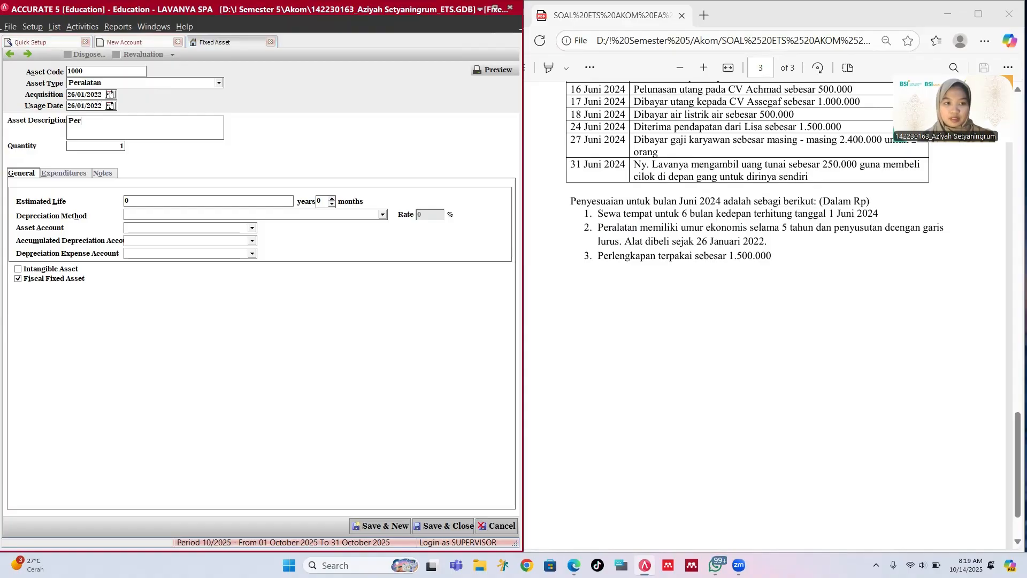
{"action": "type", "text": "alat"}
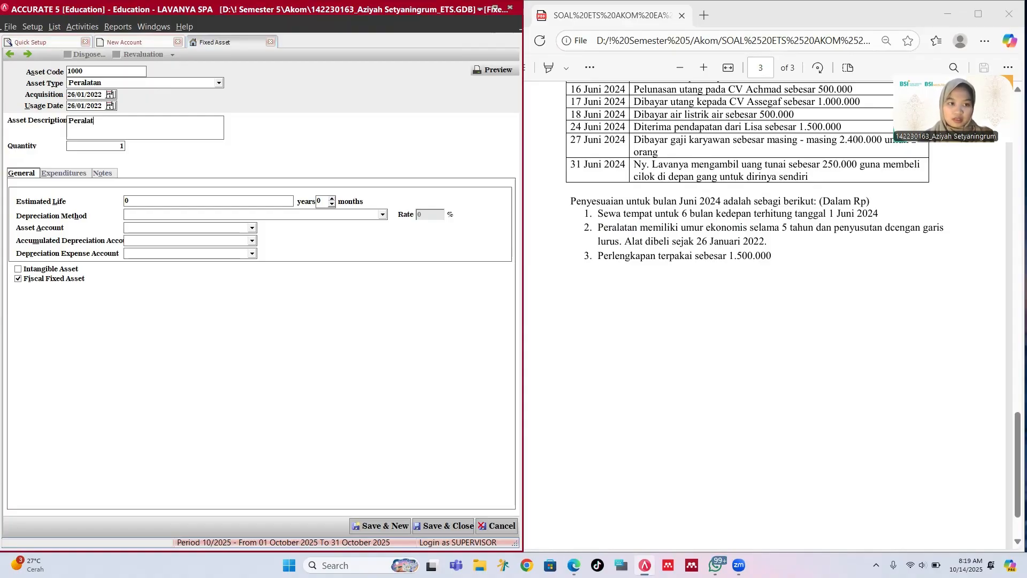
{"action": "type", "text": "a"}
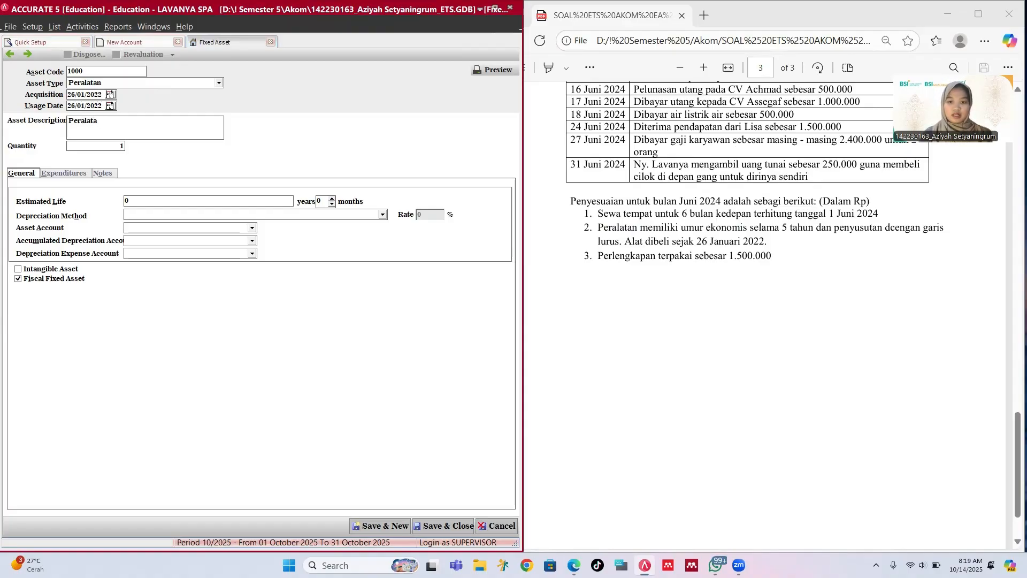
{"action": "type", "text": "n"}
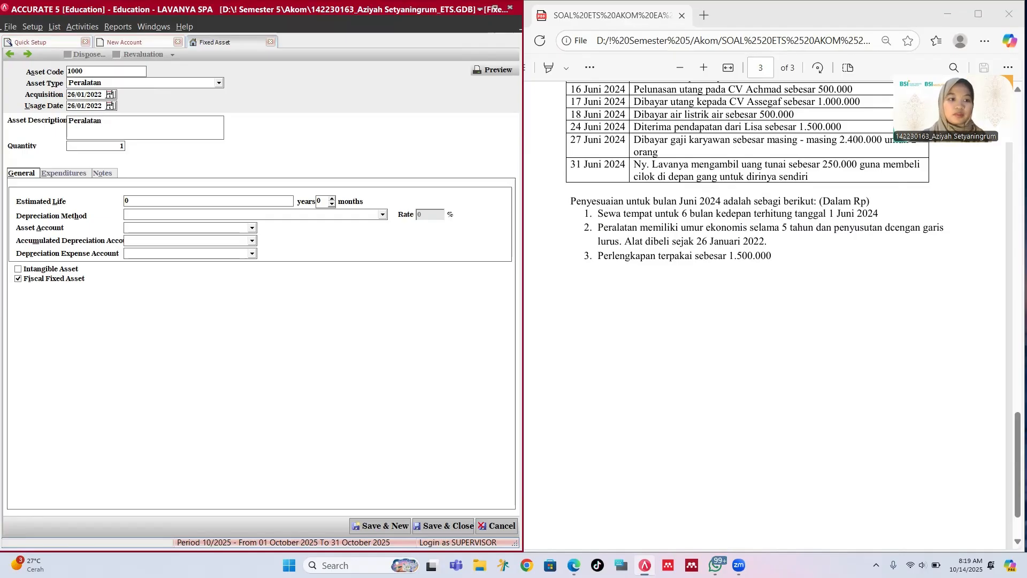
Step: Set a 5-year estimated life, Straight Line Method, and Equipment as the asset account
{"action": "left_click", "coordinate": [165, 198]}
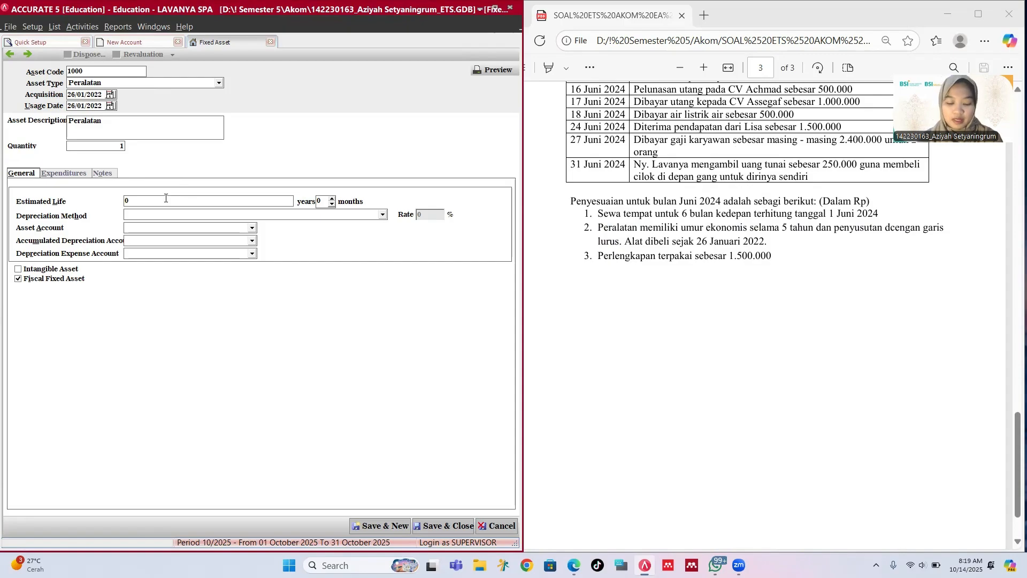
{"action": "key", "text": "BackSpace"}
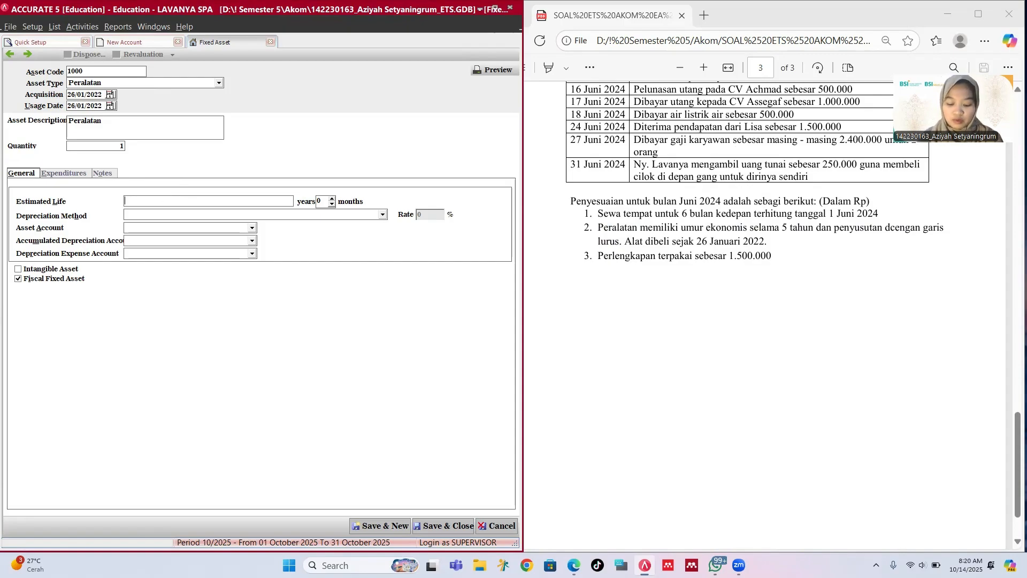
{"action": "type", "text": "5"}
{"action": "left_click", "coordinate": [166, 214]}
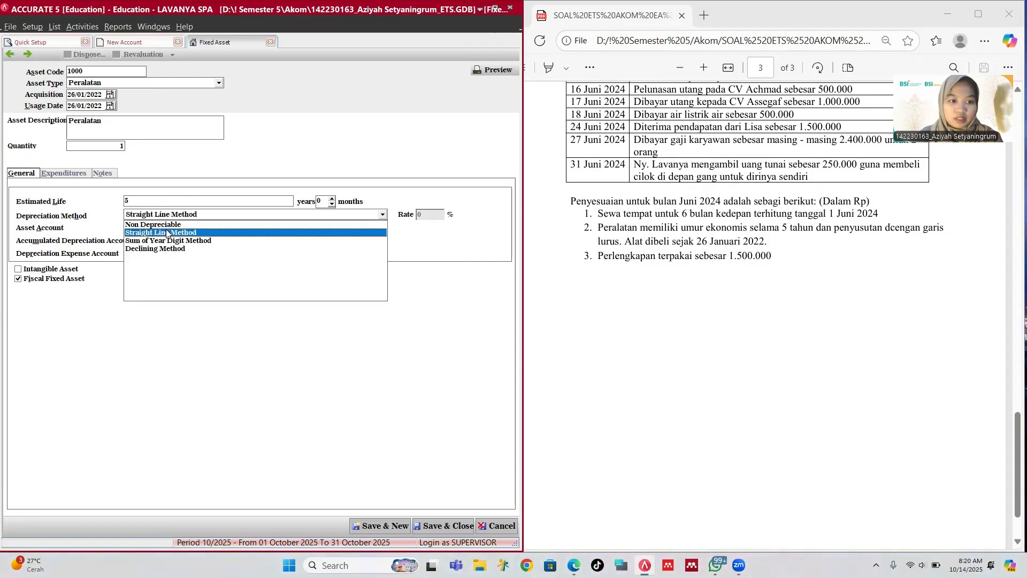
{"action": "left_click", "coordinate": [166, 232]}
{"action": "left_click", "coordinate": [160, 229]}
{"action": "left_click", "coordinate": [158, 245]}
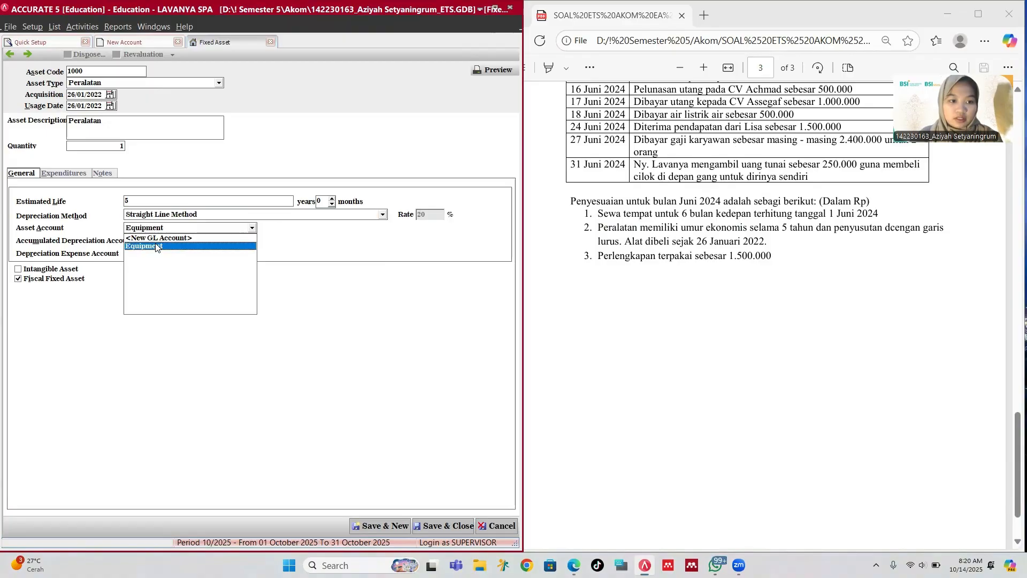
{"action": "left_click", "coordinate": [158, 240]}
Step: Choose Accumulated Depreciation of Equipment and Depreciation of Equipment as the depreciation accounts
{"action": "left_click", "coordinate": [158, 260]}
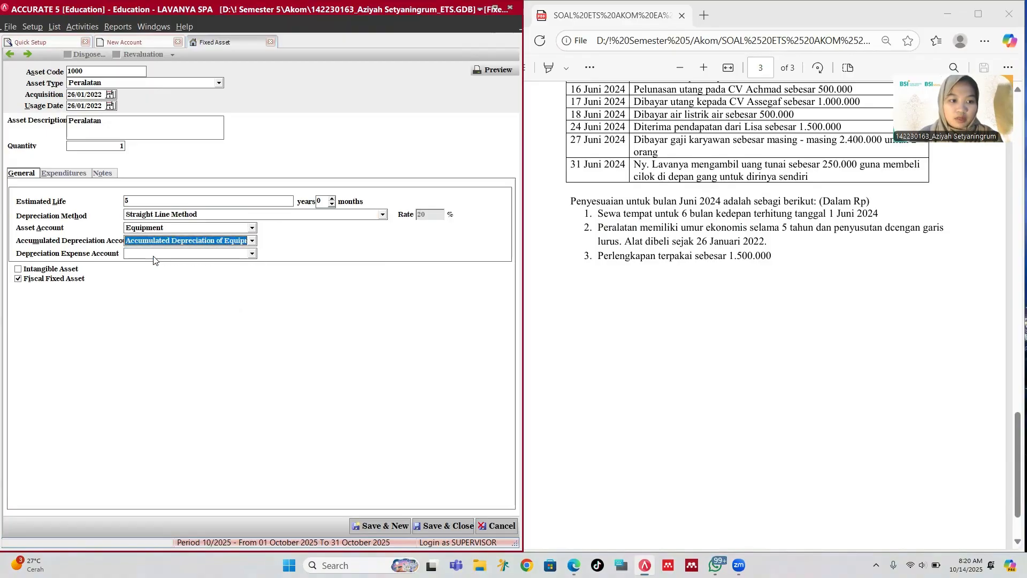
{"action": "left_click", "coordinate": [154, 254]}
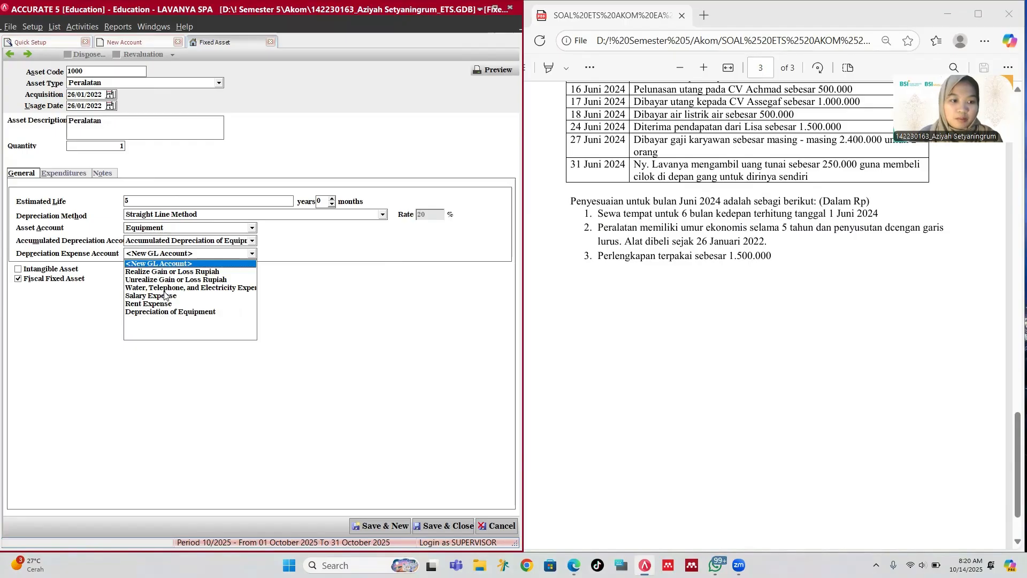
{"action": "left_click", "coordinate": [167, 311]}
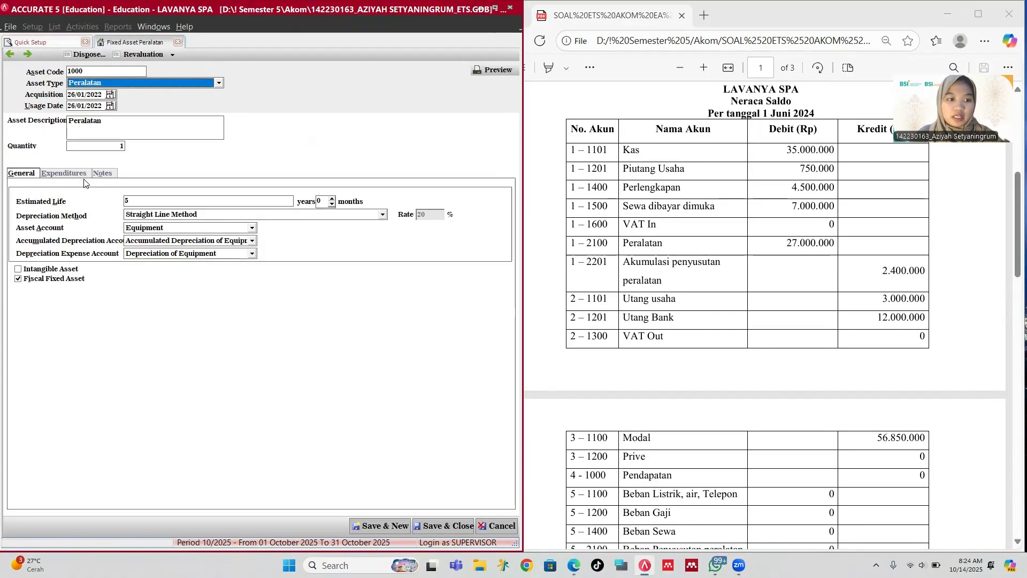
Step: Change the 27,000,000 expenditure line's account from Cash to 3-1100 Capital
{"action": "left_click", "coordinate": [71, 172]}
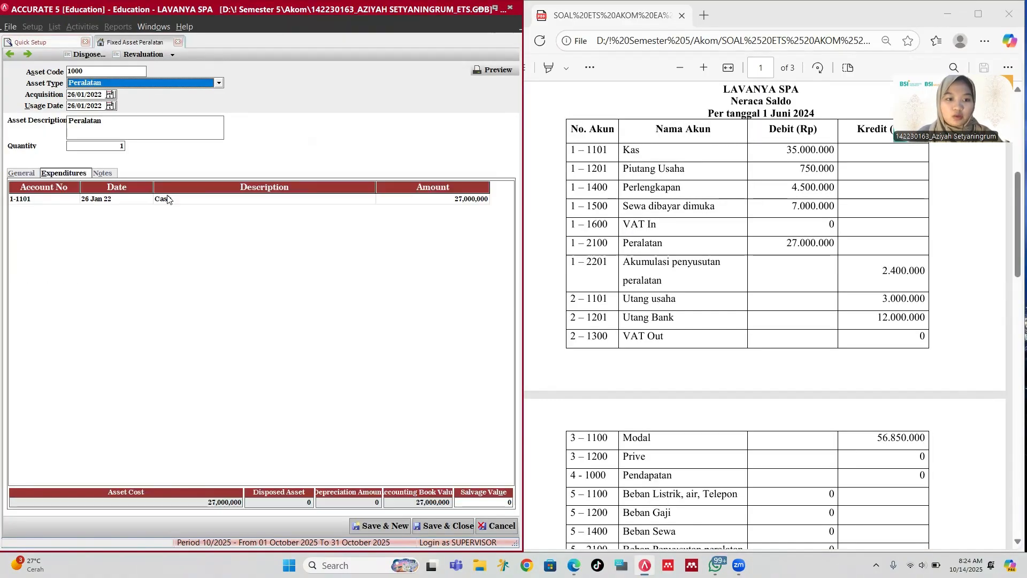
{"action": "left_click", "coordinate": [224, 200]}
{"action": "right_click", "coordinate": [224, 200]}
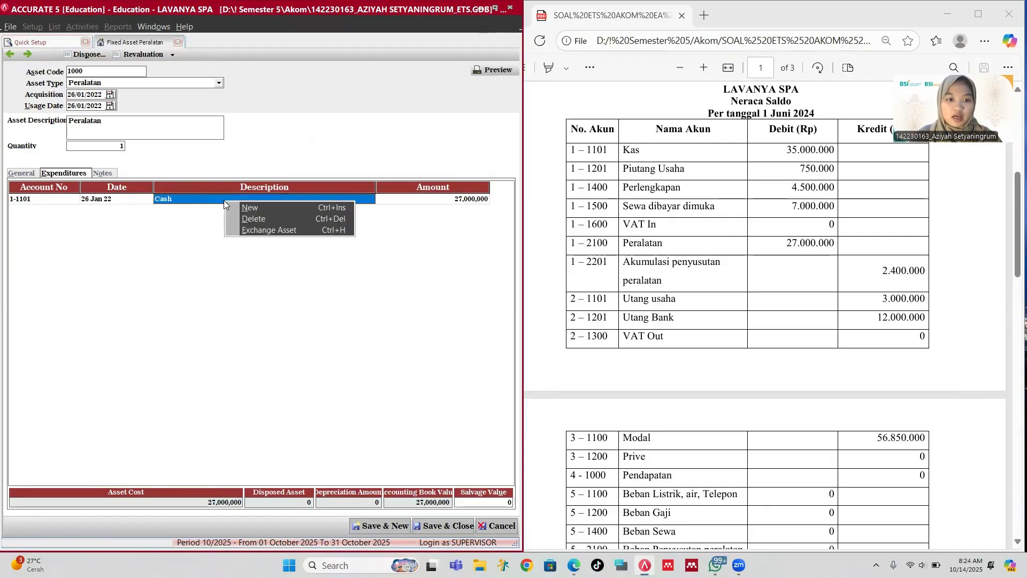
{"action": "left_click", "coordinate": [202, 196]}
{"action": "left_click", "coordinate": [78, 200]}
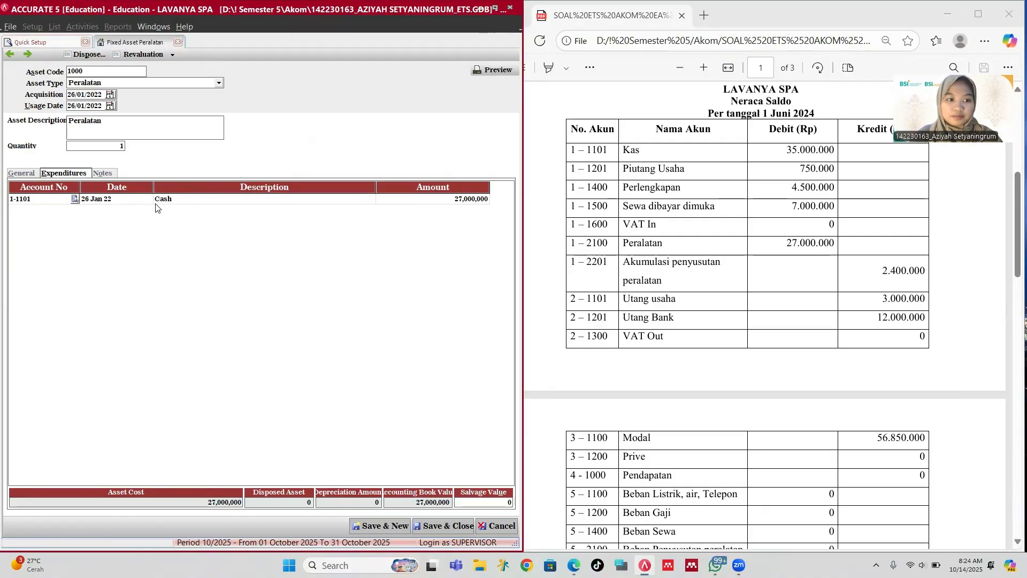
{"action": "left_click", "coordinate": [75, 198]}
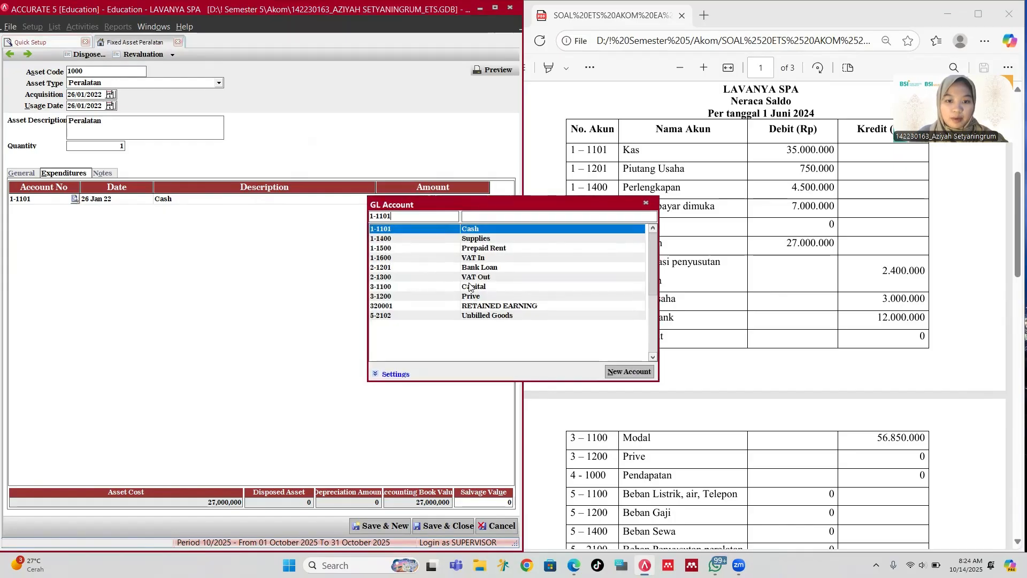
{"action": "left_click", "coordinate": [468, 287]}
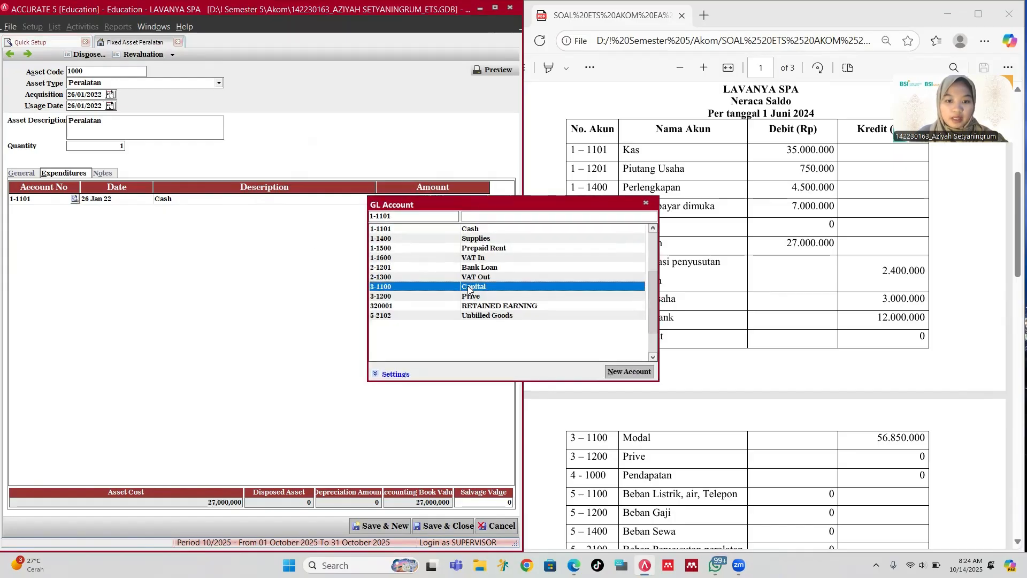
{"action": "double_click", "coordinate": [512, 286]}
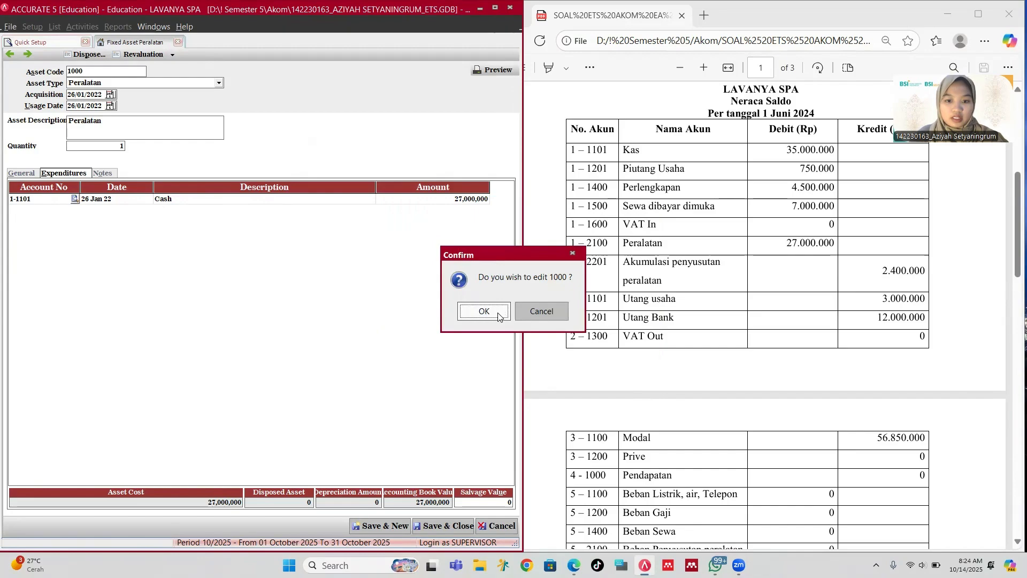
Step: Confirm the edit to asset 1000, keep date 26/01/2022, and save the record
{"action": "left_click", "coordinate": [501, 308]}
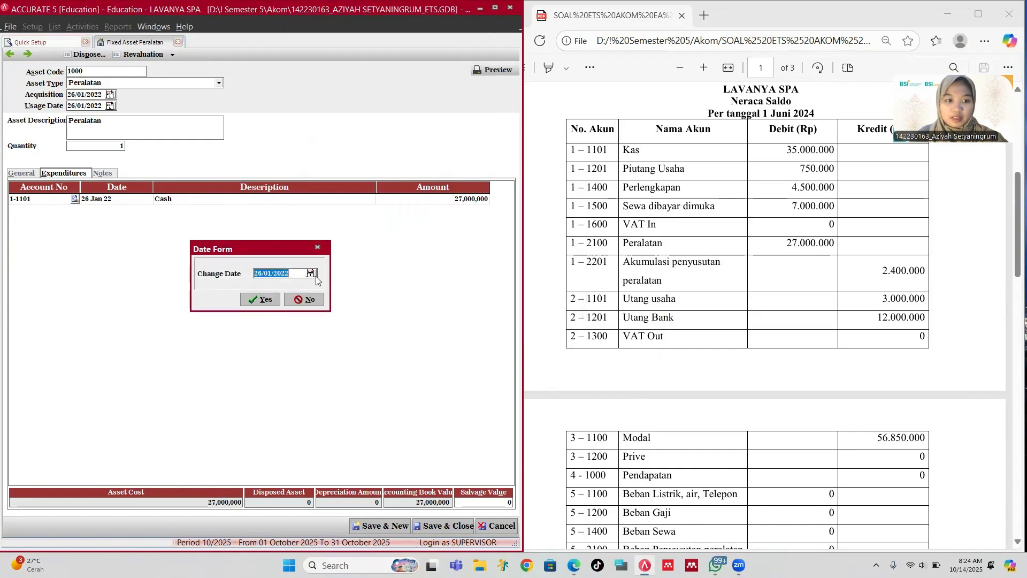
{"action": "left_click", "coordinate": [266, 299]}
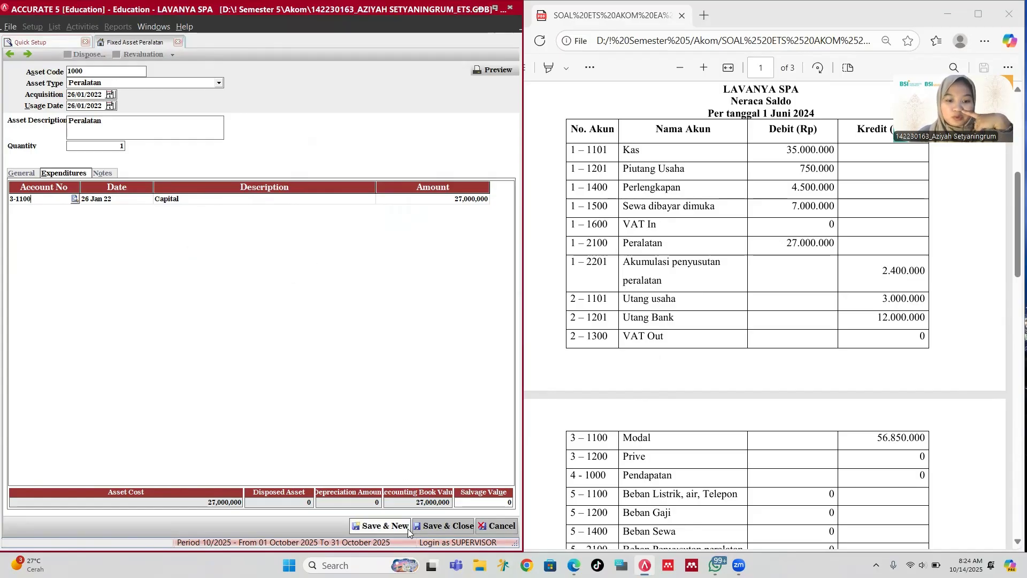
{"action": "left_click", "coordinate": [436, 525]}
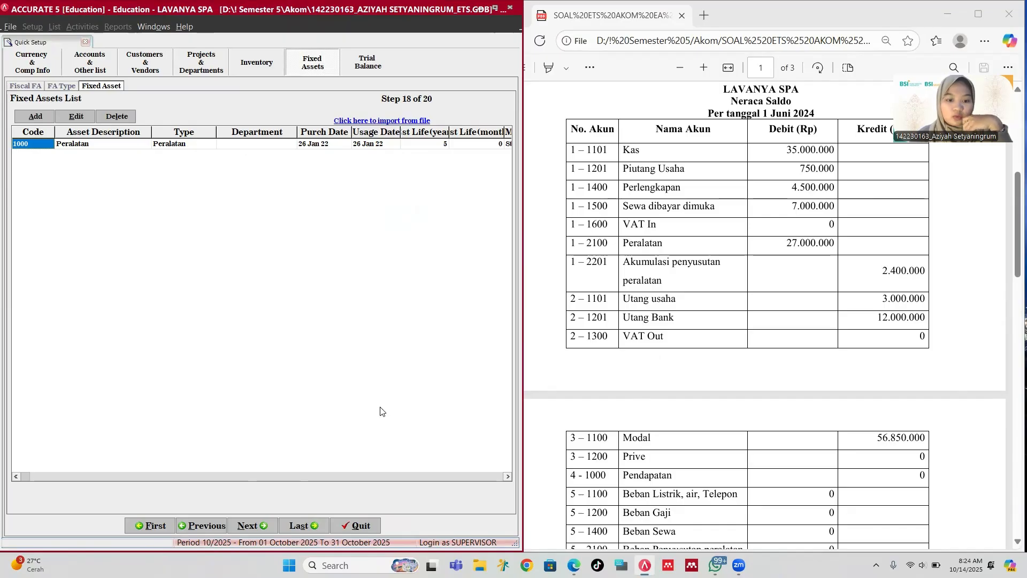
Step: Advance past the balanced 74,250,000 trial balance to the Congratulations page
{"action": "left_click", "coordinate": [248, 526]}
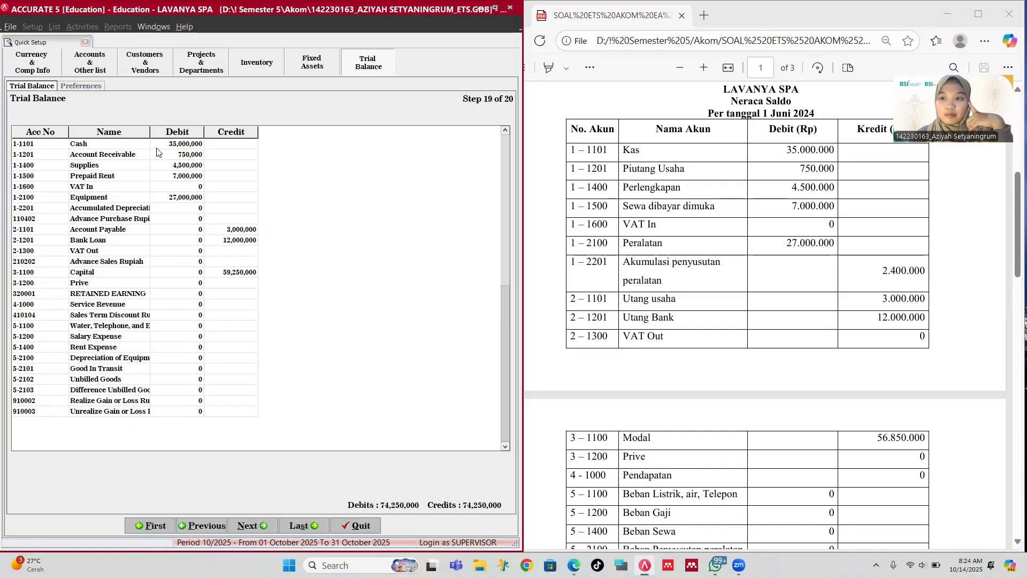
{"action": "left_click", "coordinate": [13, 28]}
{"action": "left_click", "coordinate": [184, 27]}
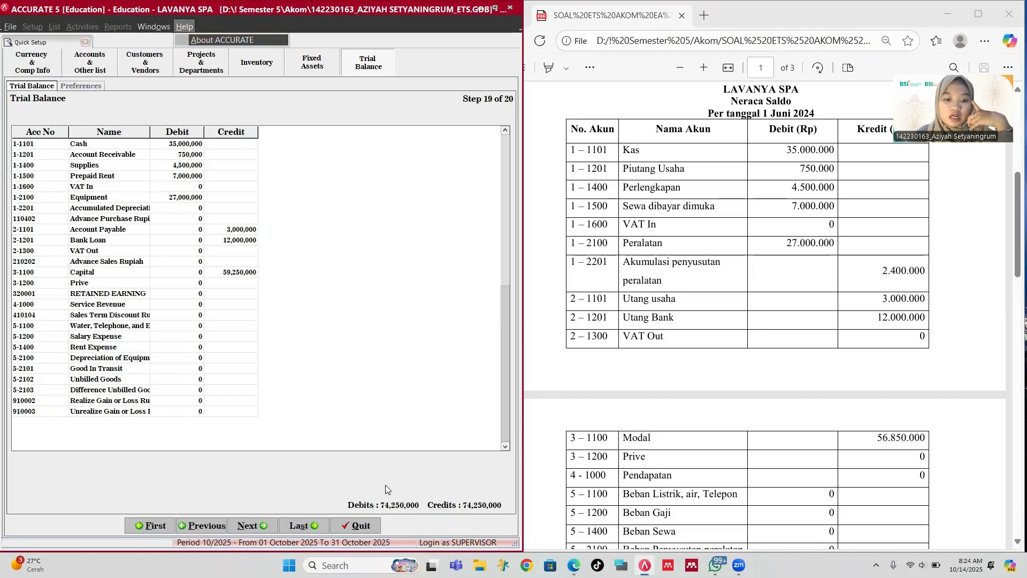
{"action": "left_click", "coordinate": [303, 527]}
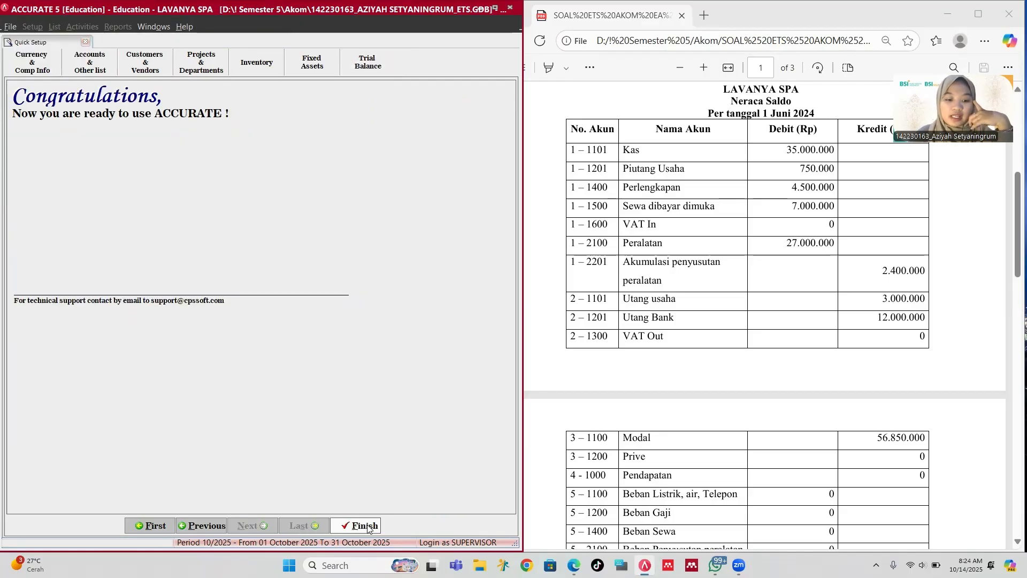
Step: Finish the setup wizard and run Period End for May 2024, dismissing the confirmation
{"action": "left_click", "coordinate": [365, 526]}
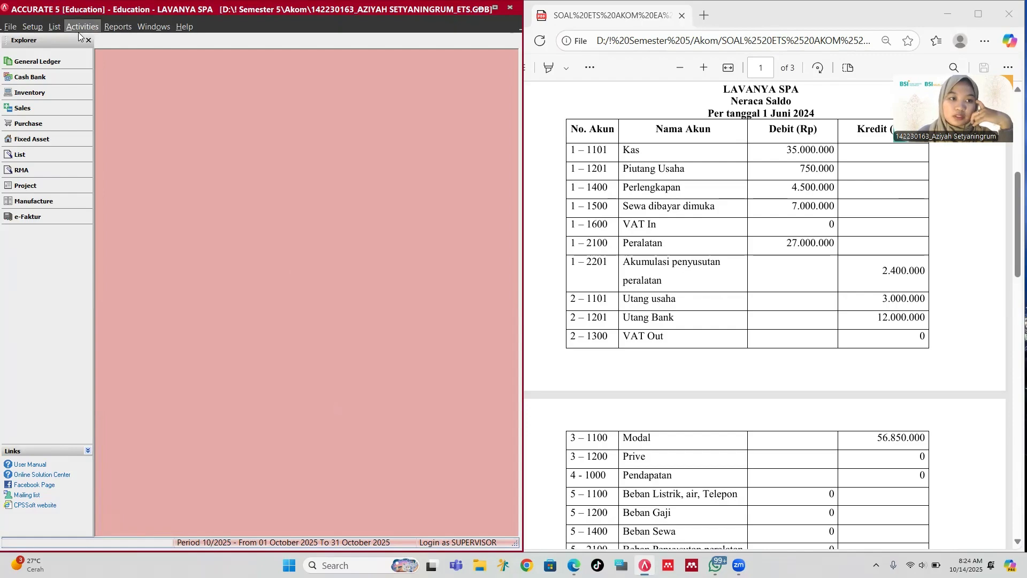
{"action": "left_click", "coordinate": [86, 28]}
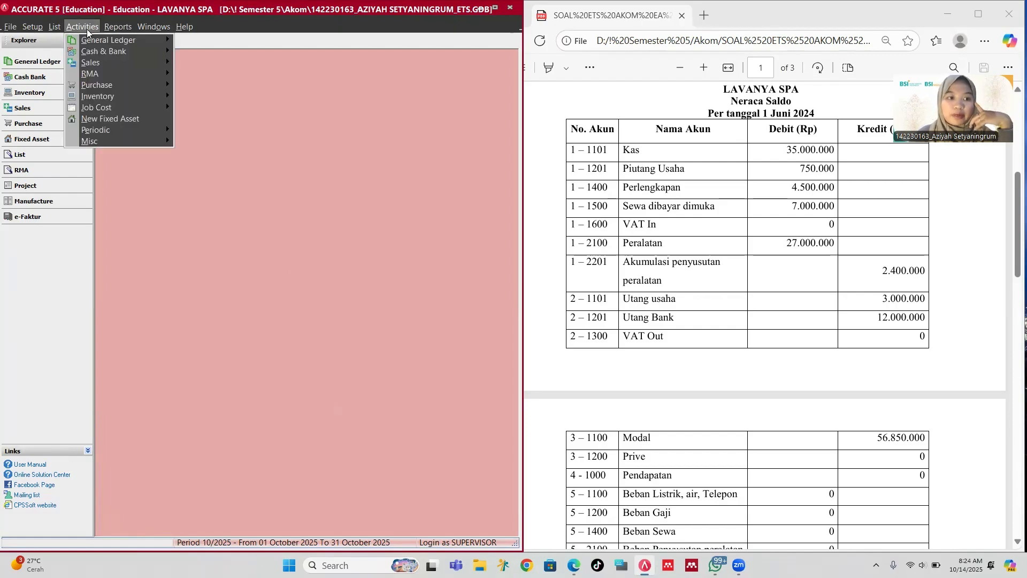
{"action": "mouse_move", "coordinate": [161, 131]}
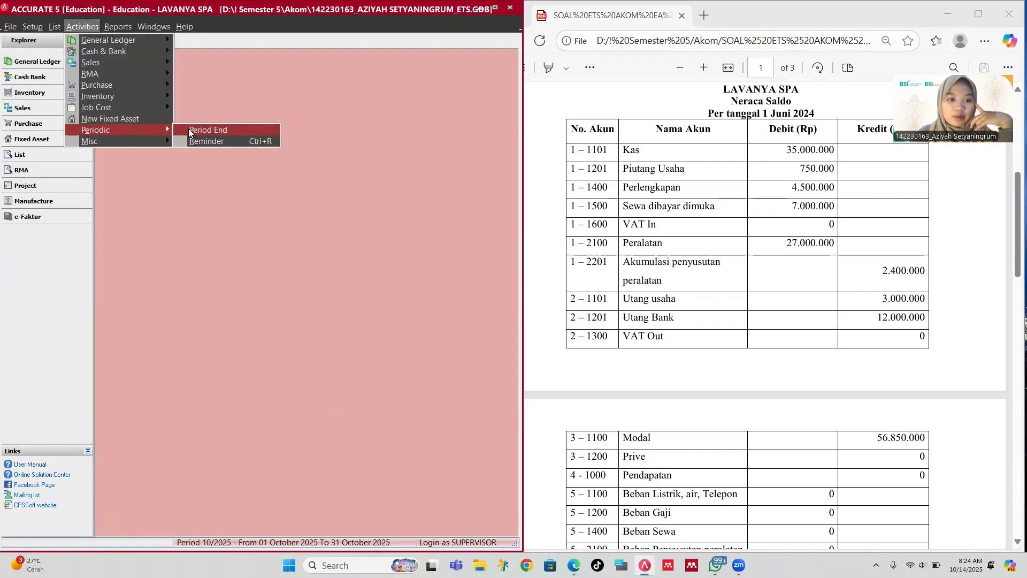
{"action": "left_click", "coordinate": [208, 130]}
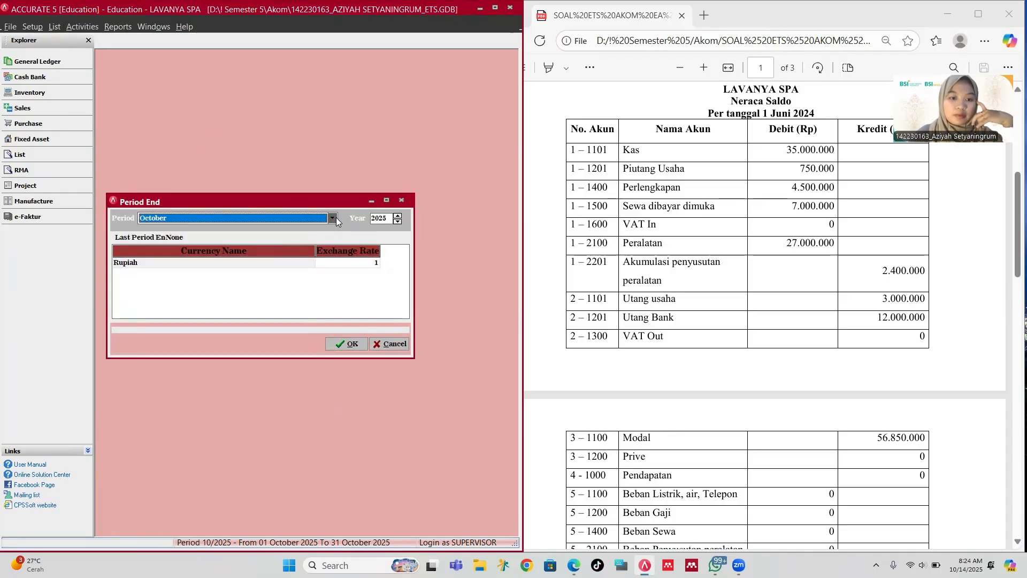
{"action": "left_click", "coordinate": [332, 217]}
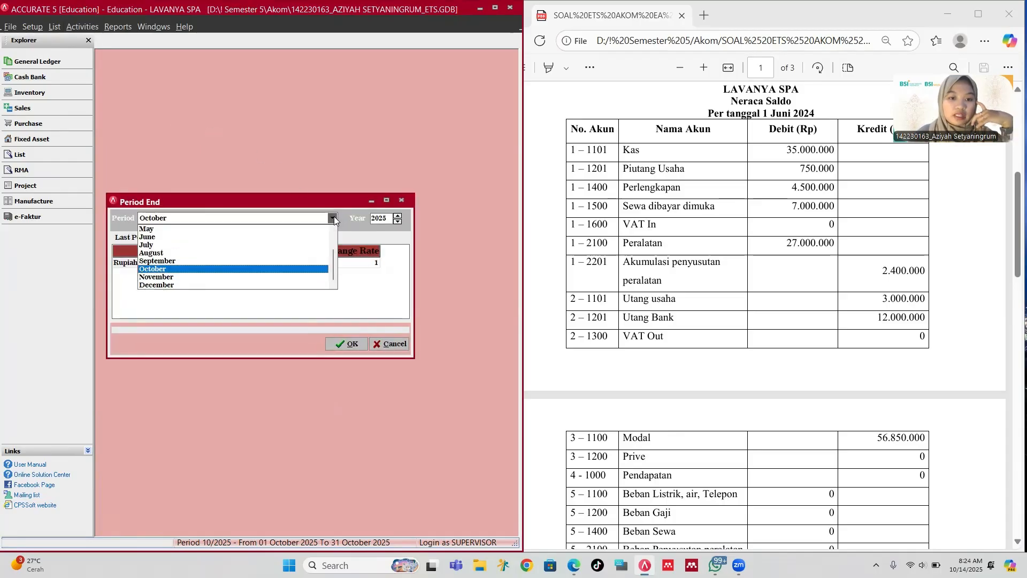
{"action": "left_click", "coordinate": [178, 229]}
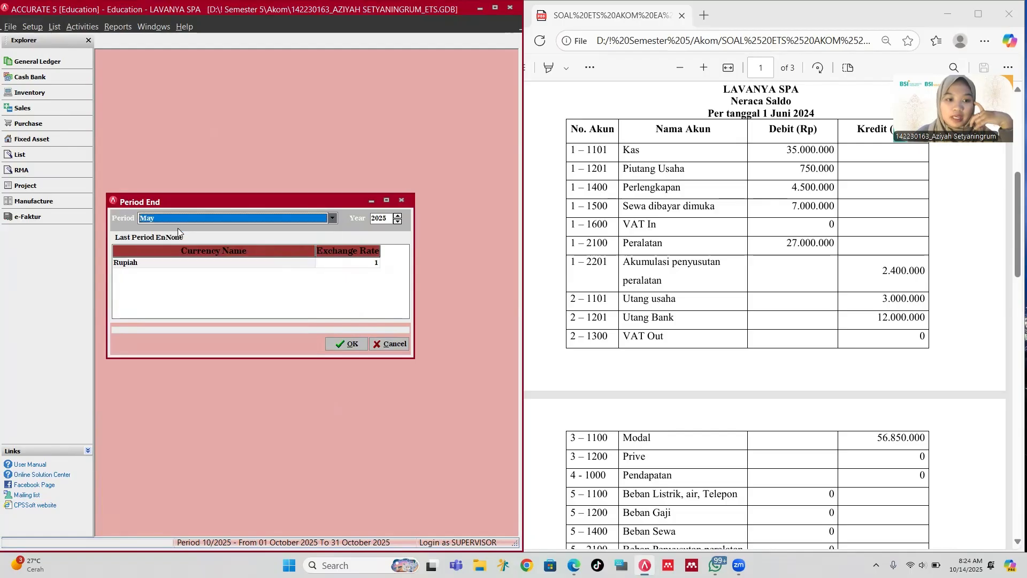
{"action": "left_click", "coordinate": [396, 221]}
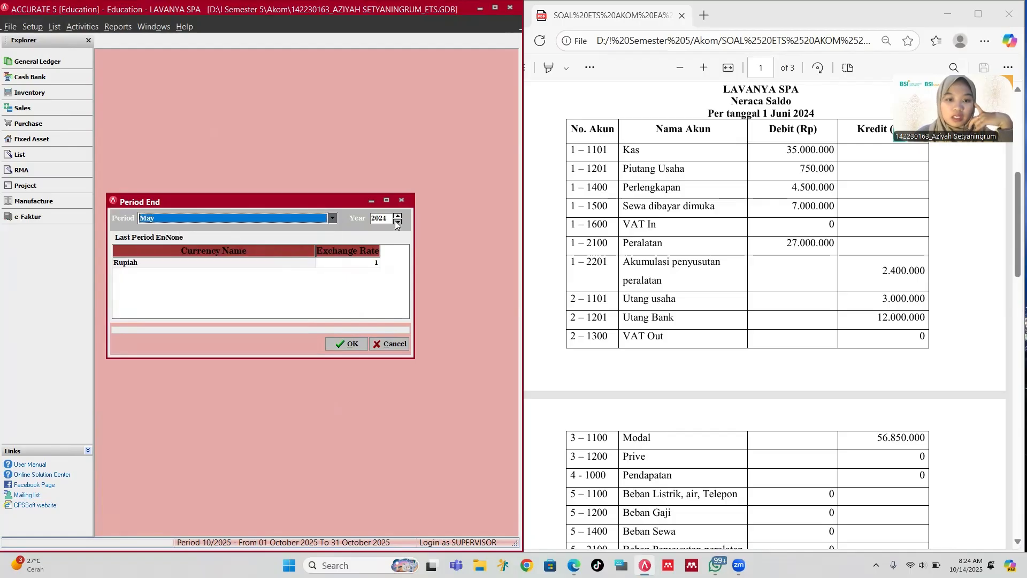
{"action": "left_click", "coordinate": [349, 344]}
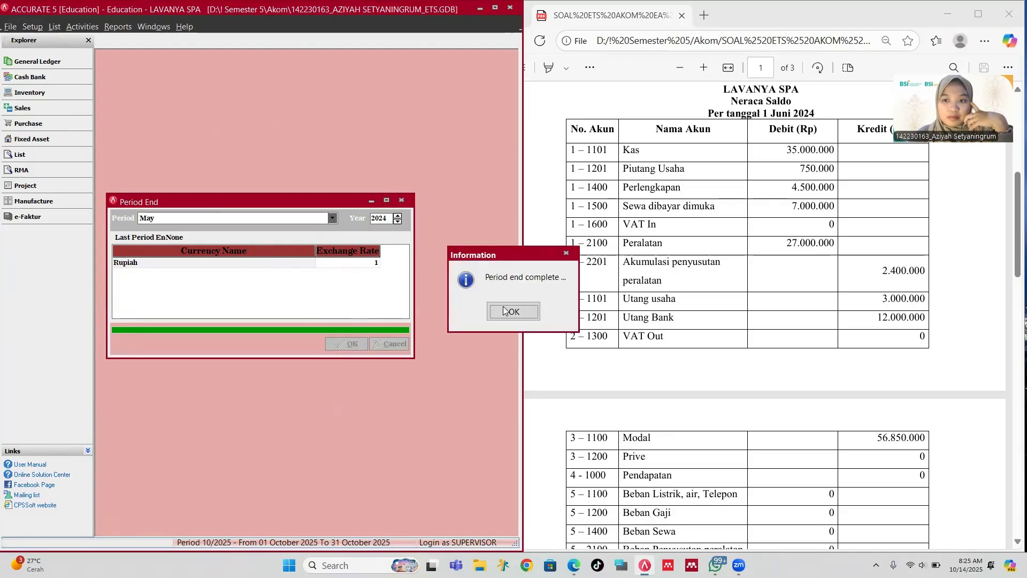
{"action": "left_click", "coordinate": [512, 311]}
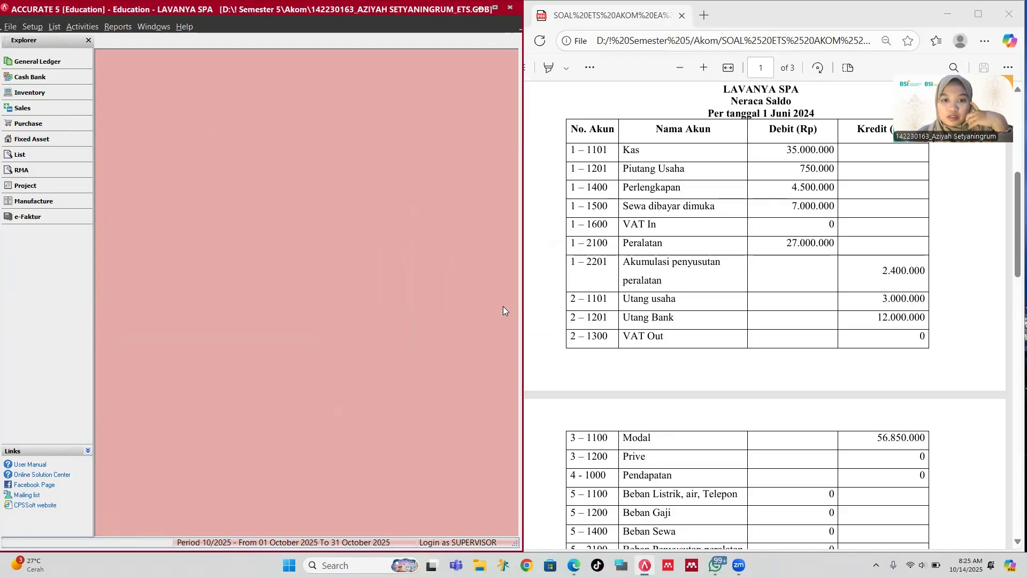
Step: Reopen Quick Setup, step through to the trial balance, then quit and save the setup data
{"action": "left_click", "coordinate": [32, 26]}
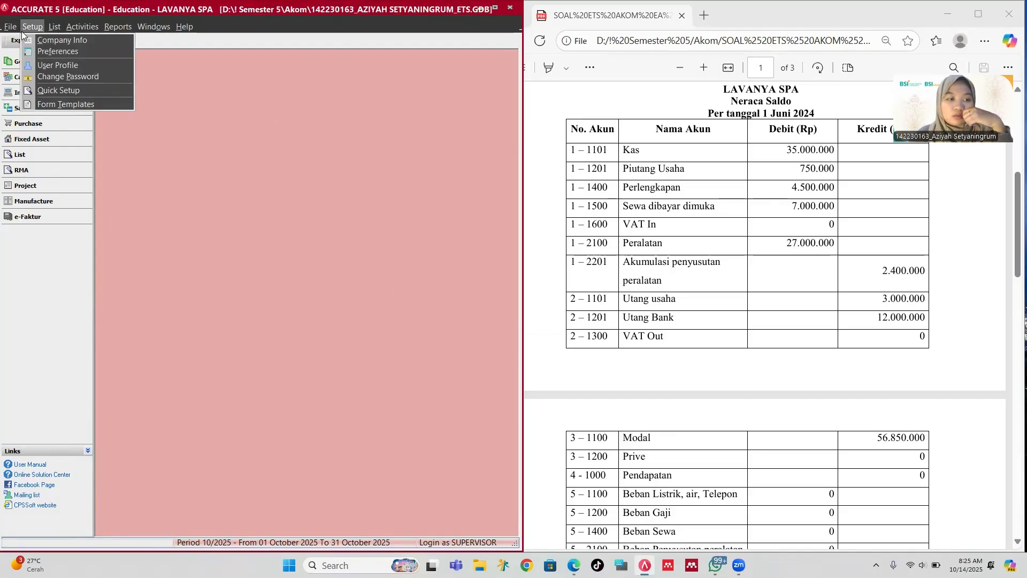
{"action": "left_click", "coordinate": [75, 92]}
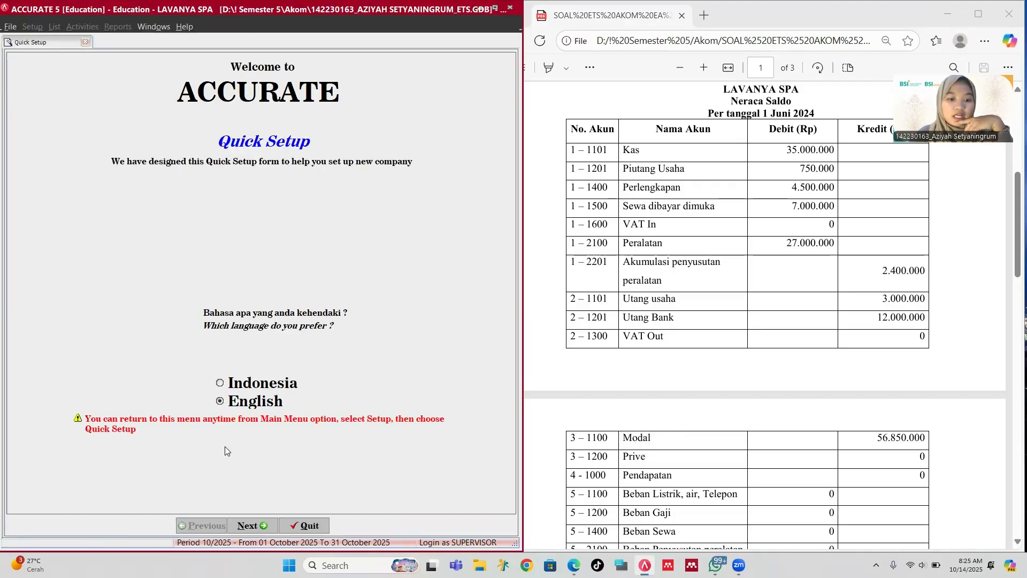
{"action": "left_click", "coordinate": [260, 524]}
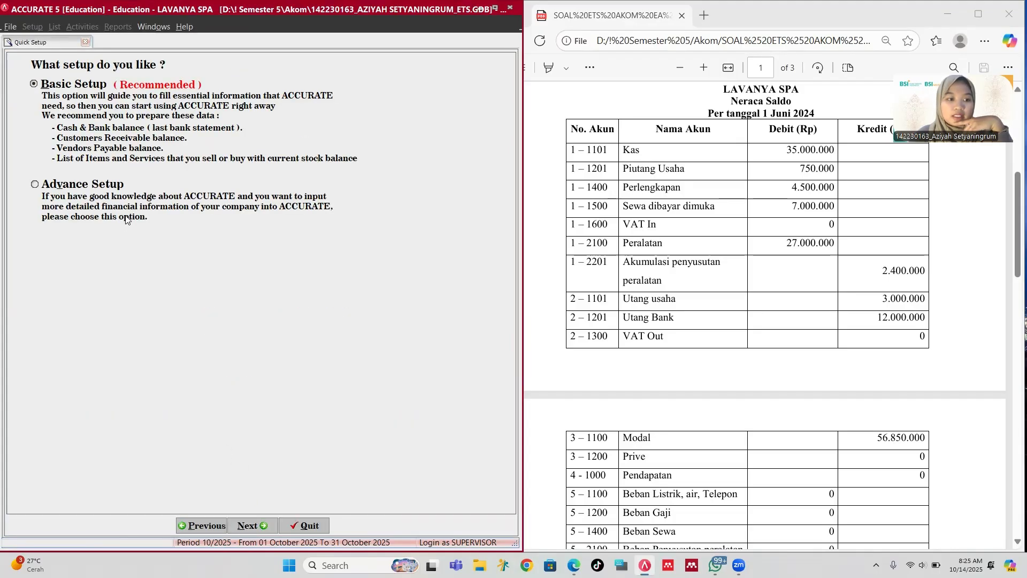
{"action": "left_click", "coordinate": [252, 528]}
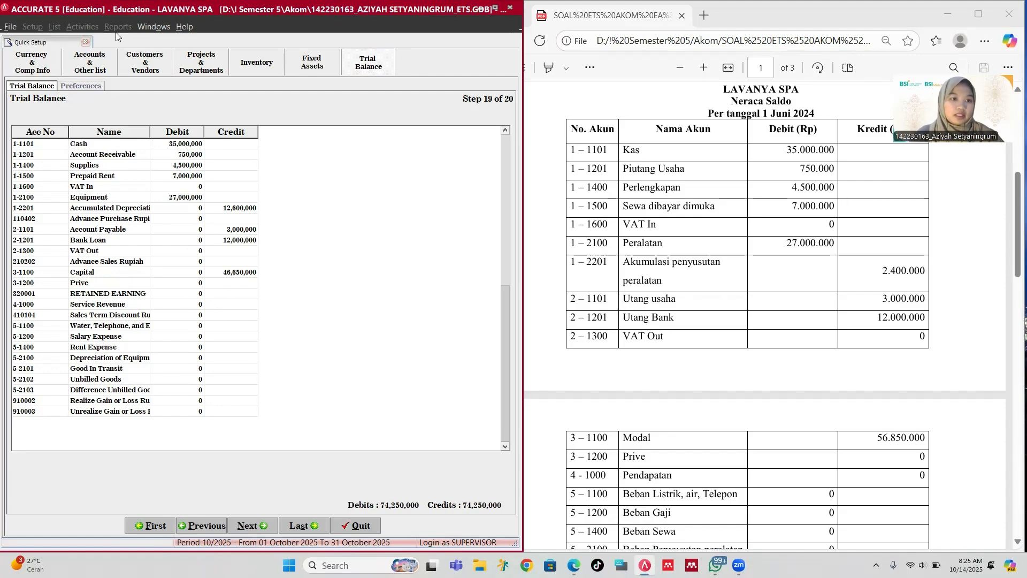
{"action": "left_click", "coordinate": [355, 525]}
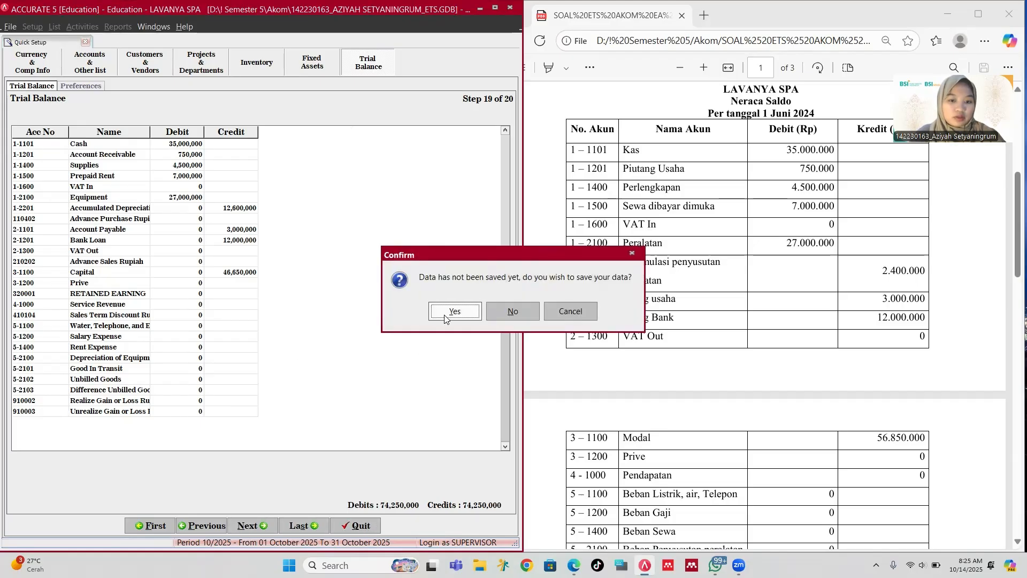
{"action": "left_click", "coordinate": [445, 317]}
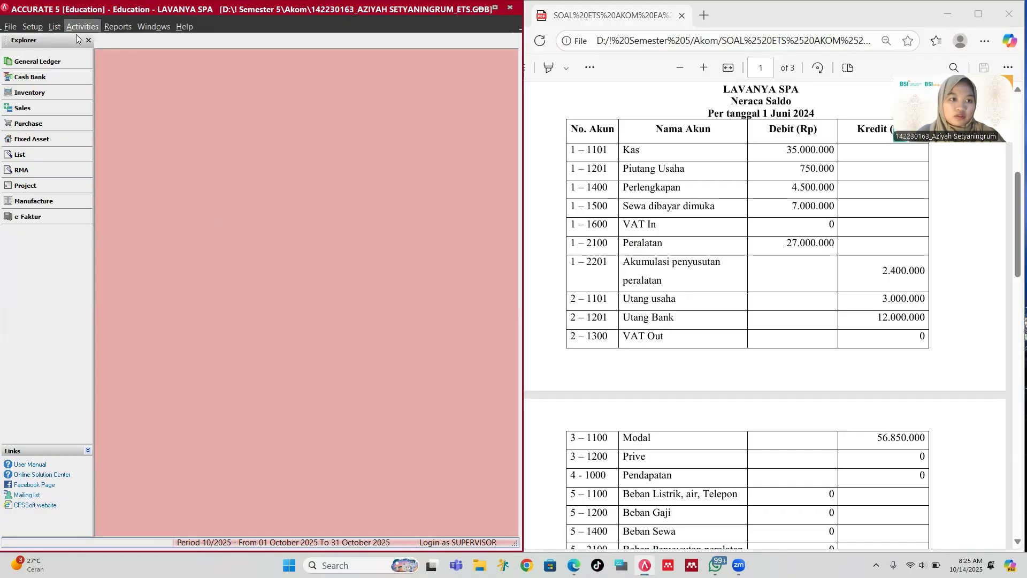
Step: Start a new journal voucher and clear the voucher number 1005
{"action": "left_click", "coordinate": [80, 26]}
{"action": "mouse_move", "coordinate": [150, 42]}
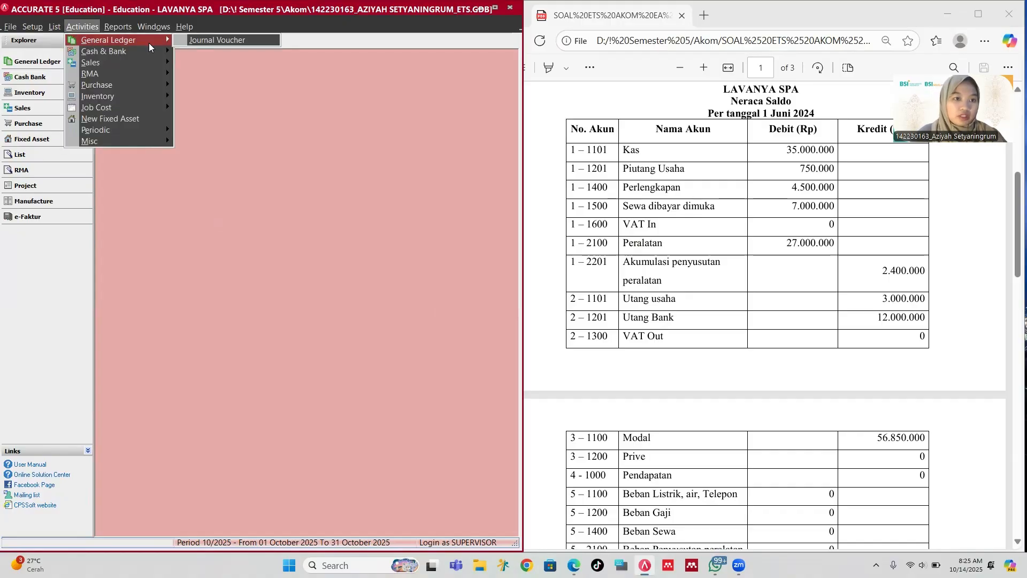
{"action": "left_click", "coordinate": [188, 40]}
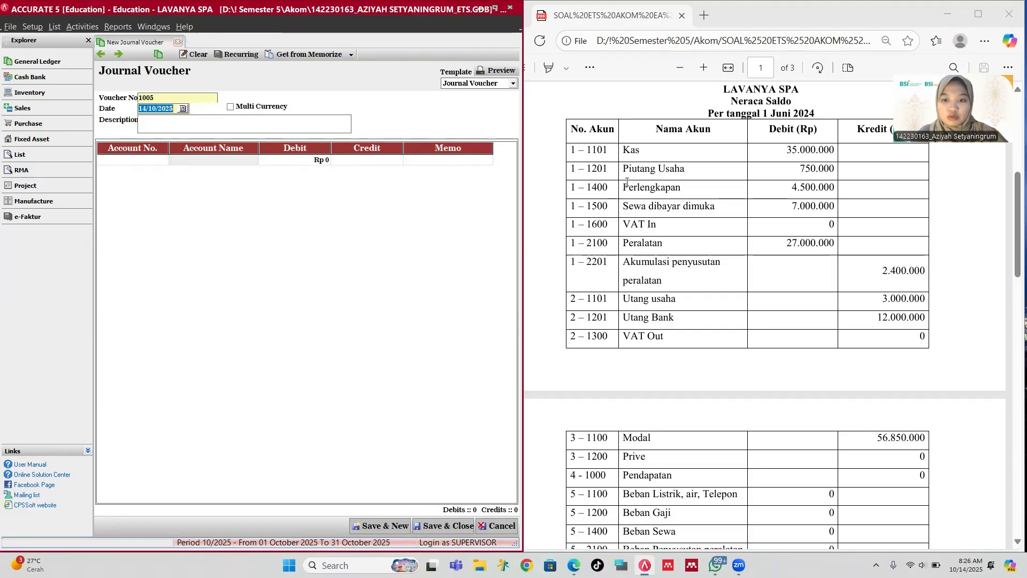
{"action": "scroll", "coordinate": [606, 423], "scroll_direction": "down", "scroll_amount": 8}
{"action": "scroll", "coordinate": [607, 423], "scroll_direction": "down", "scroll_amount": 4}
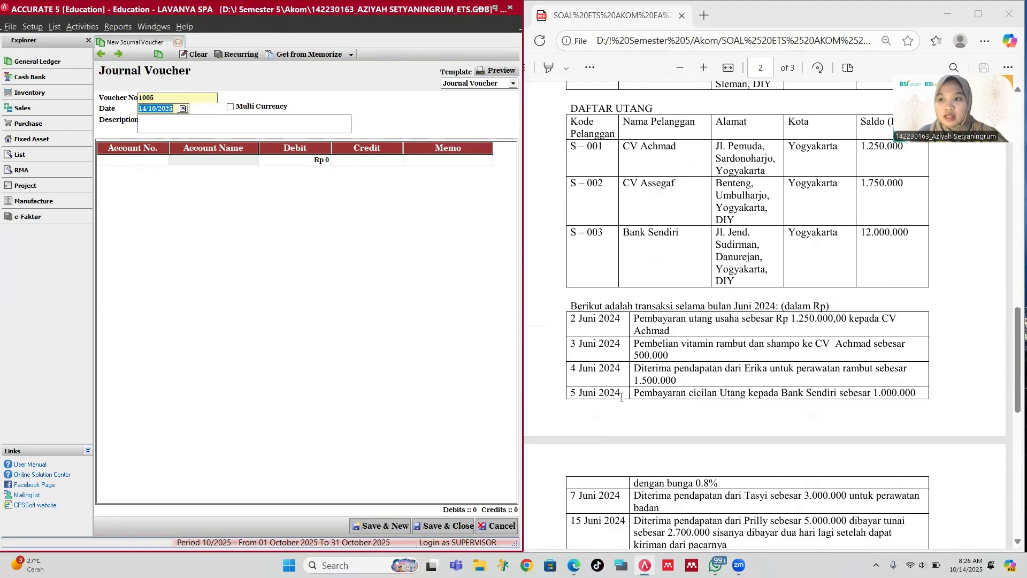
{"action": "left_click", "coordinate": [166, 97]}
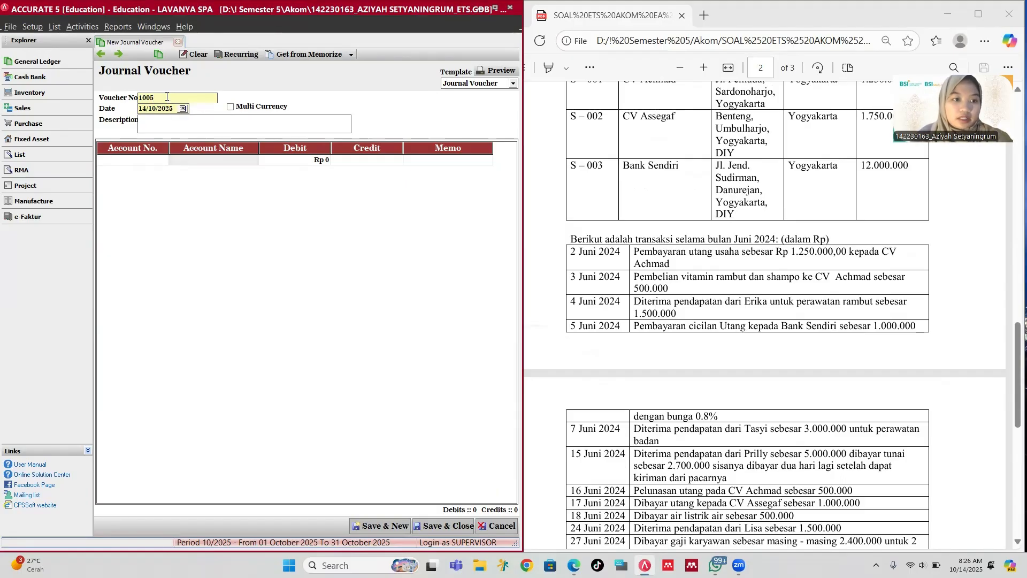
{"action": "key", "text": "BackSpace"}
{"action": "key", "text": "BackSpace"}
{"action": "key", "text": "BackSpace"}
{"action": "key", "text": "BackSpace"}
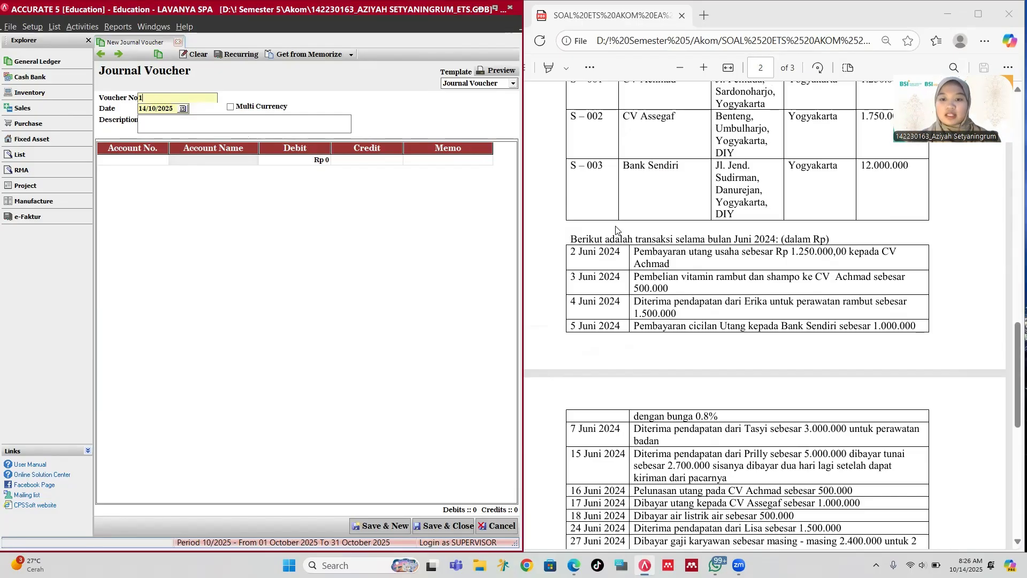
Step: Date the voucher 02/06/2024 with description 'Pembayaran utang kepada CV Achmad'
{"action": "left_click", "coordinate": [166, 108]}
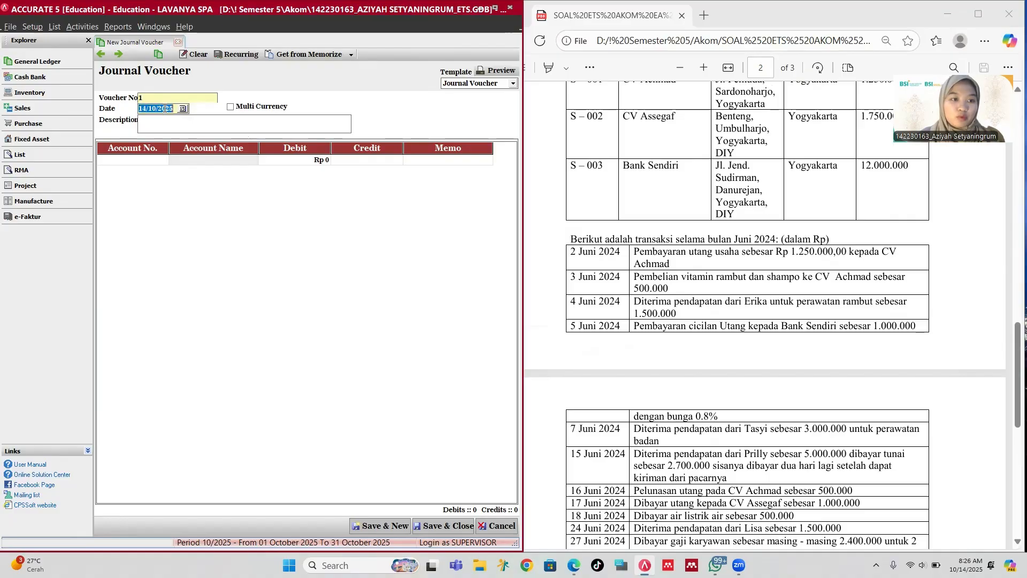
{"action": "type", "text": "02/0"}
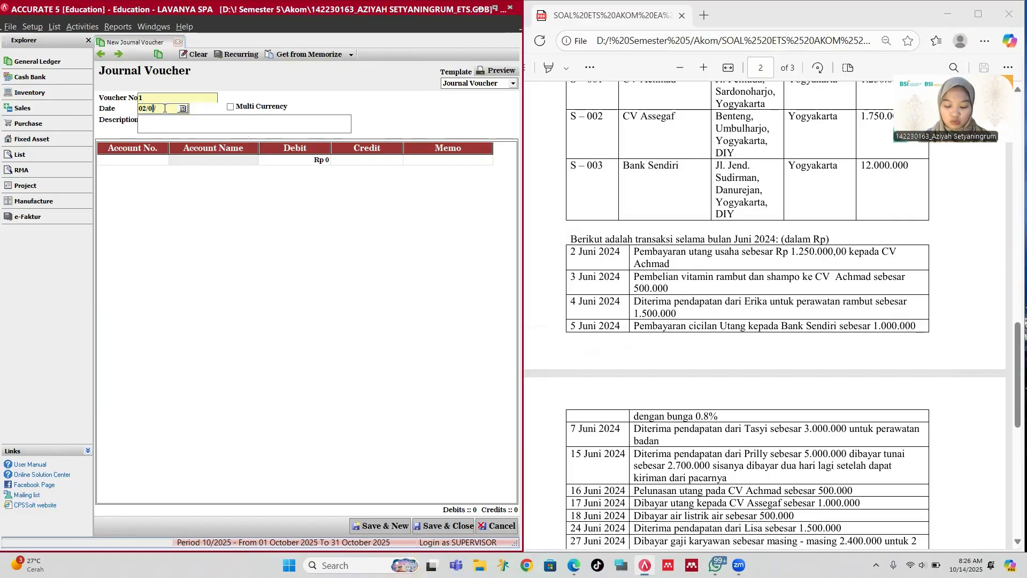
{"action": "type", "text": "6/202"}
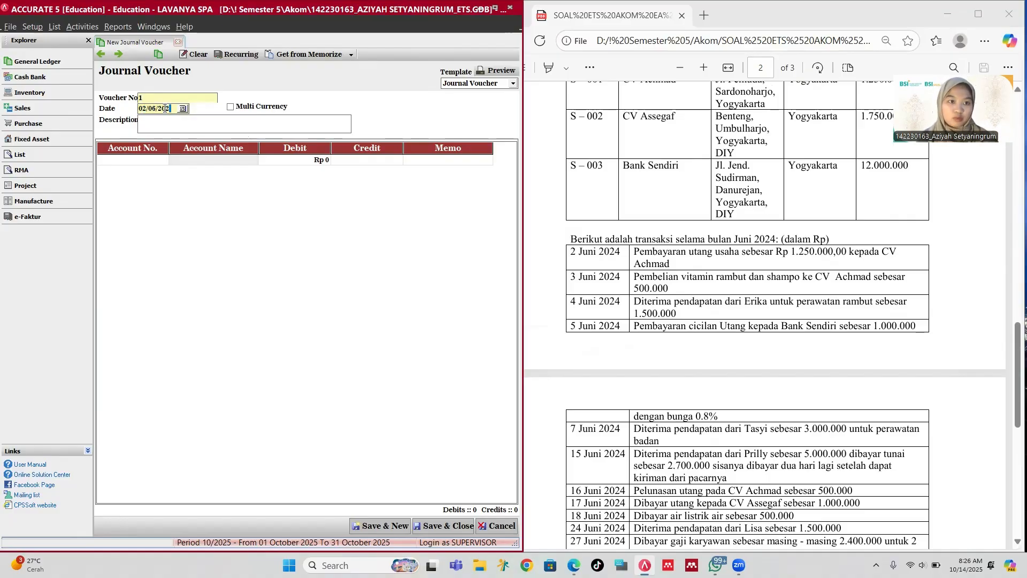
{"action": "type", "text": "4"}
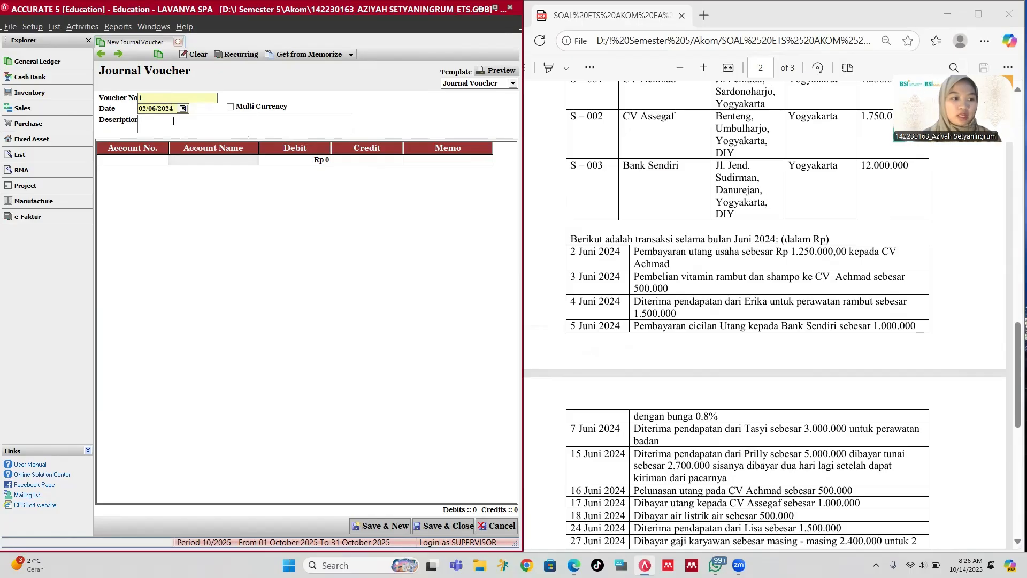
{"action": "type", "text": "Pem"}
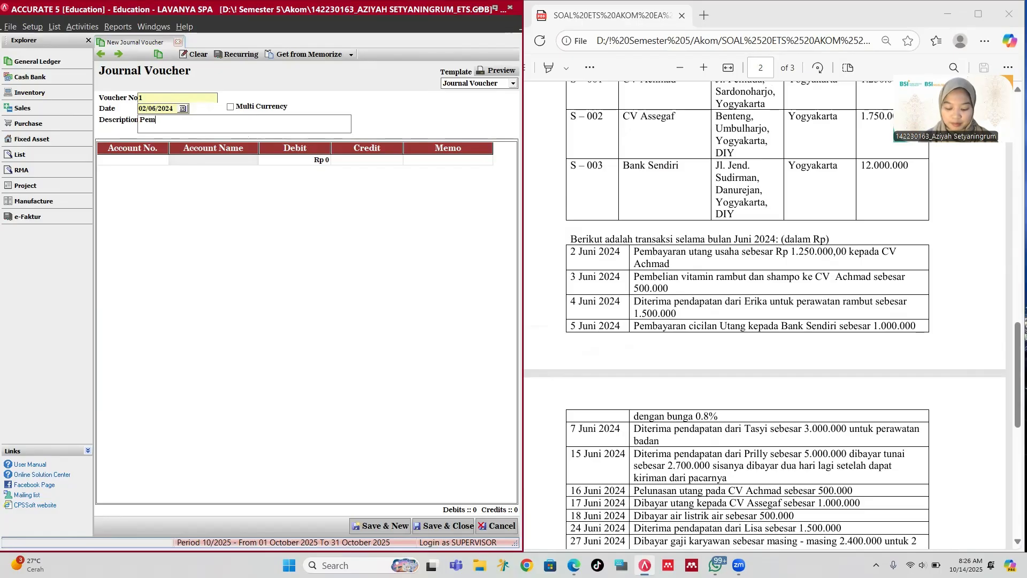
{"action": "type", "text": "bayaran u"}
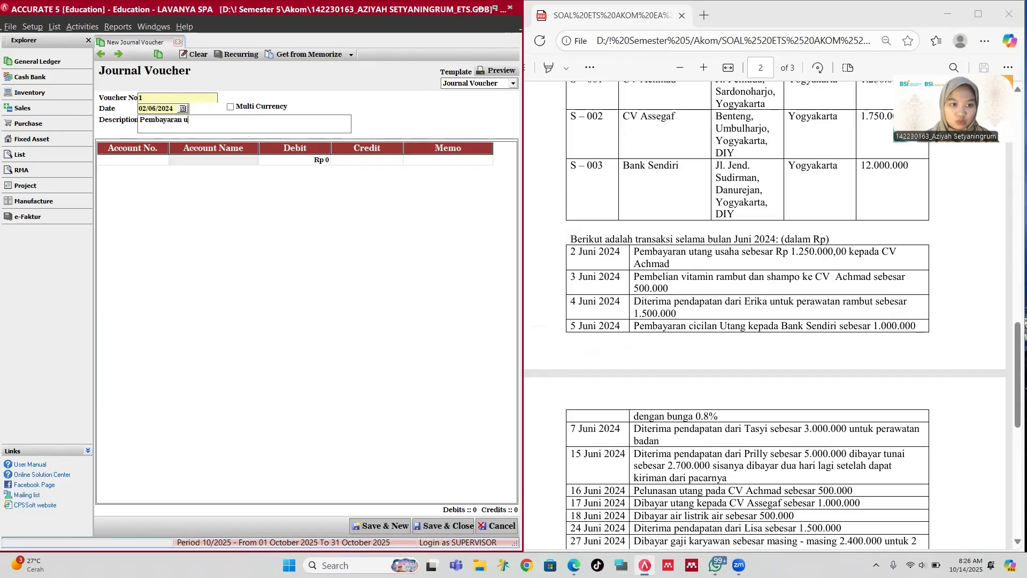
{"action": "type", "text": "tang kepa"}
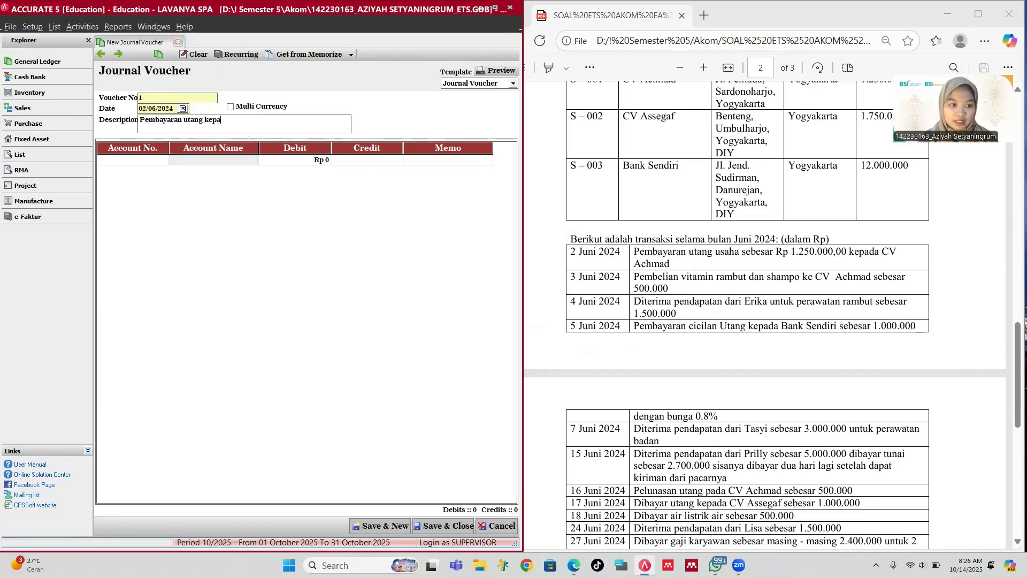
{"action": "type", "text": "da CV"}
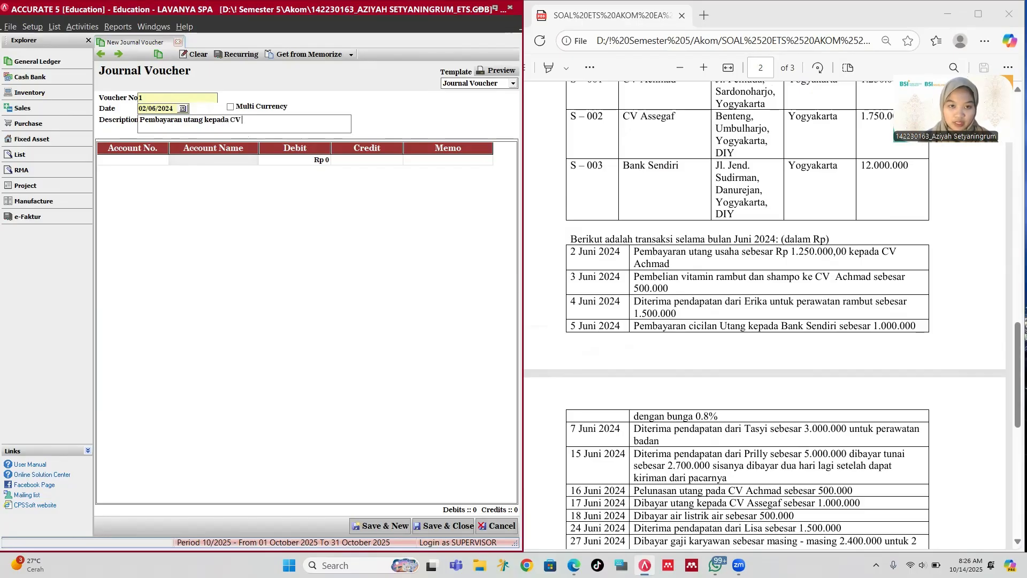
{"action": "type", "text": " Achmad"}
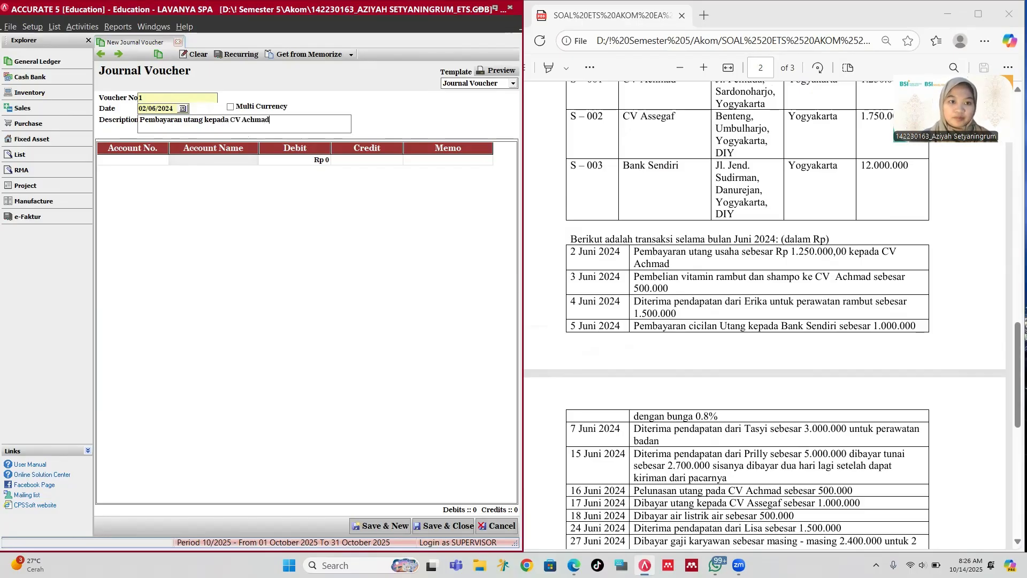
{"action": "left_click", "coordinate": [120, 159]}
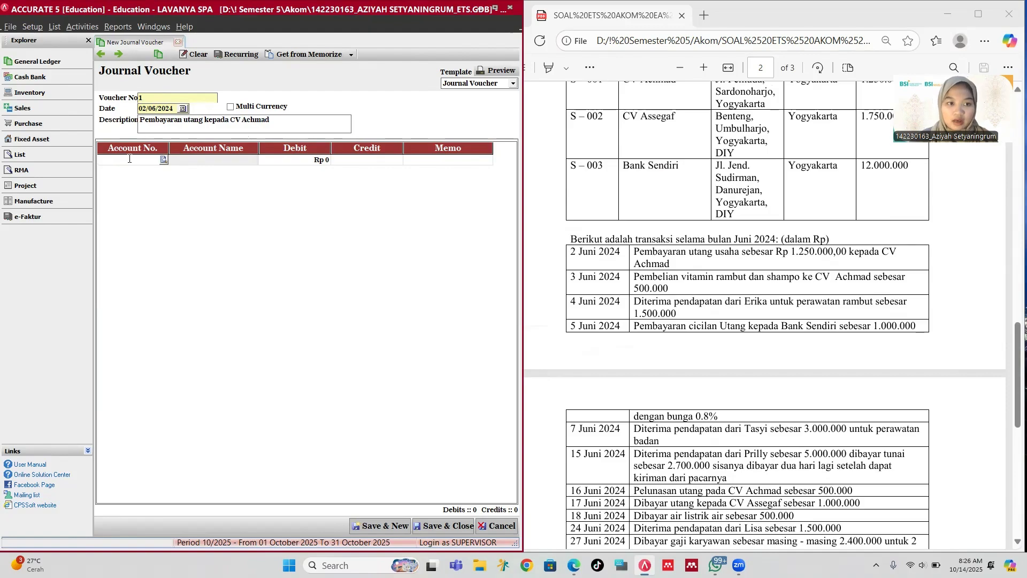
Step: Debit 2-1101 Account Payable Rp 1,250,000 on the first line, hitting the subsidiary warning
{"action": "left_click", "coordinate": [163, 159]}
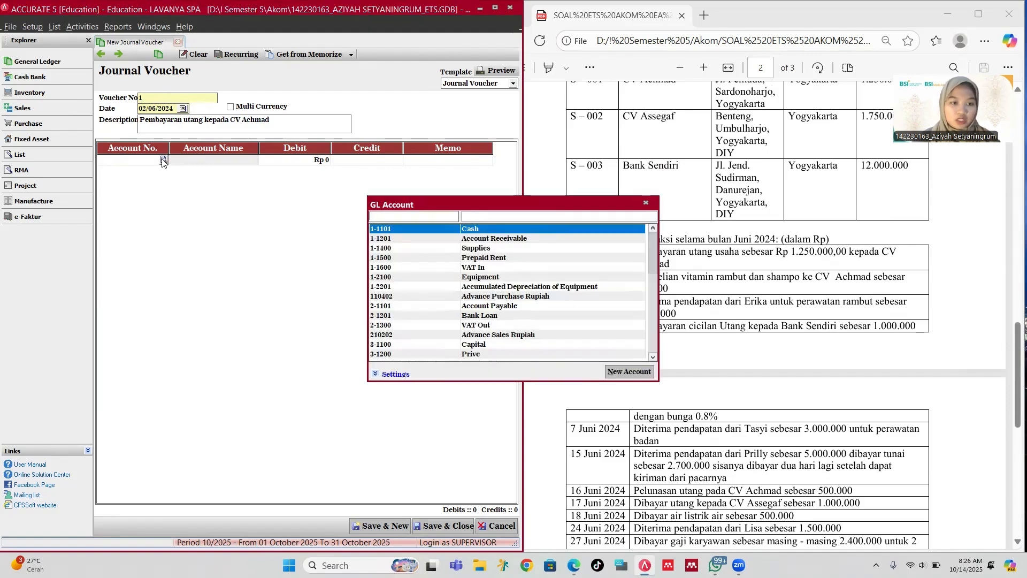
{"action": "type", "text": "pa"}
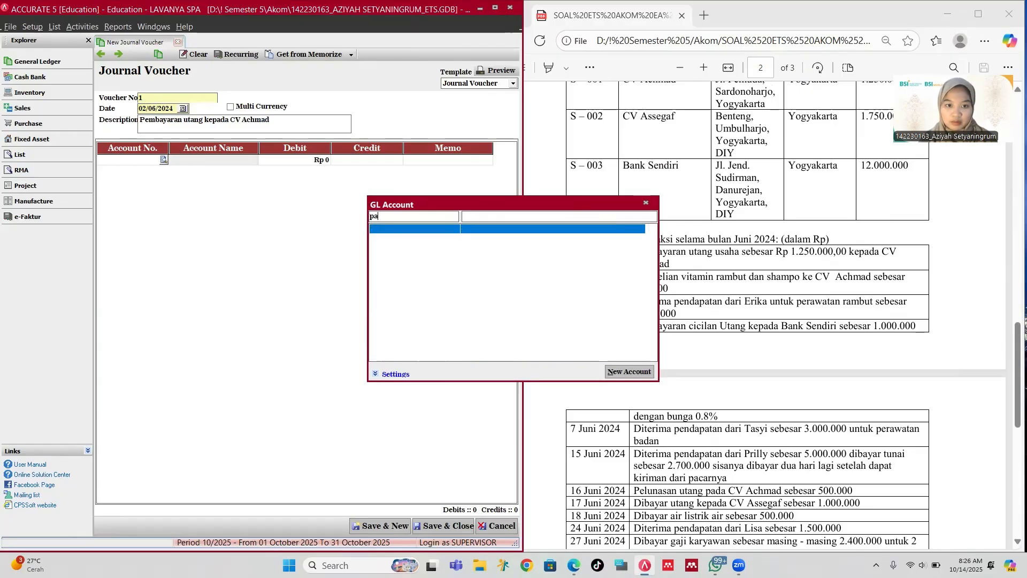
{"action": "key", "text": "BackSpace"}
{"action": "key", "text": "BackSpace"}
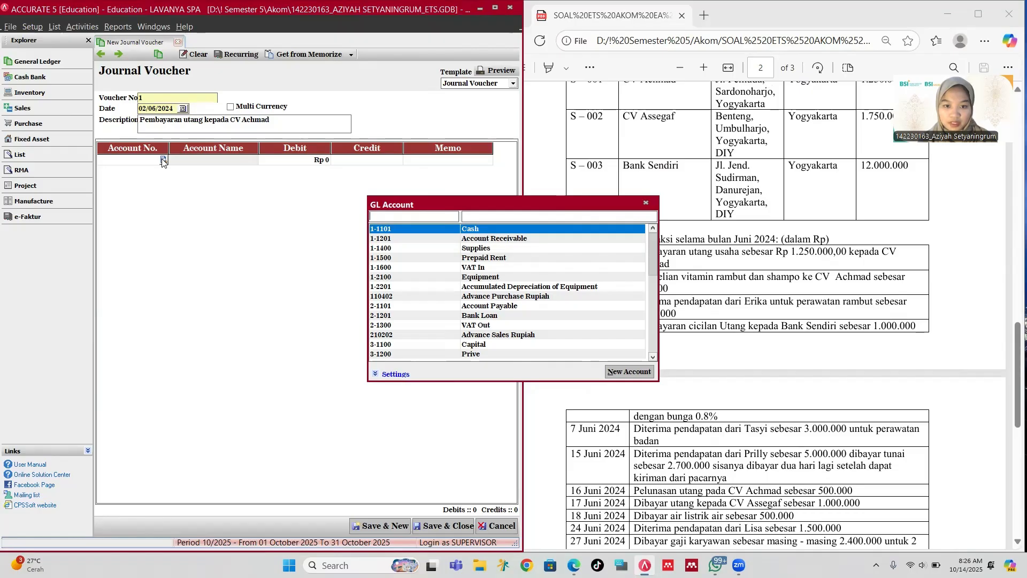
{"action": "key", "text": "Down"}
{"action": "key", "text": "Down"}
{"action": "key", "text": "Down"}
{"action": "key", "text": "Down"}
{"action": "key", "text": "Down"}
{"action": "key", "text": "Down"}
{"action": "key", "text": "Down"}
{"action": "key", "text": "Down"}
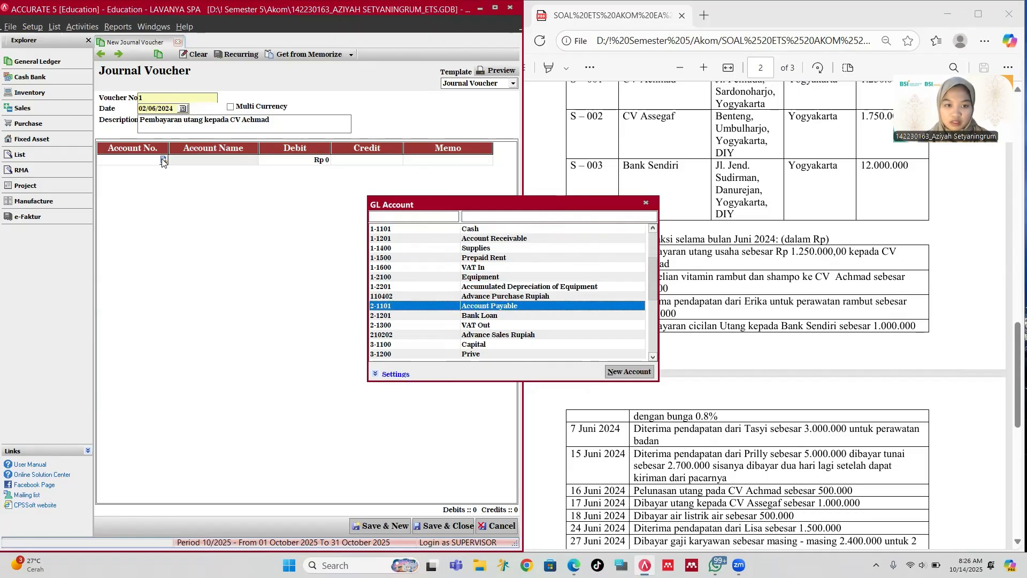
{"action": "key", "text": "Return"}
{"action": "key", "text": "Tab"}
{"action": "key", "text": "Tab"}
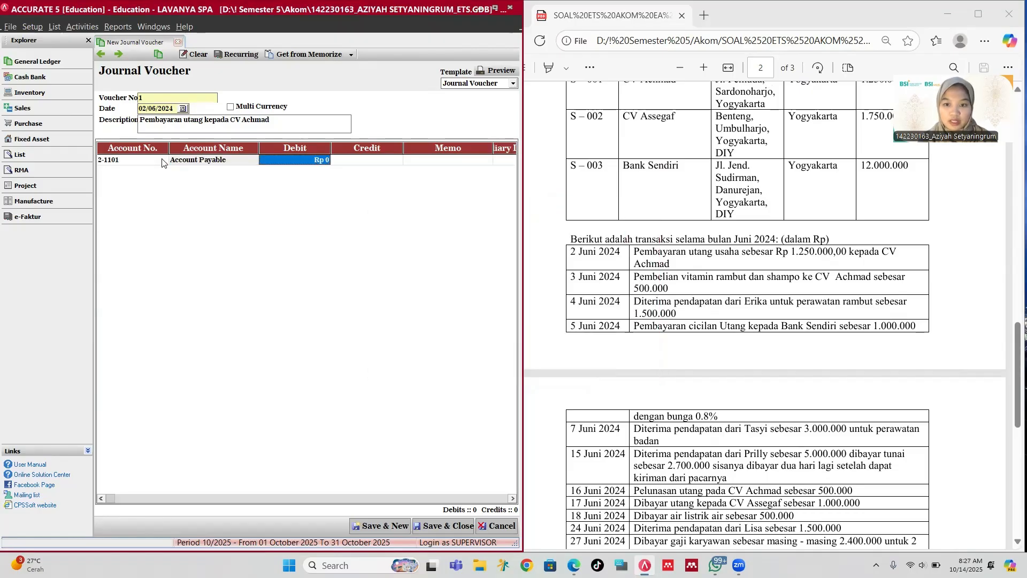
{"action": "type", "text": "1250000"}
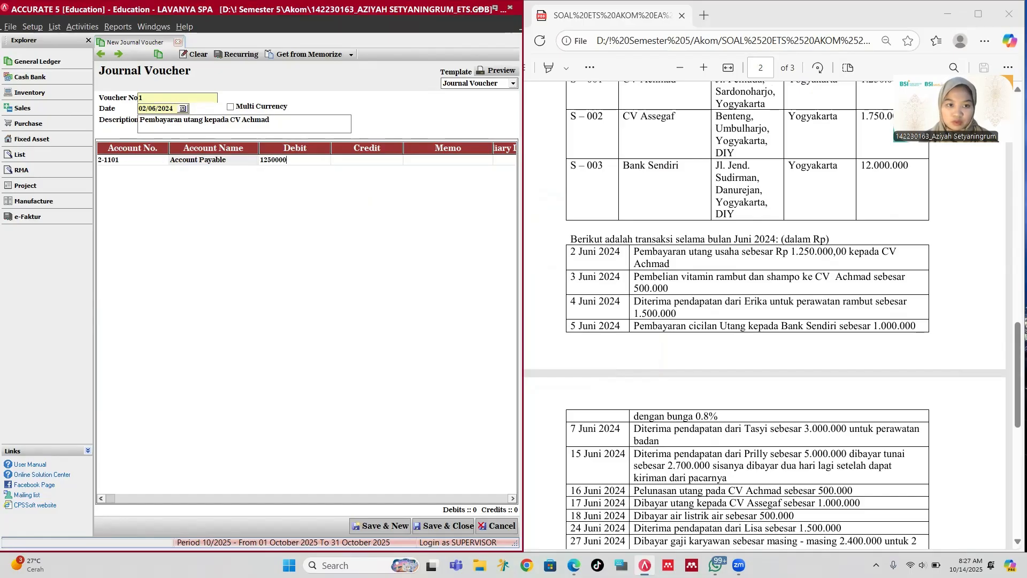
{"action": "key", "text": "Tab"}
{"action": "key", "text": "Tab"}
{"action": "key", "text": "Tab"}
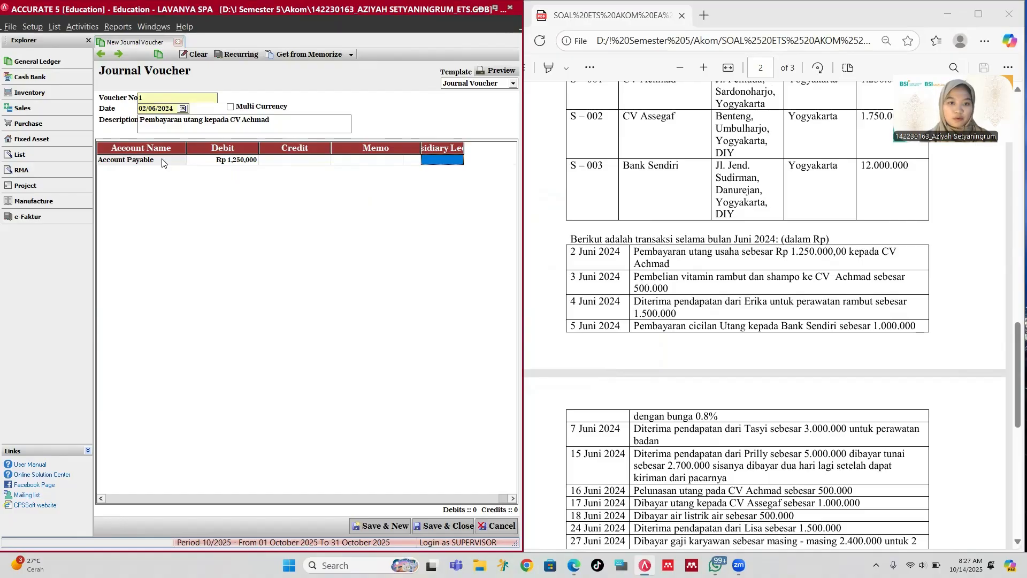
{"action": "key", "text": "Tab"}
{"action": "key", "text": "Return"}
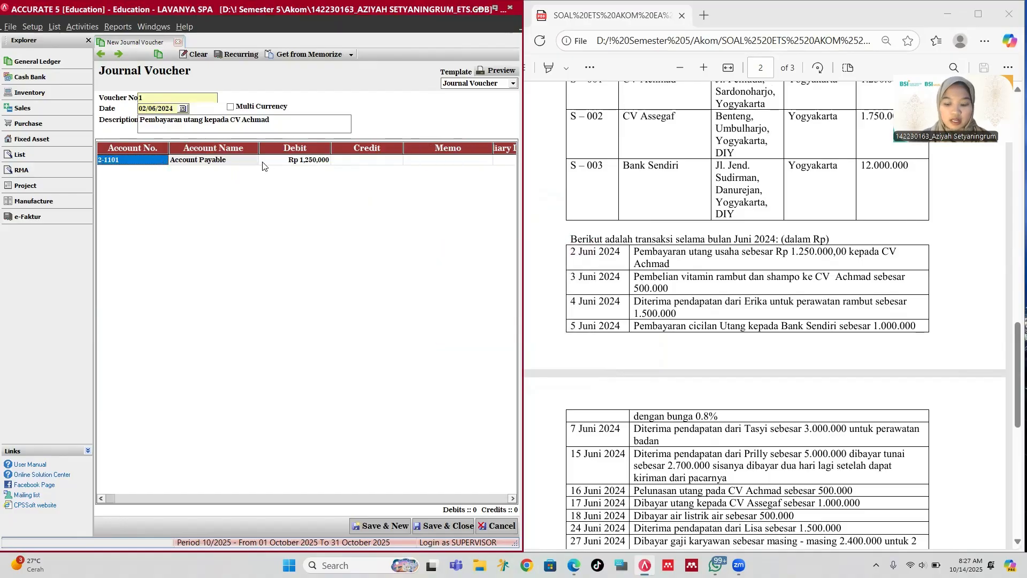
Step: Recheck the first line's account lookup, keeping Account Payable as the account
{"action": "type", "text": "\\"}
{"action": "key", "text": "Return"}
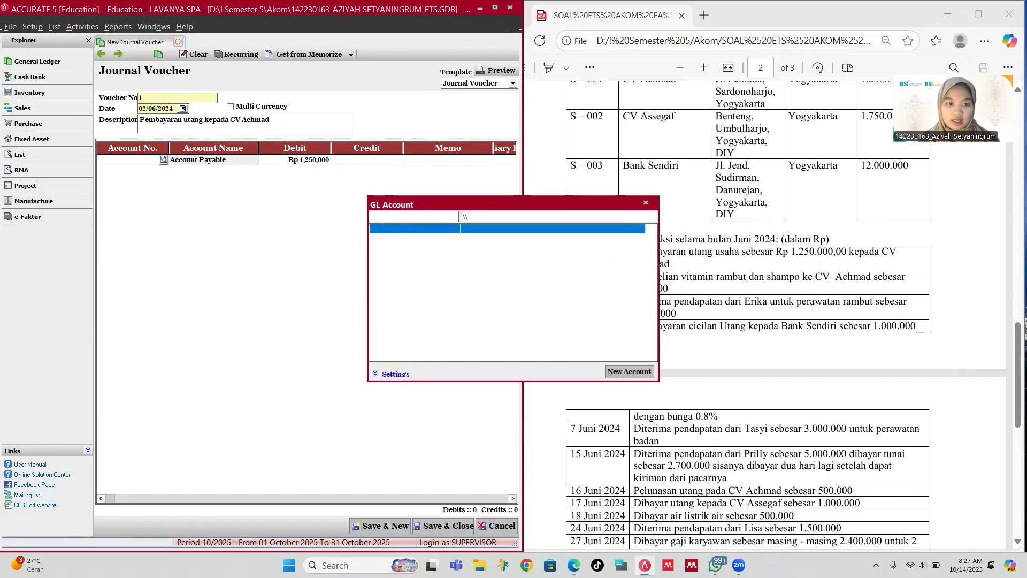
{"action": "key", "text": "BackSpace"}
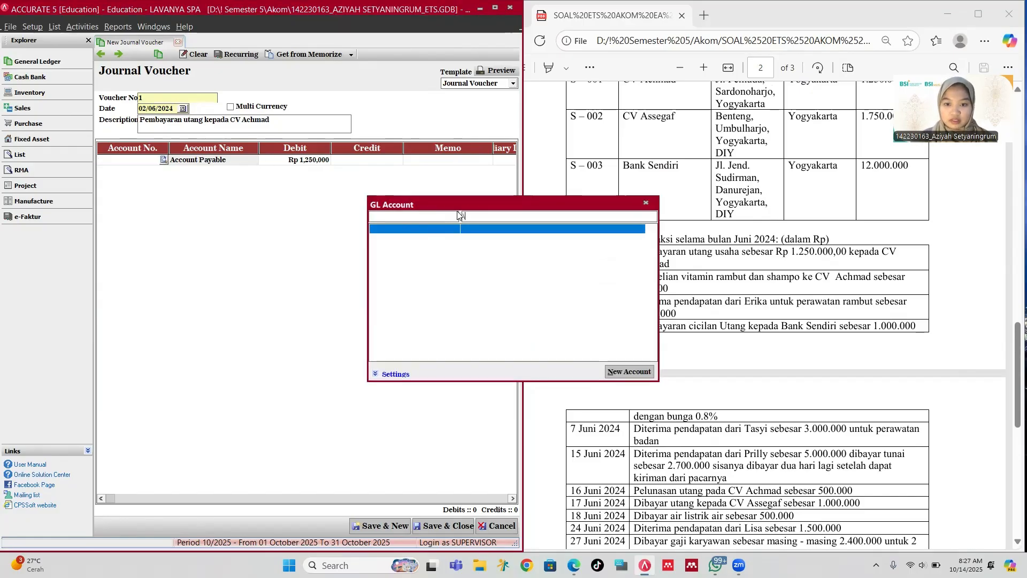
{"action": "key", "text": "BackSpace"}
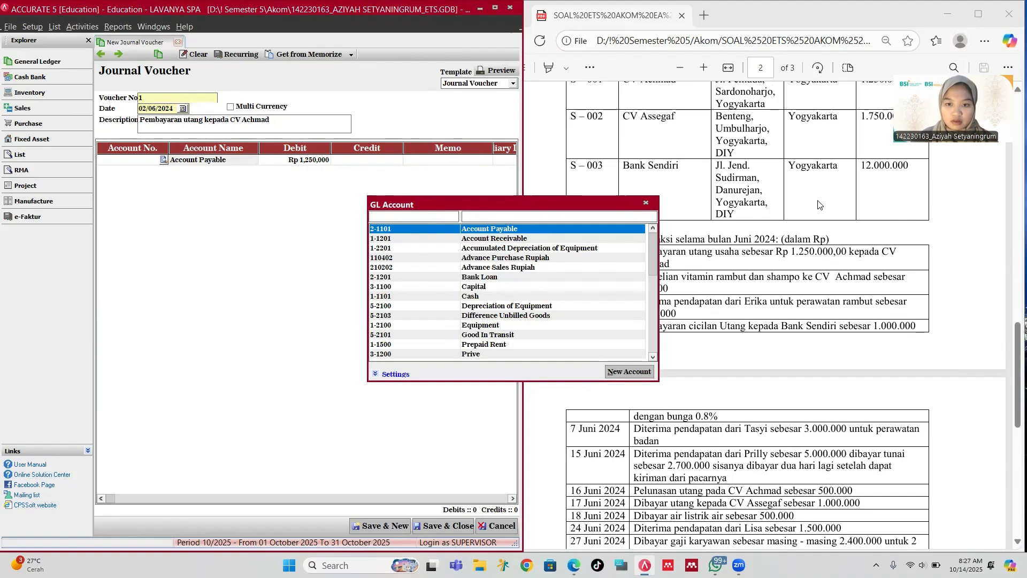
{"action": "left_click", "coordinate": [646, 204]}
{"action": "left_click", "coordinate": [511, 162]}
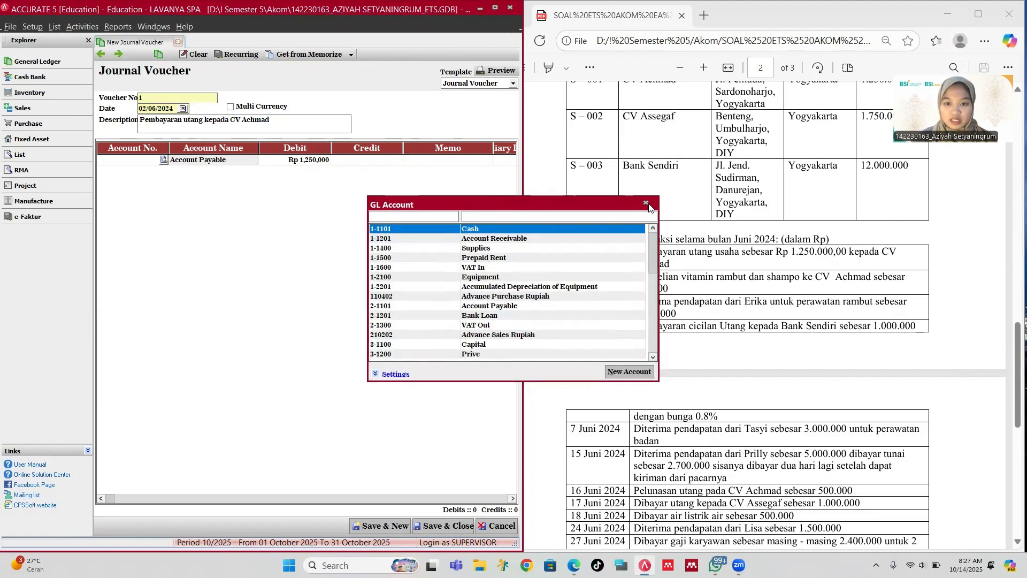
{"action": "left_click", "coordinate": [645, 202]}
{"action": "left_click", "coordinate": [507, 159]}
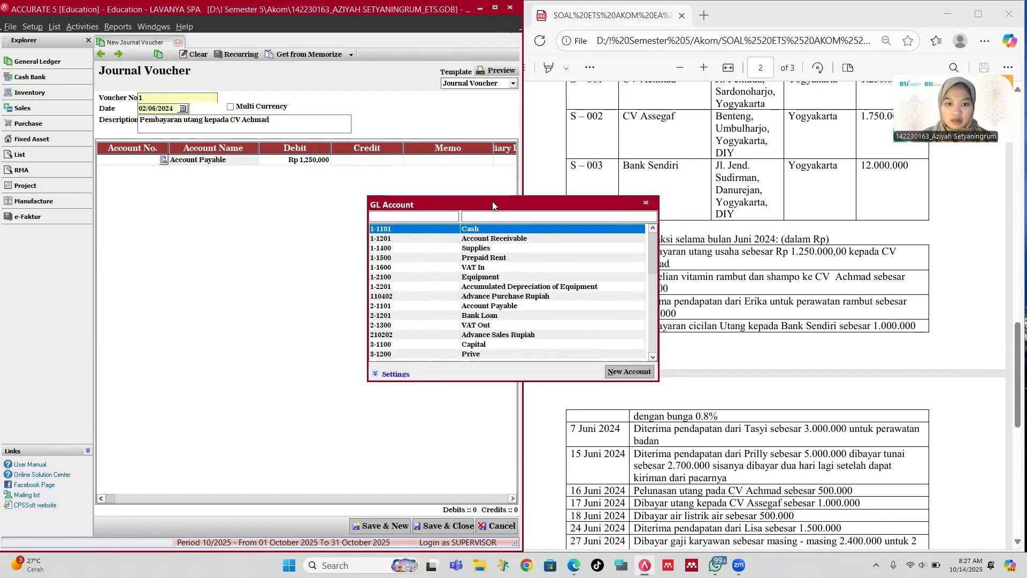
{"action": "left_click", "coordinate": [645, 203]}
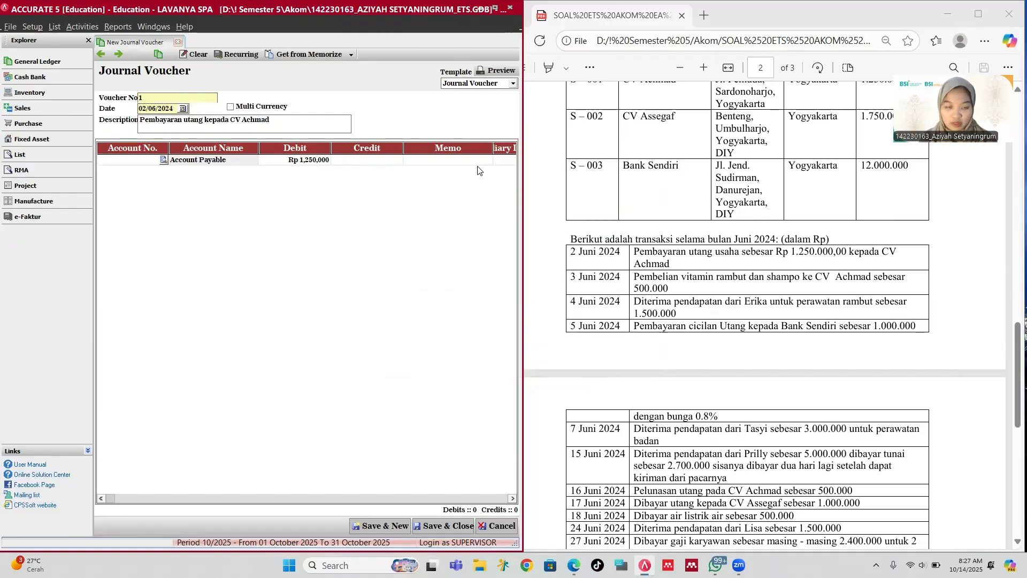
{"action": "type", "text": "ac"}
{"action": "key", "text": "Return"}
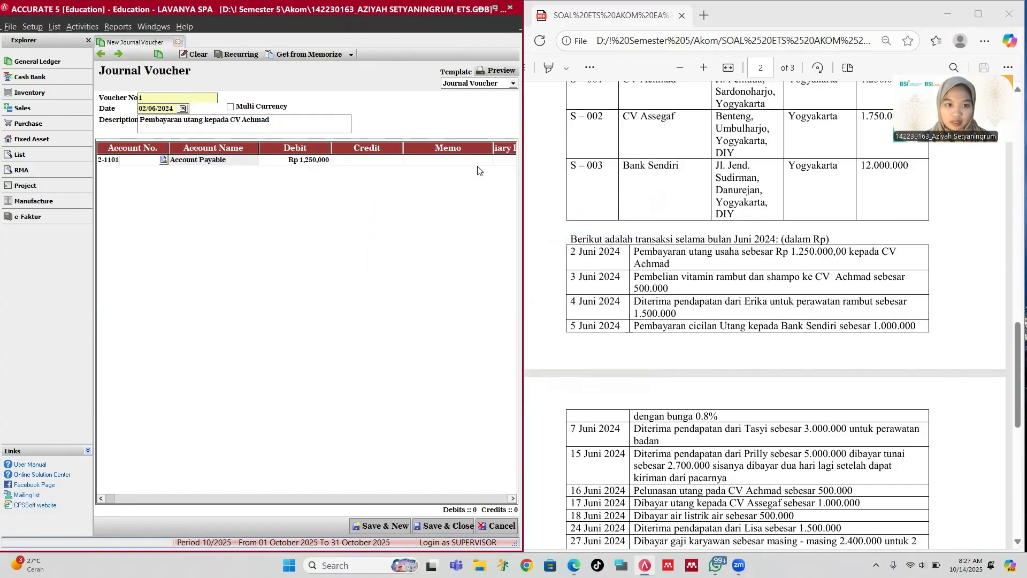
{"action": "key", "text": "Tab"}
{"action": "key", "text": "Tab"}
{"action": "key", "text": "Tab"}
{"action": "key", "text": "Tab"}
{"action": "key", "text": "Tab"}
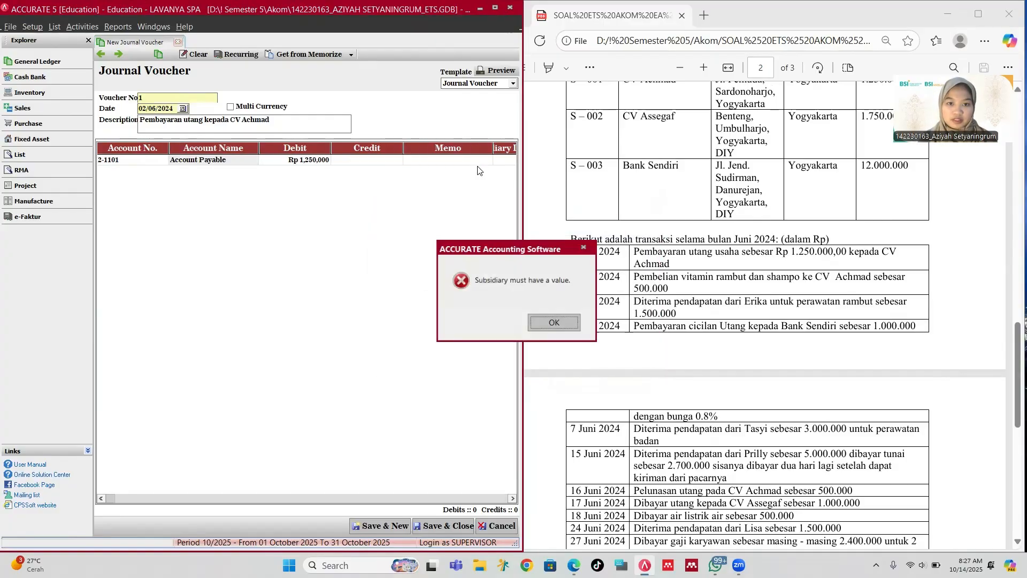
Step: Link the Account Payable line to vendor CV Achmad (S-001)
{"action": "left_click", "coordinate": [554, 322]}
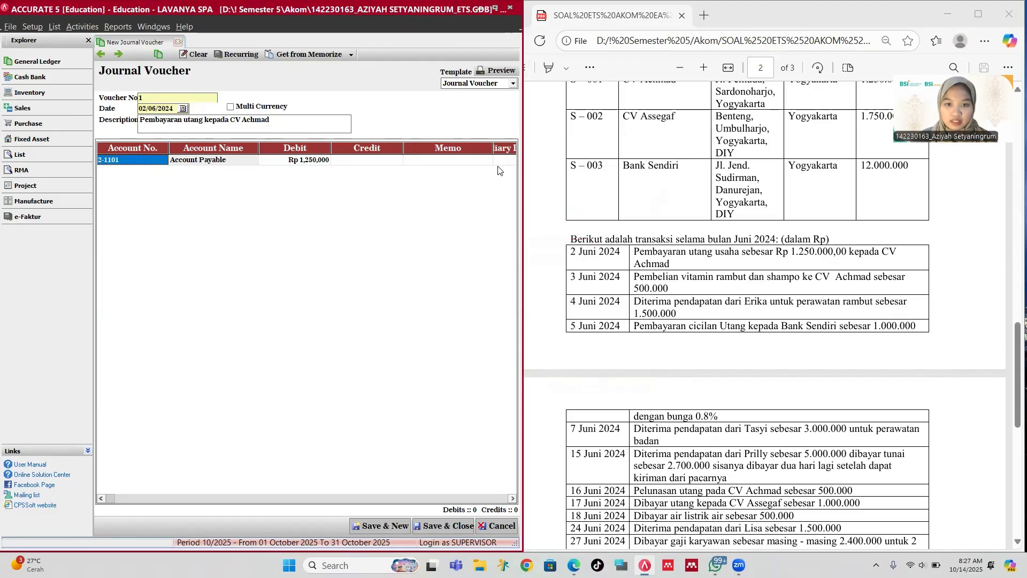
{"action": "left_click", "coordinate": [501, 161]}
{"action": "left_click", "coordinate": [459, 160]}
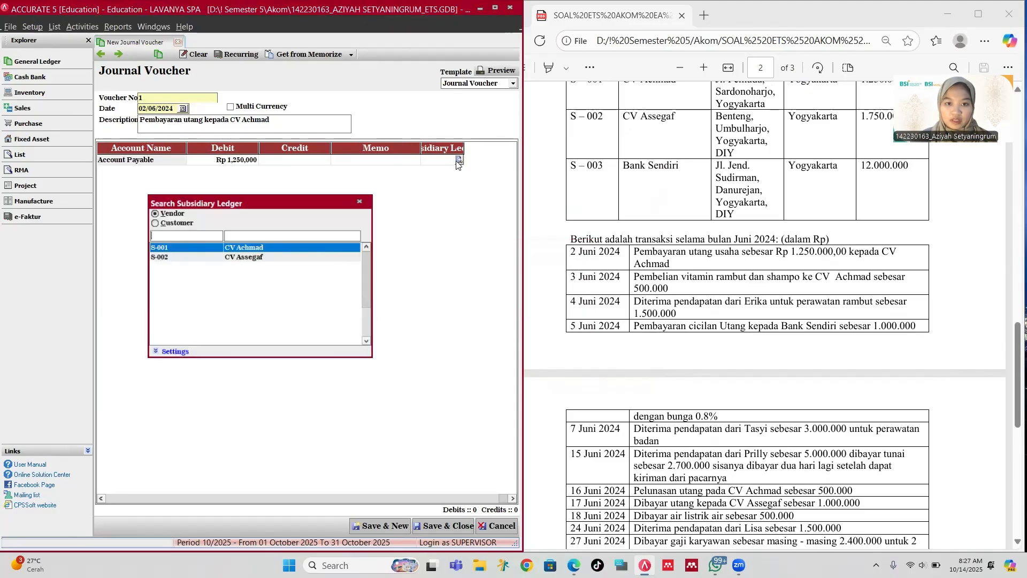
{"action": "double_click", "coordinate": [251, 250]}
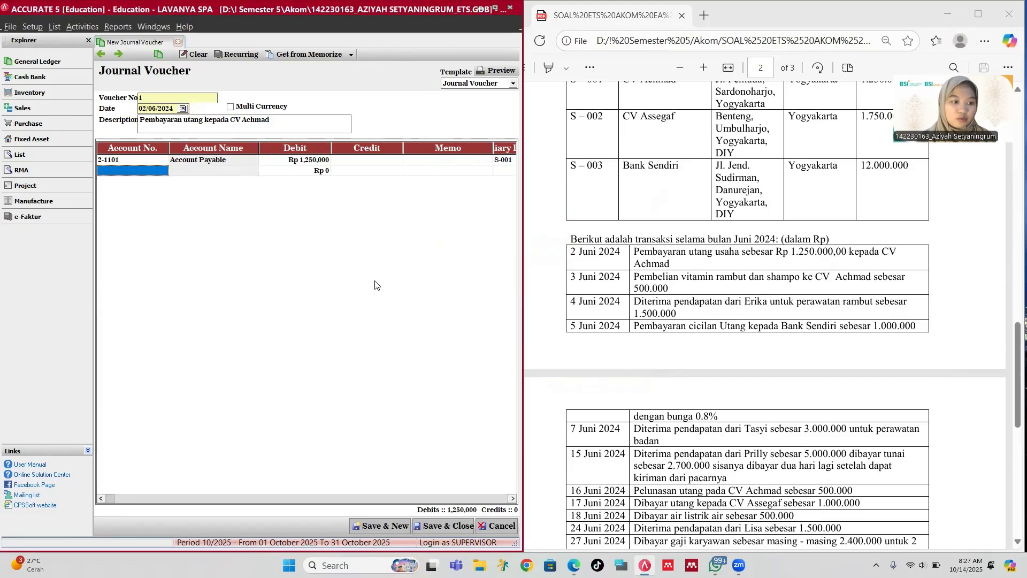
Step: Add a second line crediting 1-1101 Cash Rp 1,250,000 to balance the voucher
{"action": "key", "text": "Tab"}
{"action": "key", "text": "Return"}
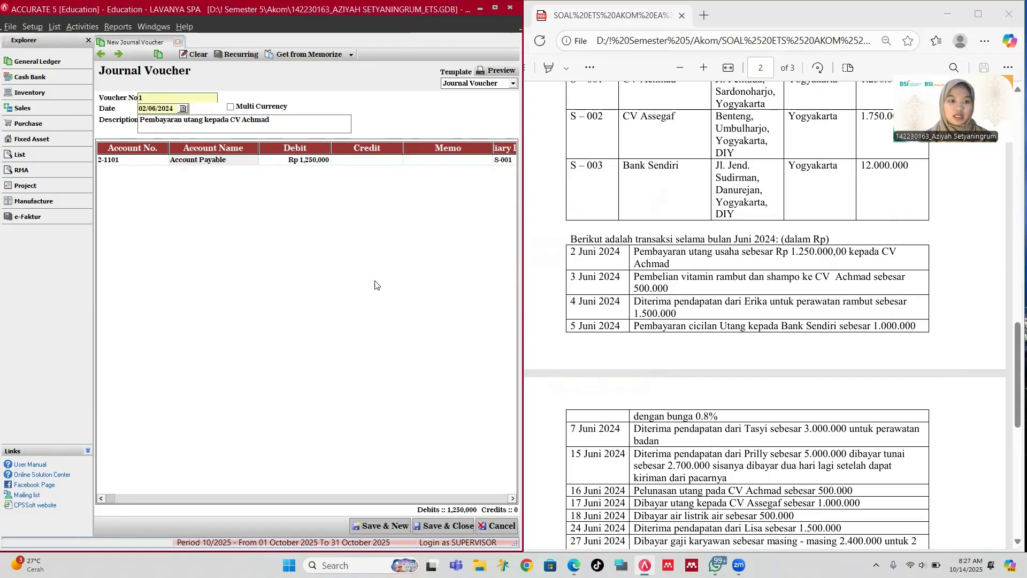
{"action": "left_click", "coordinate": [582, 329]}
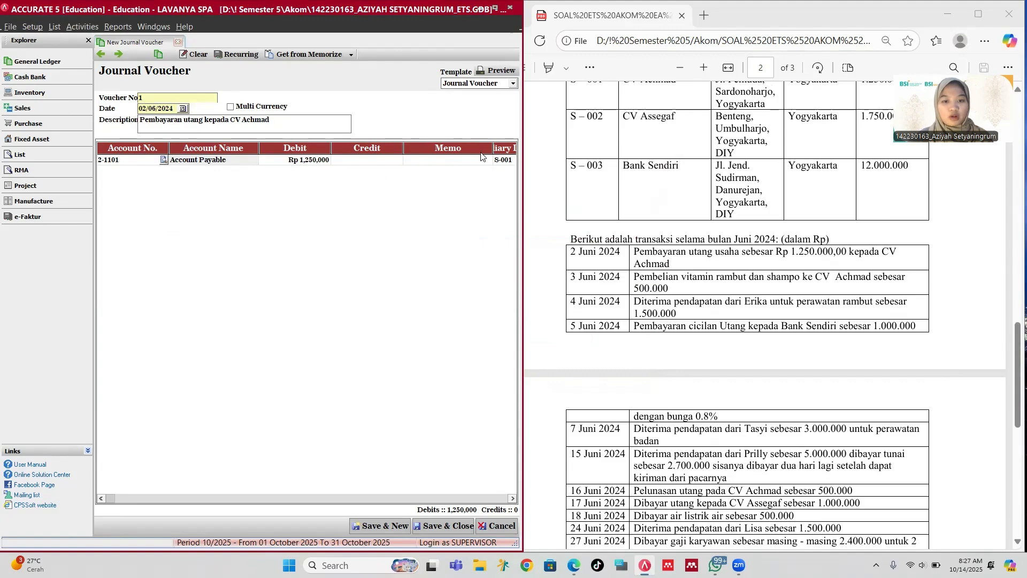
{"action": "left_click", "coordinate": [497, 161]}
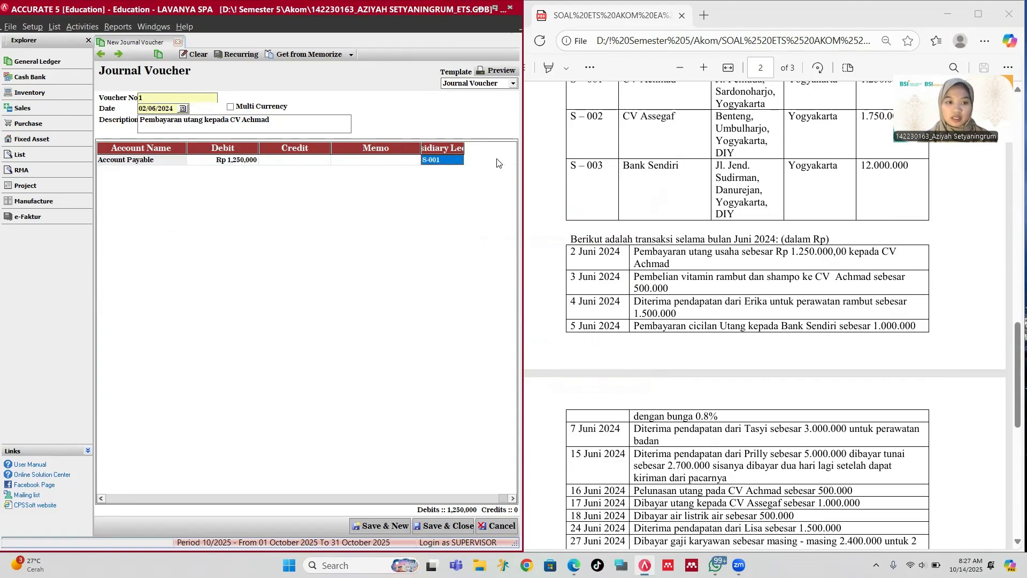
{"action": "key", "text": "Return"}
{"action": "type", "text": "c"}
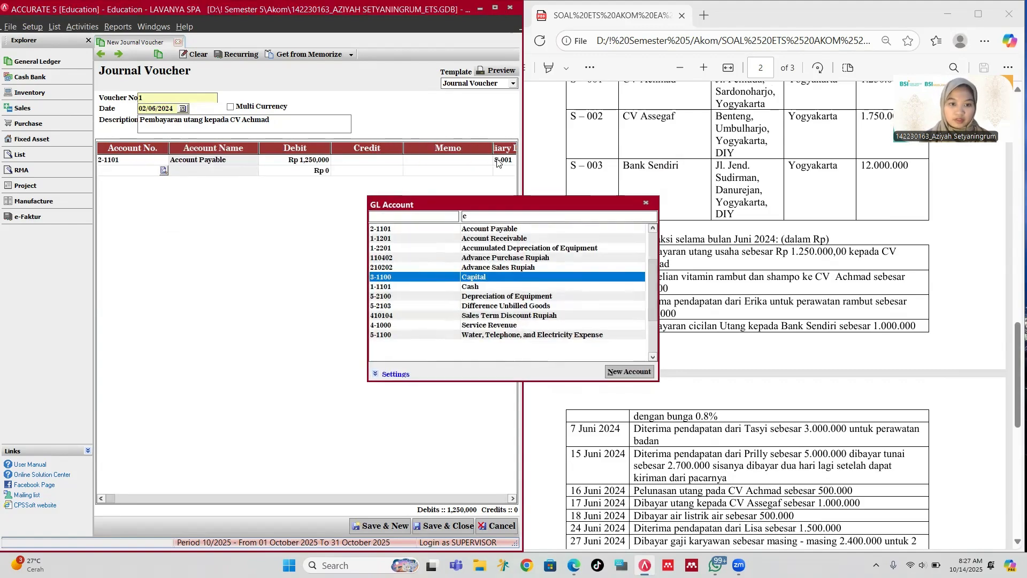
{"action": "key", "text": "Down"}
{"action": "key", "text": "Return"}
{"action": "key", "text": "Tab"}
{"action": "key", "text": "Tab"}
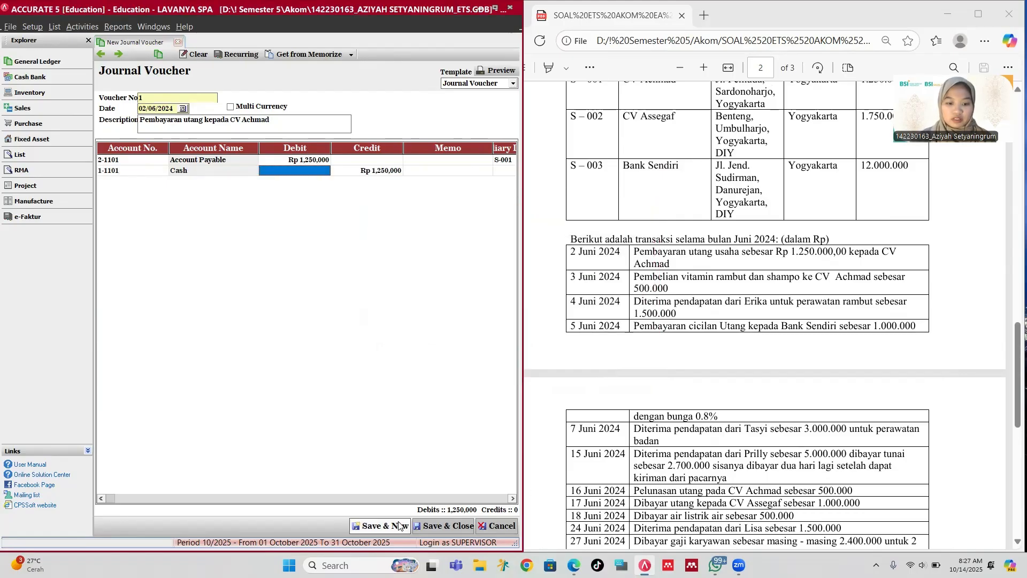
Step: Start a new voucher dated 03/06/2024 described 'Pembelian vitamin dan shampo dari CV Achmad'
{"action": "left_click", "coordinate": [381, 526]}
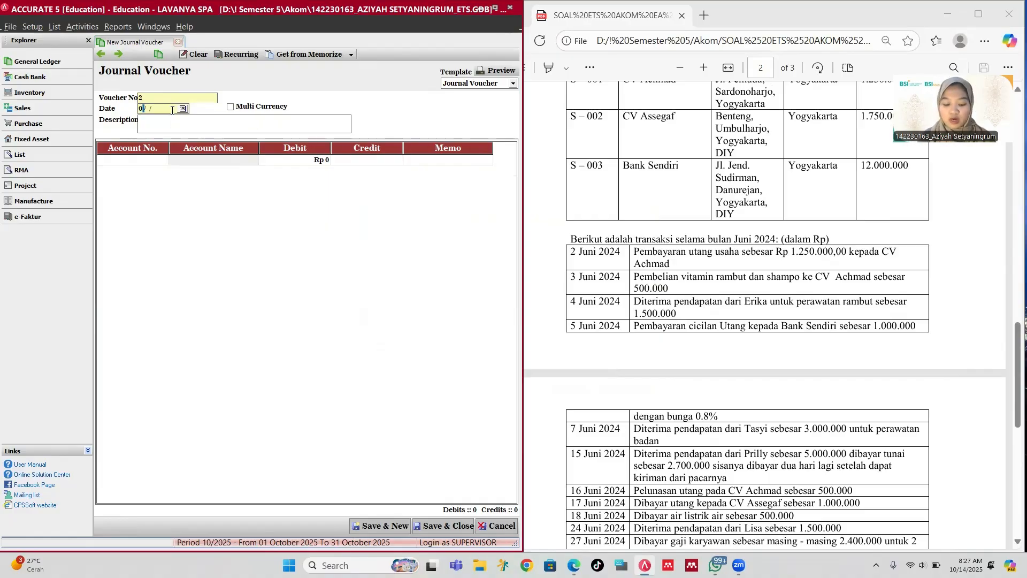
{"action": "type", "text": "02"}
{"action": "key", "text": "BackSpace"}
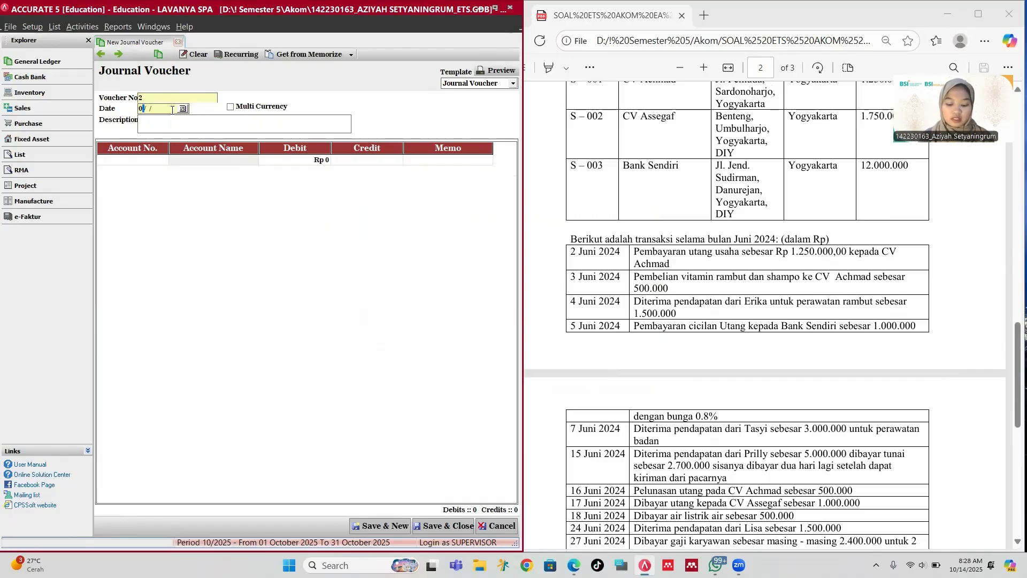
{"action": "type", "text": "3062024"}
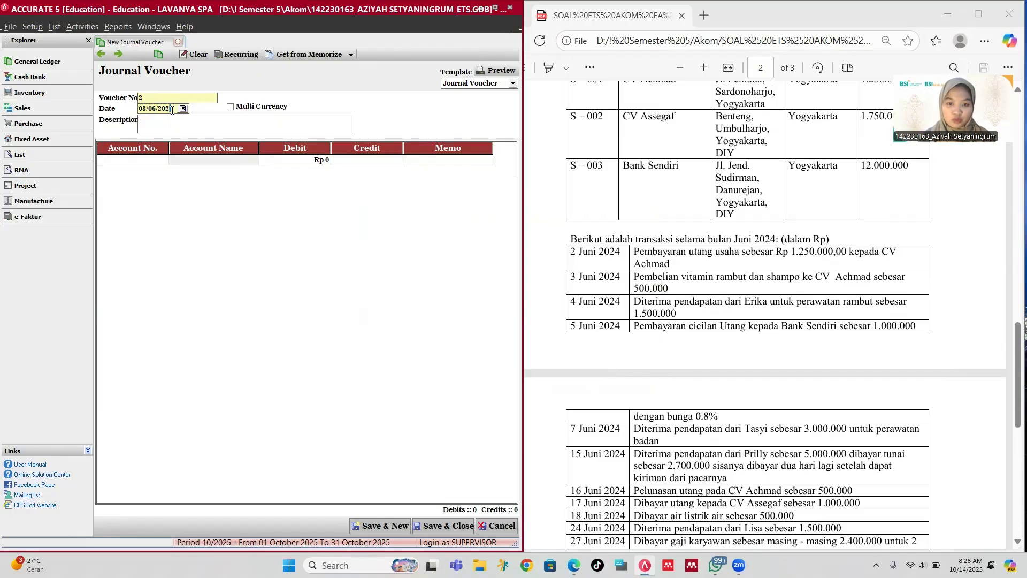
{"action": "key", "text": "Tab"}
{"action": "key", "text": "Tab"}
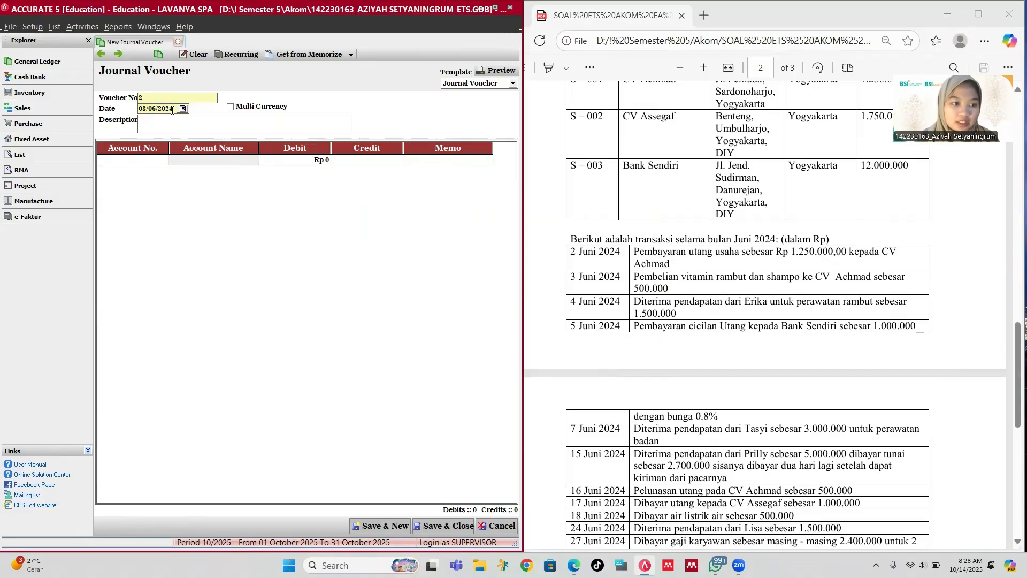
{"action": "type", "text": "Pem"}
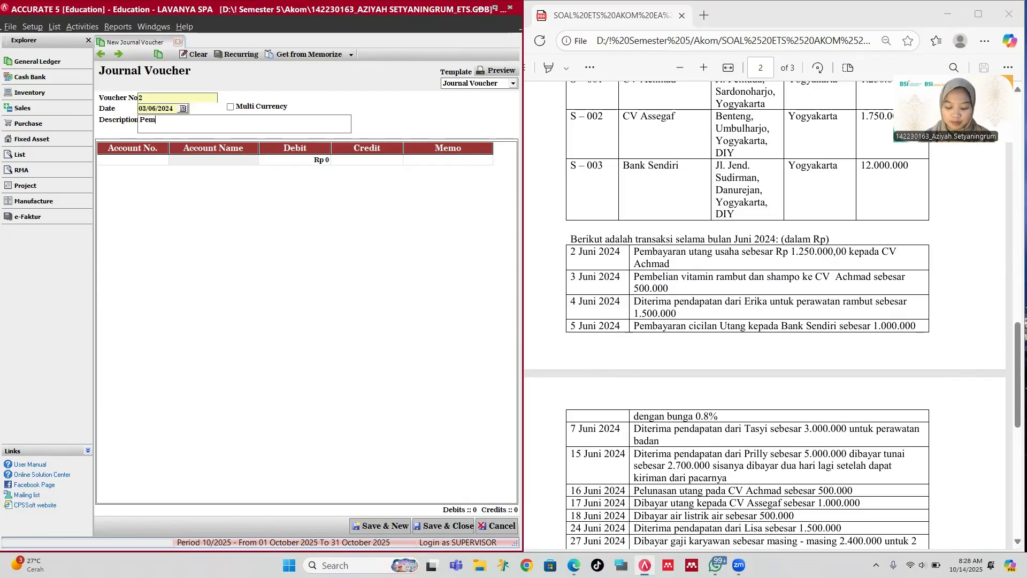
{"action": "type", "text": "belian vit"}
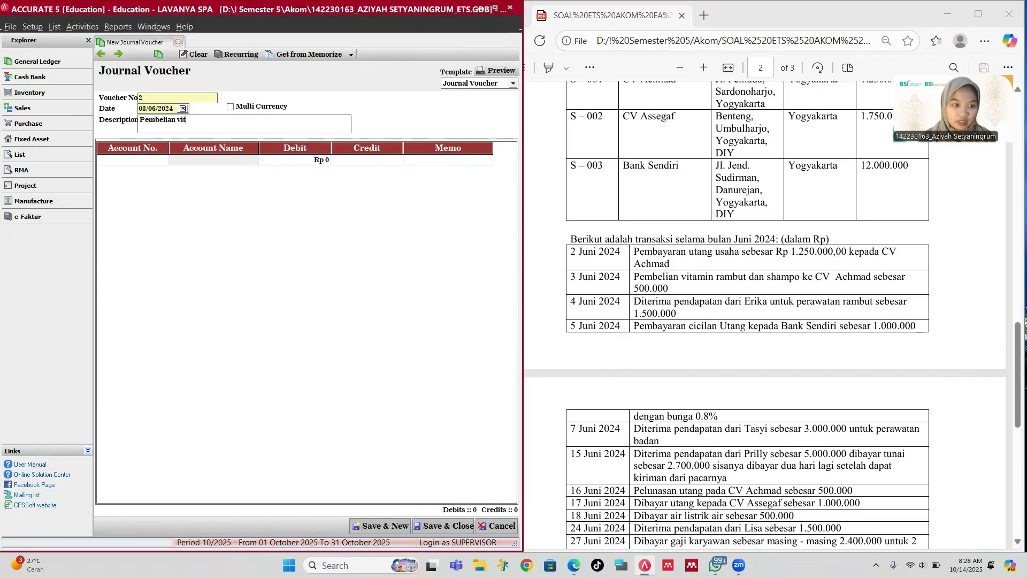
{"action": "type", "text": "amin dan"}
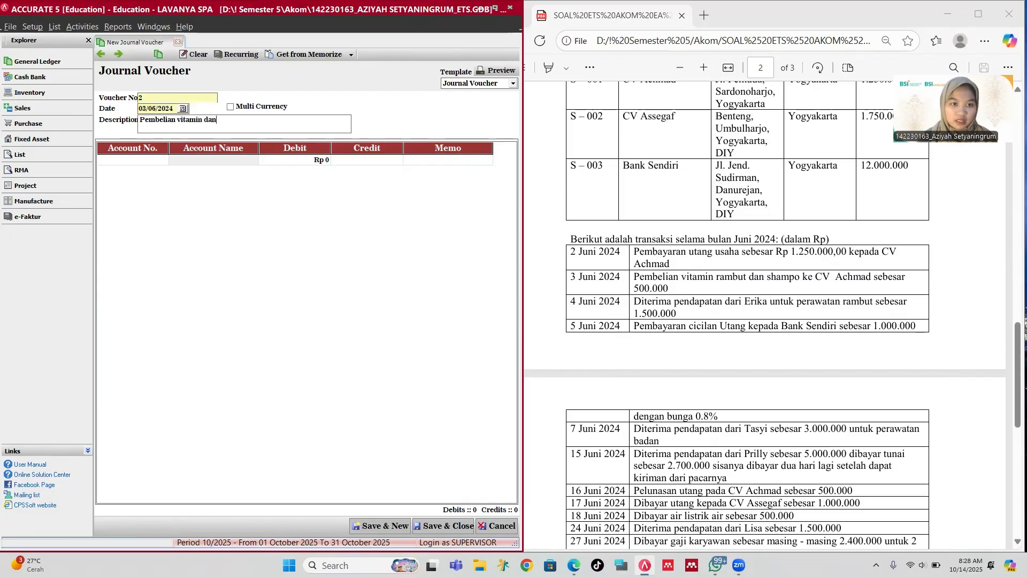
{"action": "type", "text": " shamp"}
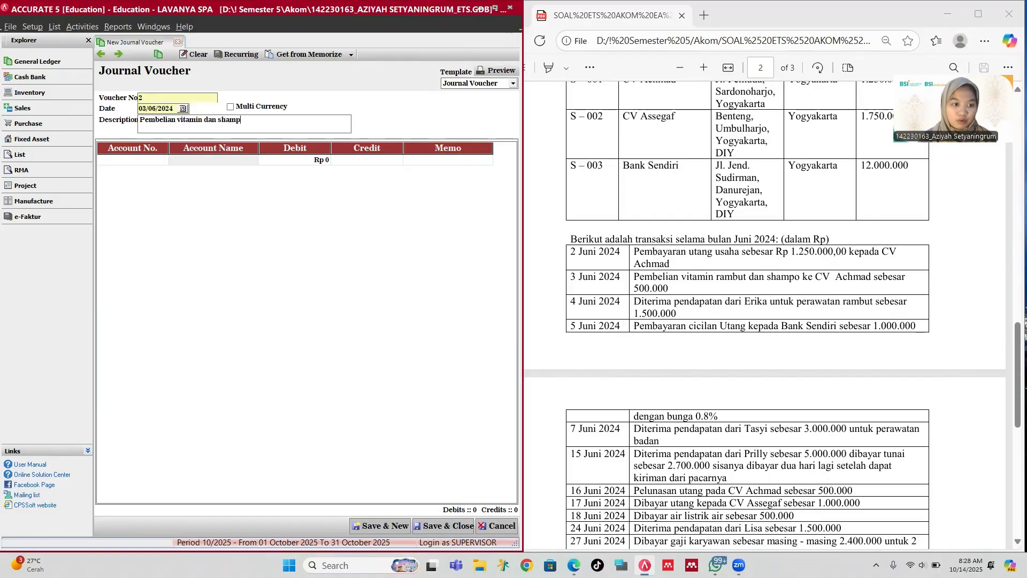
{"action": "type", "text": "o dari "}
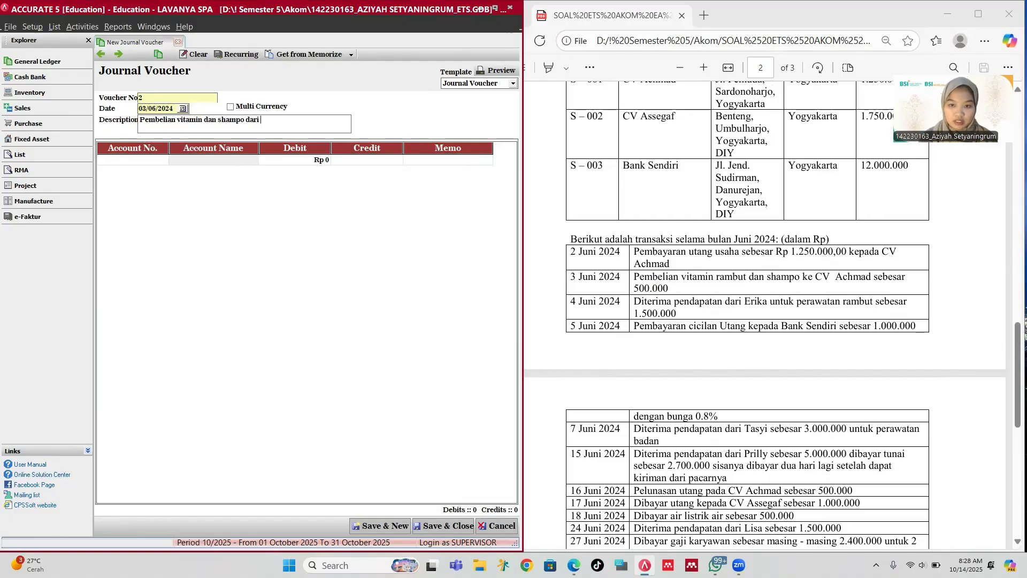
{"action": "type", "text": "CV AC"}
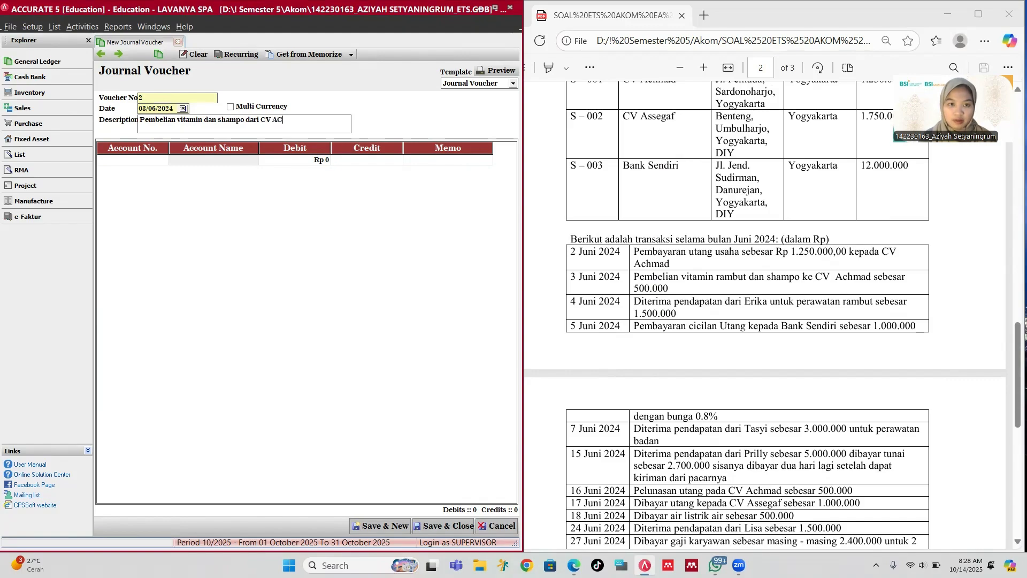
{"action": "type", "text": "h"}
{"action": "key", "text": "BackSpace"}
{"action": "key", "text": "BackSpace"}
{"action": "type", "text": "c"}
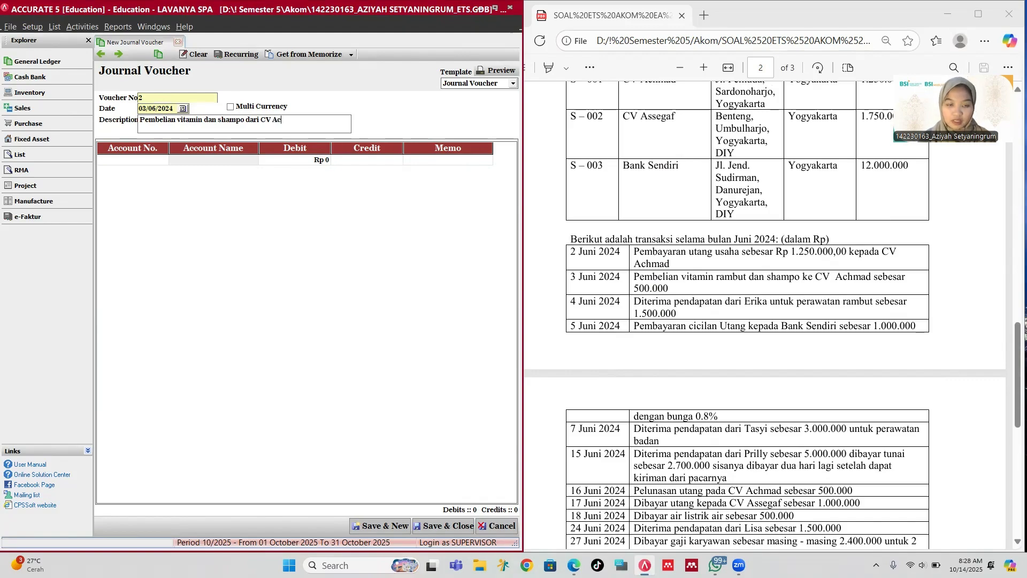
{"action": "type", "text": "hmad"}
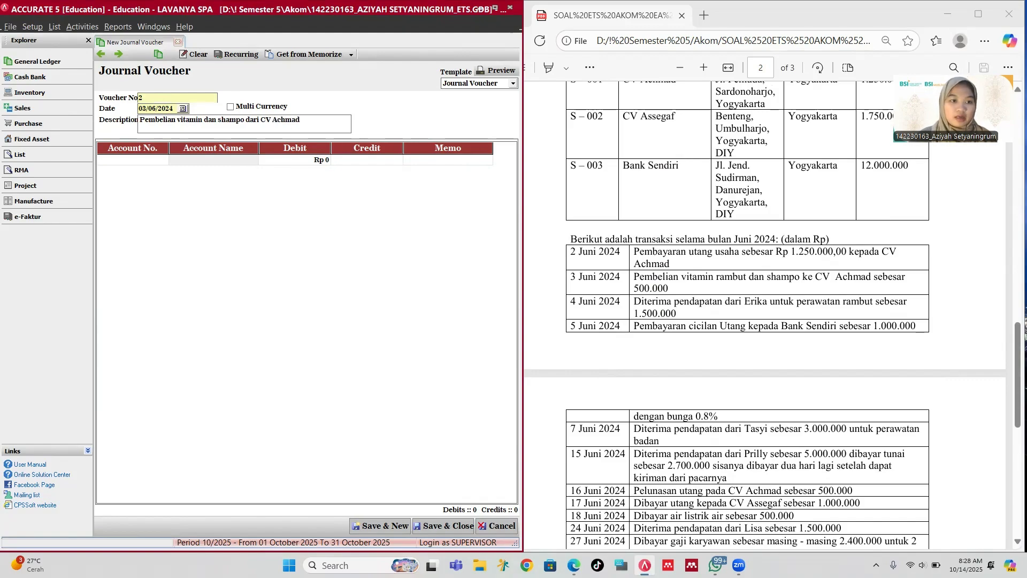
Step: Debit 1-2100 Equipment Rp 500,000 on the first journal line
{"action": "left_click", "coordinate": [143, 161]}
{"action": "left_click", "coordinate": [164, 160]}
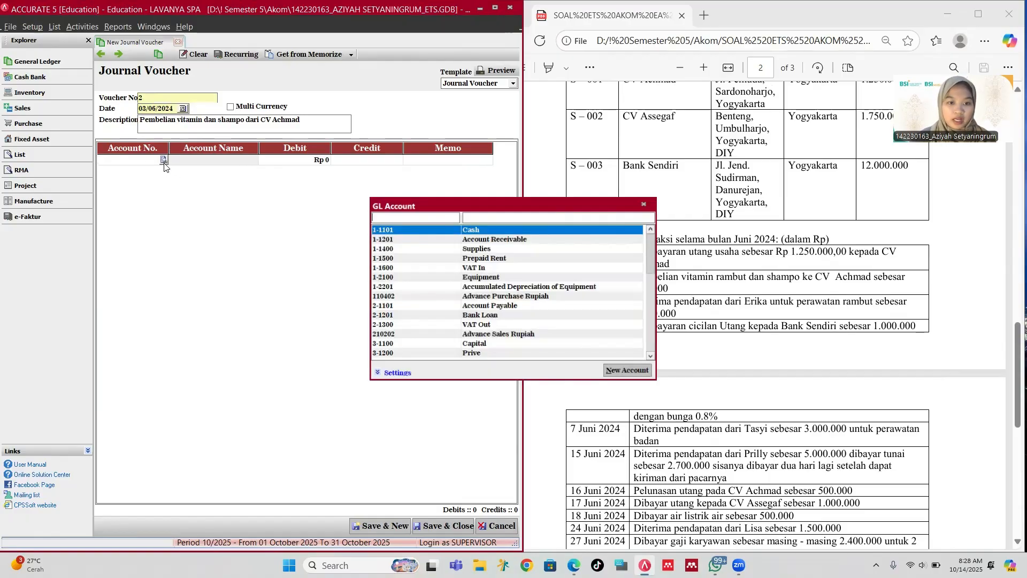
{"action": "type", "text": "e"}
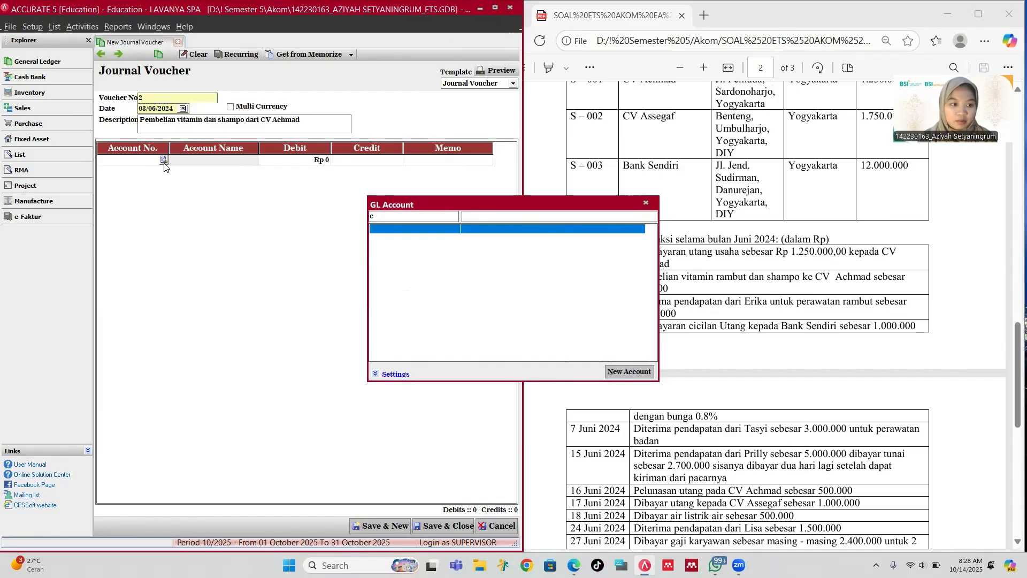
{"action": "type", "text": "qu"}
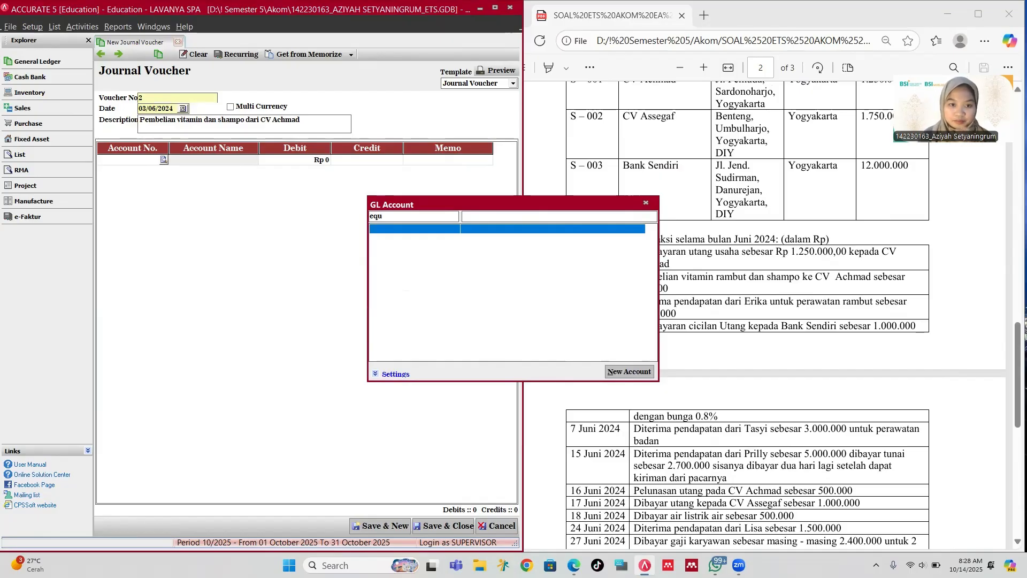
{"action": "key", "text": "BackSpace"}
{"action": "key", "text": "BackSpace"}
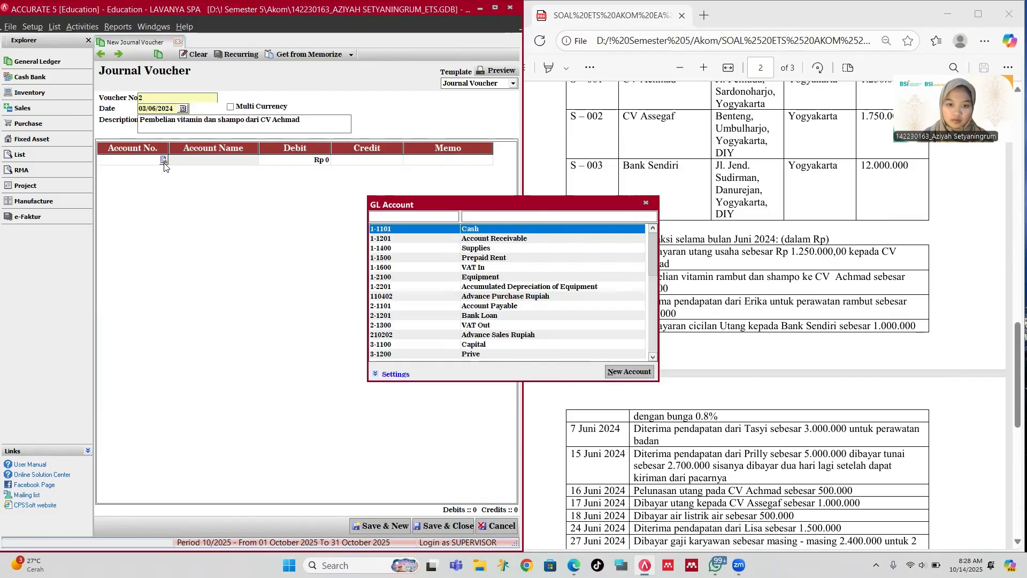
{"action": "key", "text": "Down"}
{"action": "key", "text": "Down"}
{"action": "key", "text": "Down"}
{"action": "key", "text": "Down"}
{"action": "key", "text": "Down"}
{"action": "key", "text": "Return"}
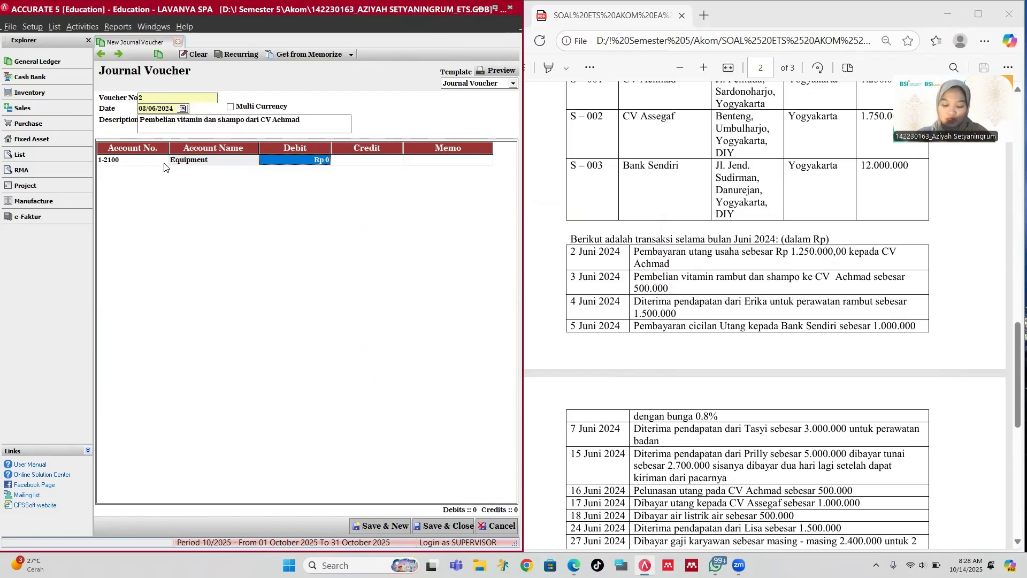
{"action": "type", "text": "500,00"}
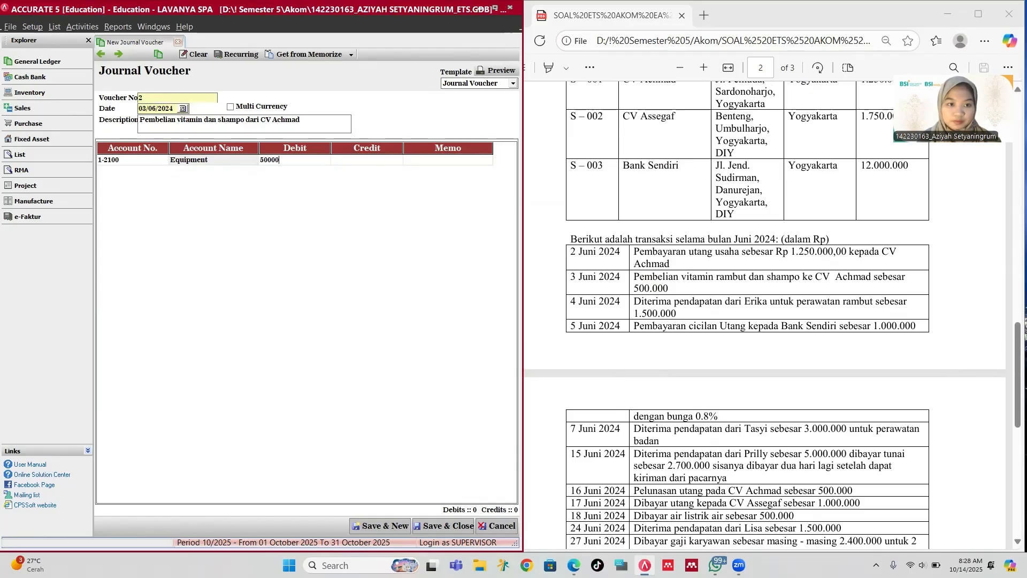
{"action": "type", "text": "0"}
{"action": "key", "text": "Tab"}
{"action": "key", "text": "Tab"}
{"action": "key", "text": "Tab"}
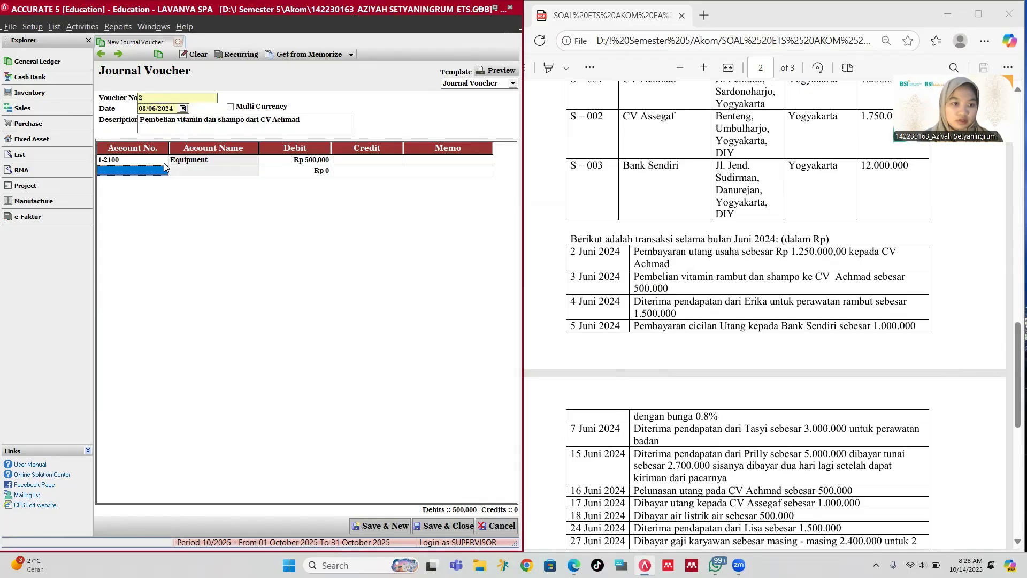
Step: Credit 2-1101 Account Payable and link it to vendor CV Achmad (S-001)
{"action": "type", "text": "pa"}
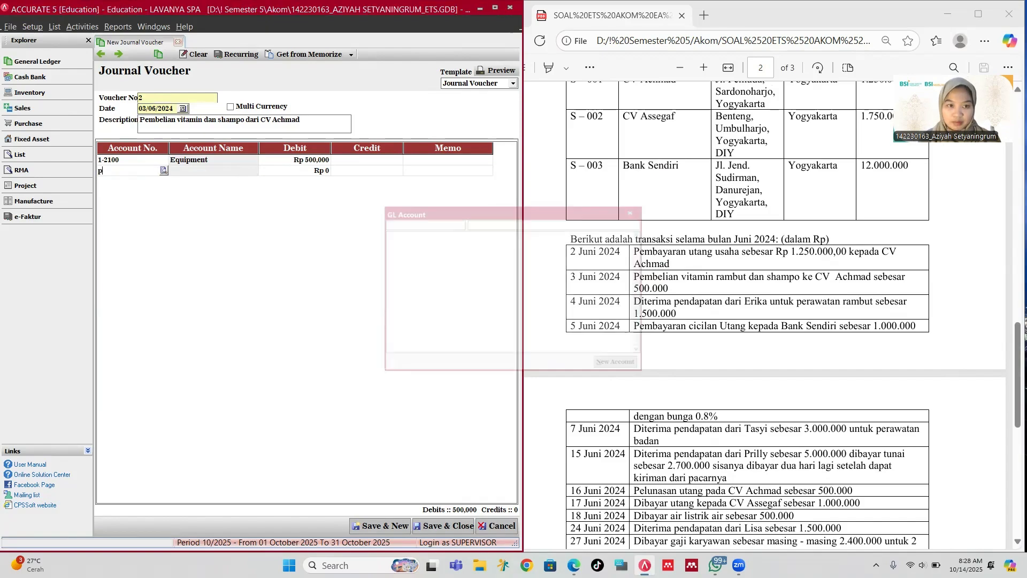
{"action": "key", "text": "Return"}
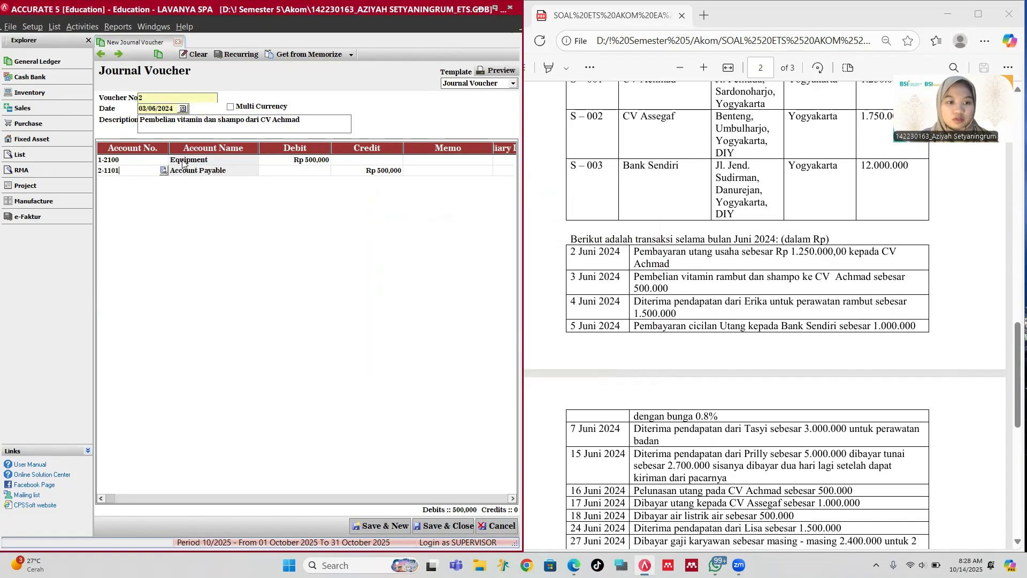
{"action": "left_click", "coordinate": [503, 171]}
{"action": "left_click", "coordinate": [458, 171]}
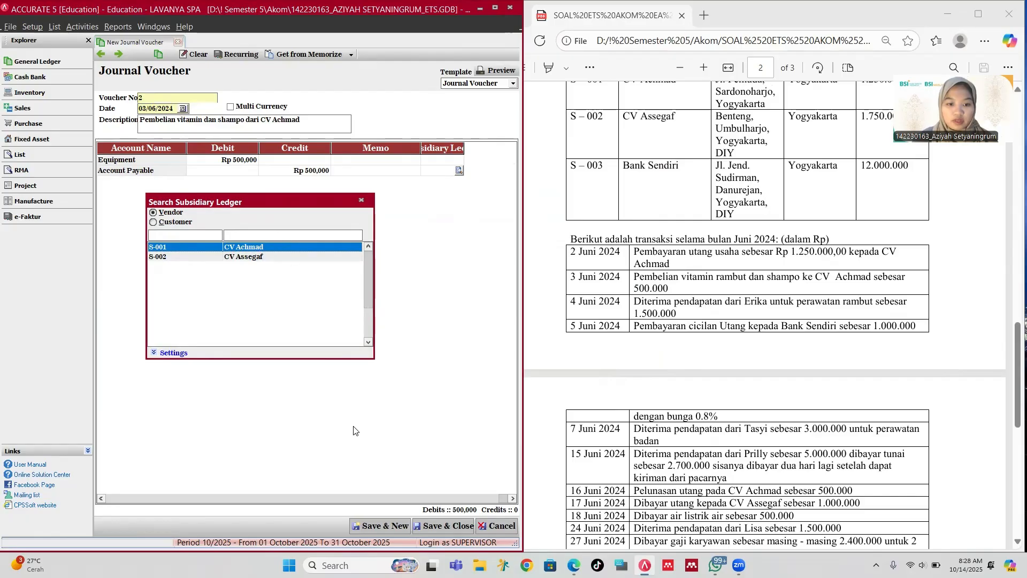
{"action": "double_click", "coordinate": [290, 247]}
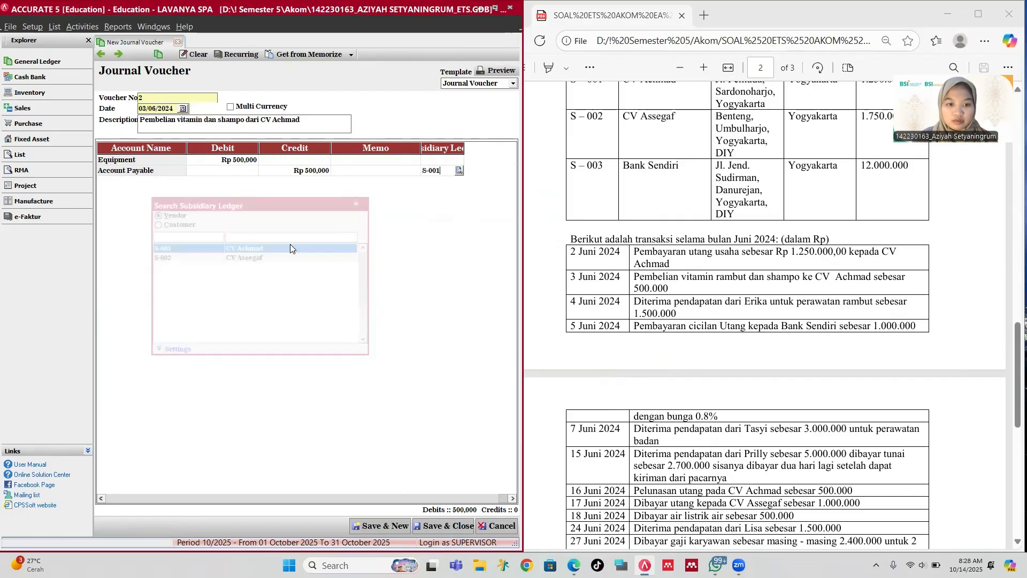
Step: Start voucher 3 dated 04/06/2024 for customer service income, debiting Cash Rp 1,500,000
{"action": "left_click", "coordinate": [391, 527]}
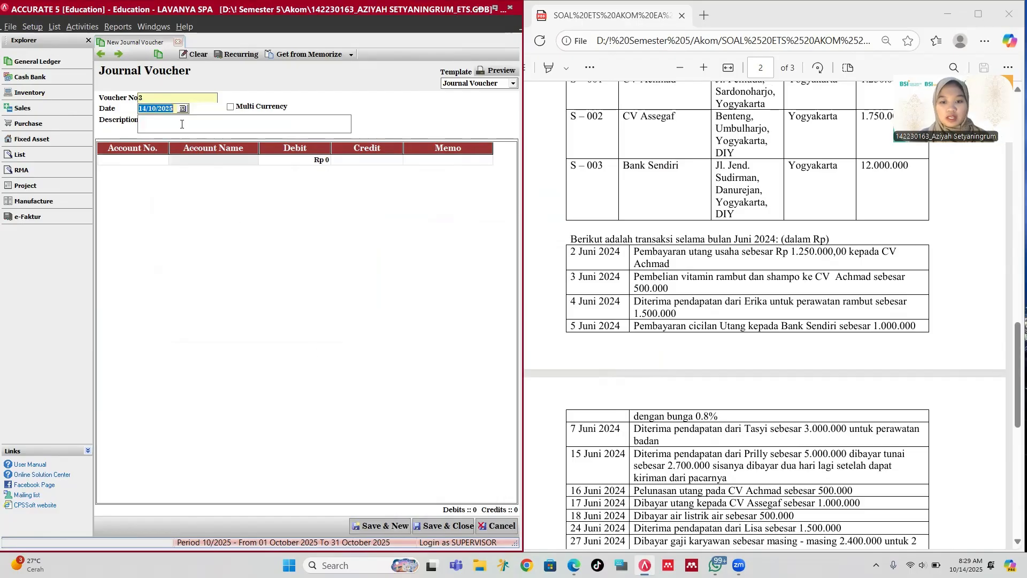
{"action": "type", "text": "04/0"}
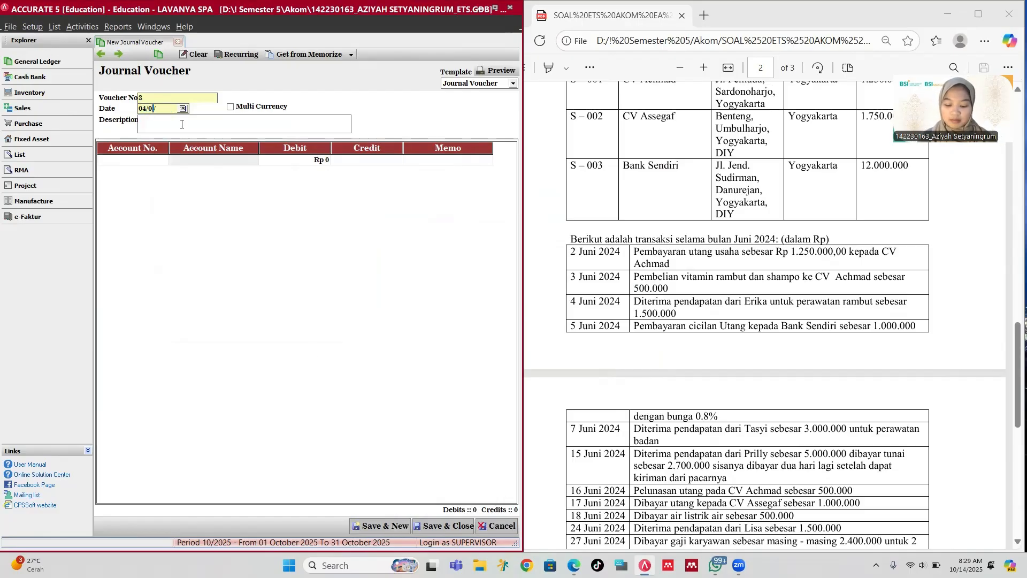
{"action": "type", "text": "6/2024"}
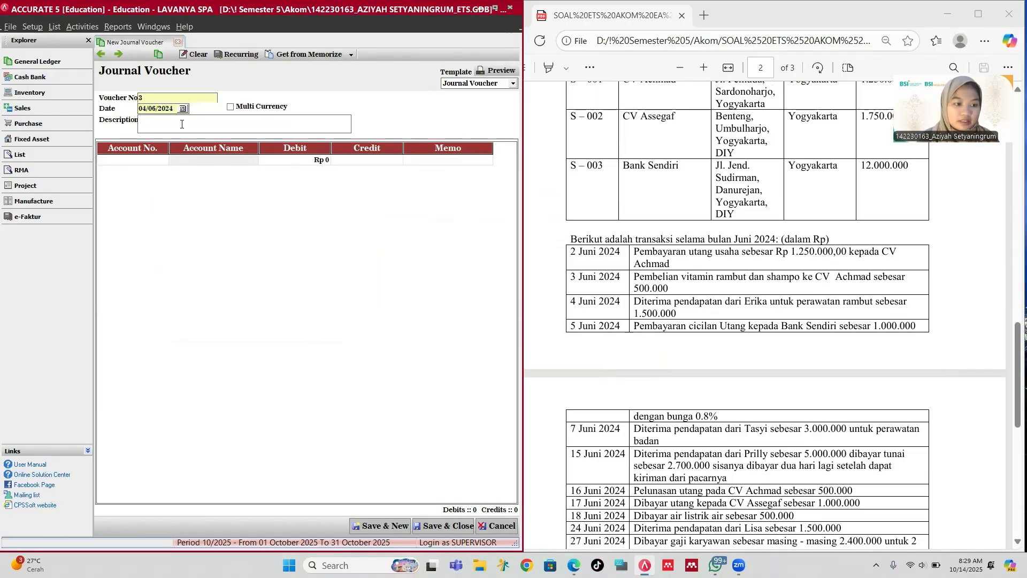
{"action": "type", "text": "Dit"}
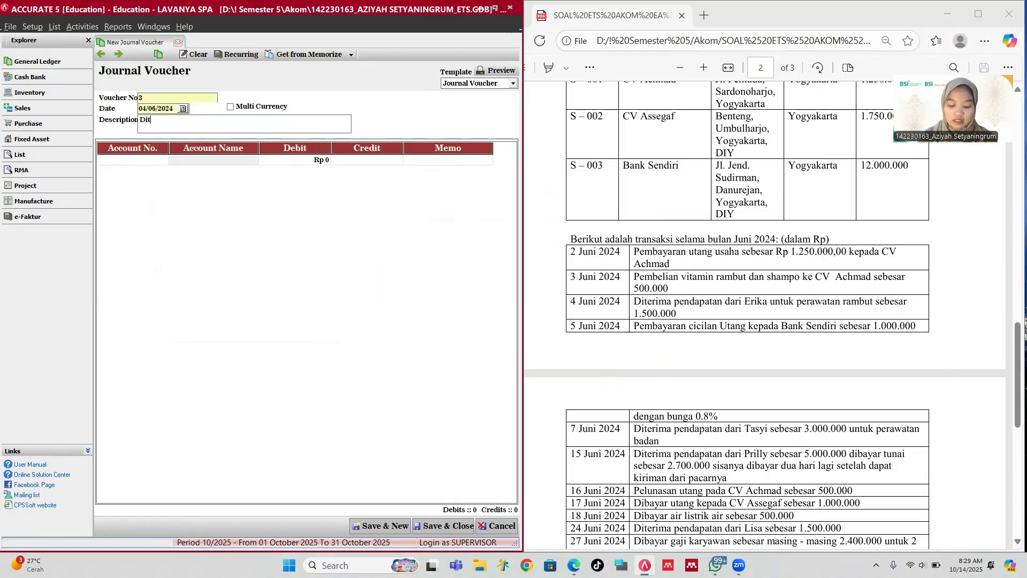
{"action": "type", "text": "erima penda"}
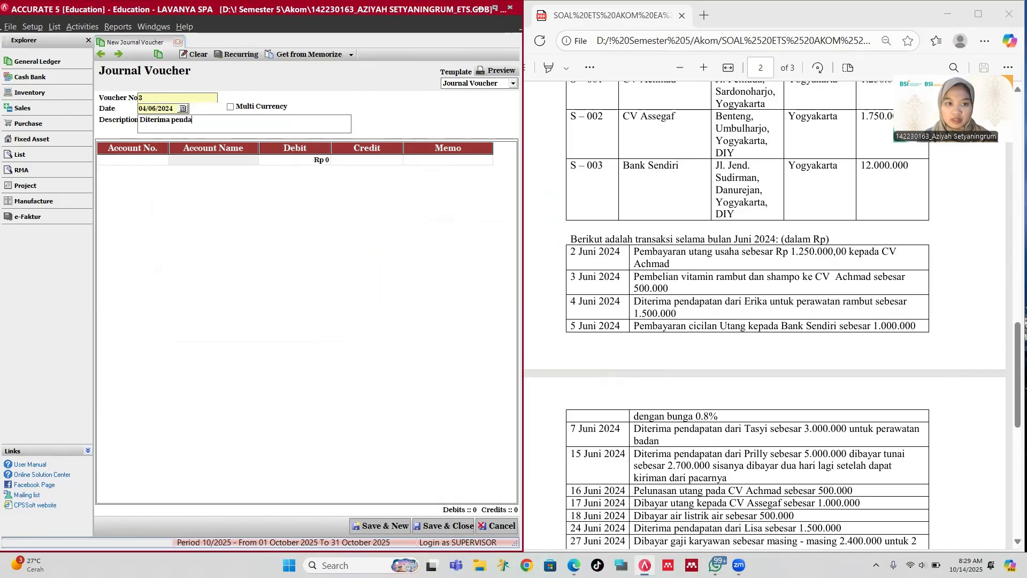
{"action": "type", "text": "patan dar"}
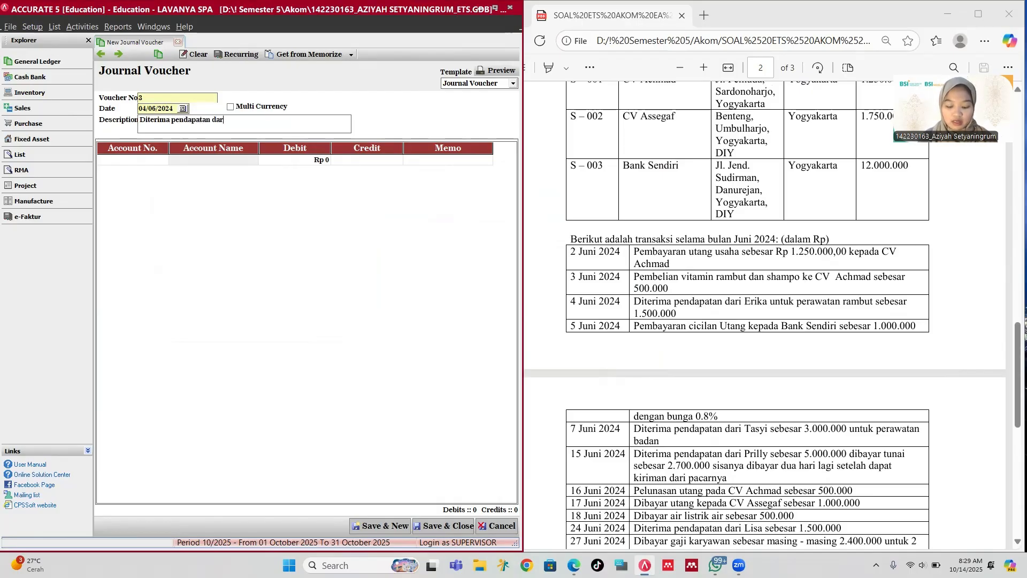
{"action": "type", "text": "i Erika"}
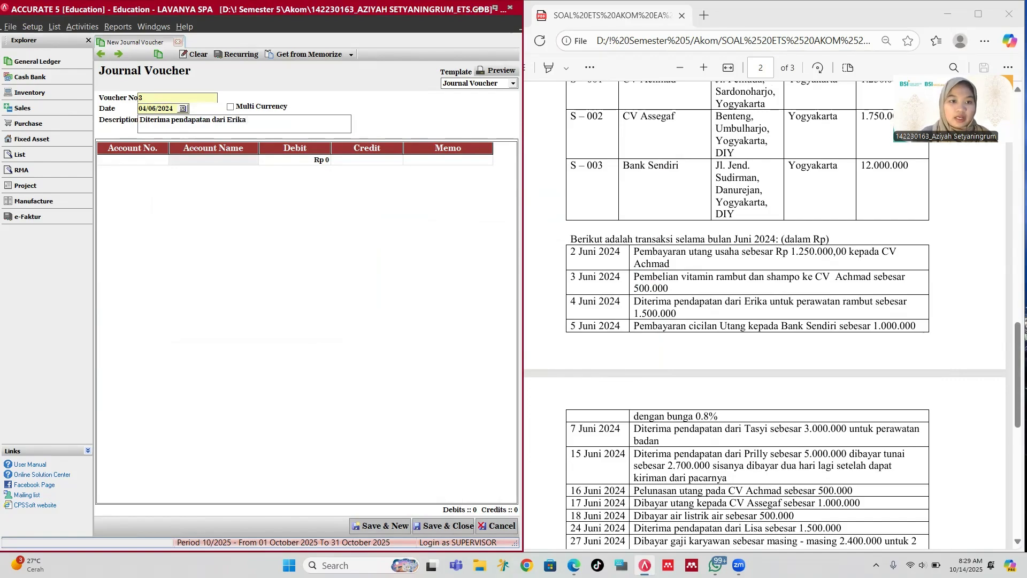
{"action": "left_click", "coordinate": [156, 162]}
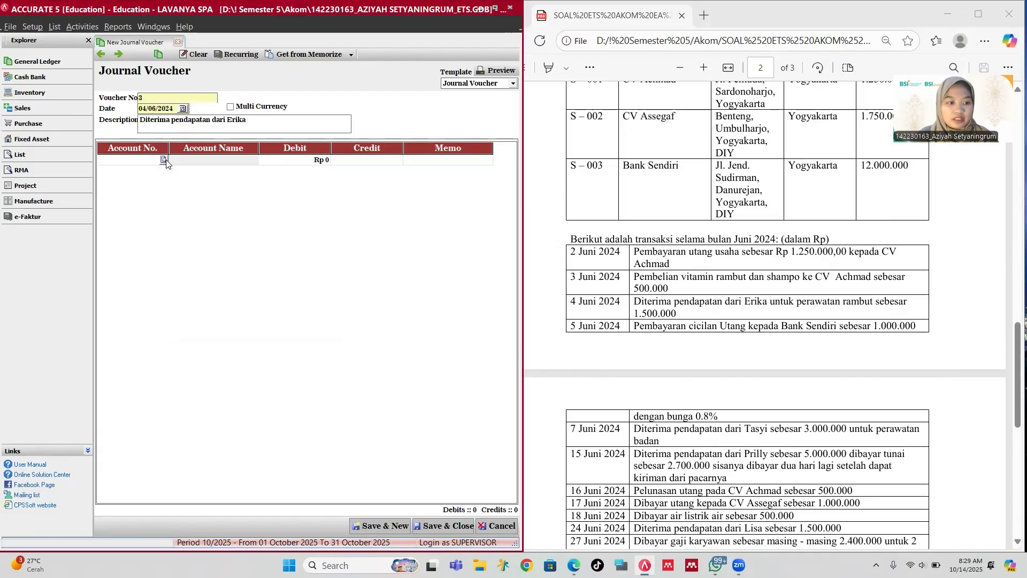
{"action": "left_click", "coordinate": [165, 161]}
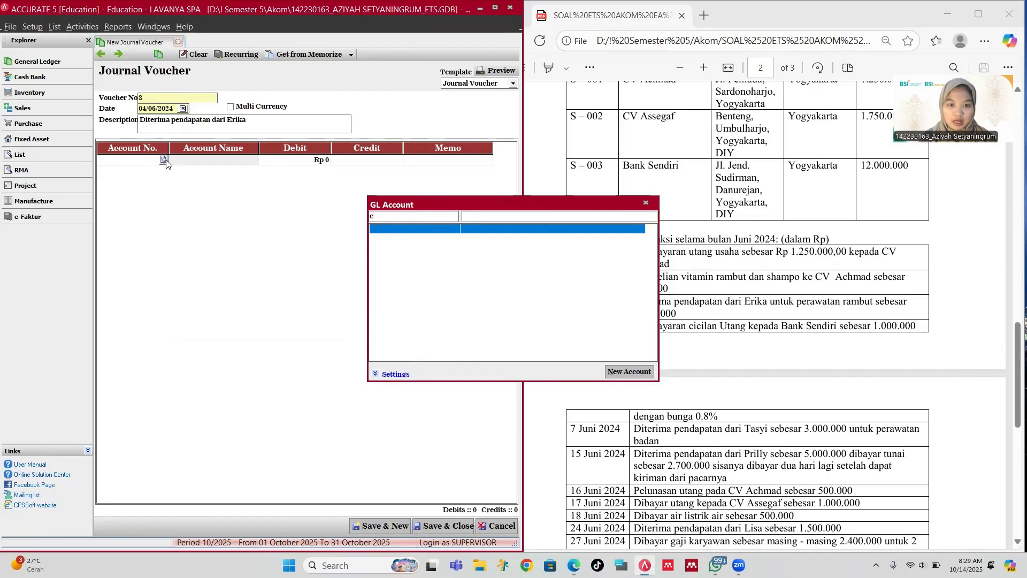
{"action": "key", "text": "Return"}
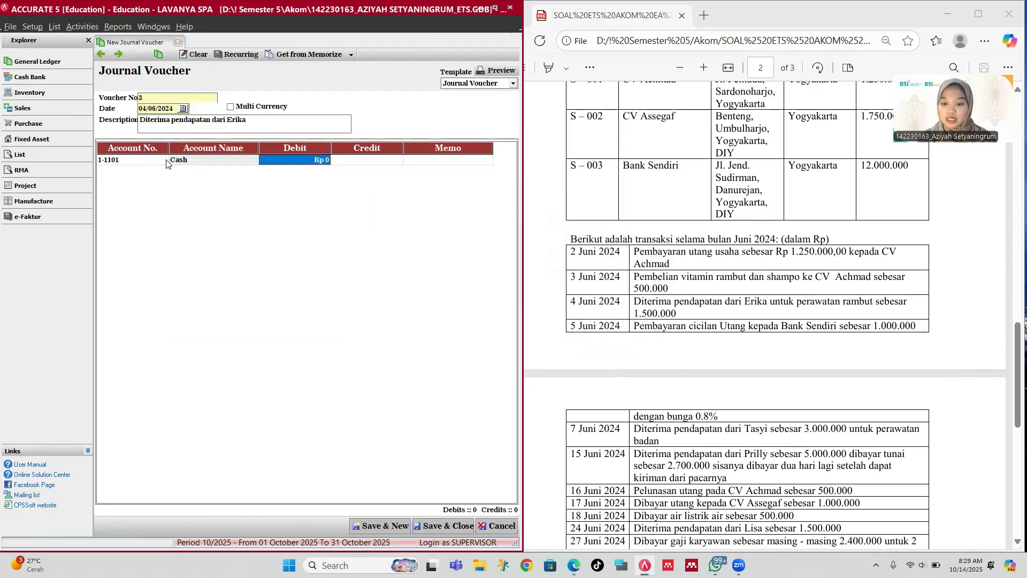
{"action": "type", "text": "1,500,"}
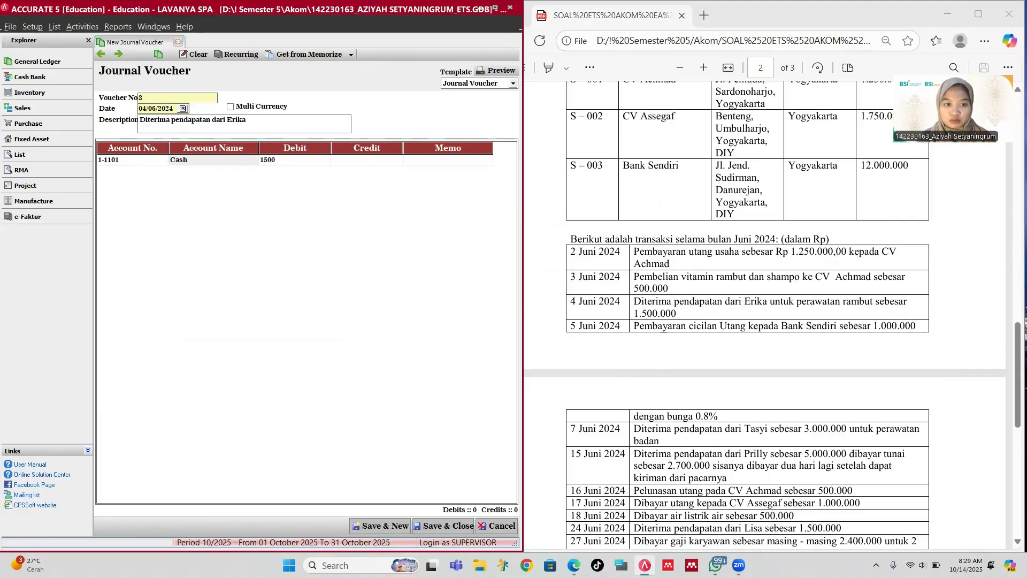
{"action": "type", "text": "000"}
{"action": "key", "text": "Return"}
{"action": "key", "text": "Return"}
{"action": "key", "text": "Return"}
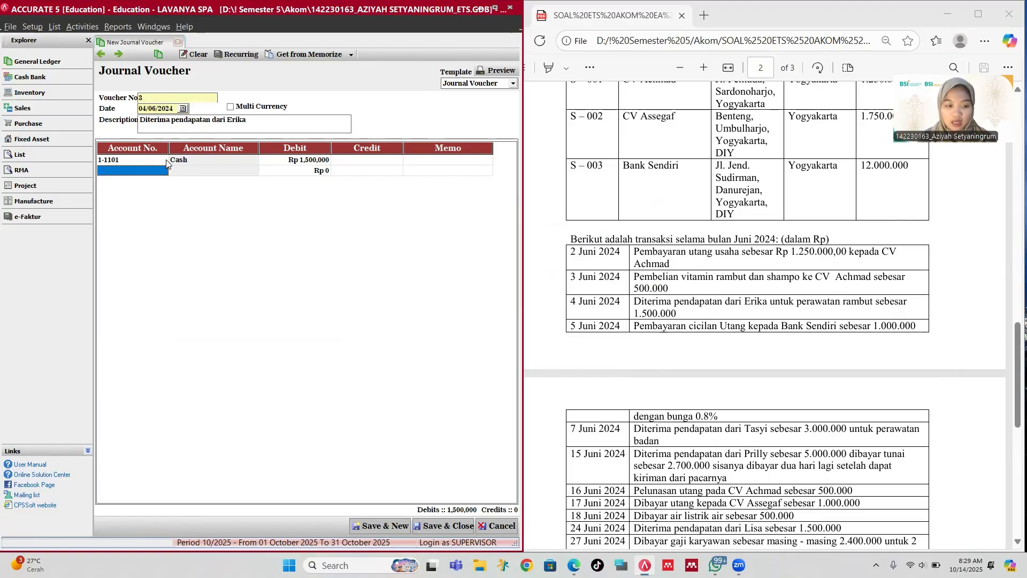
Step: Credit 4-1000 Service Revenue and save the voucher
{"action": "type", "text": "s"}
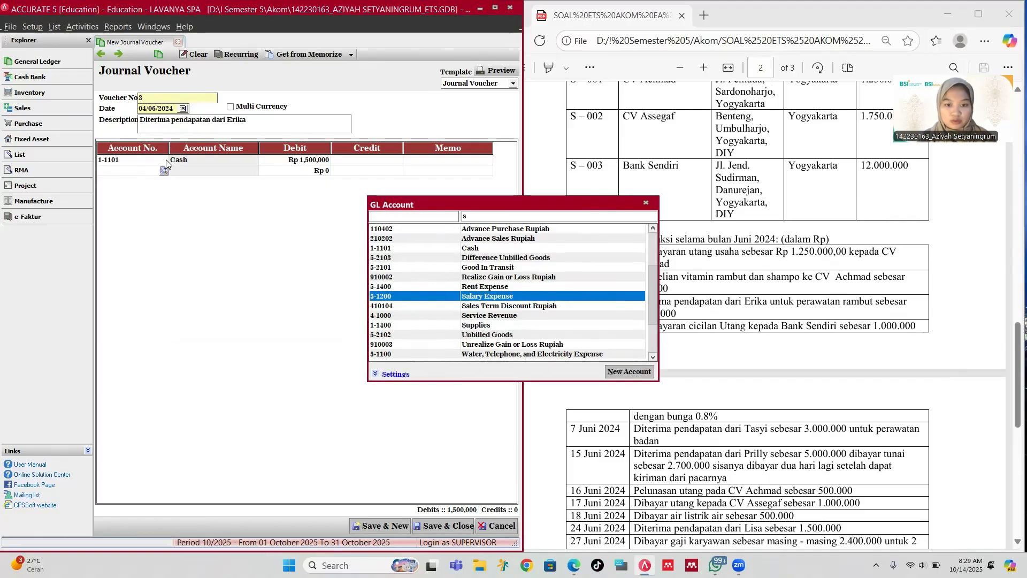
{"action": "key", "text": "Down"}
{"action": "key", "text": "Down"}
{"action": "key", "text": "Return"}
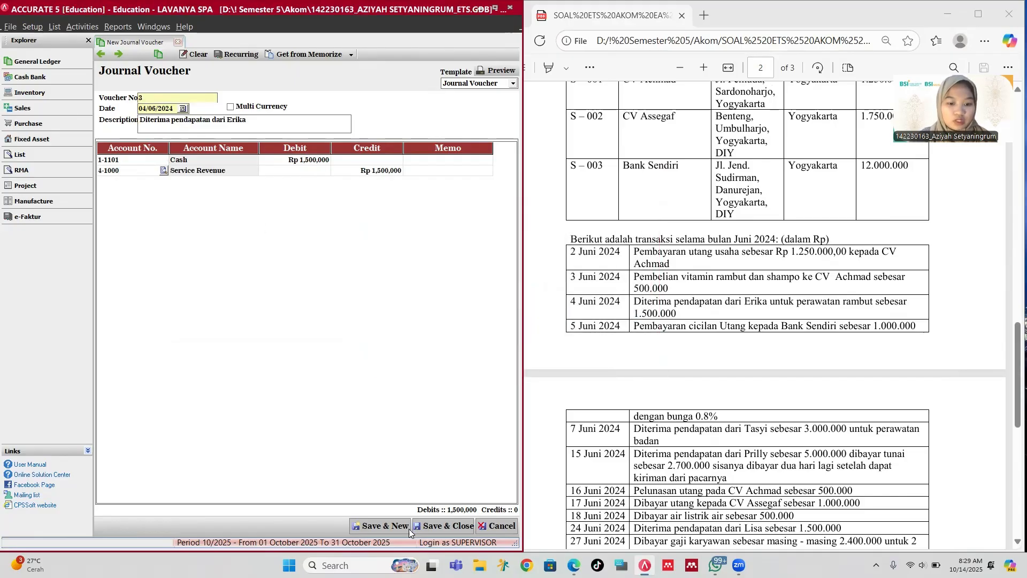
{"action": "left_click", "coordinate": [386, 526]}
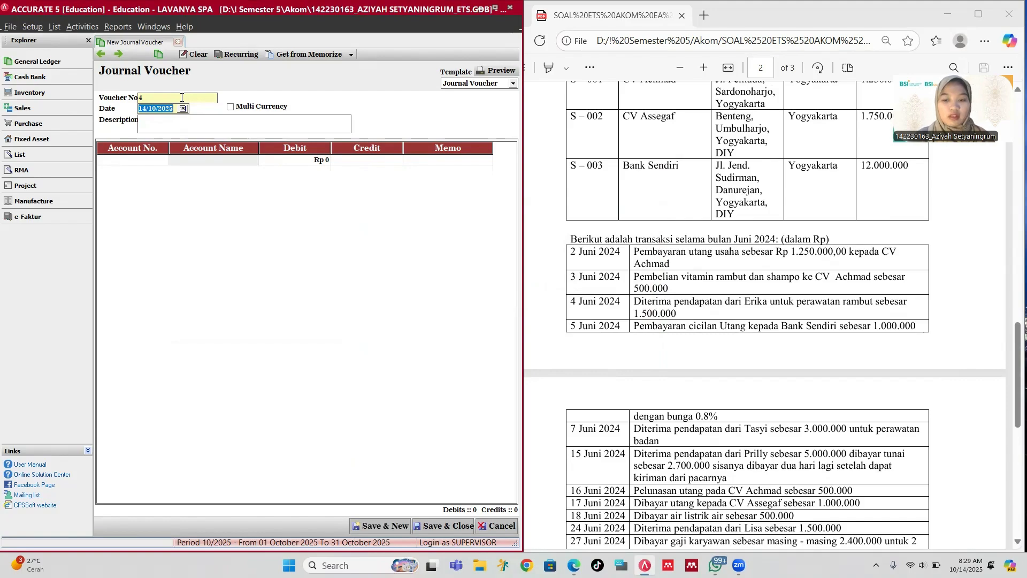
Step: Date voucher 4 05/06/2024 with description 'Pembayaran cicilan utang ke Bank Sendiri'
{"action": "scroll", "coordinate": [616, 263], "scroll_direction": "down", "scroll_amount": 3}
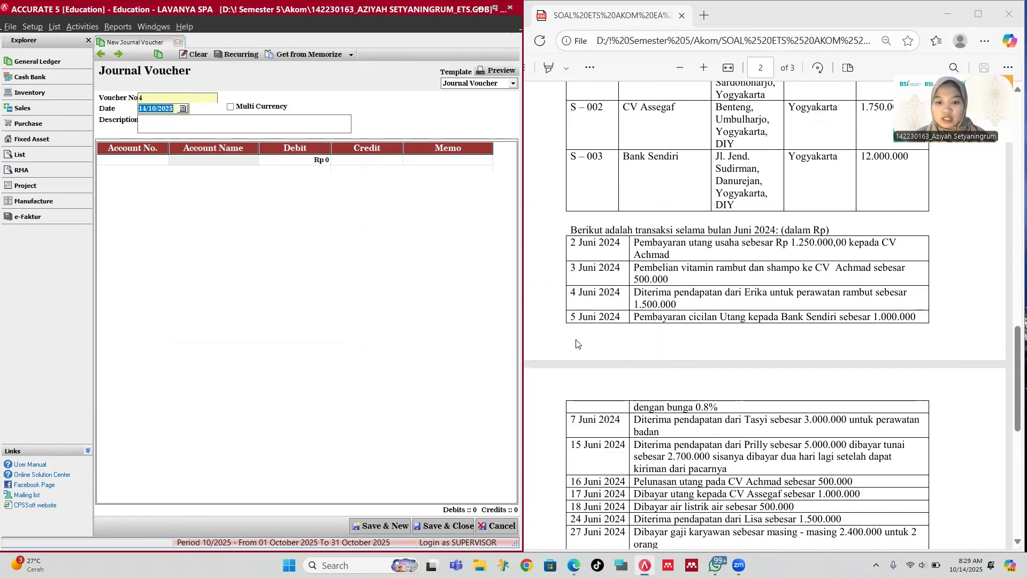
{"action": "scroll", "coordinate": [617, 263], "scroll_direction": "down", "scroll_amount": 1}
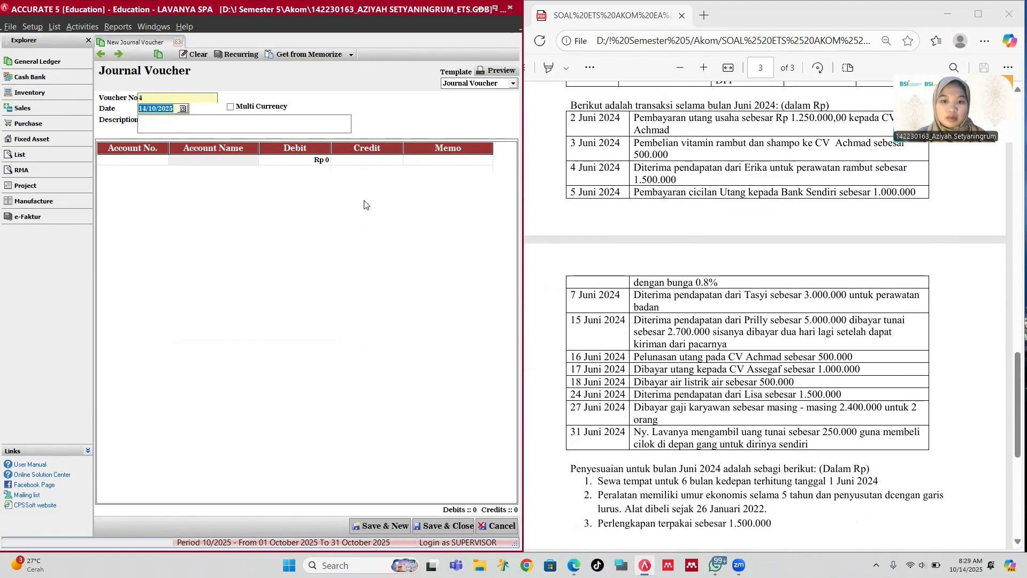
{"action": "type", "text": "05/06/2"}
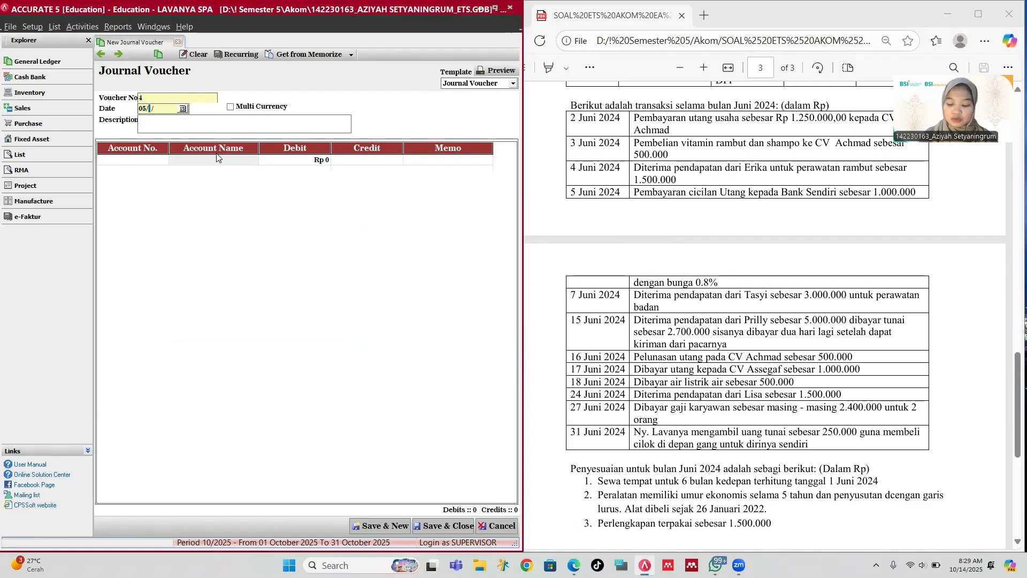
{"action": "type", "text": "024"}
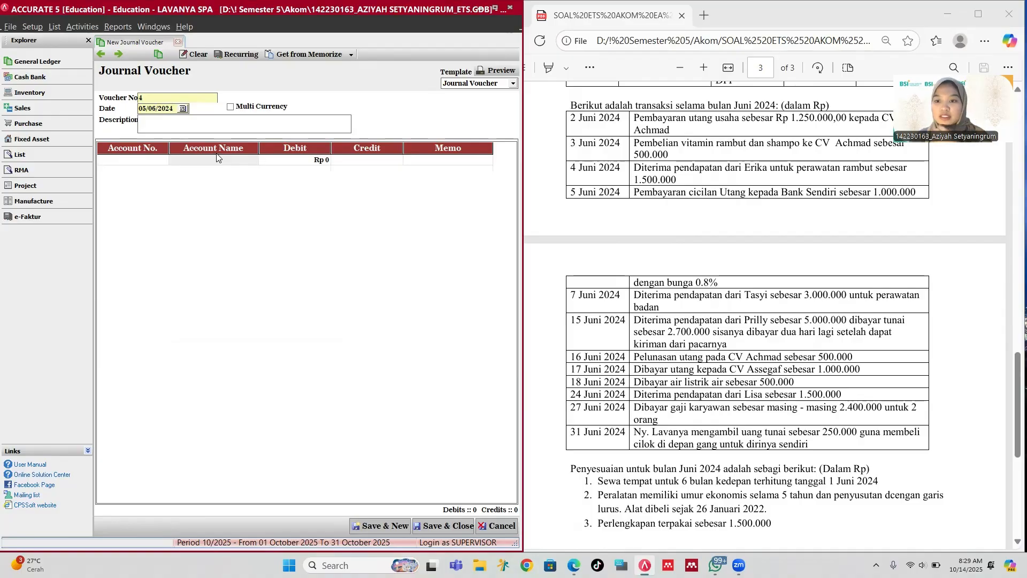
{"action": "left_click", "coordinate": [188, 120]}
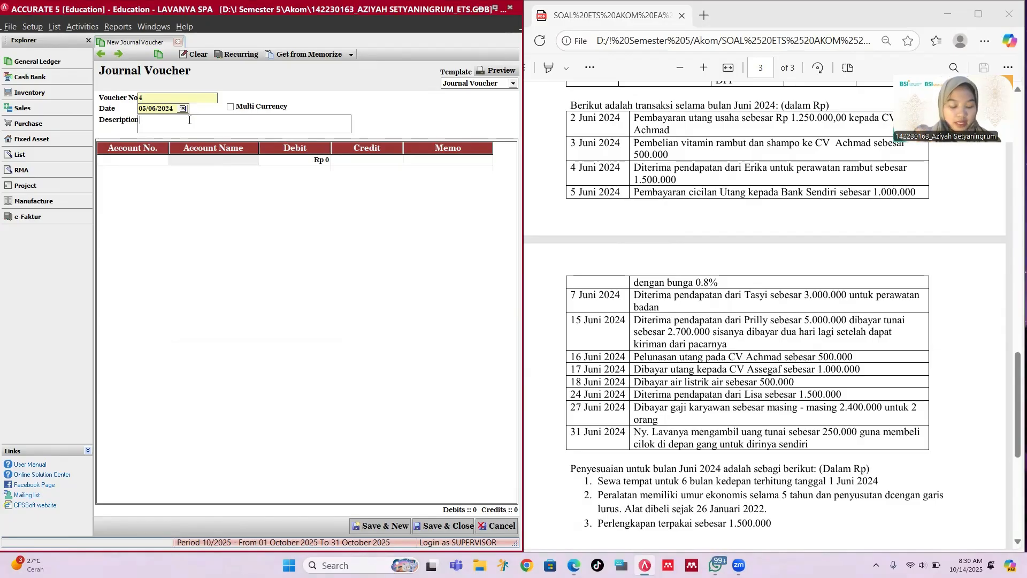
{"action": "type", "text": "Pembayara"}
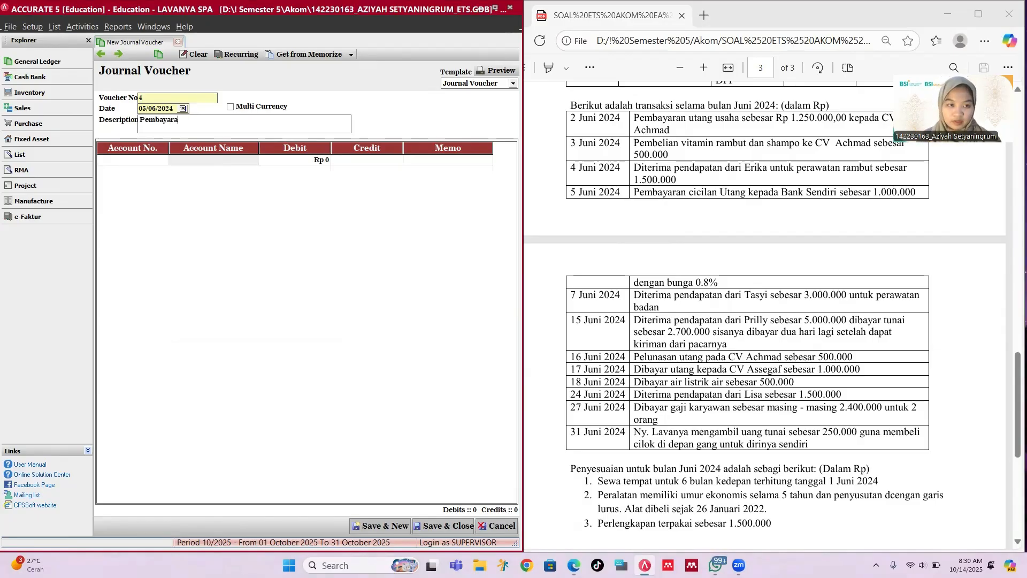
{"action": "type", "text": "n cicilan"}
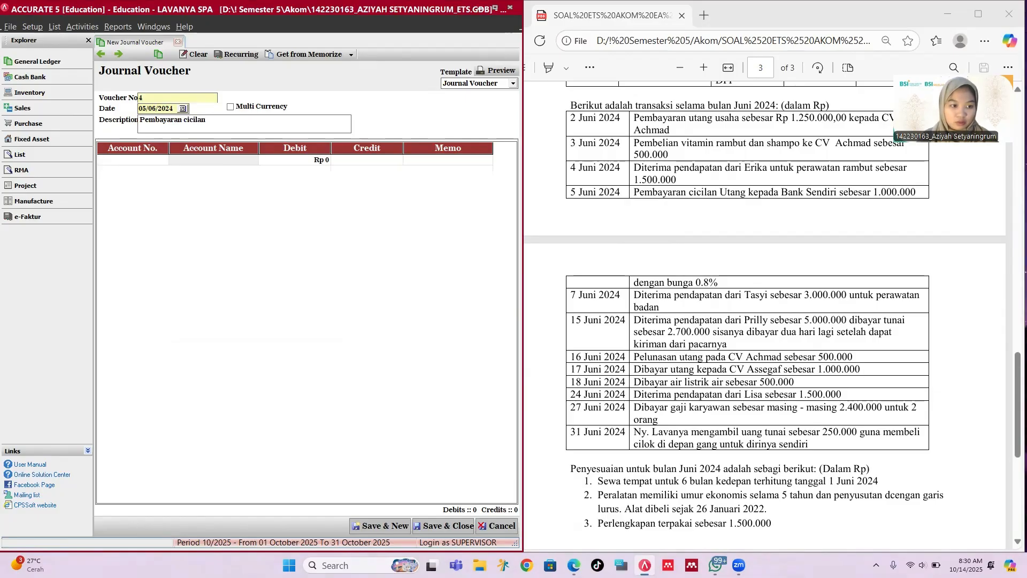
{"action": "type", "text": " utang ke"}
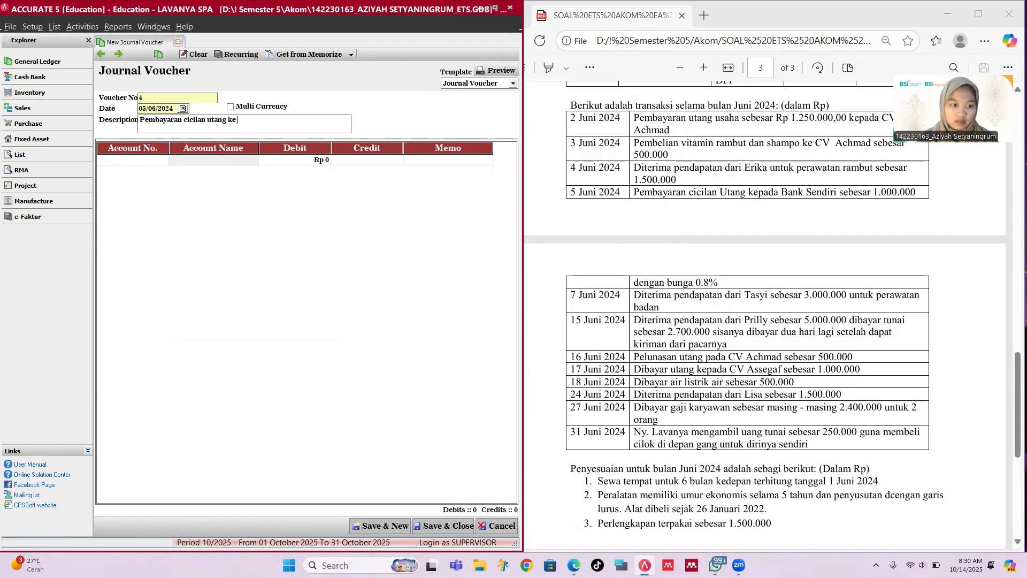
{"action": "type", "text": " Ban"}
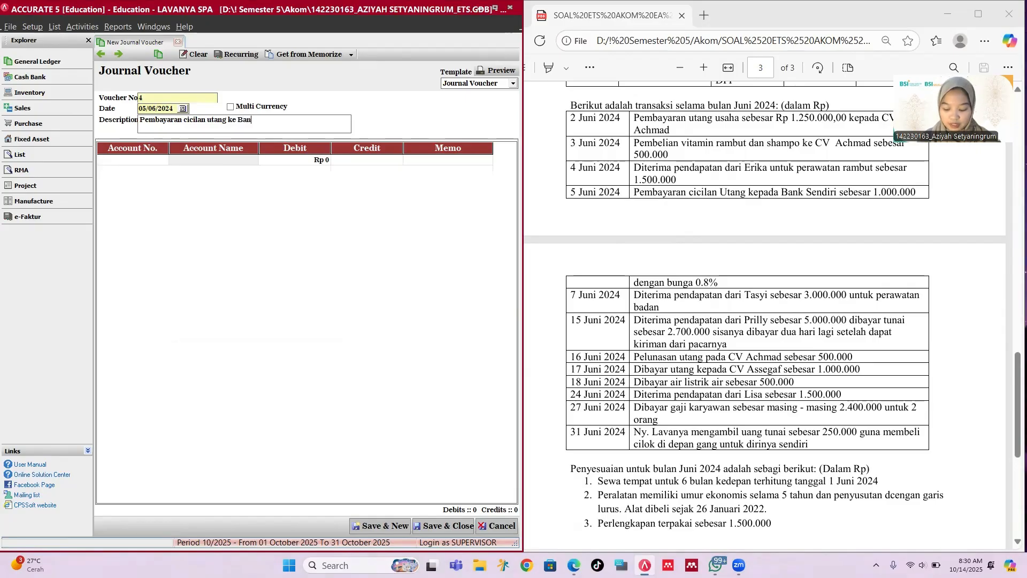
{"action": "type", "text": "k Sendiir"}
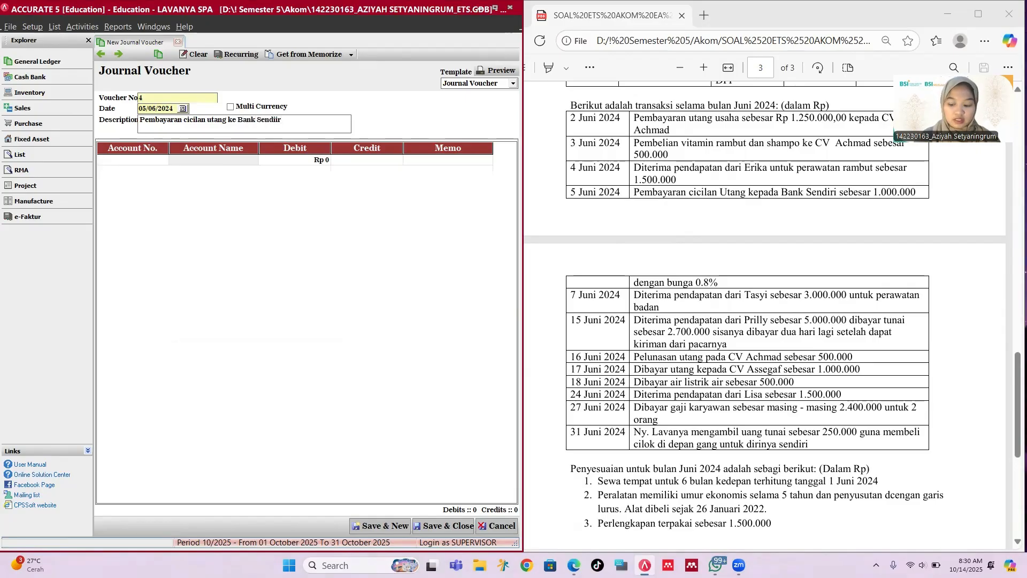
{"action": "key", "text": "BackSpace"}
{"action": "key", "text": "BackSpace"}
{"action": "type", "text": "ri"}
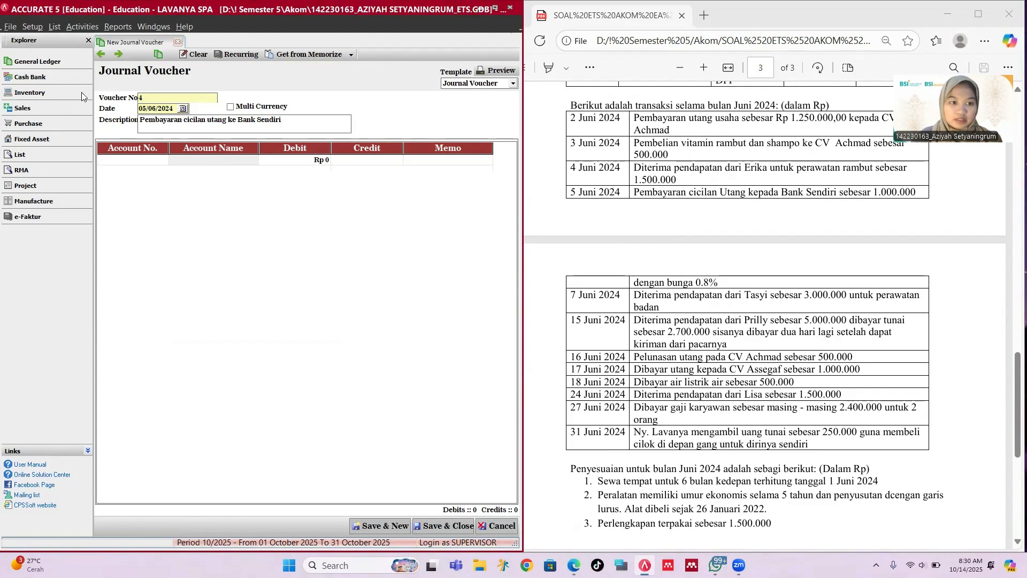
Step: Put 2-1201 Bank Loan on the first journal line
{"action": "left_click", "coordinate": [165, 163]}
{"action": "left_click", "coordinate": [164, 162]}
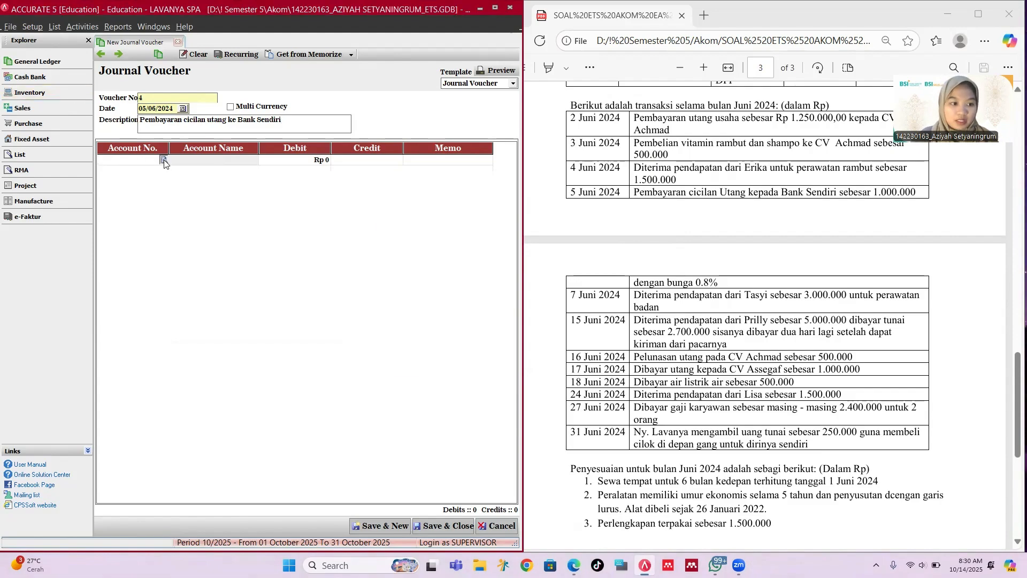
{"action": "type", "text": "ba"}
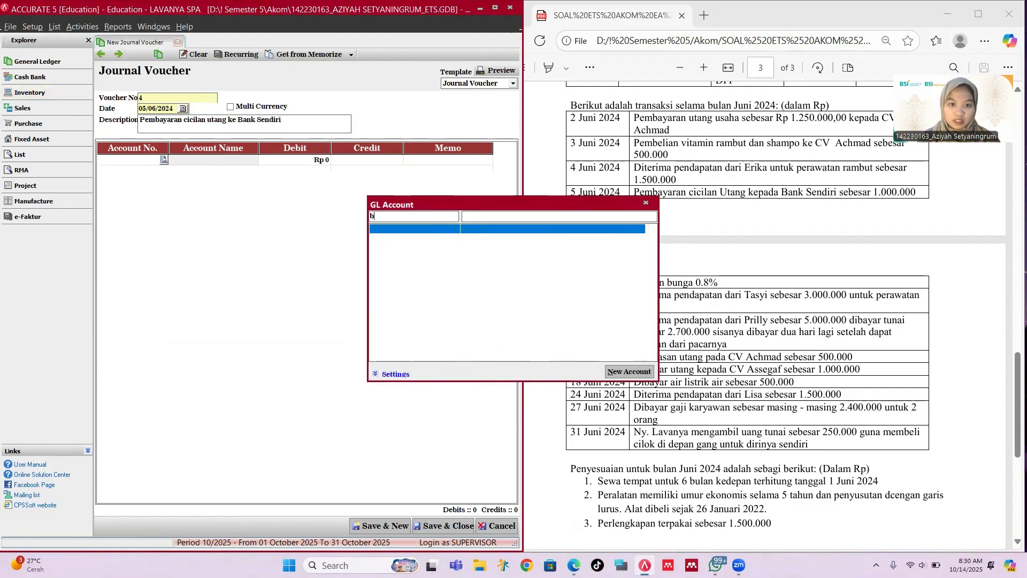
{"action": "key", "text": "BackSpace"}
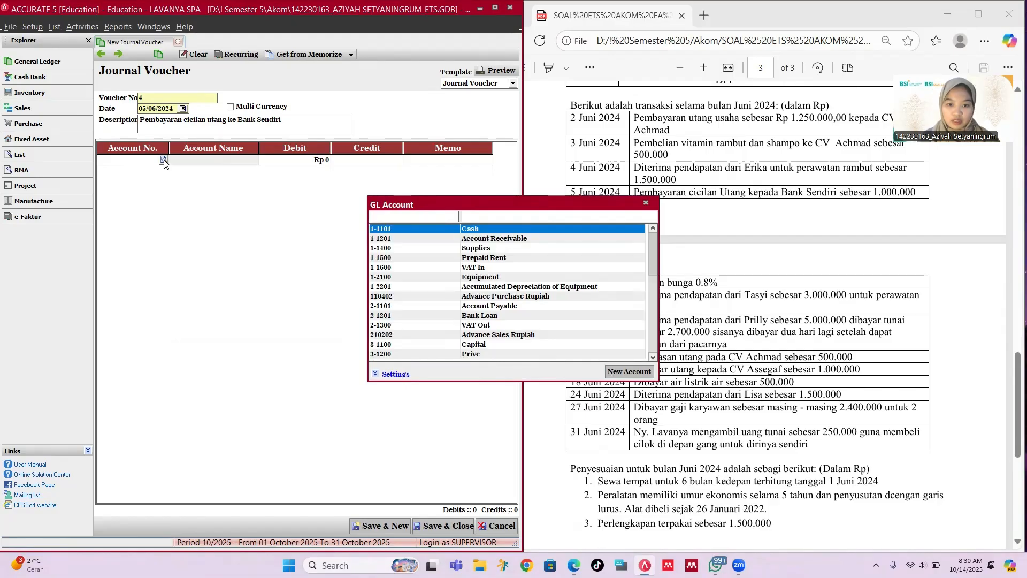
{"action": "key", "text": "Down"}
{"action": "key", "text": "Down"}
{"action": "key", "text": "Down"}
{"action": "key", "text": "Down"}
{"action": "key", "text": "Down"}
{"action": "key", "text": "Down"}
{"action": "key", "text": "Down"}
{"action": "key", "text": "Down"}
{"action": "key", "text": "Down"}
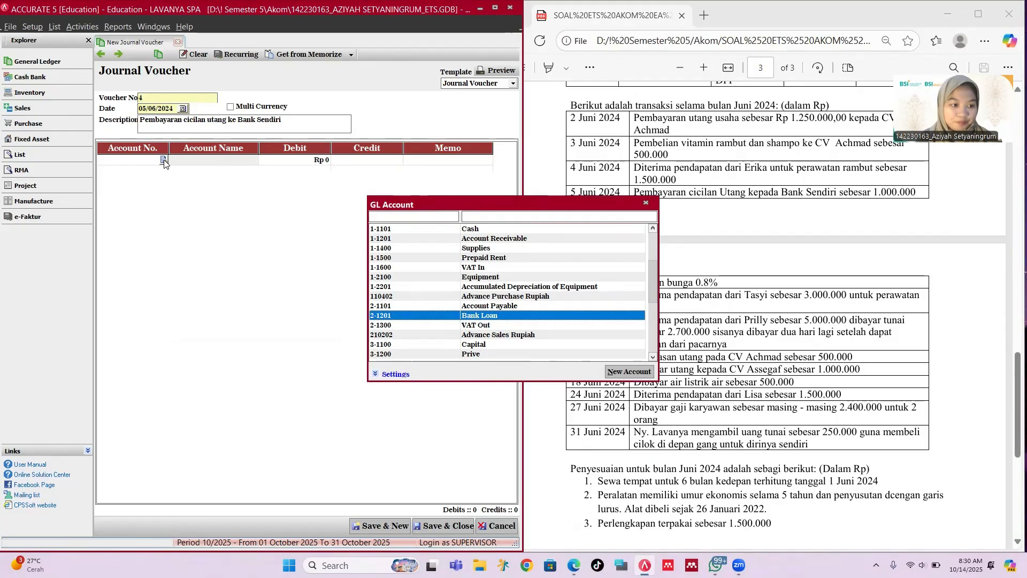
{"action": "key", "text": "Return"}
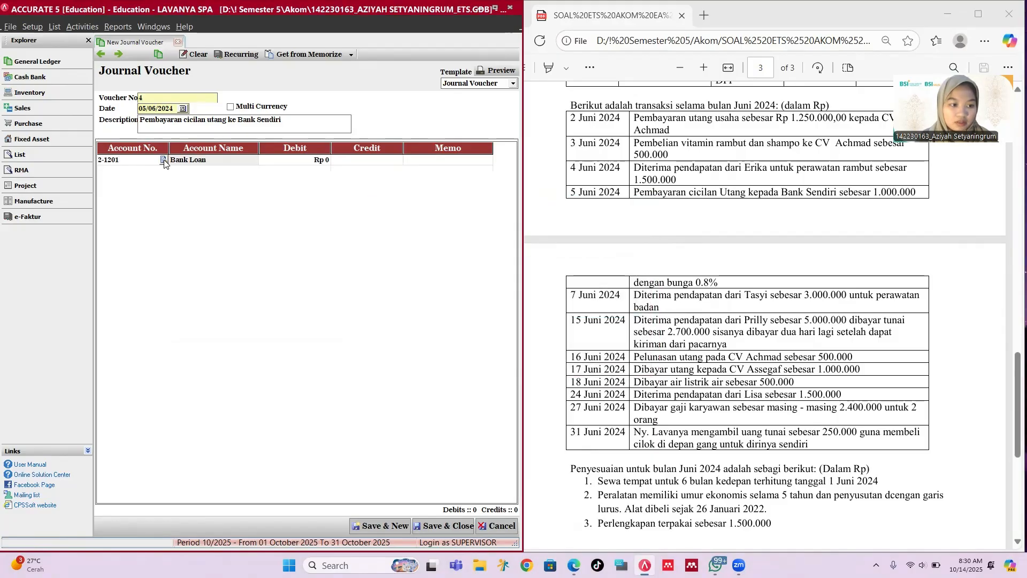
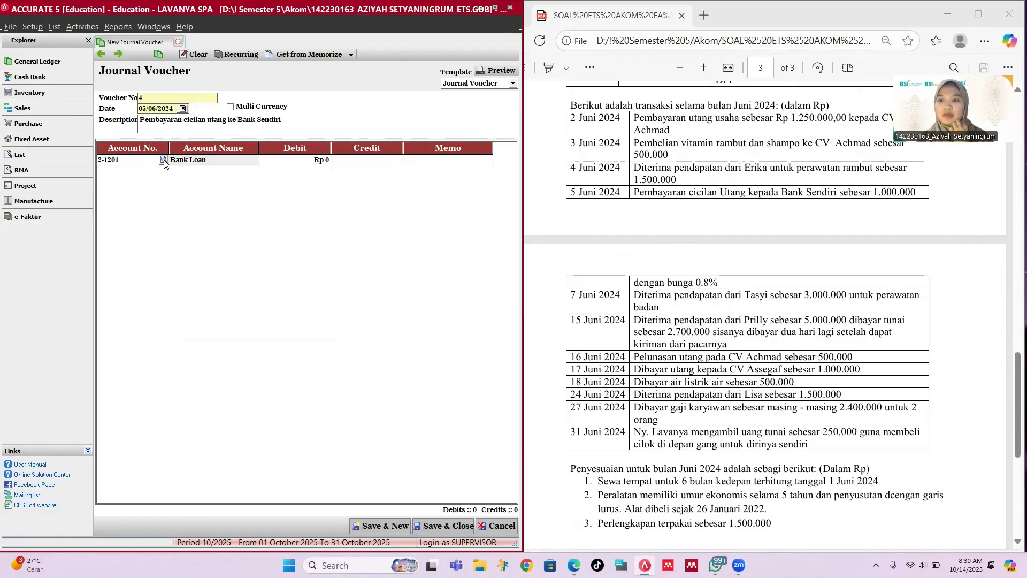
Step: Debit 2-1201 Bank Loan Rp 1,000,000 and begin searching for the next line's account
{"action": "key", "text": "Tab"}
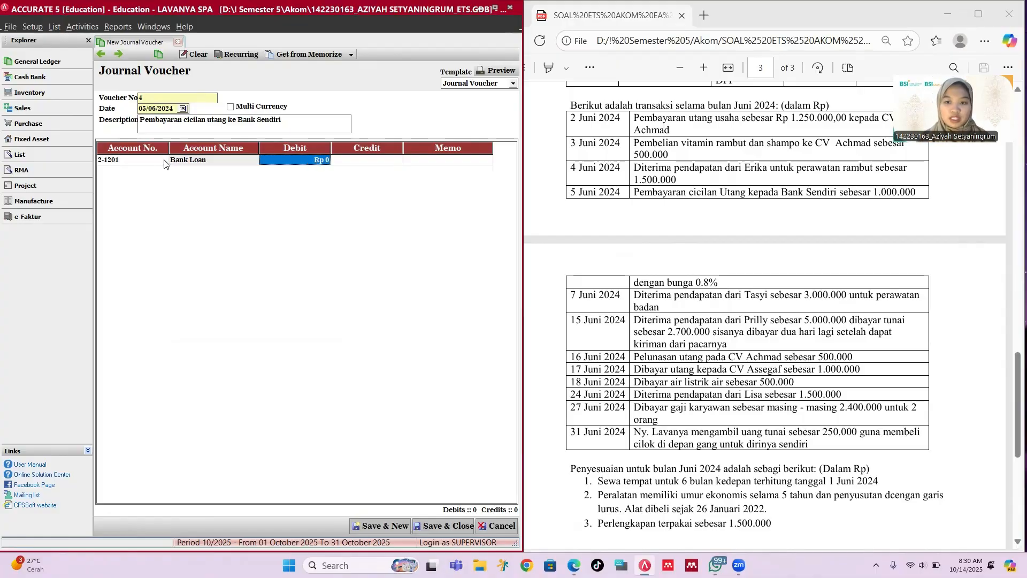
{"action": "type", "text": "1000000"}
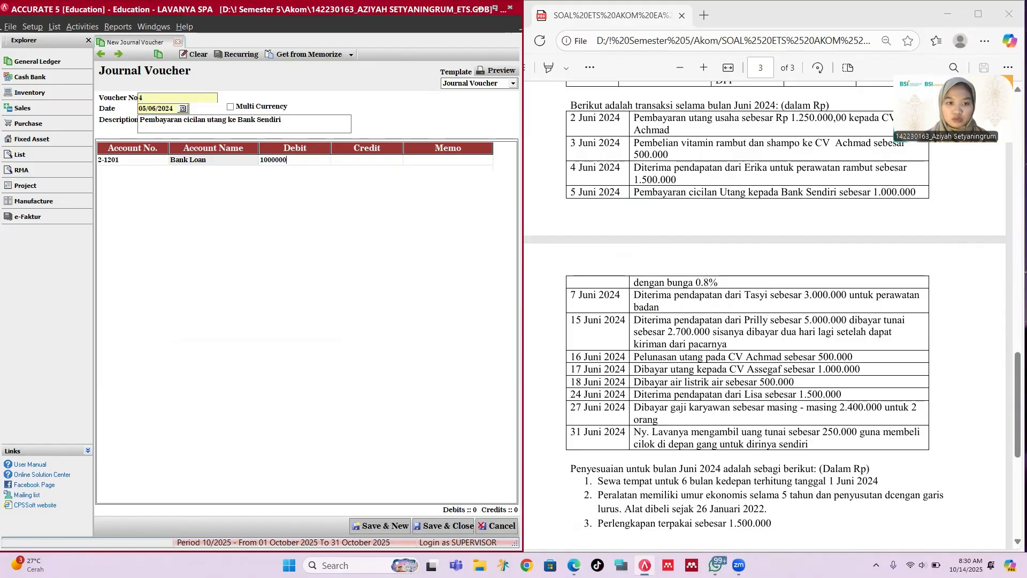
{"action": "key", "text": "Tab"}
{"action": "key", "text": "Tab"}
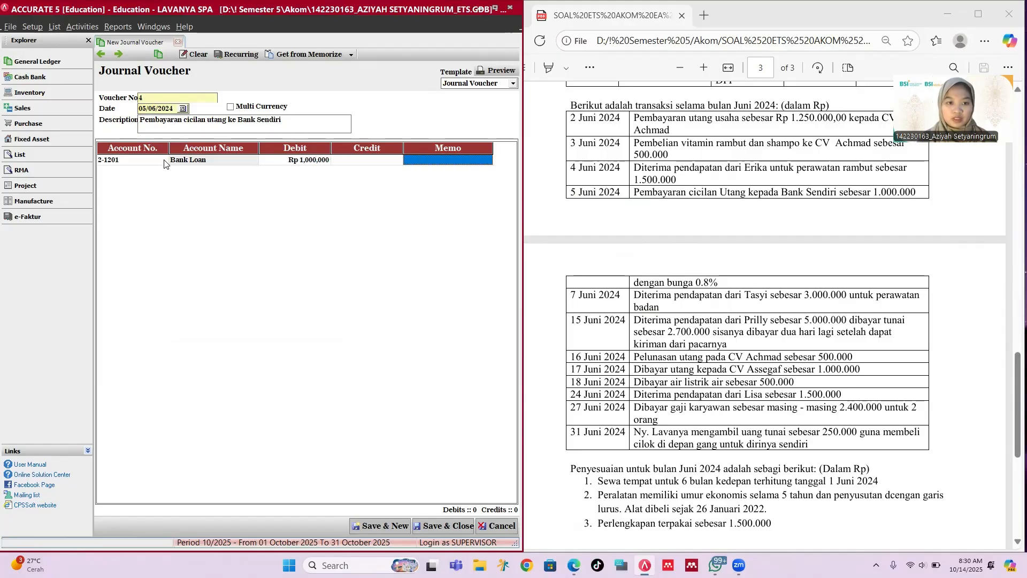
{"action": "key", "text": "Tab"}
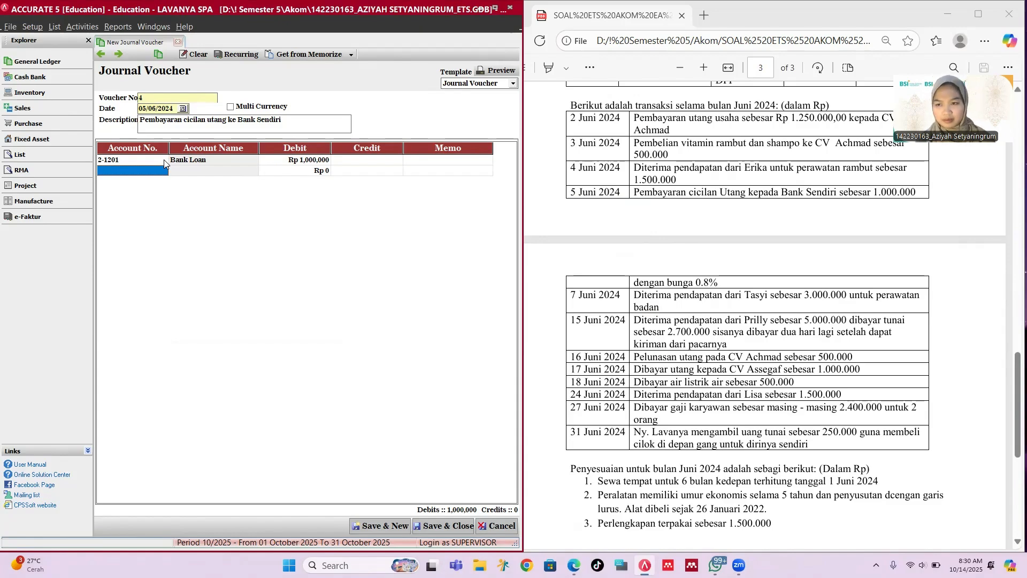
{"action": "type", "text": "e"}
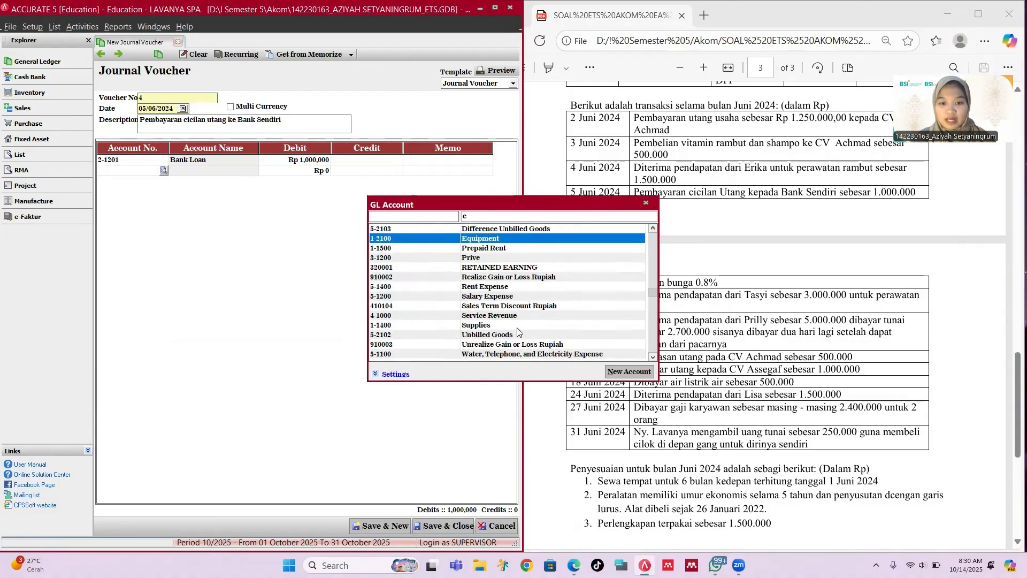
Step: Start a new GL account with account type Expense
{"action": "left_click", "coordinate": [626, 372]}
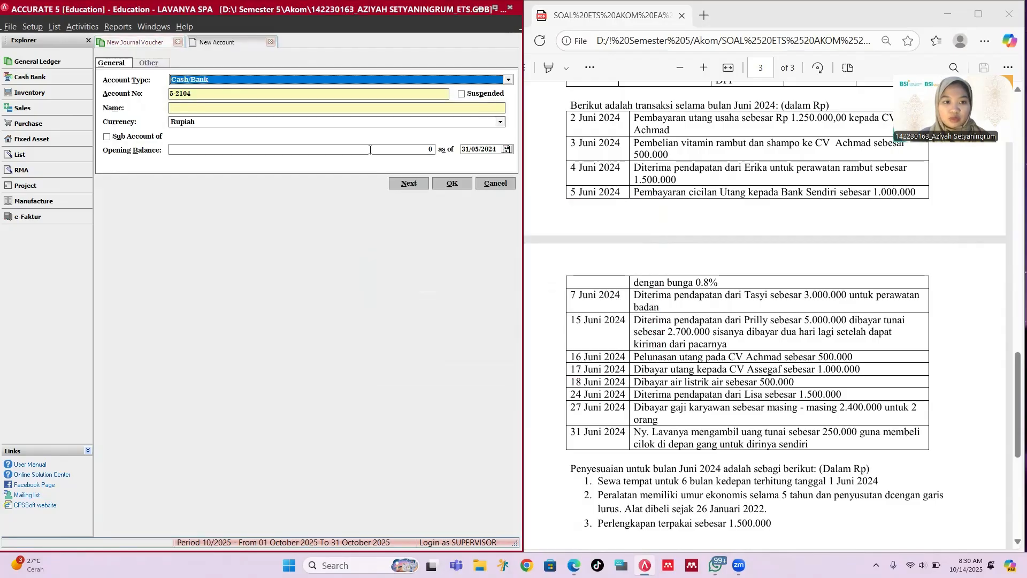
{"action": "left_click", "coordinate": [244, 81]}
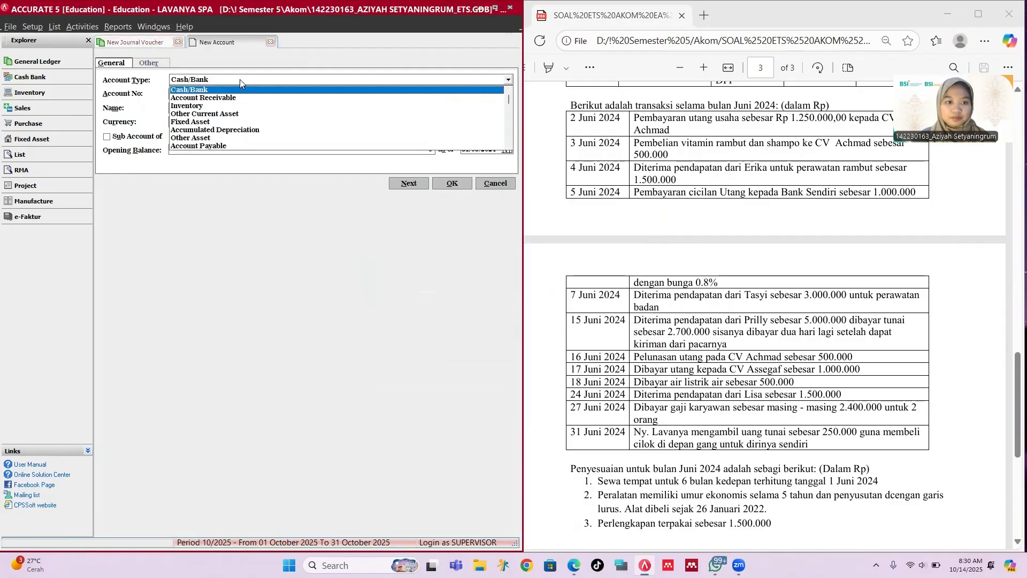
{"action": "left_click", "coordinate": [239, 79]}
{"action": "type", "text": "Exp"}
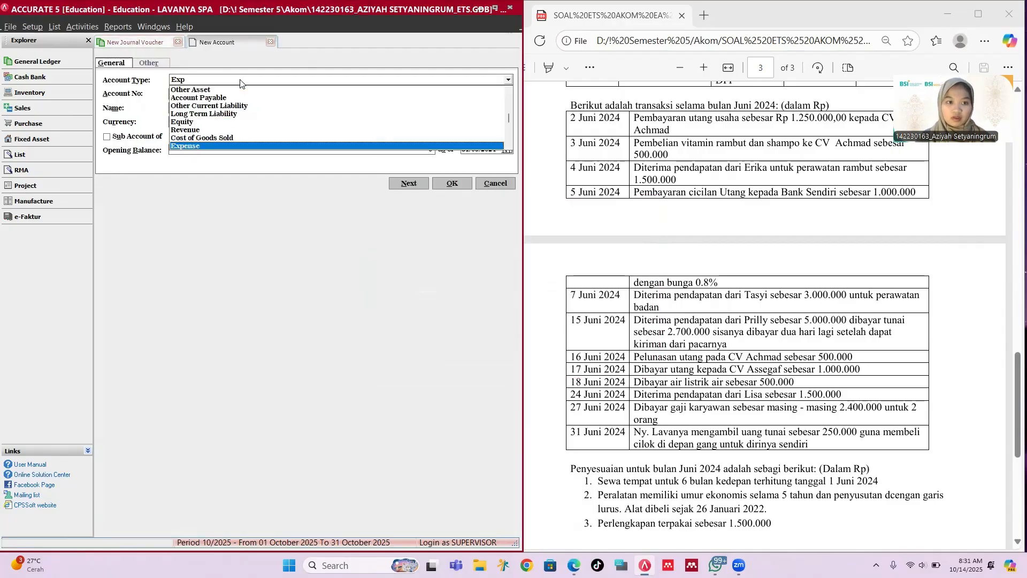
{"action": "key", "text": "Return"}
{"action": "scroll", "coordinate": [711, 277], "scroll_direction": "up", "scroll_amount": 5}
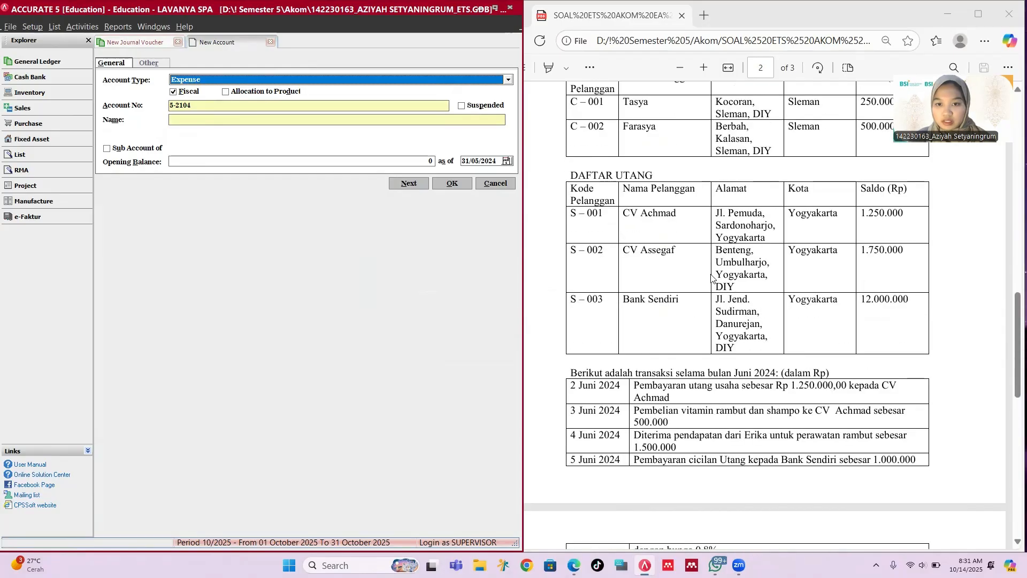
{"action": "scroll", "coordinate": [711, 277], "scroll_direction": "up", "scroll_amount": 10}
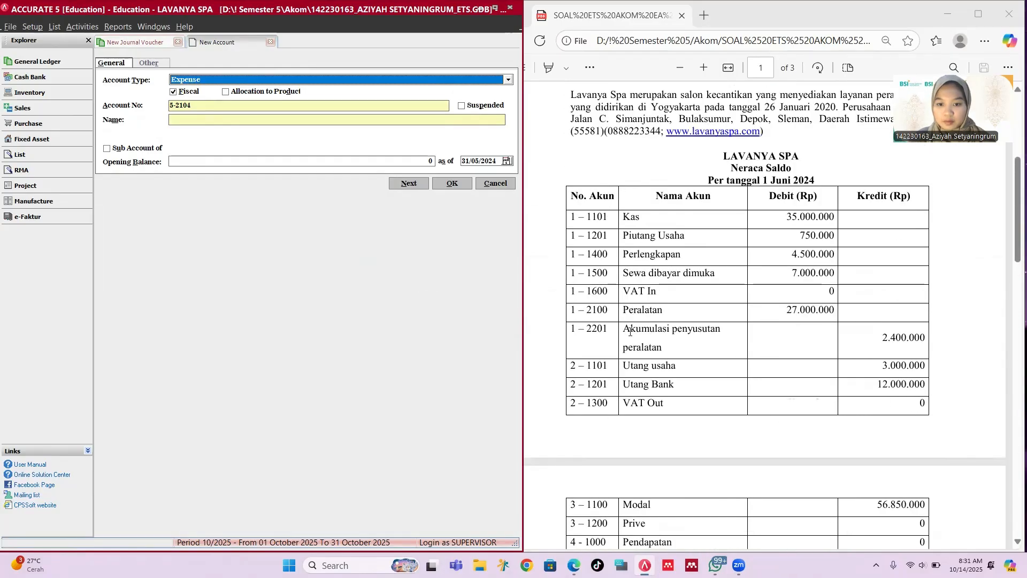
{"action": "scroll", "coordinate": [630, 331], "scroll_direction": "down", "scroll_amount": 6}
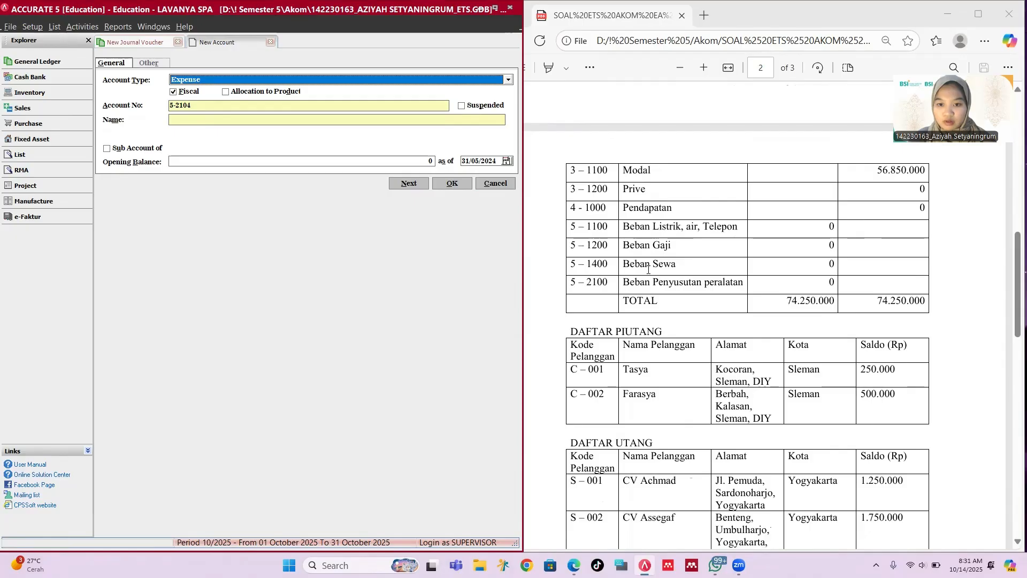
Step: Number the new account 5-1500 and name it Interest Expense
{"action": "left_click", "coordinate": [196, 104]}
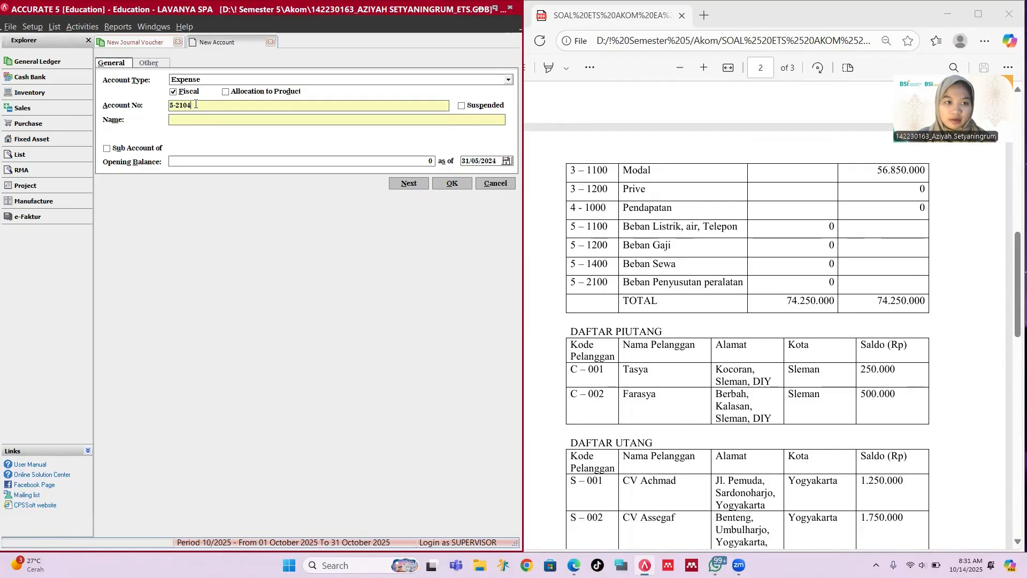
{"action": "key", "text": "BackSpace"}
{"action": "key", "text": "BackSpace"}
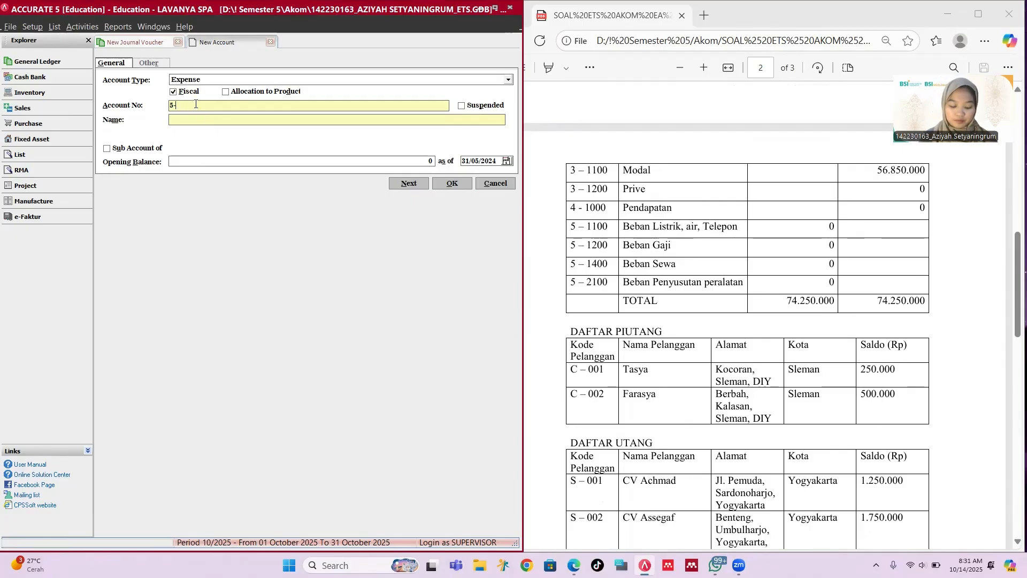
{"action": "type", "text": "1500"}
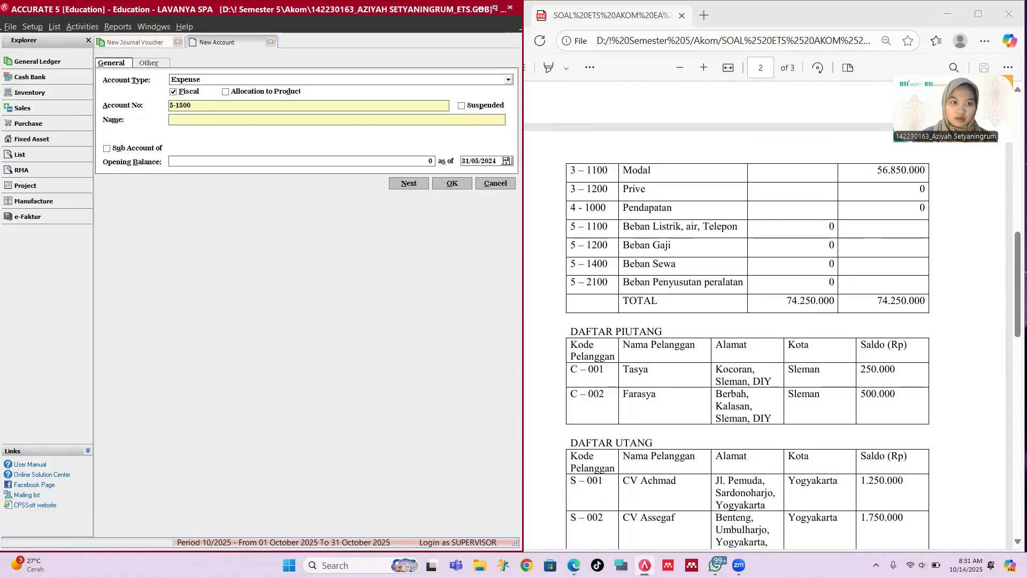
{"action": "type", "text": "Interese"}
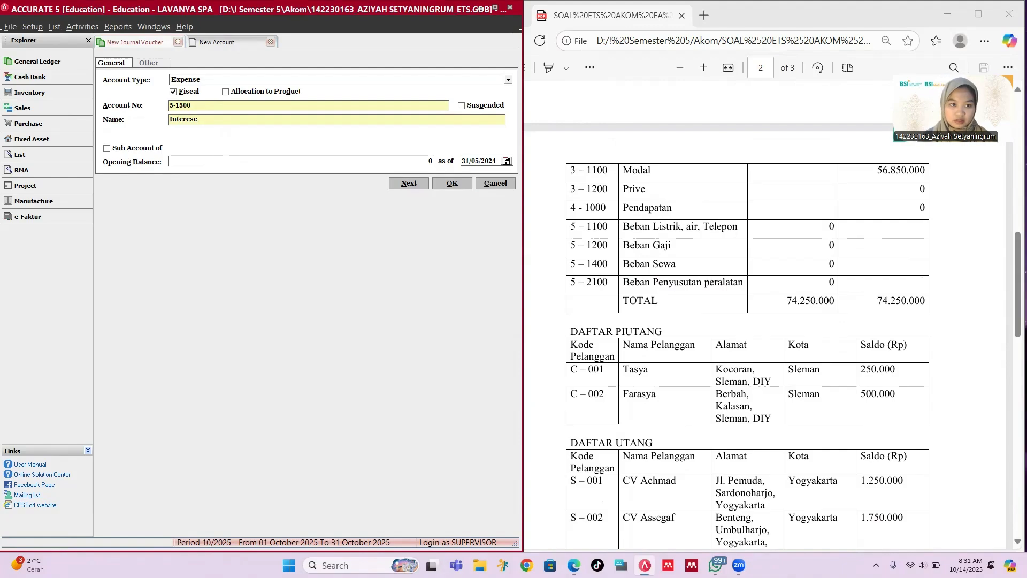
{"action": "key", "text": "BackSpace"}
{"action": "type", "text": "t Expens"}
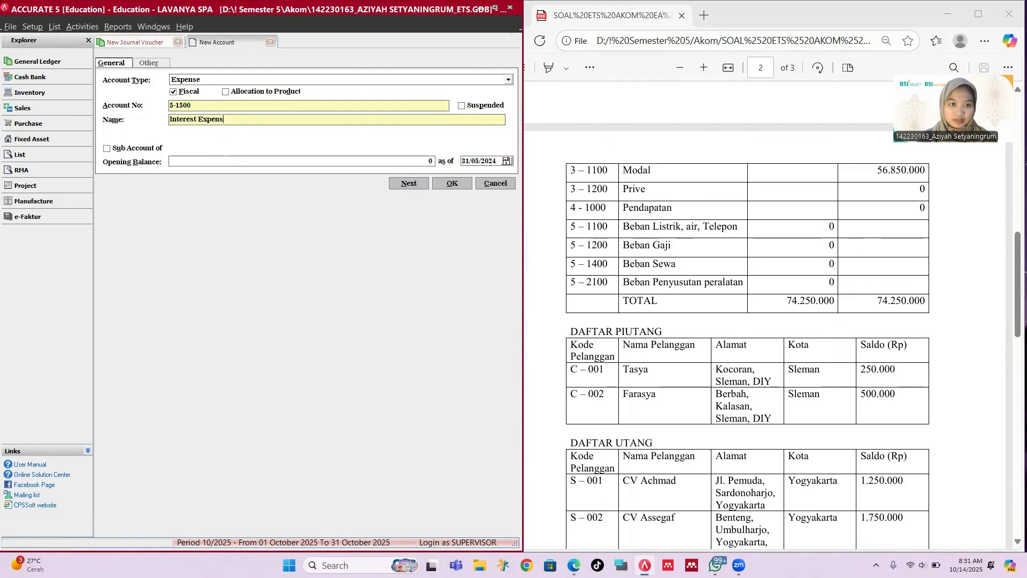
{"action": "type", "text": "e"}
{"action": "left_click", "coordinate": [225, 161]}
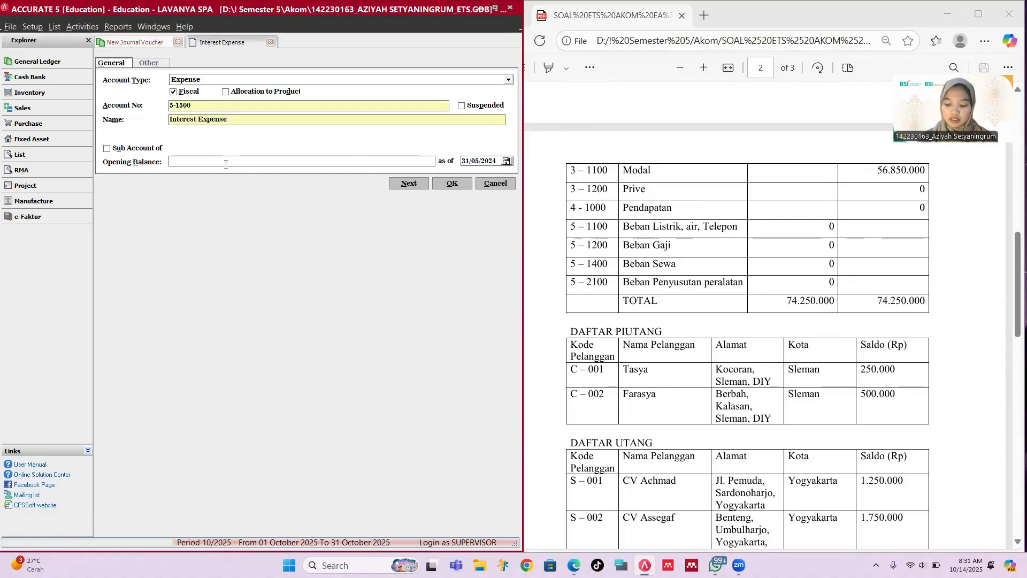
Step: Save the Interest Expense account and debit it Rp 96,000 on voucher 4
{"action": "left_click", "coordinate": [449, 184]}
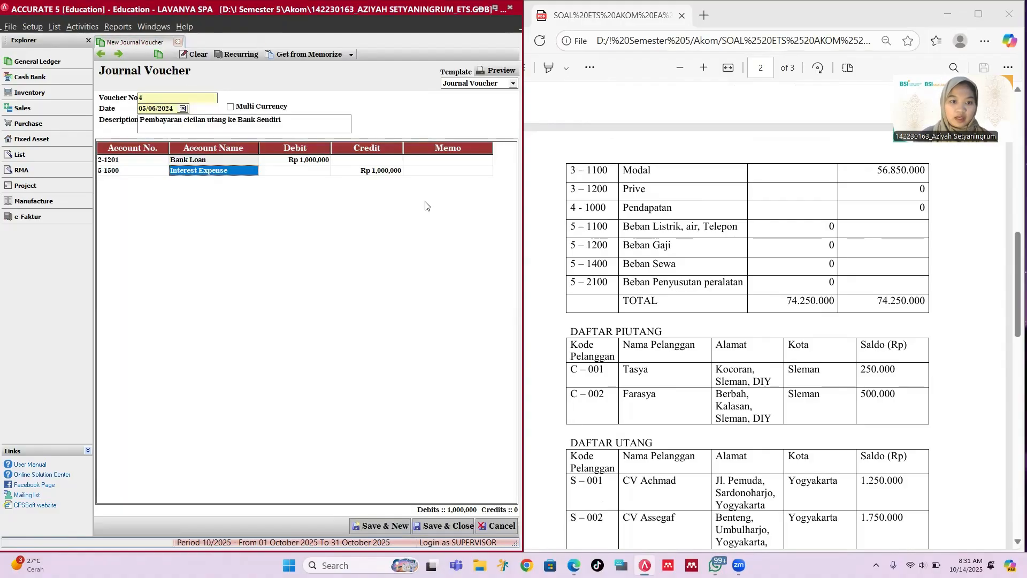
{"action": "left_click", "coordinate": [375, 171]}
{"action": "left_click", "coordinate": [298, 171]}
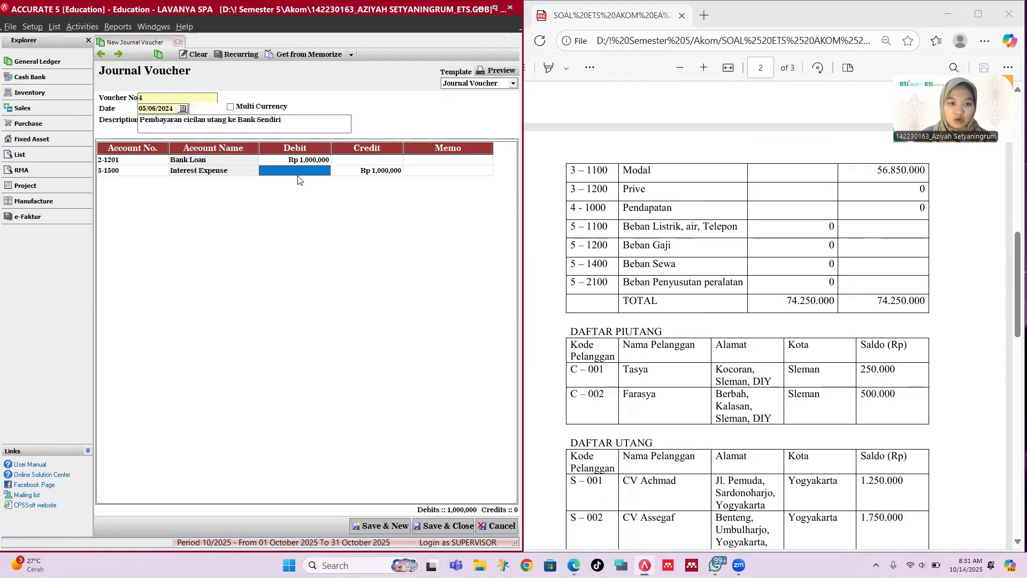
{"action": "type", "text": "96,00"}
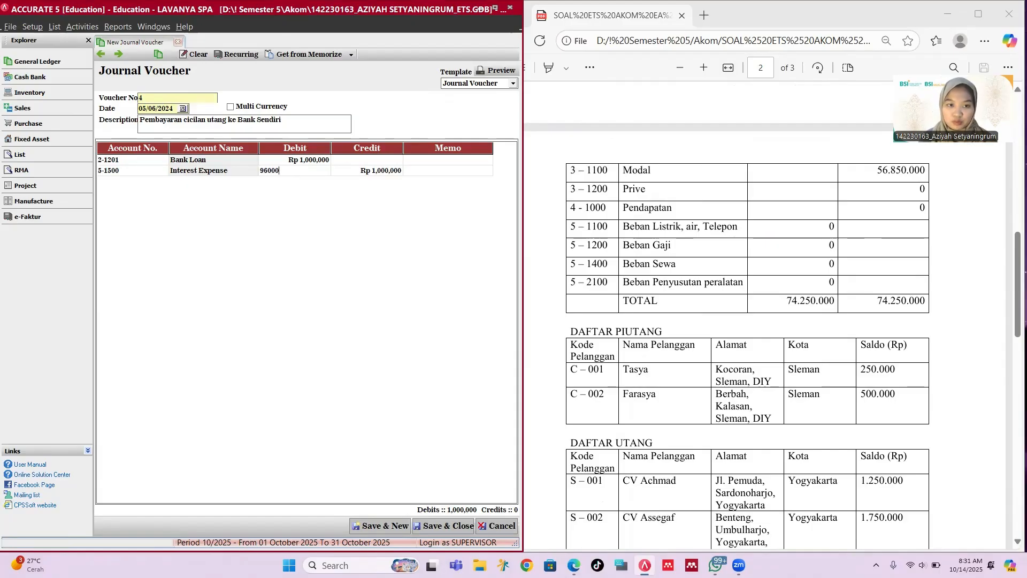
{"action": "type", "text": "0"}
{"action": "key", "text": "Tab"}
{"action": "key", "text": "Tab"}
{"action": "key", "text": "Tab"}
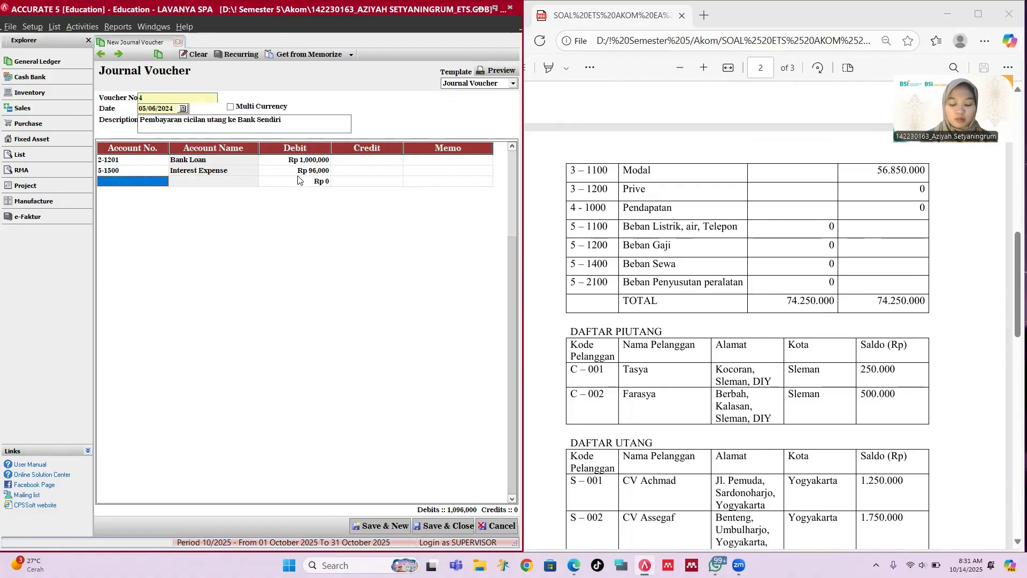
Step: Credit 1-1101 Cash for Rp 1,096,000 and save voucher 4
{"action": "type", "text": "k"}
{"action": "key", "text": "BackSpace"}
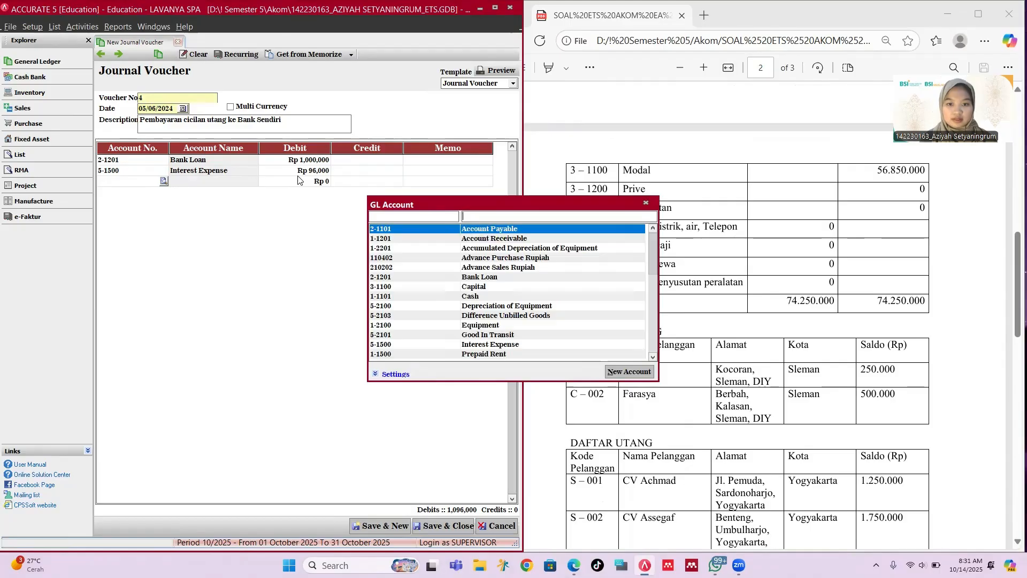
{"action": "type", "text": "ca"}
{"action": "key", "text": "Down"}
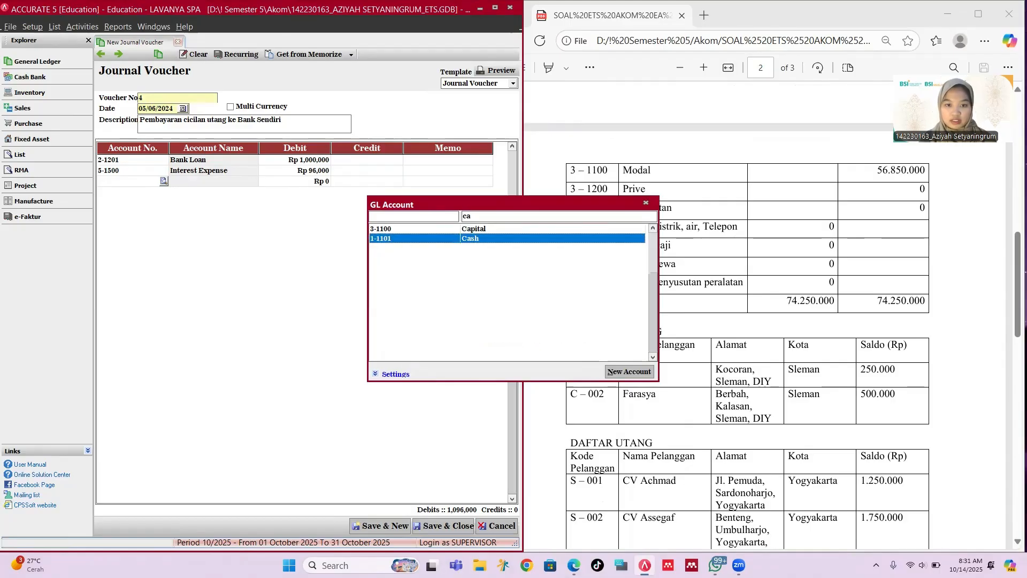
{"action": "key", "text": "Return"}
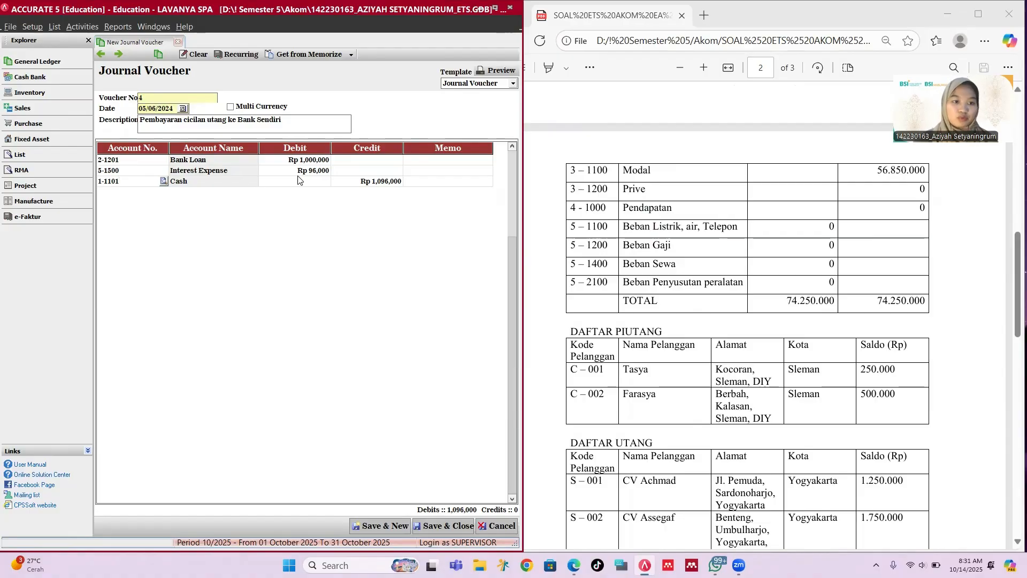
{"action": "left_click", "coordinate": [381, 526]}
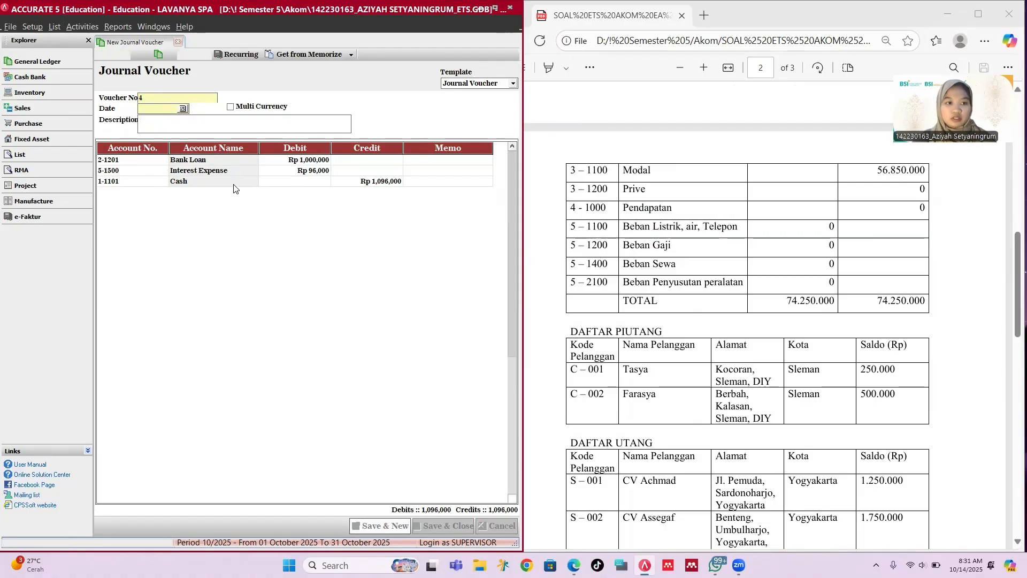
Step: Date voucher 5 07/06/2024 with a 'Diterima pendapatan dari' description naming the customer
{"action": "scroll", "coordinate": [613, 204], "scroll_direction": "down", "scroll_amount": 15}
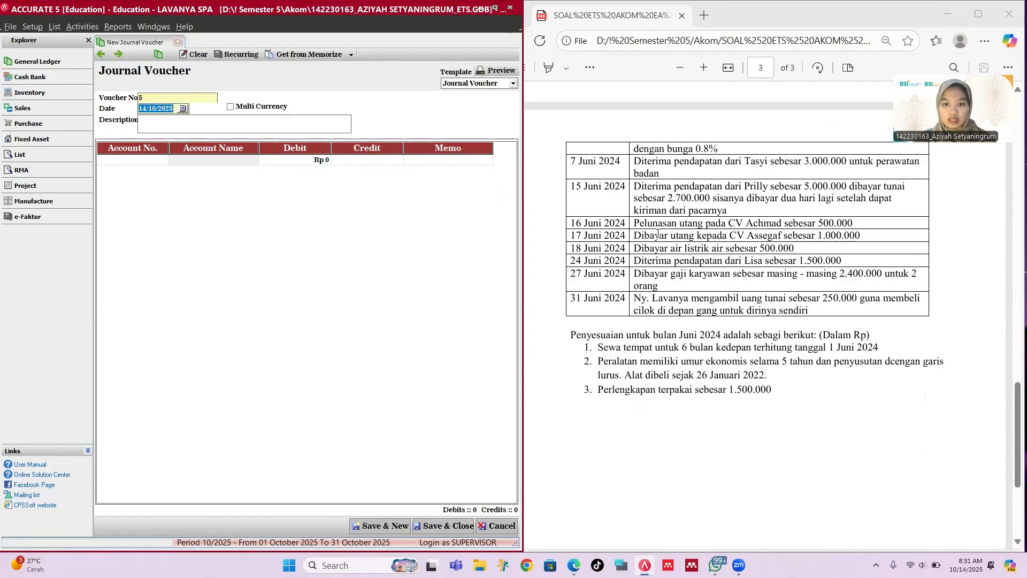
{"action": "scroll", "coordinate": [612, 204], "scroll_direction": "up", "scroll_amount": 3}
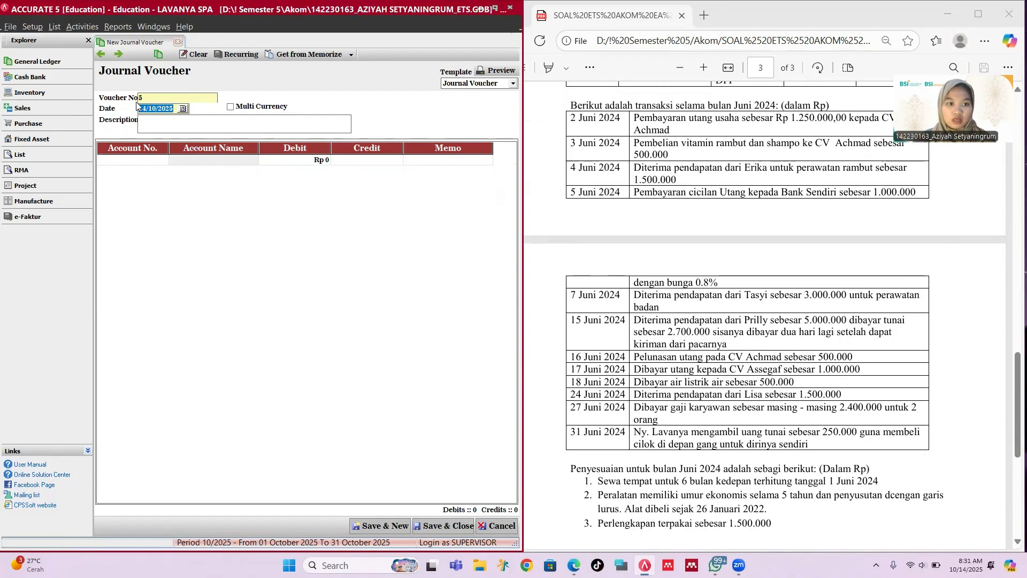
{"action": "type", "text": "07/ /"}
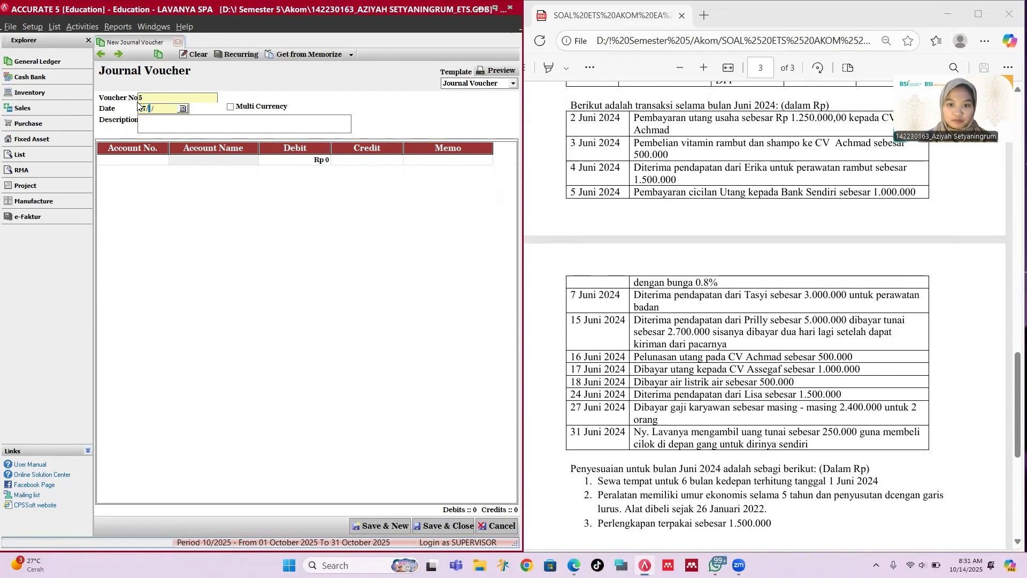
{"action": "type", "text": "062024"}
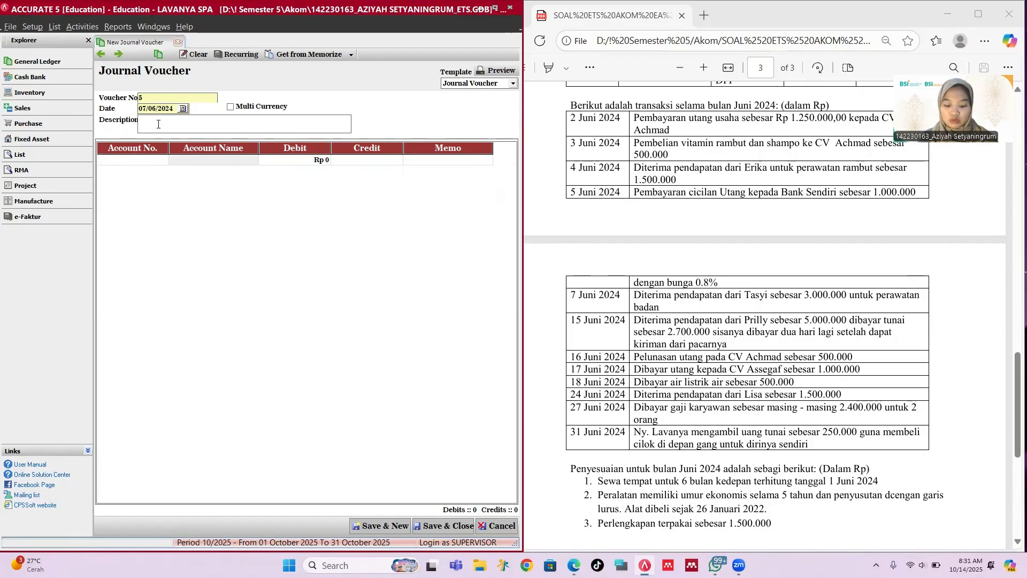
{"action": "type", "text": "Diterima pendapat"}
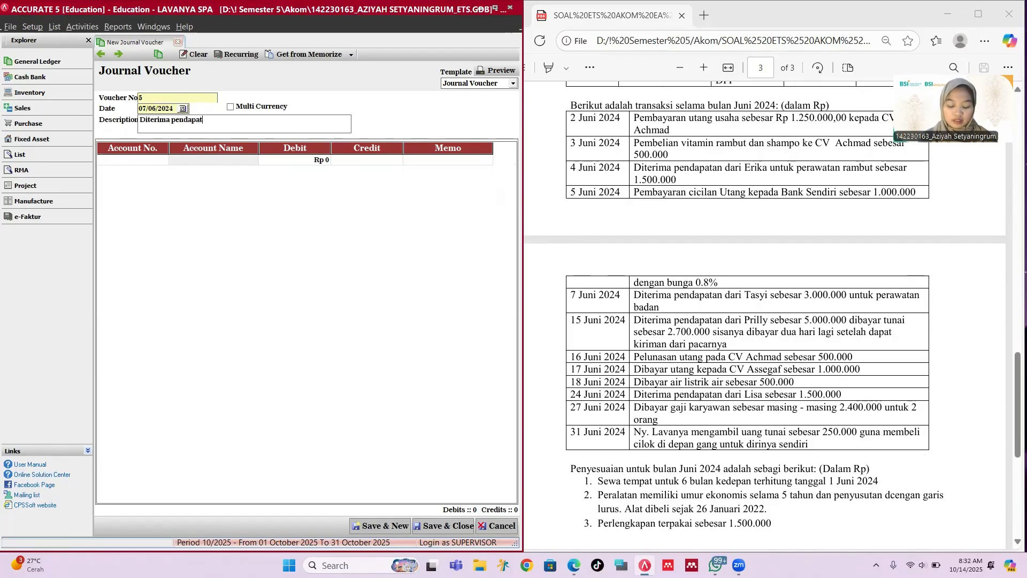
{"action": "type", "text": "an dari Tasyi"}
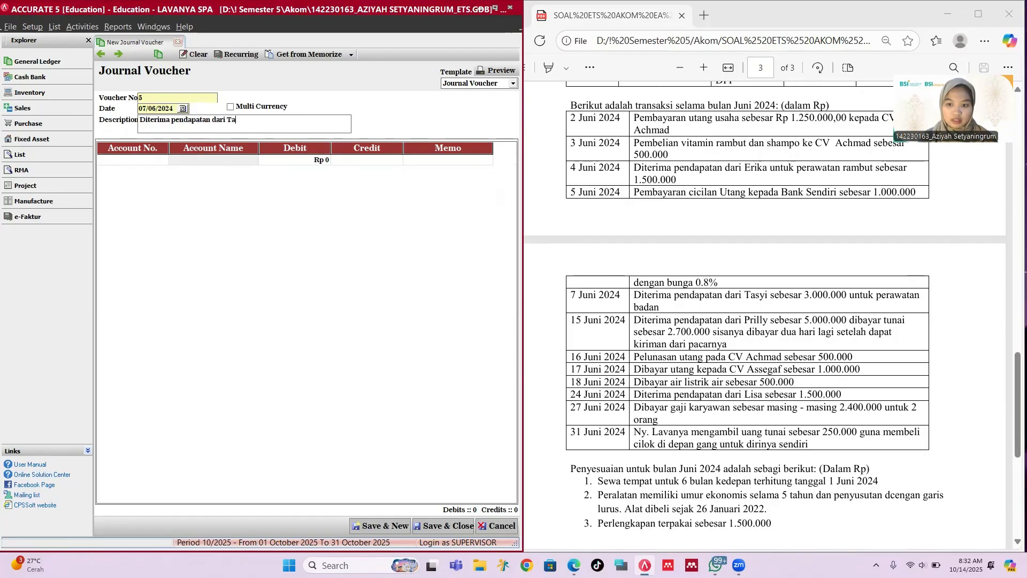
Step: Debit Cash Rp 3,000,000, credit 4-1000 Service Revenue, and save voucher 5
{"action": "left_click", "coordinate": [133, 161]}
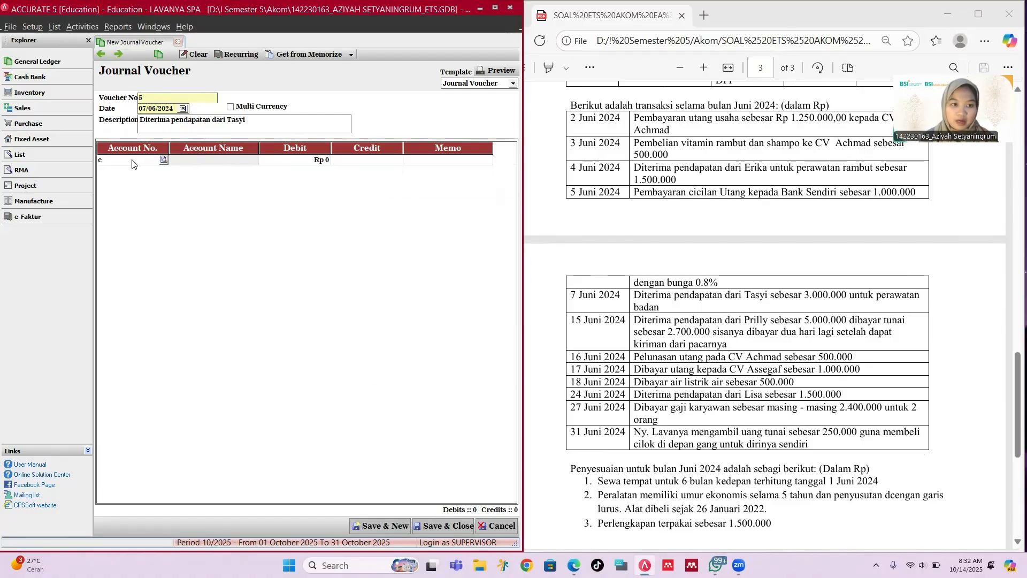
{"action": "type", "text": "c"}
{"action": "key", "text": "Down"}
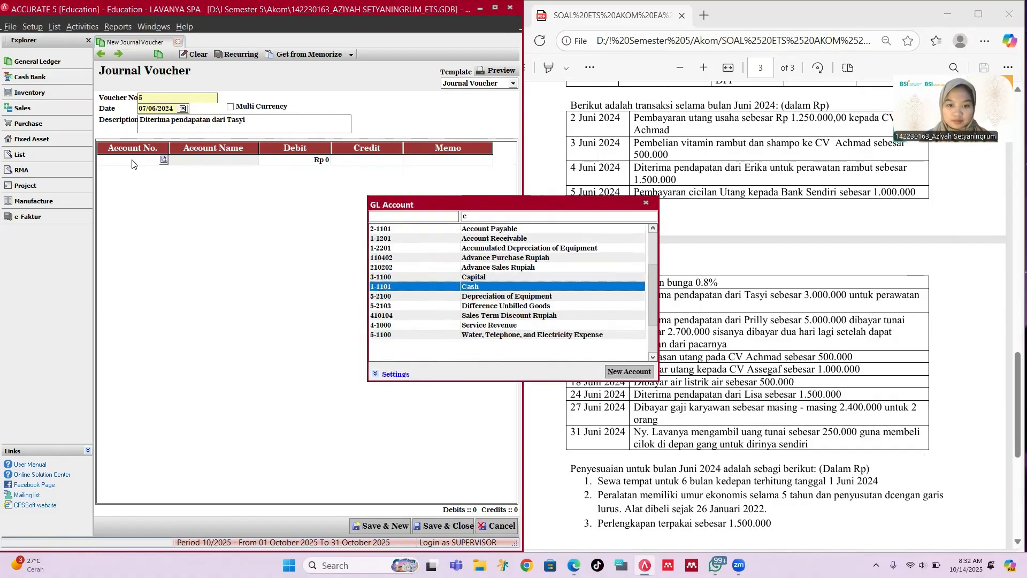
{"action": "key", "text": "Return"}
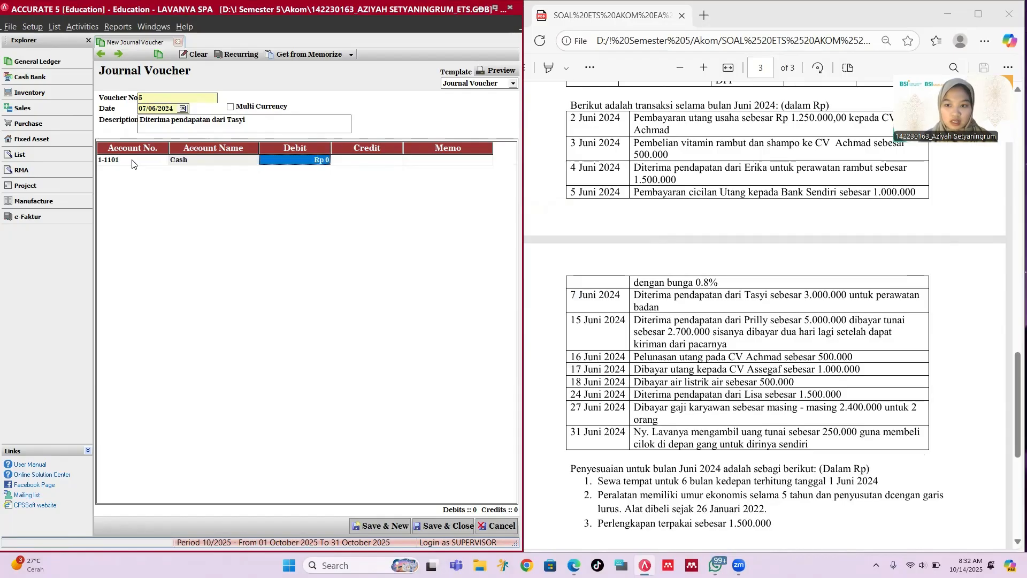
{"action": "type", "text": "3,000,"}
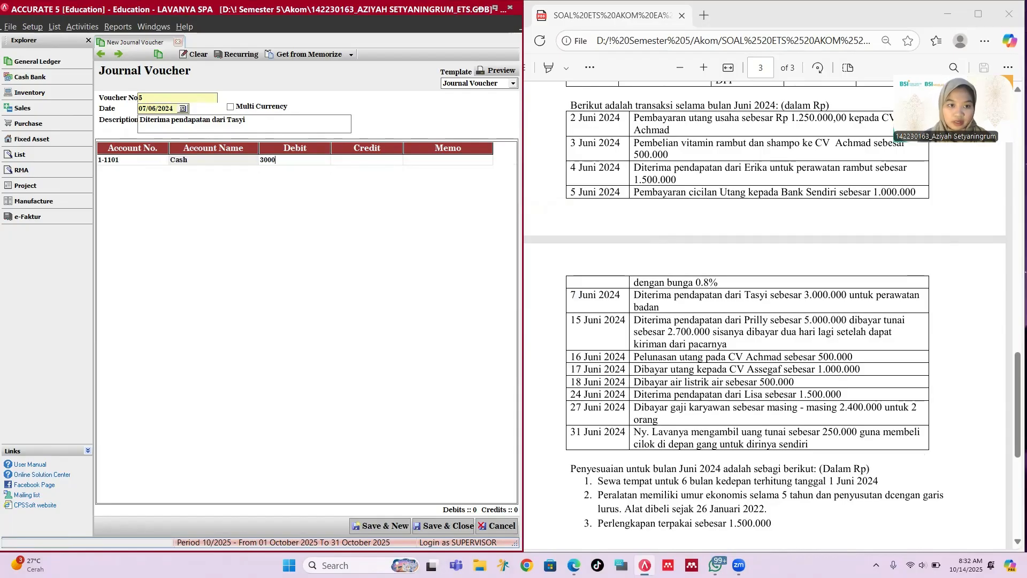
{"action": "type", "text": "000"}
{"action": "key", "text": "Return"}
{"action": "key", "text": "Return"}
{"action": "key", "text": "Return"}
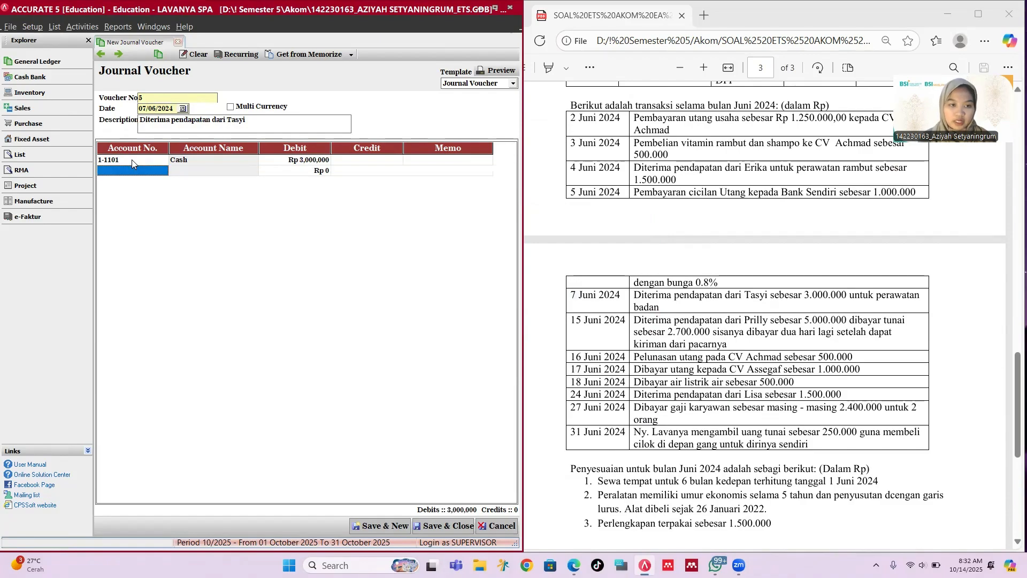
{"action": "type", "text": "se"}
{"action": "key", "text": "Return"}
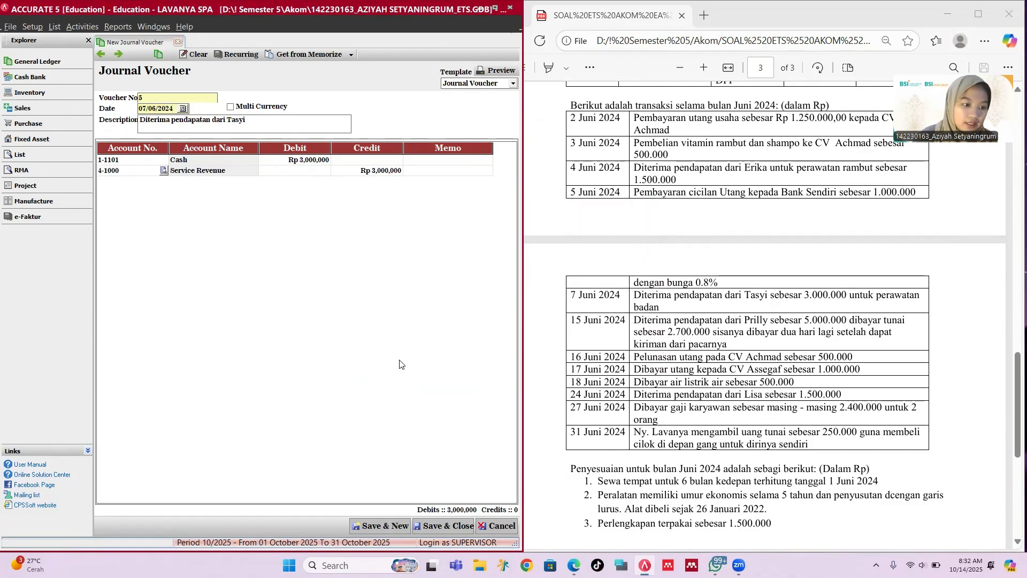
{"action": "left_click", "coordinate": [396, 525]}
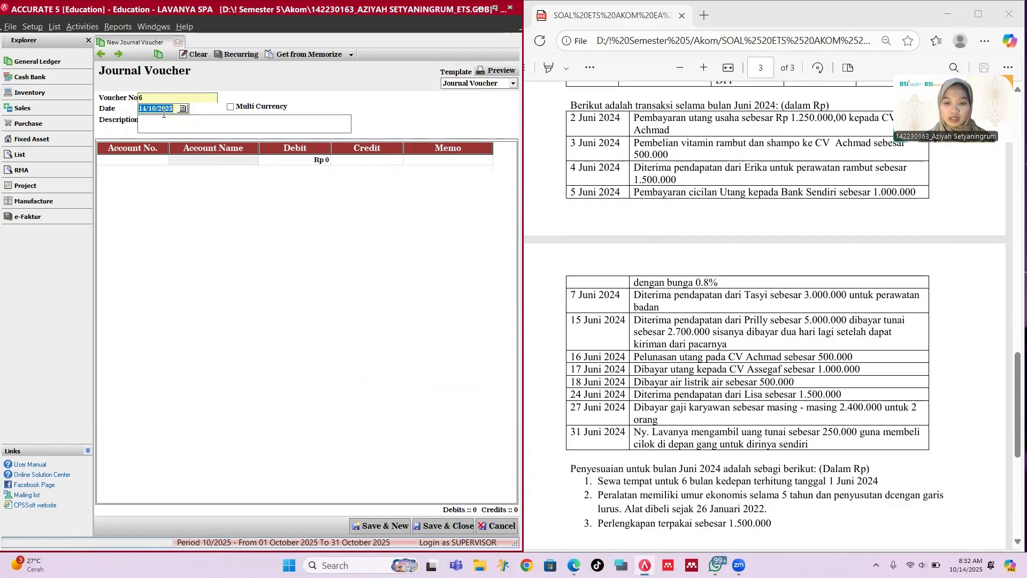
Step: Date voucher 6 15/06/2024 with a 'Diterima pendapatan dari' description naming the customer
{"action": "type", "text": "15/"}
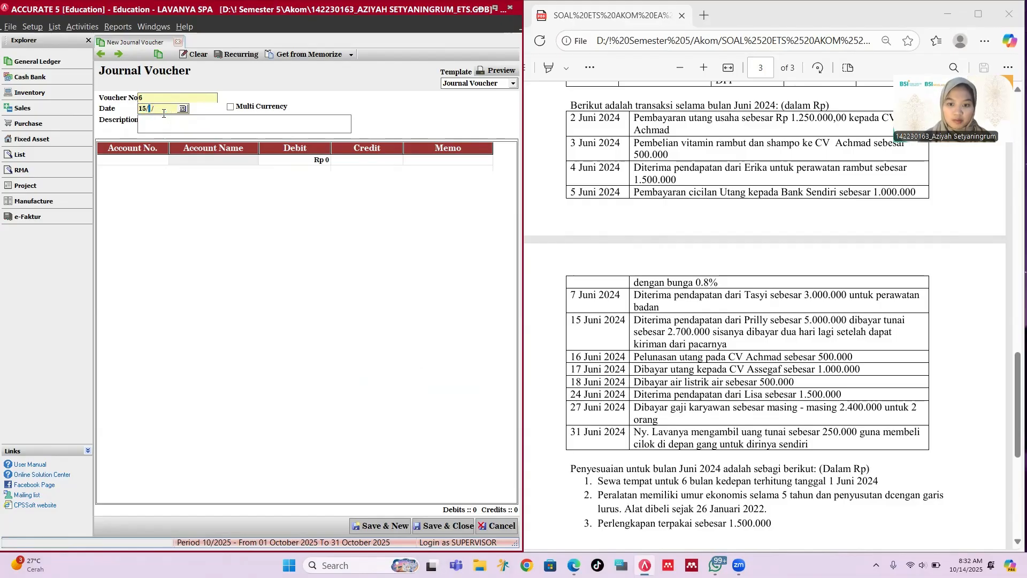
{"action": "type", "text": "06/"}
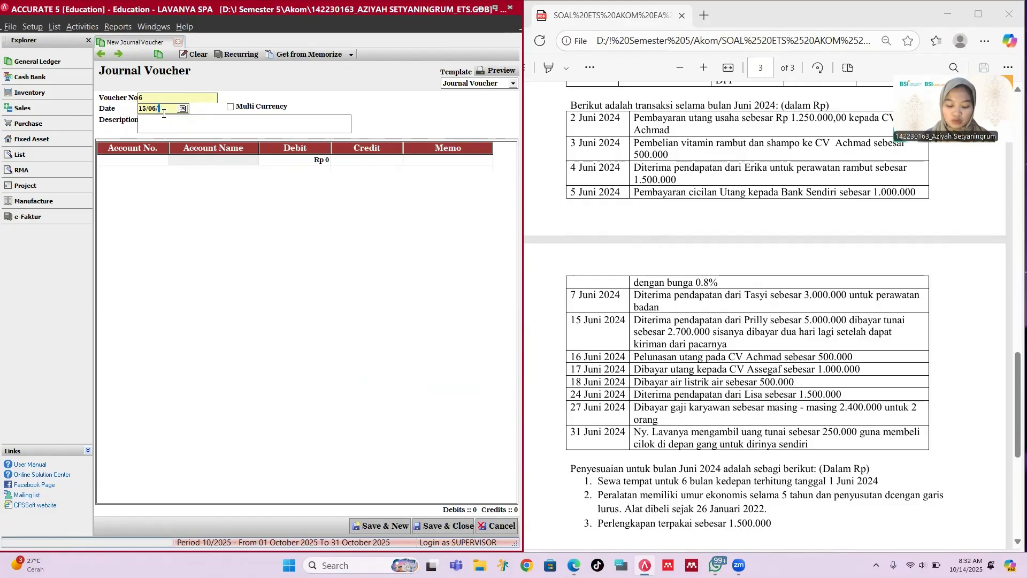
{"action": "type", "text": "2024"}
{"action": "key", "text": "Tab"}
{"action": "key", "text": "Tab"}
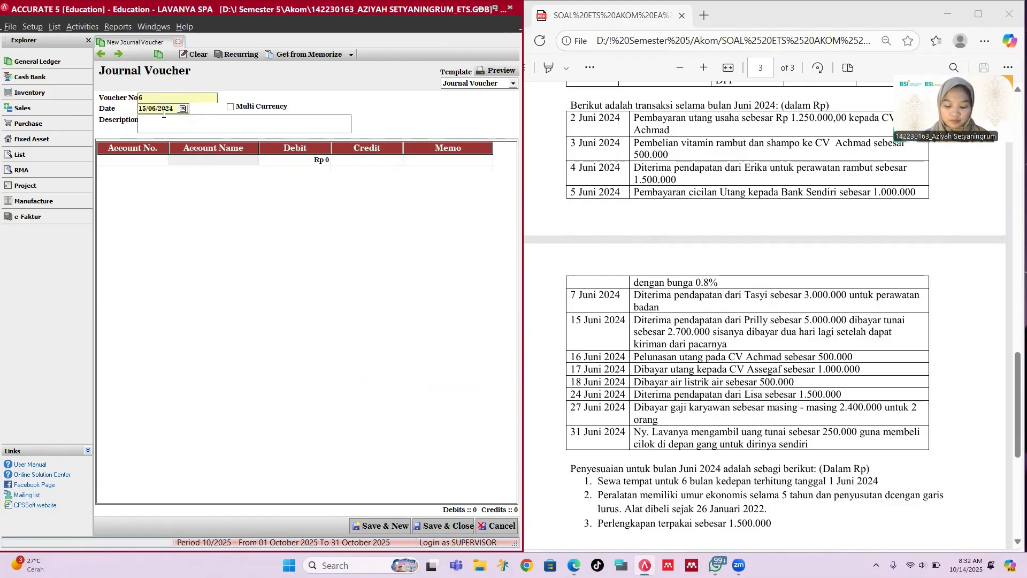
{"action": "type", "text": "Diterima p"}
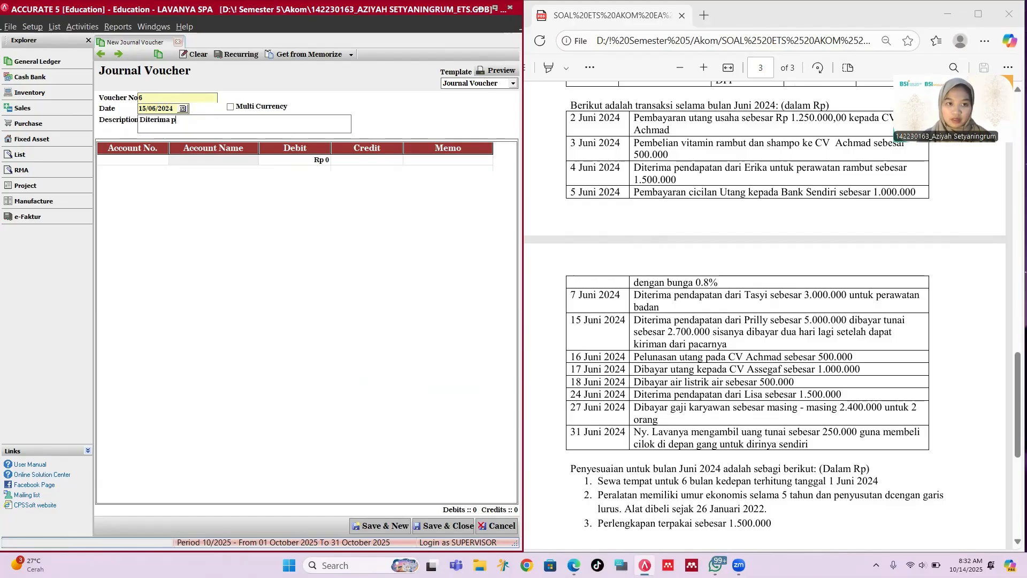
{"action": "type", "text": "endapatan d"}
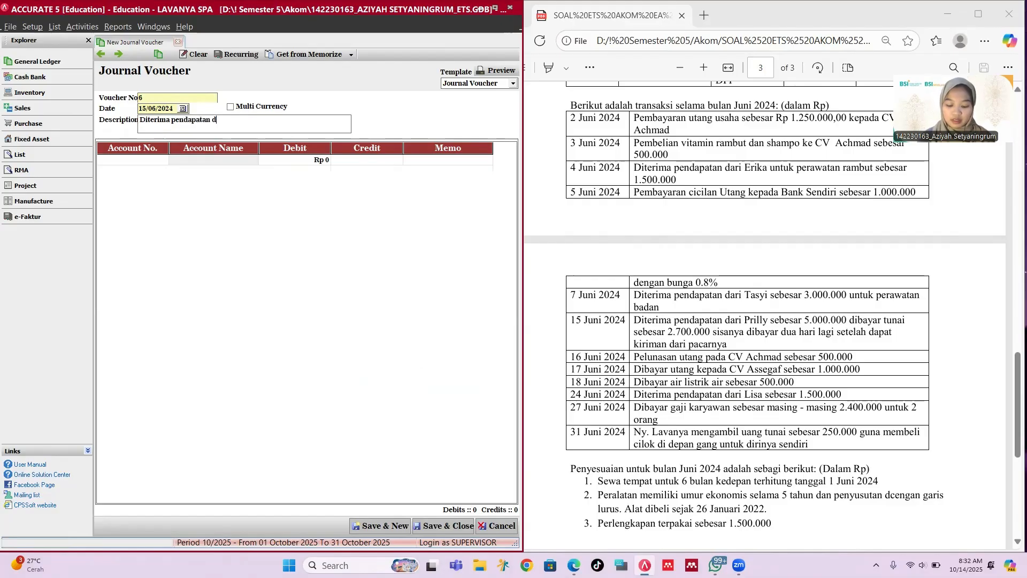
{"action": "type", "text": "ari Prilly"}
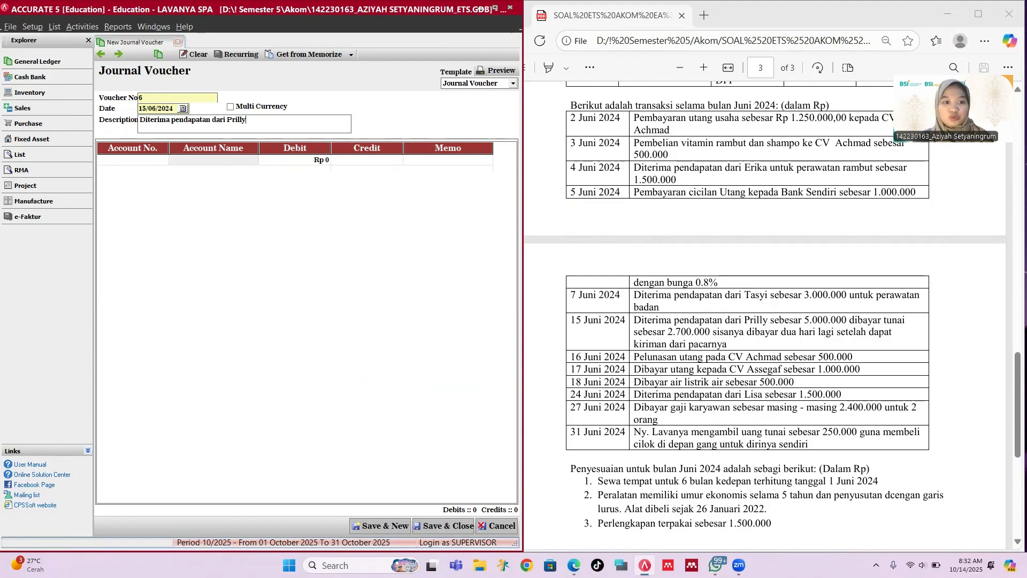
{"action": "left_click", "coordinate": [156, 162]}
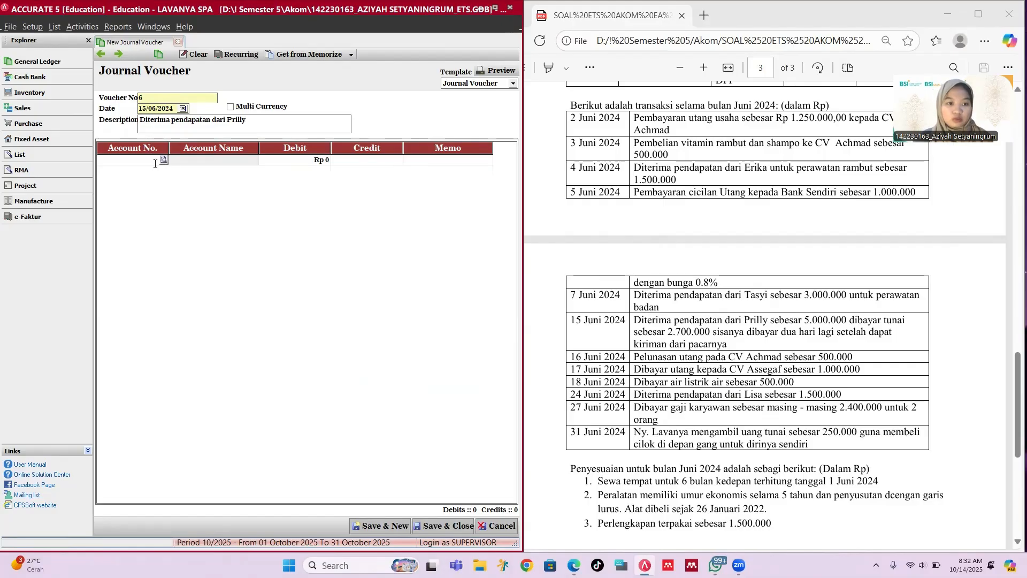
Step: Debit 1-1101 Cash Rp 2,700,000 on voucher 6's first line
{"action": "left_click", "coordinate": [164, 160]}
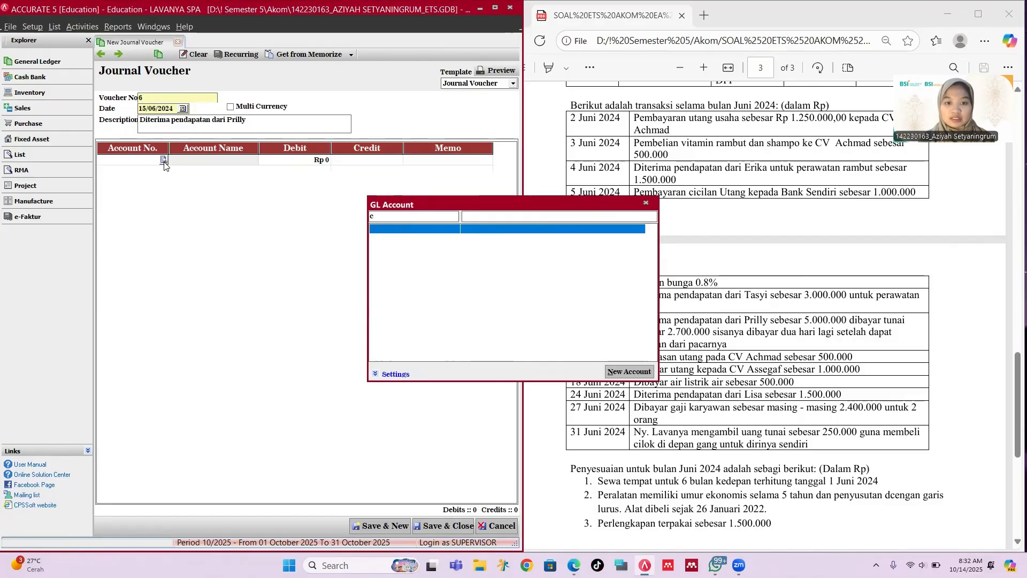
{"action": "key", "text": "Return"}
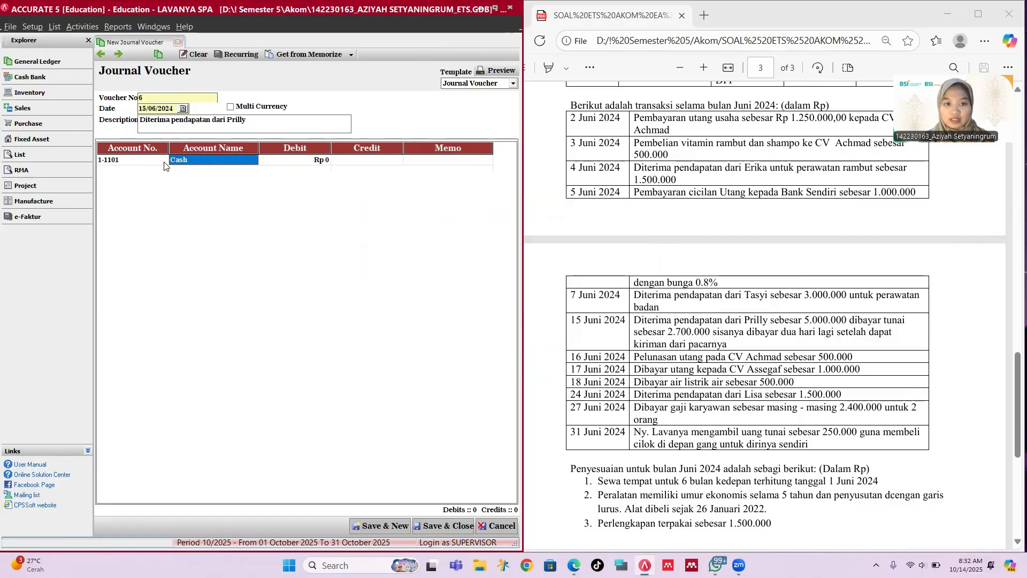
{"action": "key", "text": "Tab"}
{"action": "type", "text": "27"}
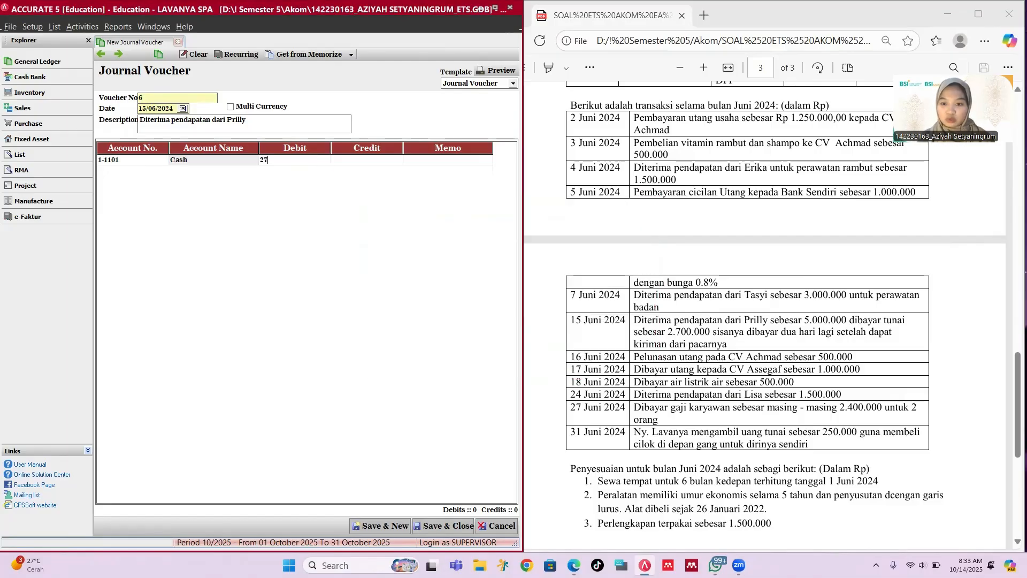
{"action": "type", "text": "0000"}
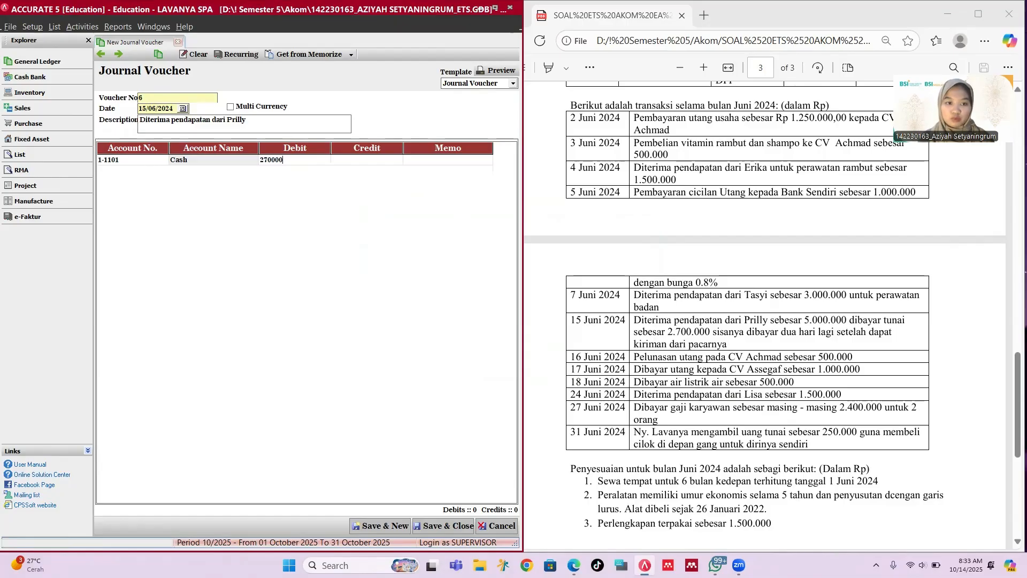
{"action": "key", "text": "BackSpace"}
{"action": "key", "text": "BackSpace"}
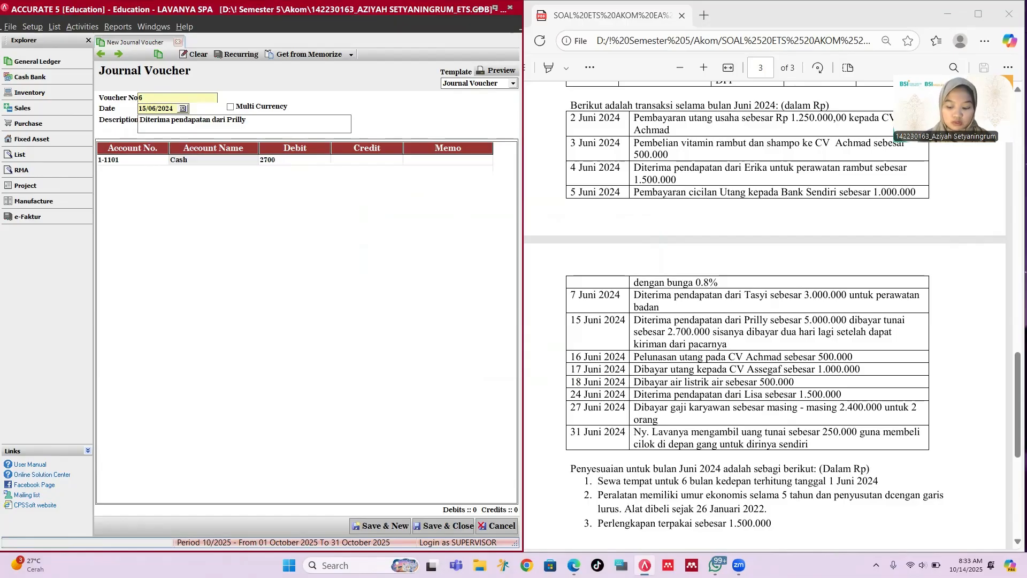
{"action": "type", "text": "000"}
{"action": "key", "text": "Tab"}
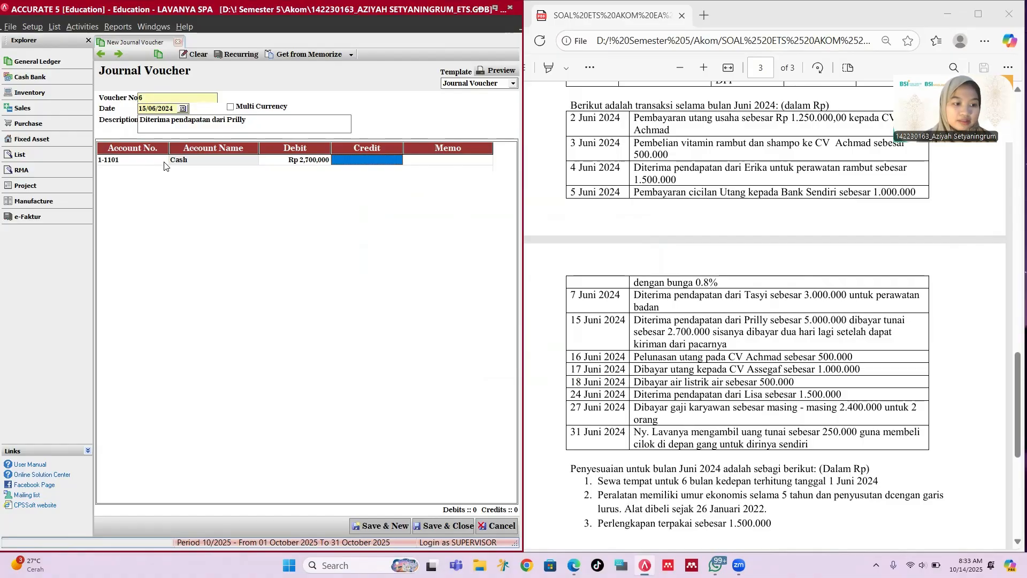
Step: Add a second line debiting 1-1201 Account Receivable Rp 230,000
{"action": "key", "text": "Tab"}
{"action": "key", "text": "Tab"}
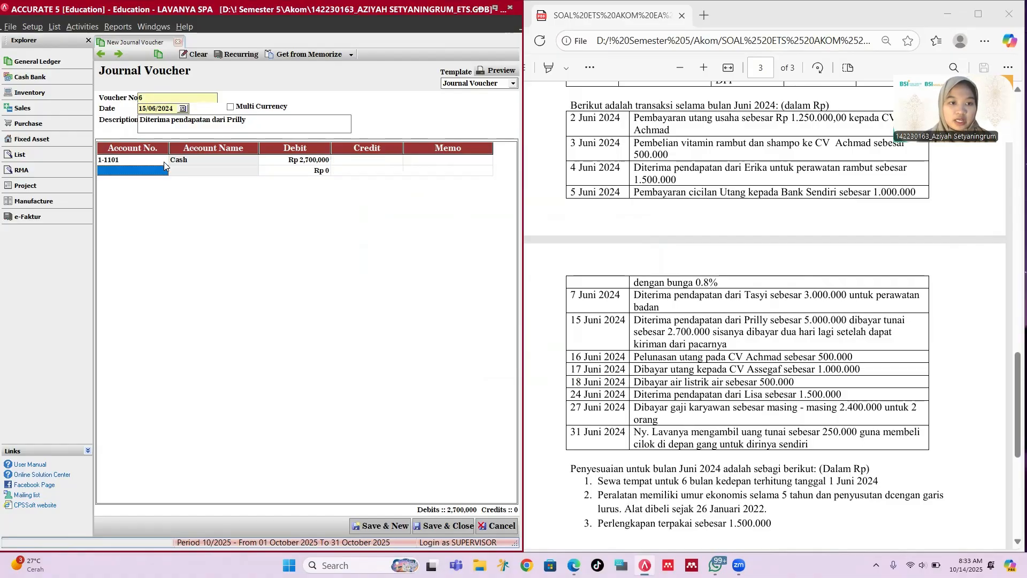
{"action": "type", "text": "pi"}
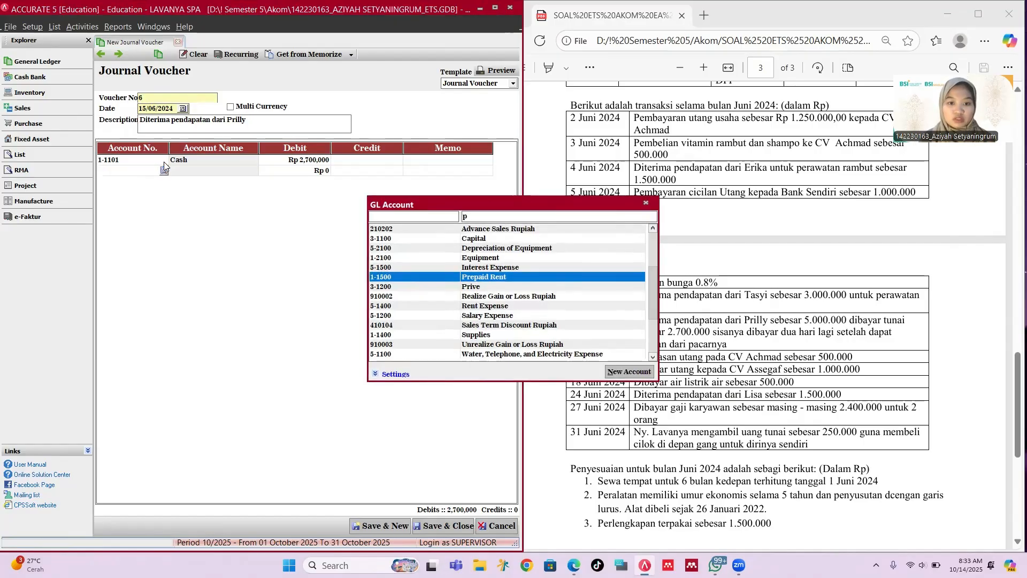
{"action": "key", "text": "BackSpace"}
{"action": "key", "text": "BackSpace"}
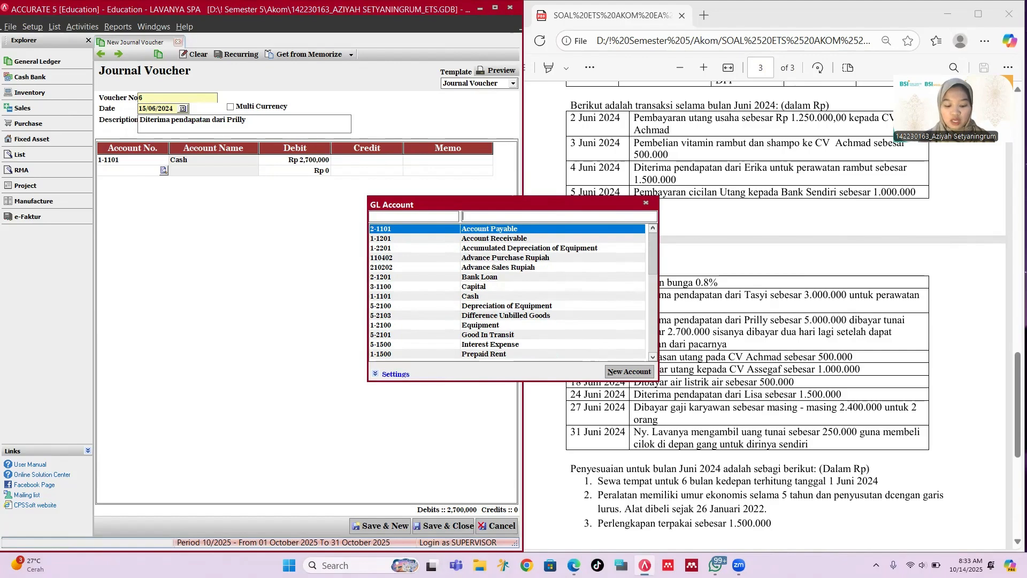
{"action": "type", "text": "re"}
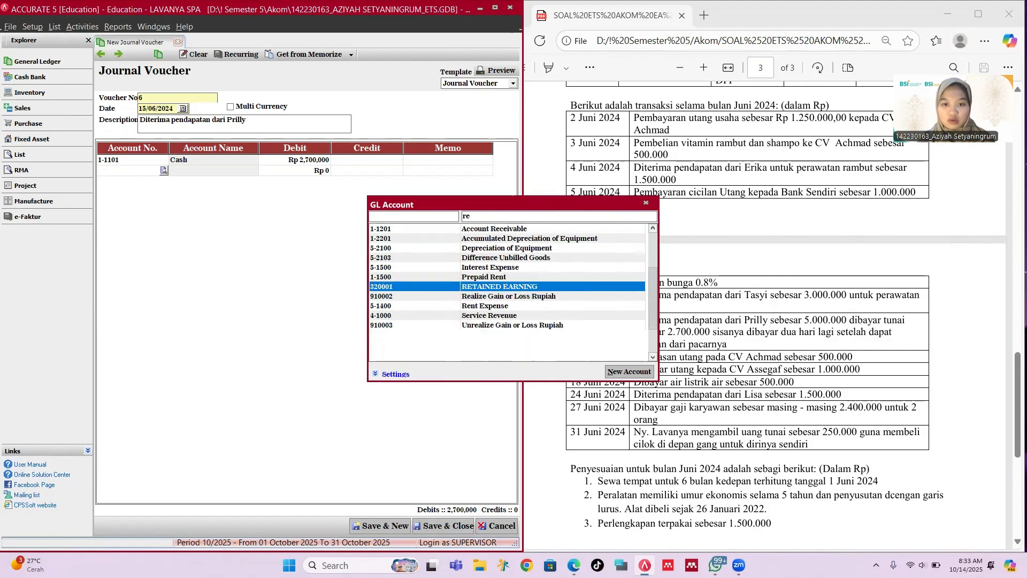
{"action": "key", "text": "Up"}
{"action": "key", "text": "Up"}
{"action": "key", "text": "Up"}
{"action": "key", "text": "Up"}
{"action": "key", "text": "Up"}
{"action": "key", "text": "Up"}
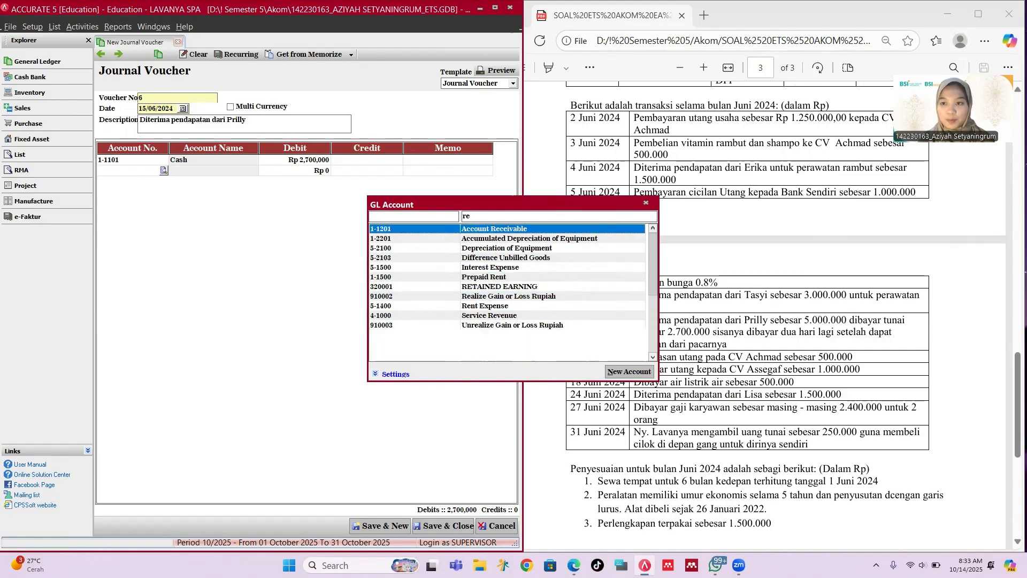
{"action": "key", "text": "Return"}
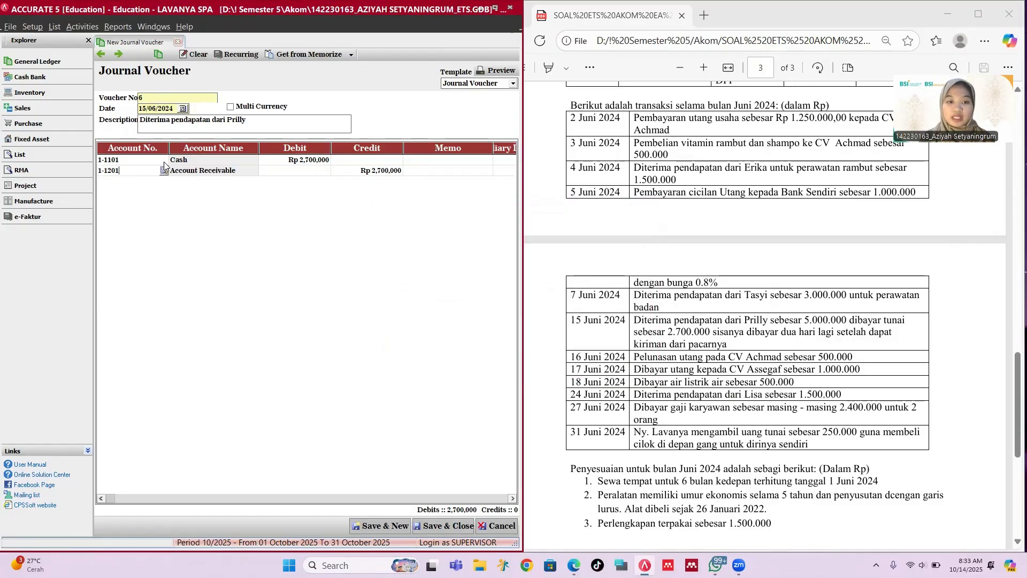
{"action": "key", "text": "Tab"}
{"action": "key", "text": "Tab"}
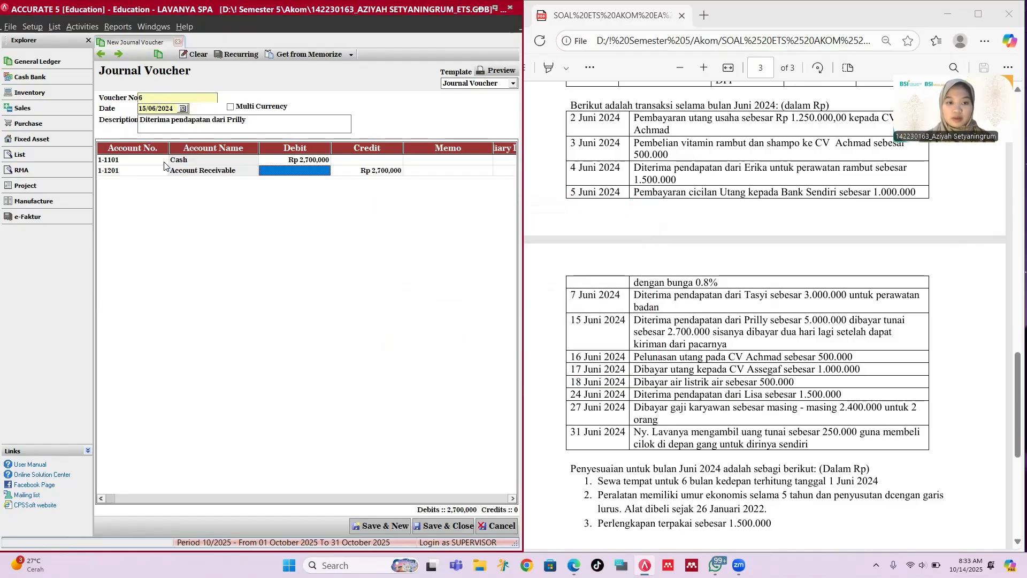
{"action": "type", "text": "23"}
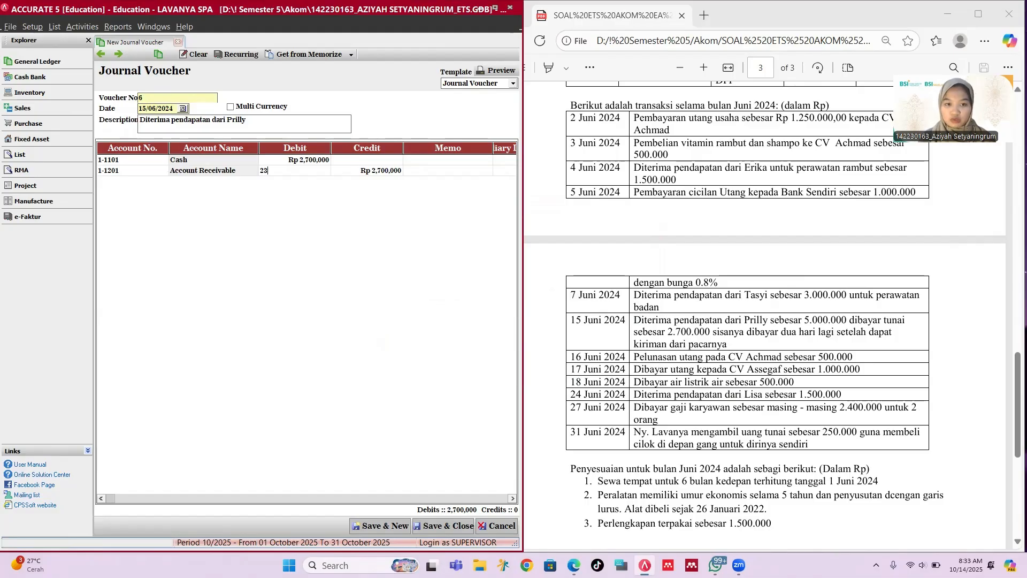
{"action": "type", "text": "0,00000"}
{"action": "key", "text": "Tab"}
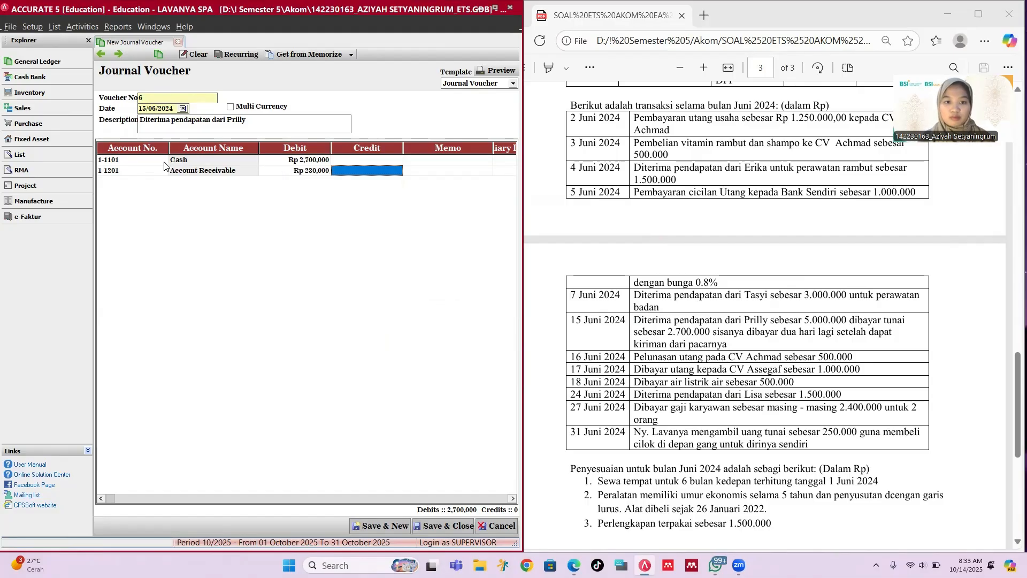
{"action": "key", "text": "Tab"}
{"action": "key", "text": "Tab"}
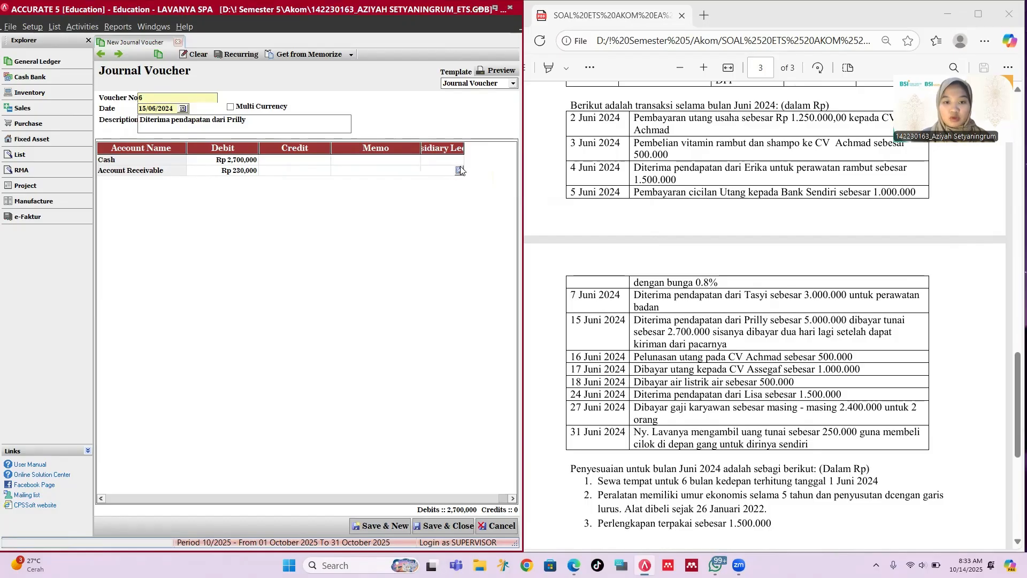
Step: Try to save voucher 6 without a customer and dismiss the missing subsidiary ledger error
{"action": "left_click", "coordinate": [459, 170]}
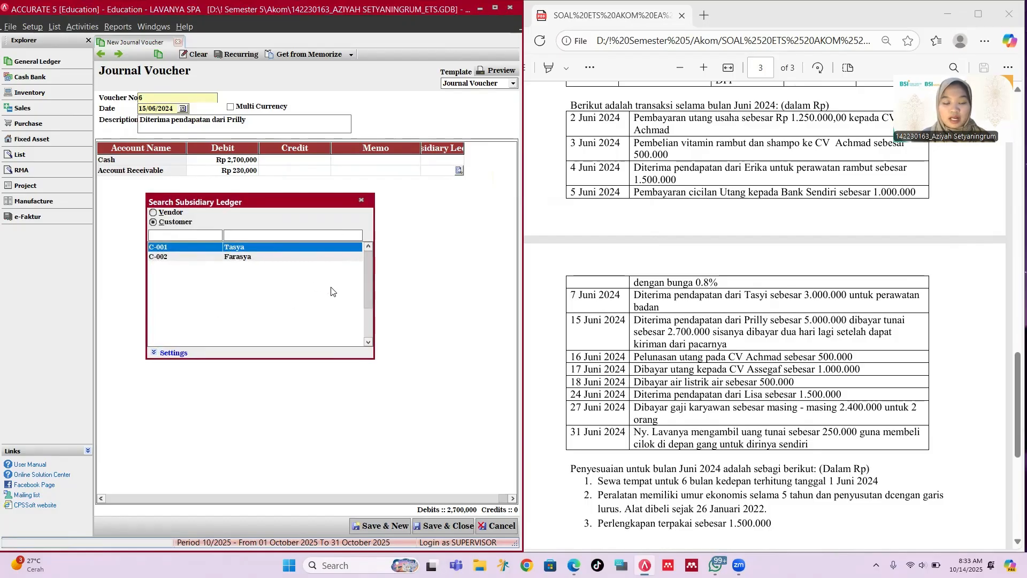
{"action": "left_click", "coordinate": [364, 201]}
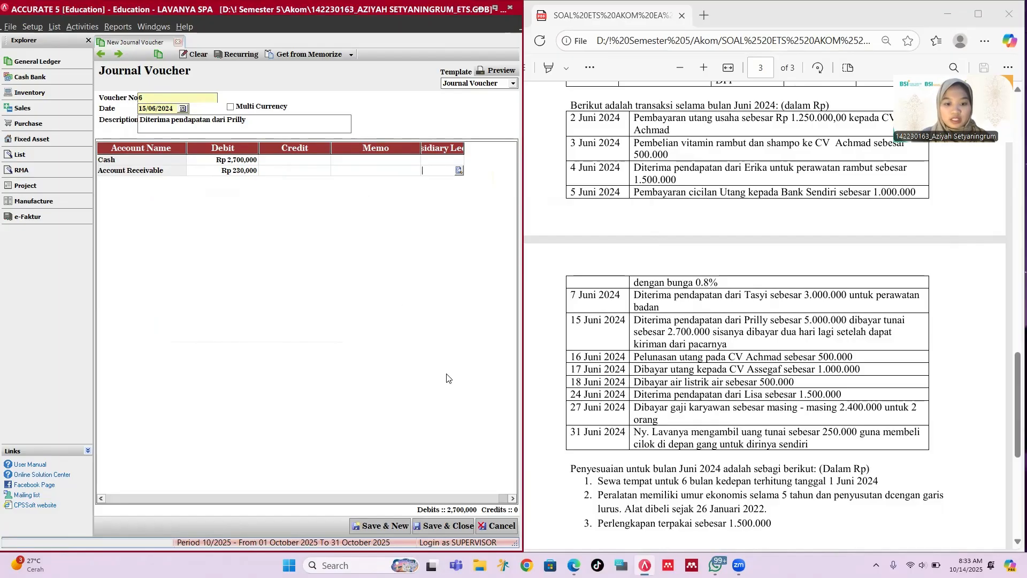
{"action": "left_click", "coordinate": [427, 522]}
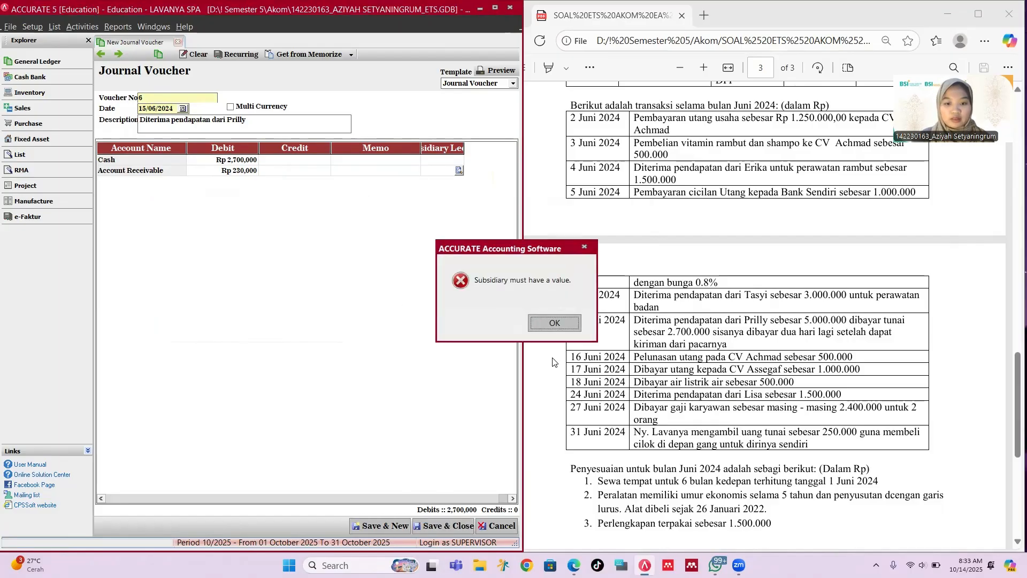
{"action": "left_click", "coordinate": [551, 323]}
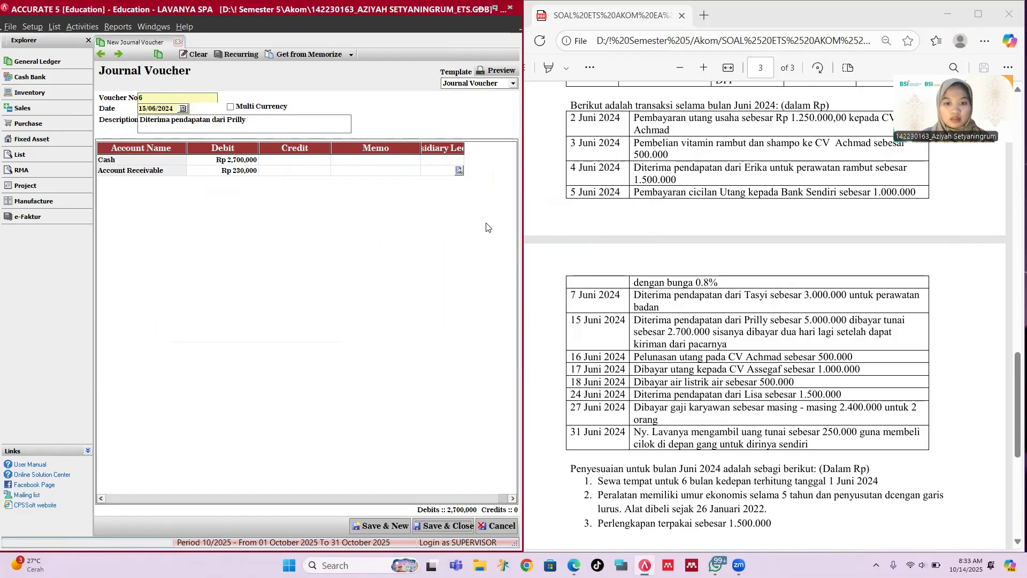
Step: Launch Setup > Quick Setup, agreeing to save the pending voucher
{"action": "left_click", "coordinate": [28, 27]}
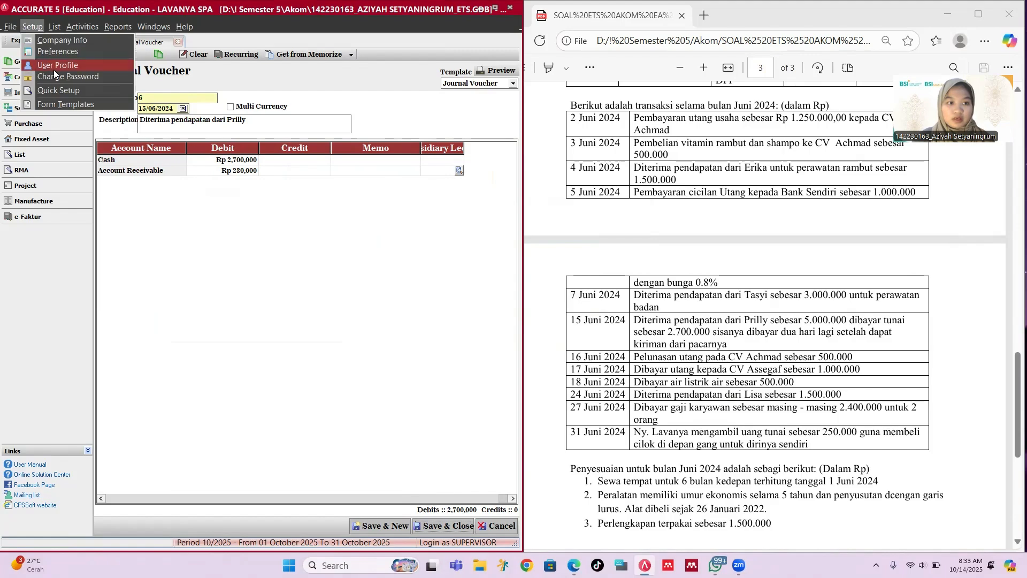
{"action": "left_click", "coordinate": [56, 90]}
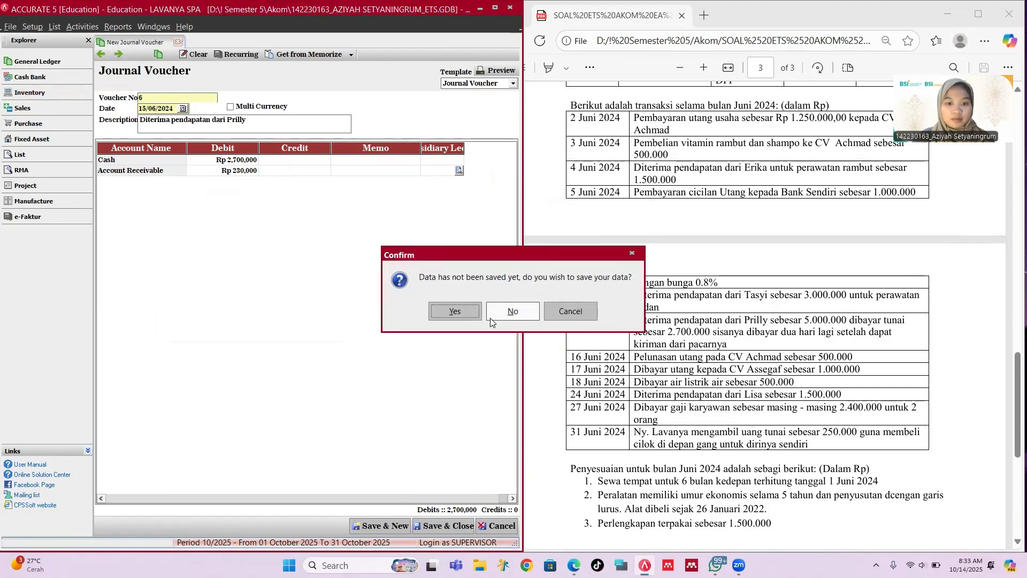
{"action": "left_click", "coordinate": [469, 312]}
Step: Go to Quick Setup's Customers & Vendors > Customer step listing C-001 and C-002
{"action": "left_click", "coordinate": [500, 312]}
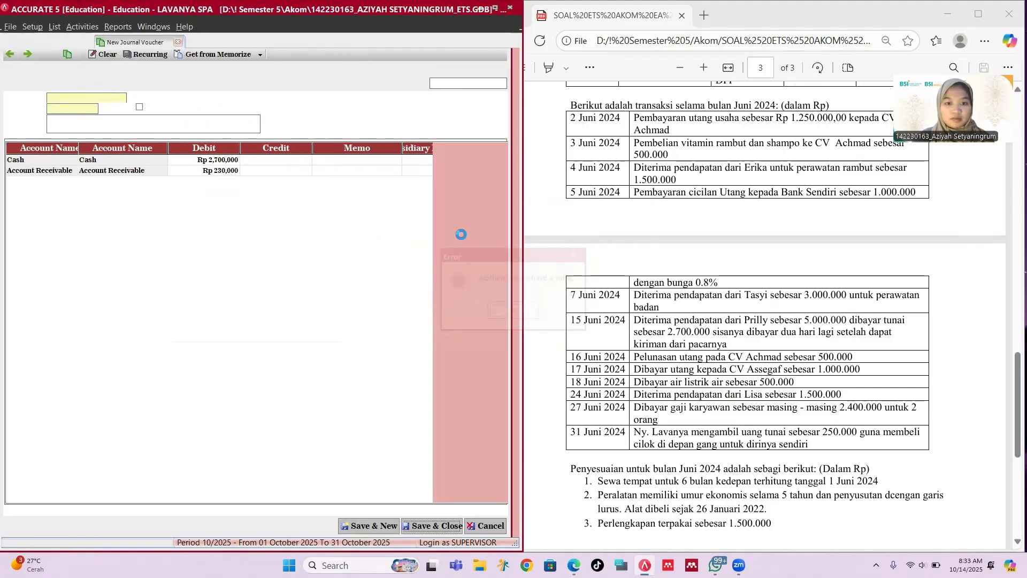
{"action": "left_click", "coordinate": [270, 530]}
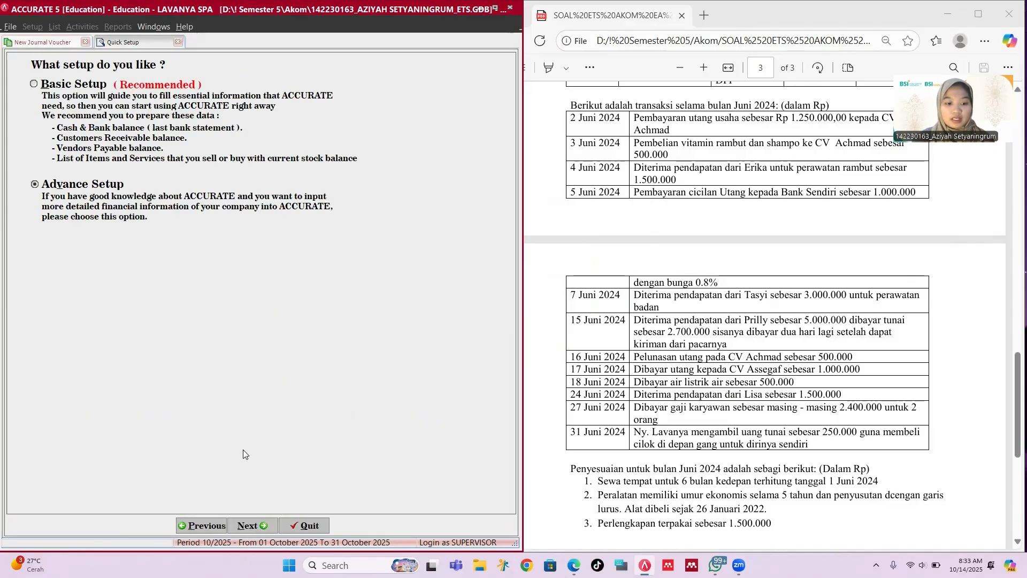
{"action": "left_click", "coordinate": [257, 522]}
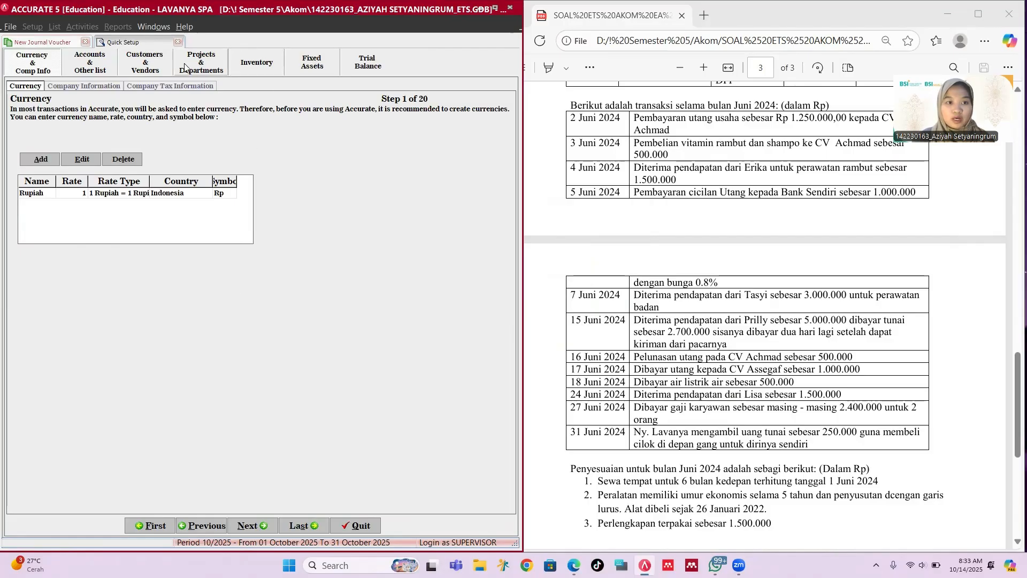
{"action": "left_click", "coordinate": [157, 69]}
{"action": "left_click", "coordinate": [107, 86]}
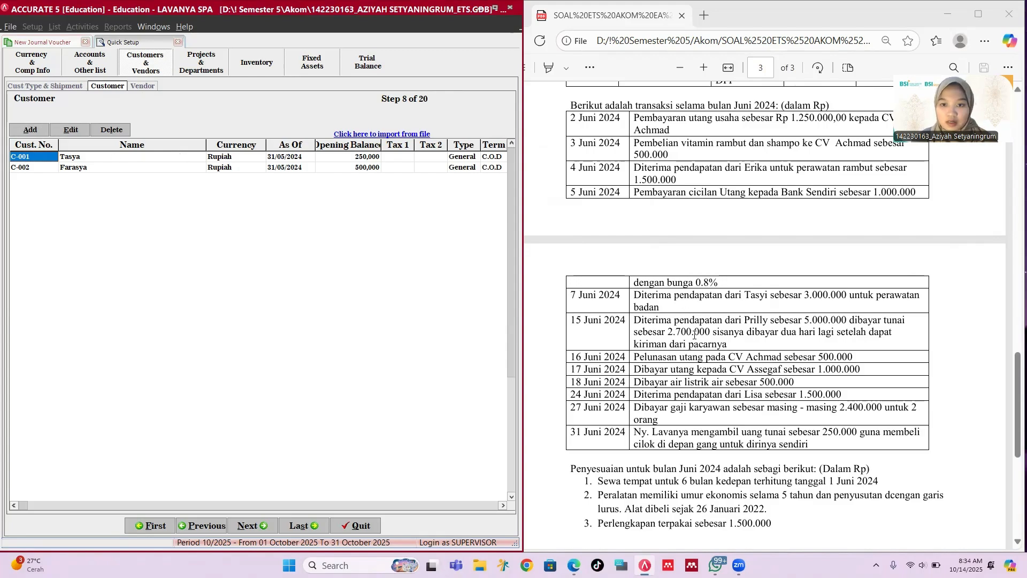
{"action": "scroll", "coordinate": [695, 335], "scroll_direction": "up", "scroll_amount": 5}
{"action": "scroll", "coordinate": [695, 335], "scroll_direction": "up", "scroll_amount": 3}
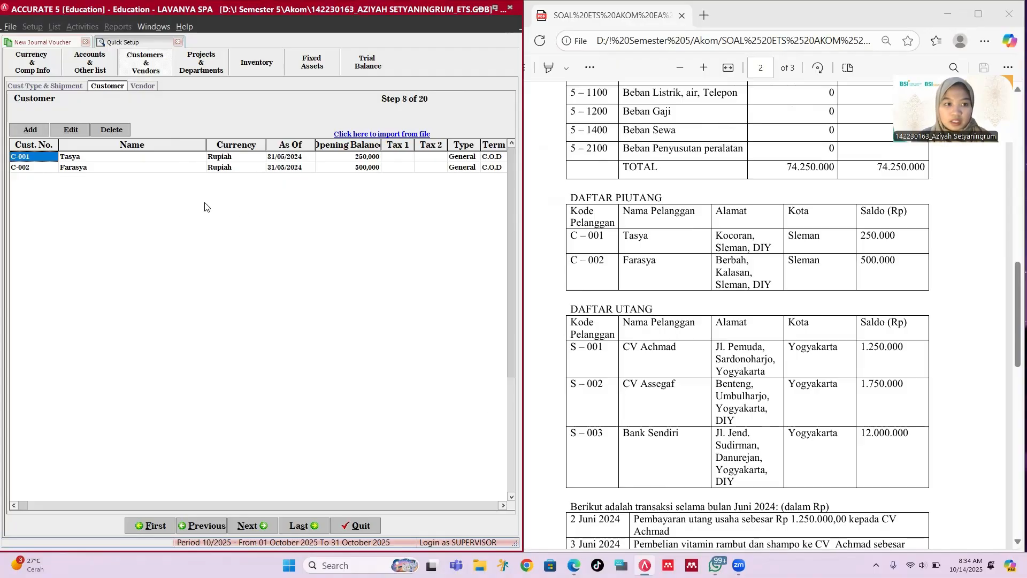
Step: Add a new customer by name with an opening balance of 0
{"action": "left_click", "coordinate": [30, 130]}
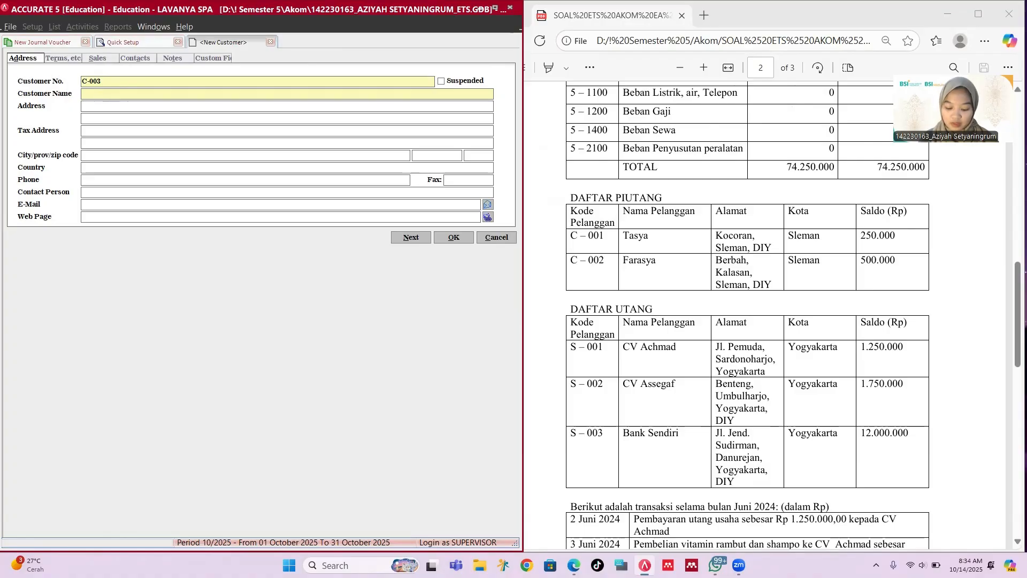
{"action": "type", "text": "Prill"}
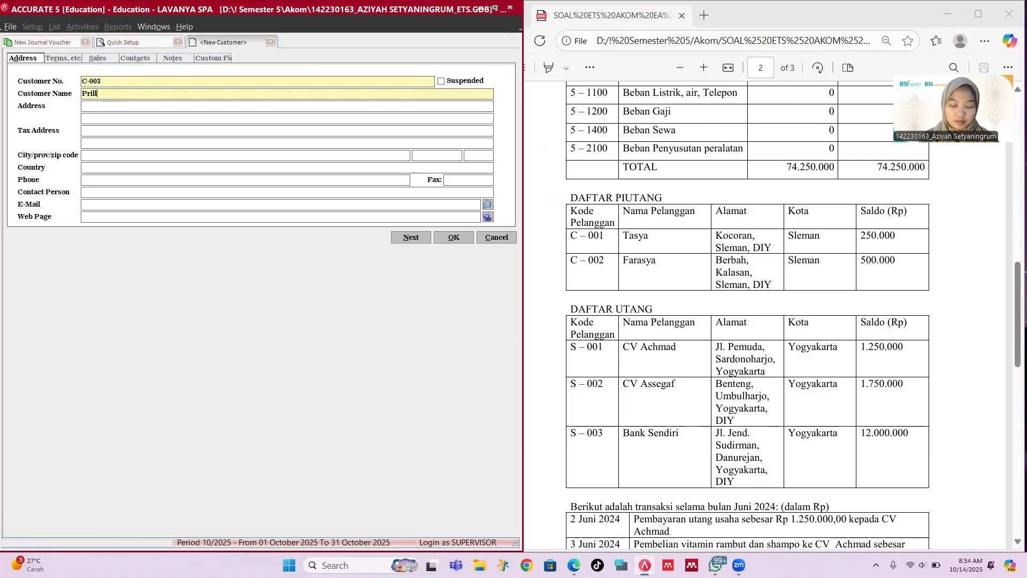
{"action": "type", "text": "y"}
{"action": "key", "text": "Tab"}
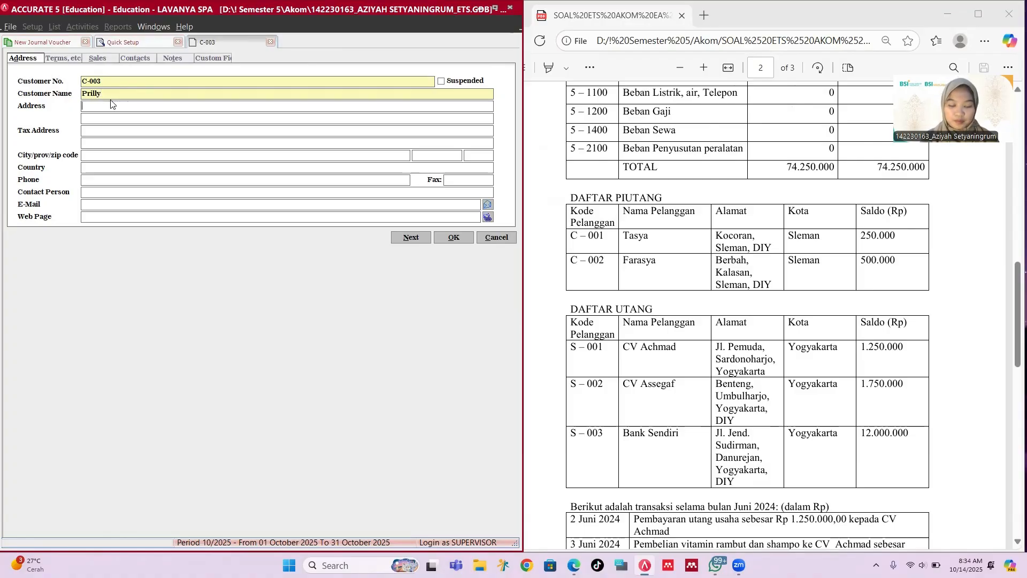
{"action": "key", "text": "Tab"}
{"action": "key", "text": "Tab"}
{"action": "key", "text": "Tab"}
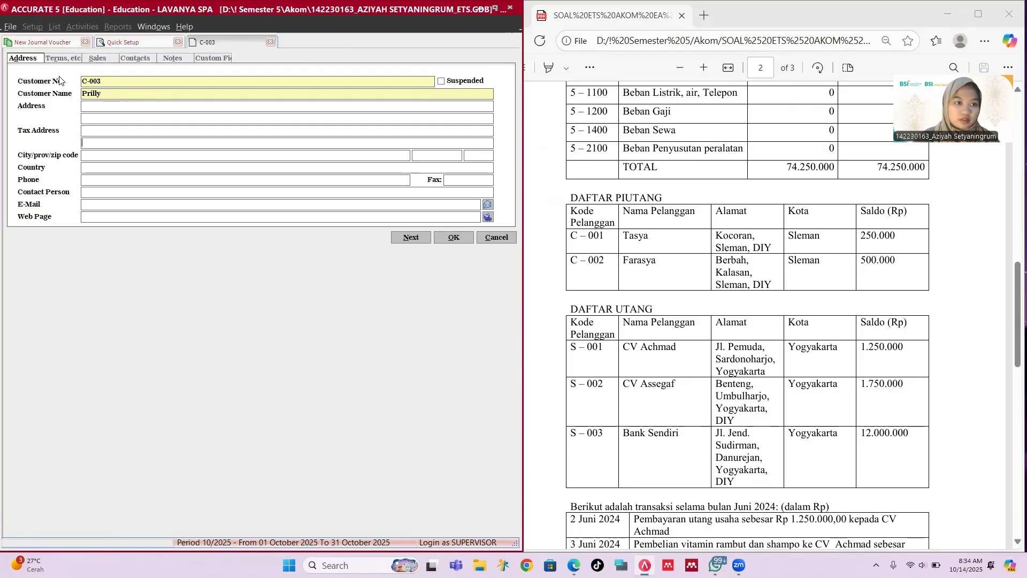
{"action": "left_click", "coordinate": [61, 59]}
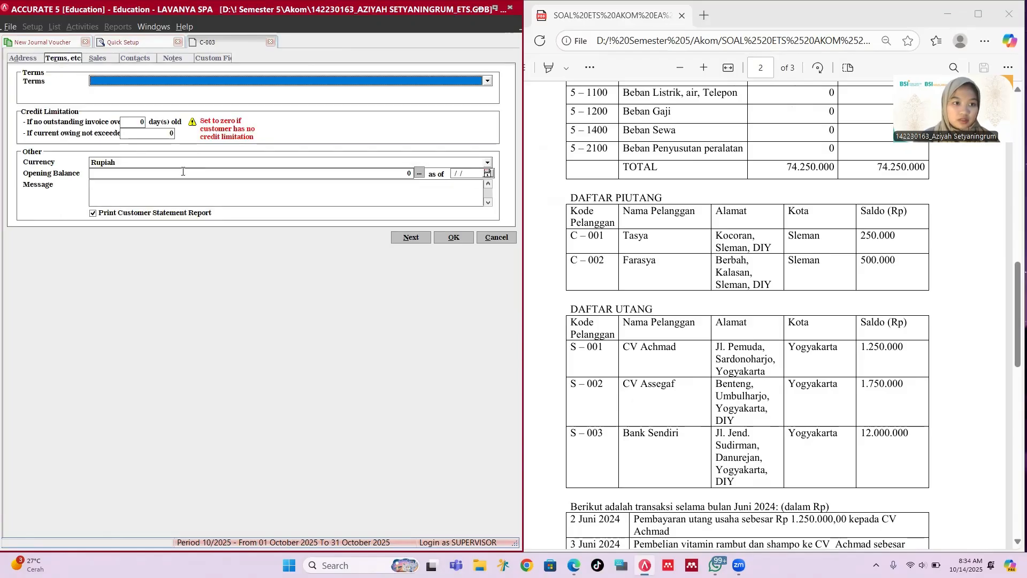
{"action": "left_click", "coordinate": [153, 169]}
{"action": "type", "text": "0"}
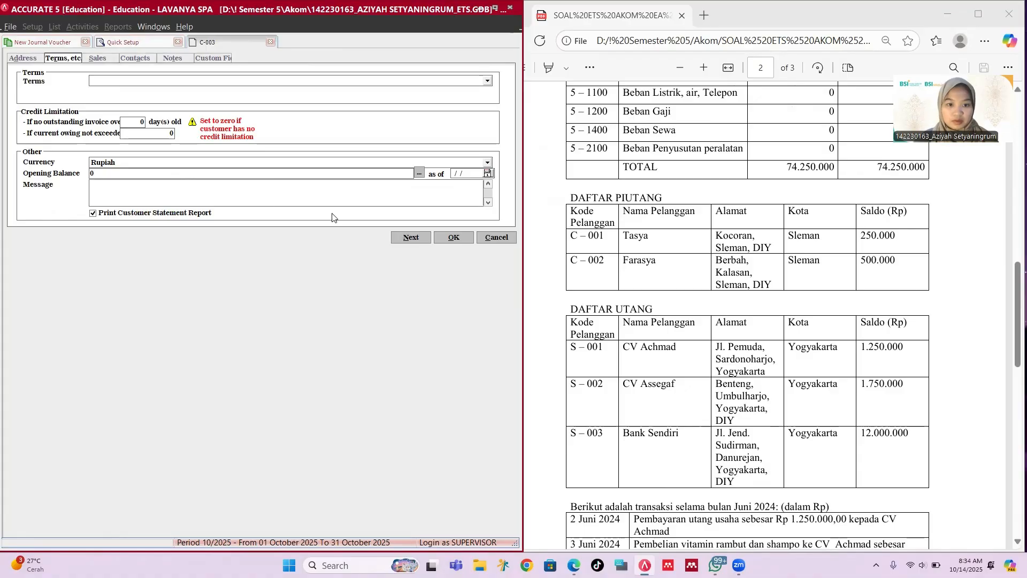
Step: Save the new customer and quit Quick Setup, saving the changes
{"action": "left_click", "coordinate": [453, 238]}
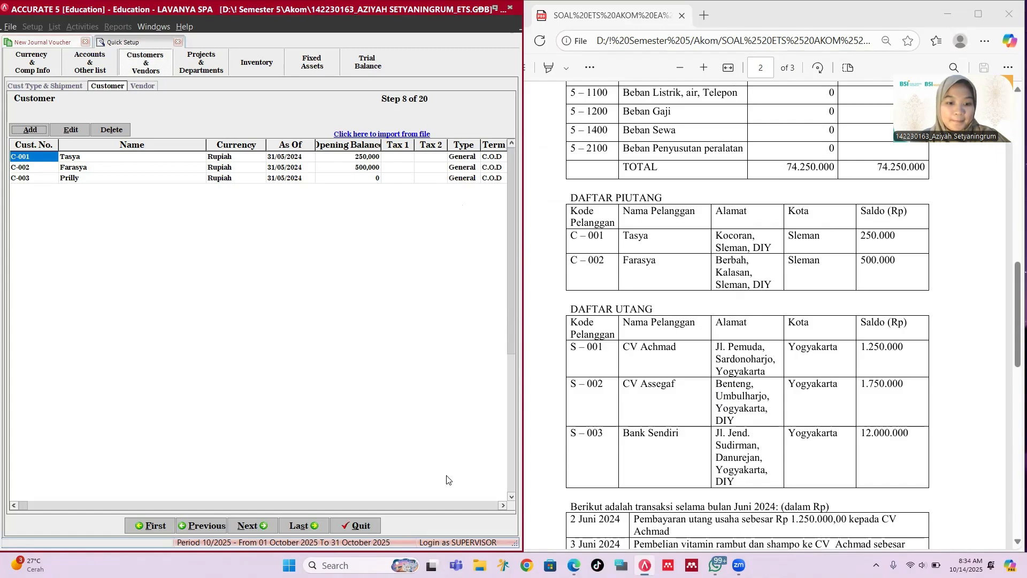
{"action": "left_click", "coordinate": [360, 526]}
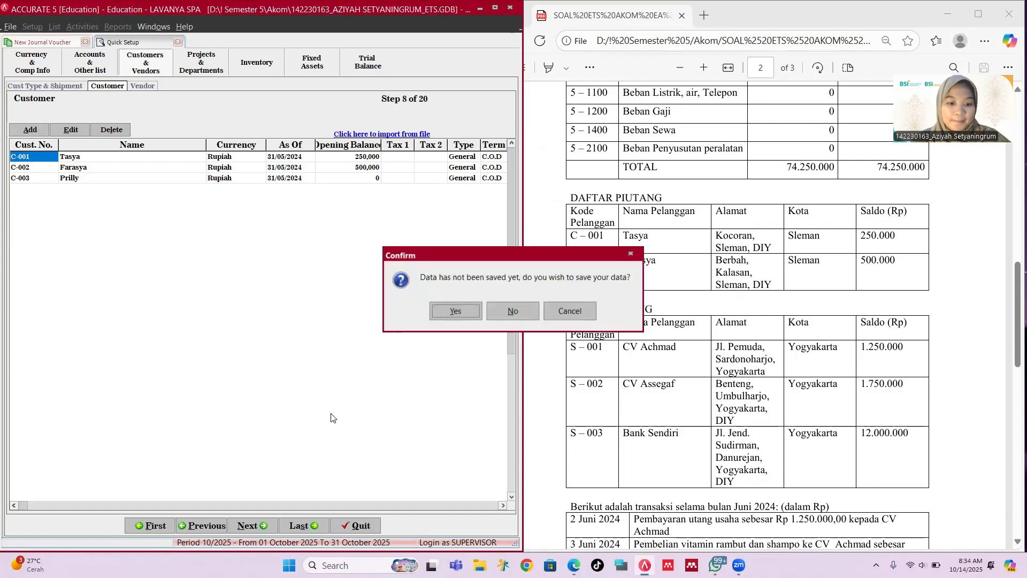
{"action": "left_click", "coordinate": [444, 315]}
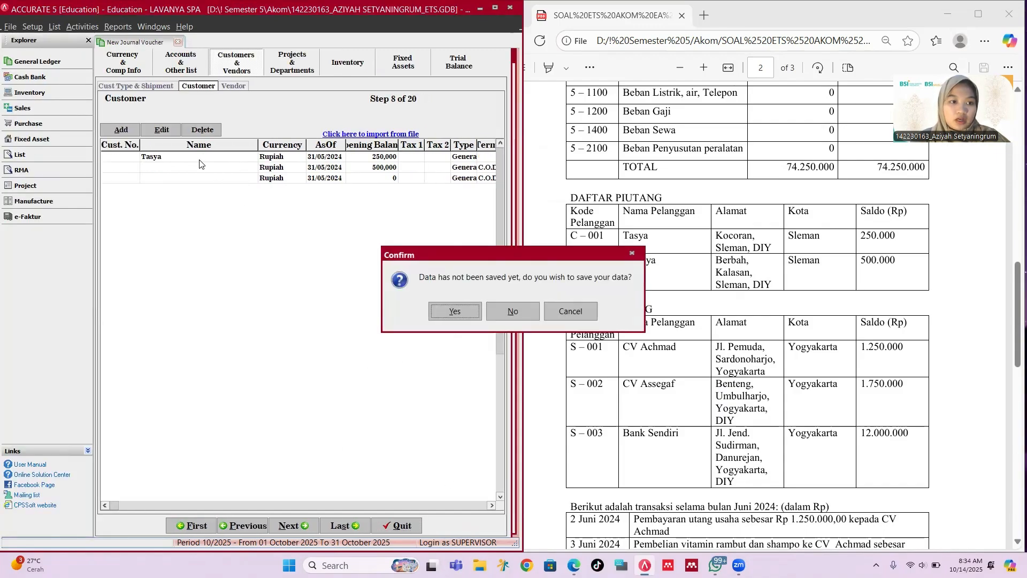
Step: Link the Account Receivable line to the newly added customer in the Subsidiary Ledger
{"action": "left_click", "coordinate": [477, 314]}
{"action": "left_click", "coordinate": [537, 321]}
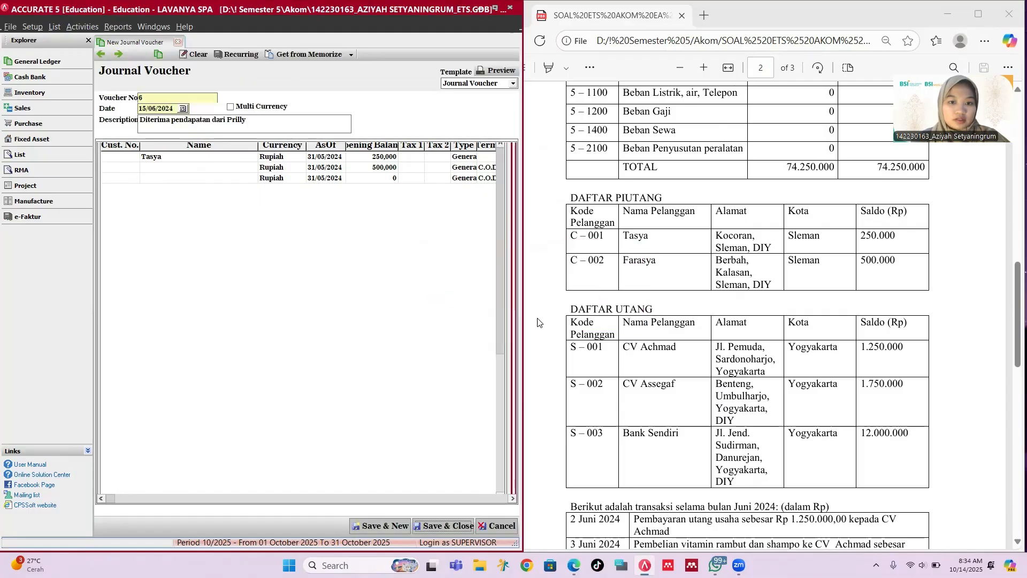
{"action": "left_click", "coordinate": [464, 171]}
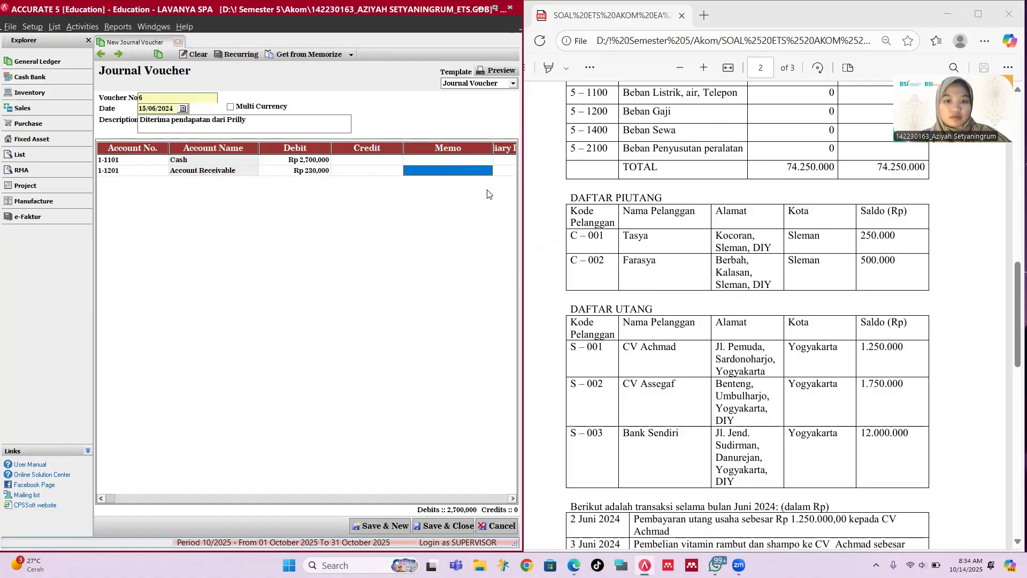
{"action": "left_click", "coordinate": [504, 172]}
{"action": "left_click", "coordinate": [444, 171]}
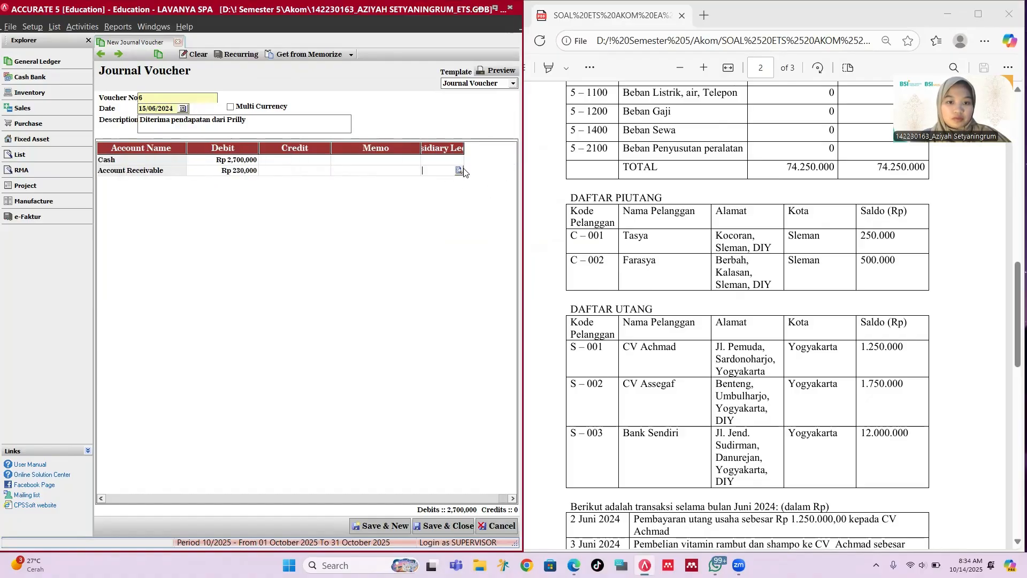
{"action": "left_click", "coordinate": [459, 171]}
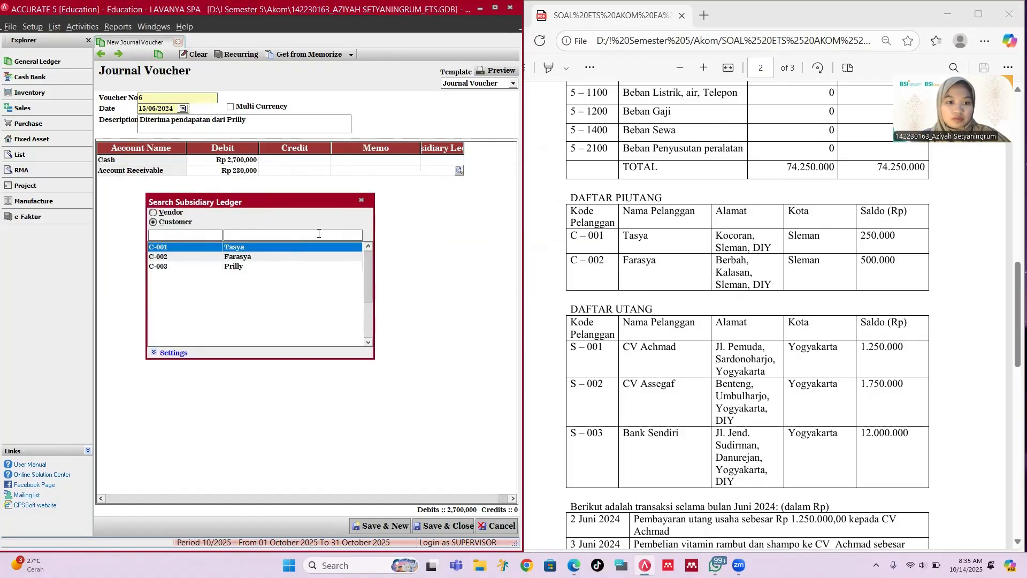
{"action": "left_click", "coordinate": [260, 268]}
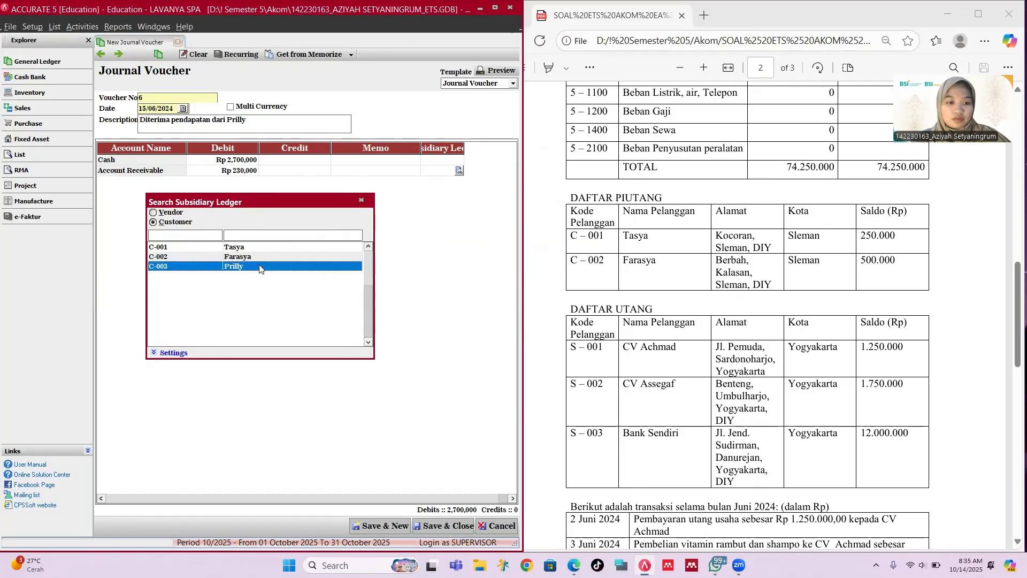
{"action": "double_click", "coordinate": [260, 268]}
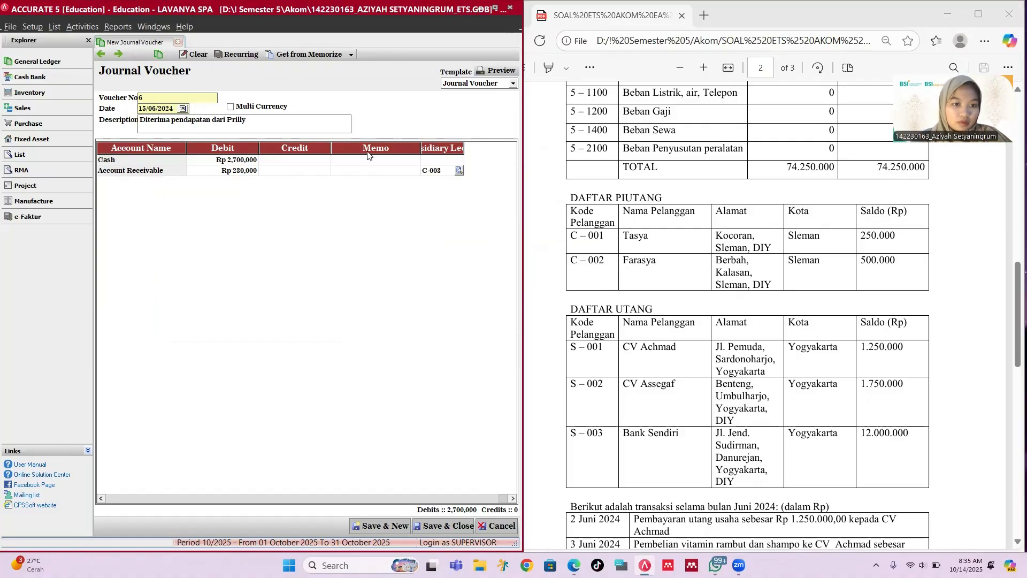
Step: Change the receivable debit to Rp 2,300,000, credit Service Revenue Rp 5,000,000, and save voucher 6
{"action": "left_click", "coordinate": [242, 168]}
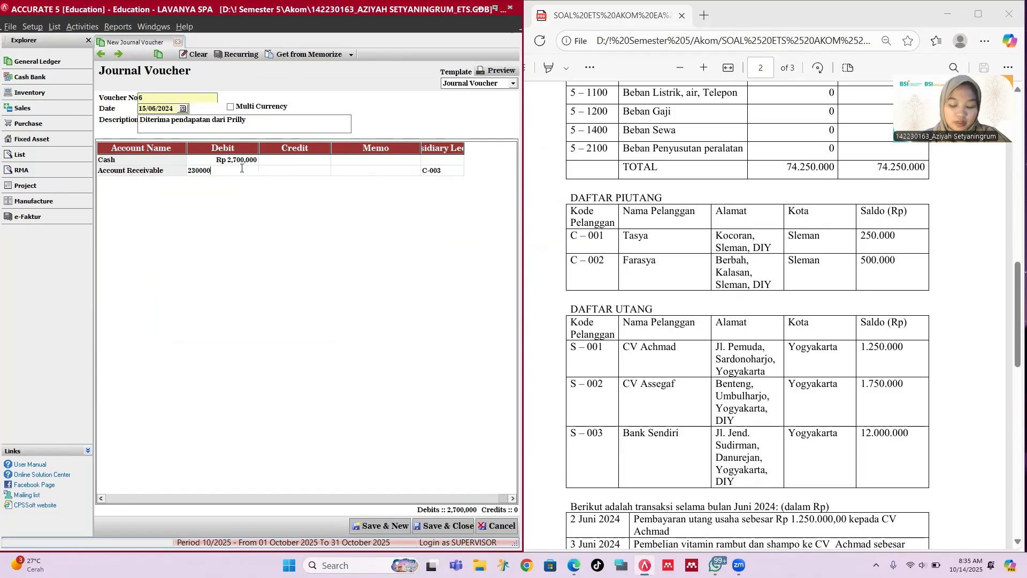
{"action": "type", "text": "0"}
{"action": "key", "text": "Tab"}
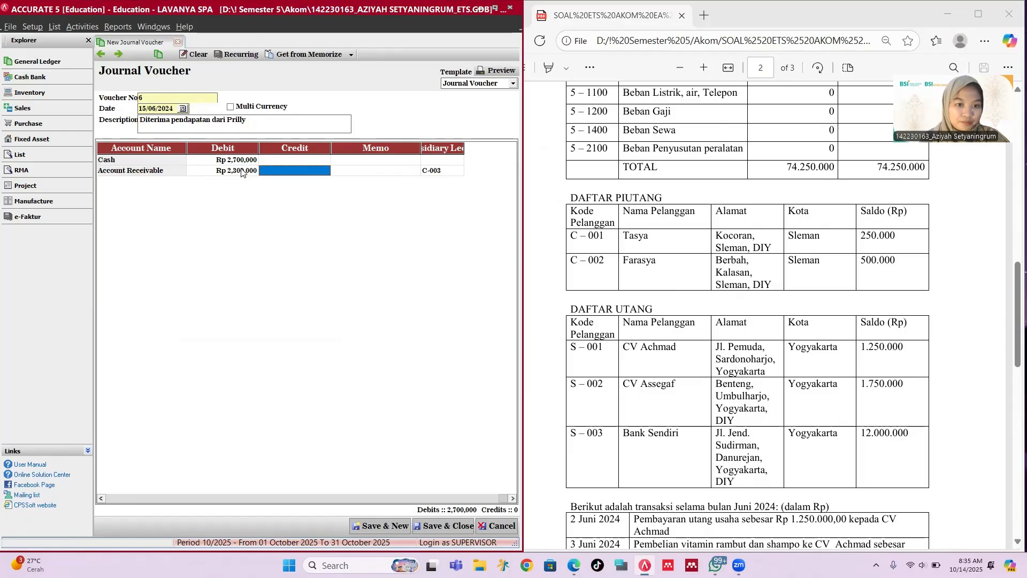
{"action": "key", "text": "Tab"}
{"action": "key", "text": "Tab"}
{"action": "key", "text": "Tab"}
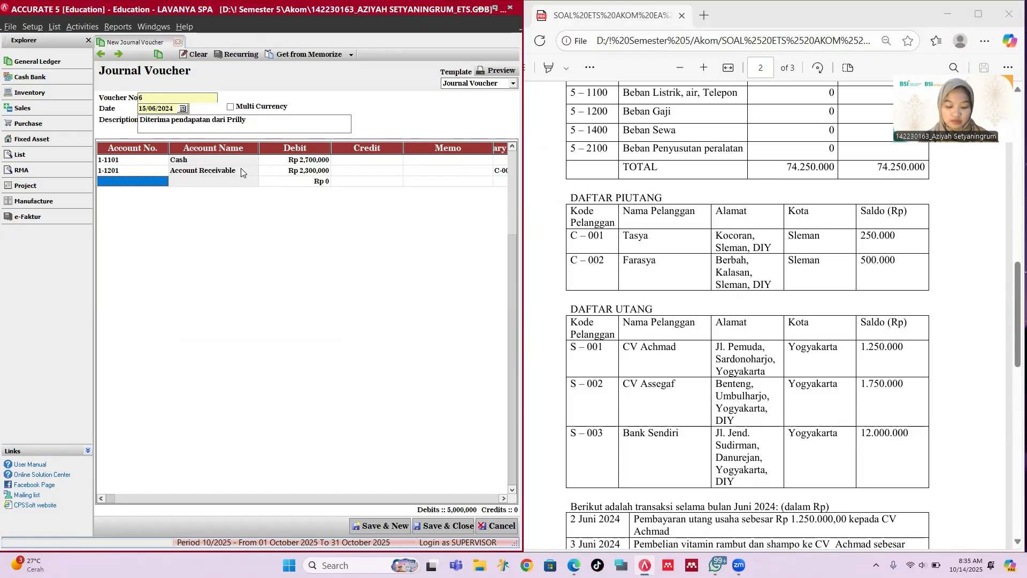
{"action": "type", "text": "se"}
{"action": "key", "text": "Return"}
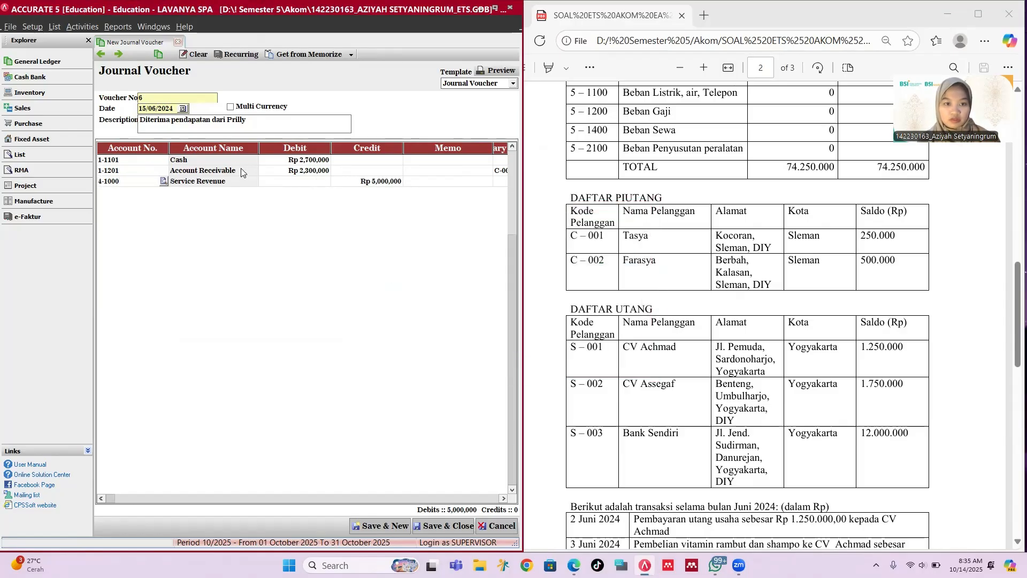
{"action": "left_click", "coordinate": [397, 526]}
Step: Date voucher 7 16/06/2024, describe it 'Pelunasan utang kepada CV Achmad', and bring up the GL account list
{"action": "scroll", "coordinate": [596, 394], "scroll_direction": "down", "scroll_amount": 6}
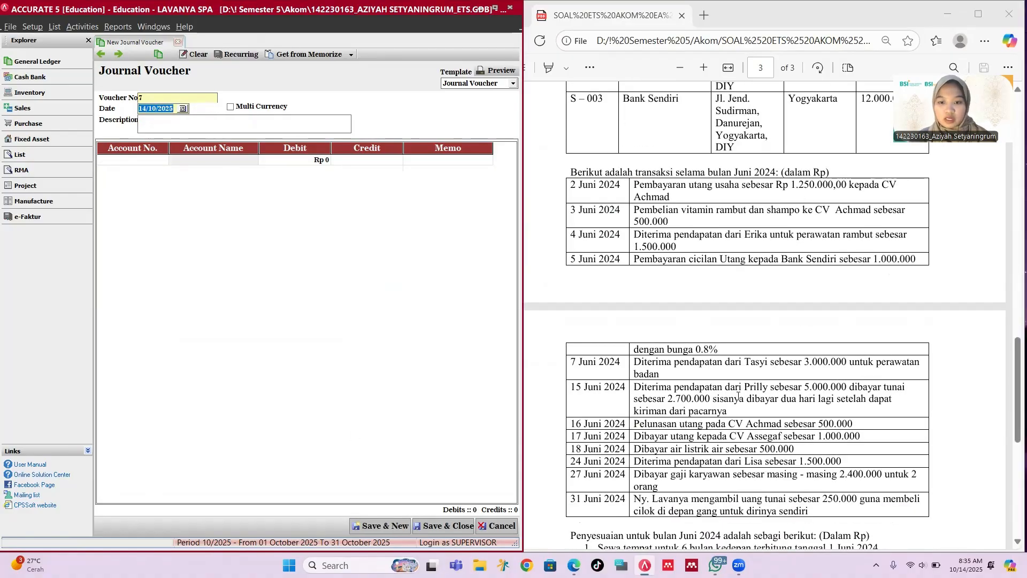
{"action": "scroll", "coordinate": [596, 393], "scroll_direction": "down", "scroll_amount": 1}
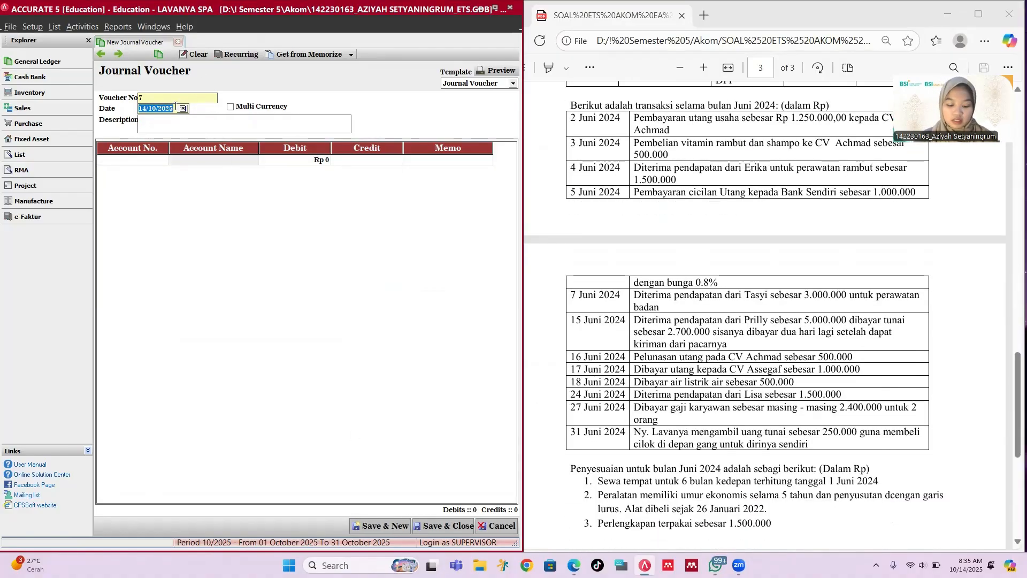
{"action": "type", "text": "16/06/2"}
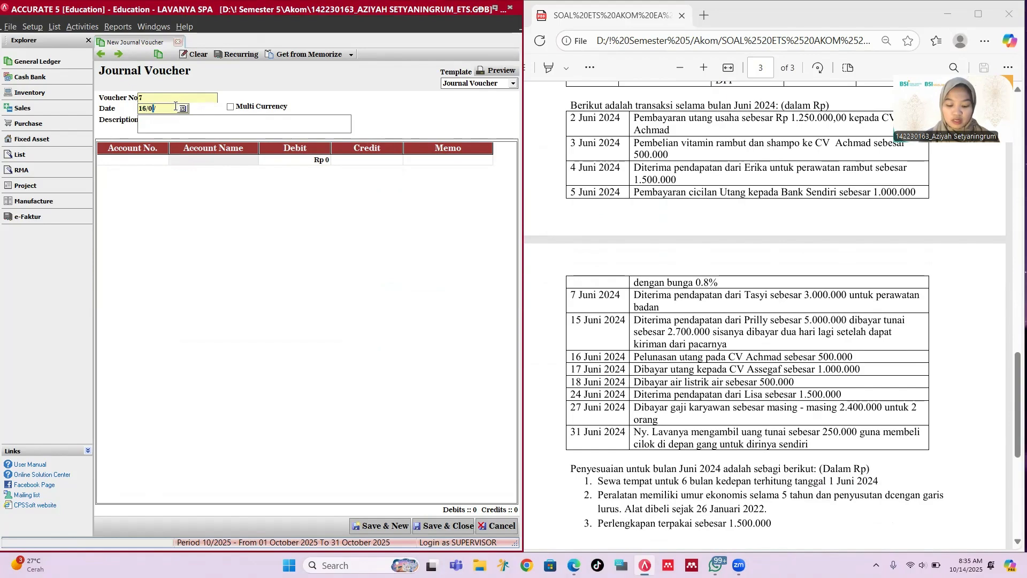
{"action": "type", "text": "024"}
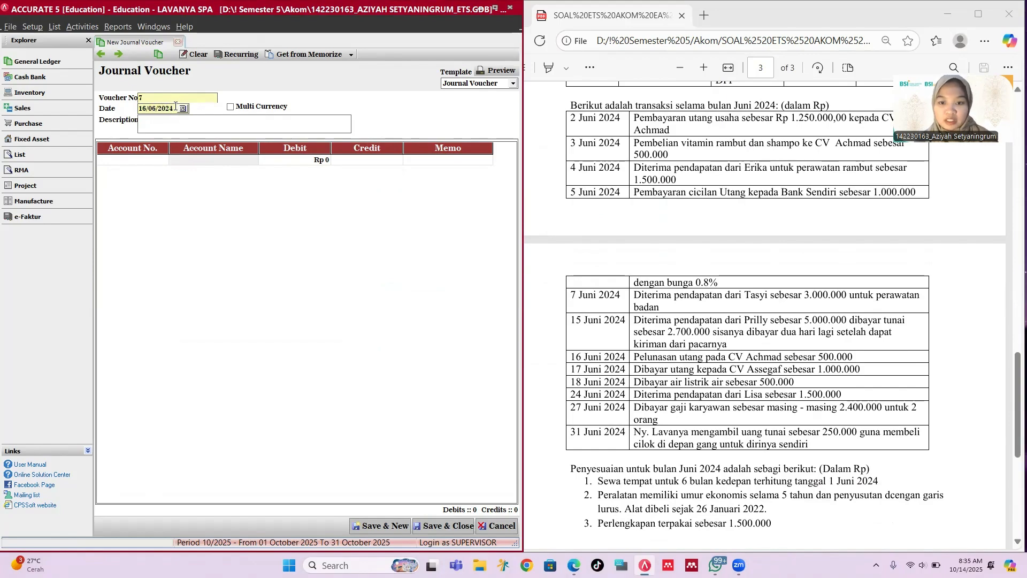
{"action": "key", "text": "Tab"}
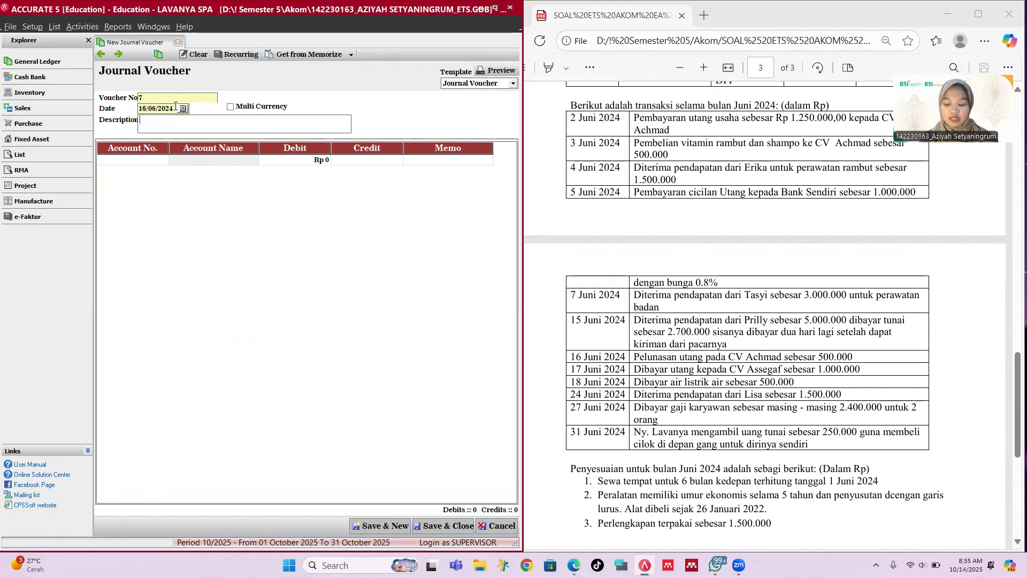
{"action": "type", "text": "Pelunas"}
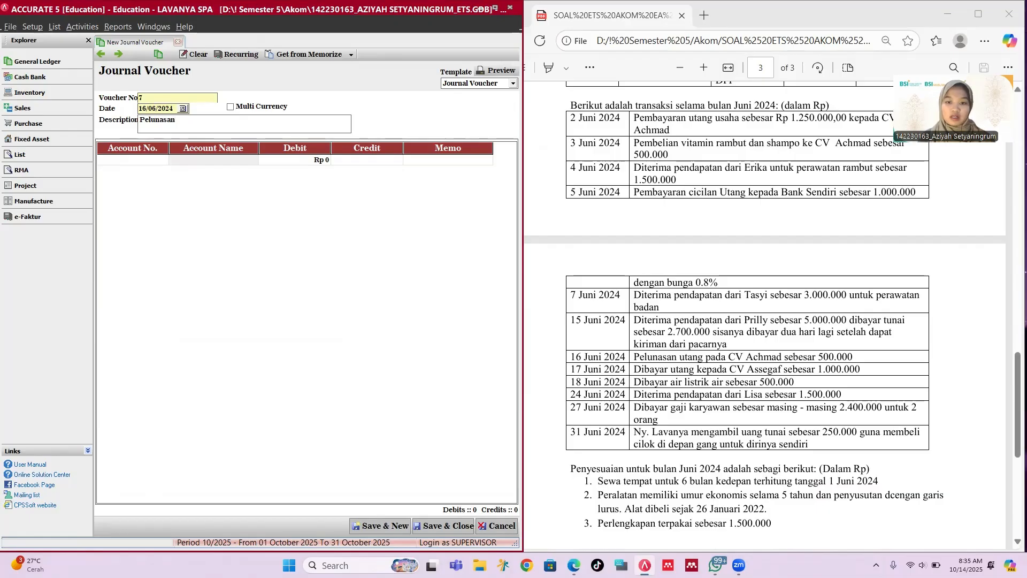
{"action": "type", "text": "an utan"}
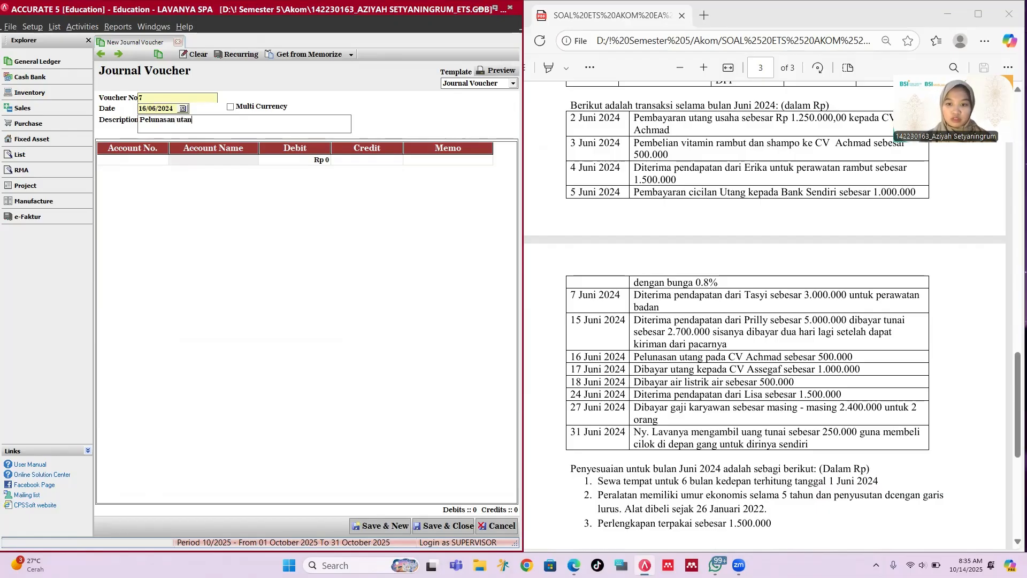
{"action": "type", "text": "g kepa"}
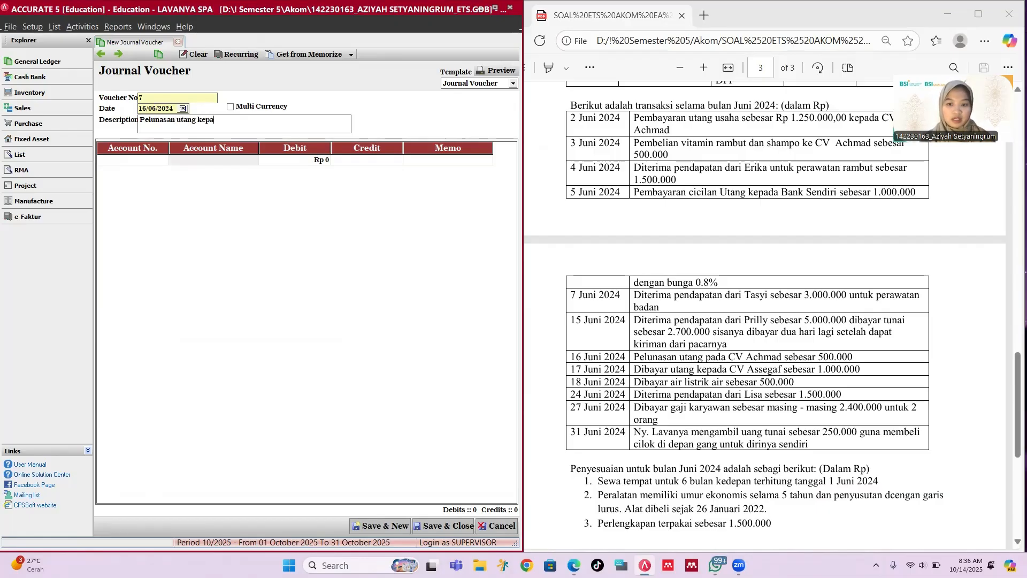
{"action": "type", "text": "da CV Achmad"}
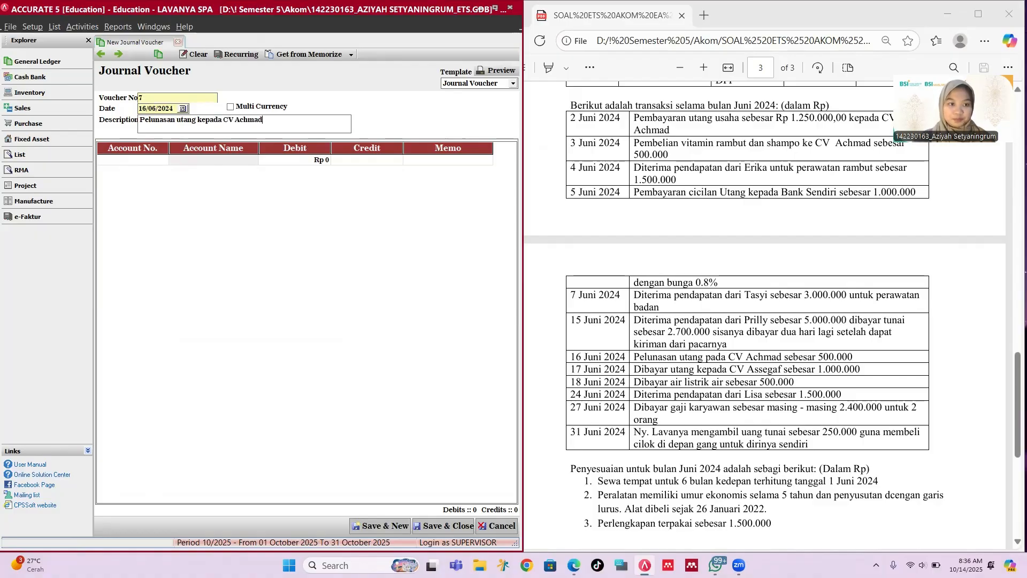
{"action": "left_click", "coordinate": [156, 165]}
{"action": "left_click", "coordinate": [161, 165]}
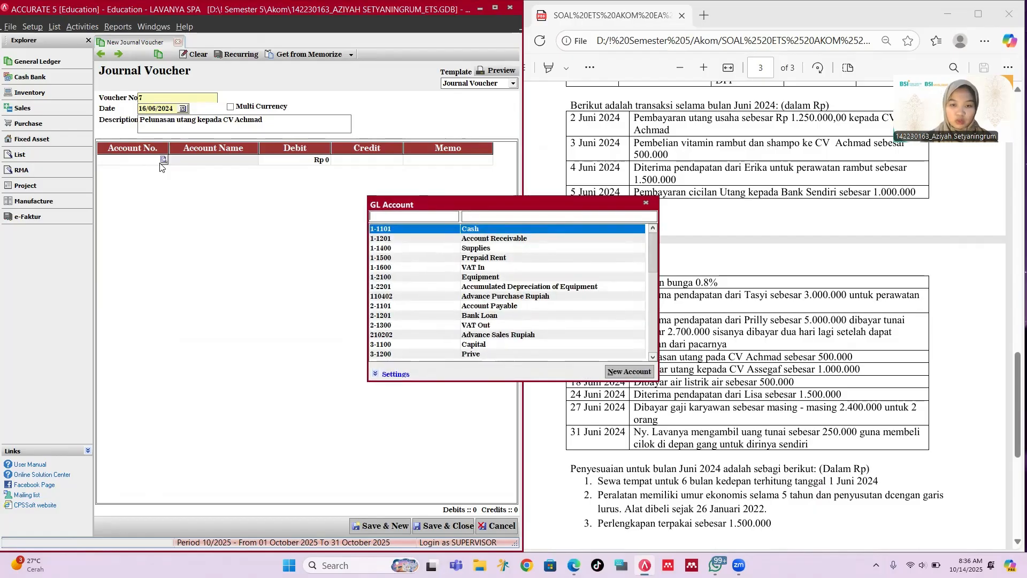
Step: Put 2-1101 Account Payable on the first line with a Rp 500,000 debit
{"action": "type", "text": "p"}
{"action": "key", "text": "BackSpace"}
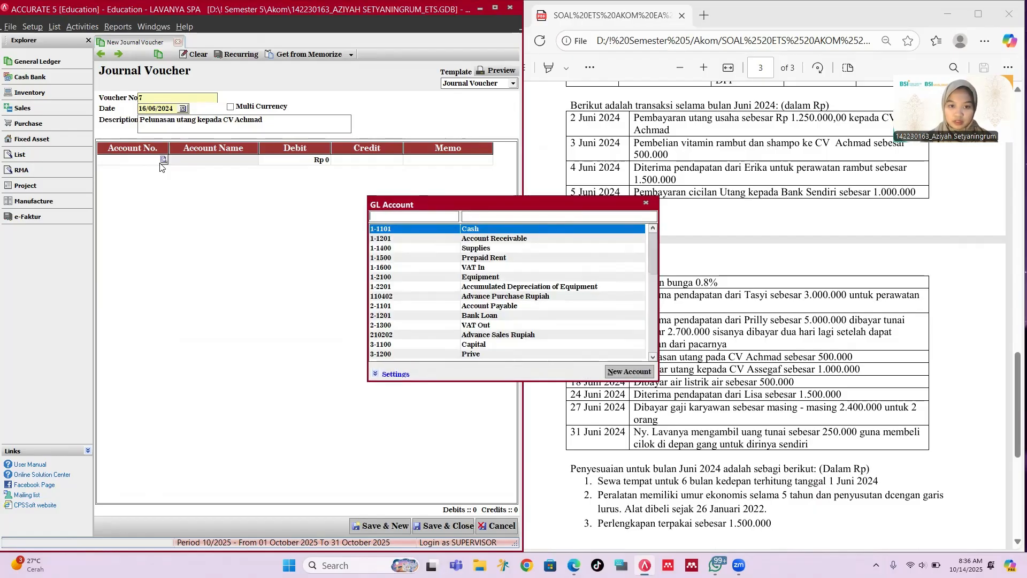
{"action": "type", "text": "pay"}
{"action": "key", "text": "BackSpace"}
{"action": "key", "text": "BackSpace"}
{"action": "key", "text": "BackSpace"}
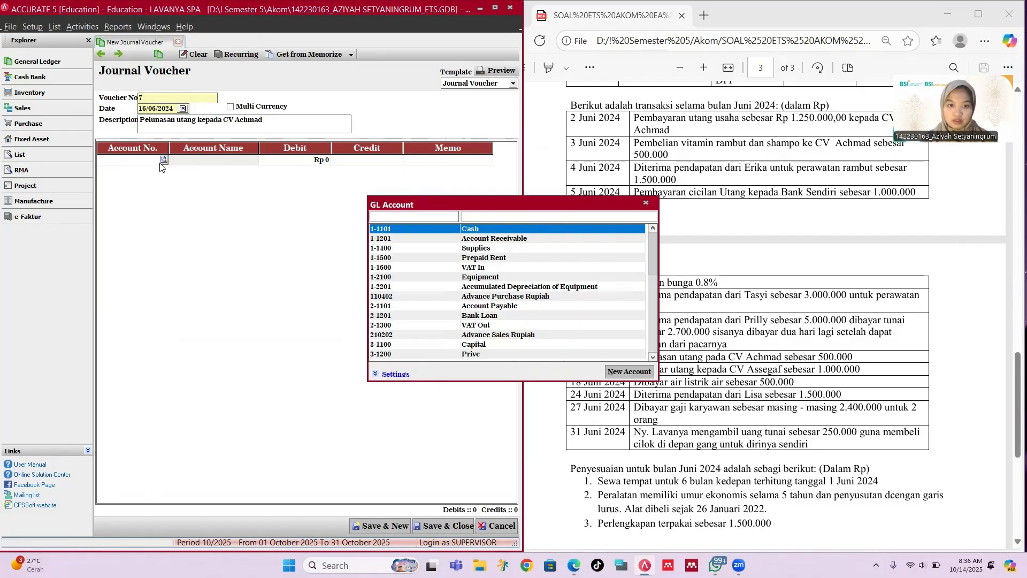
{"action": "key", "text": "Down"}
{"action": "key", "text": "Down"}
{"action": "key", "text": "Down"}
{"action": "key", "text": "Down"}
{"action": "key", "text": "Down"}
{"action": "key", "text": "Down"}
{"action": "key", "text": "Down"}
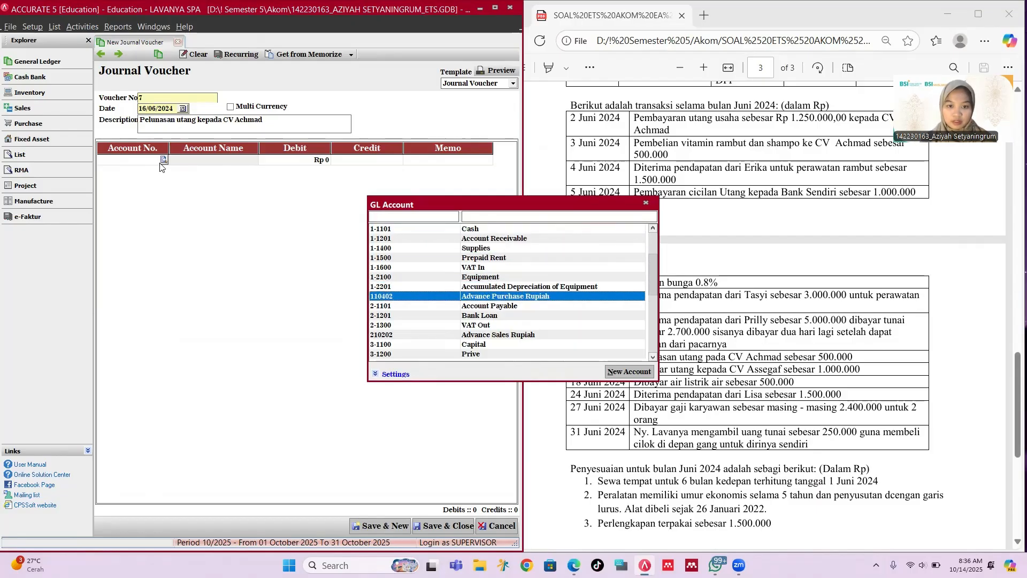
{"action": "key", "text": "Down"}
{"action": "key", "text": "Down"}
{"action": "key", "text": "Down"}
{"action": "key", "text": "Down"}
{"action": "key", "text": "Down"}
{"action": "key", "text": "Down"}
{"action": "key", "text": "Down"}
{"action": "key", "text": "Down"}
{"action": "key", "text": "Down"}
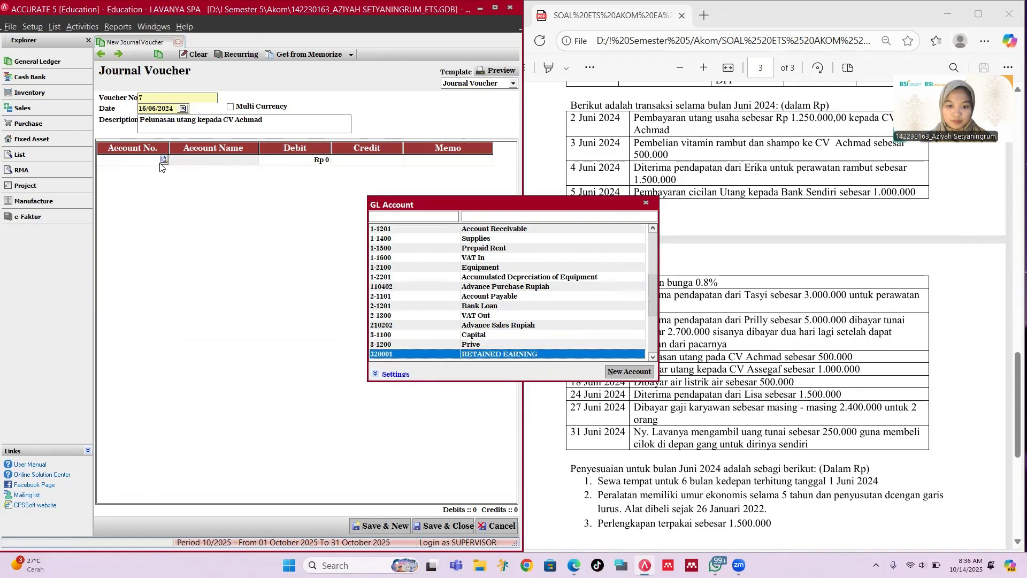
{"action": "key", "text": "Down"}
{"action": "key", "text": "Down"}
{"action": "key", "text": "Down"}
{"action": "key", "text": "Down"}
{"action": "key", "text": "Down"}
{"action": "key", "text": "Down"}
{"action": "key", "text": "Down"}
{"action": "key", "text": "Down"}
{"action": "key", "text": "Down"}
{"action": "key", "text": "Down"}
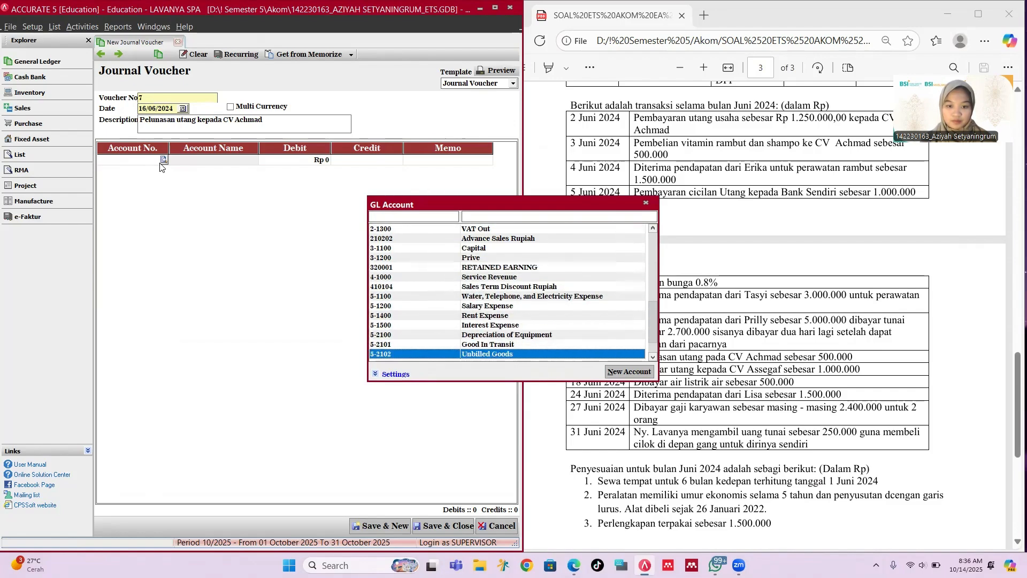
{"action": "key", "text": "Up"}
{"action": "key", "text": "Up"}
{"action": "key", "text": "Up"}
{"action": "key", "text": "Up"}
{"action": "key", "text": "Up"}
{"action": "key", "text": "Up"}
{"action": "key", "text": "Up"}
{"action": "key", "text": "Up"}
{"action": "key", "text": "Up"}
{"action": "key", "text": "Up"}
{"action": "key", "text": "Up"}
{"action": "key", "text": "Up"}
{"action": "key", "text": "Up"}
{"action": "key", "text": "Up"}
{"action": "key", "text": "Up"}
{"action": "key", "text": "Up"}
{"action": "key", "text": "Up"}
{"action": "key", "text": "Up"}
{"action": "key", "text": "Up"}
{"action": "key", "text": "Up"}
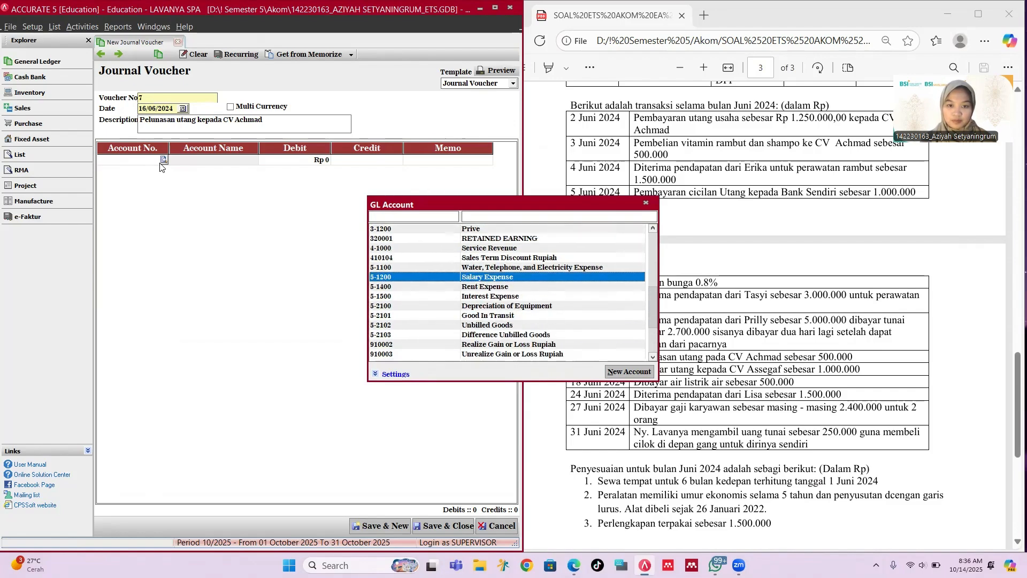
{"action": "key", "text": "Down"}
{"action": "key", "text": "Down"}
{"action": "key", "text": "Down"}
{"action": "key", "text": "Down"}
{"action": "key", "text": "Down"}
{"action": "key", "text": "Down"}
{"action": "key", "text": "Down"}
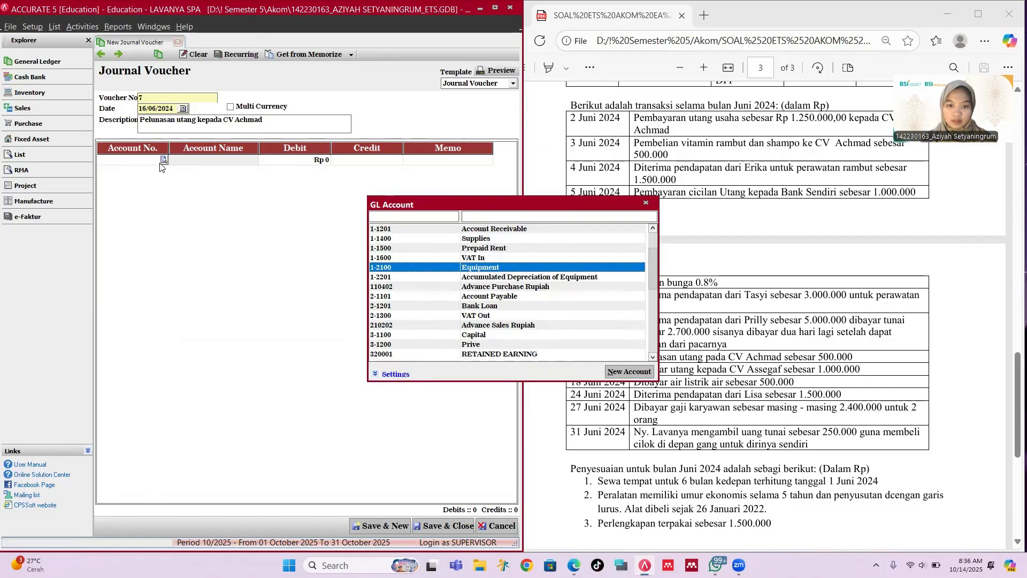
{"action": "key", "text": "Return"}
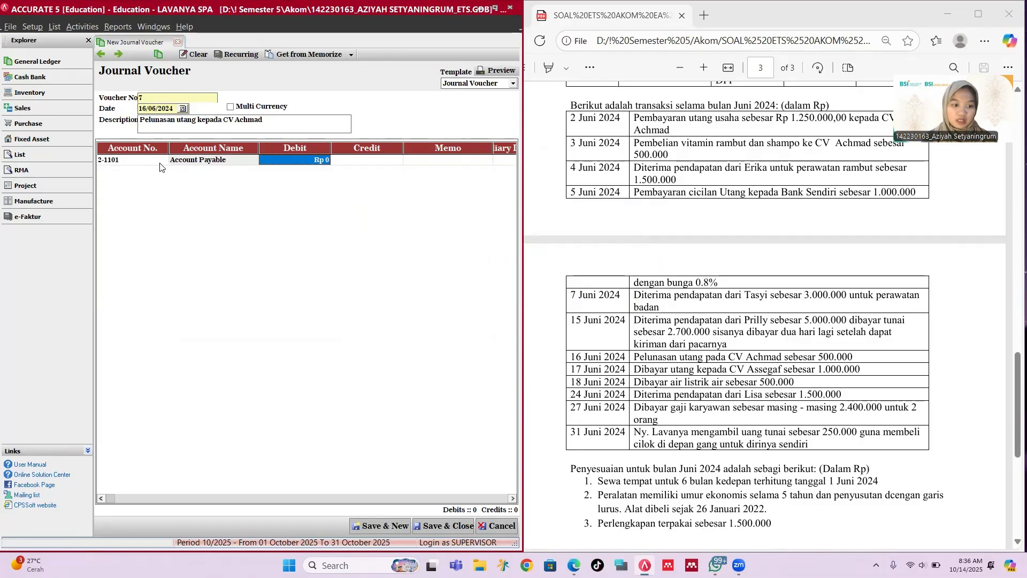
{"action": "type", "text": "50"}
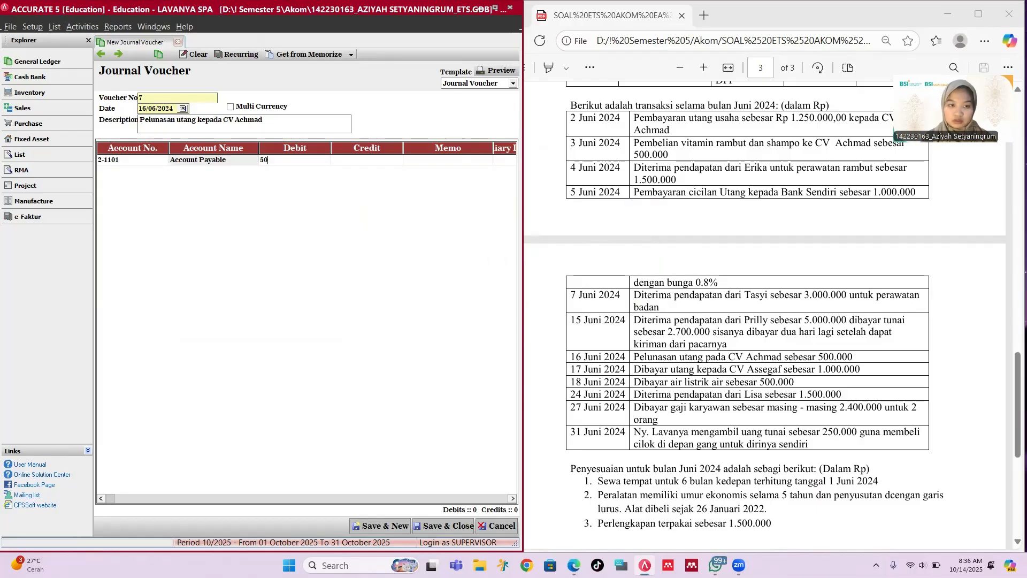
{"action": "type", "text": "0,000"}
{"action": "key", "text": "Tab"}
{"action": "key", "text": "Tab"}
{"action": "key", "text": "Tab"}
{"action": "key", "text": "Tab"}
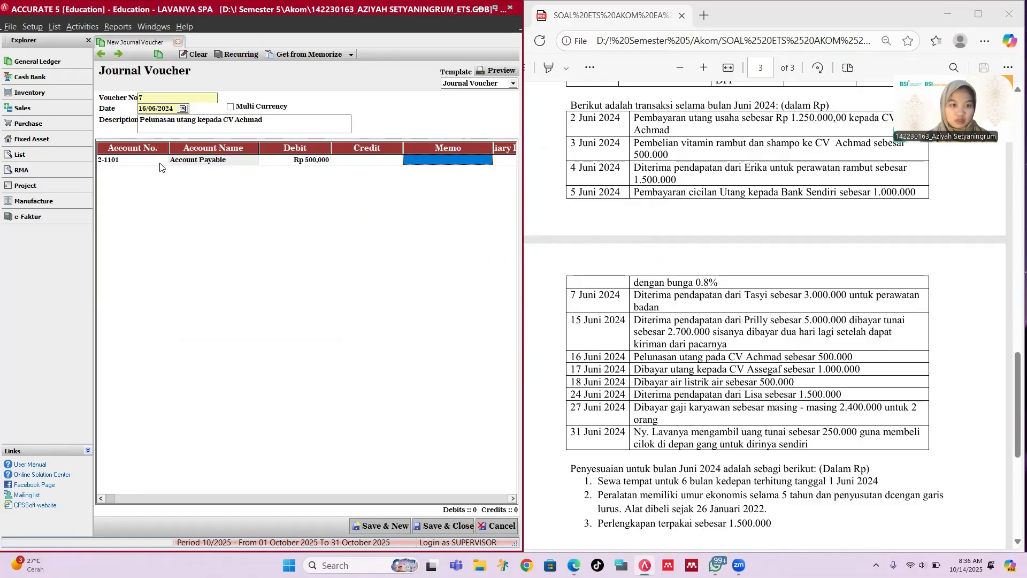
{"action": "key", "text": "Return"}
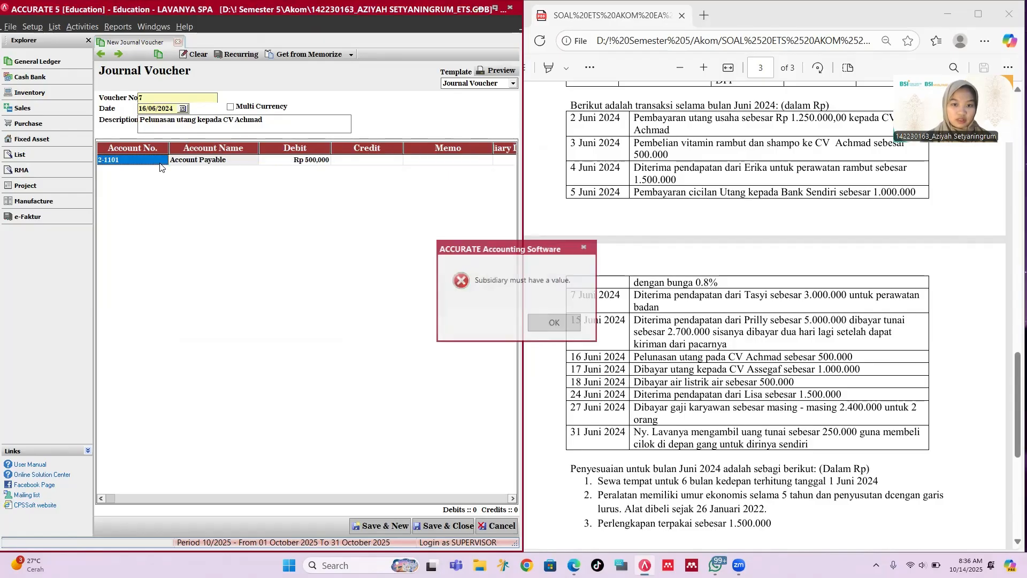
Step: Link the payable line to vendor CV Achmad (S-001) in the subsidiary ledger
{"action": "left_click", "coordinate": [507, 159]}
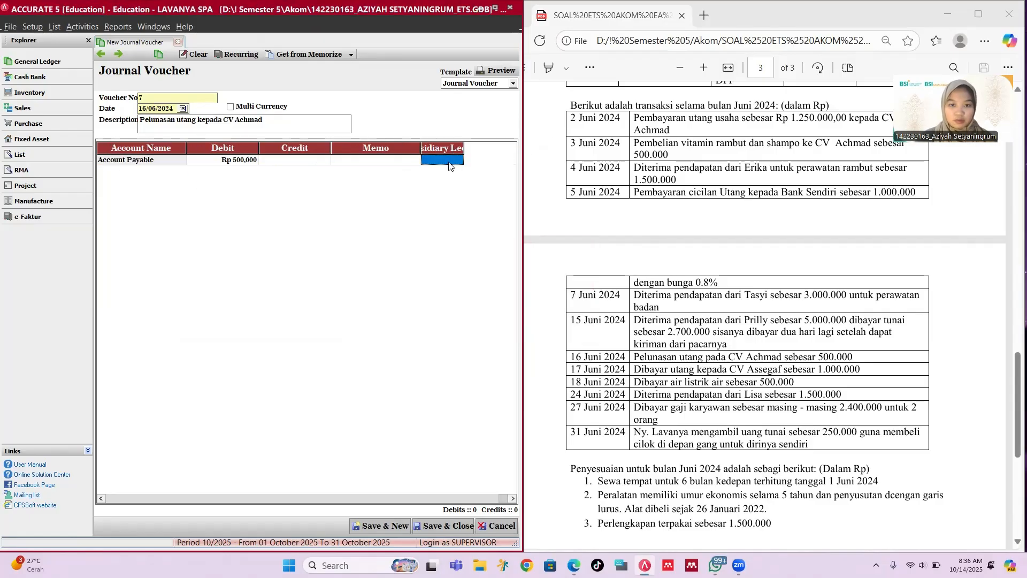
{"action": "left_click", "coordinate": [459, 161]}
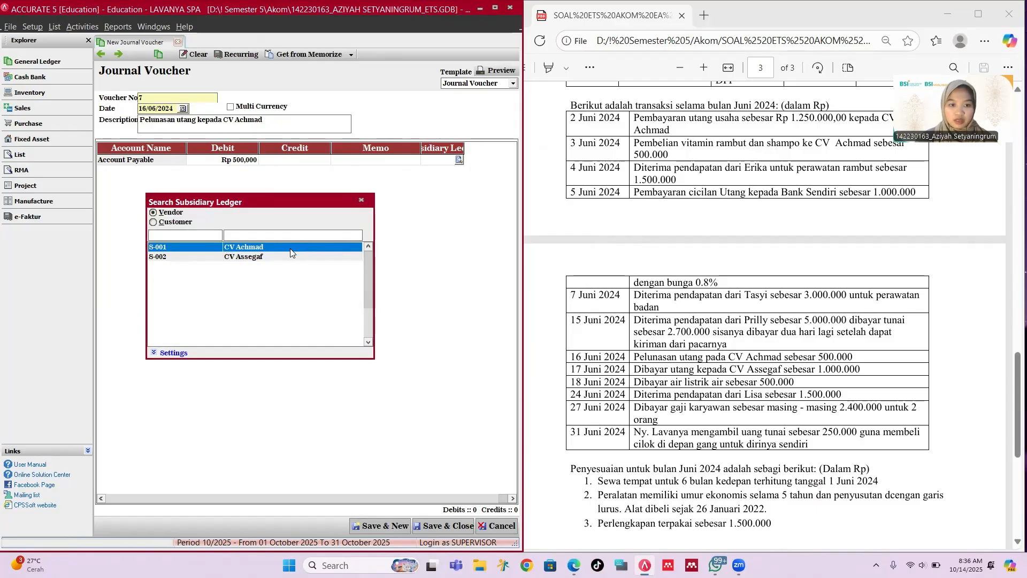
{"action": "double_click", "coordinate": [290, 251]}
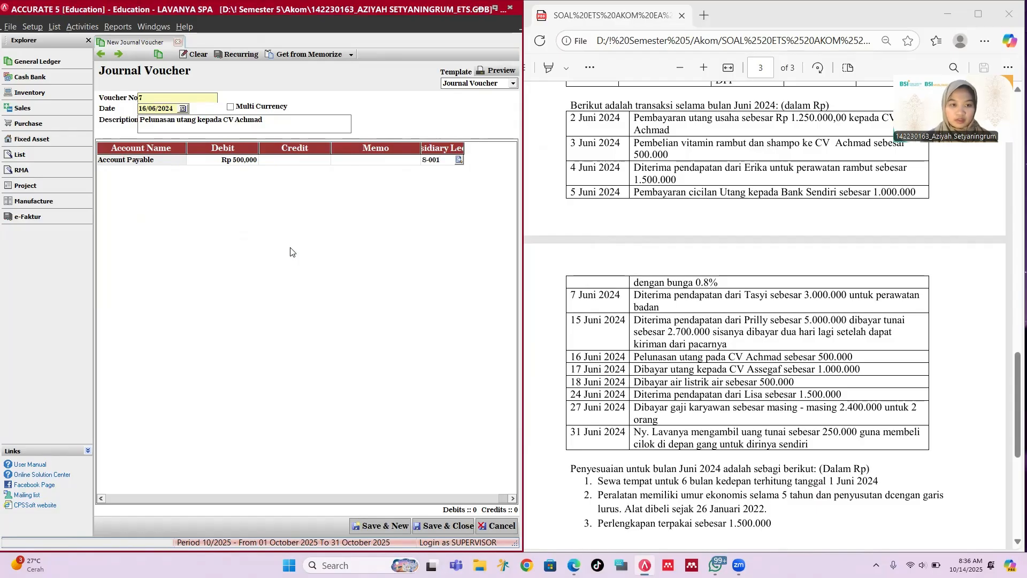
{"action": "key", "text": "Return"}
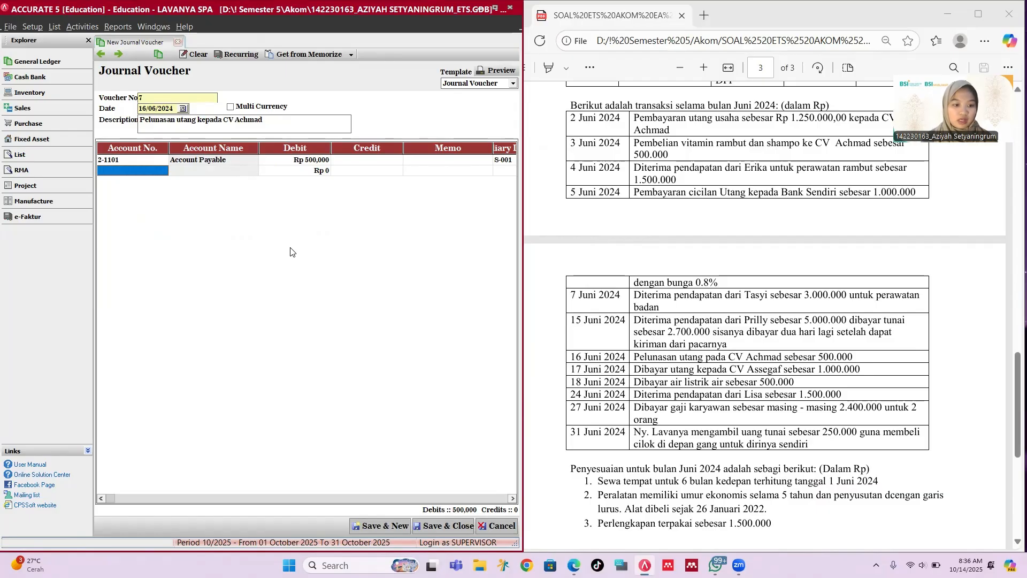
Step: Add 1-1101 Cash as the Rp 500,000 credit line and save voucher 7
{"action": "type", "text": "k"}
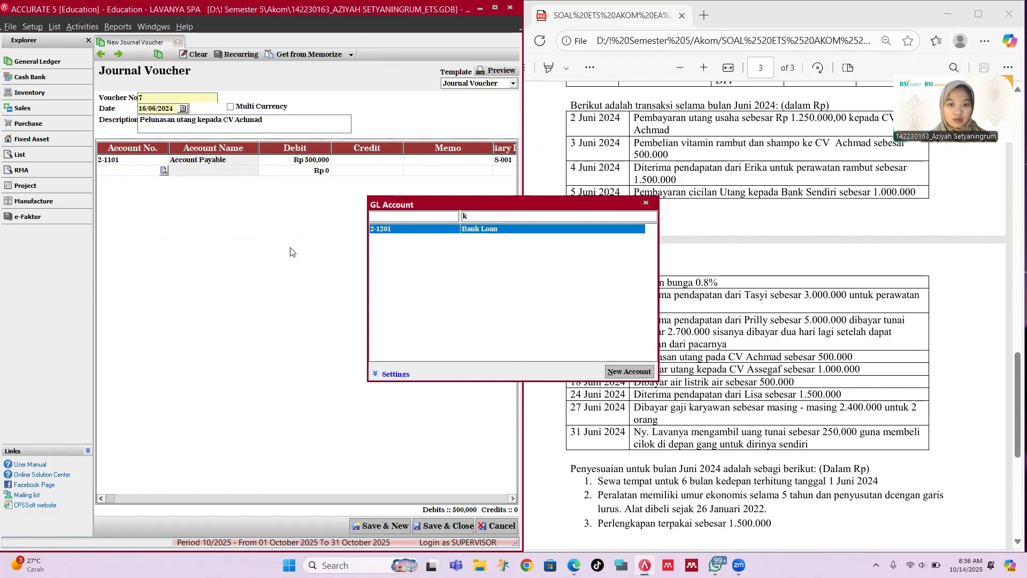
{"action": "key", "text": "BackSpace"}
{"action": "type", "text": "c"}
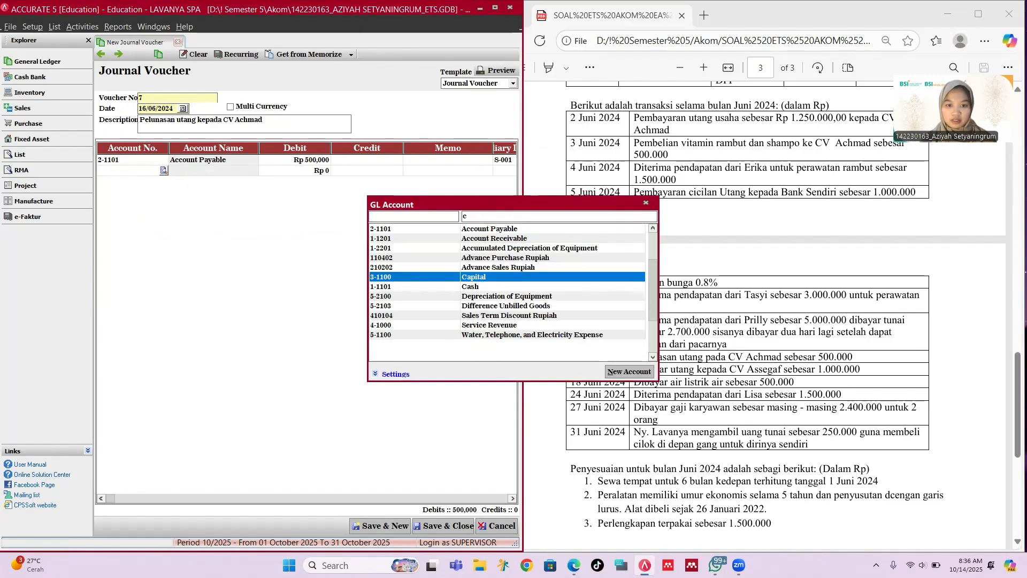
{"action": "key", "text": "Down"}
{"action": "key", "text": "Return"}
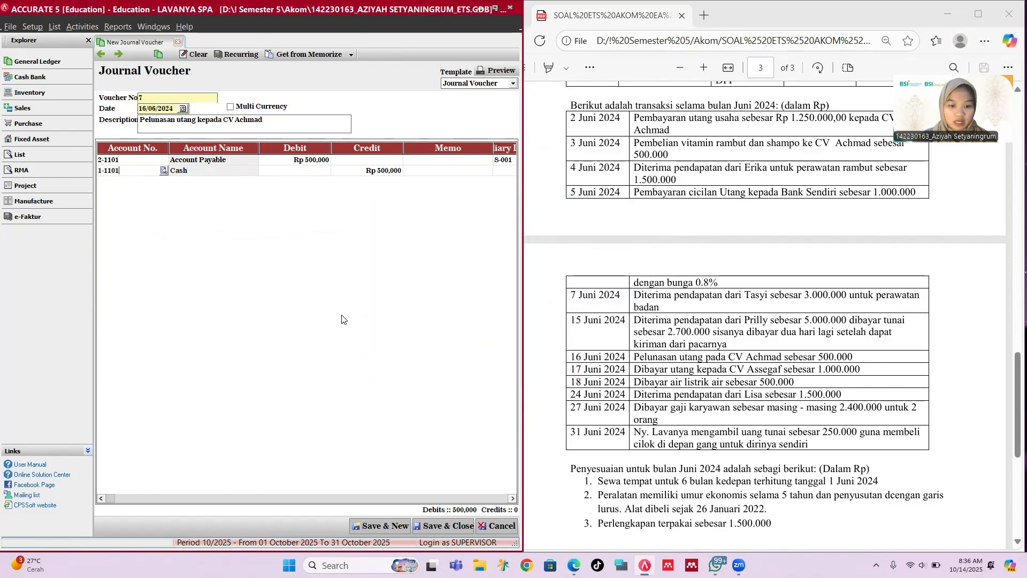
{"action": "left_click", "coordinate": [404, 525]}
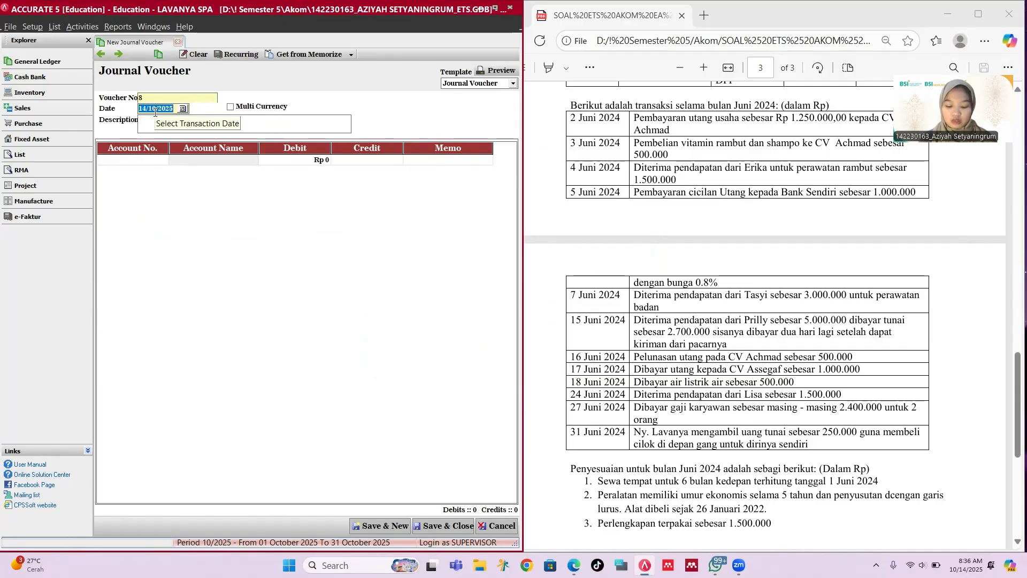
Step: Date voucher 8 17/06/2024 with description 'dibayar utang kepada CV Assegaf'
{"action": "type", "text": "17/06"}
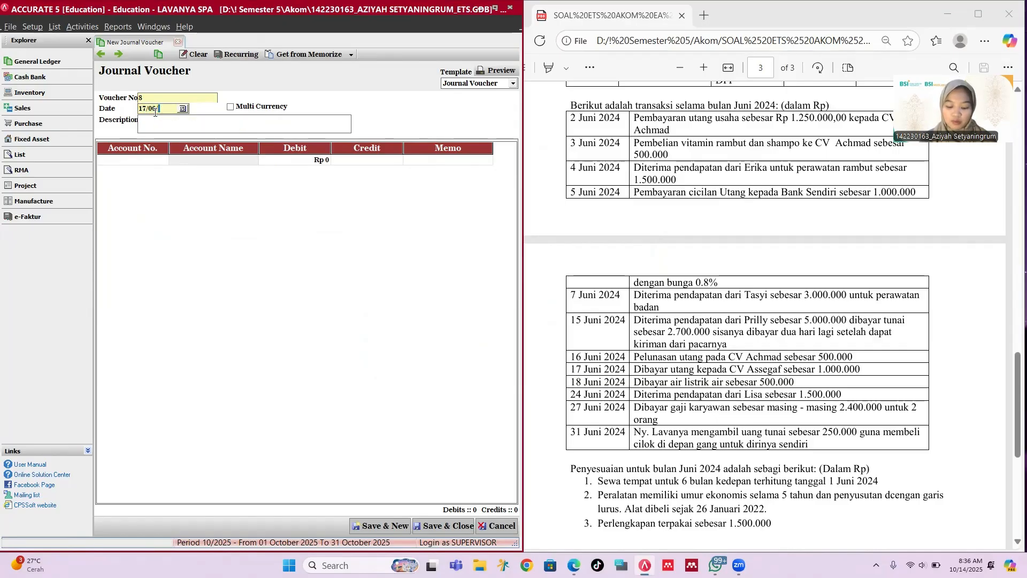
{"action": "type", "text": "/2024"}
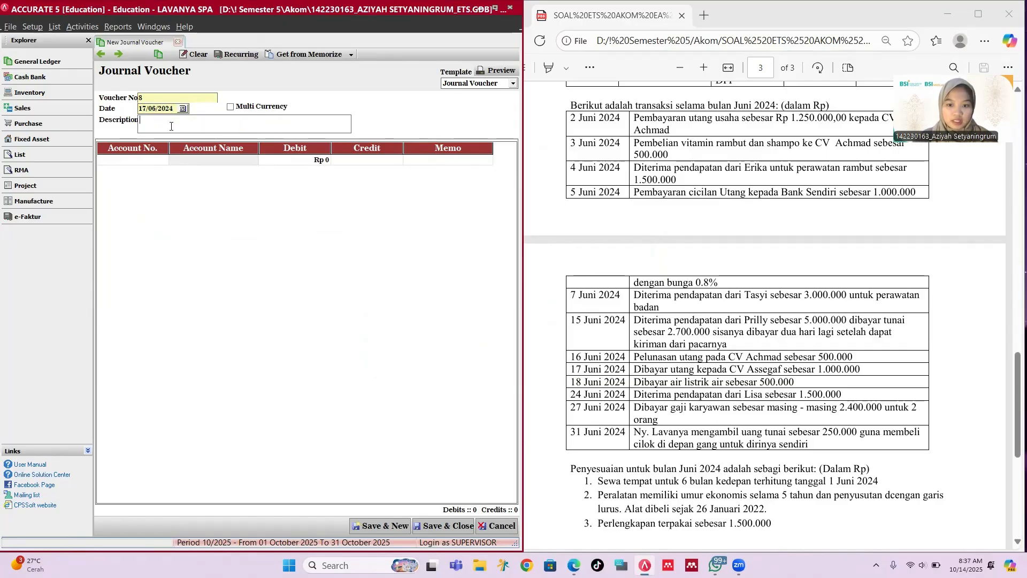
{"action": "type", "text": "Dib"}
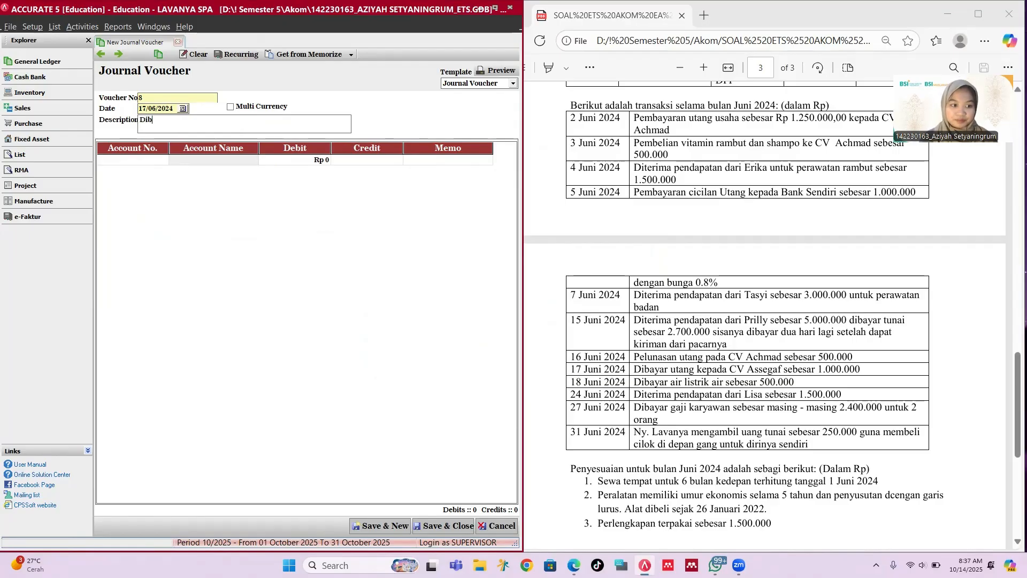
{"action": "key", "text": "BackSpace"}
{"action": "key", "text": "BackSpace"}
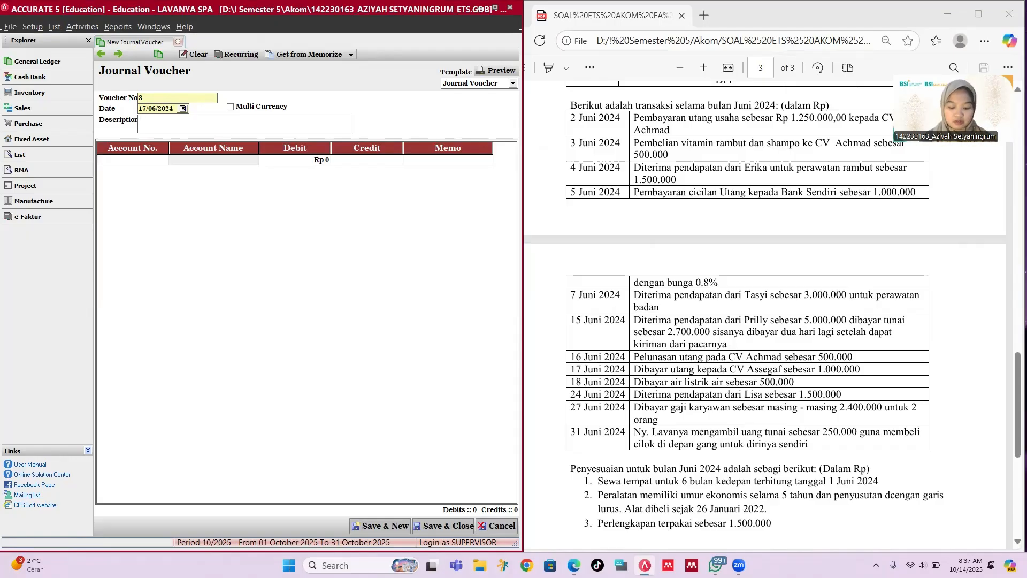
{"action": "type", "text": "dibayar utang kepad"}
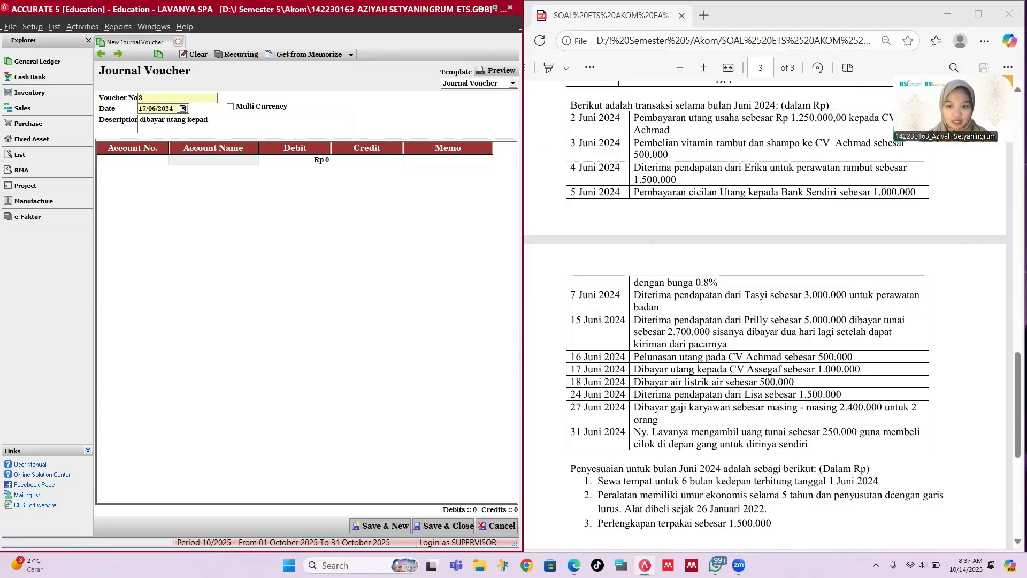
{"action": "type", "text": "a CV"}
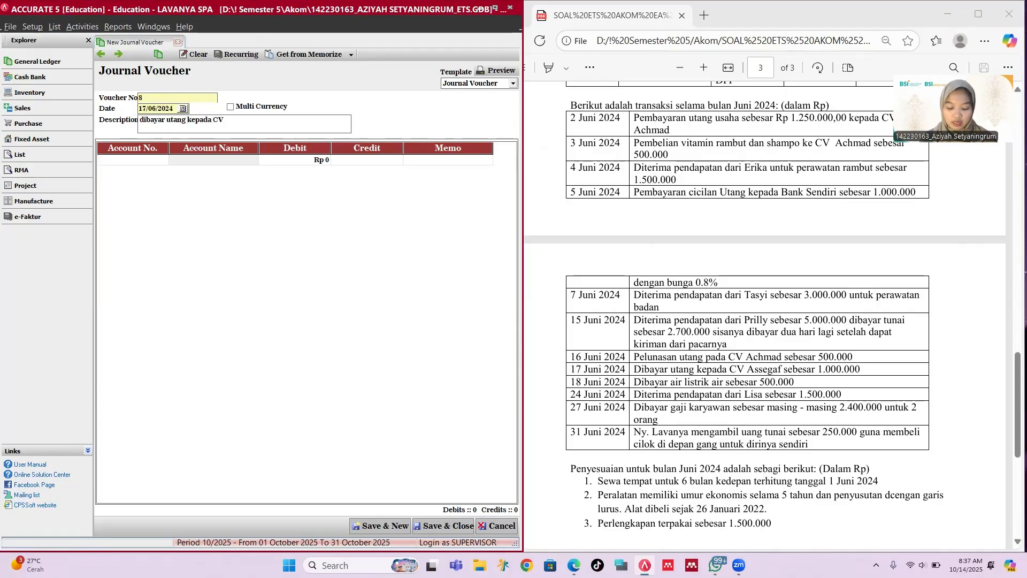
{"action": "type", "text": " Assegaf"}
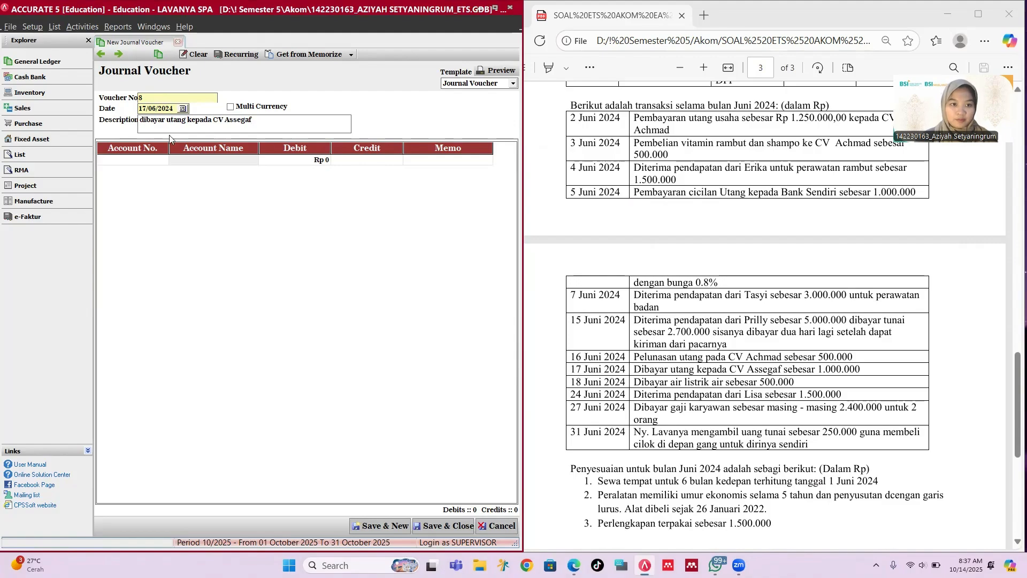
Step: Debit Account Payable Rp 1,000,000 and link it to vendor CV Assegaf (S-002)
{"action": "left_click", "coordinate": [164, 159]}
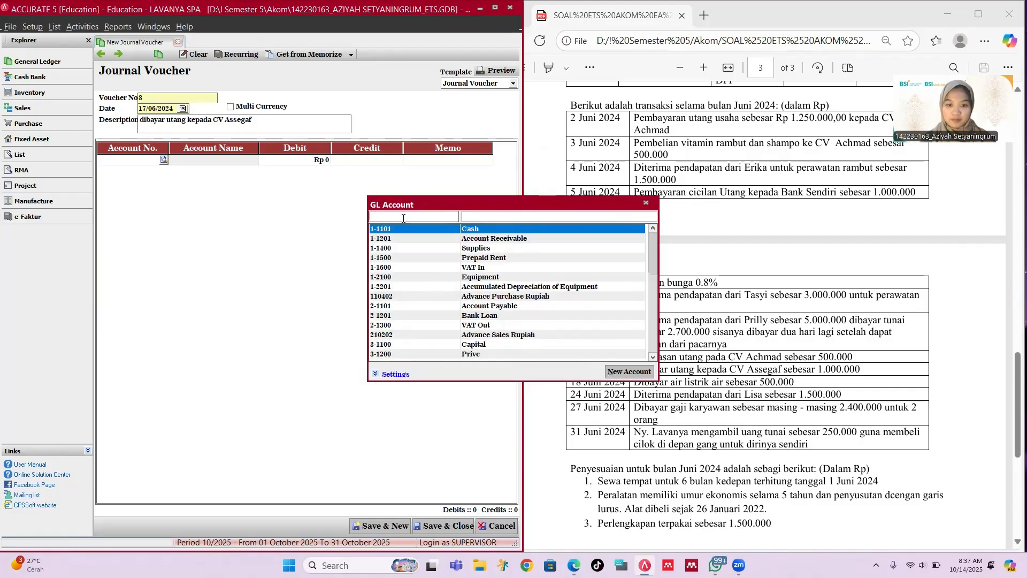
{"action": "key", "text": "Down"}
{"action": "key", "text": "Down"}
{"action": "key", "text": "Down"}
{"action": "key", "text": "Down"}
{"action": "key", "text": "Down"}
{"action": "key", "text": "Down"}
{"action": "key", "text": "Down"}
{"action": "key", "text": "Down"}
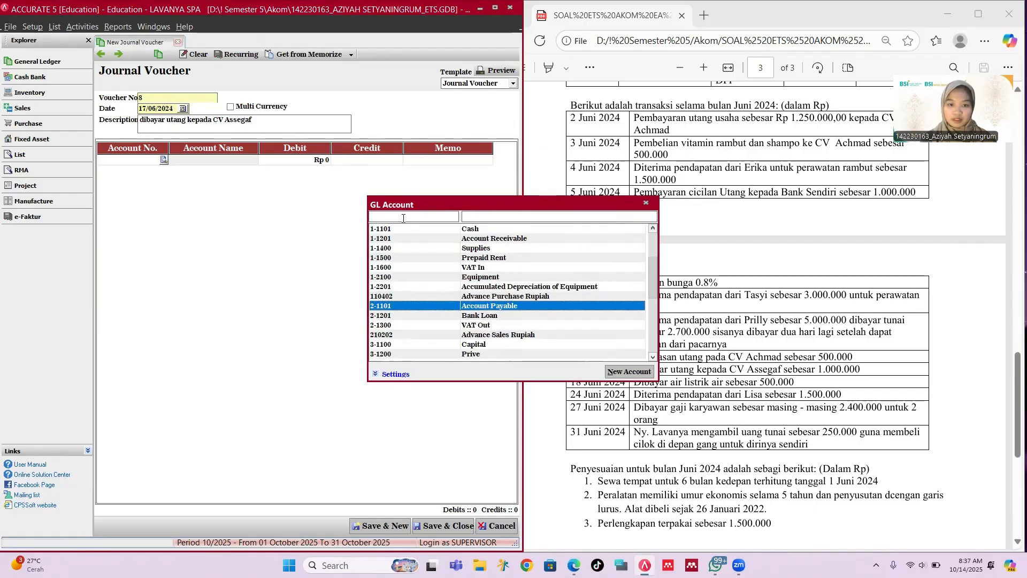
{"action": "key", "text": "Return"}
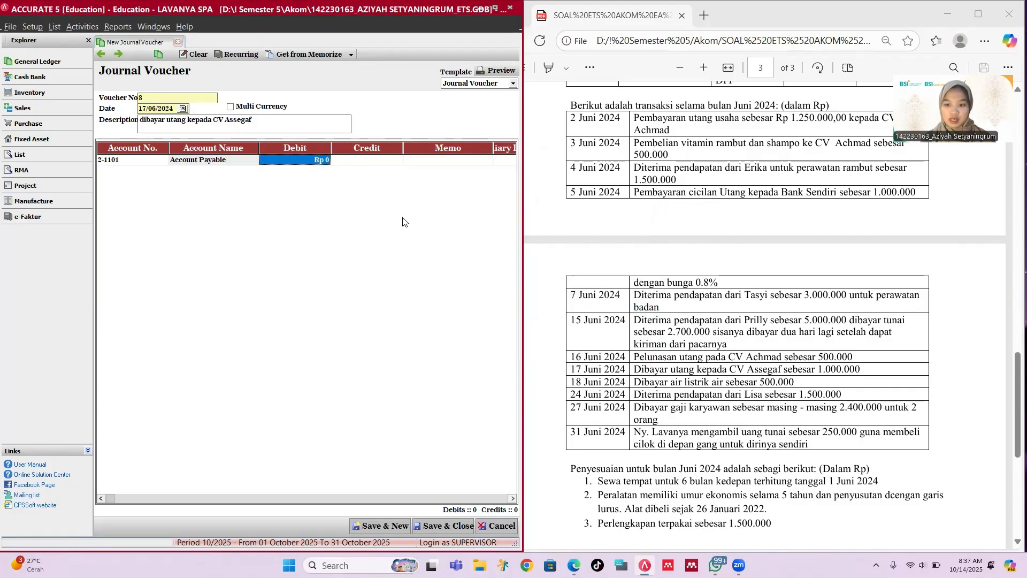
{"action": "type", "text": "1,000,00"}
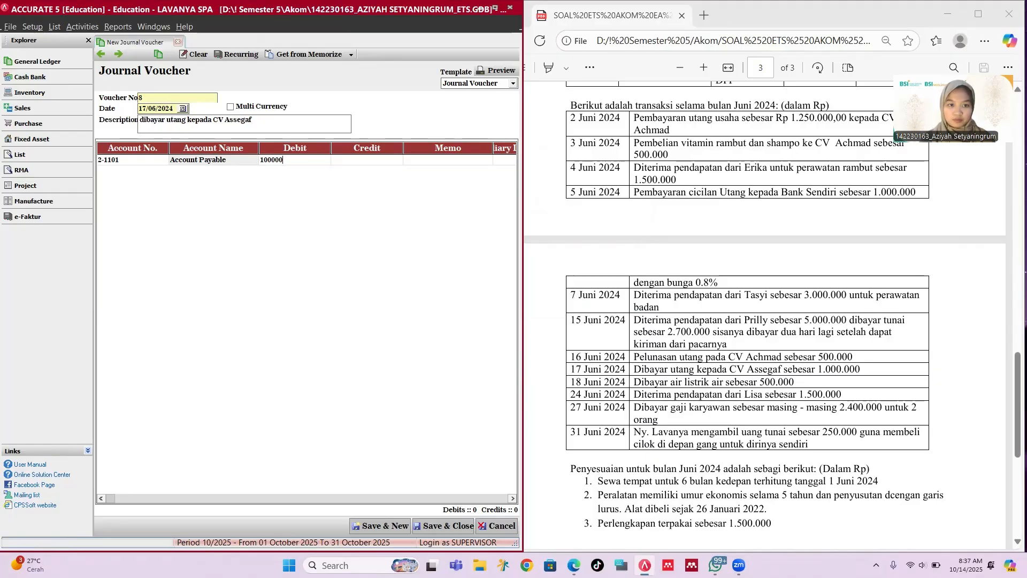
{"action": "type", "text": "0"}
{"action": "key", "text": "Tab"}
{"action": "key", "text": "Tab"}
{"action": "key", "text": "Tab"}
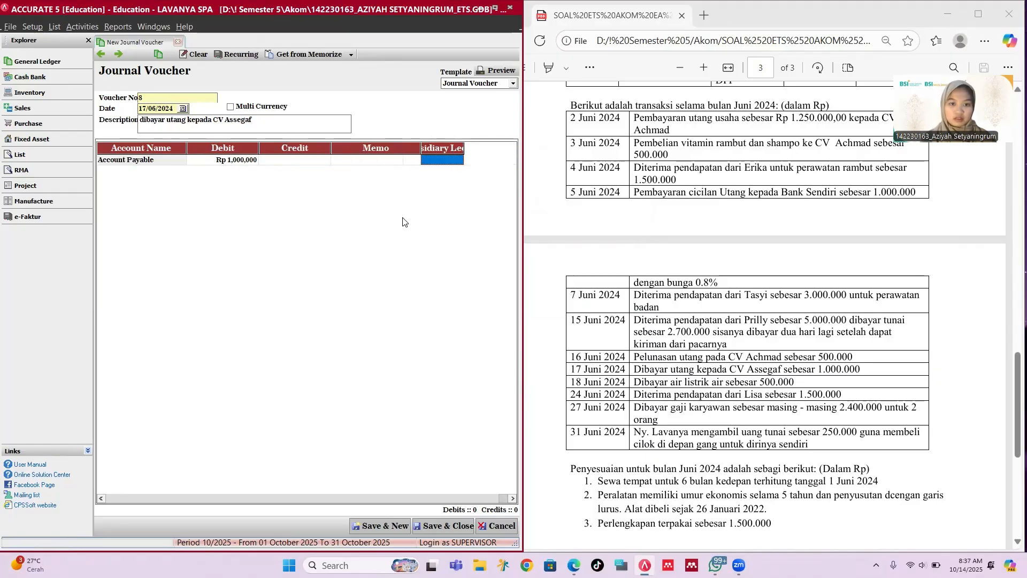
{"action": "key", "text": "Return"}
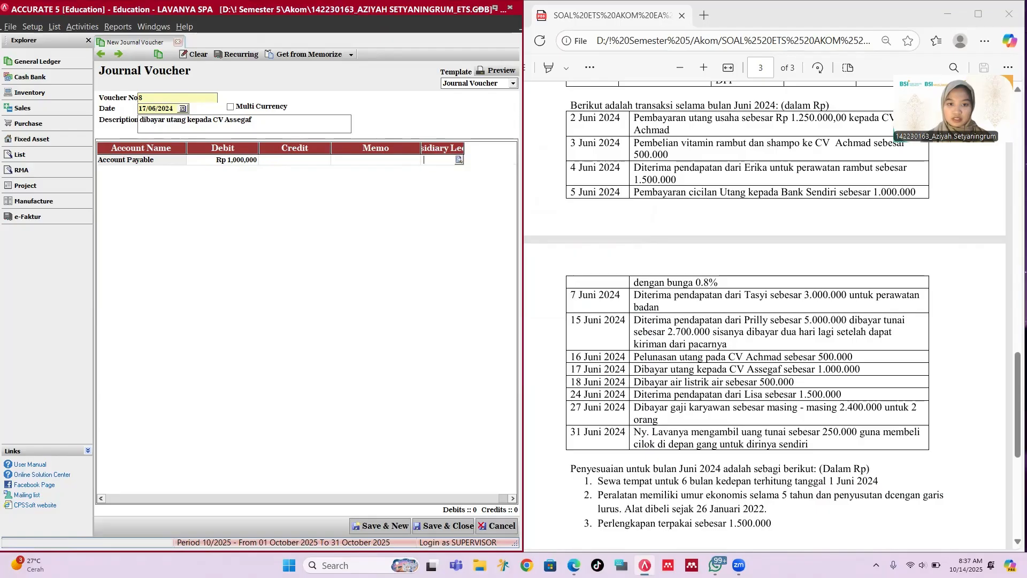
{"action": "key", "text": "Down"}
{"action": "key", "text": "Return"}
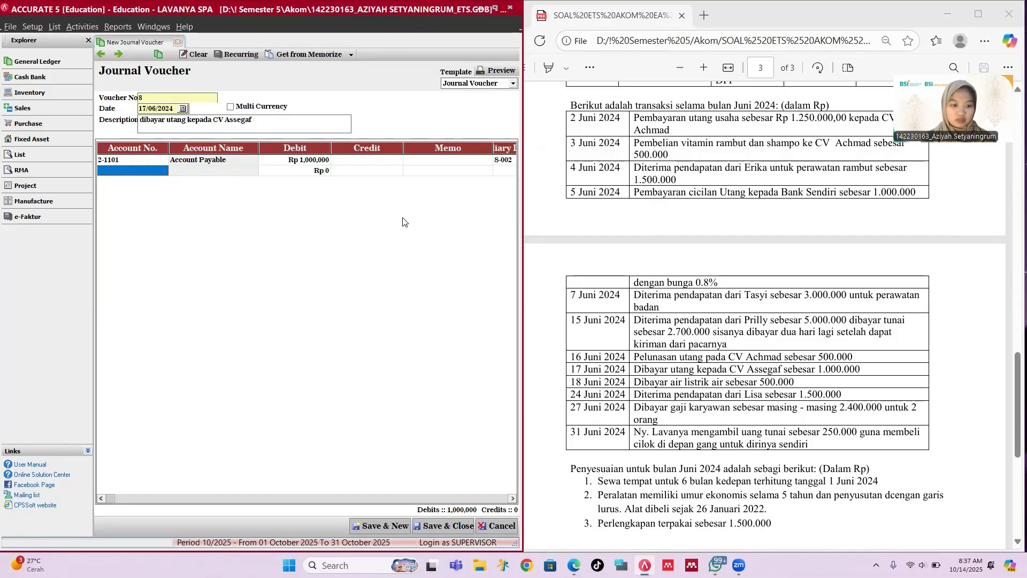
Step: Add Cash as the balancing Rp 1,000,000 credit line
{"action": "key", "text": "Return"}
{"action": "key", "text": "Down"}
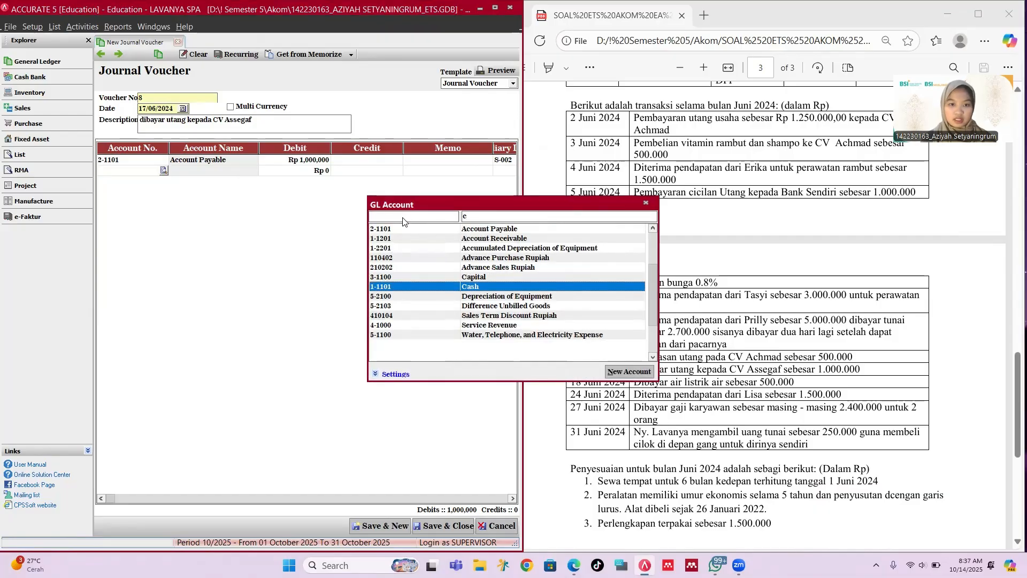
{"action": "key", "text": "Return"}
{"action": "key", "text": "Tab"}
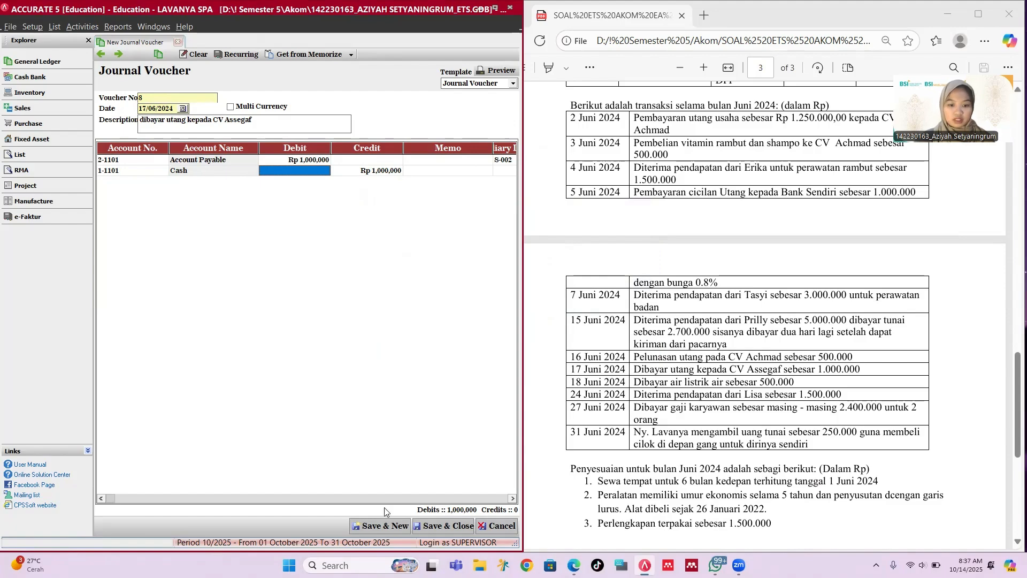
Step: Save voucher 8, then date voucher 9 17/06/2025 with a 'Dibayar utang dari' description naming the customer
{"action": "left_click", "coordinate": [394, 525]}
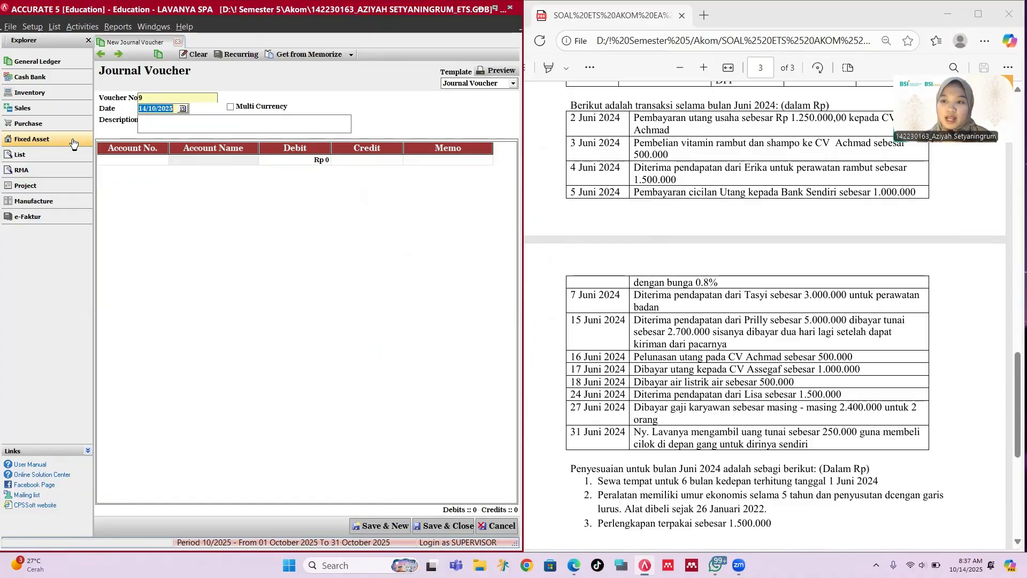
{"action": "type", "text": "17/06/"}
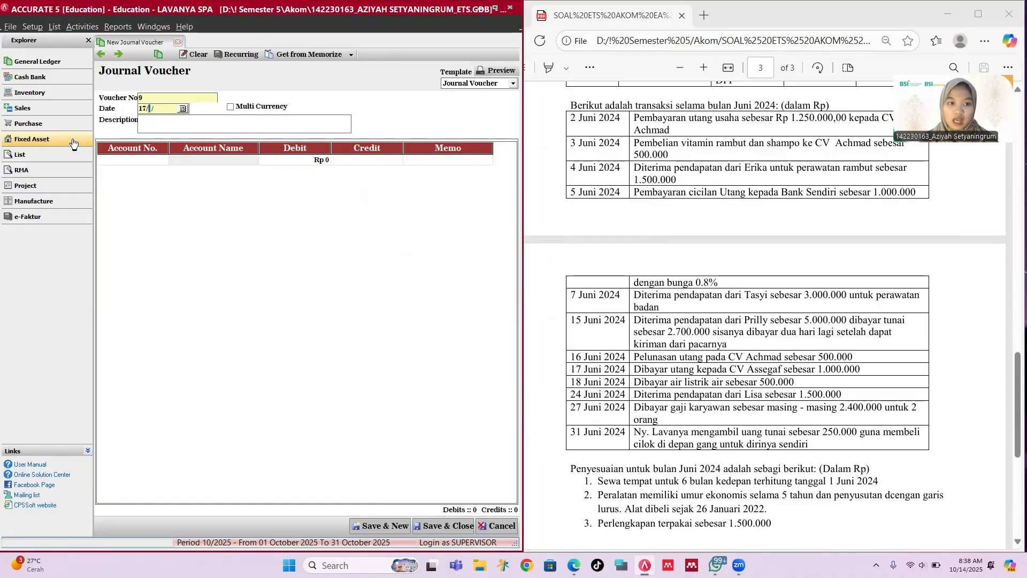
{"action": "type", "text": "2025"}
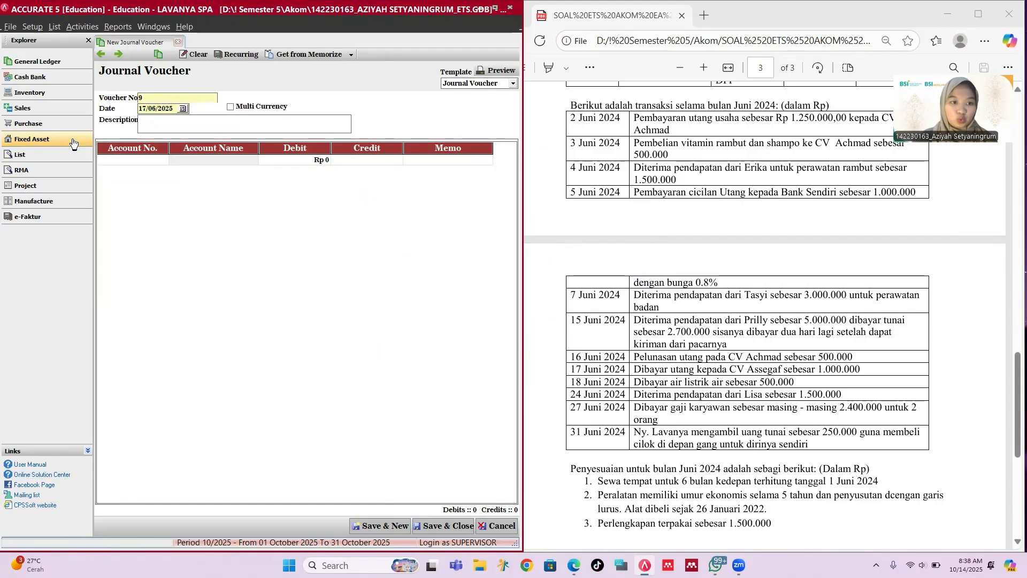
{"action": "left_click", "coordinate": [158, 117]}
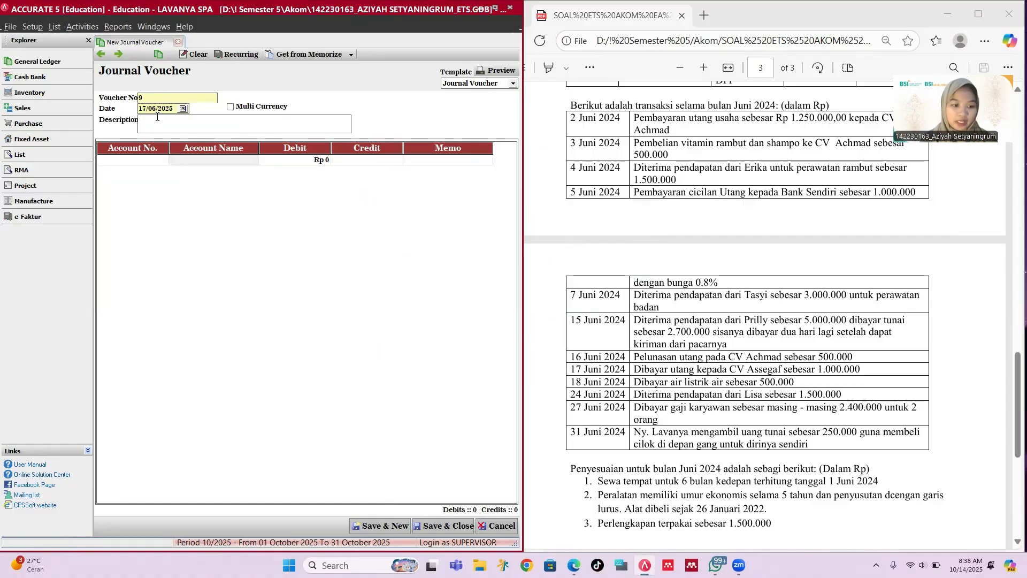
{"action": "type", "text": "Dibayar "}
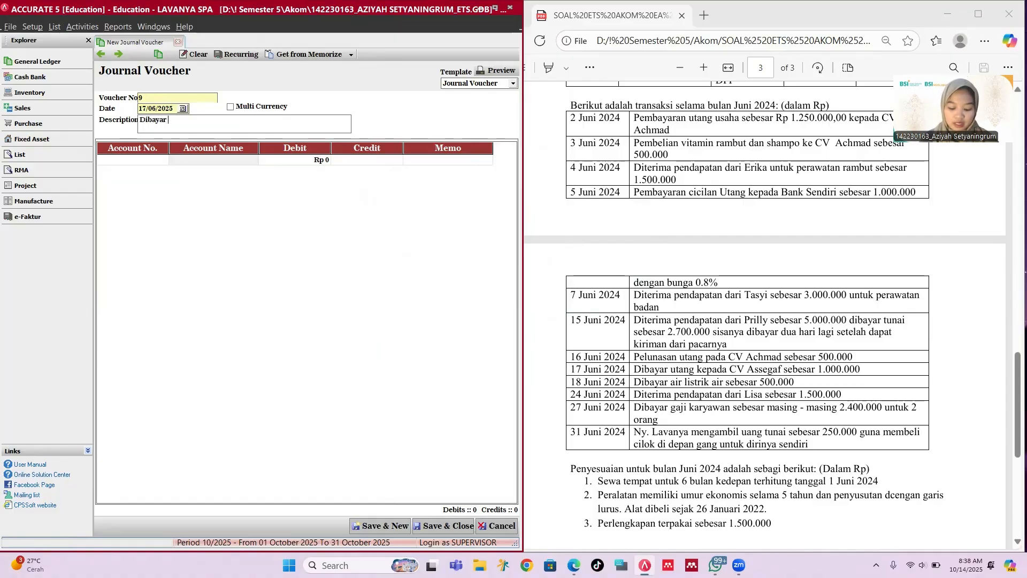
{"action": "type", "text": "utang "}
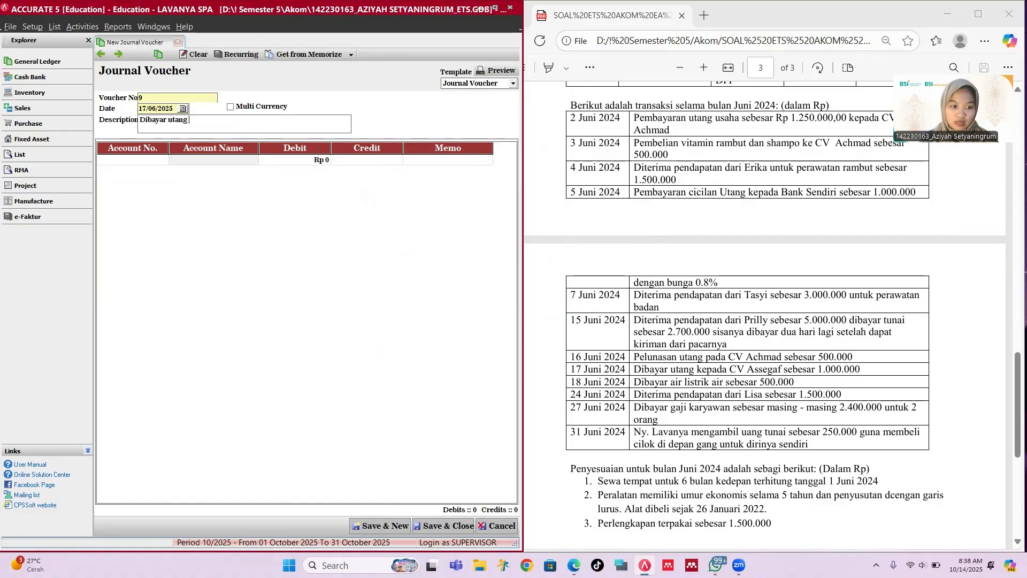
{"action": "type", "text": "dari Prilly"}
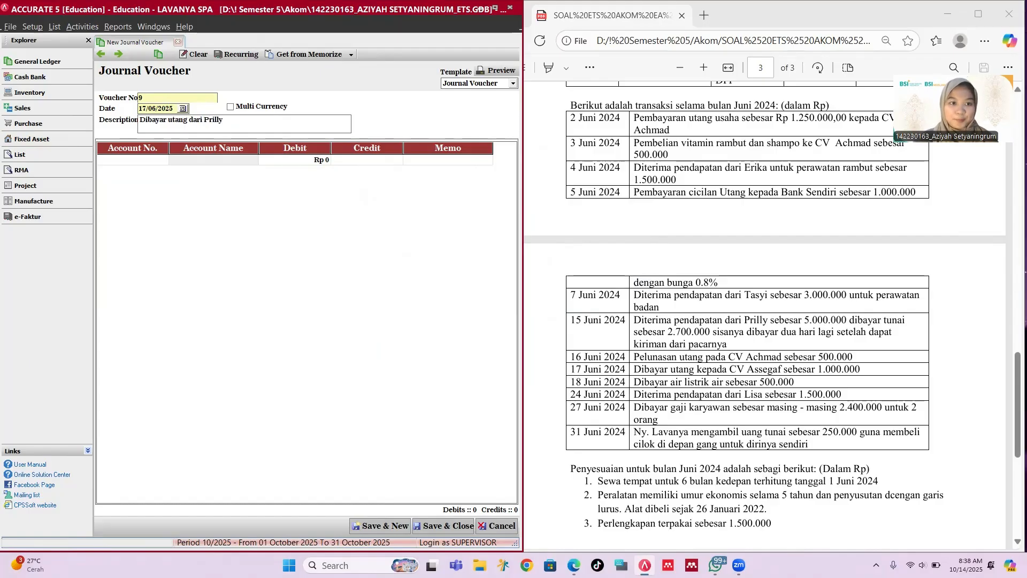
Step: Debit Cash Rp 2,300,000 on the first journal line
{"action": "left_click", "coordinate": [143, 159]}
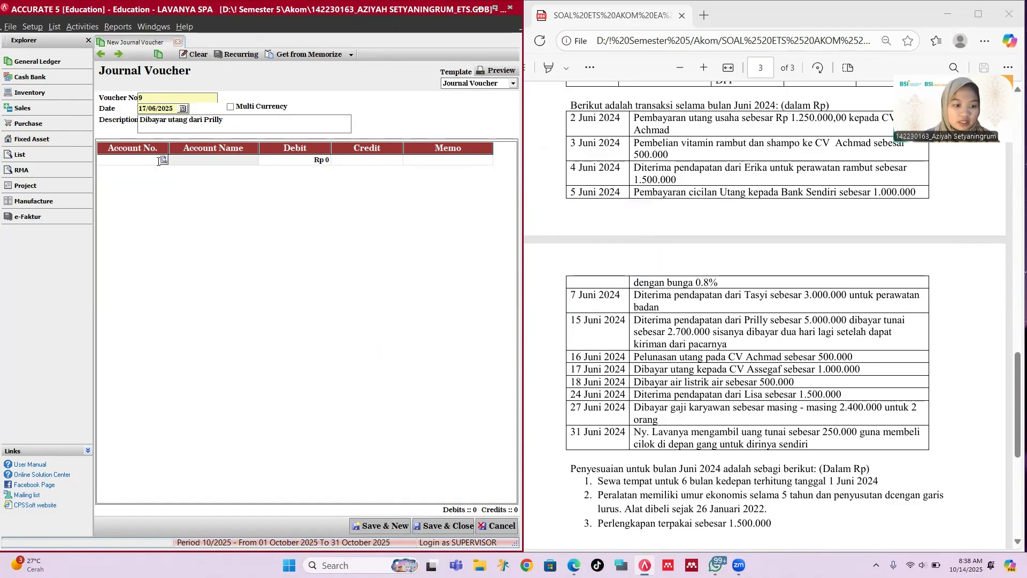
{"action": "left_click", "coordinate": [164, 160]}
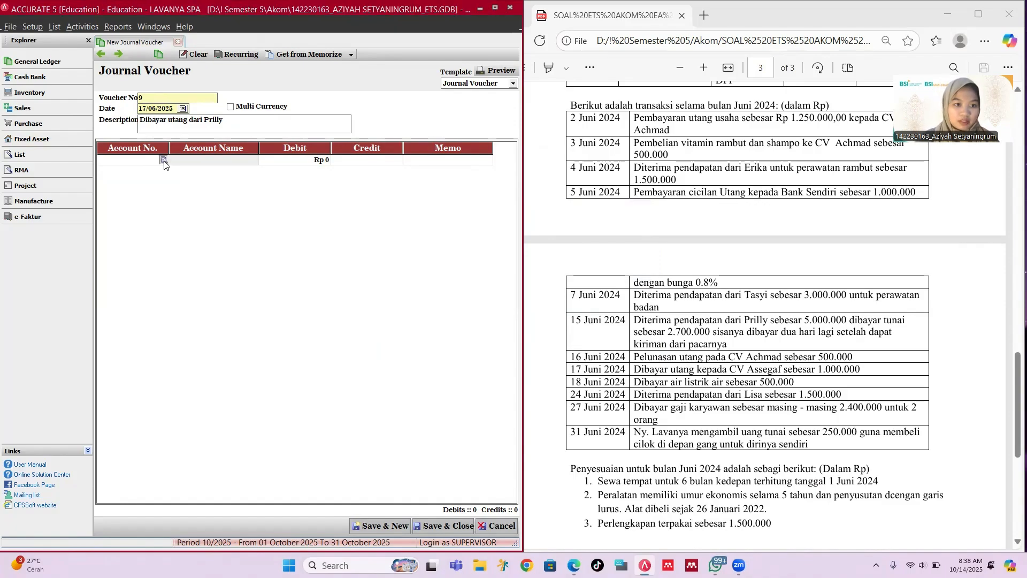
{"action": "key", "text": "Return"}
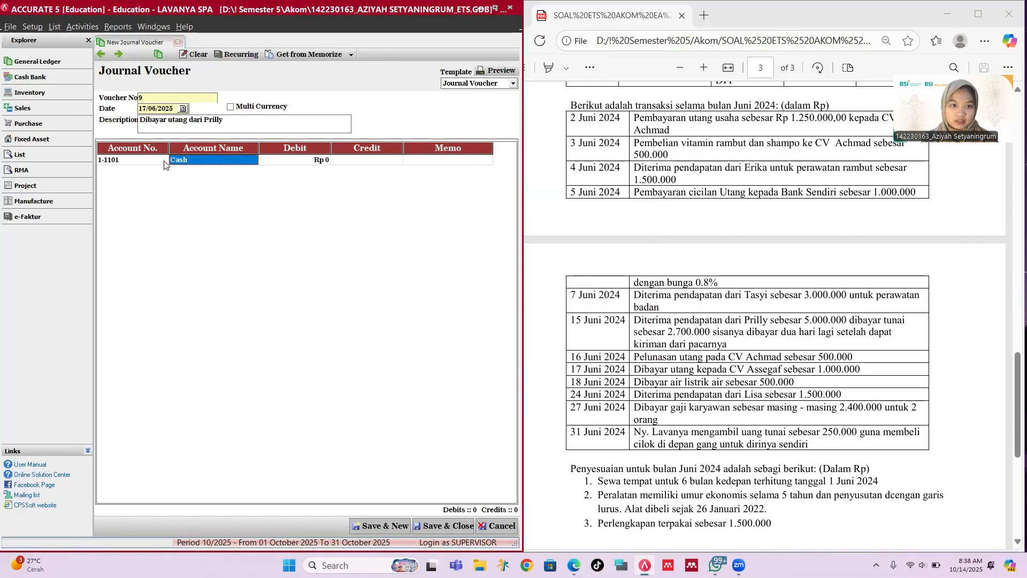
{"action": "key", "text": "Return"}
{"action": "type", "text": "2300000"}
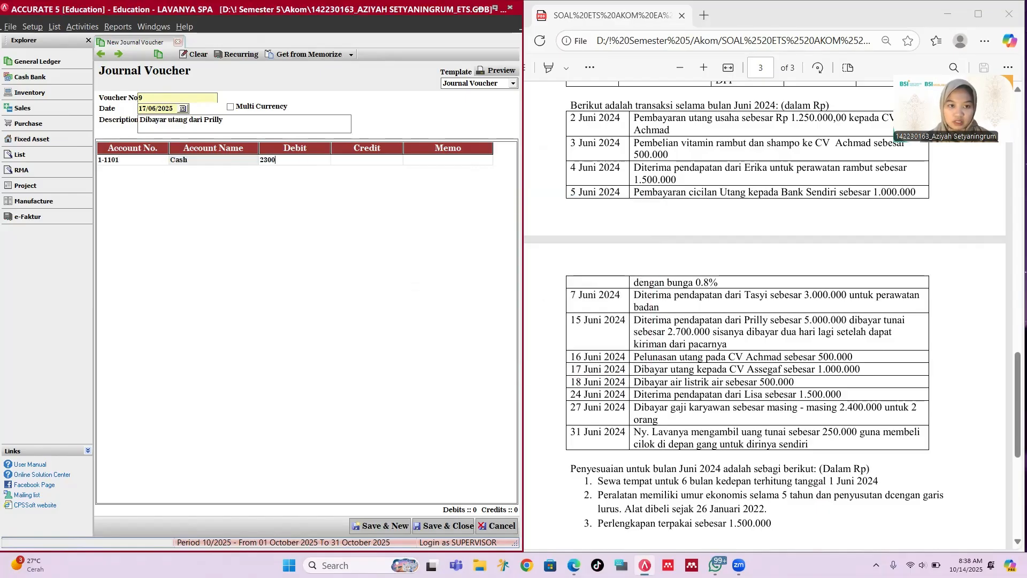
{"action": "key", "text": "Return"}
{"action": "key", "text": "Return"}
{"action": "key", "text": "Return"}
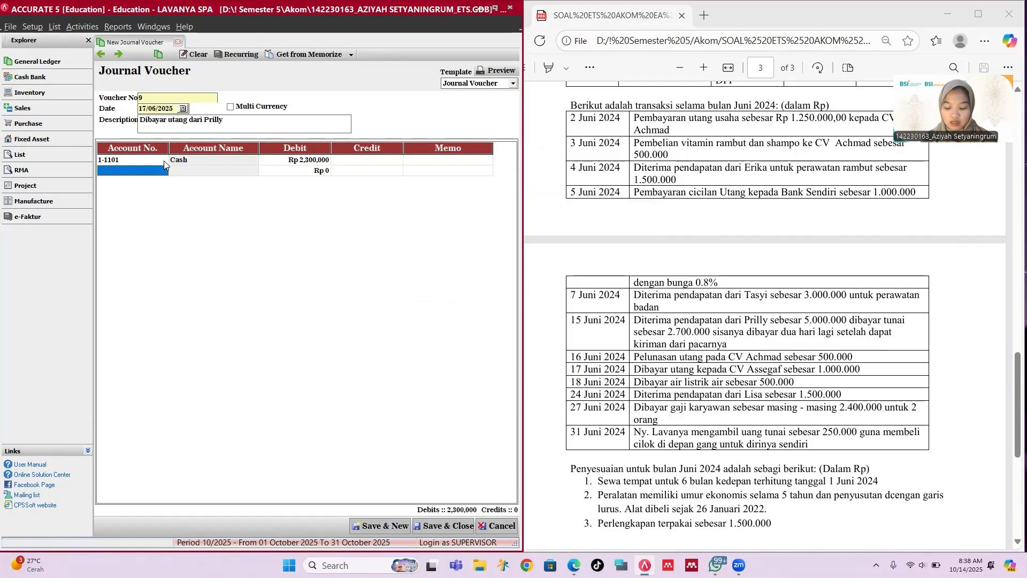
Step: Credit Account Receivable on the second line and link it to customer C-003
{"action": "type", "text": "p"}
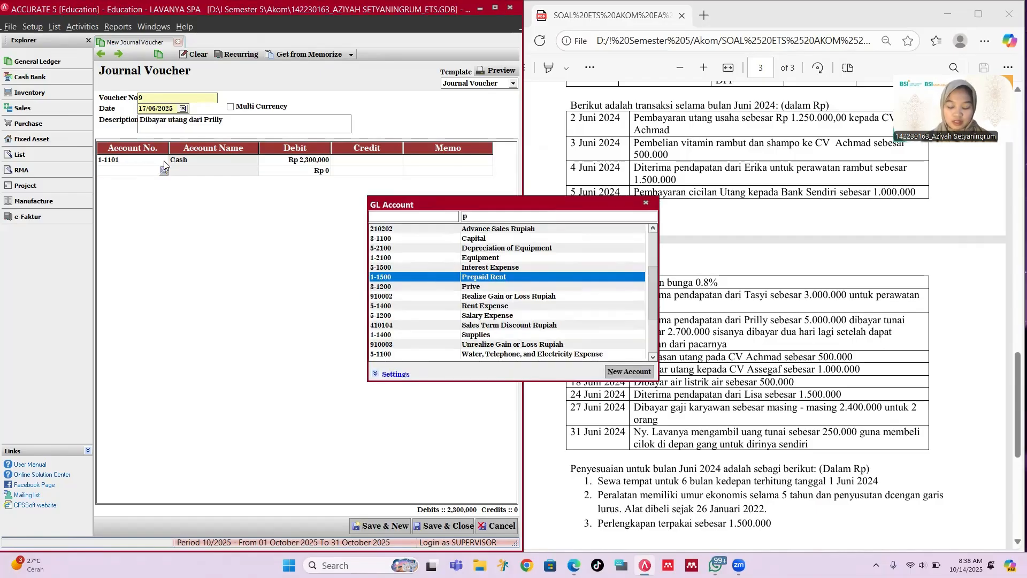
{"action": "key", "text": "BackSpace"}
{"action": "type", "text": "re"}
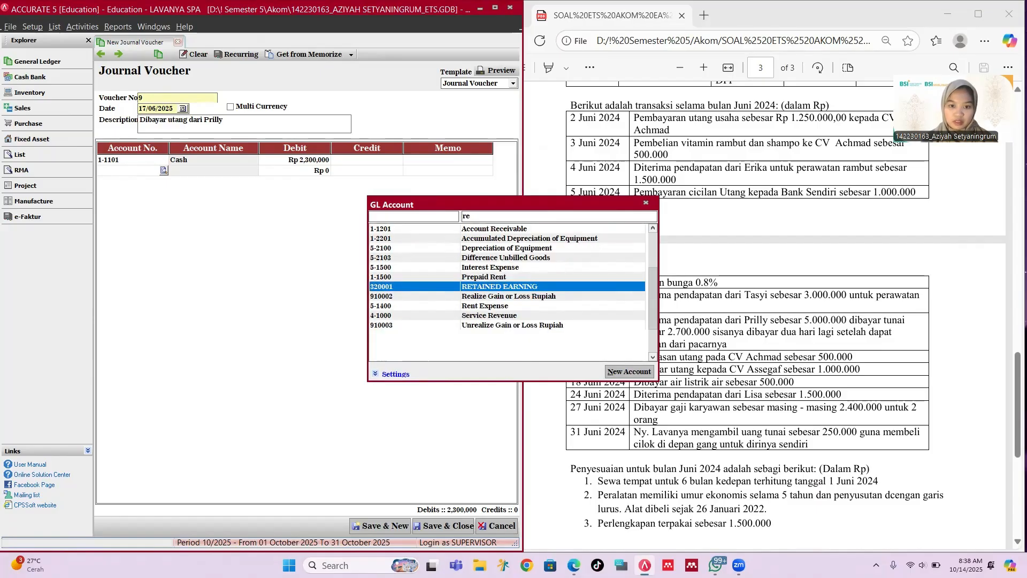
{"action": "key", "text": "Up"}
{"action": "key", "text": "Up"}
{"action": "key", "text": "Up"}
{"action": "key", "text": "Up"}
{"action": "key", "text": "Up"}
{"action": "key", "text": "Up"}
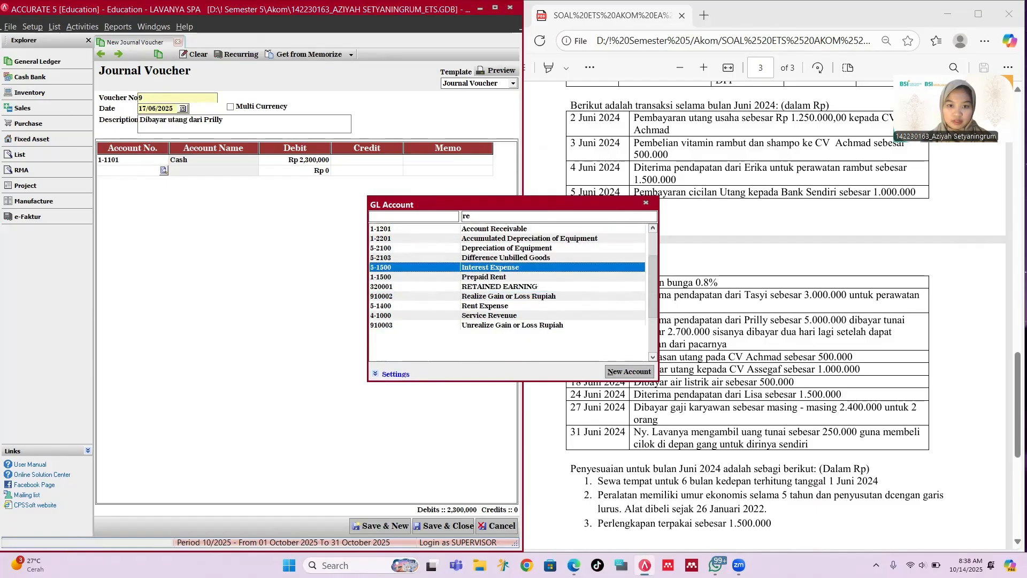
{"action": "key", "text": "Return"}
{"action": "key", "text": "Tab"}
{"action": "key", "text": "Tab"}
{"action": "key", "text": "Tab"}
{"action": "key", "text": "Tab"}
{"action": "key", "text": "Tab"}
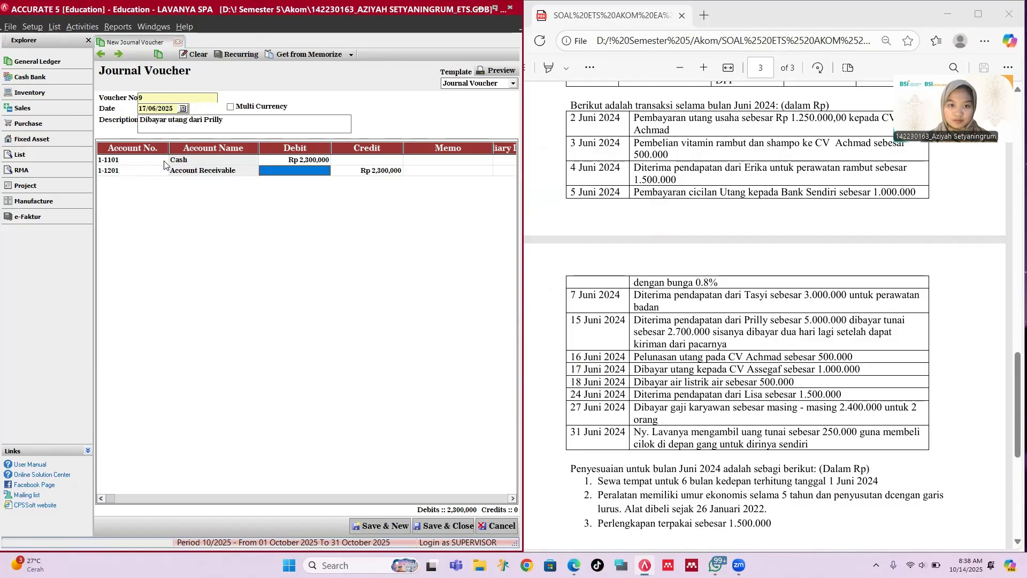
{"action": "key", "text": "Return"}
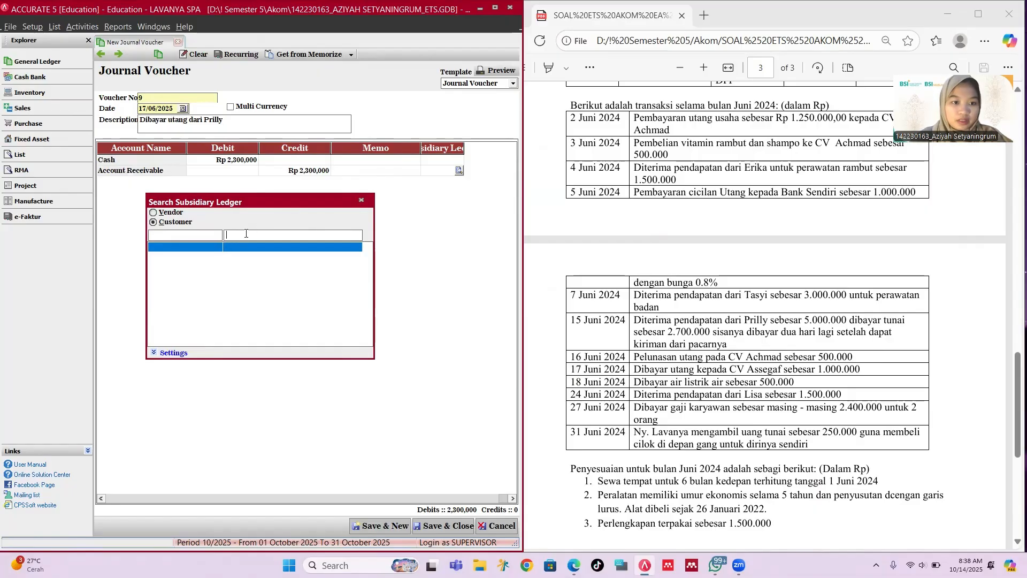
{"action": "type", "text": "p"}
{"action": "key", "text": "BackSpace"}
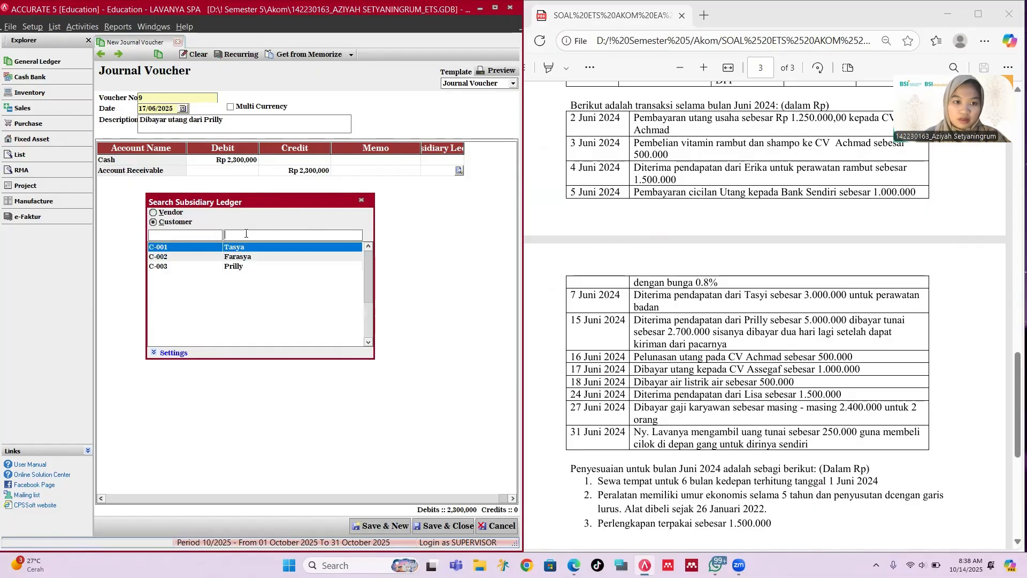
{"action": "left_click", "coordinate": [247, 266]}
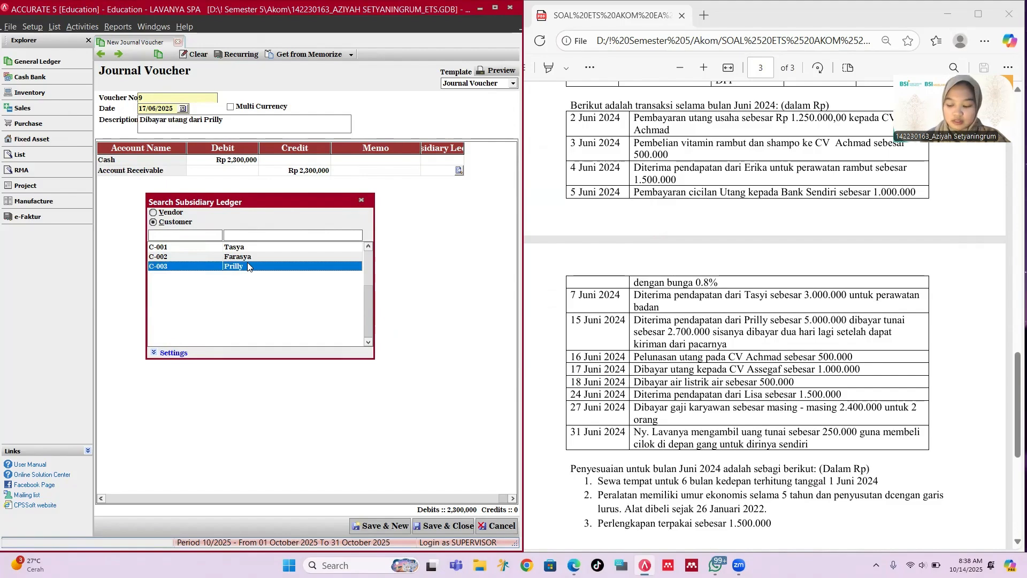
{"action": "double_click", "coordinate": [247, 266]}
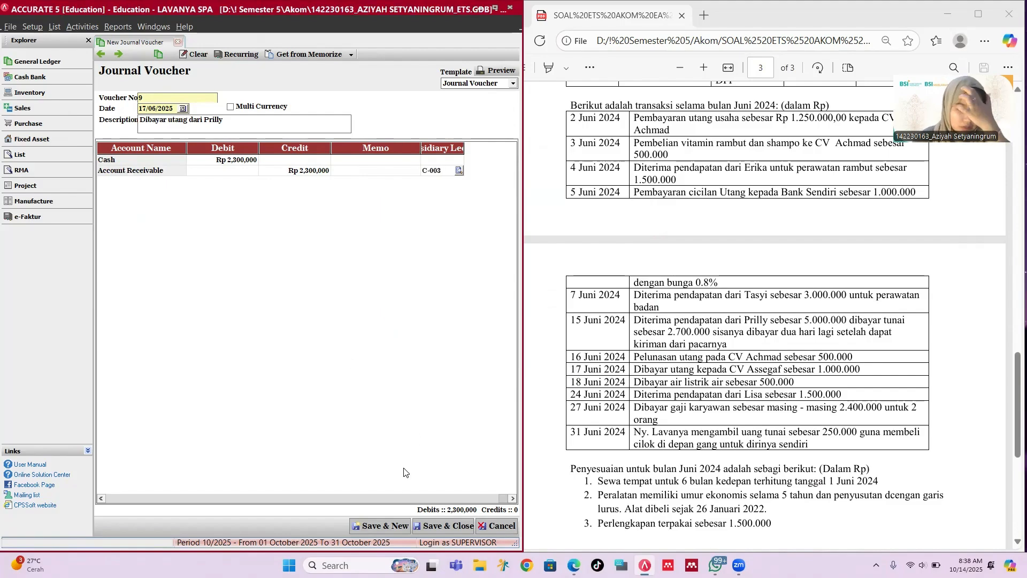
Step: Save voucher 9, then date voucher 10 18/06/2024 with description 'dibayar listrik'
{"action": "left_click", "coordinate": [370, 526]}
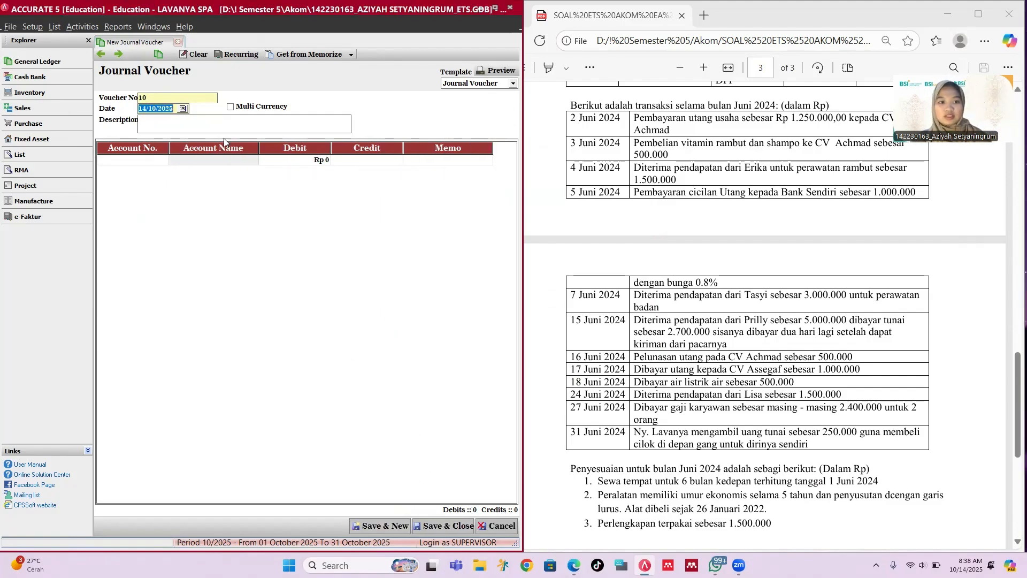
{"action": "type", "text": "18/0"}
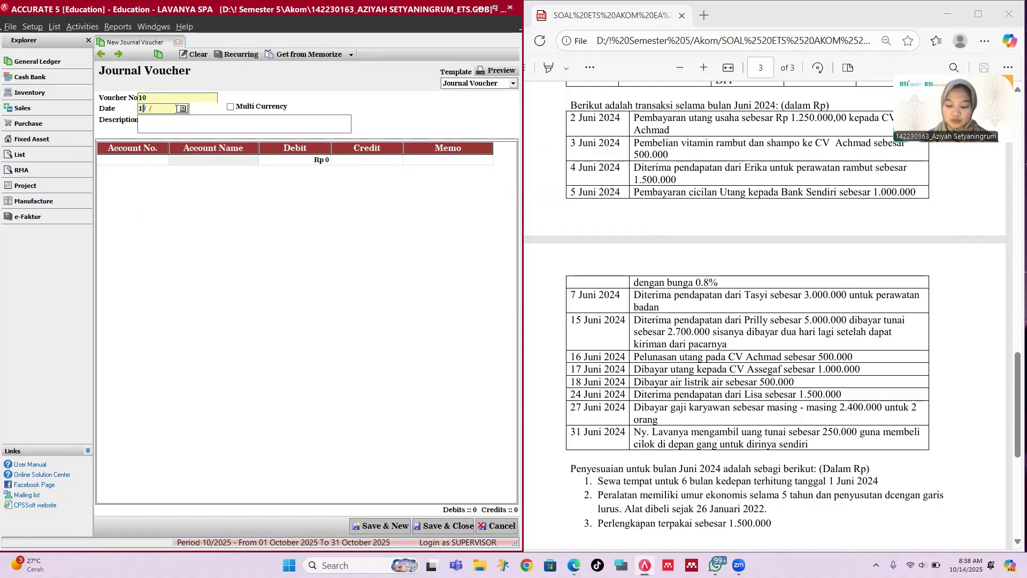
{"action": "type", "text": "6/2024"}
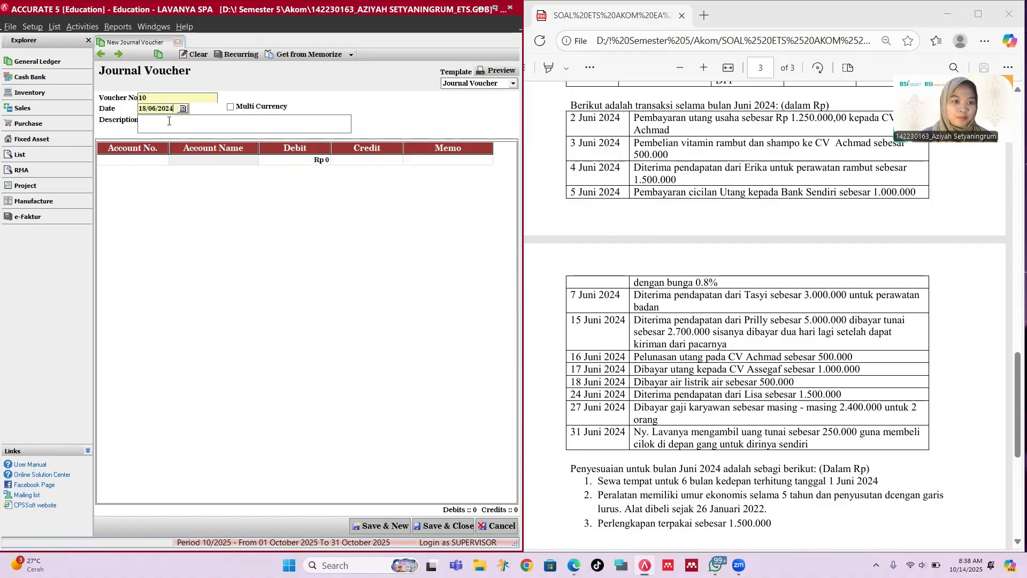
{"action": "left_click", "coordinate": [168, 121]}
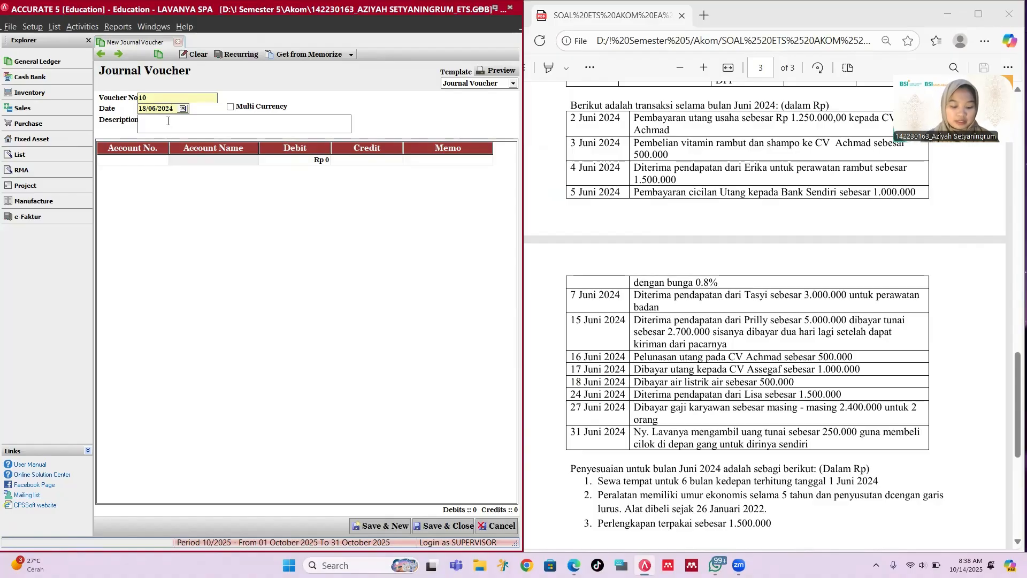
{"action": "type", "text": "dibayar li"}
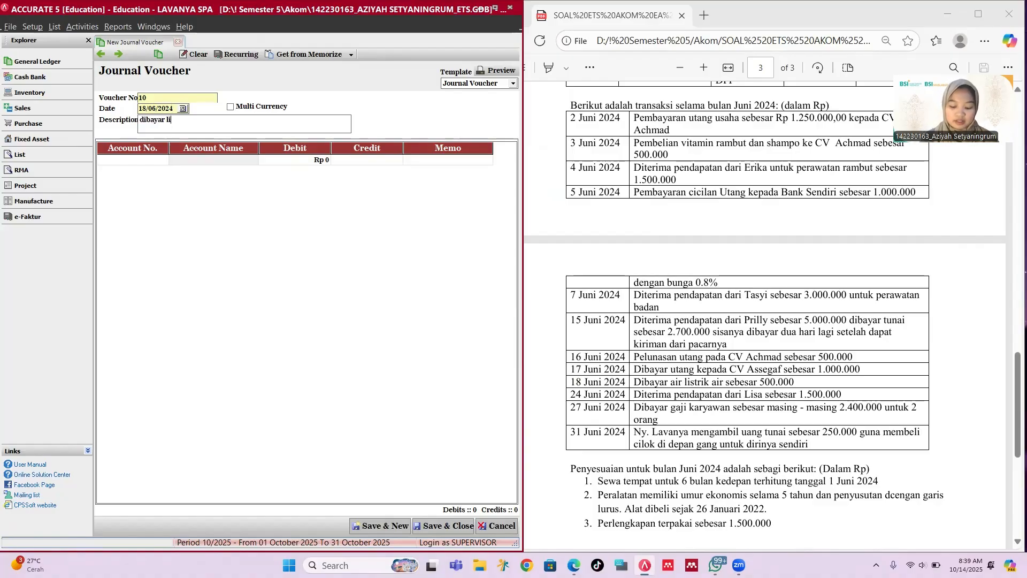
{"action": "type", "text": "strik"}
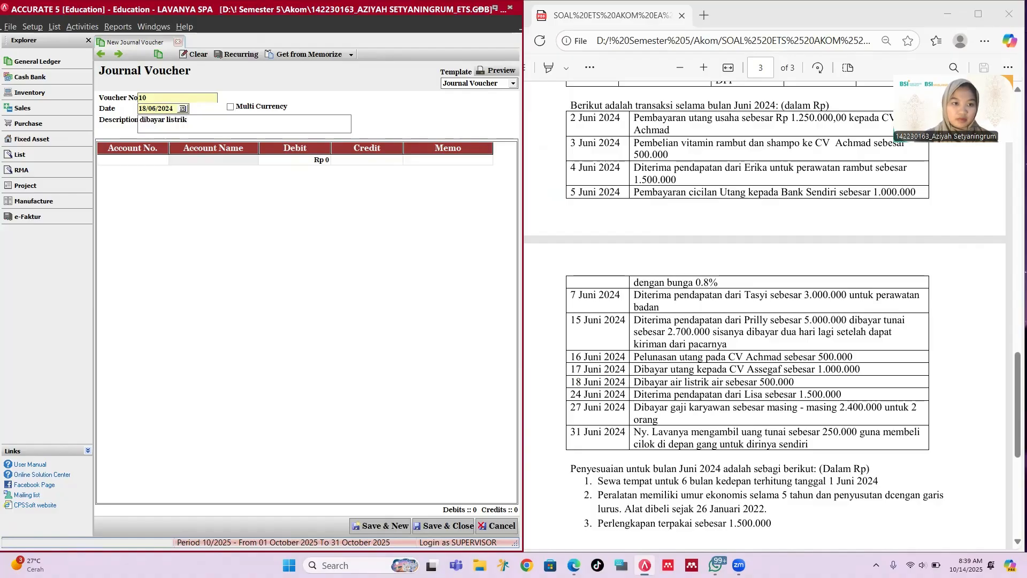
Step: Debit 5-1100 Water, Telephone, and Electricity Expense Rp 500,000
{"action": "left_click", "coordinate": [137, 163]}
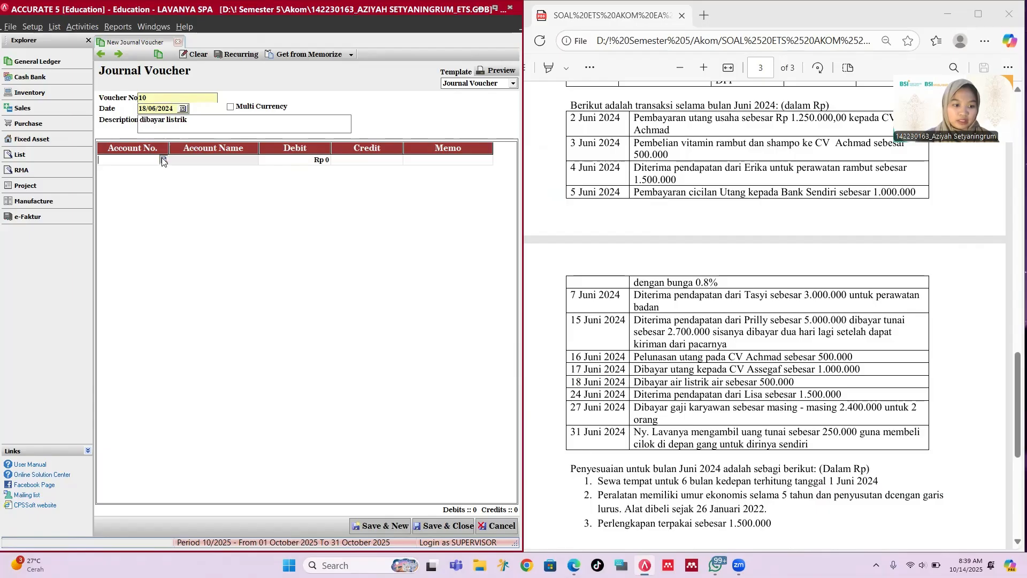
{"action": "left_click", "coordinate": [162, 159]}
{"action": "type", "text": "ex"}
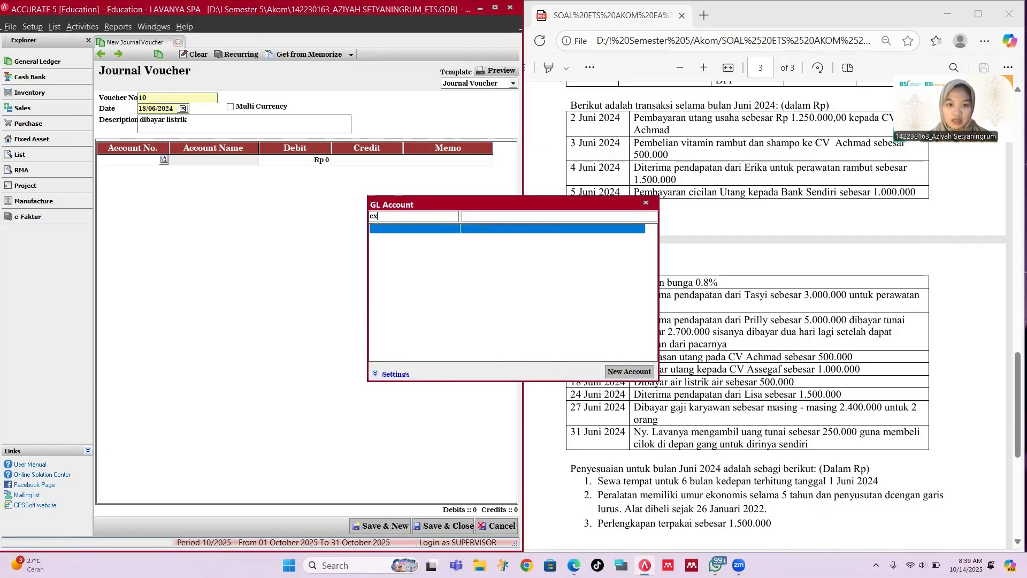
{"action": "key", "text": "BackSpace"}
{"action": "key", "text": "BackSpace"}
{"action": "key", "text": "Down"}
{"action": "key", "text": "Down"}
{"action": "key", "text": "Down"}
{"action": "key", "text": "Down"}
{"action": "key", "text": "Down"}
{"action": "key", "text": "Down"}
{"action": "key", "text": "Down"}
{"action": "key", "text": "Down"}
{"action": "key", "text": "Down"}
{"action": "key", "text": "Down"}
{"action": "key", "text": "Down"}
{"action": "key", "text": "Down"}
{"action": "key", "text": "Down"}
{"action": "key", "text": "Down"}
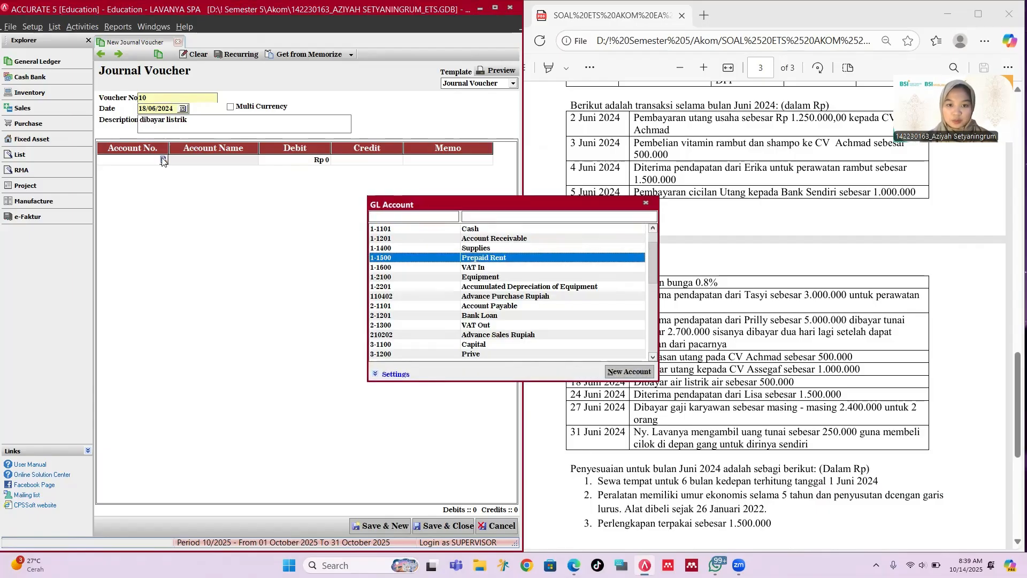
{"action": "key", "text": "Down"}
{"action": "key", "text": "Down"}
{"action": "key", "text": "Down"}
{"action": "key", "text": "Down"}
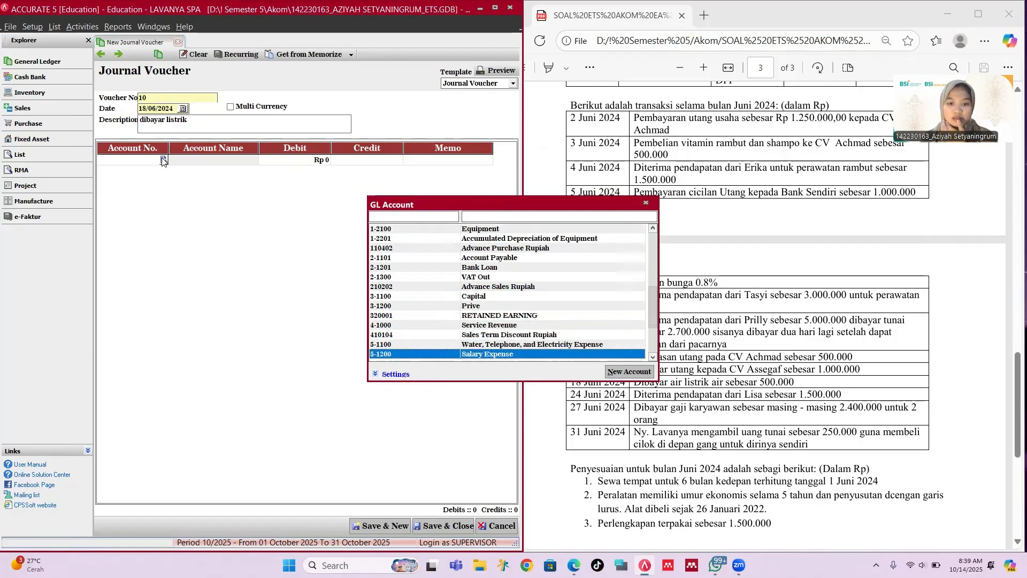
{"action": "key", "text": "Up"}
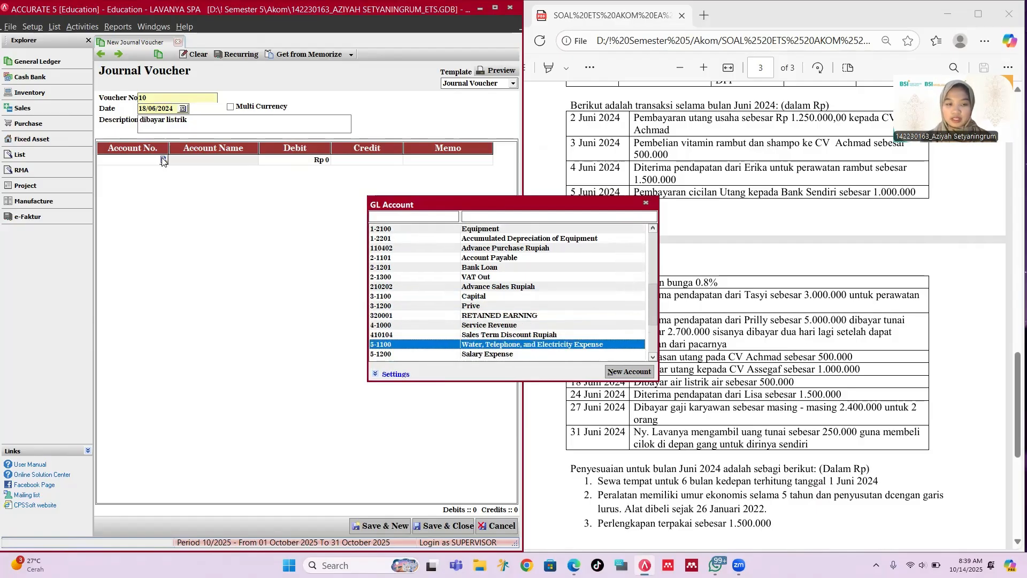
{"action": "key", "text": "Return"}
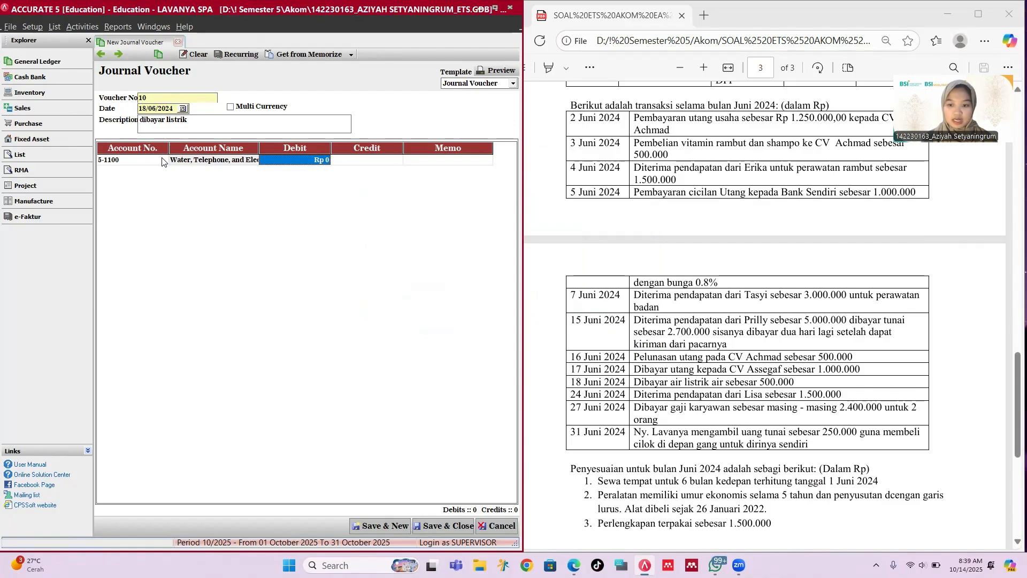
{"action": "type", "text": "500000"}
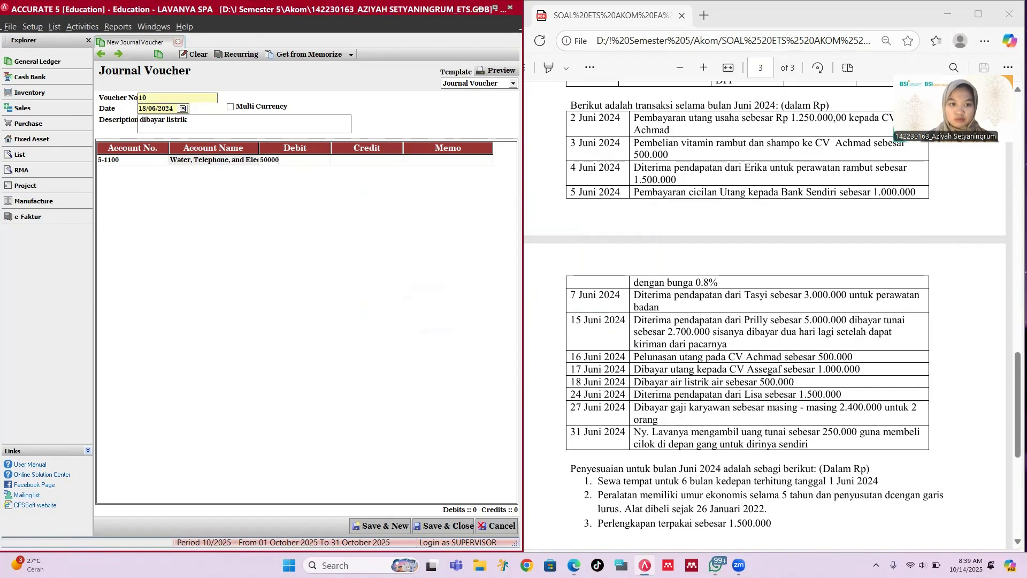
{"action": "key", "text": "Tab"}
{"action": "key", "text": "Tab"}
{"action": "key", "text": "Tab"}
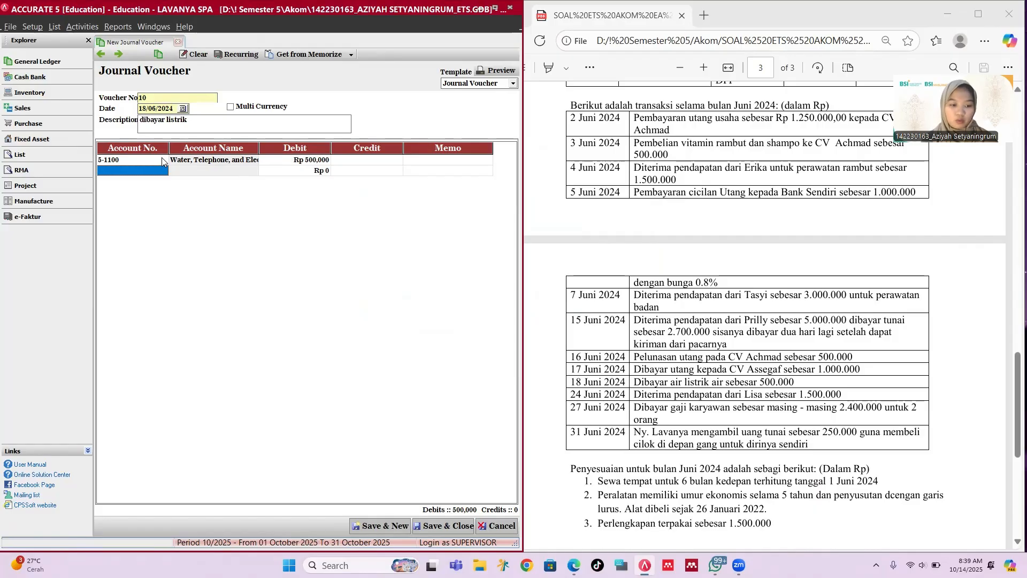
Step: Credit 1-1101 Cash on the second line
{"action": "type", "text": "c"}
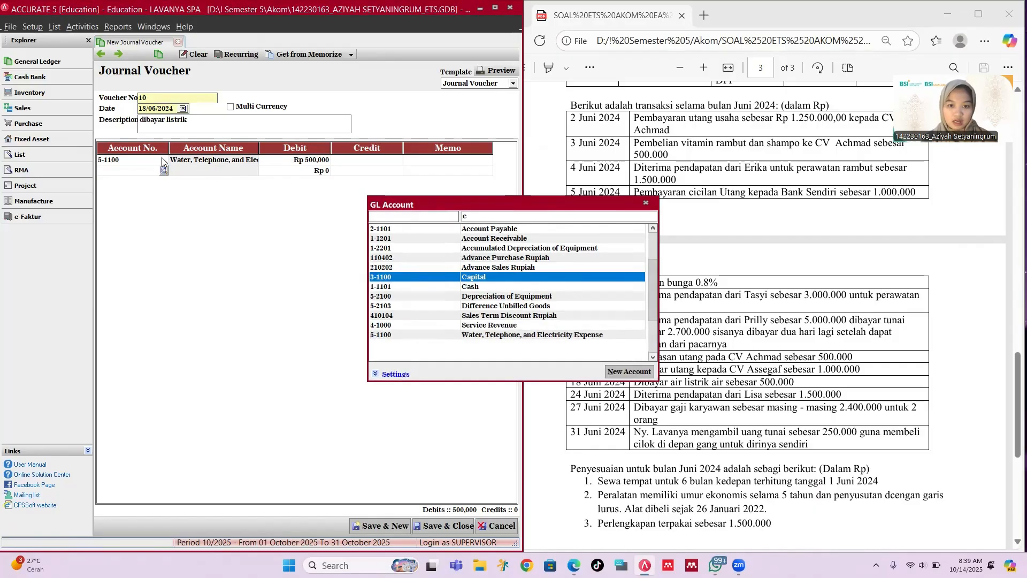
{"action": "key", "text": "Down"}
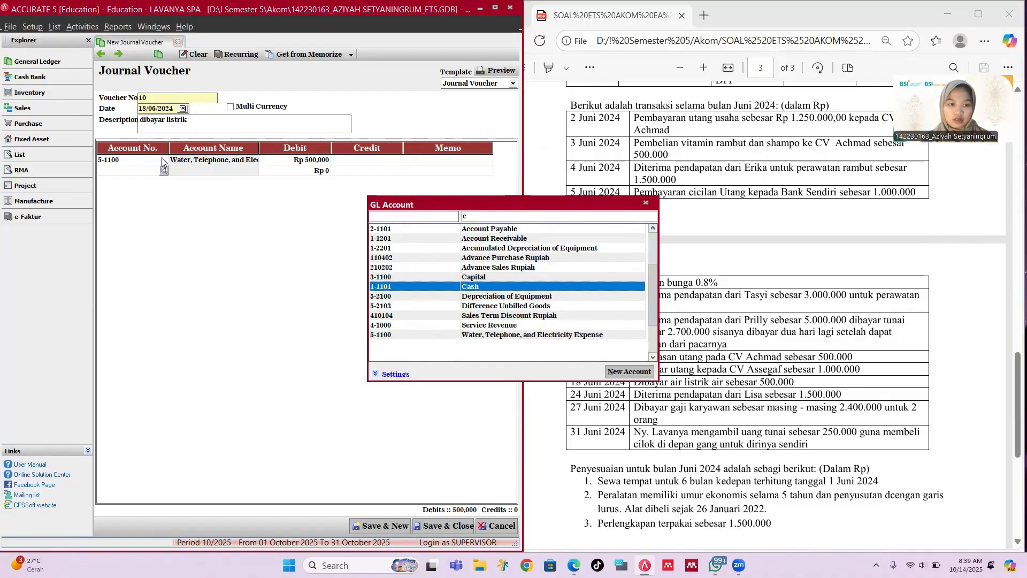
{"action": "key", "text": "Return"}
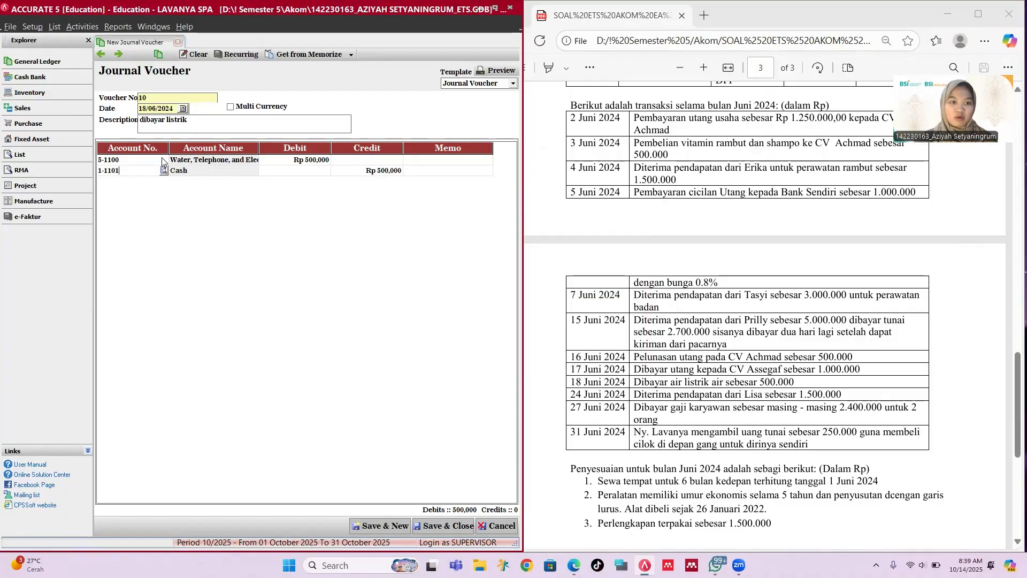
Step: Save voucher 10, then date voucher 11 24/06/2024 with a 'Diterima pendapatan dari' description naming the customer
{"action": "left_click", "coordinate": [379, 526]}
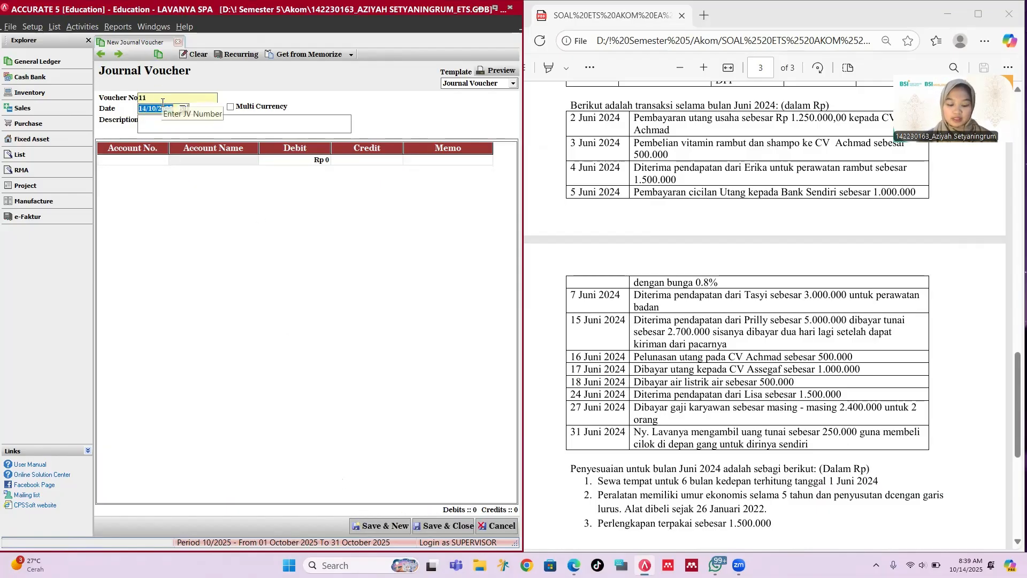
{"action": "type", "text": "24/06/202"}
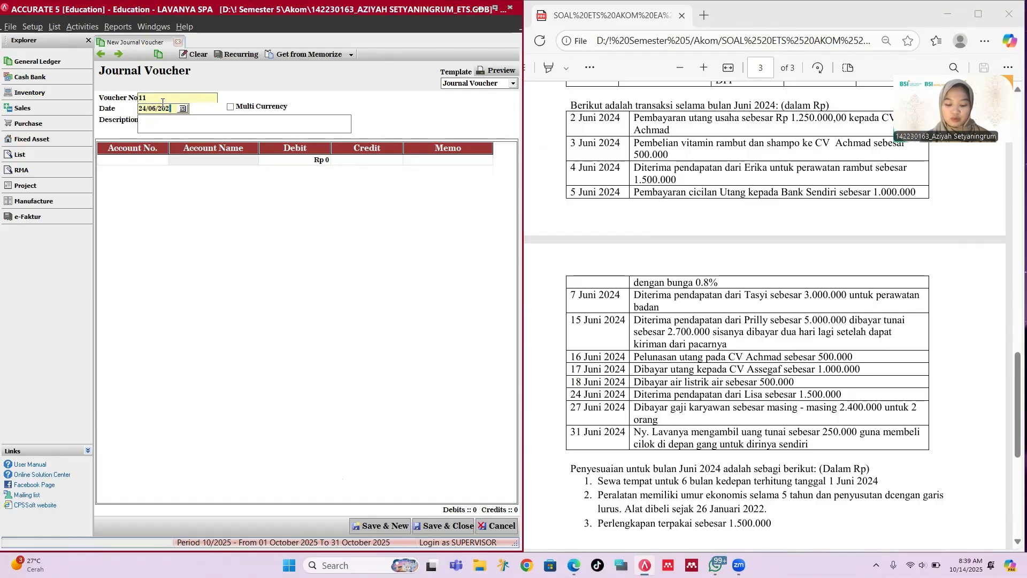
{"action": "type", "text": "4"}
{"action": "key", "text": "Tab"}
{"action": "key", "text": "Tab"}
{"action": "type", "text": "Diterima p"}
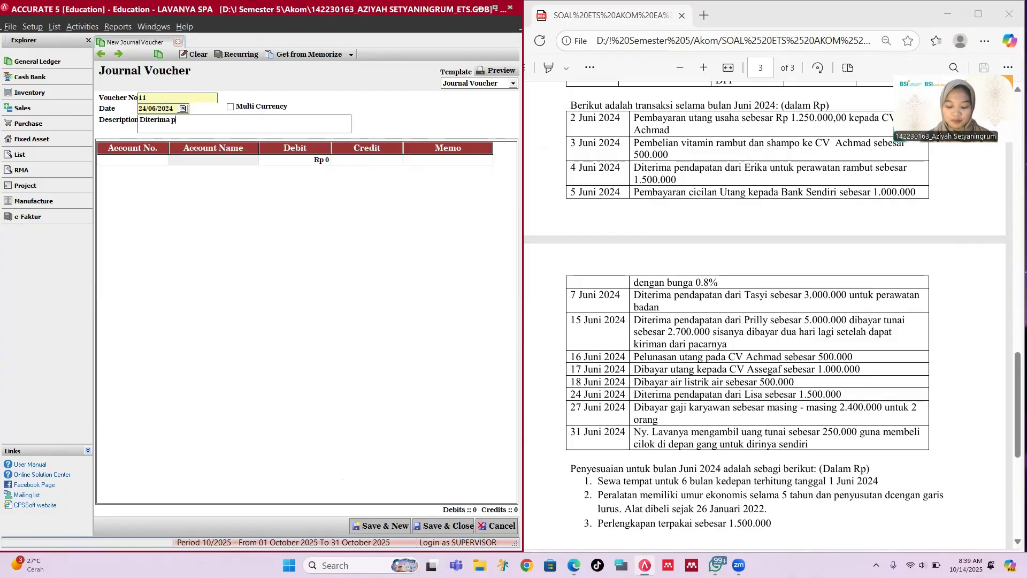
{"action": "type", "text": "endapatan "}
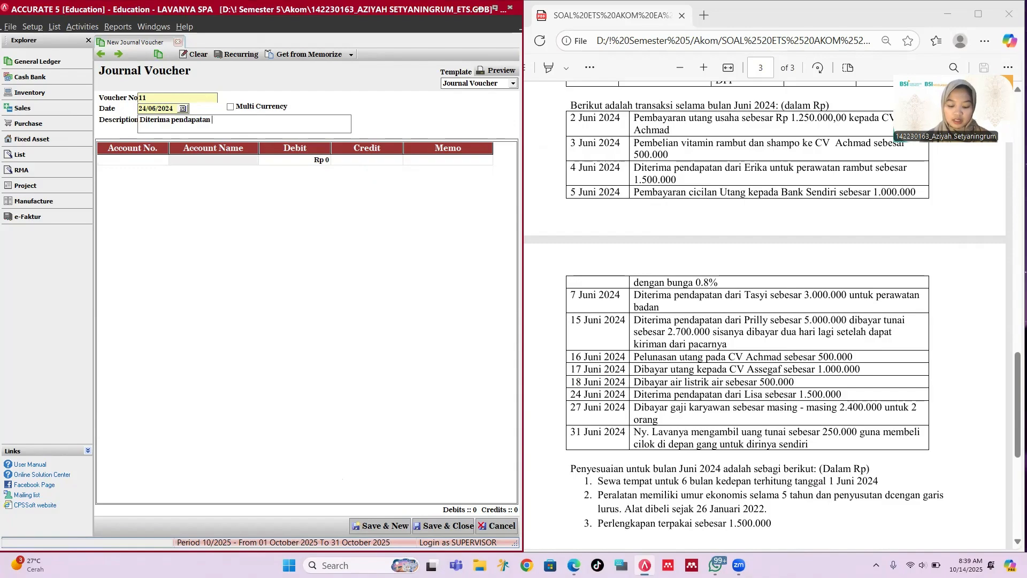
{"action": "type", "text": "dari Lisa"}
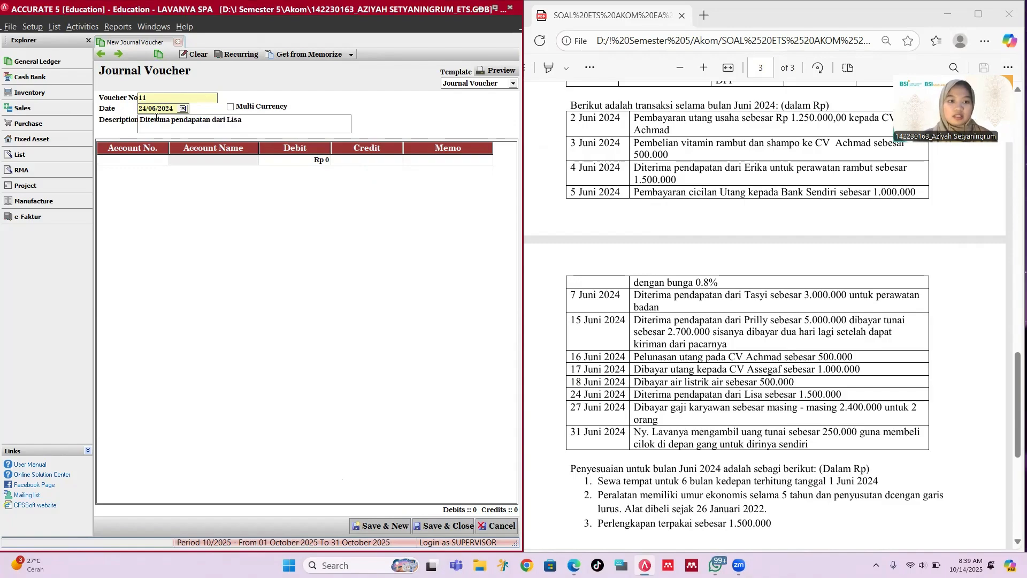
{"action": "left_click", "coordinate": [145, 161]}
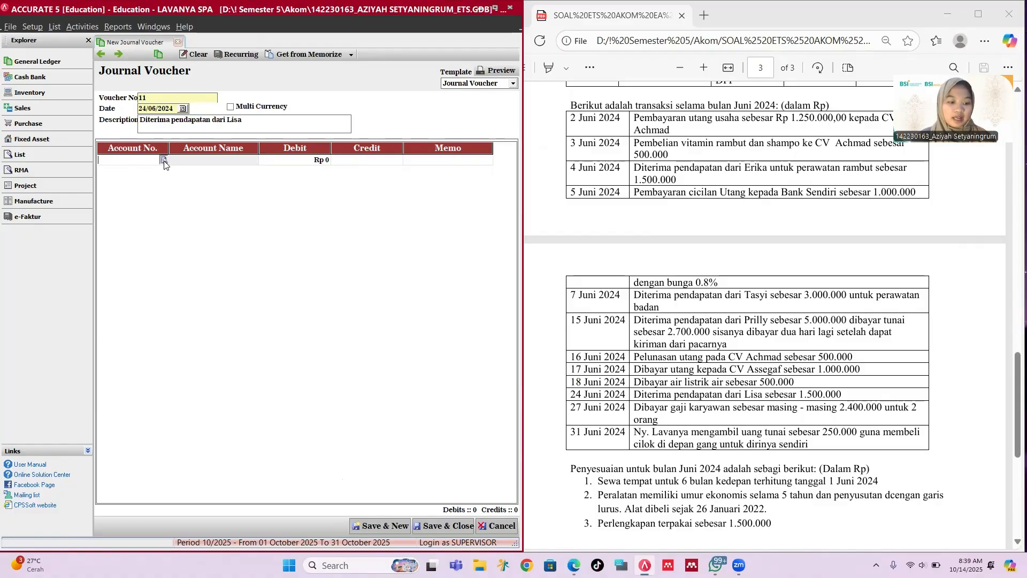
Step: Debit Cash and credit 4-1000 Service Revenue Rp 1,500,000, save, then reopen voucher 11 to review
{"action": "left_click", "coordinate": [164, 160]}
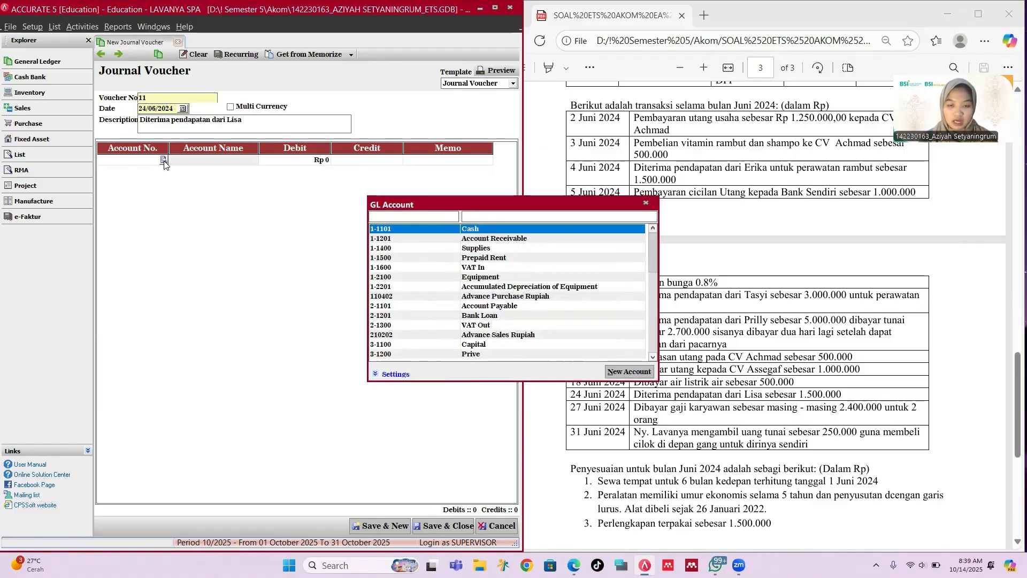
{"action": "key", "text": "Return"}
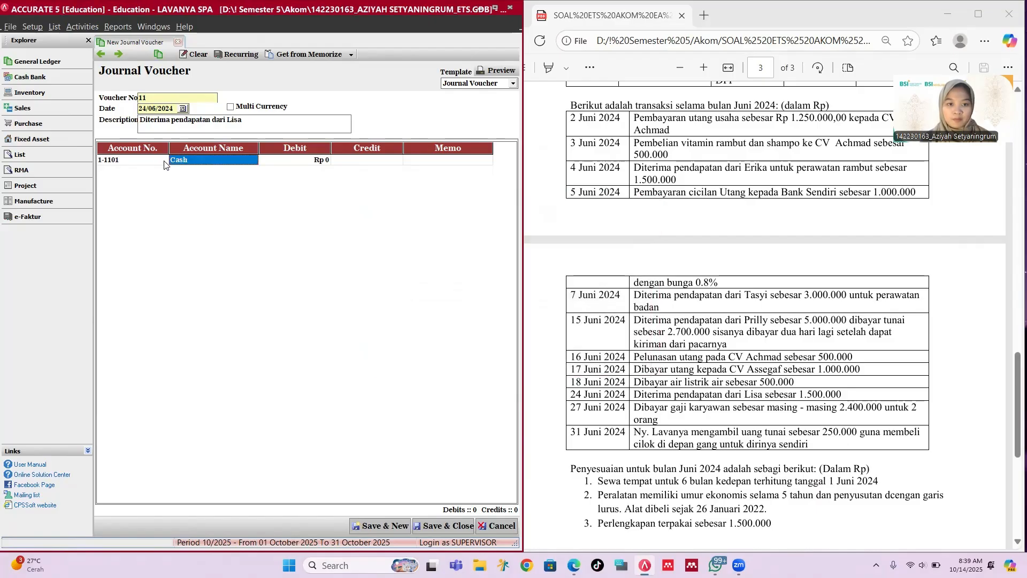
{"action": "key", "text": "Tab"}
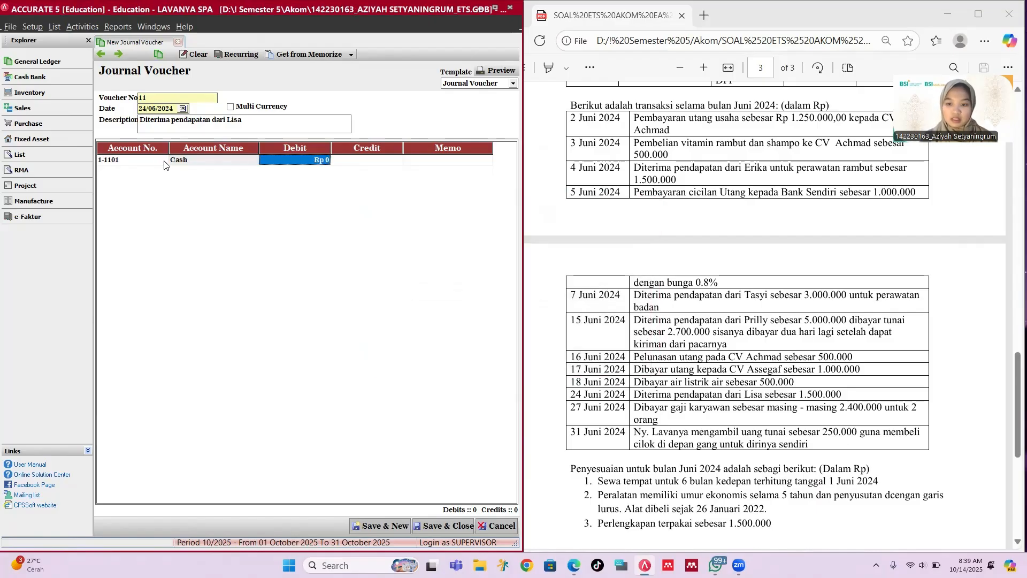
{"action": "type", "text": "1"}
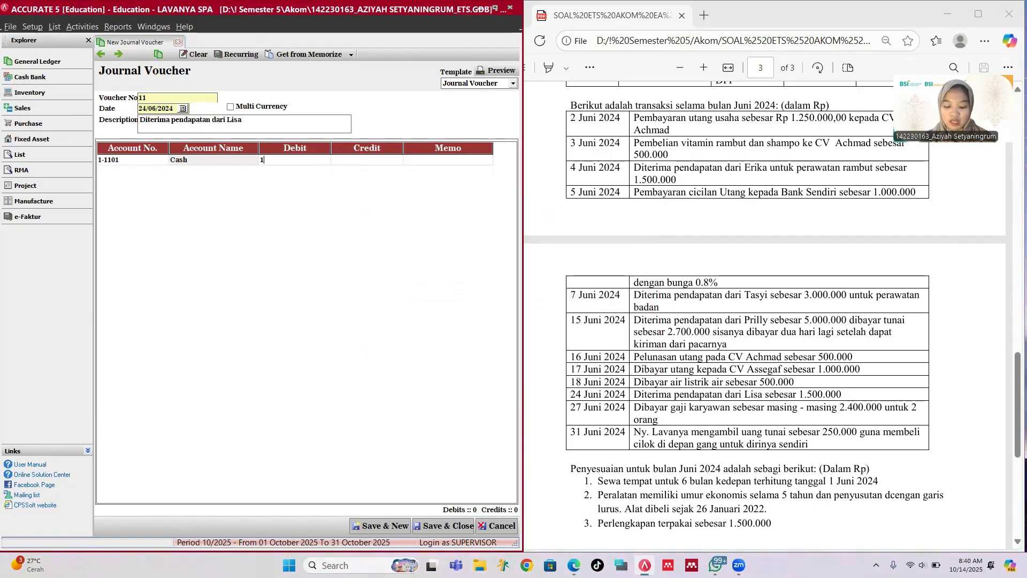
{"action": "type", "text": ",500,000"}
{"action": "key", "text": "Tab"}
{"action": "key", "text": "Tab"}
{"action": "key", "text": "Tab"}
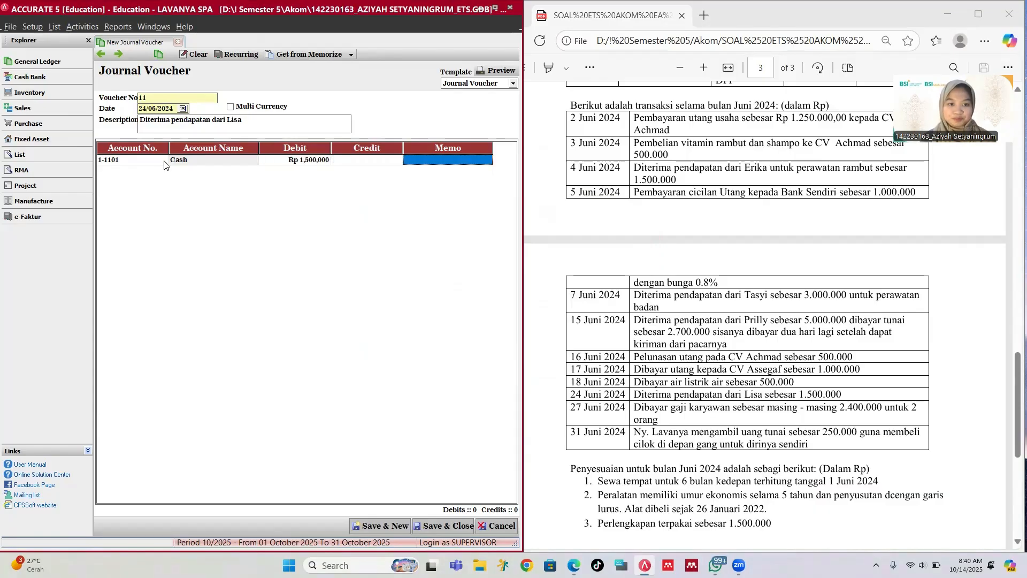
{"action": "type", "text": "se"}
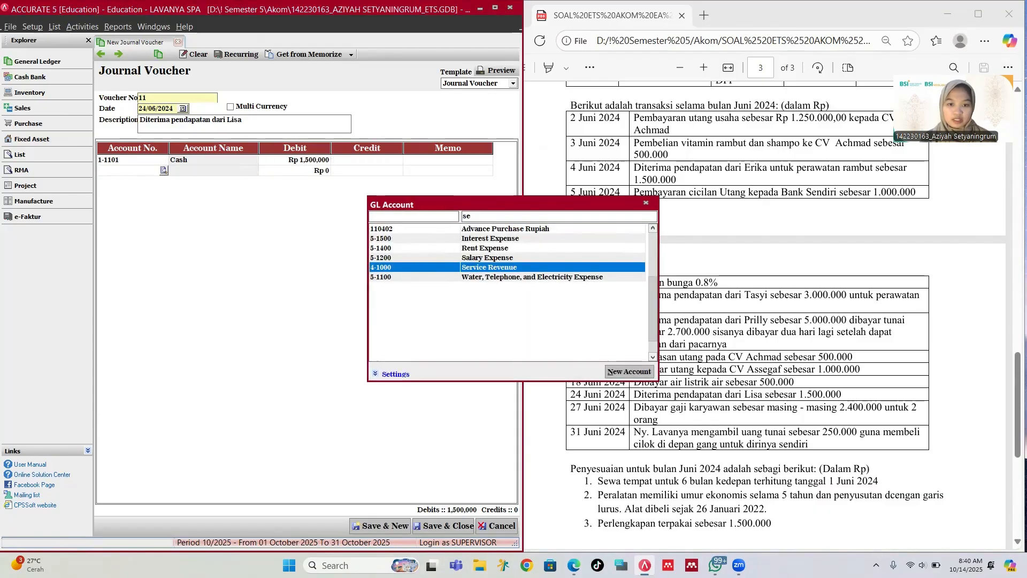
{"action": "key", "text": "Return"}
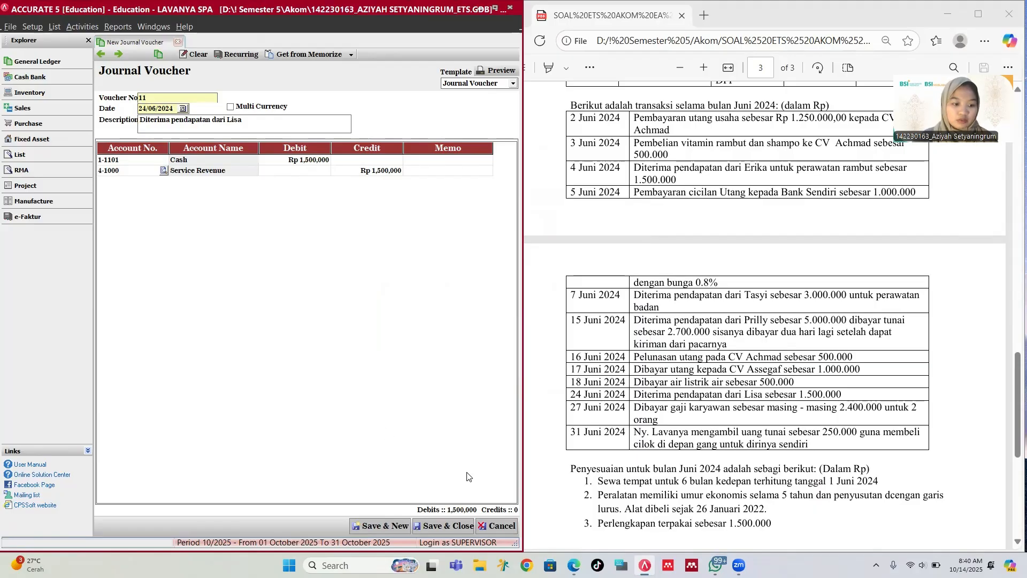
{"action": "left_click", "coordinate": [379, 525]}
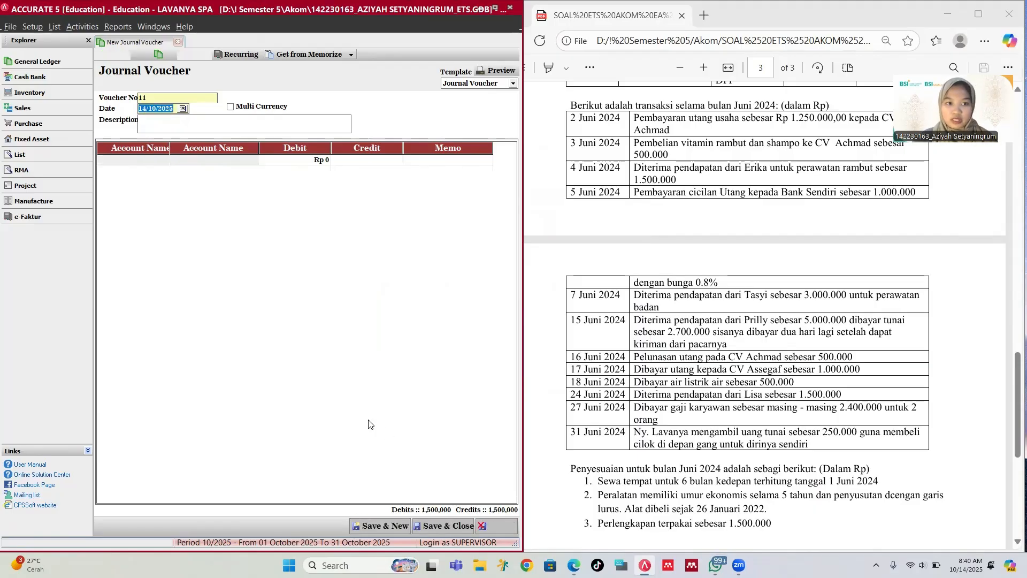
{"action": "left_click", "coordinate": [101, 54]}
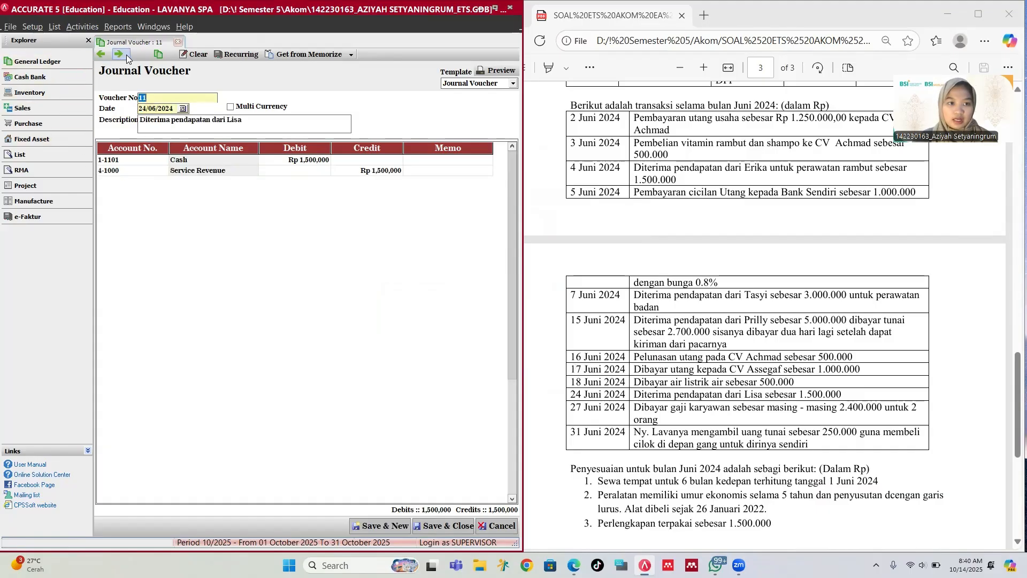
Step: Open blank voucher 12, date it 27/06/2024, and describe it 'Pembayaran gaji 2 karyawan'
{"action": "left_click", "coordinate": [127, 56]}
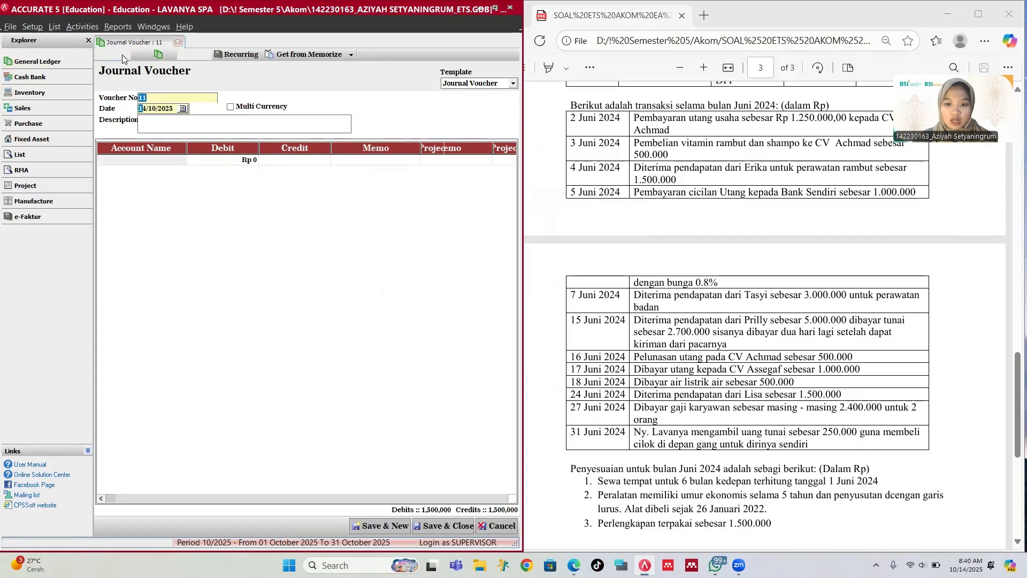
{"action": "left_click", "coordinate": [161, 109]}
{"action": "type", "text": "27/"}
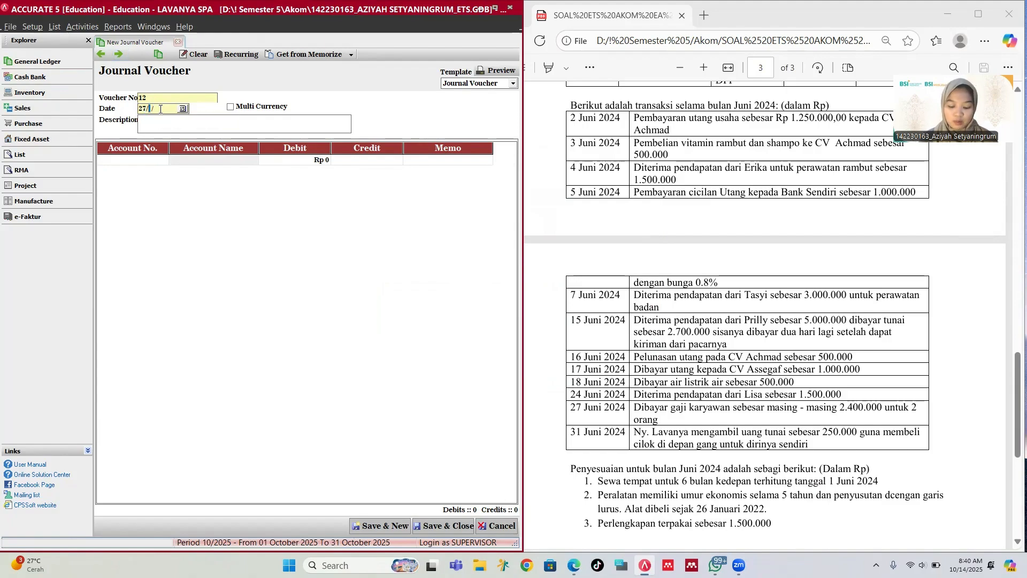
{"action": "type", "text": "06/2024"}
{"action": "key", "text": "Tab"}
{"action": "key", "text": "Tab"}
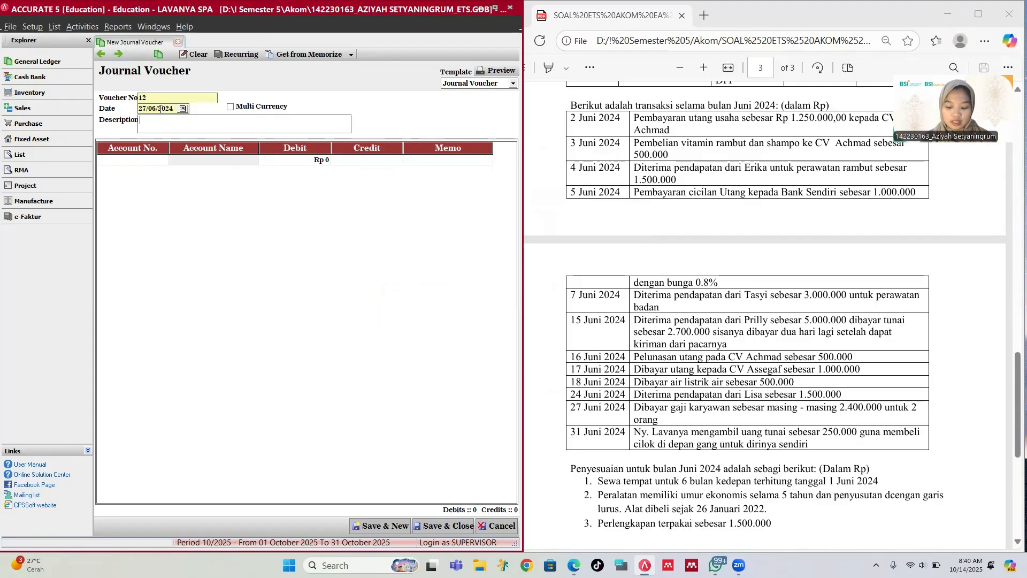
{"action": "type", "text": "Dibaya"}
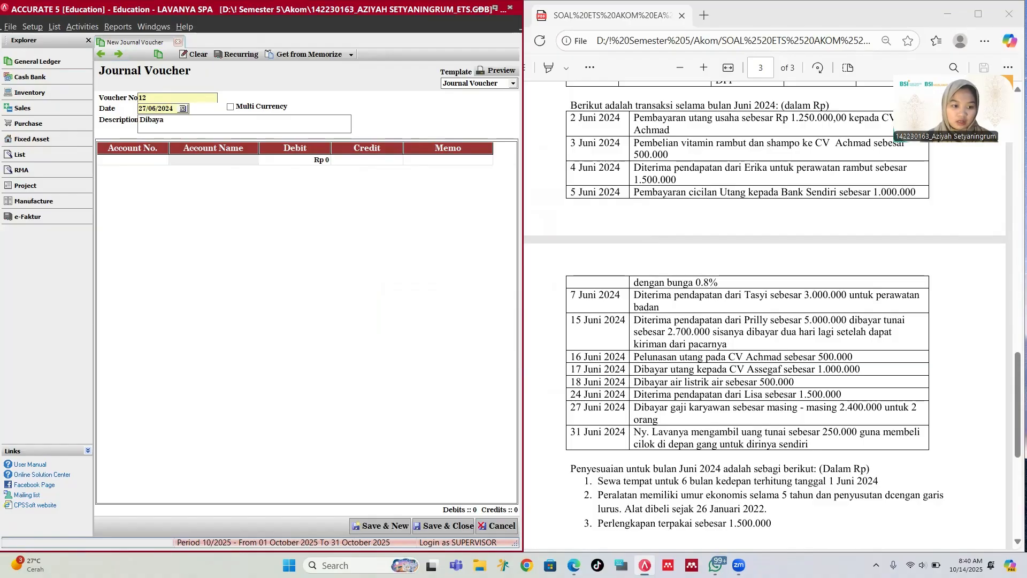
{"action": "key", "text": "BackSpace"}
{"action": "key", "text": "BackSpace"}
{"action": "key", "text": "BackSpace"}
{"action": "key", "text": "BackSpace"}
{"action": "key", "text": "BackSpace"}
{"action": "key", "text": "BackSpace"}
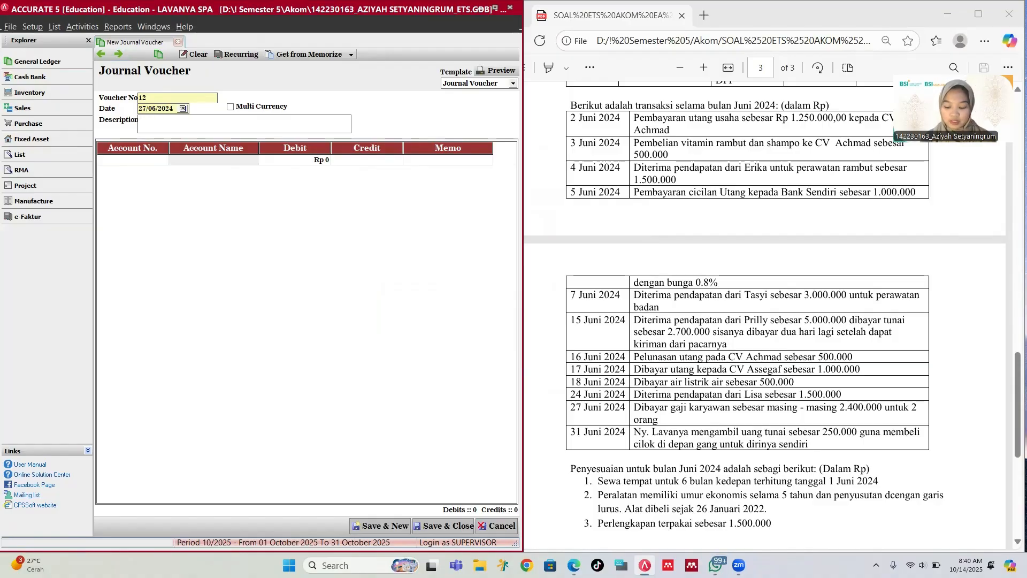
{"action": "type", "text": "Pembayaran "}
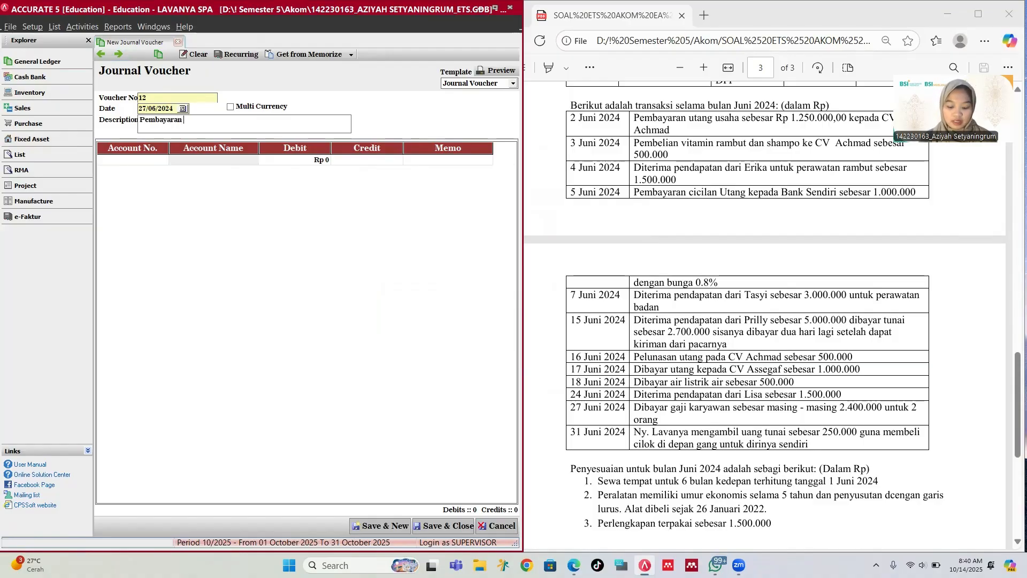
{"action": "type", "text": "gaji 2"}
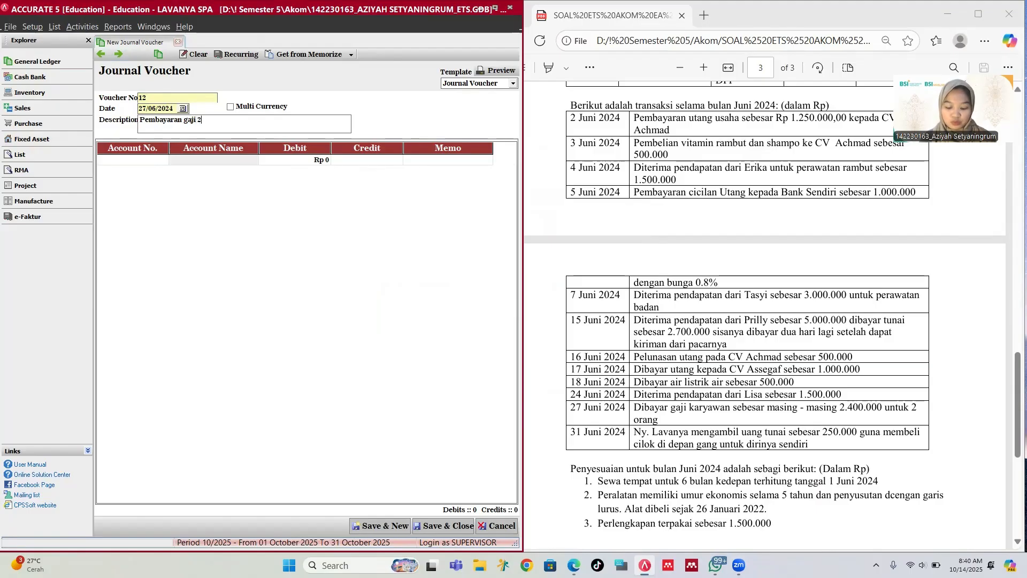
{"action": "type", "text": " karyawan"}
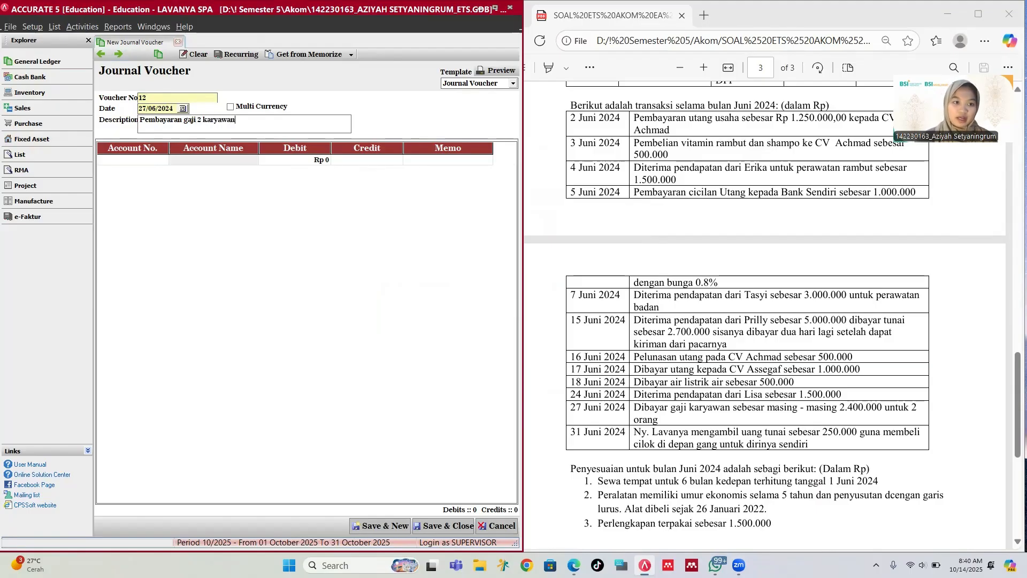
{"action": "left_click", "coordinate": [156, 160]}
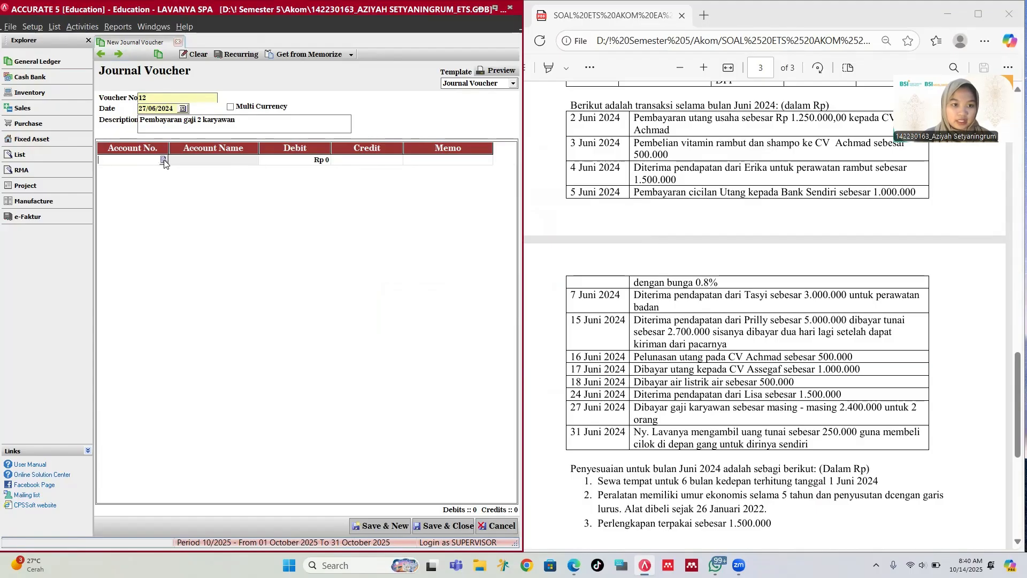
Step: Debit 5-1200 Salary Expense Rp 4,800,000 on the first line
{"action": "left_click", "coordinate": [164, 159]}
{"action": "type", "text": "ex"}
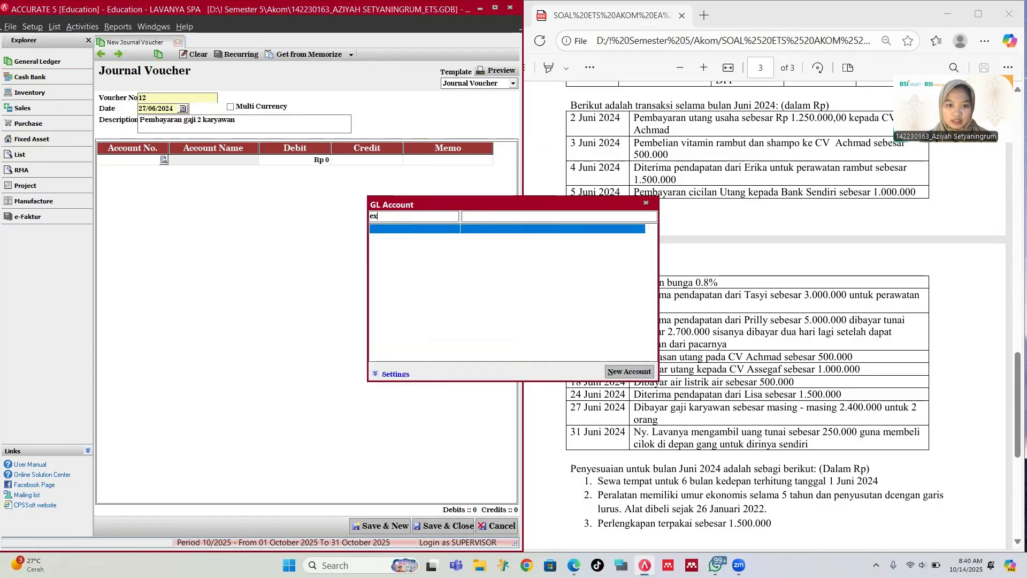
{"action": "key", "text": "BackSpace"}
{"action": "key", "text": "Down"}
{"action": "key", "text": "Down"}
{"action": "key", "text": "Down"}
{"action": "key", "text": "Down"}
{"action": "key", "text": "Down"}
{"action": "key", "text": "Down"}
{"action": "key", "text": "Down"}
{"action": "key", "text": "Down"}
{"action": "key", "text": "Down"}
{"action": "key", "text": "Down"}
{"action": "key", "text": "Down"}
{"action": "key", "text": "Down"}
{"action": "key", "text": "Down"}
{"action": "key", "text": "Down"}
{"action": "key", "text": "Down"}
{"action": "key", "text": "Down"}
{"action": "key", "text": "Down"}
{"action": "key", "text": "Down"}
{"action": "key", "text": "Down"}
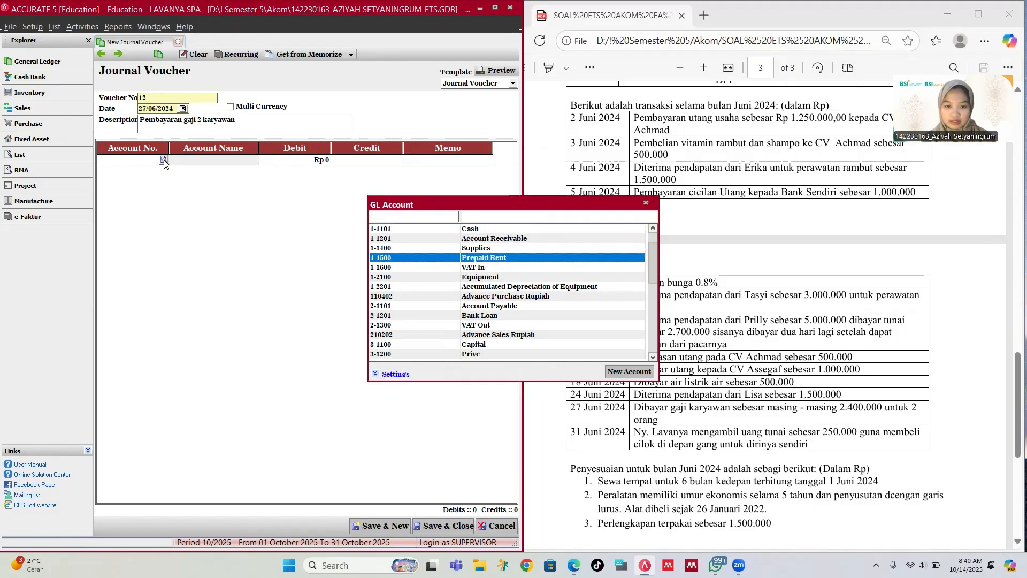
{"action": "key", "text": "Up"}
{"action": "key", "text": "Return"}
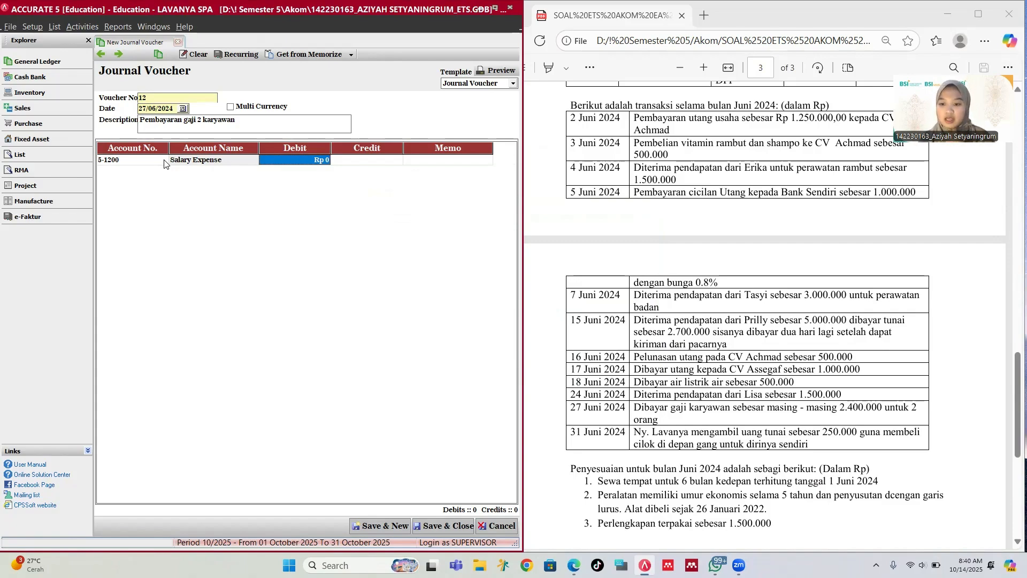
{"action": "type", "text": "4,8"}
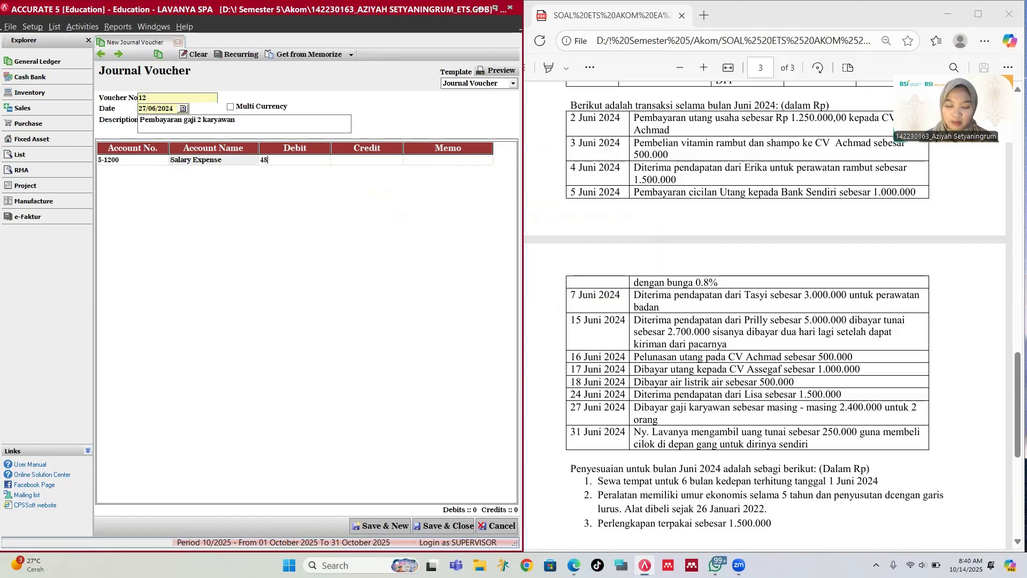
{"action": "type", "text": "00,000"}
{"action": "key", "text": "Tab"}
{"action": "key", "text": "Tab"}
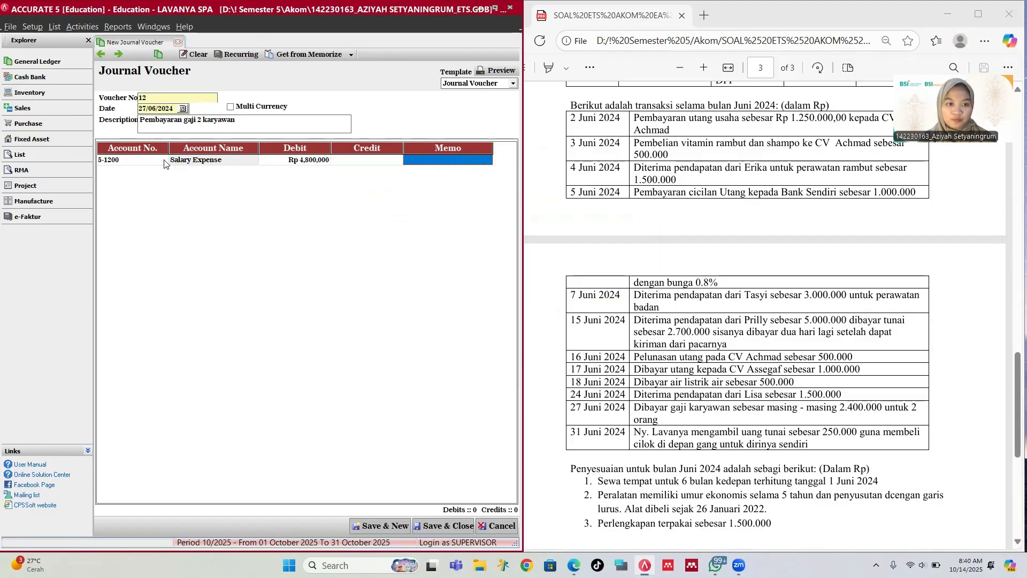
{"action": "key", "text": "Tab"}
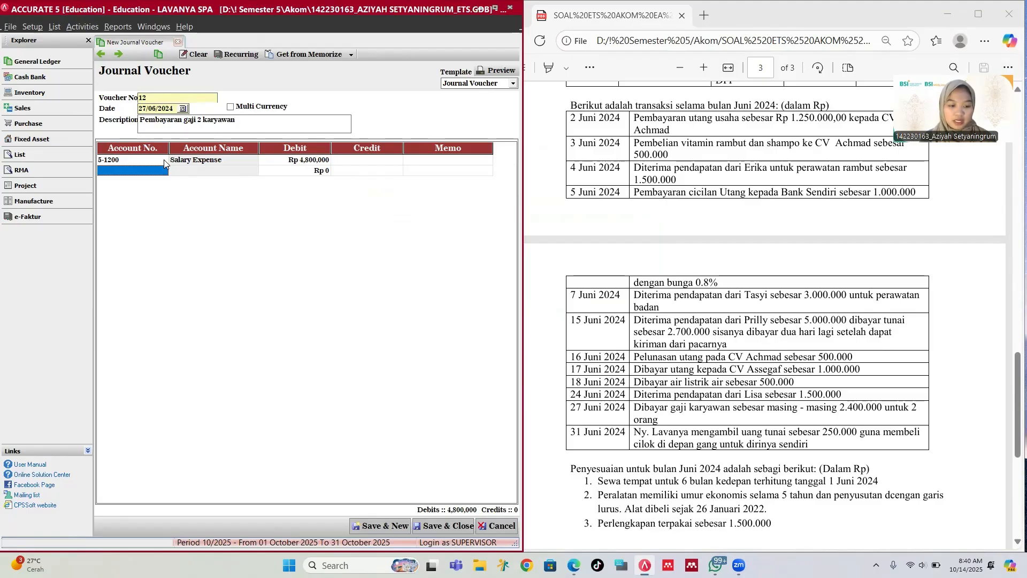
Step: Credit 1-1101 Cash on the next line and save voucher 12
{"action": "type", "text": "k"}
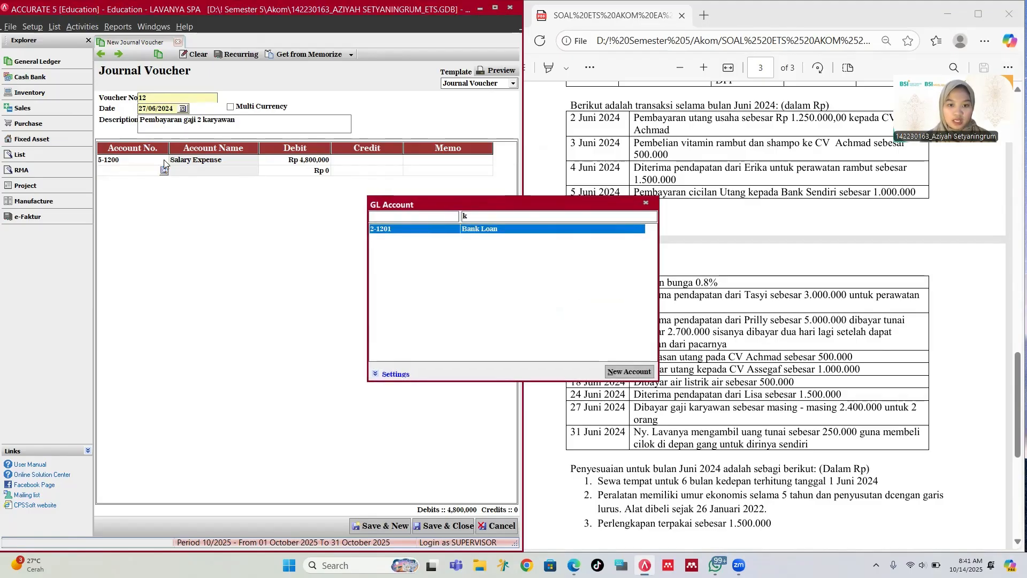
{"action": "key", "text": "BackSpace"}
{"action": "type", "text": "ca"}
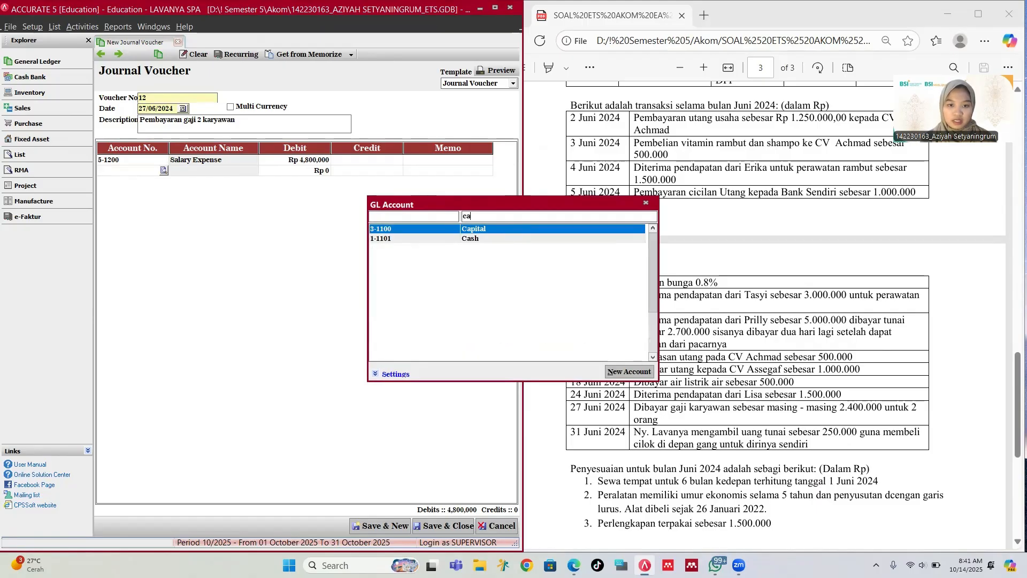
{"action": "key", "text": "Down"}
{"action": "key", "text": "Return"}
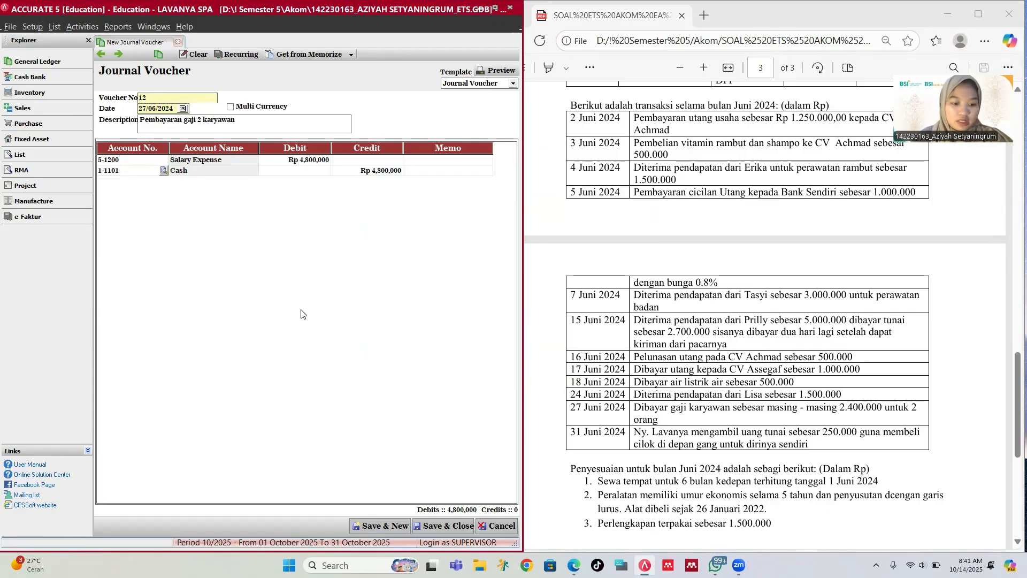
{"action": "left_click", "coordinate": [389, 527]}
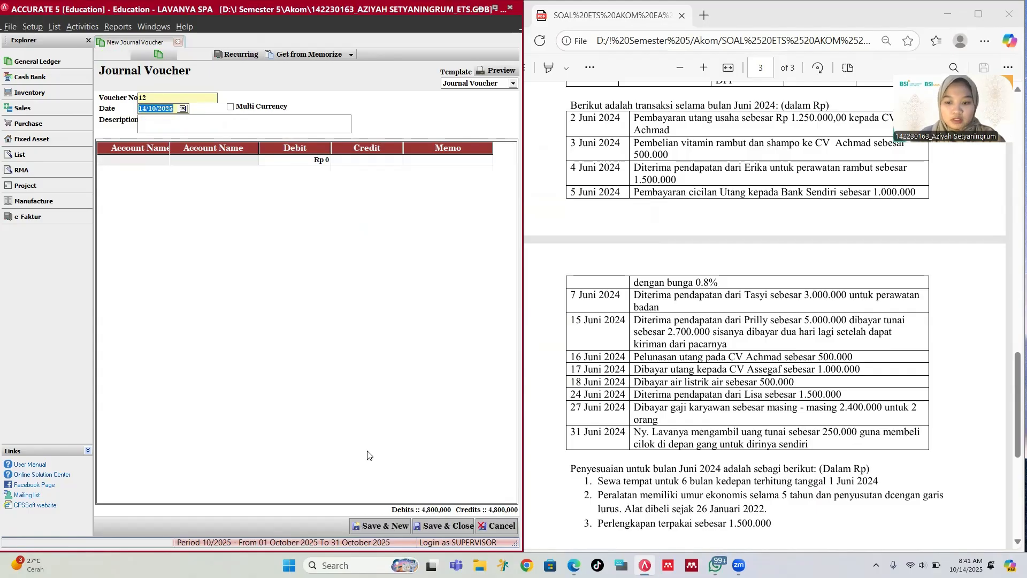
Step: Describe the voucher as the owner's Prive withdrawal and debit Prive Rp 250,000
{"action": "left_click", "coordinate": [166, 127]}
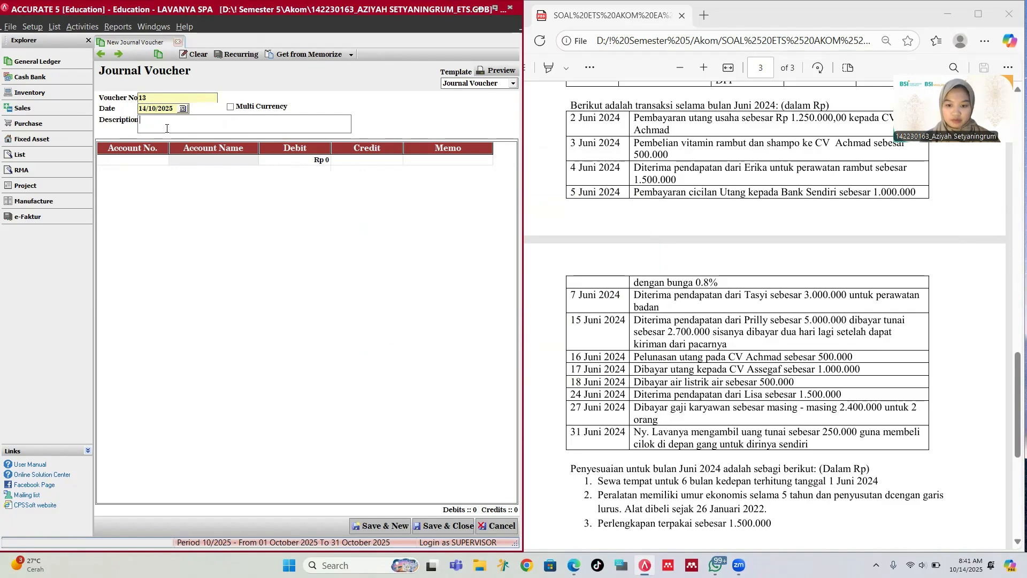
{"action": "type", "text": "Prive Ny"}
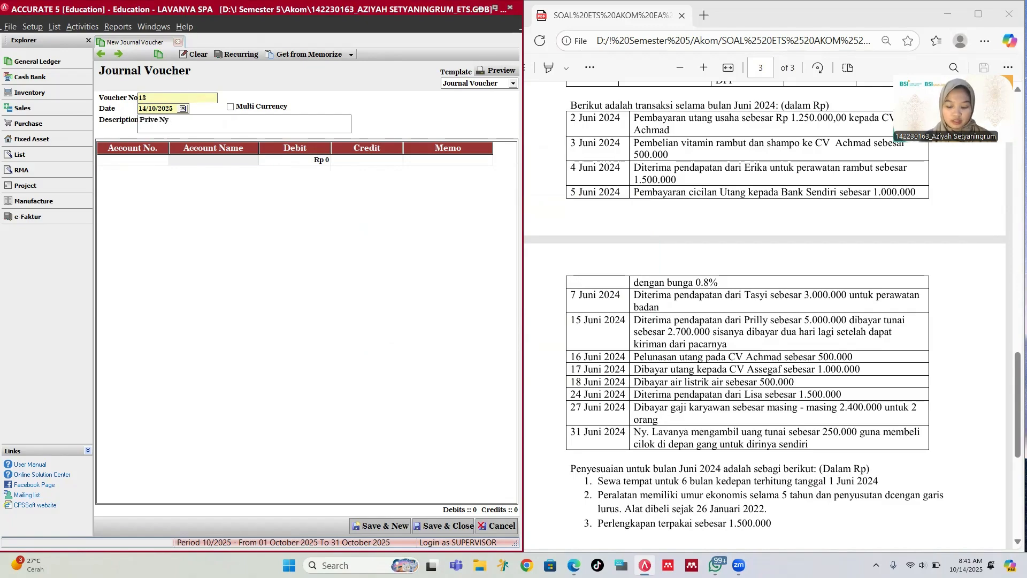
{"action": "type", "text": " Lavanya"}
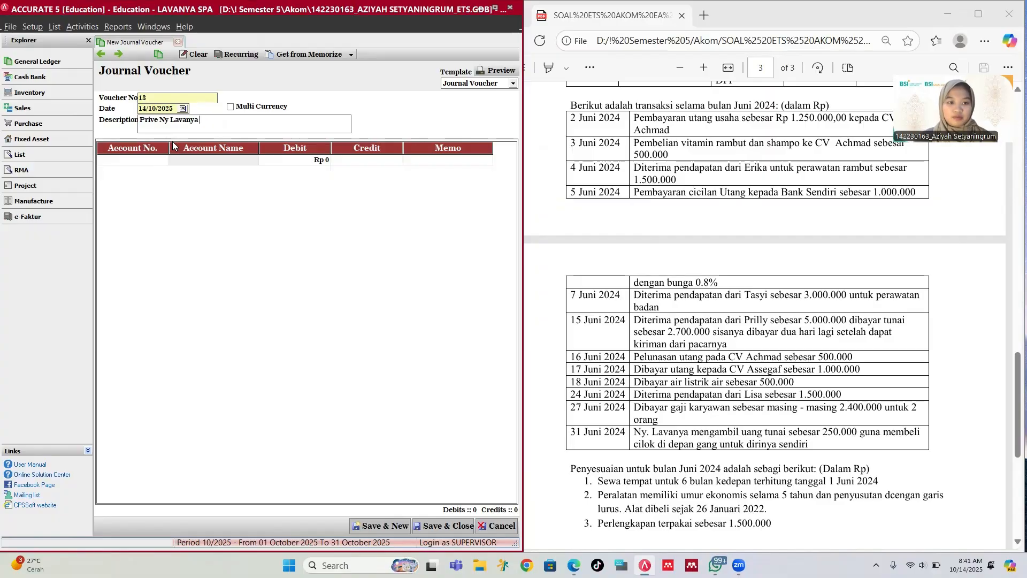
{"action": "left_click", "coordinate": [143, 163]}
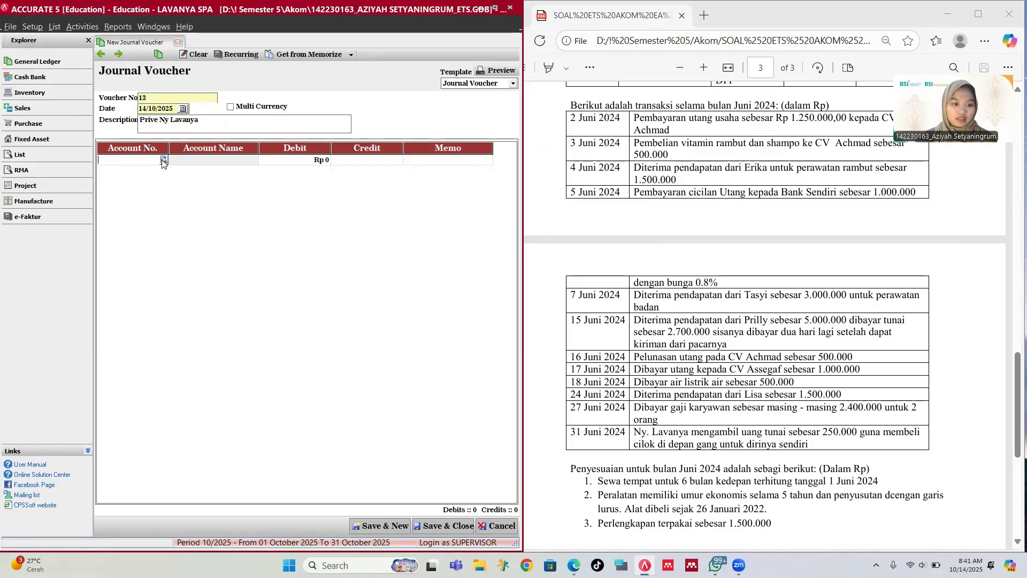
{"action": "left_click", "coordinate": [163, 160]}
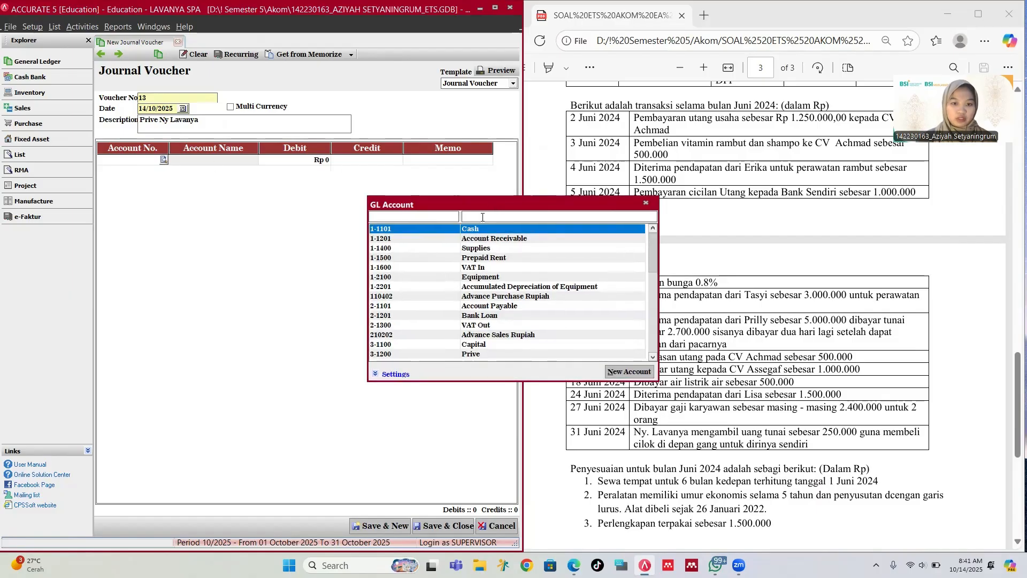
{"action": "type", "text": "p"}
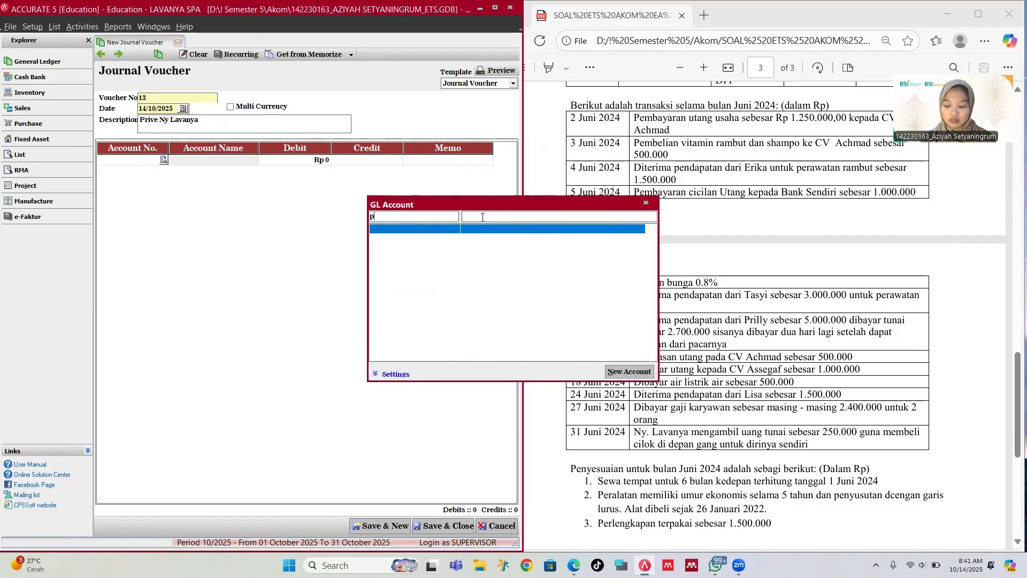
{"action": "key", "text": "BackSpace"}
{"action": "key", "text": "Down"}
{"action": "key", "text": "Down"}
{"action": "key", "text": "Down"}
{"action": "key", "text": "Down"}
{"action": "key", "text": "Down"}
{"action": "key", "text": "Down"}
{"action": "key", "text": "Down"}
{"action": "key", "text": "Down"}
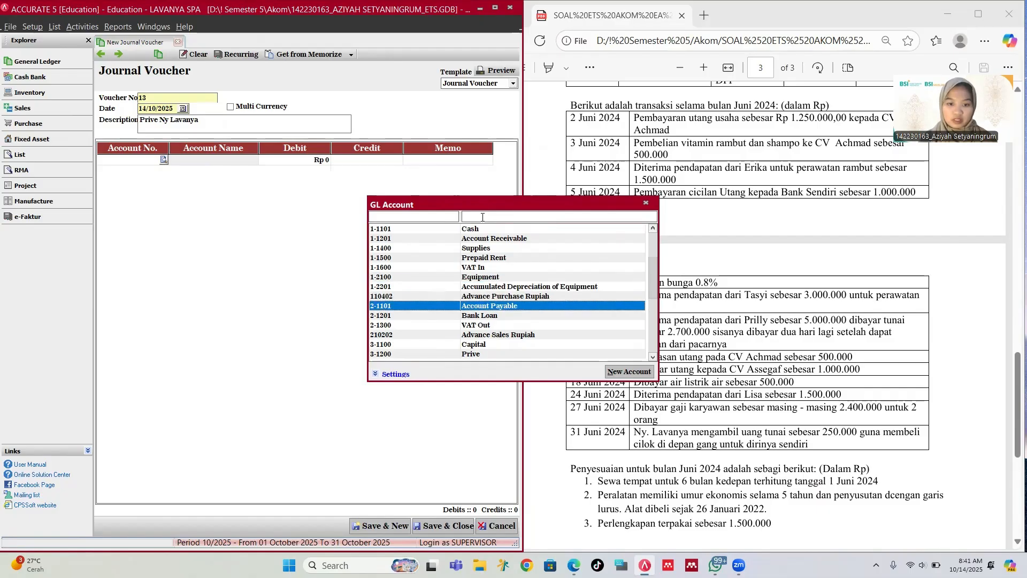
{"action": "key", "text": "Down"}
{"action": "key", "text": "Down"}
{"action": "key", "text": "Down"}
{"action": "key", "text": "Down"}
{"action": "key", "text": "Down"}
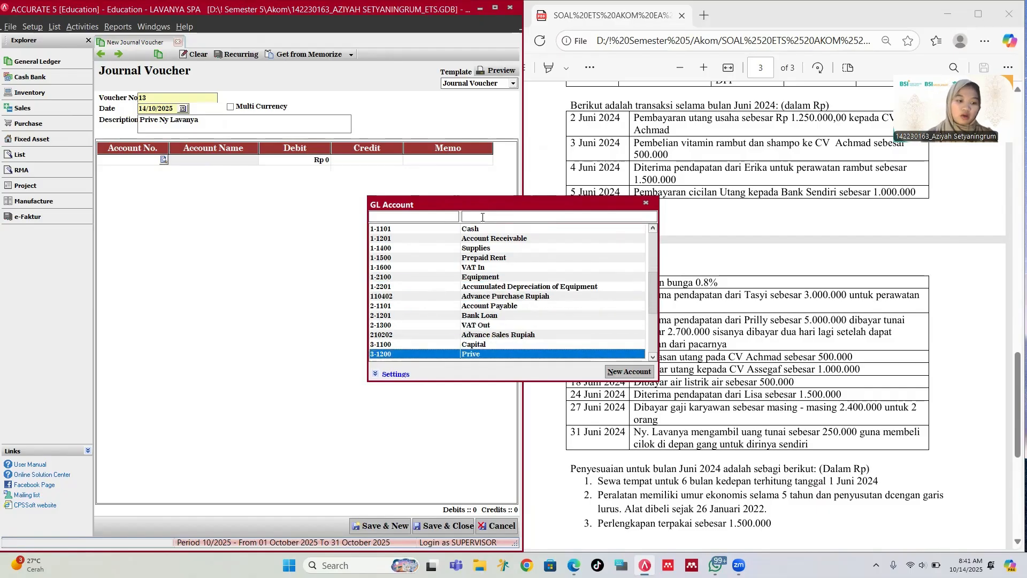
{"action": "key", "text": "Return"}
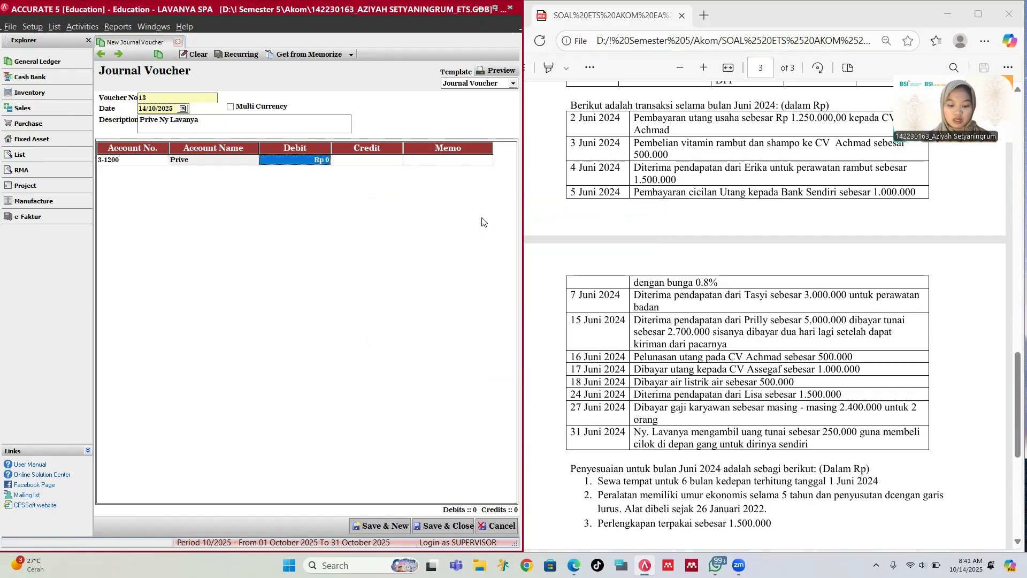
{"action": "type", "text": "250000"}
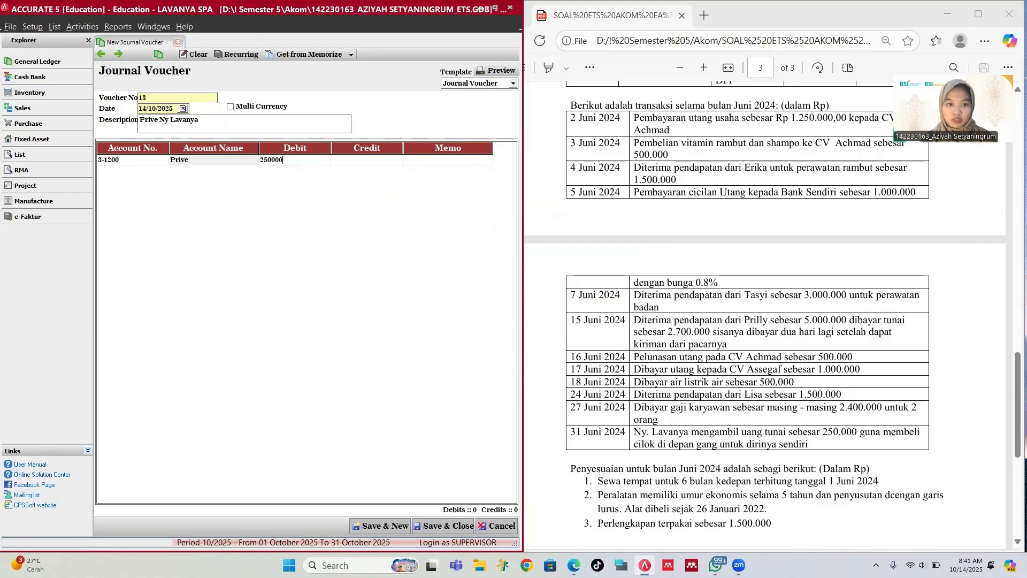
{"action": "key", "text": "Tab"}
{"action": "key", "text": "Tab"}
{"action": "key", "text": "Tab"}
Step: Credit Cash Rp 250,000 and save voucher 13
{"action": "type", "text": "c"}
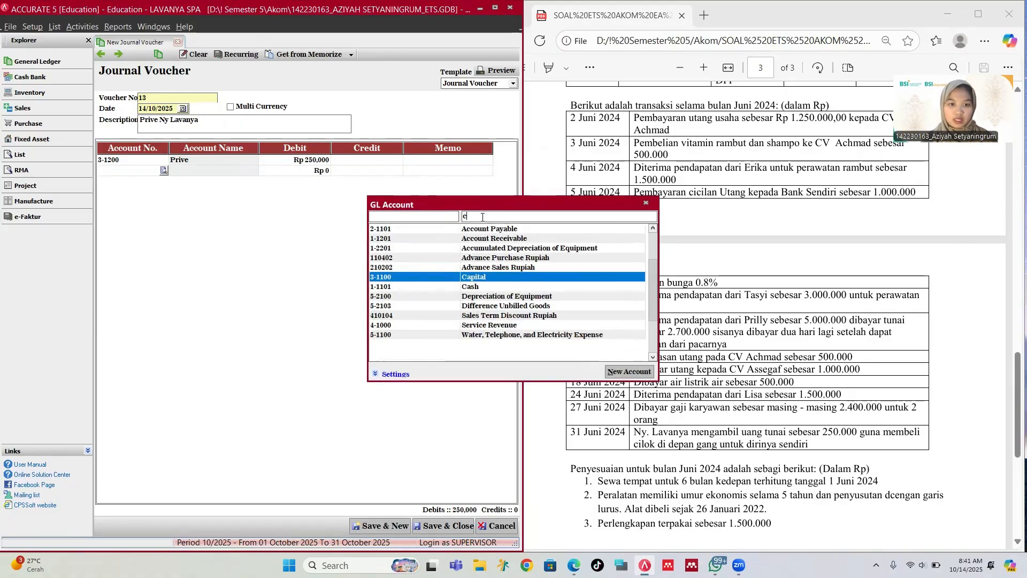
{"action": "key", "text": "Down"}
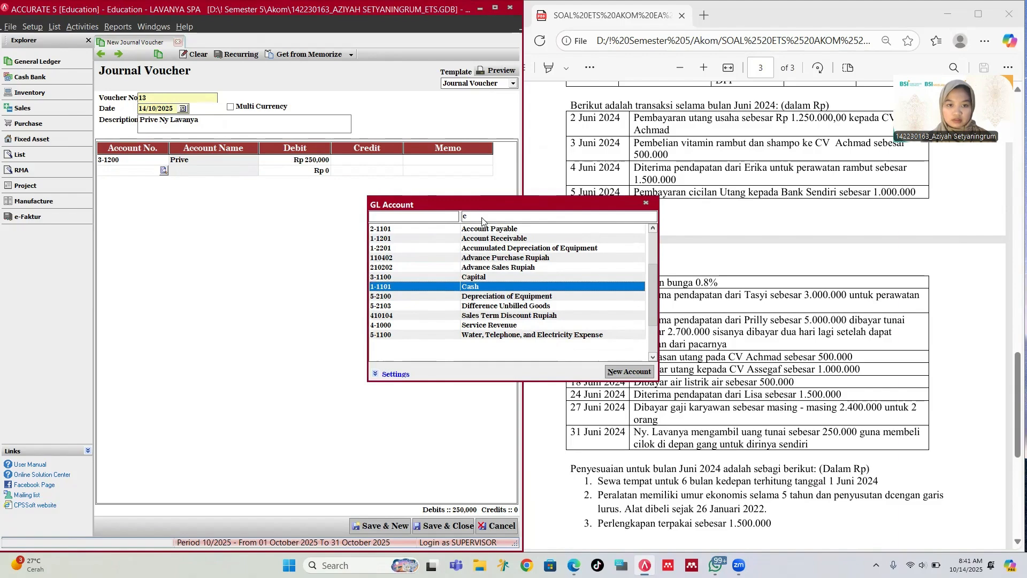
{"action": "key", "text": "Return"}
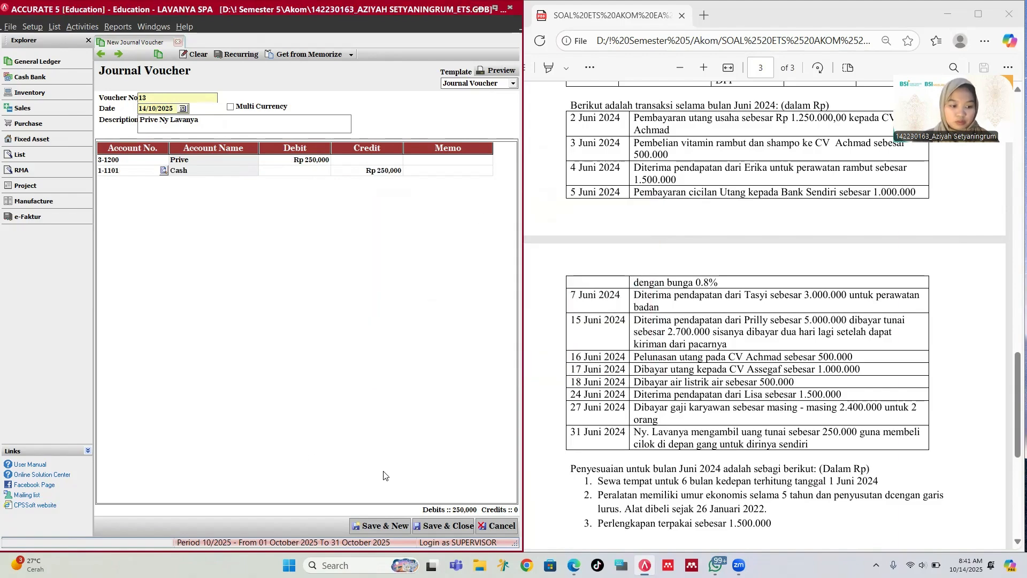
{"action": "left_click", "coordinate": [398, 526]}
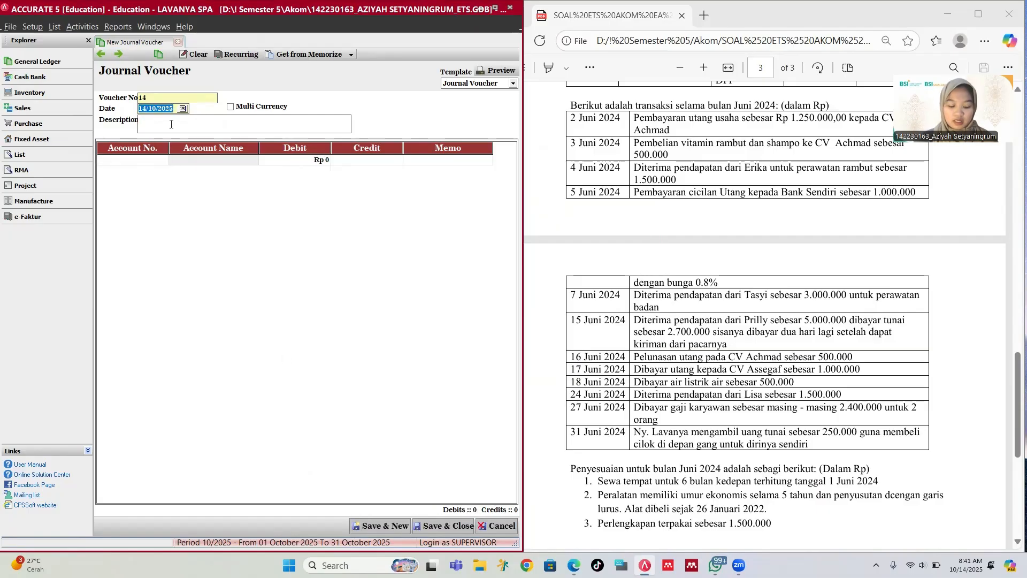
Step: Replace voucher 13's date with 30/06/2024 and save the corrected voucher
{"action": "type", "text": "30/06/"}
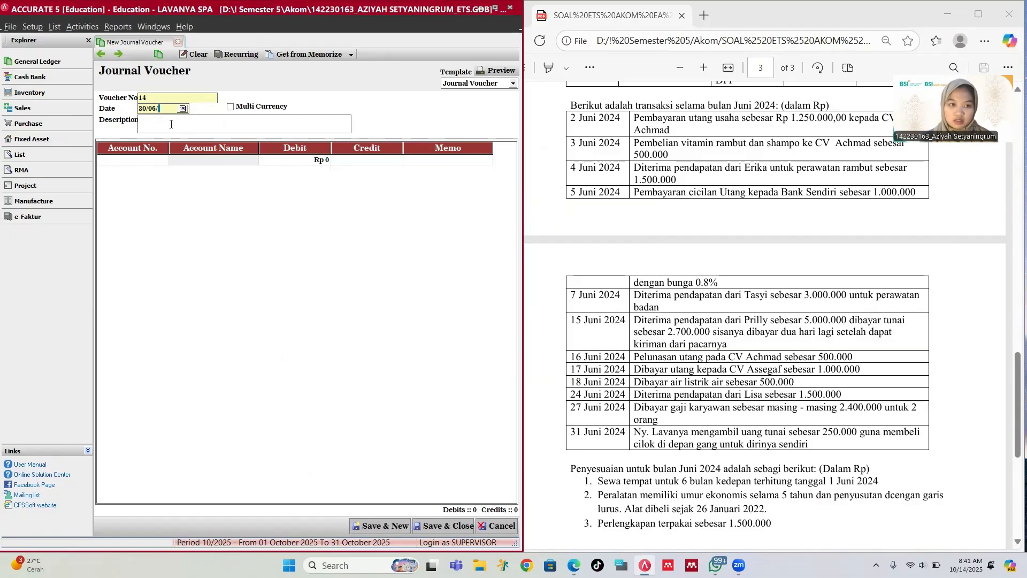
{"action": "type", "text": "2024"}
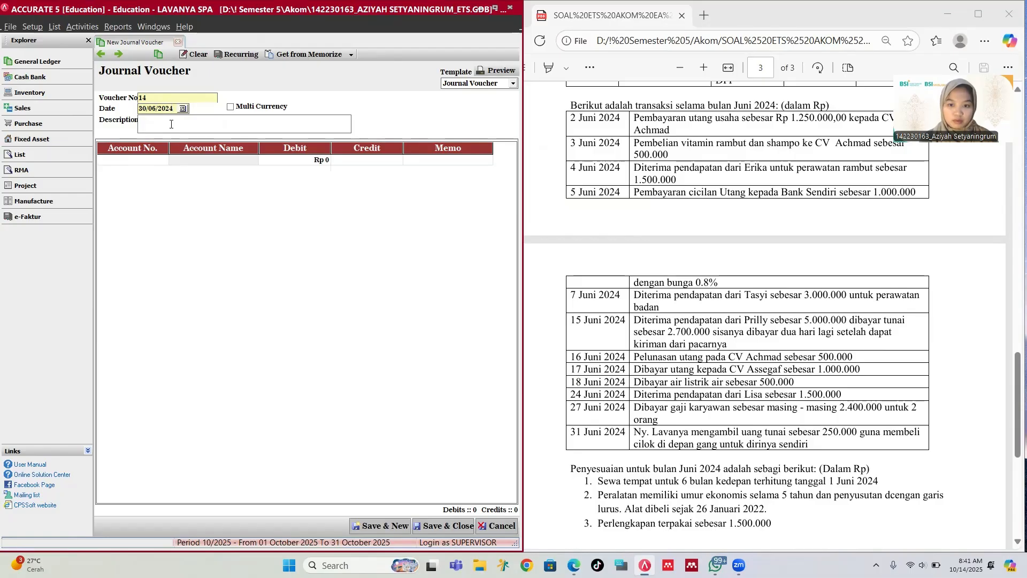
{"action": "key", "text": "Tab"}
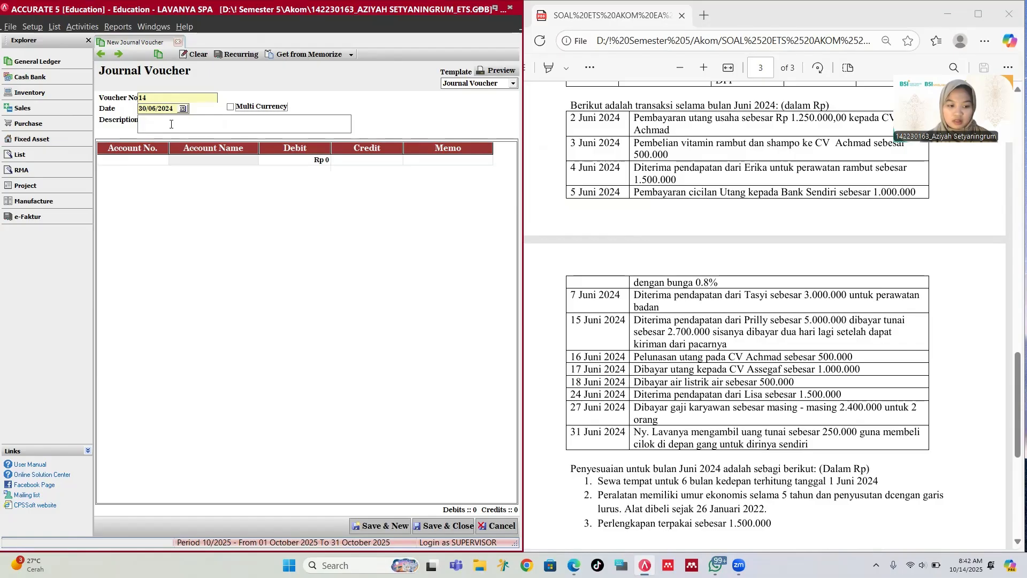
{"action": "left_click", "coordinate": [104, 56]}
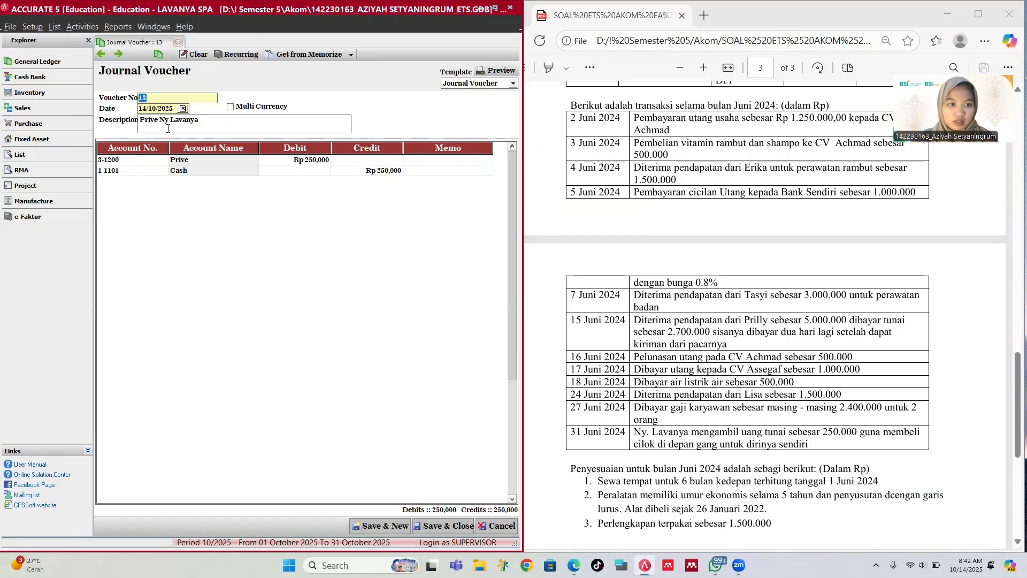
{"action": "left_click", "coordinate": [150, 108]}
{"action": "left_click", "coordinate": [147, 108]}
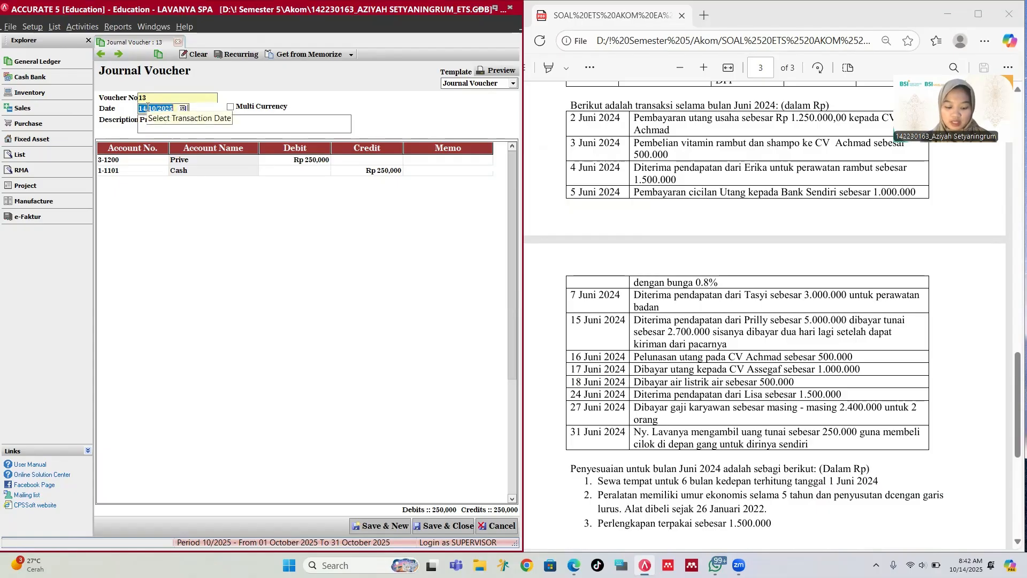
{"action": "type", "text": "30/"}
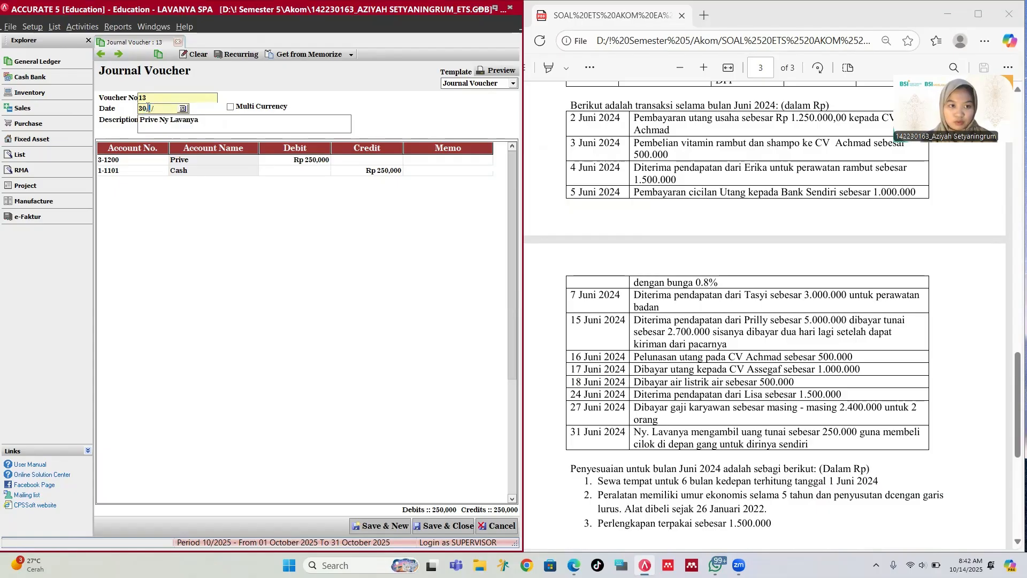
{"action": "type", "text": "06/20"}
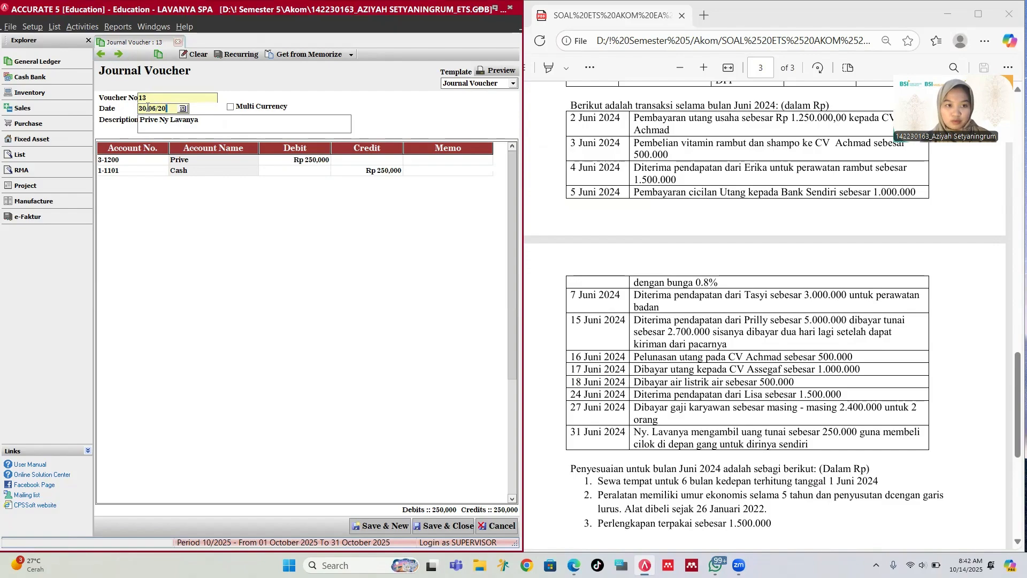
{"action": "type", "text": "24"}
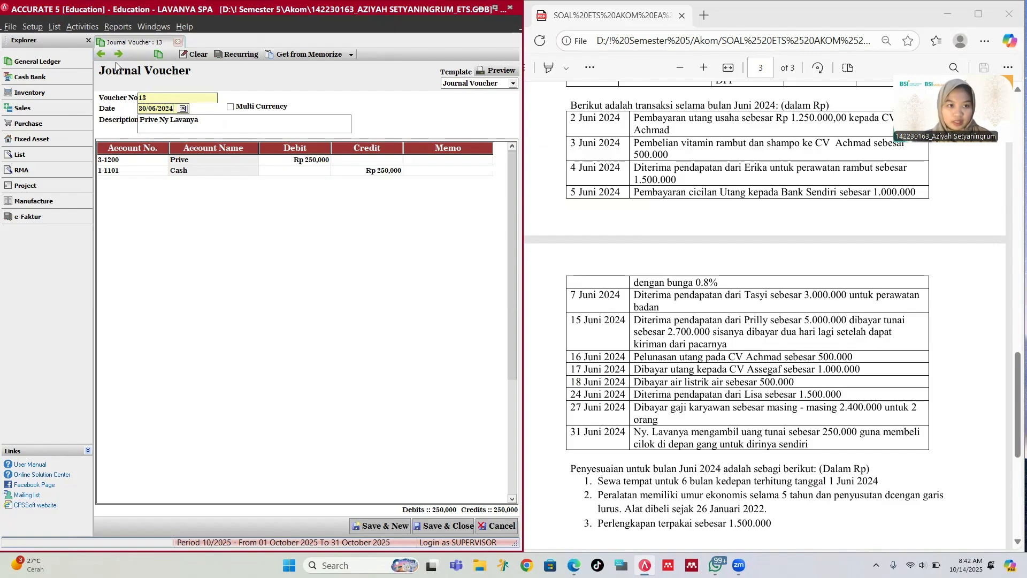
{"action": "left_click", "coordinate": [396, 529]}
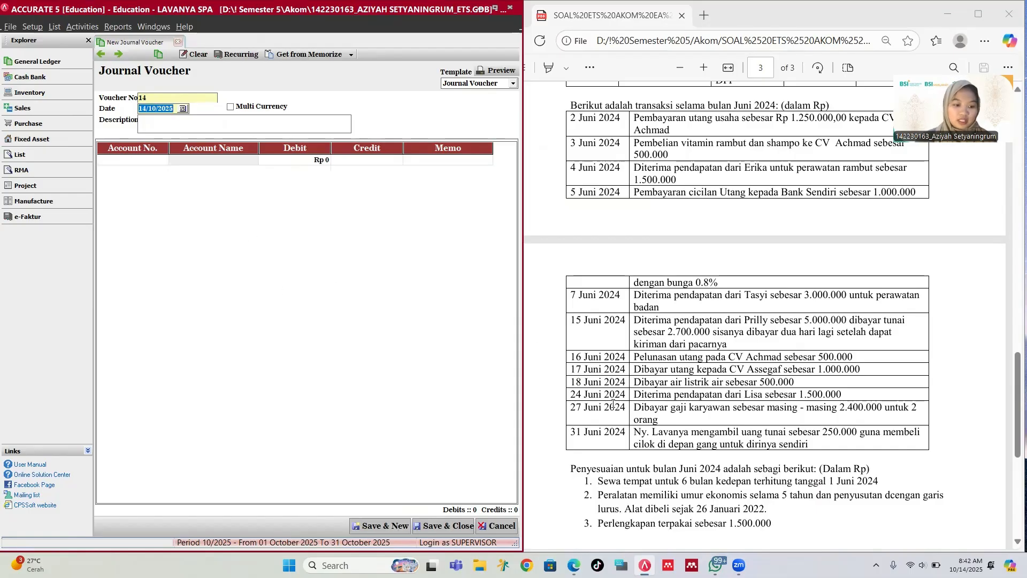
Step: Reopen voucher 13 to confirm the 30/06/2024 date and its Rp 250,000 journal lines
{"action": "left_click", "coordinate": [101, 54]}
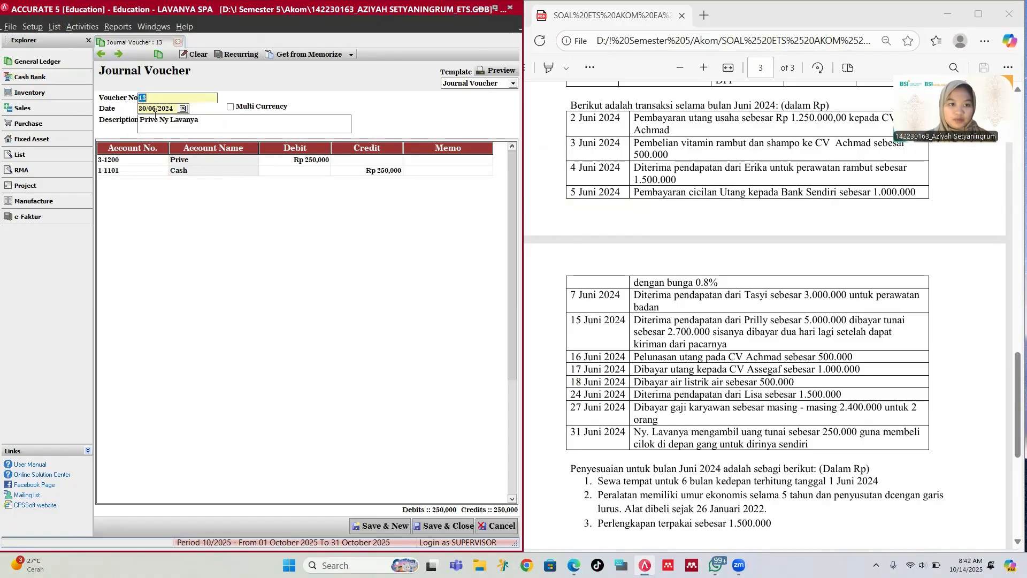
{"action": "scroll", "coordinate": [637, 238], "scroll_direction": "up", "scroll_amount": 1}
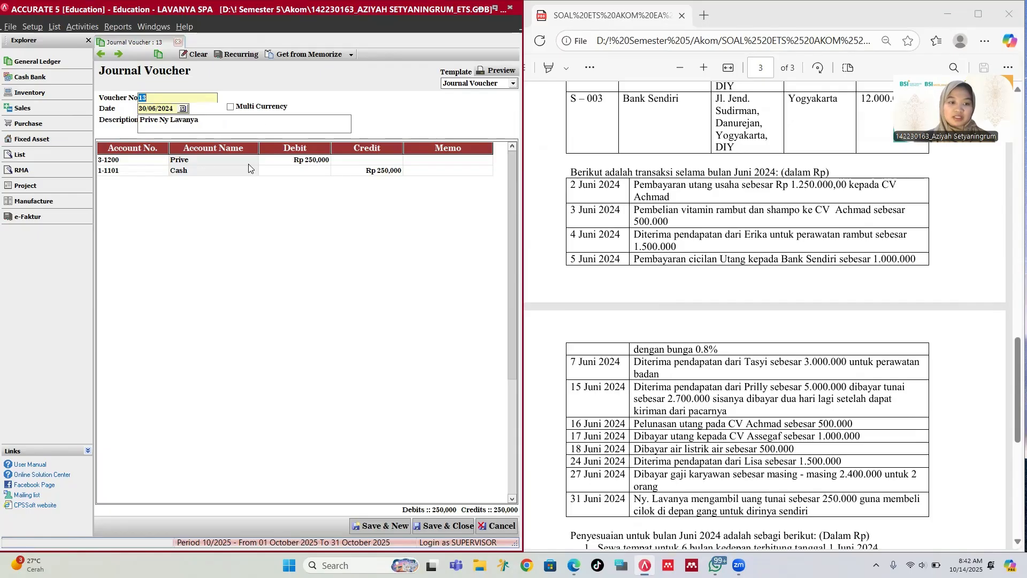
{"action": "left_click", "coordinate": [323, 277]}
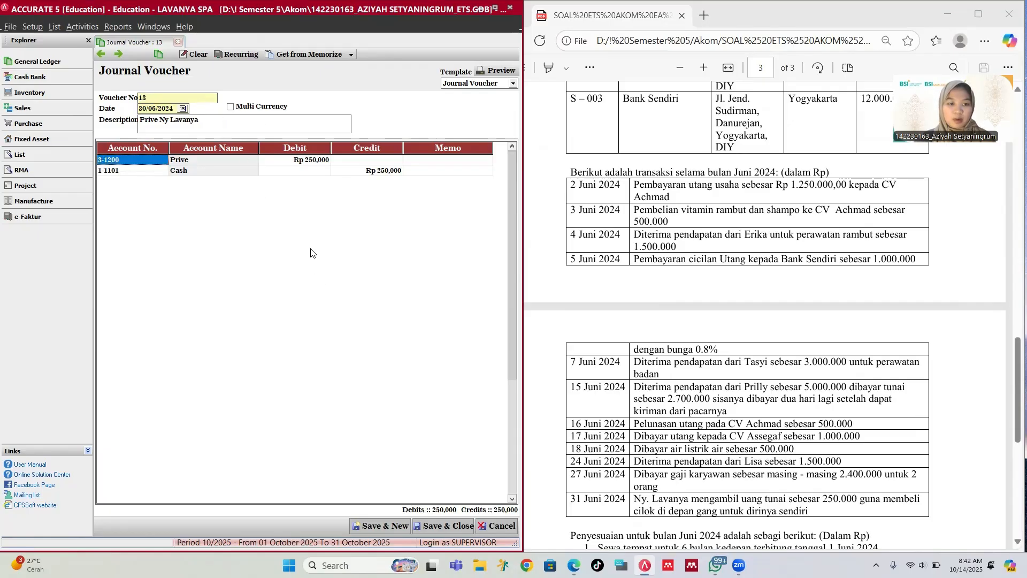
{"action": "scroll", "coordinate": [610, 301], "scroll_direction": "down", "scroll_amount": 4}
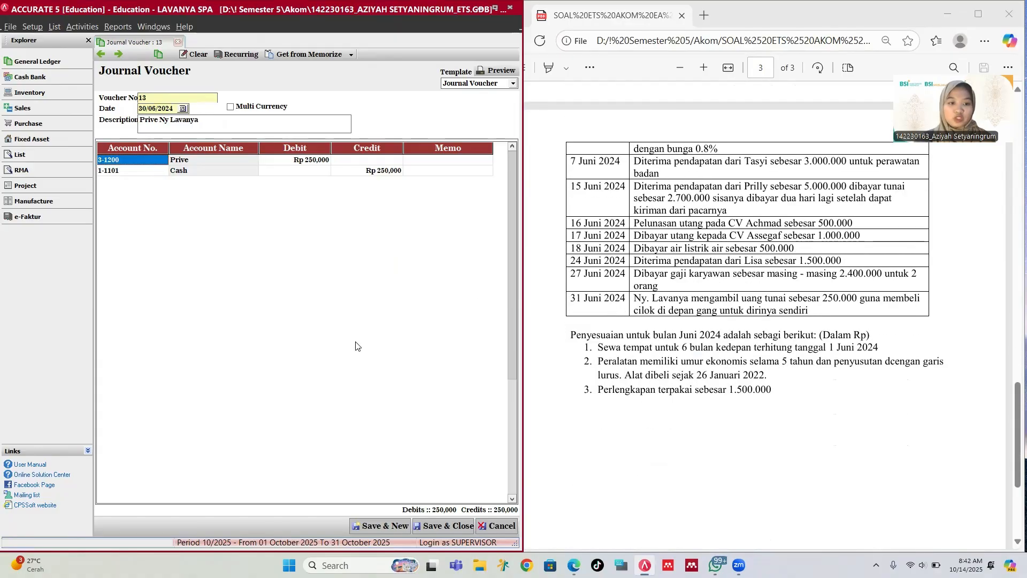
Step: Create blank voucher 14 dated 30/06/2024 and enter 'Penyesuaian' as its description
{"action": "left_click", "coordinate": [119, 55]}
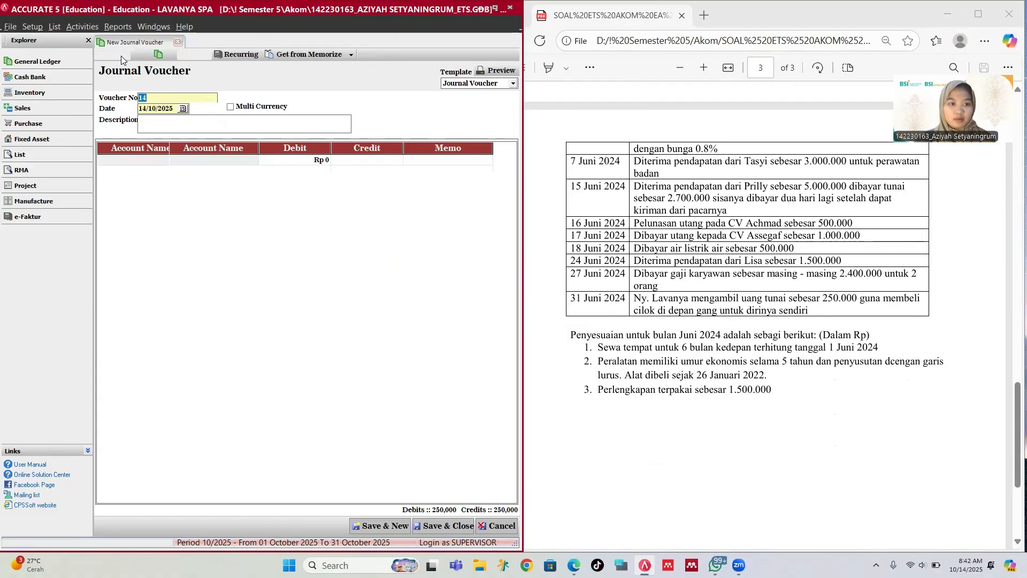
{"action": "left_click", "coordinate": [159, 108]}
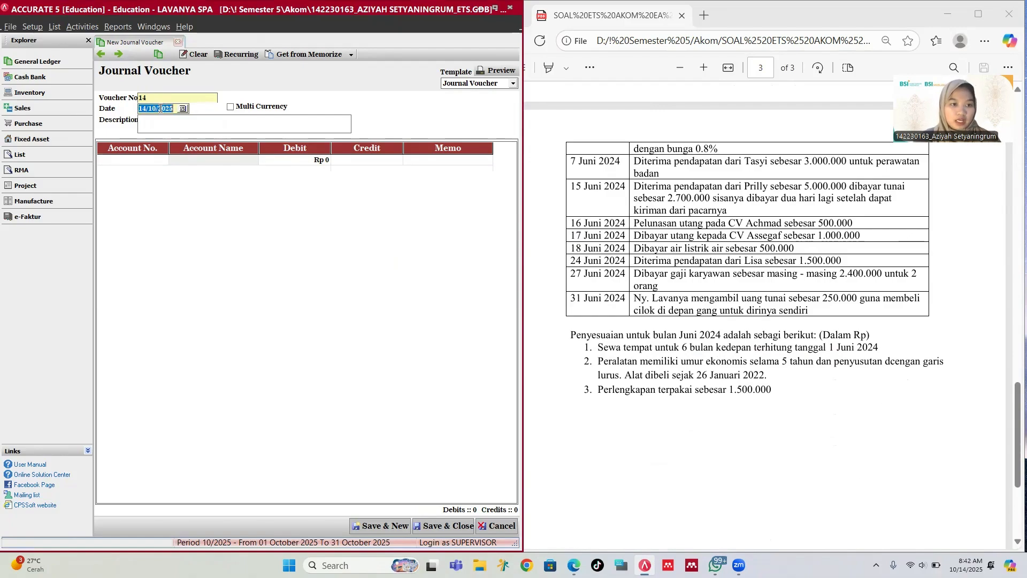
{"action": "type", "text": "30/"}
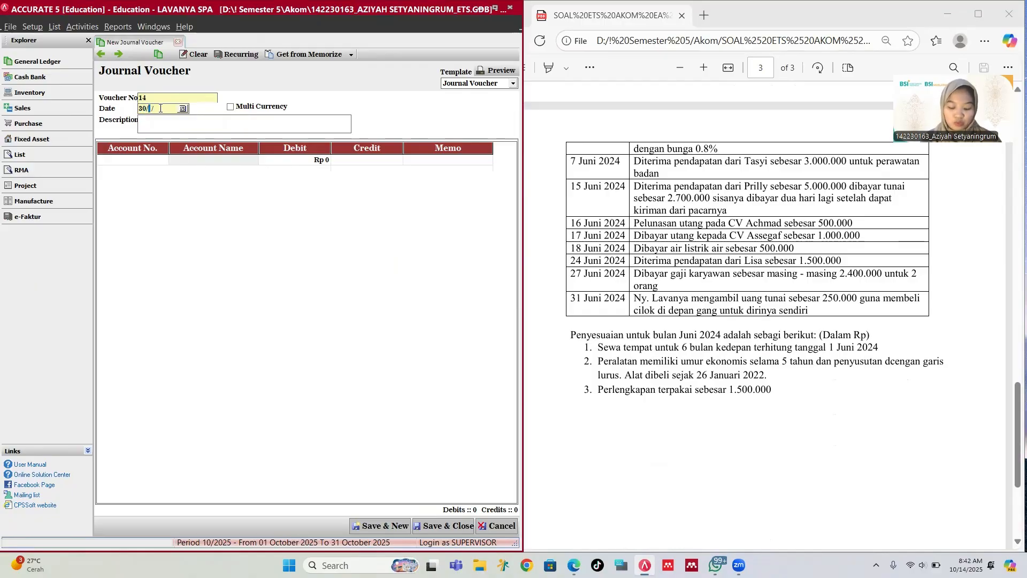
{"action": "type", "text": "06/2024"}
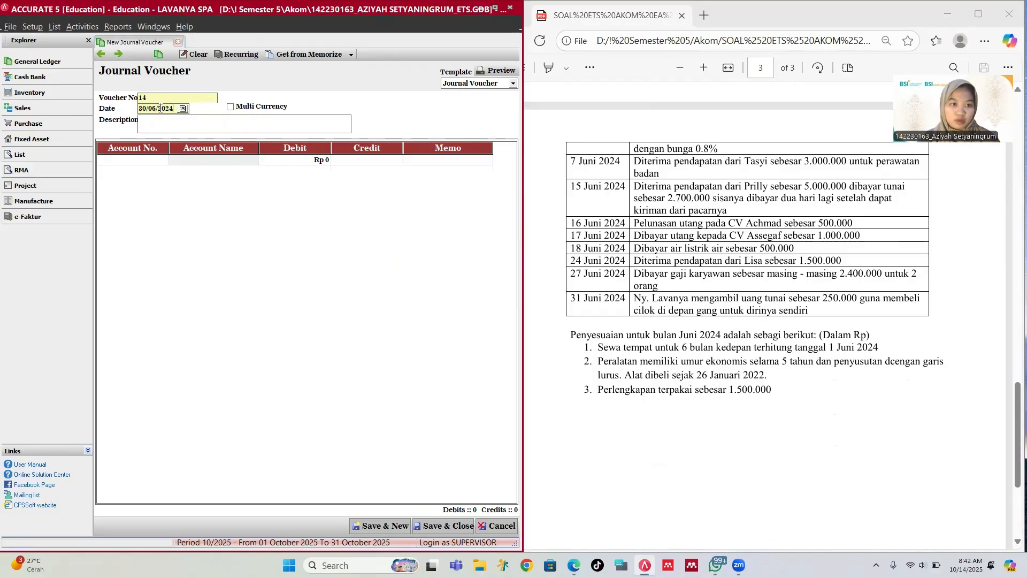
{"action": "left_click", "coordinate": [143, 120]}
{"action": "type", "text": "Pen"}
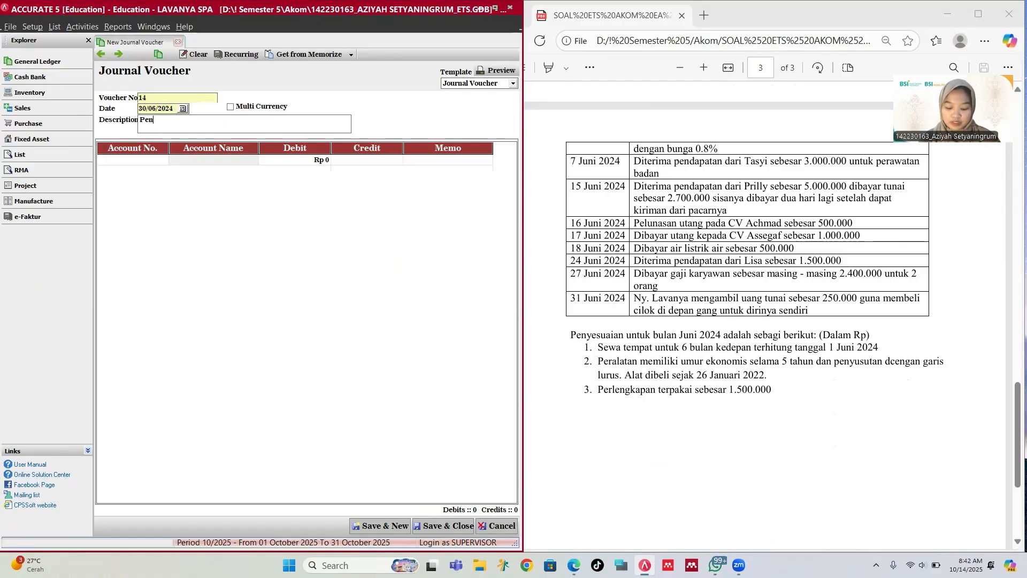
{"action": "type", "text": "yesuaian"}
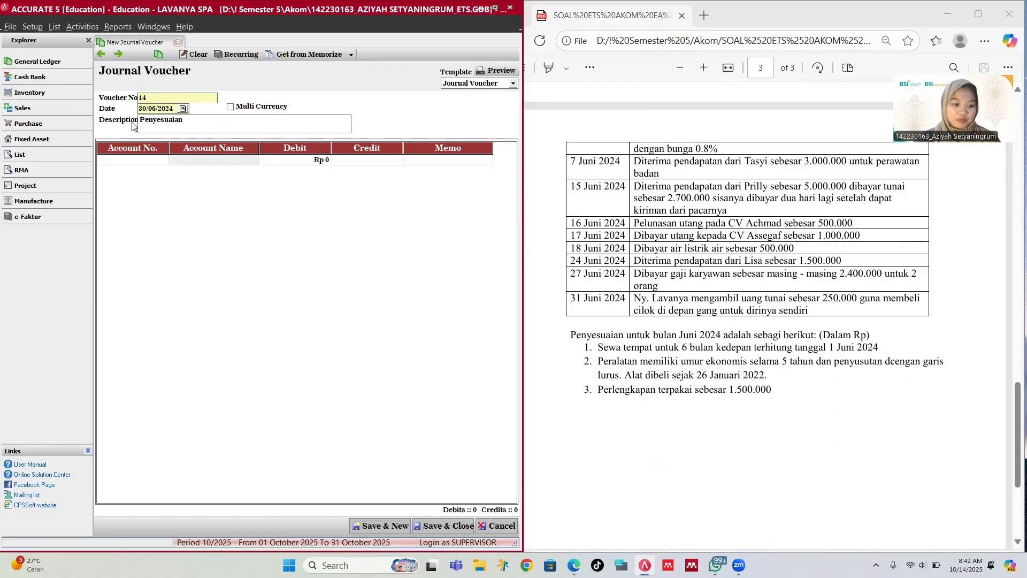
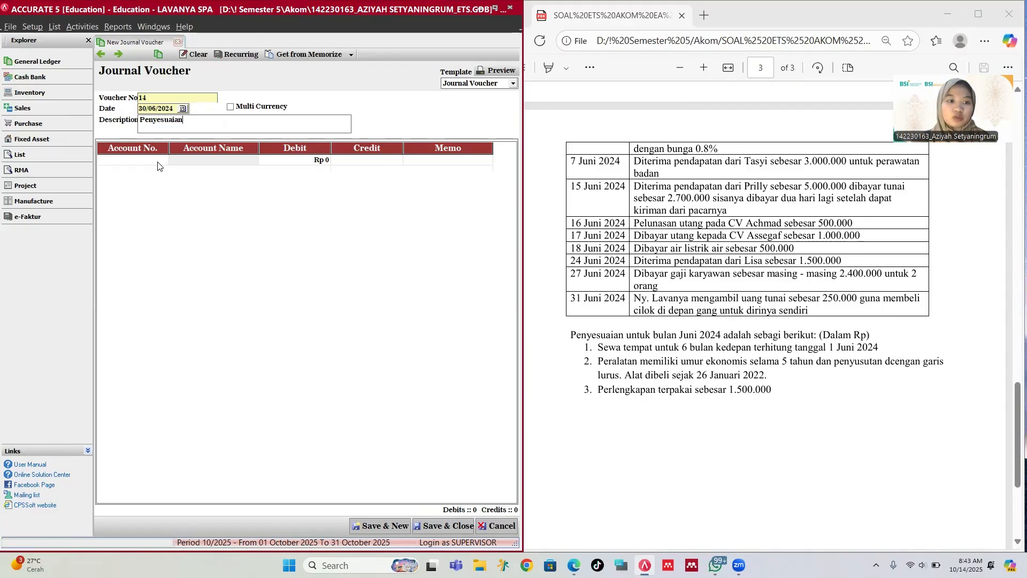
Step: Add a first journal line debiting 5-1400 Rent Expense for 1,166,666.67
{"action": "left_click", "coordinate": [164, 160]}
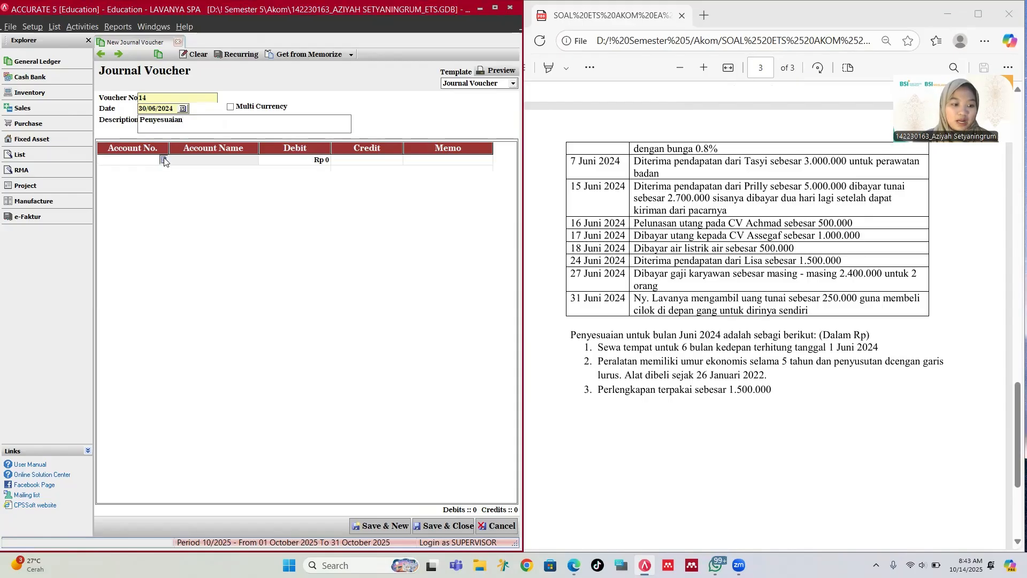
{"action": "left_click", "coordinate": [164, 161]}
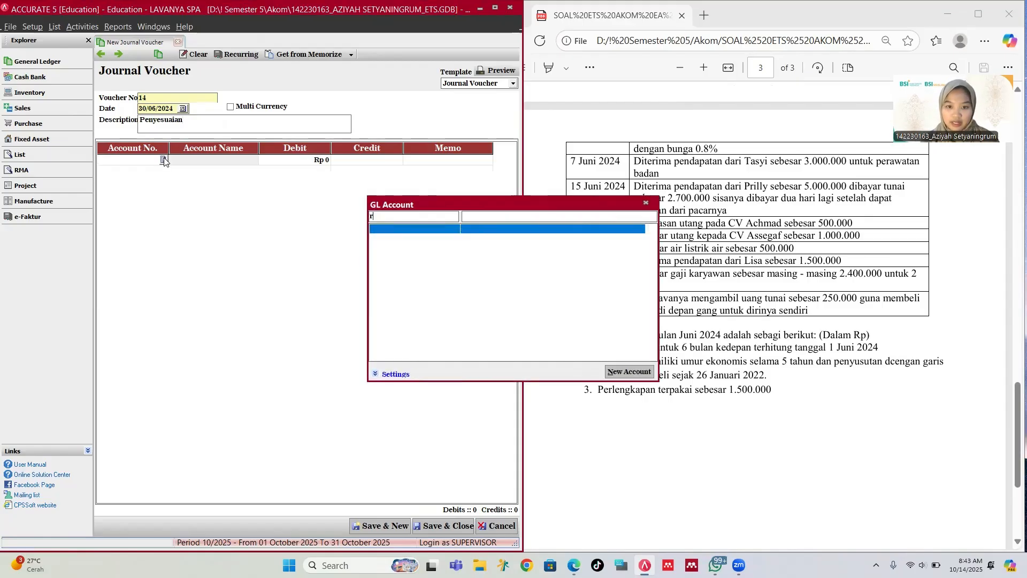
{"action": "key", "text": "Down"}
{"action": "key", "text": "Down"}
{"action": "key", "text": "Down"}
{"action": "key", "text": "Down"}
{"action": "key", "text": "Down"}
{"action": "key", "text": "Down"}
{"action": "key", "text": "Down"}
{"action": "key", "text": "Down"}
{"action": "key", "text": "Down"}
{"action": "key", "text": "Down"}
{"action": "key", "text": "Down"}
{"action": "key", "text": "Down"}
{"action": "key", "text": "Down"}
{"action": "key", "text": "Down"}
{"action": "key", "text": "Down"}
{"action": "key", "text": "Down"}
{"action": "key", "text": "Down"}
{"action": "key", "text": "Down"}
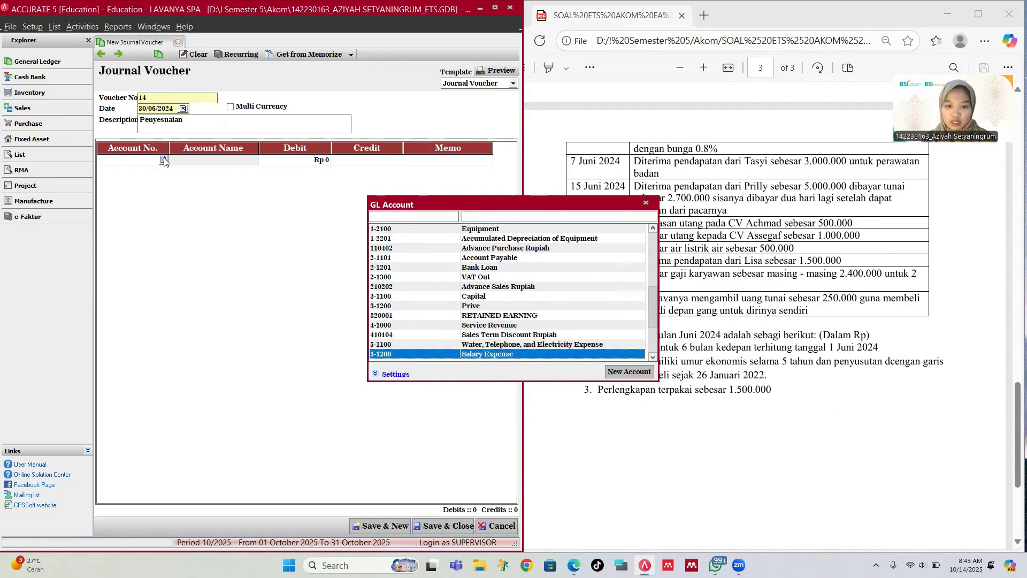
{"action": "key", "text": "Up"}
{"action": "key", "text": "Up"}
{"action": "key", "text": "Up"}
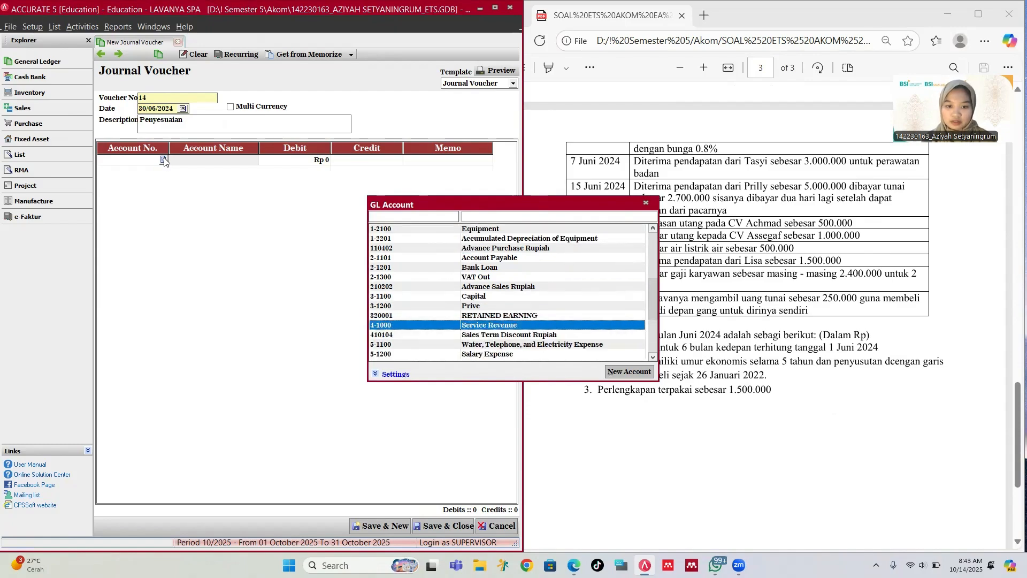
{"action": "key", "text": "Down"}
{"action": "key", "text": "Down"}
{"action": "key", "text": "Down"}
{"action": "key", "text": "Down"}
{"action": "key", "text": "Down"}
{"action": "key", "text": "Down"}
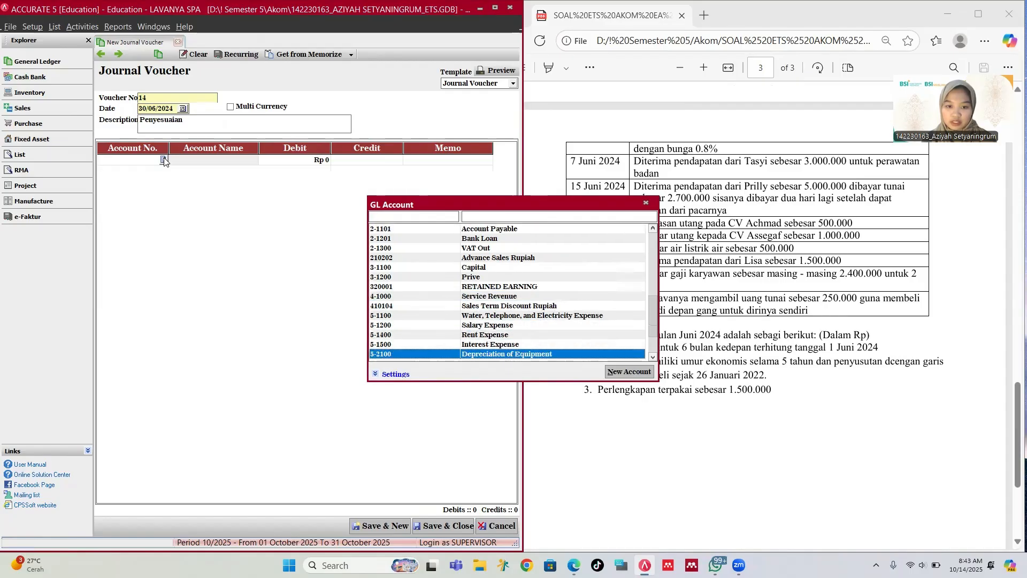
{"action": "key", "text": "Up"}
{"action": "key", "text": "Up"}
{"action": "key", "text": "Return"}
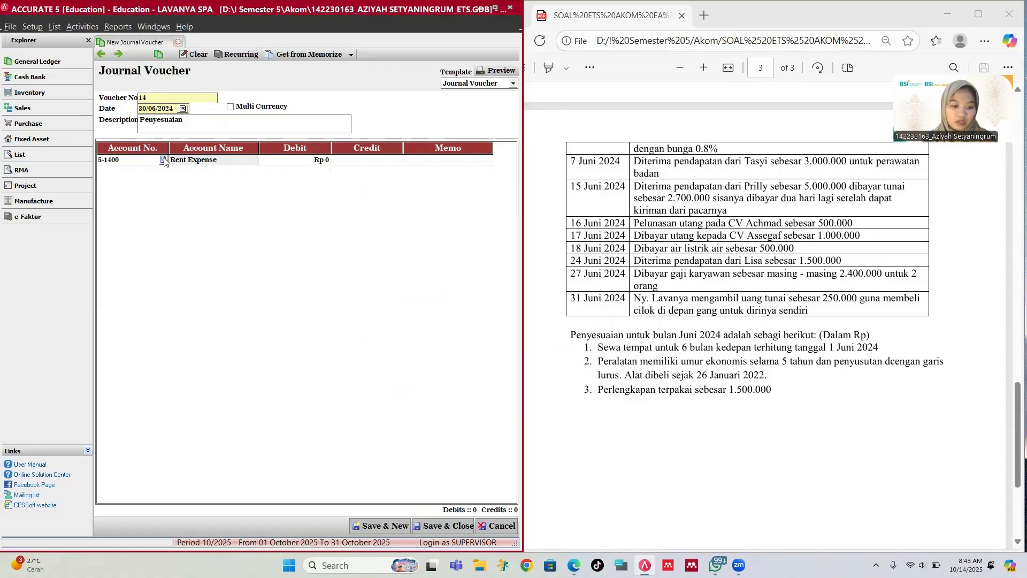
{"action": "key", "text": "Tab"}
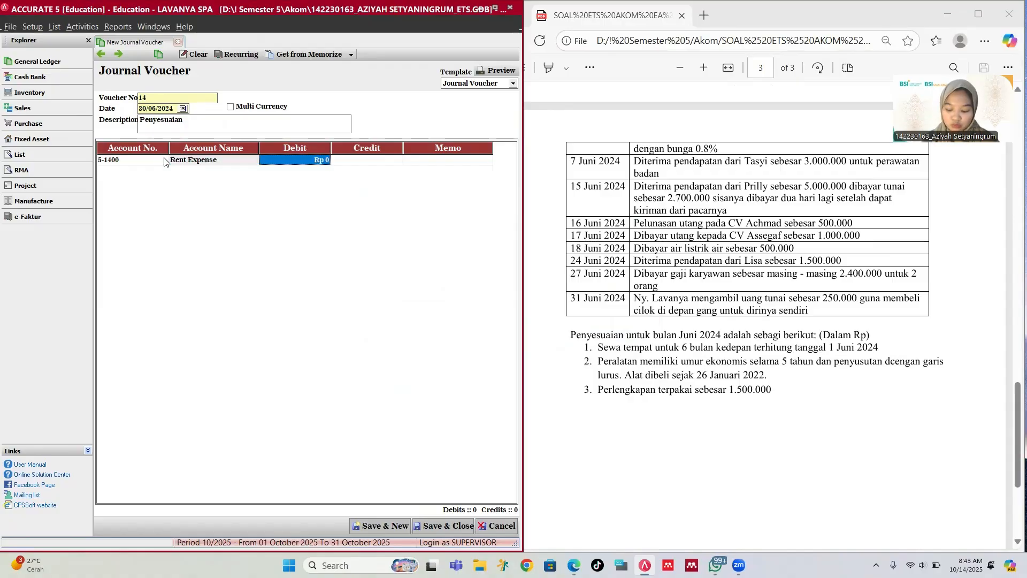
{"action": "type", "text": "1"}
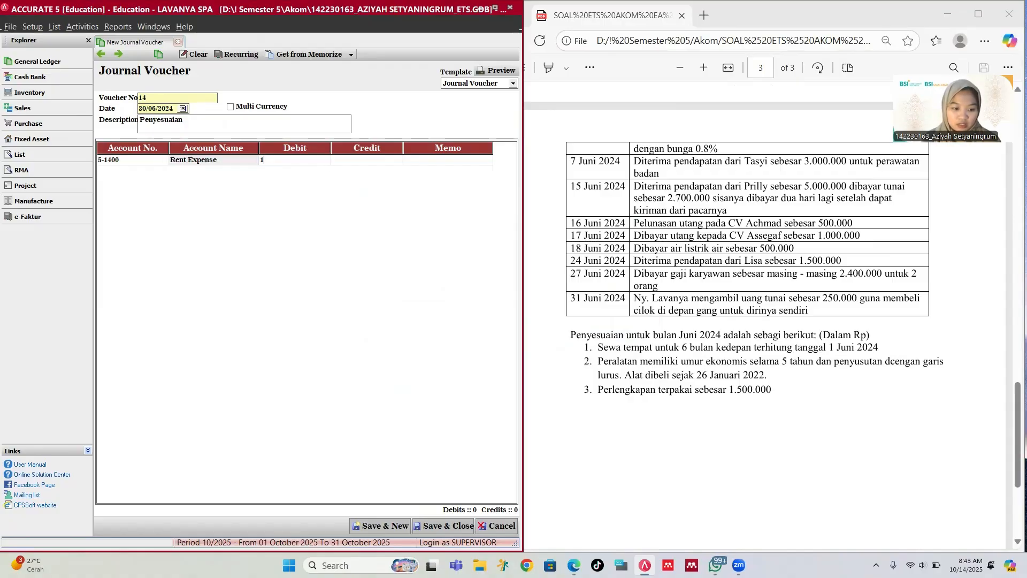
{"action": "type", "text": ",16"}
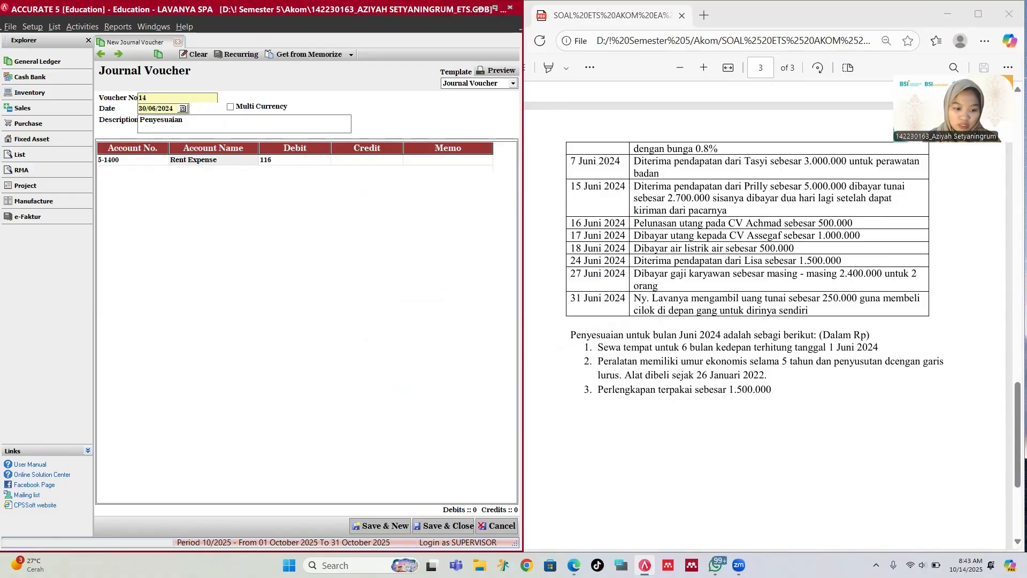
{"action": "type", "text": "6"}
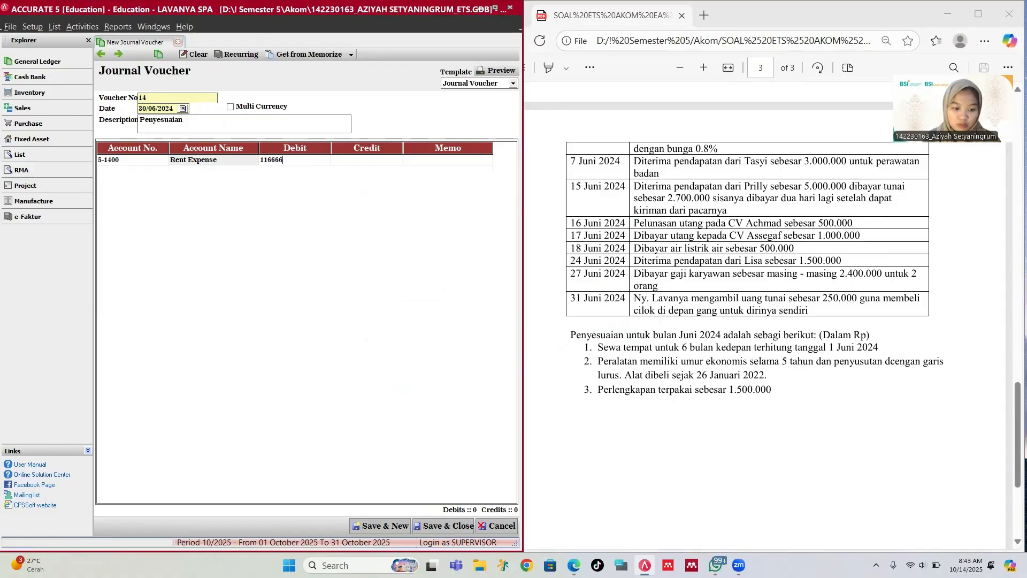
{"action": "type", "text": ",666."}
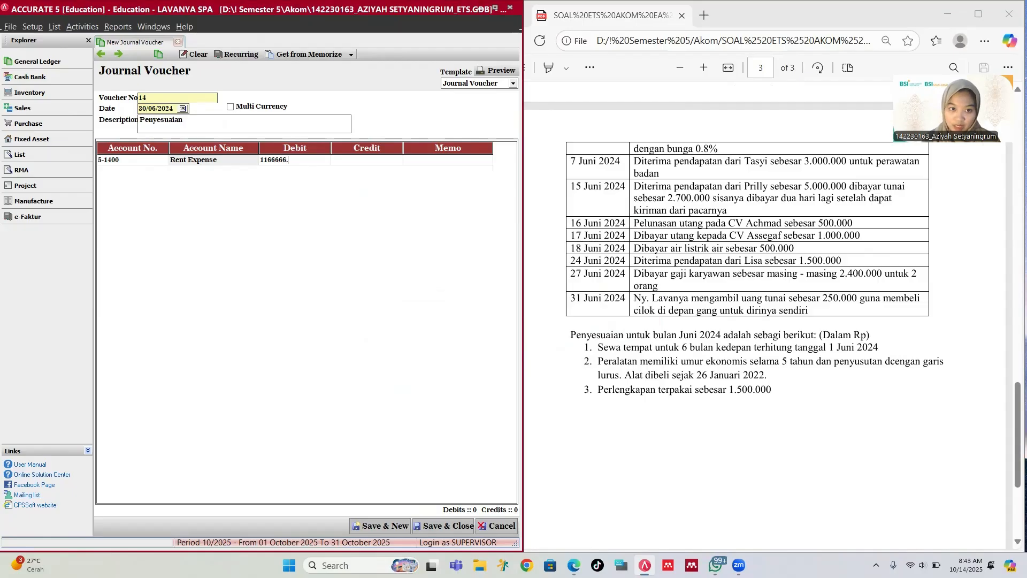
{"action": "type", "text": "67"}
{"action": "key", "text": "Tab"}
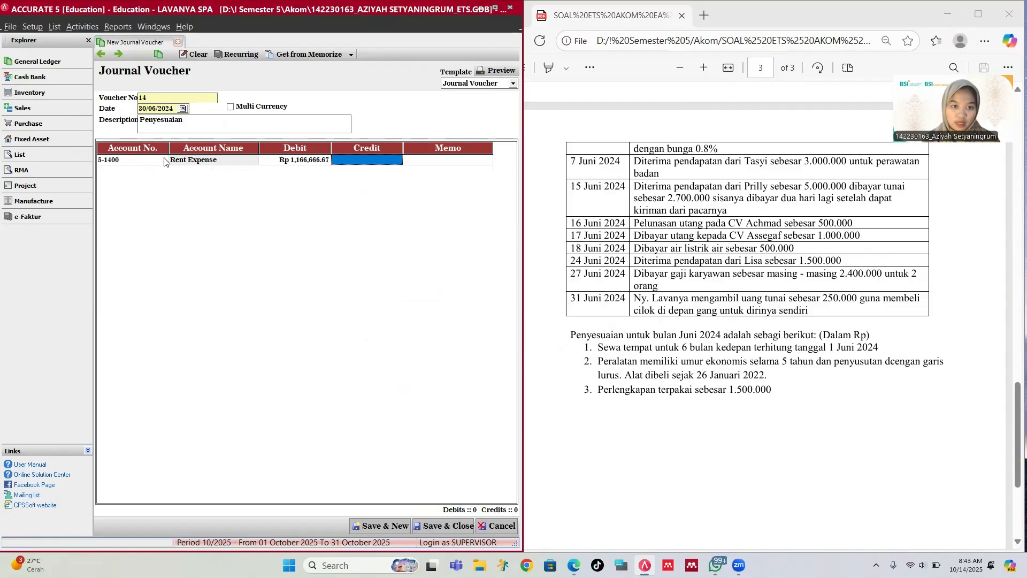
Step: Add a second line crediting 1-1500 Prepaid Rent for 1,166,666.67
{"action": "key", "text": "Tab"}
{"action": "key", "text": "Tab"}
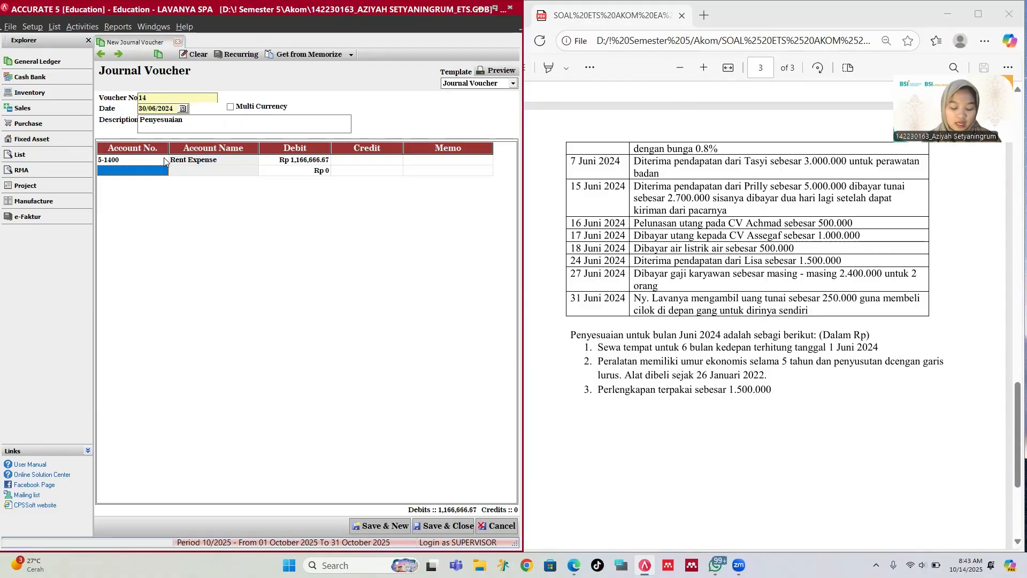
{"action": "type", "text": "p"}
{"action": "key", "text": "Return"}
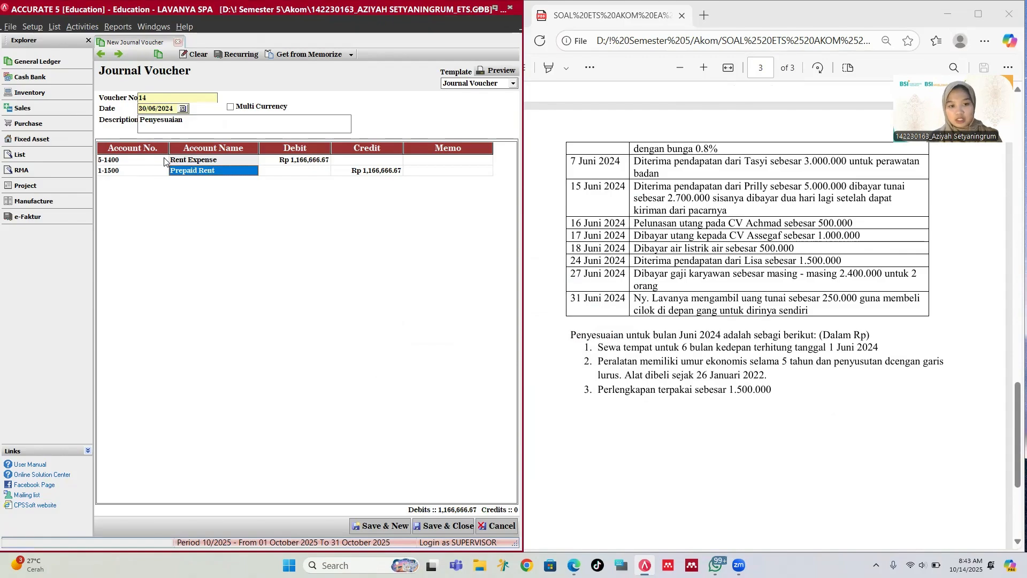
{"action": "key", "text": "Tab"}
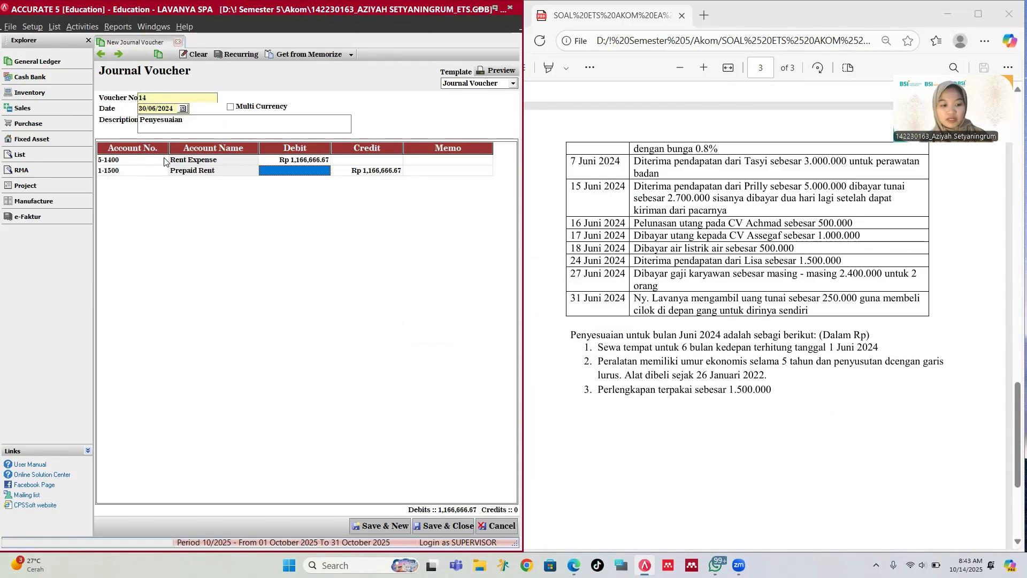
{"action": "key", "text": "Tab"}
{"action": "key", "text": "Tab"}
{"action": "key", "text": "Tab"}
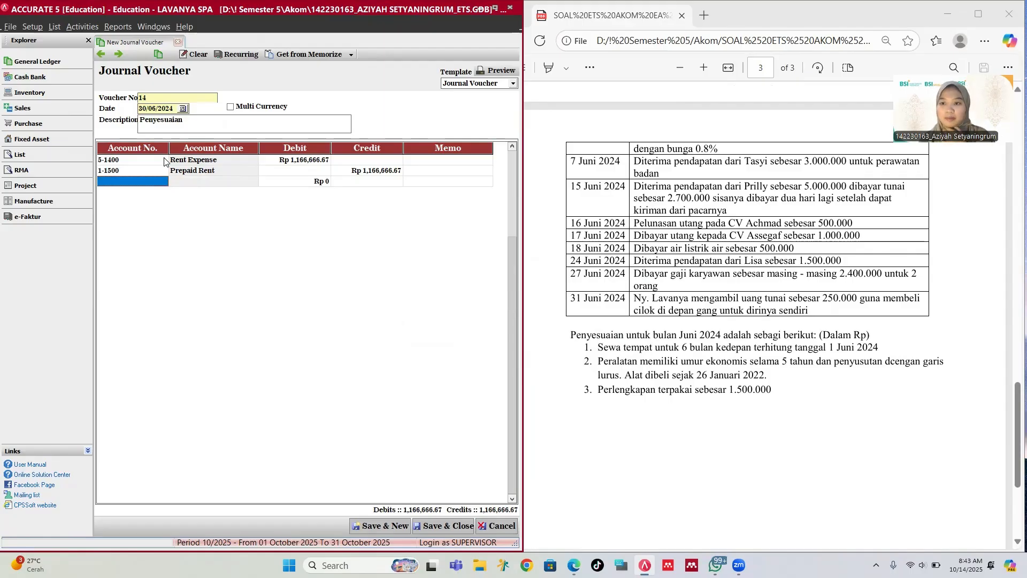
Step: From the third line's account lookup, start a new GL account of type Expense
{"action": "left_click", "coordinate": [203, 182]}
{"action": "type", "text": "s"}
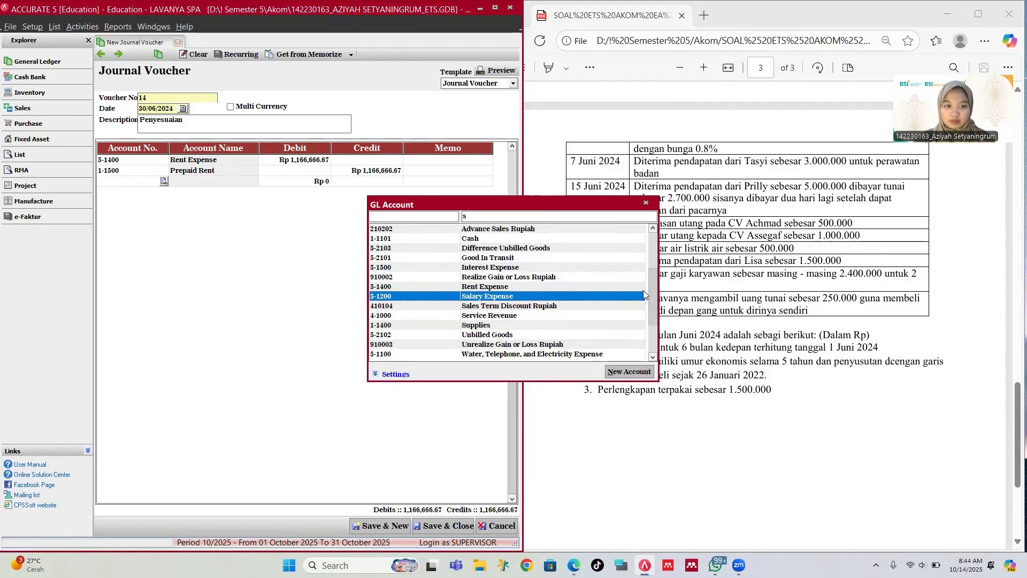
{"action": "key", "text": "BackSpace"}
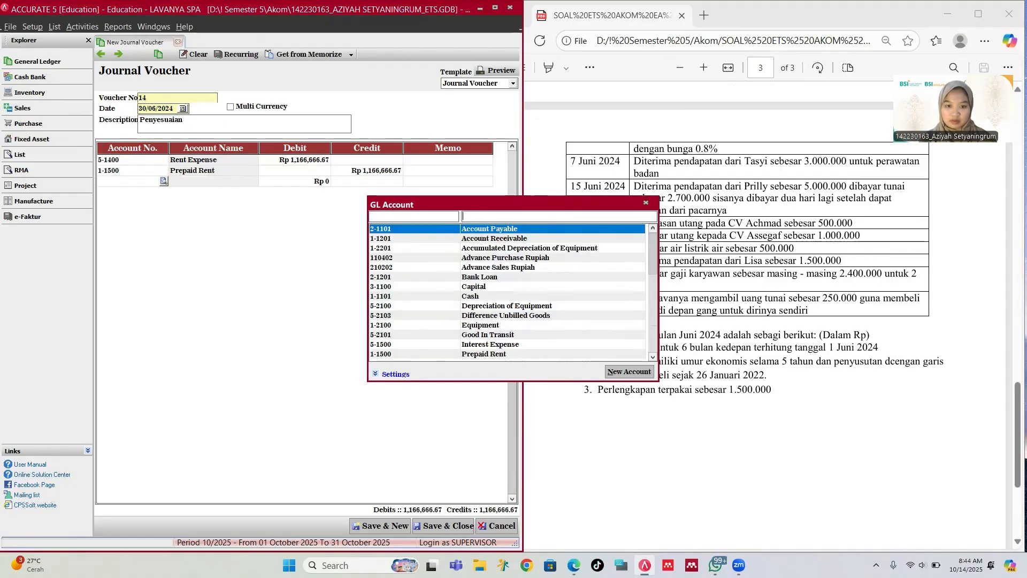
{"action": "type", "text": "x"}
{"action": "left_click", "coordinate": [629, 371]}
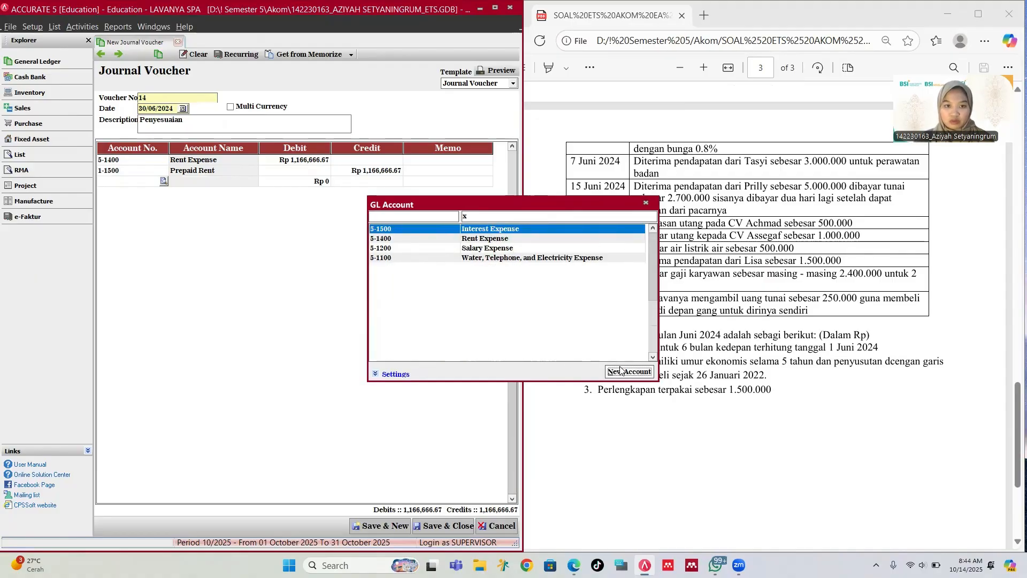
{"action": "left_click", "coordinate": [285, 80]}
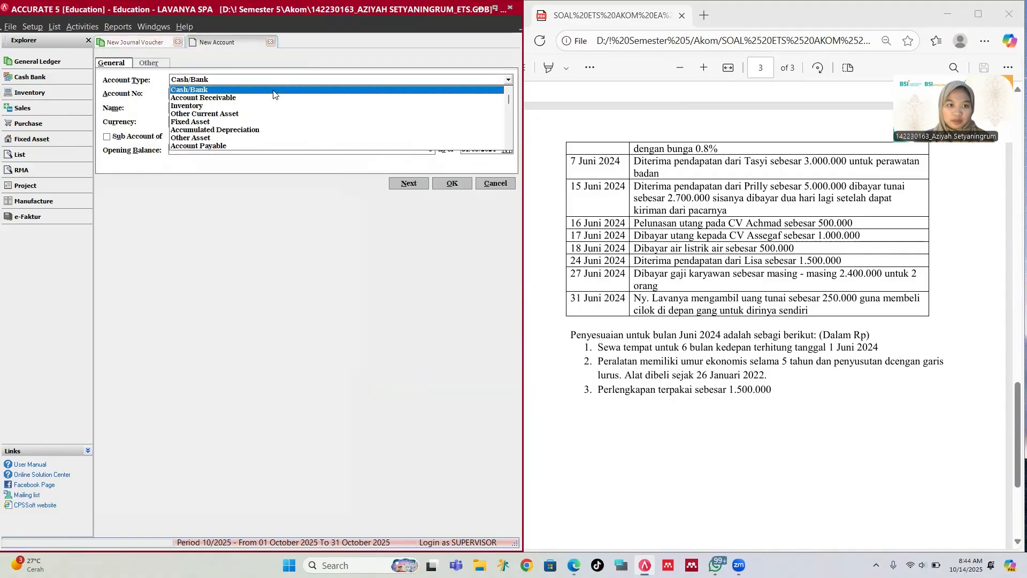
{"action": "type", "text": "Ex"}
{"action": "key", "text": "Return"}
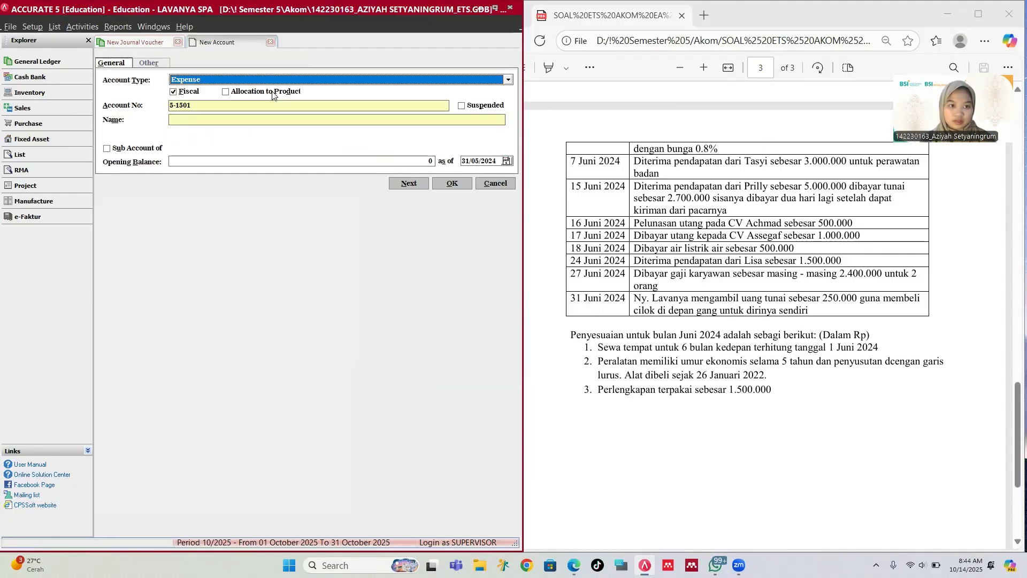
Step: Number it 5-1600, name it Supplies Expense with opening balance 0, and use it on line three
{"action": "key", "text": "Tab"}
{"action": "key", "text": "Tab"}
{"action": "key", "text": "Tab"}
{"action": "key", "text": "Right"}
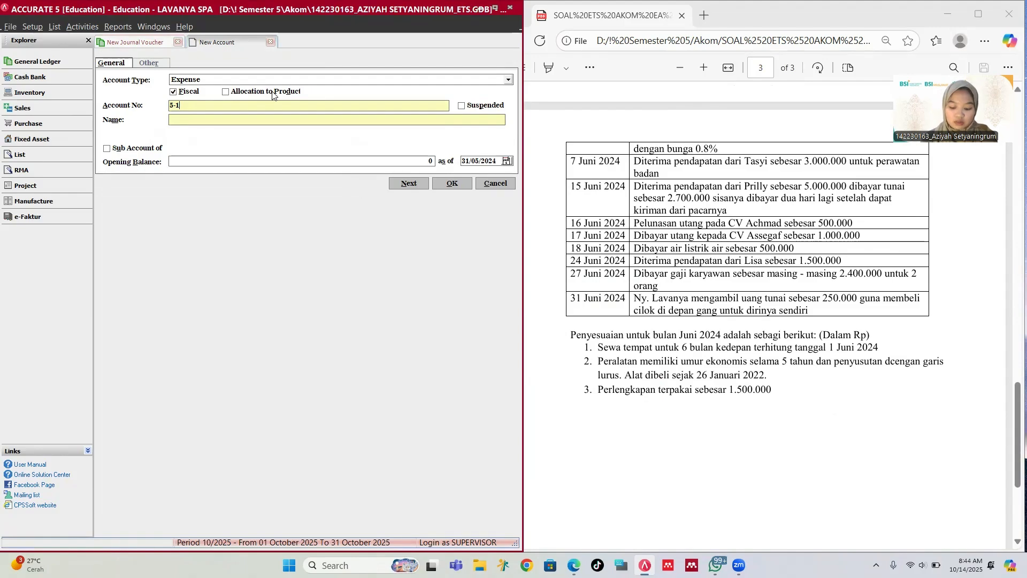
{"action": "type", "text": "600"}
{"action": "key", "text": "Tab"}
{"action": "key", "text": "Tab"}
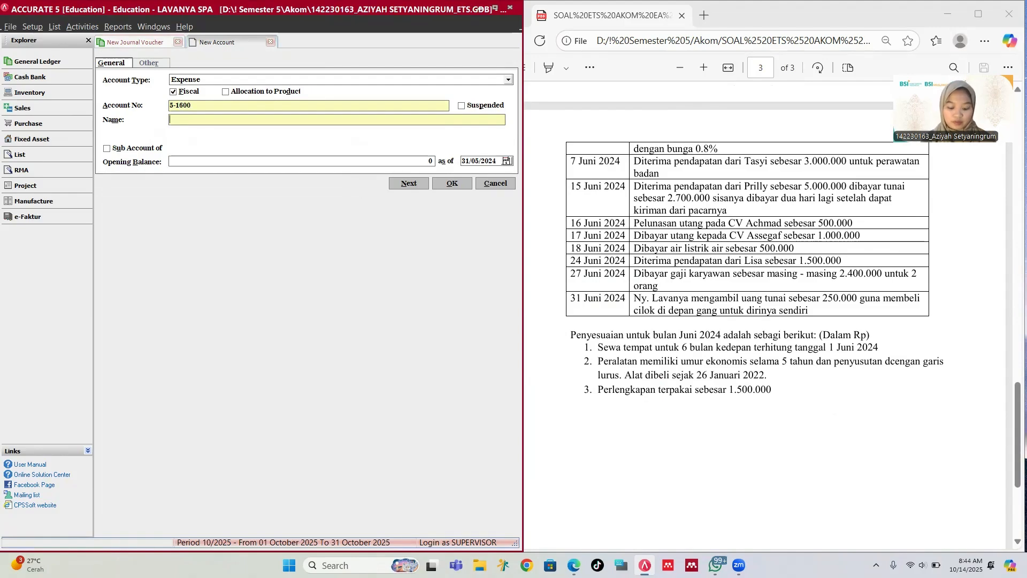
{"action": "type", "text": "Supplie"}
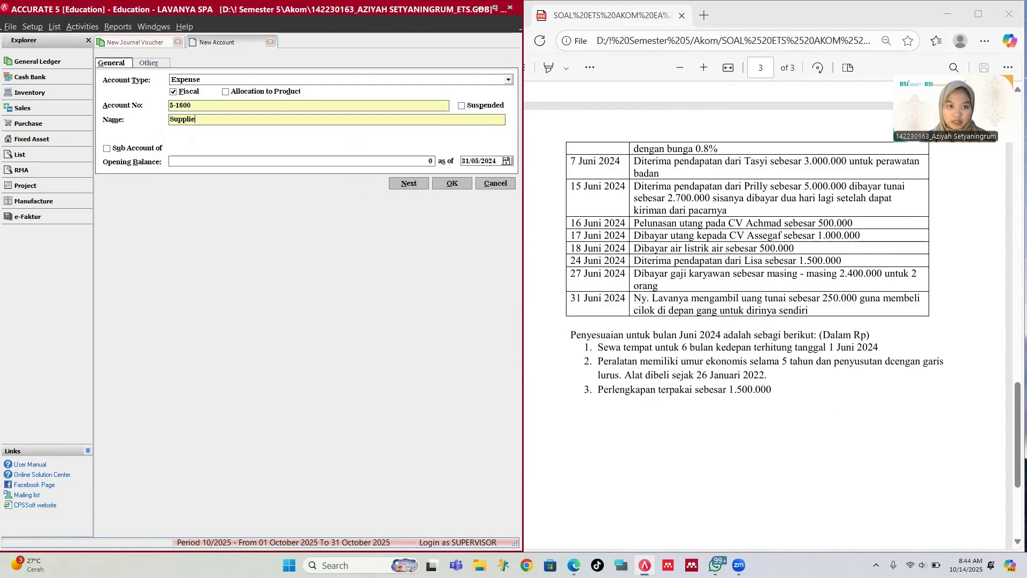
{"action": "type", "text": "s Expense"}
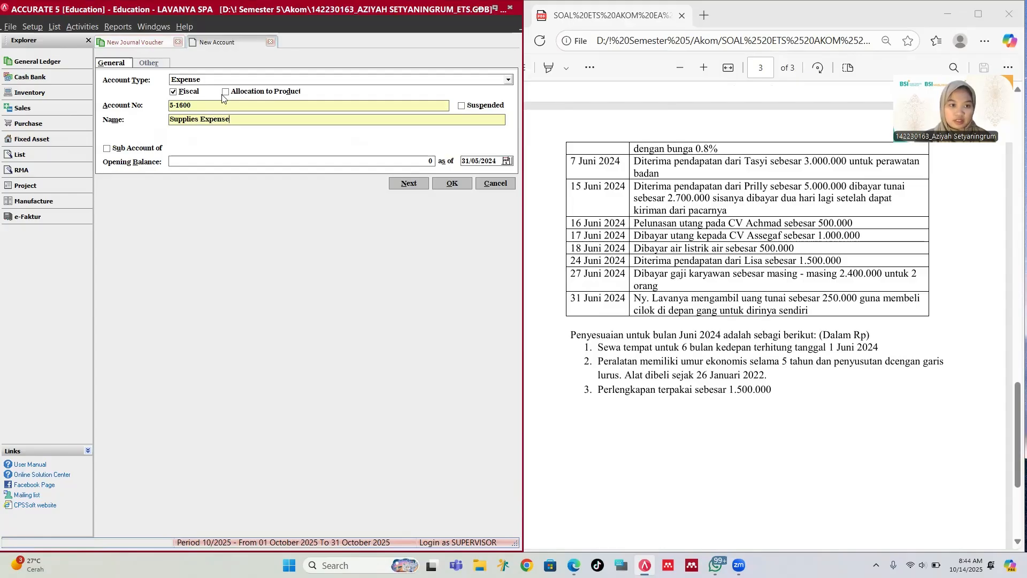
{"action": "left_click", "coordinate": [219, 160]}
{"action": "type", "text": "0"}
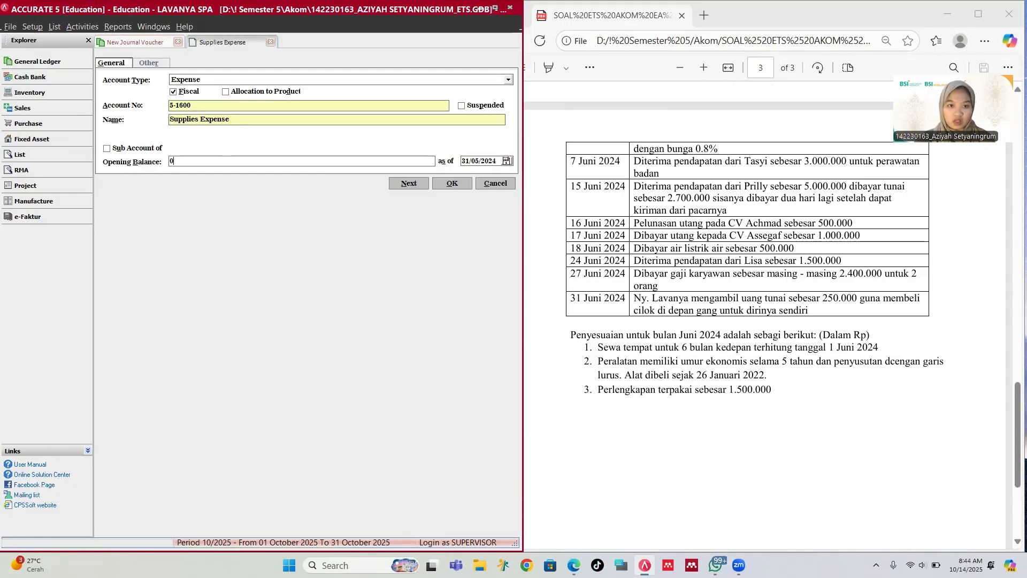
{"action": "left_click", "coordinate": [451, 183]}
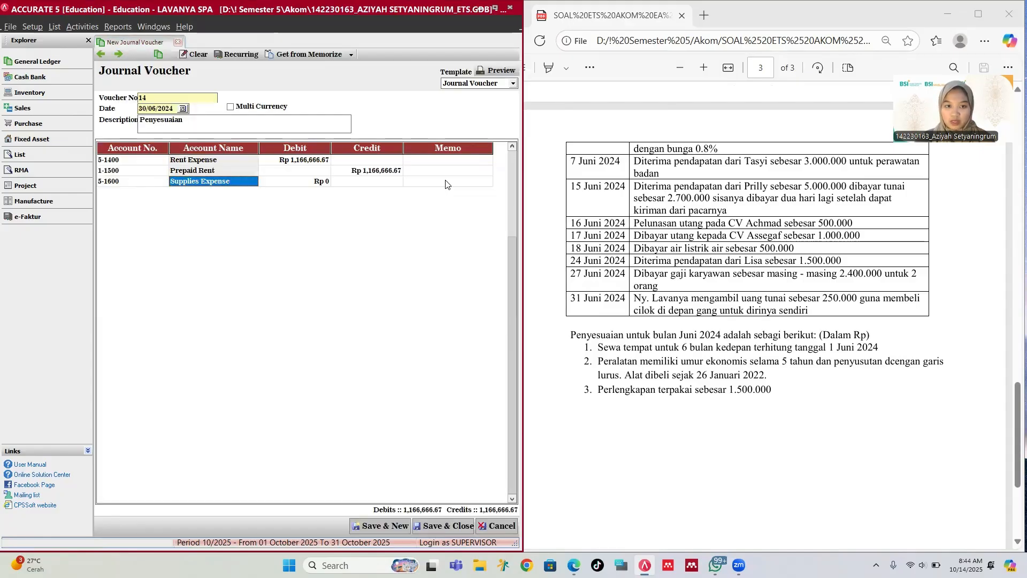
Step: Debit Supplies Expense 1,500,000 and add 1-1400 Supplies as the 1,500,000 credit line
{"action": "left_click", "coordinate": [323, 183]}
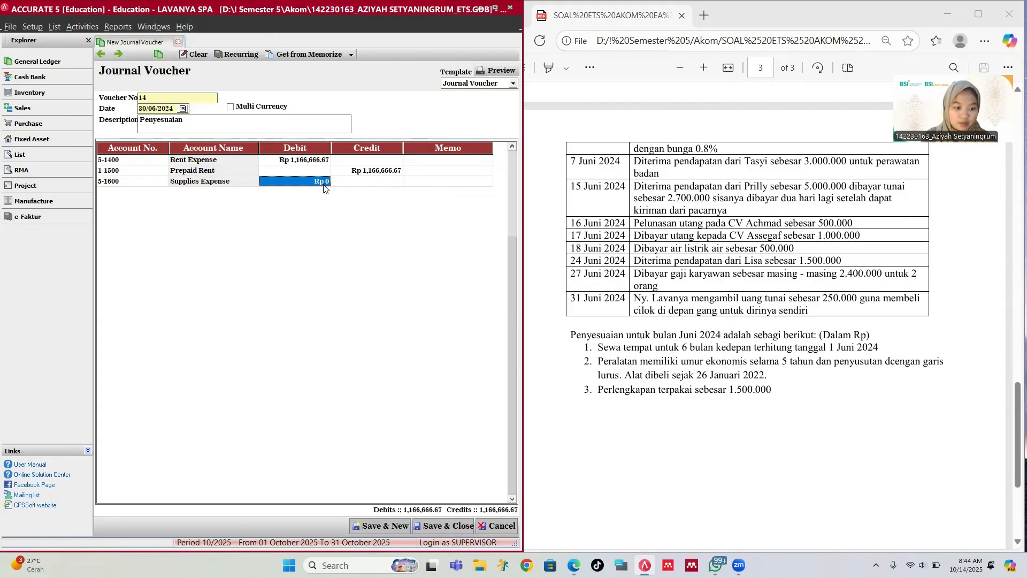
{"action": "type", "text": "1,500,"}
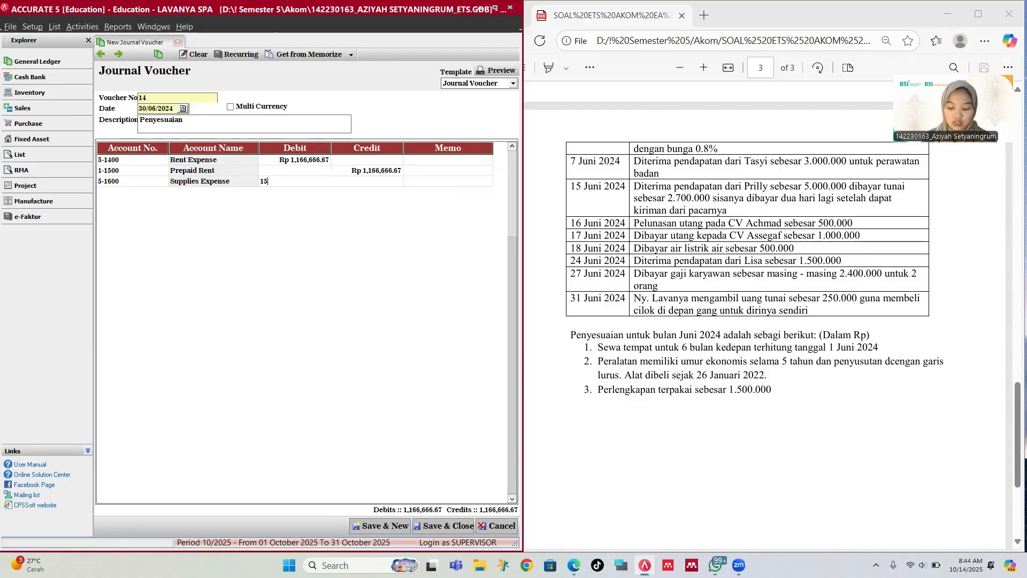
{"action": "type", "text": "00000"}
{"action": "key", "text": "Tab"}
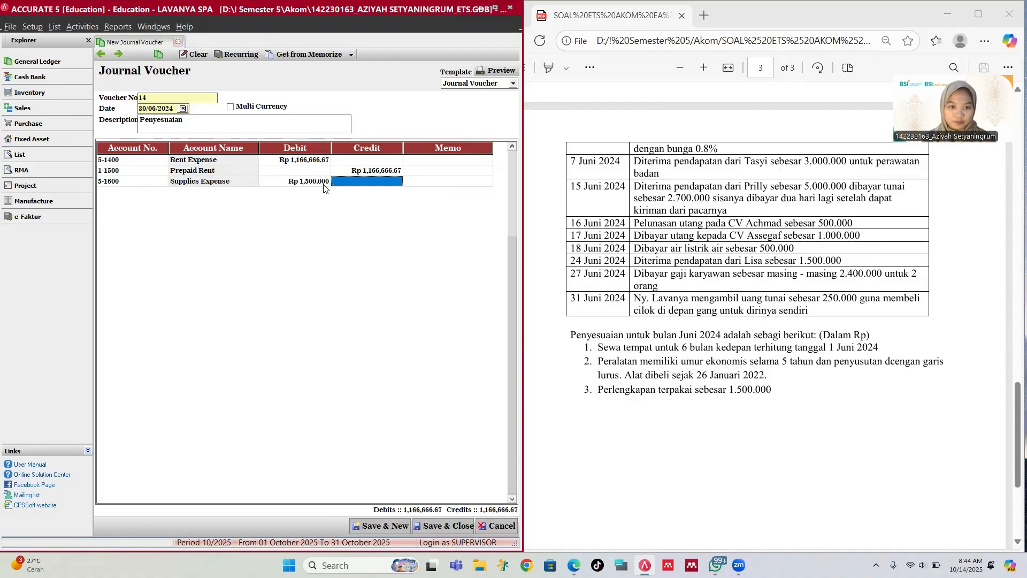
{"action": "key", "text": "Tab"}
{"action": "key", "text": "Tab"}
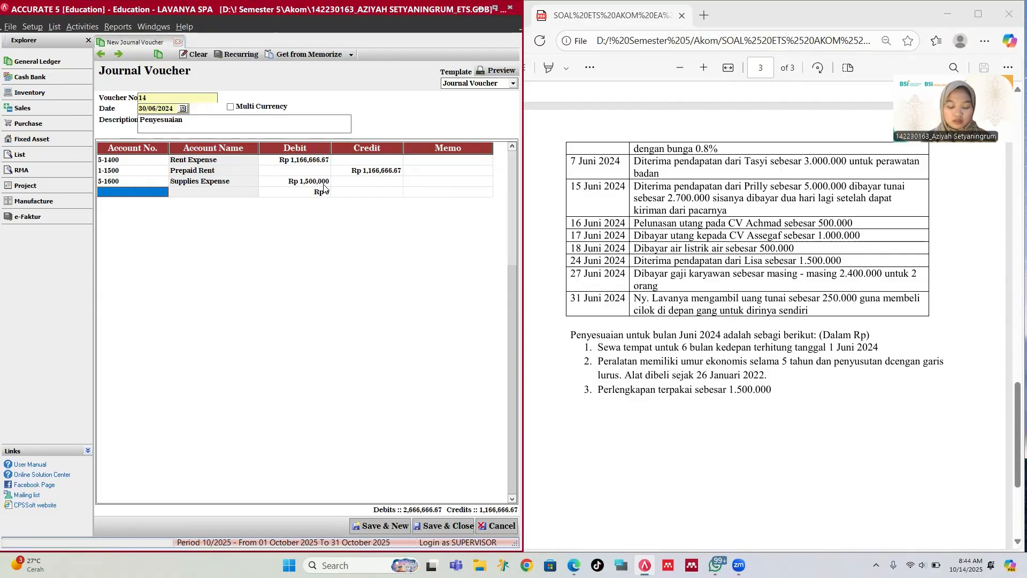
{"action": "type", "text": "su"}
{"action": "key", "text": "Return"}
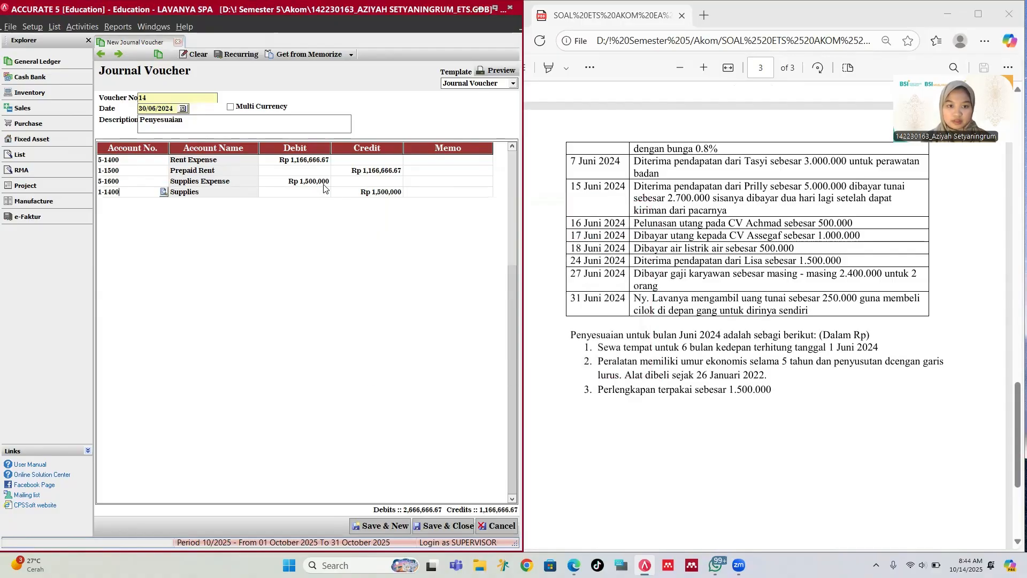
Step: Save the adjusting voucher, then dismiss the error from the empty voucher 15
{"action": "left_click", "coordinate": [393, 526]}
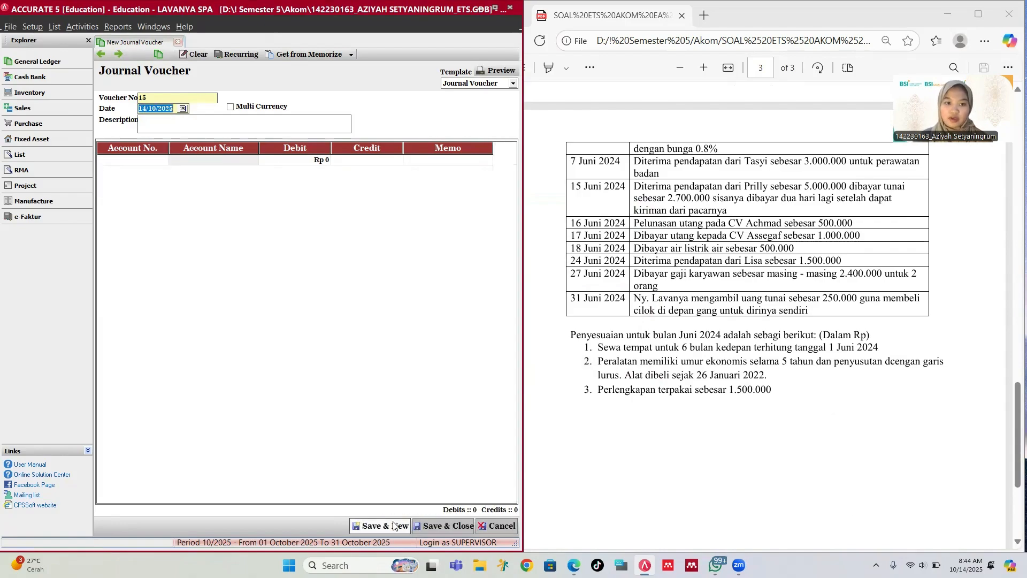
{"action": "left_click", "coordinate": [442, 528]}
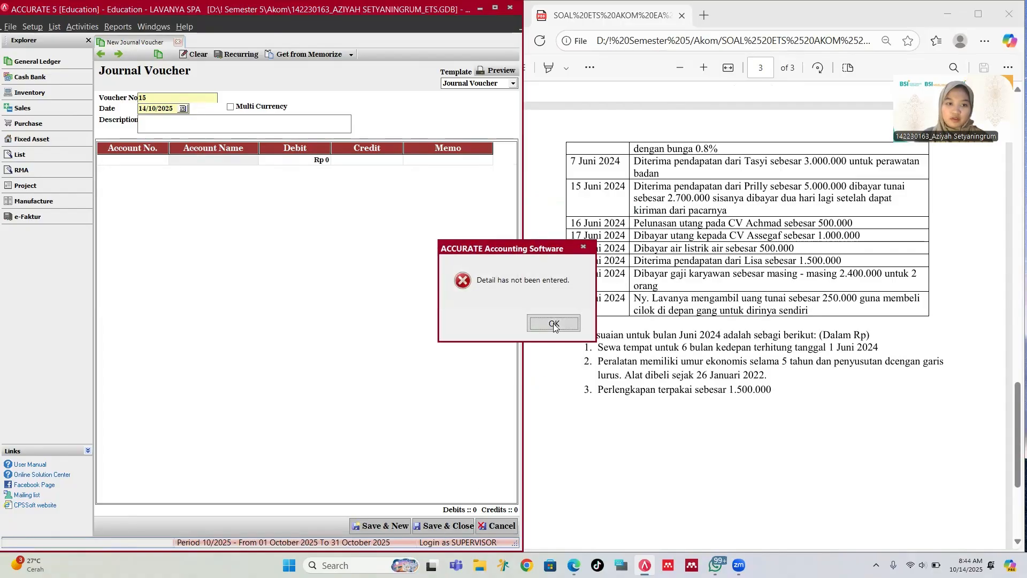
{"action": "left_click", "coordinate": [553, 323]}
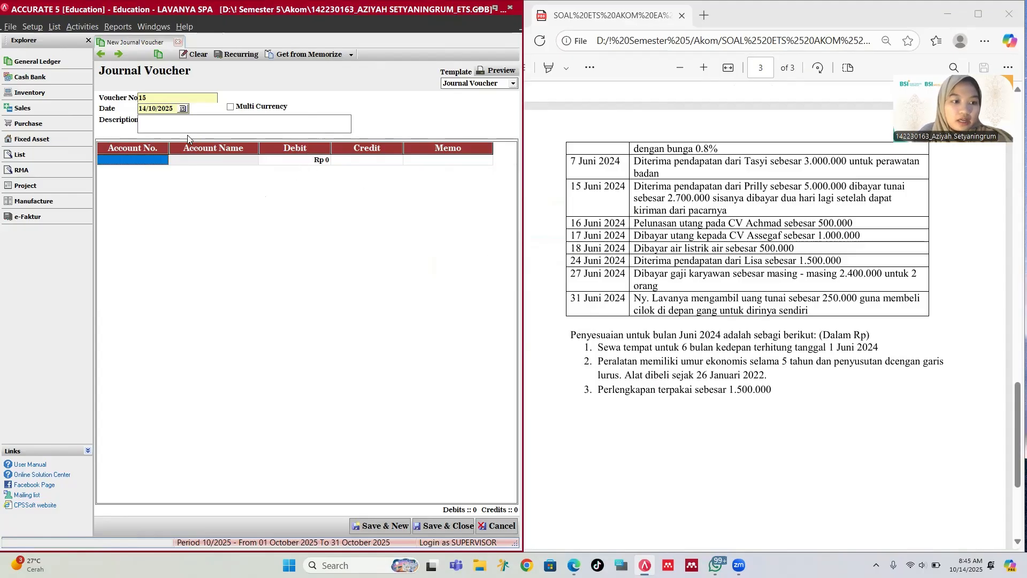
Step: Open the Period End dialog from Activities > Periodic
{"action": "left_click", "coordinate": [120, 28]}
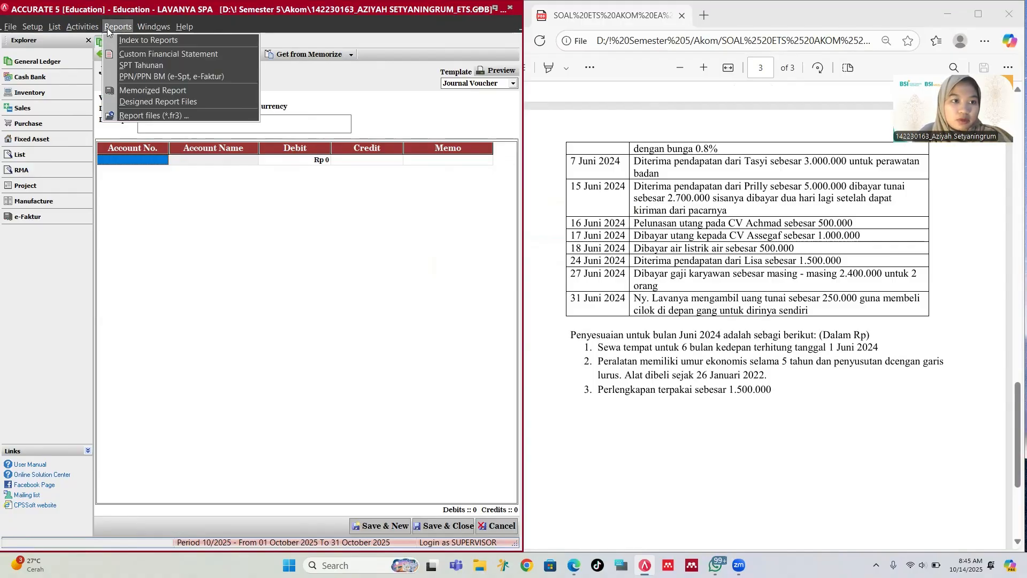
{"action": "mouse_move", "coordinate": [101, 27]}
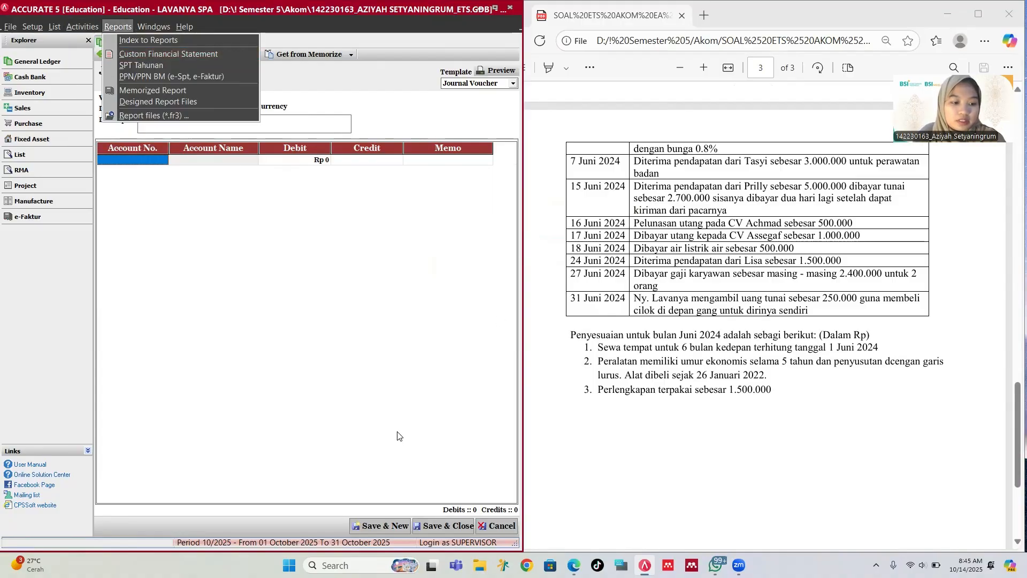
{"action": "mouse_move", "coordinate": [55, 27]}
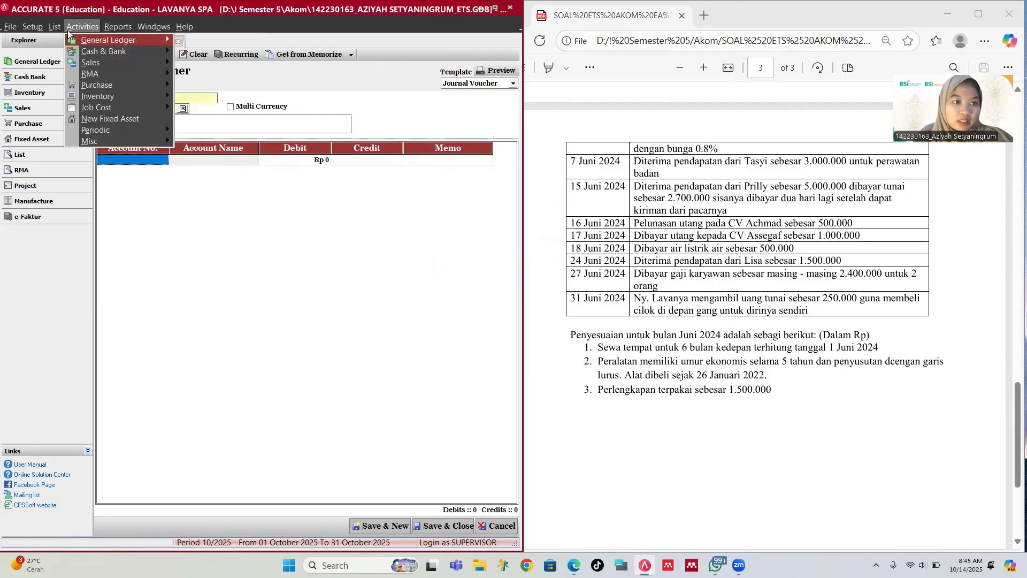
{"action": "mouse_move", "coordinate": [111, 129]}
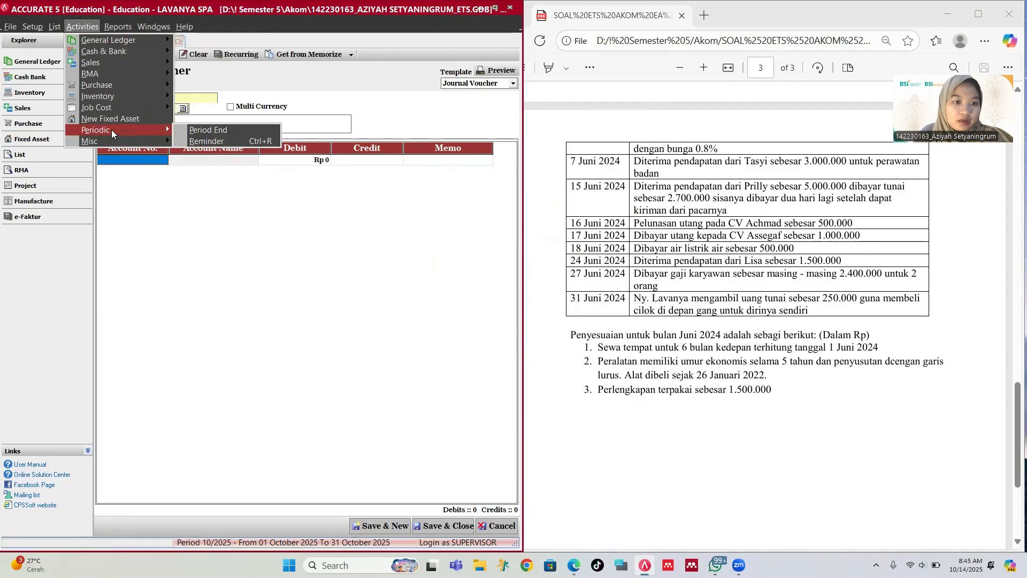
{"action": "left_click", "coordinate": [199, 130]}
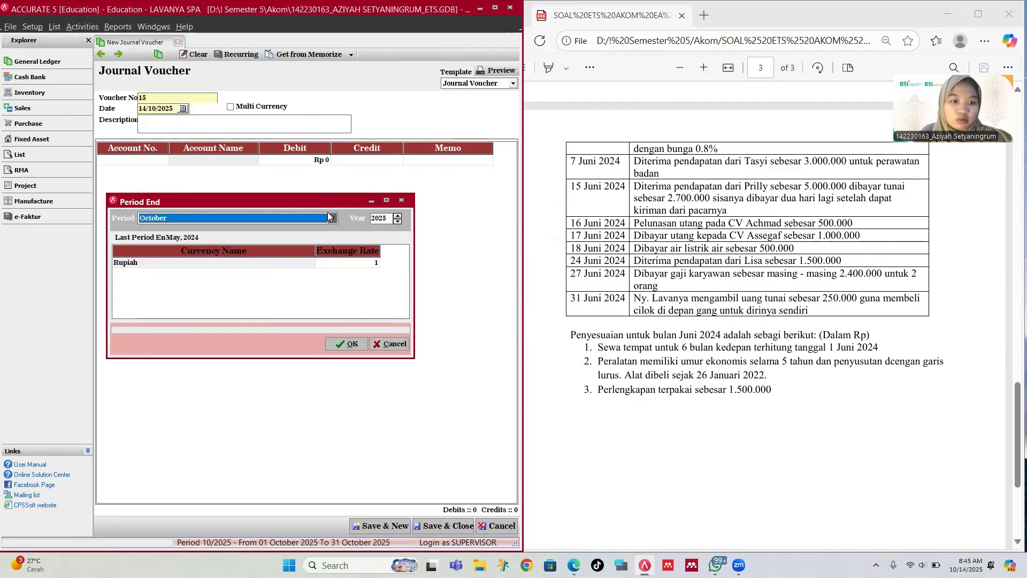
Step: Run the period end for June 2024
{"action": "left_click", "coordinate": [334, 218]}
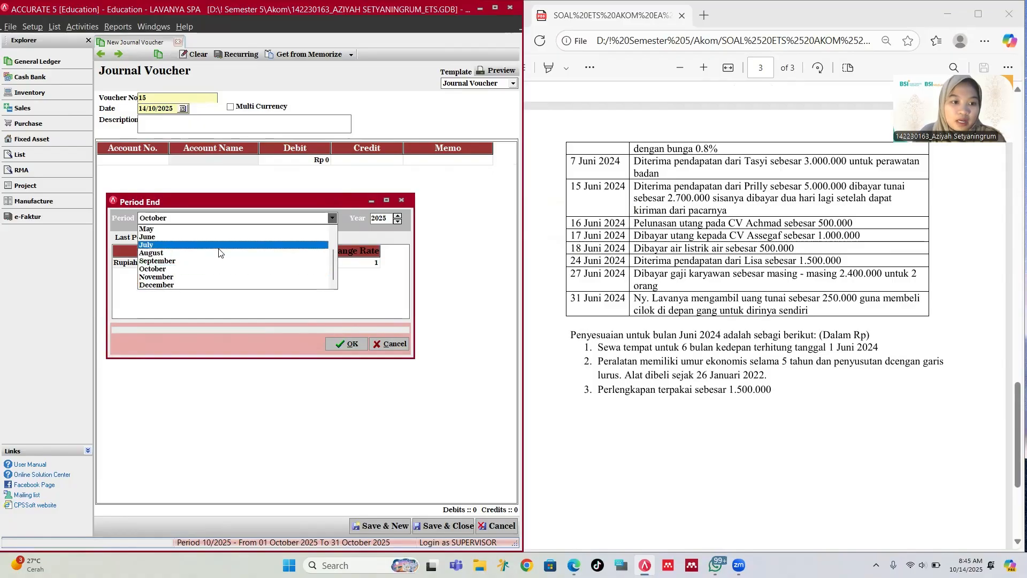
{"action": "left_click", "coordinate": [168, 241]}
{"action": "left_click", "coordinate": [398, 221]}
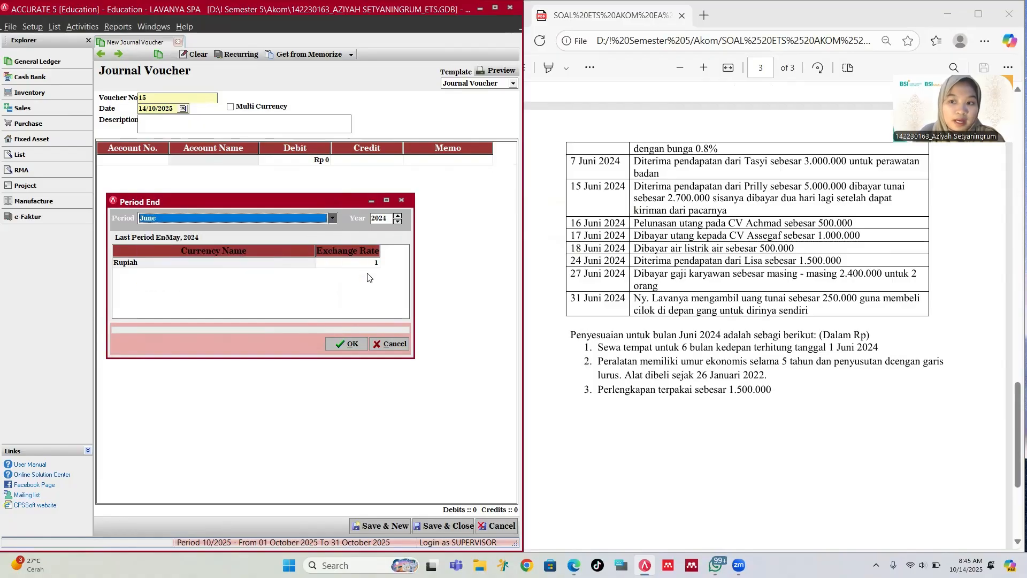
{"action": "left_click", "coordinate": [351, 344]}
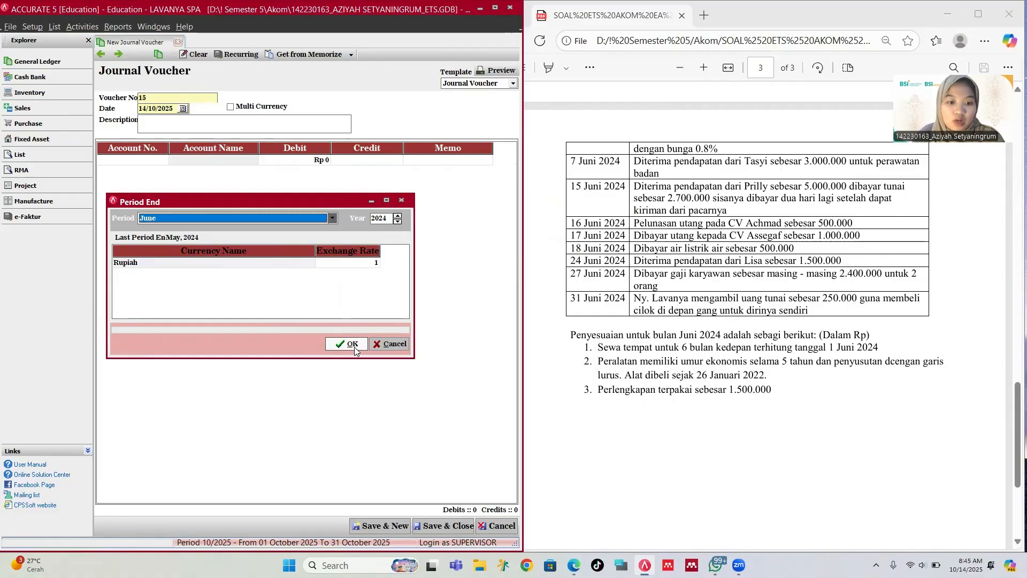
Step: Open Profit & Loss (Standard) from the Index to Reports for 01/06/2024 to 30/06/2024
{"action": "left_click", "coordinate": [513, 310]}
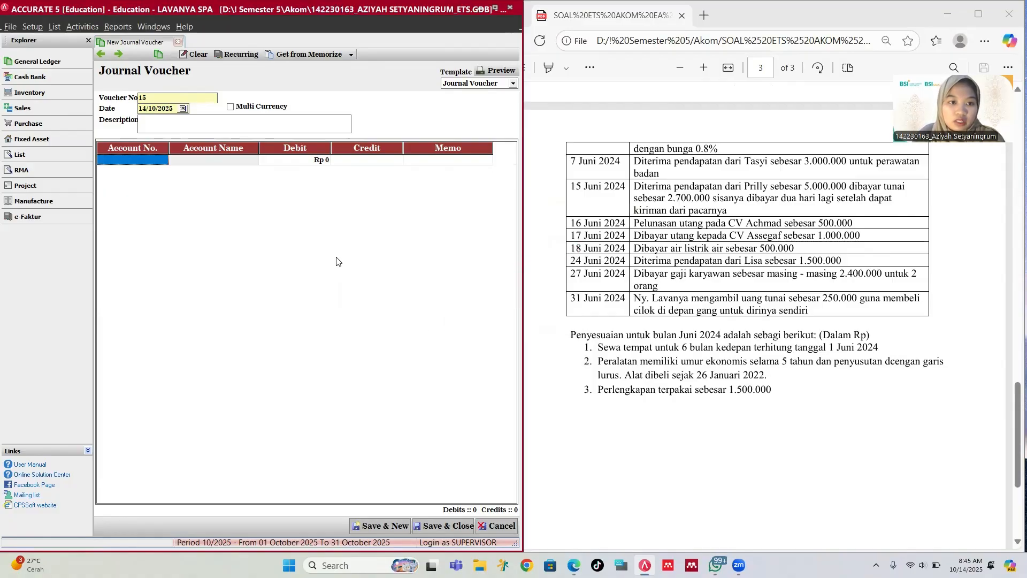
{"action": "left_click", "coordinate": [117, 26]}
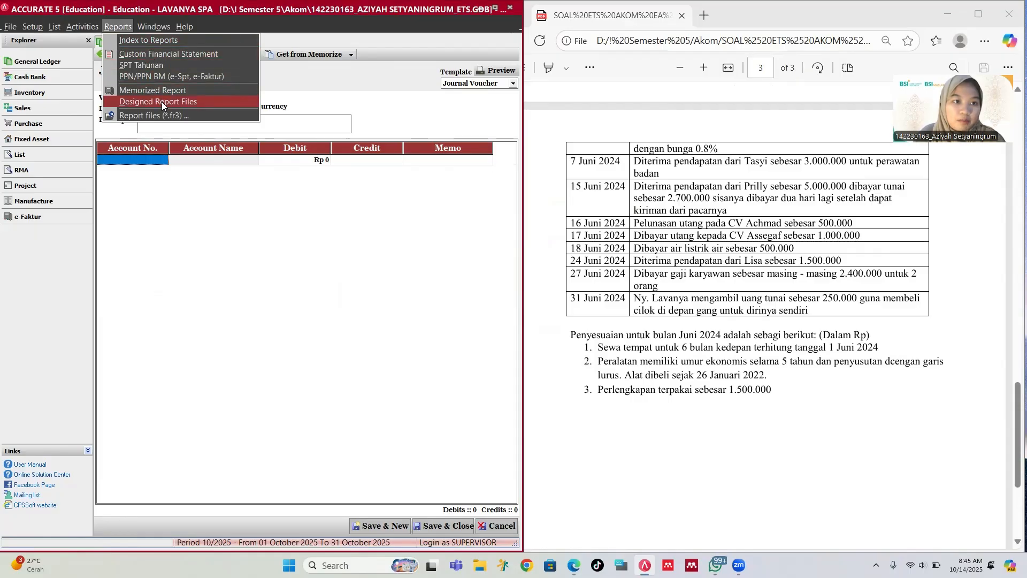
{"action": "left_click", "coordinate": [163, 39]}
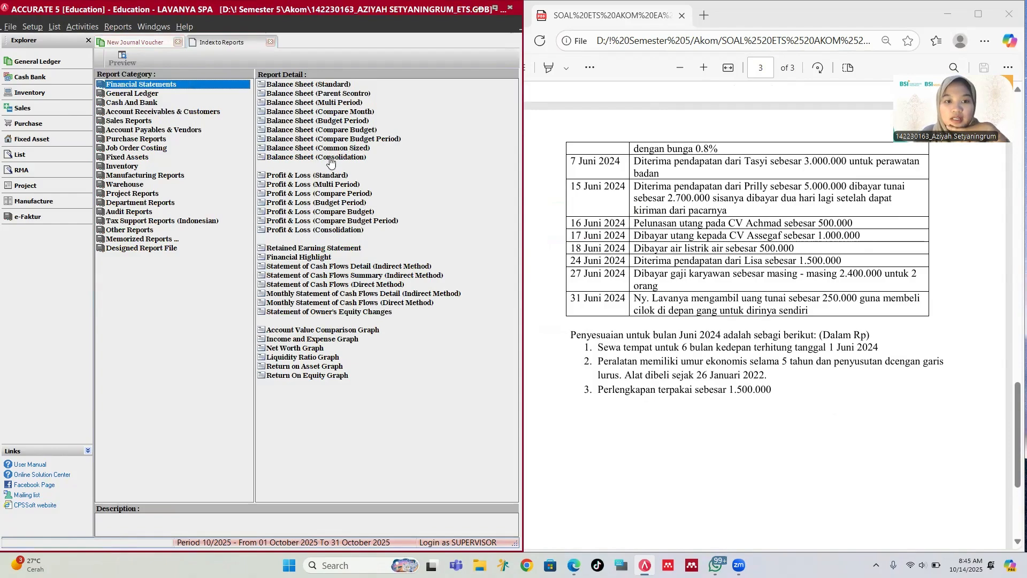
{"action": "left_click", "coordinate": [326, 177]}
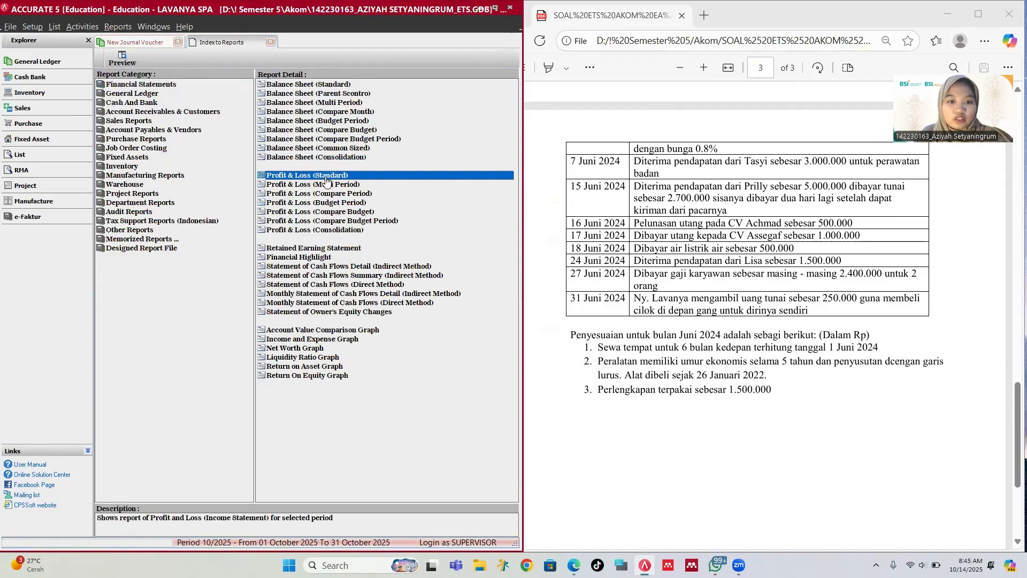
{"action": "double_click", "coordinate": [325, 176]}
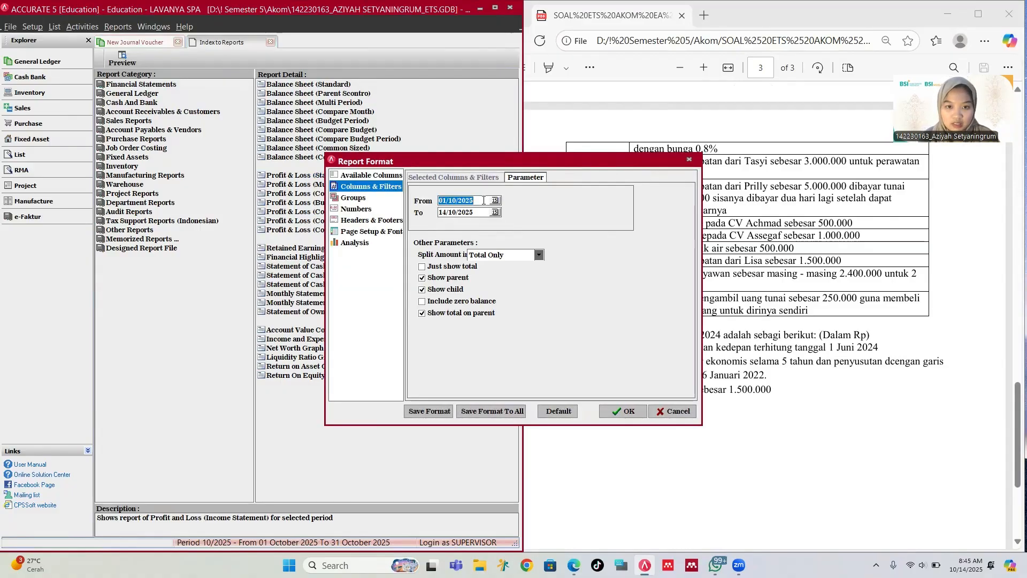
{"action": "type", "text": "0"}
{"action": "type", "text": "1/06/"}
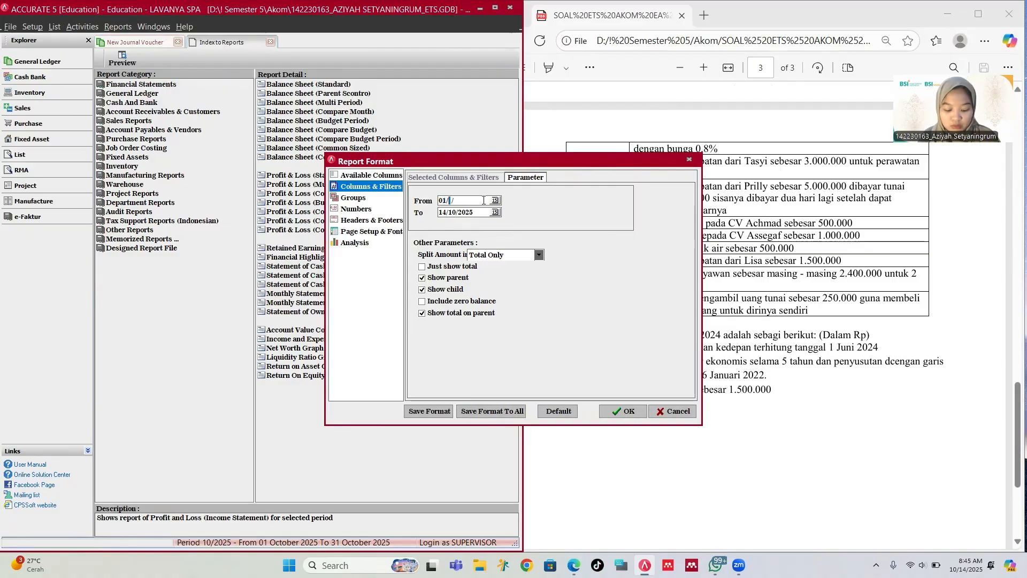
{"action": "type", "text": "2024"}
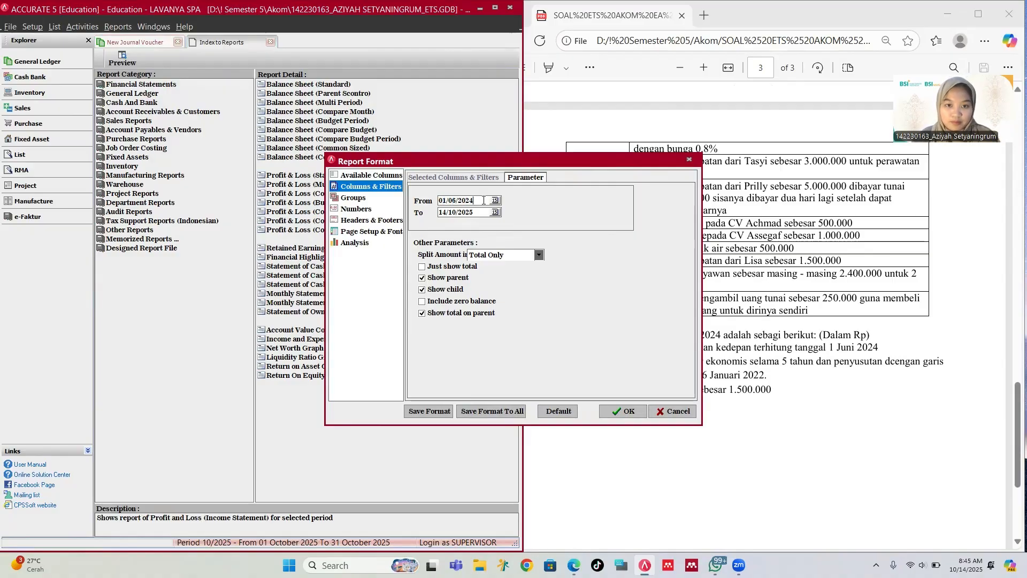
{"action": "double_click", "coordinate": [485, 213]}
{"action": "type", "text": "30/06/20"}
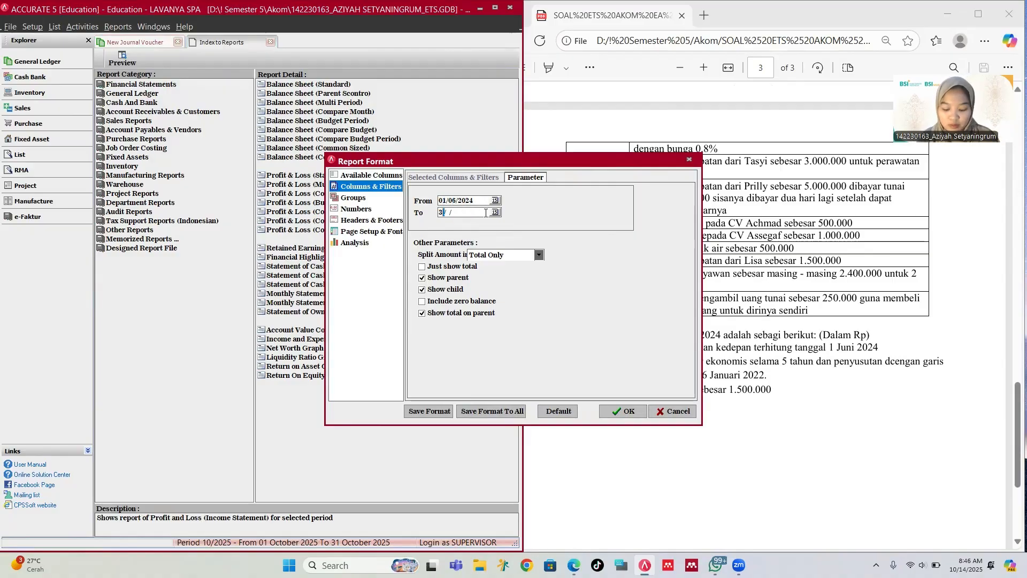
{"action": "type", "text": "24"}
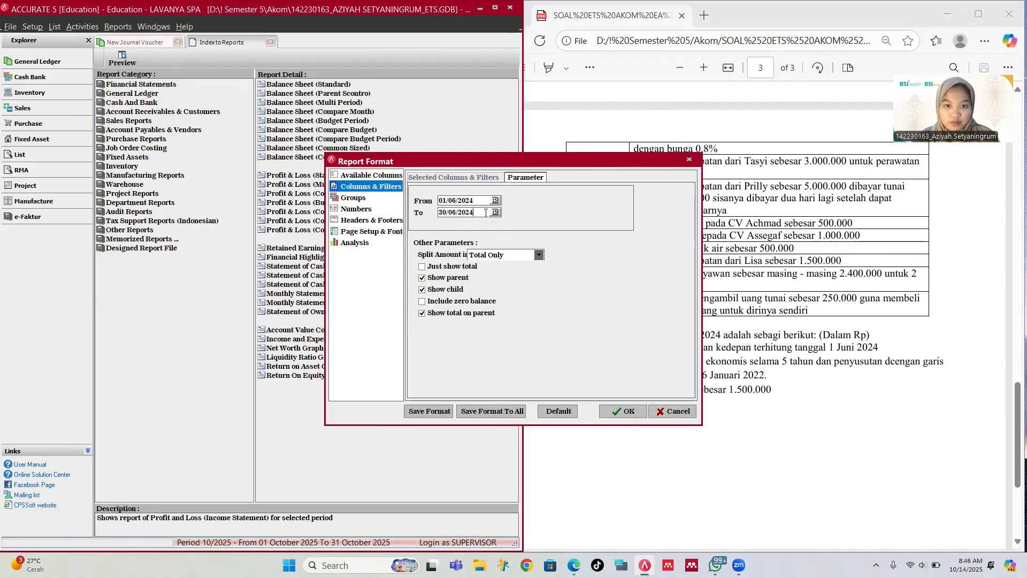
{"action": "left_click", "coordinate": [609, 410]}
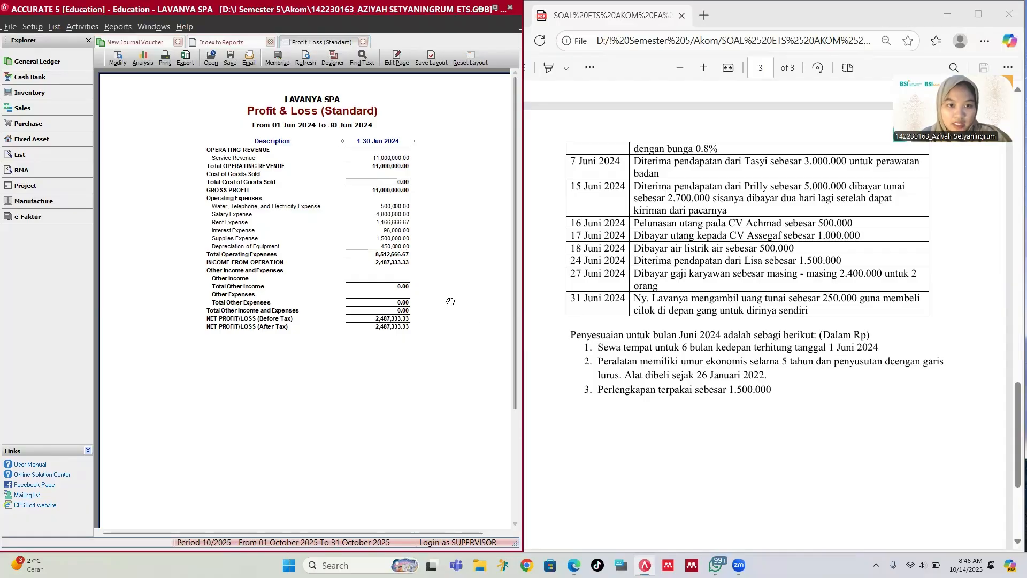
{"action": "left_click", "coordinate": [224, 63]}
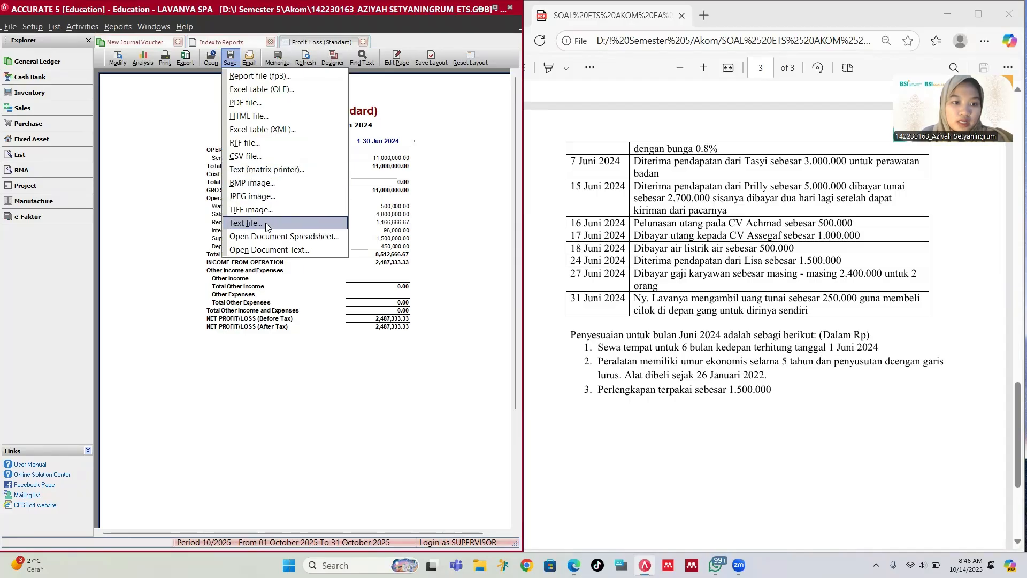
{"action": "left_click", "coordinate": [260, 106]}
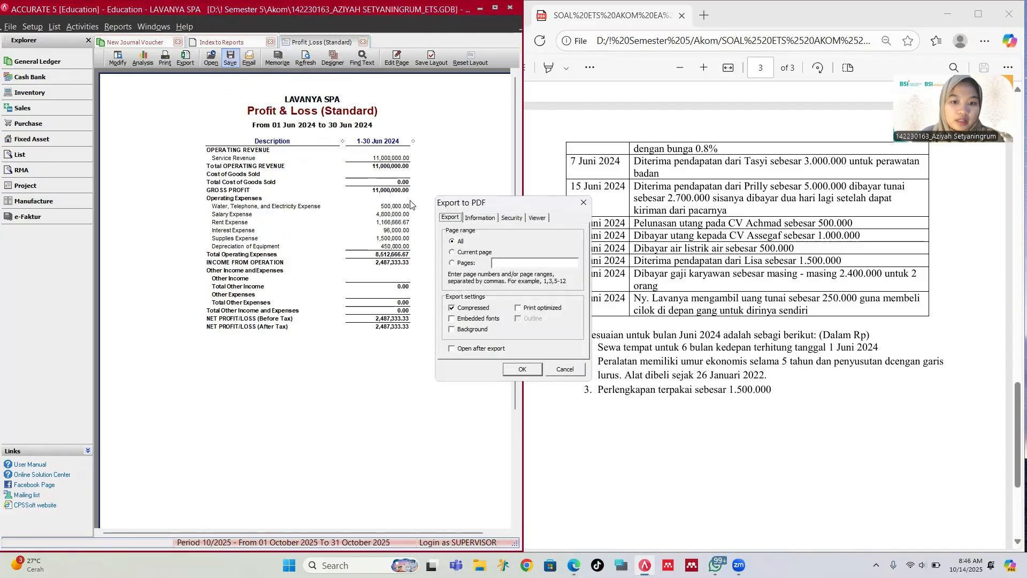
{"action": "left_click", "coordinate": [521, 370]}
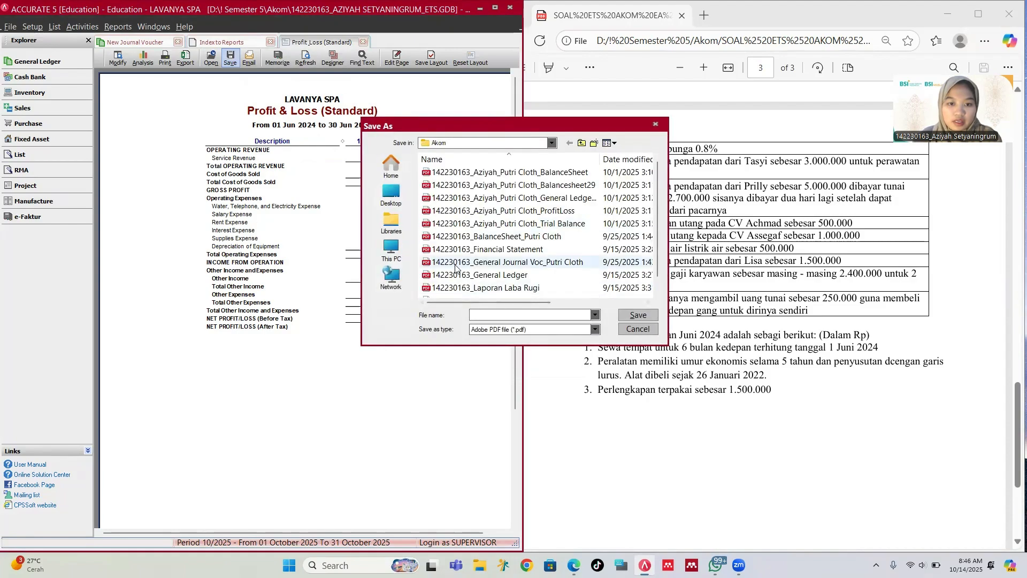
{"action": "type", "text": "14"}
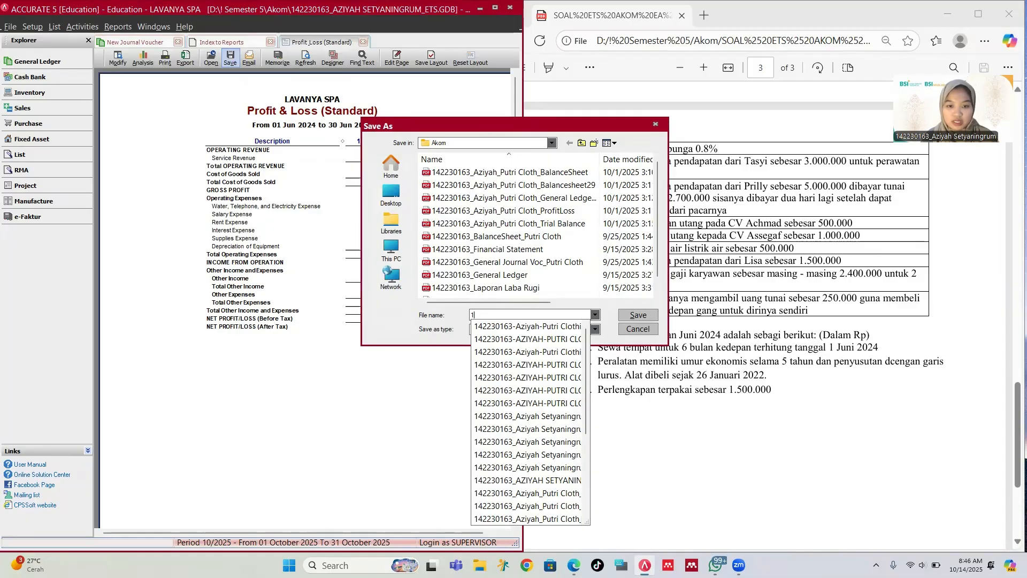
{"action": "key", "text": "BackSpace"}
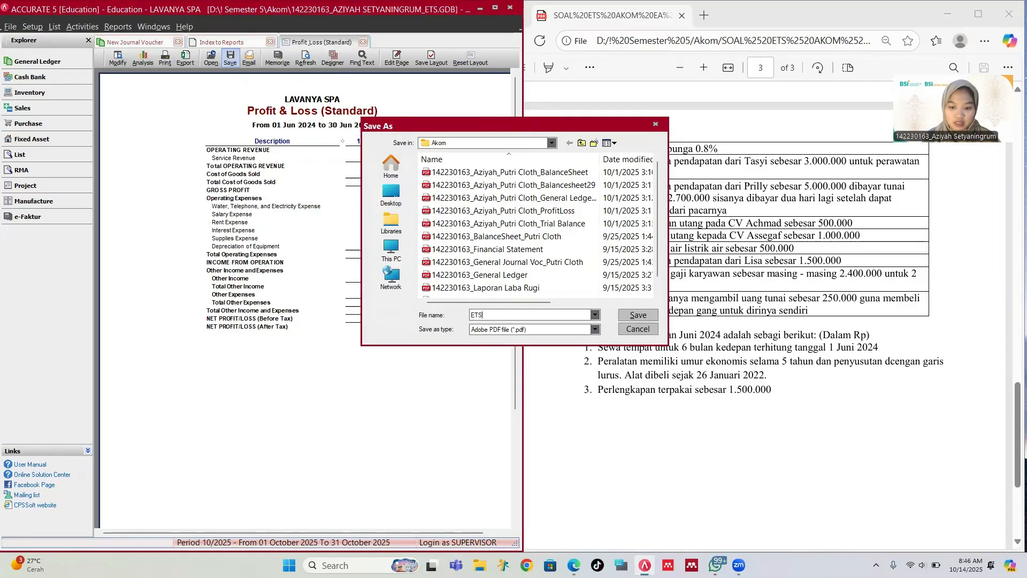
{"action": "type", "text": "ETS"}
{"action": "type", "text": "-"}
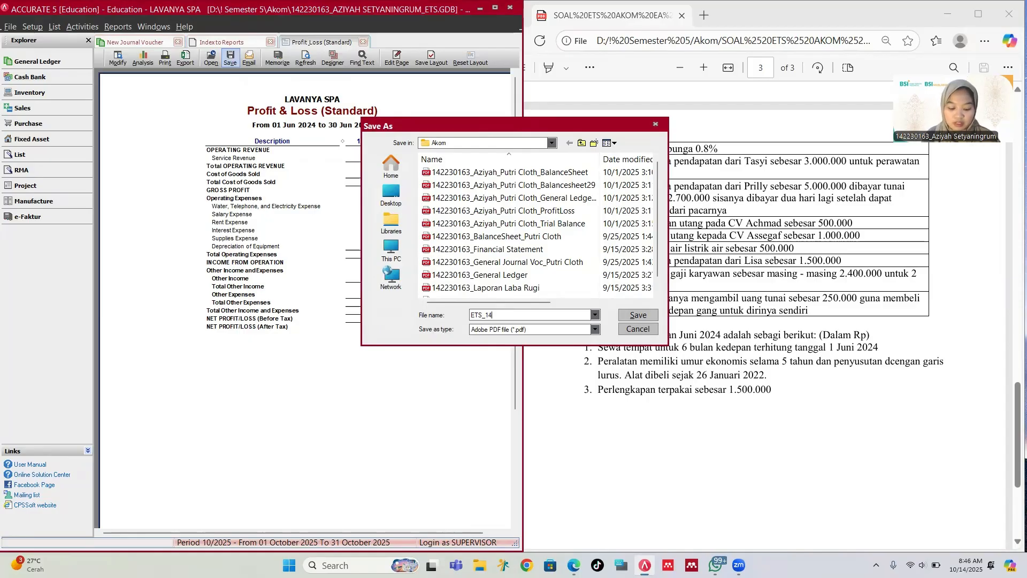
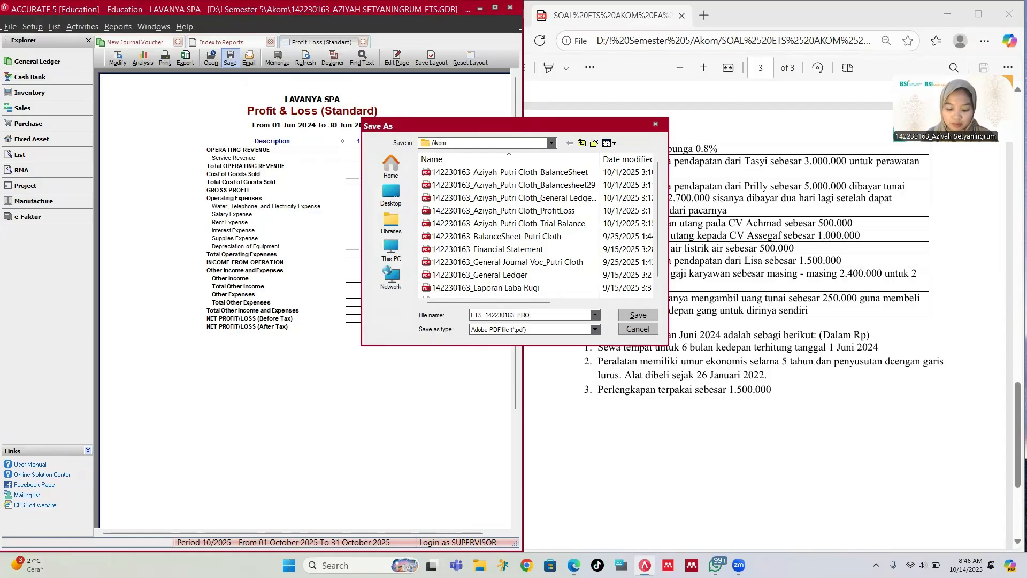
{"action": "type", "text": "FIT LO"}
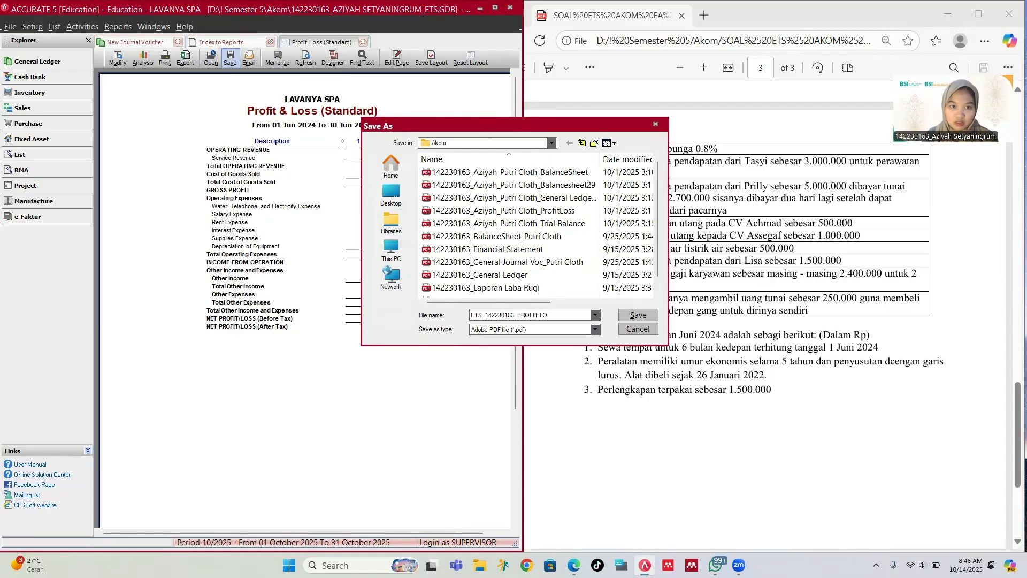
{"action": "type", "text": "SS"}
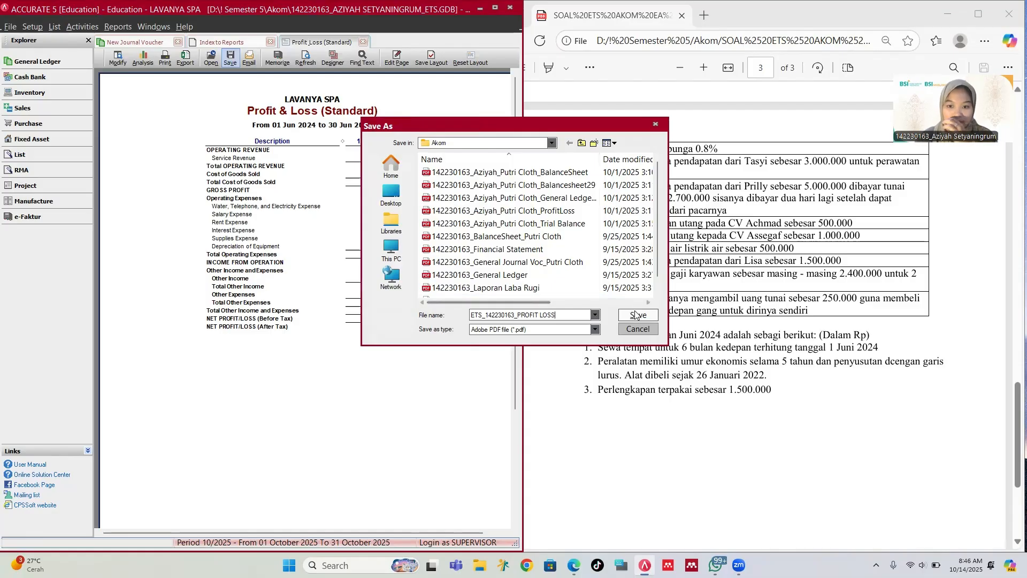
{"action": "left_click", "coordinate": [636, 315]}
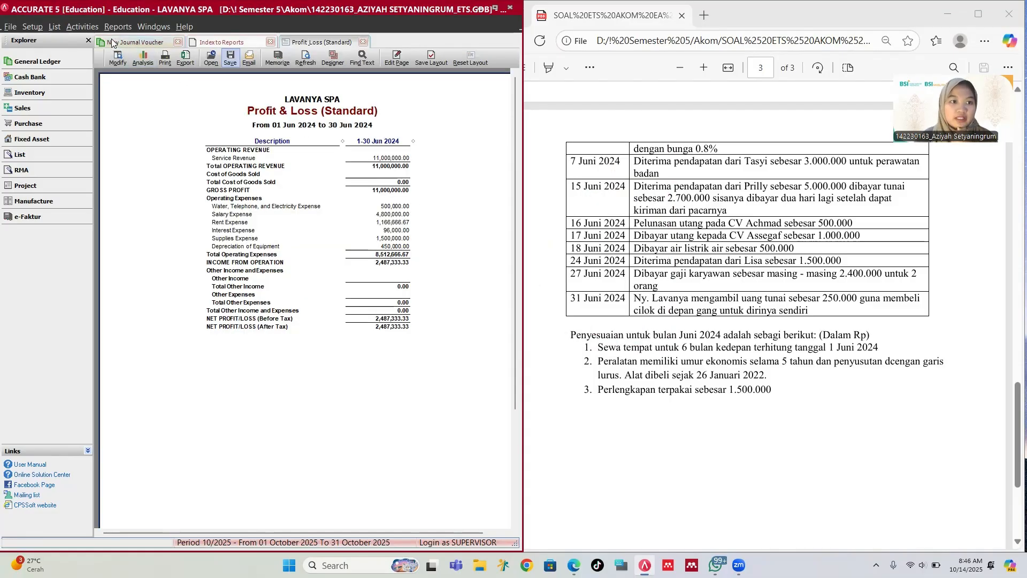
Step: Generate the Balance Sheet (Standard) as of 30/06/2024
{"action": "left_click", "coordinate": [202, 46]}
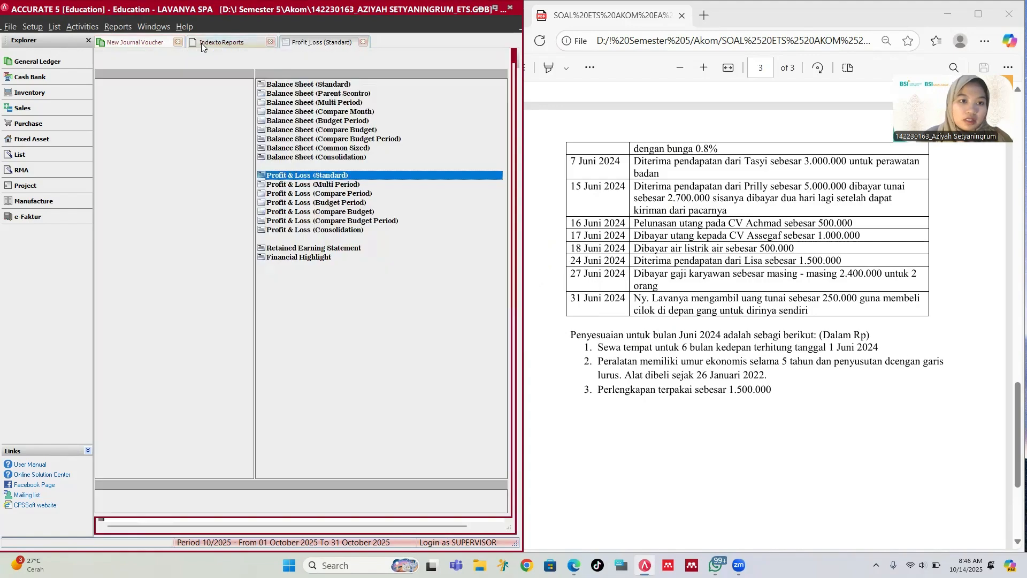
{"action": "left_click", "coordinate": [310, 86]}
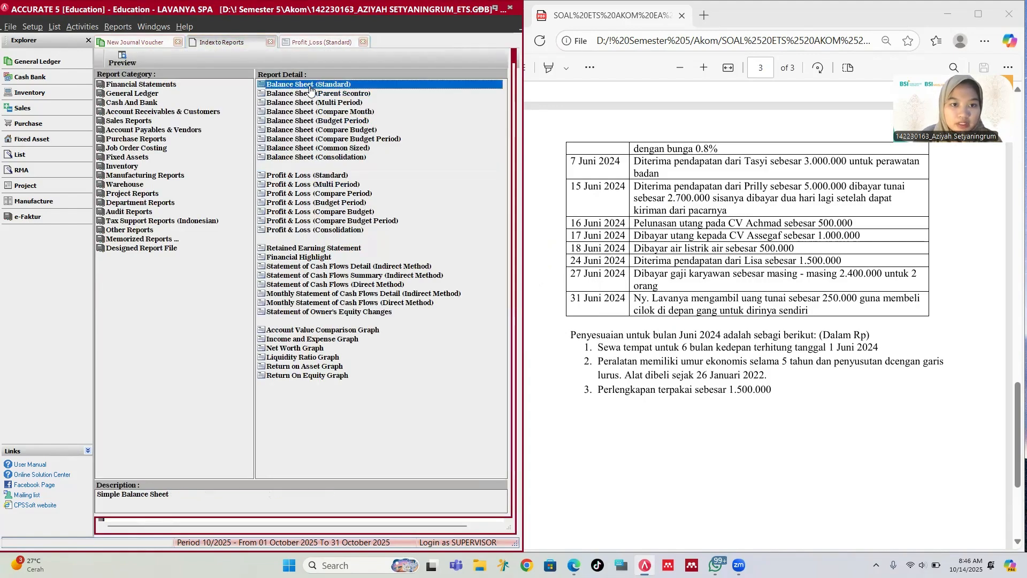
{"action": "double_click", "coordinate": [310, 86]}
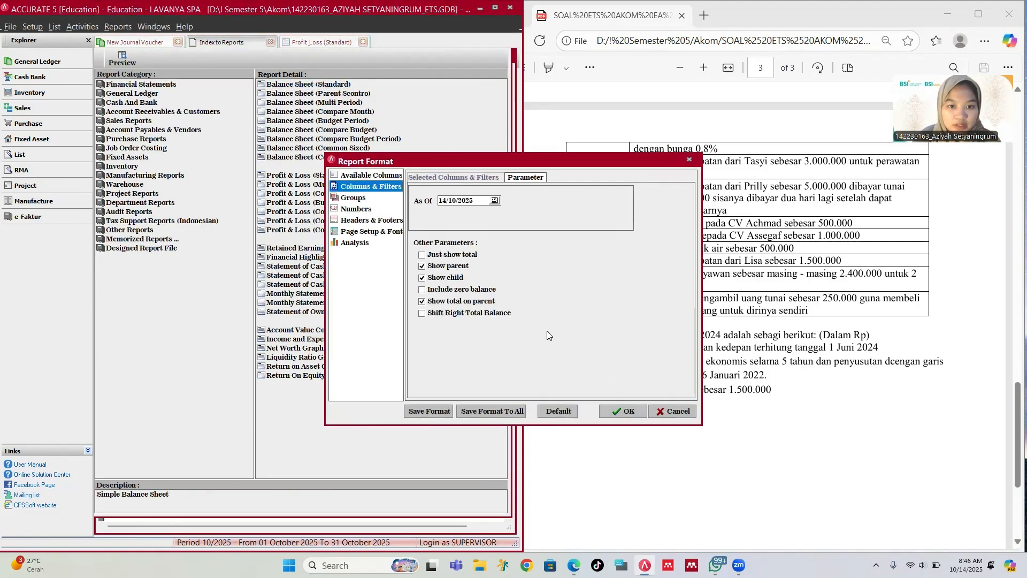
{"action": "double_click", "coordinate": [474, 199]}
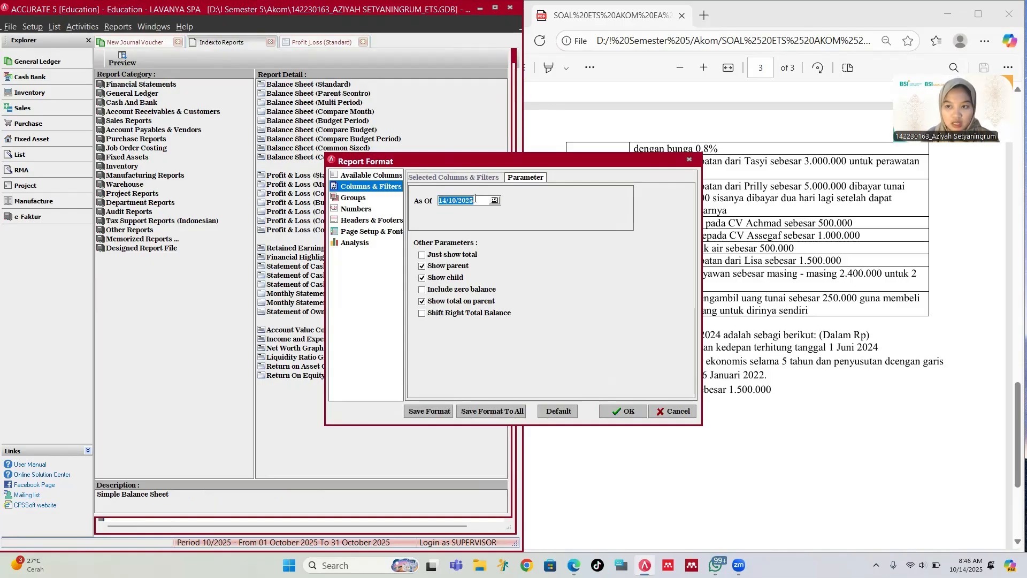
{"action": "type", "text": "30/"}
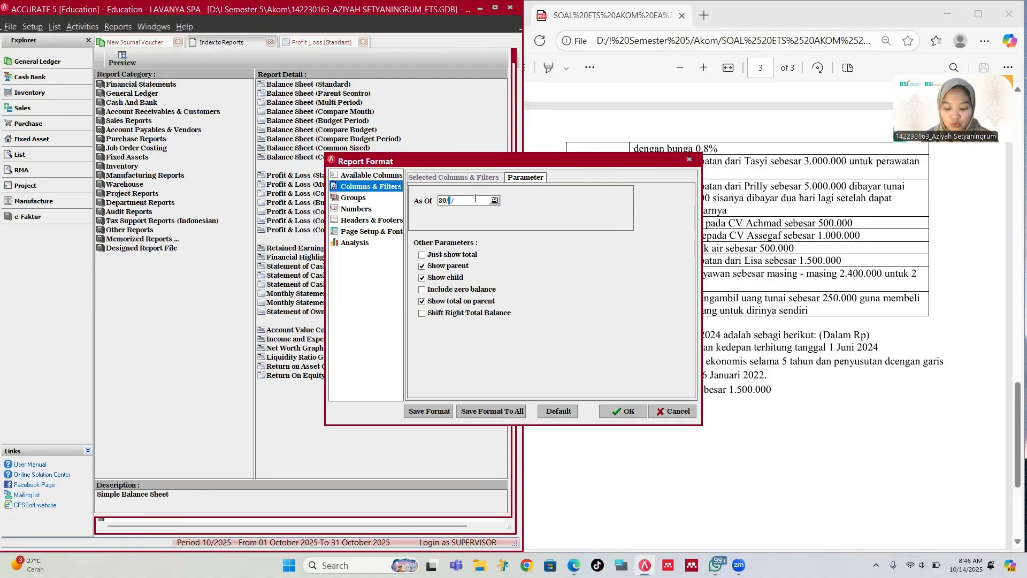
{"action": "type", "text": "06/2024"}
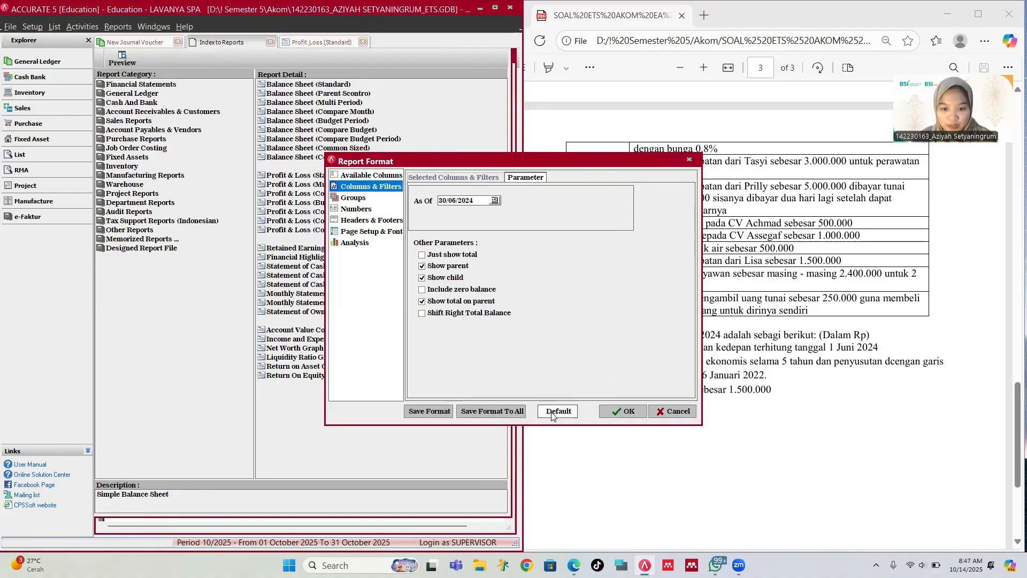
{"action": "left_click", "coordinate": [624, 411]}
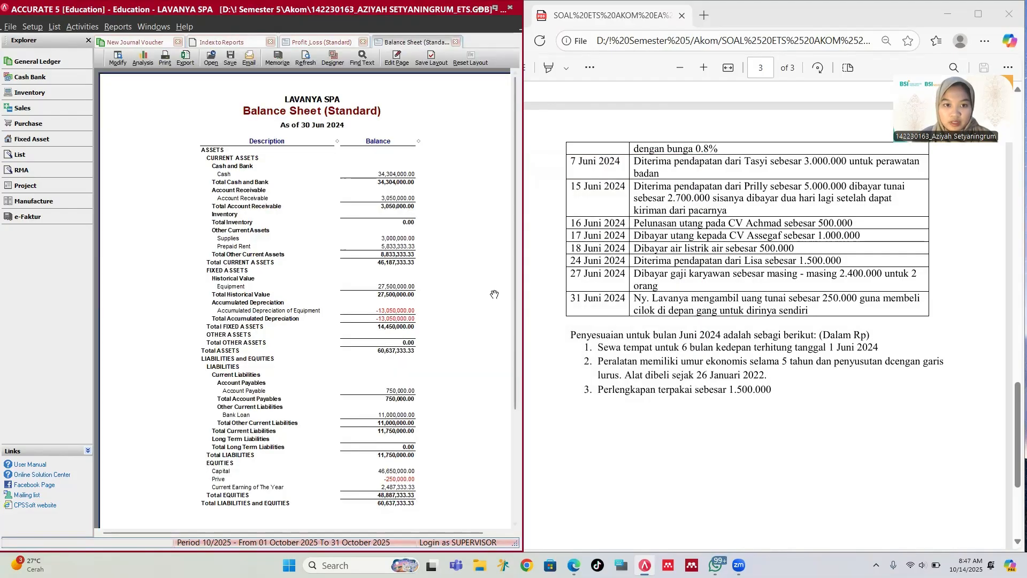
Step: Export the Balance Sheet to PDF, naming the file 'BALANCE SHEET 30/6'
{"action": "scroll", "coordinate": [461, 286], "scroll_direction": "down", "scroll_amount": 3}
{"action": "scroll", "coordinate": [434, 271], "scroll_direction": "up", "scroll_amount": 3}
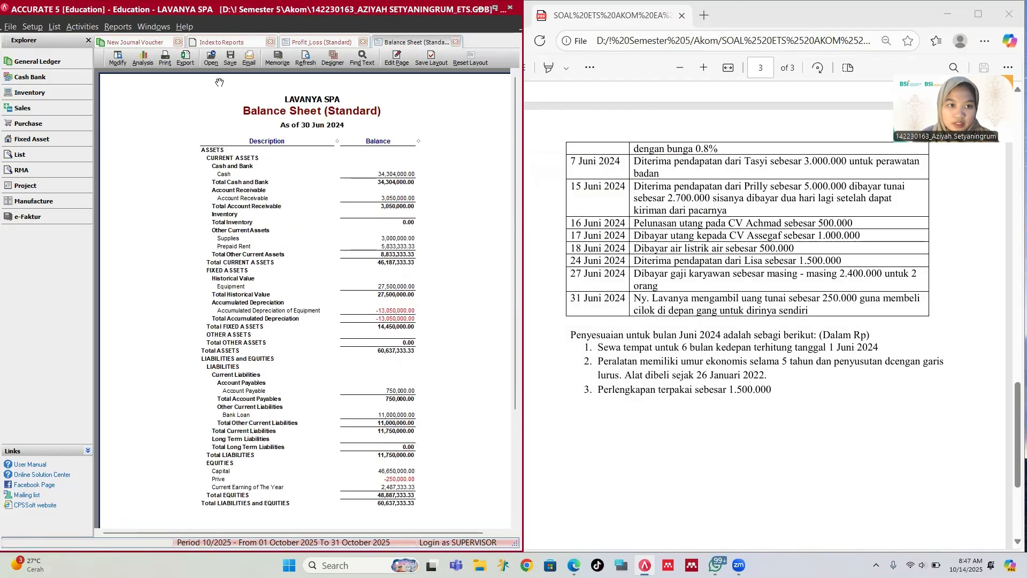
{"action": "left_click", "coordinate": [231, 58]}
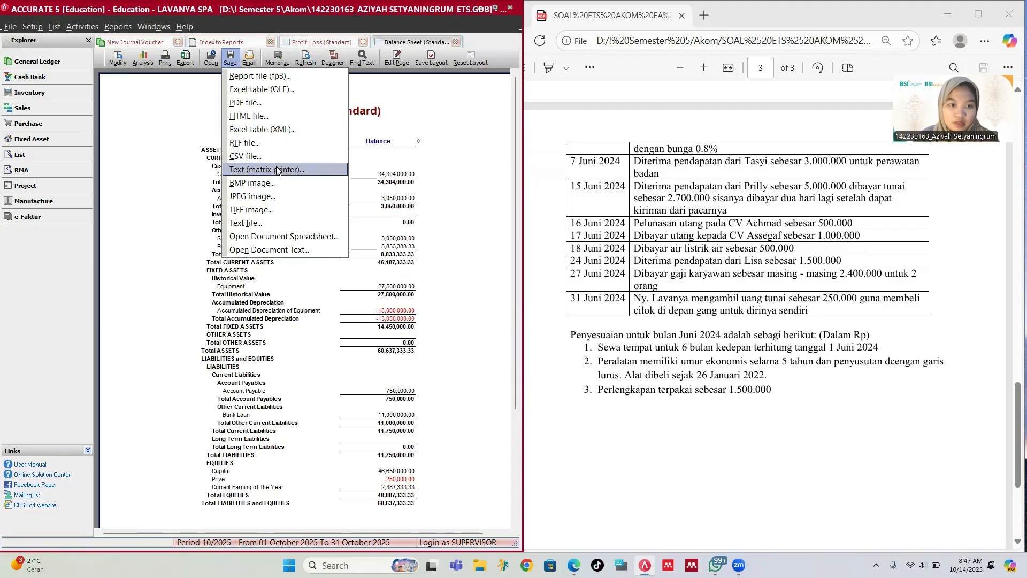
{"action": "left_click", "coordinate": [268, 103]}
{"action": "left_click", "coordinate": [522, 369]}
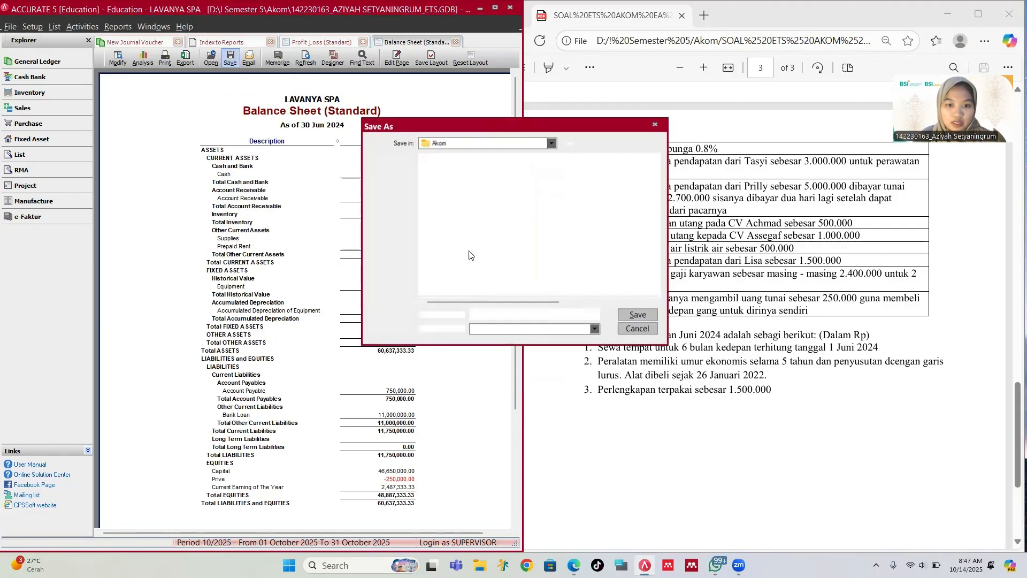
{"action": "scroll", "coordinate": [492, 273], "scroll_direction": "down", "scroll_amount": 1}
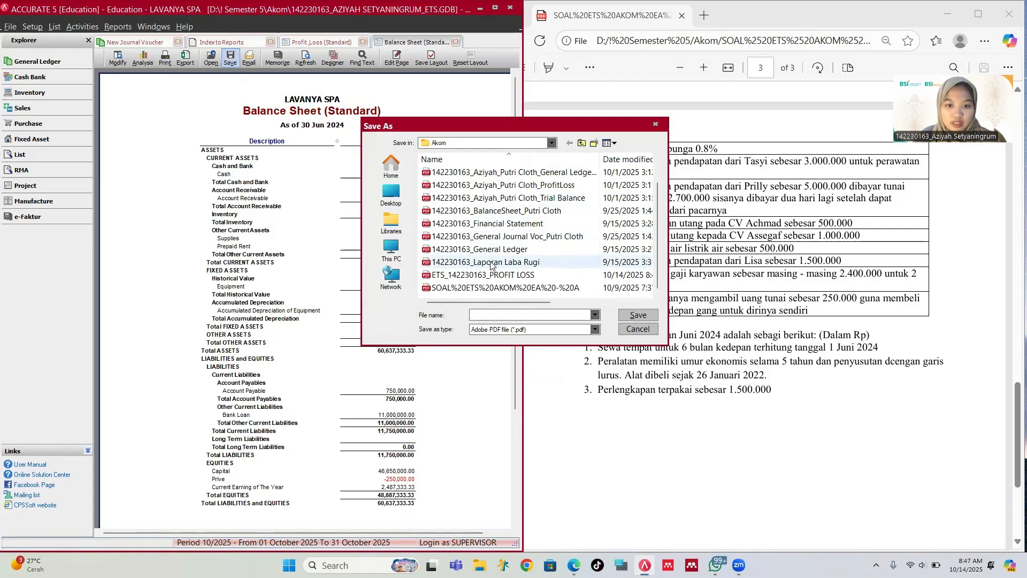
{"action": "left_click", "coordinate": [486, 274]}
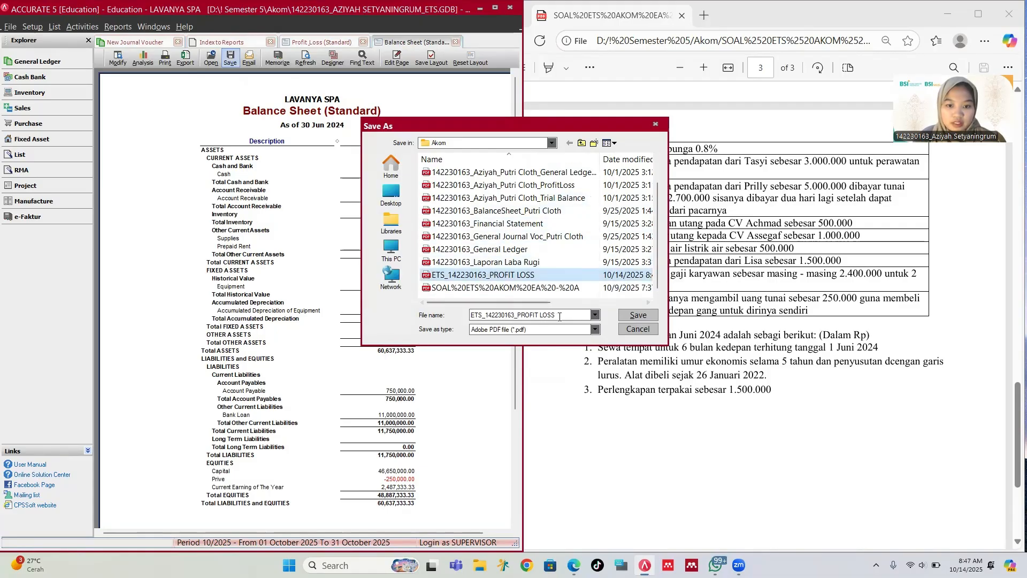
{"action": "left_click", "coordinate": [561, 316]}
{"action": "left_click", "coordinate": [561, 316]}
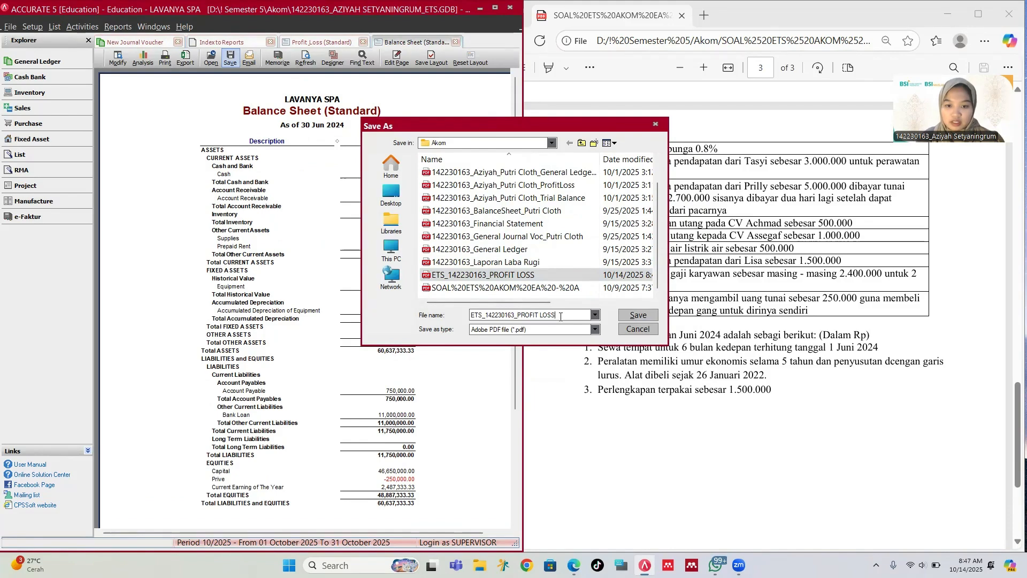
{"action": "key", "text": "BackSpace"}
{"action": "key", "text": "BackSpace"}
{"action": "key", "text": "BackSpace"}
{"action": "key", "text": "BackSpace"}
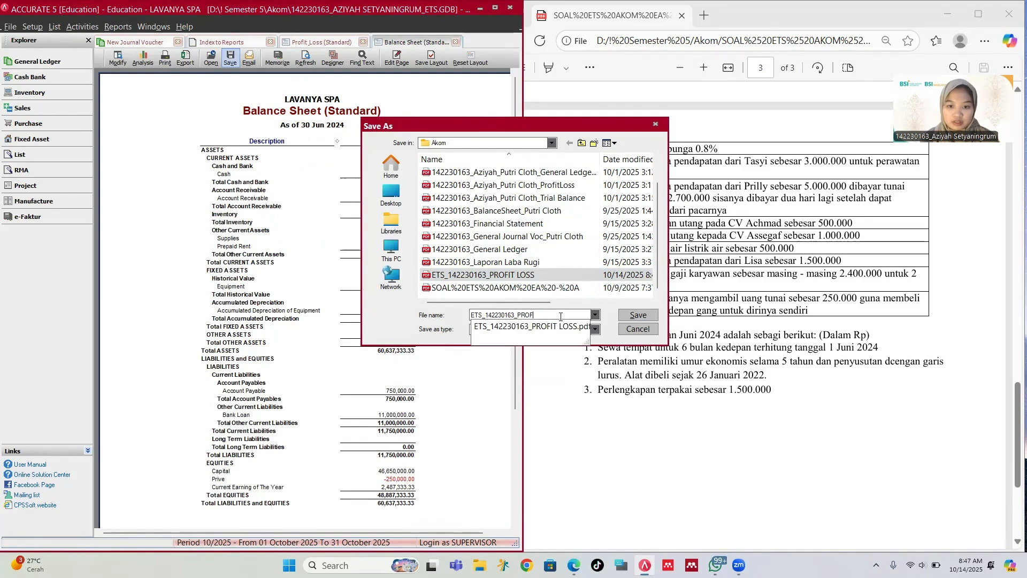
{"action": "key", "text": "BackSpace"}
{"action": "key", "text": "BackSpace"}
{"action": "key", "text": "BackSpace"}
{"action": "type", "text": "bA"}
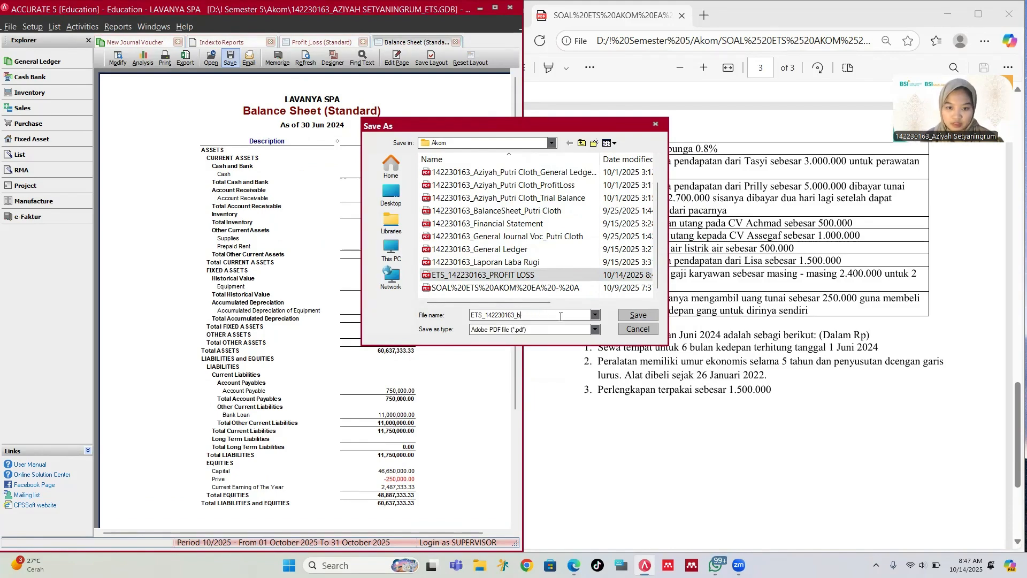
{"action": "key", "text": "BackSpace"}
{"action": "type", "text": "BALANCE SHEET 30"}
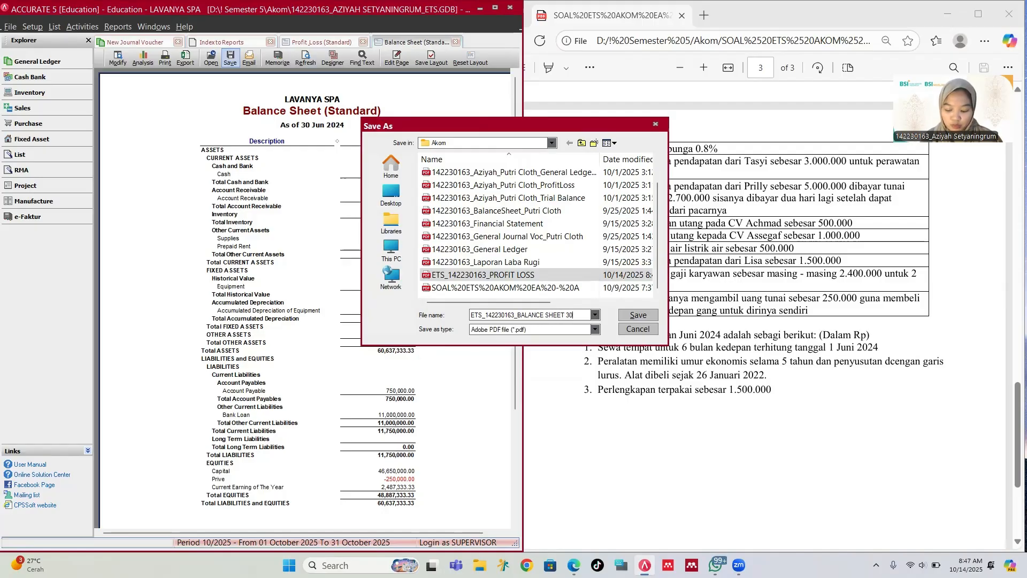
{"action": "type", "text": "/6"}
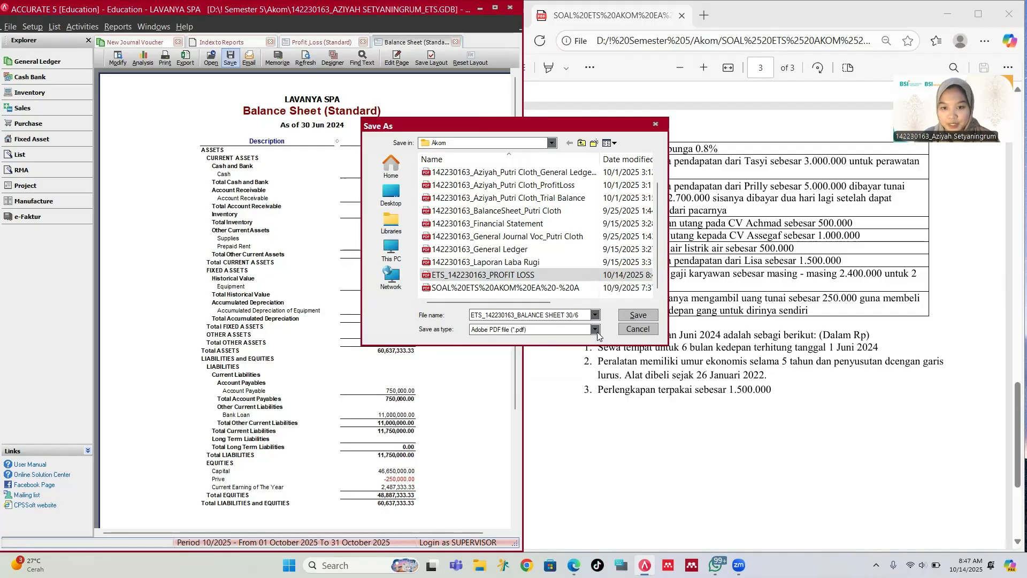
{"action": "left_click", "coordinate": [629, 316]}
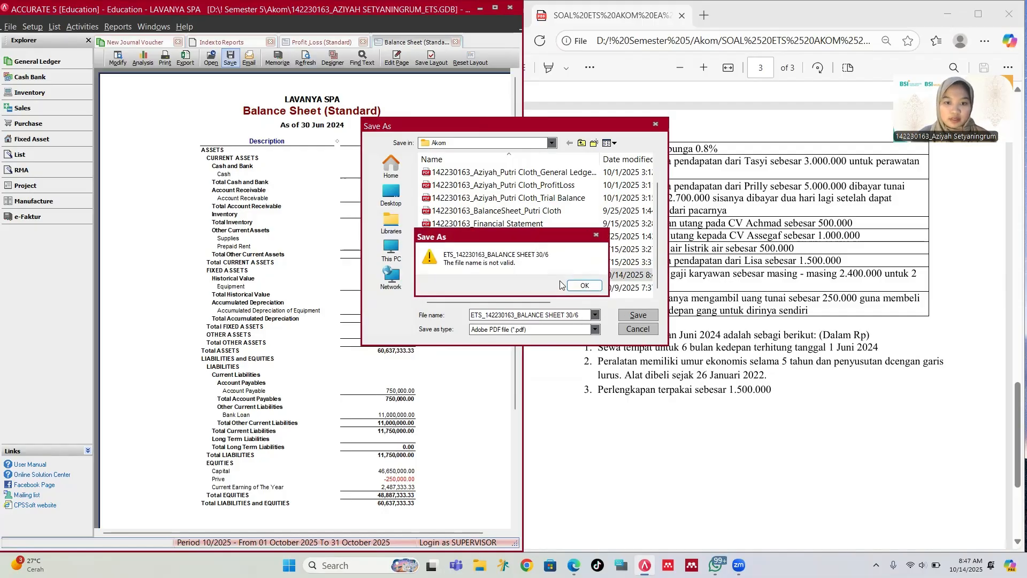
{"action": "left_click", "coordinate": [584, 286]}
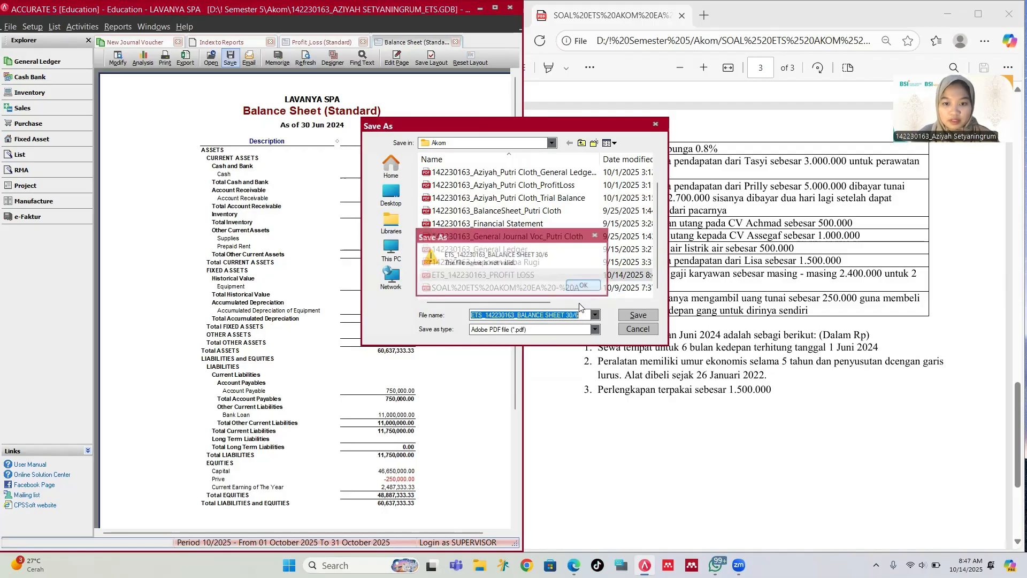
{"action": "left_click", "coordinate": [579, 314]}
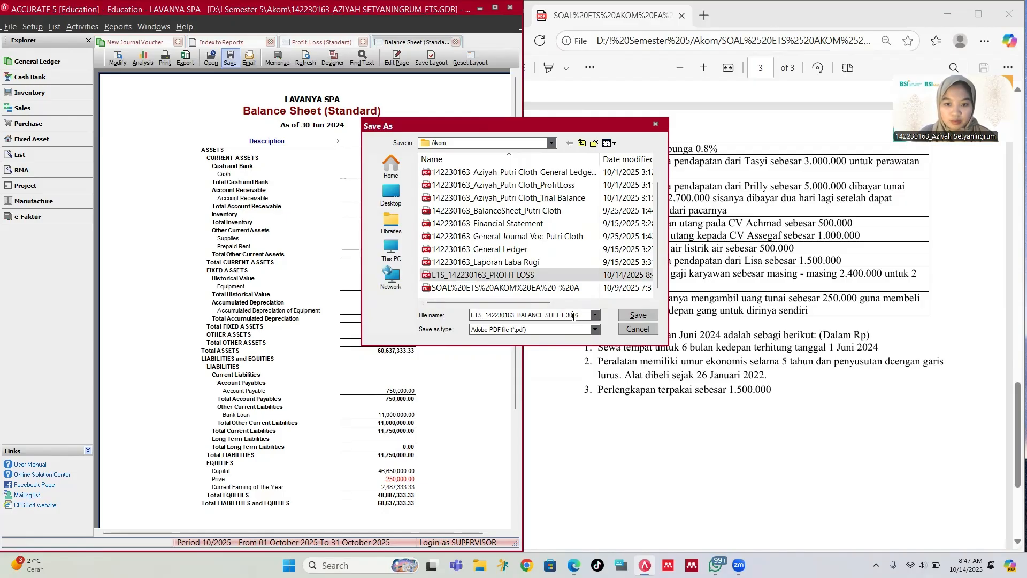
{"action": "key", "text": "BackSpace"}
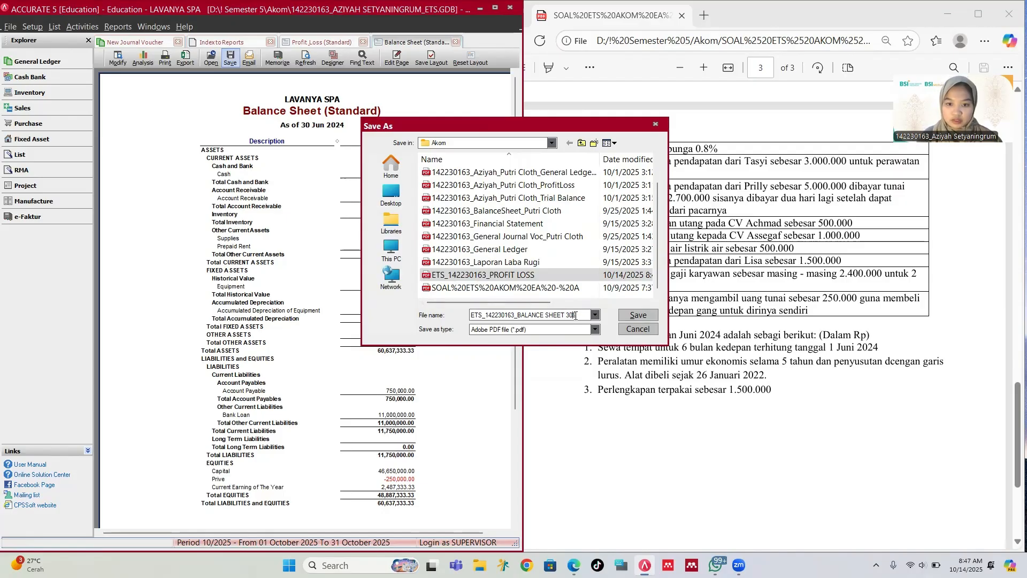
{"action": "type", "text": "-"}
{"action": "left_click", "coordinate": [628, 315]}
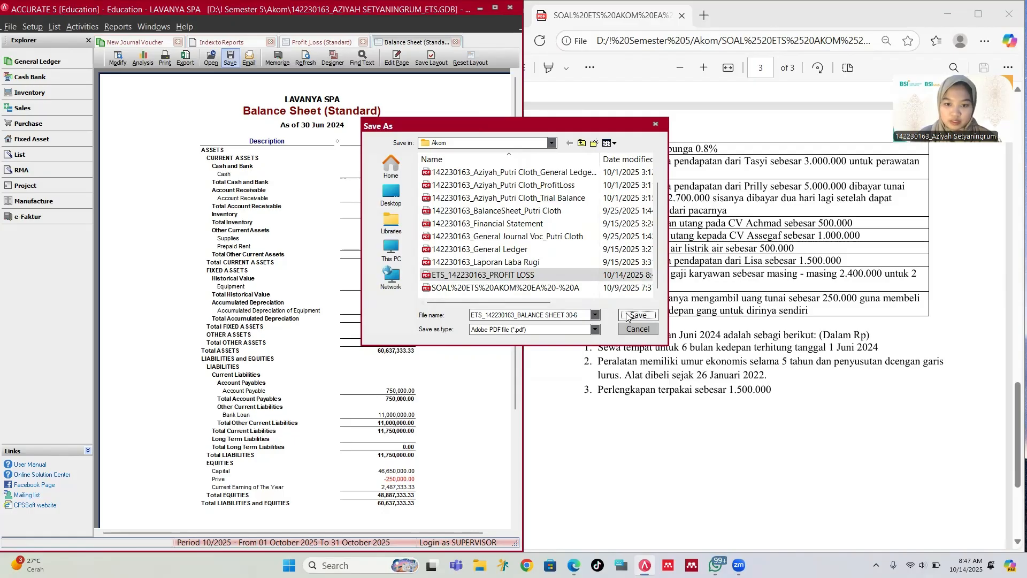
{"action": "left_click", "coordinate": [230, 42]}
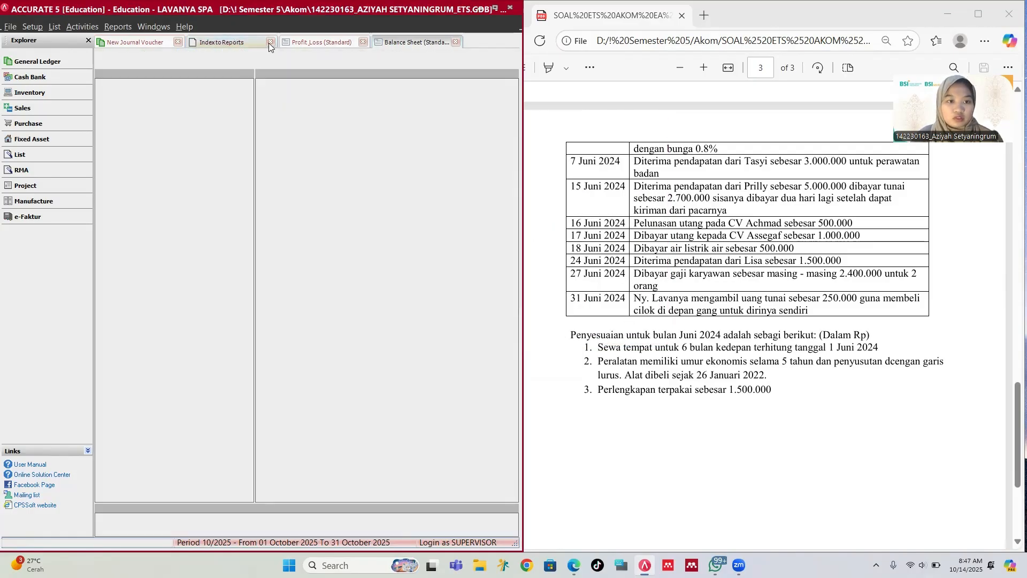
{"action": "left_click", "coordinate": [343, 84]}
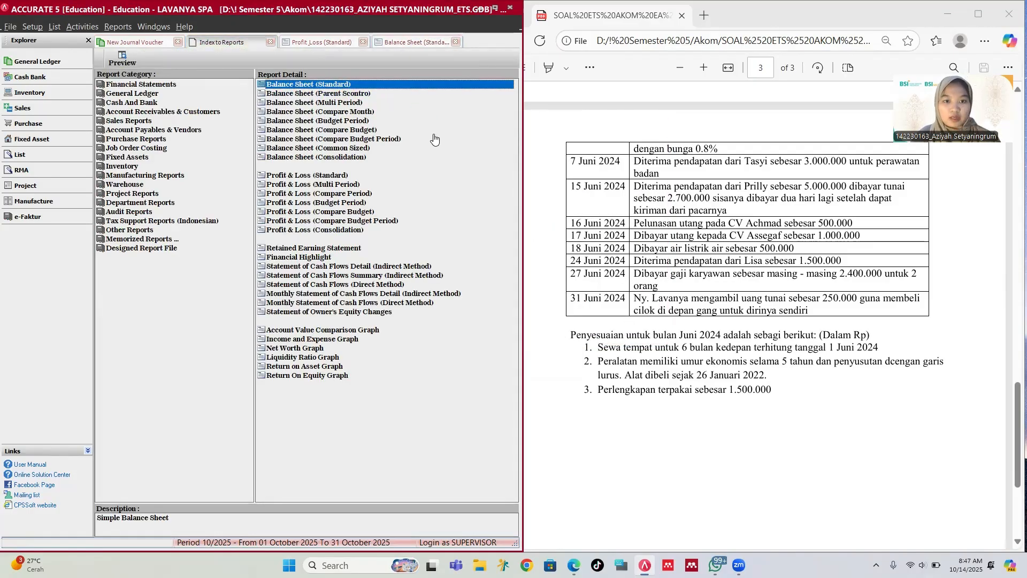
Step: Generate the Balance Sheet (Standard) with the As Of date 01/06/2024
{"action": "double_click", "coordinate": [482, 201]}
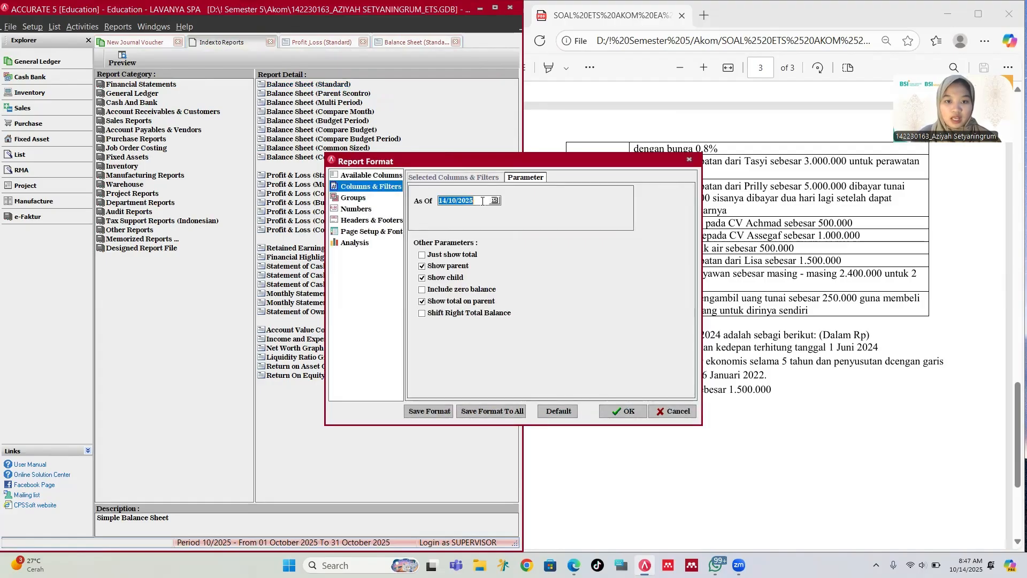
{"action": "type", "text": "0"}
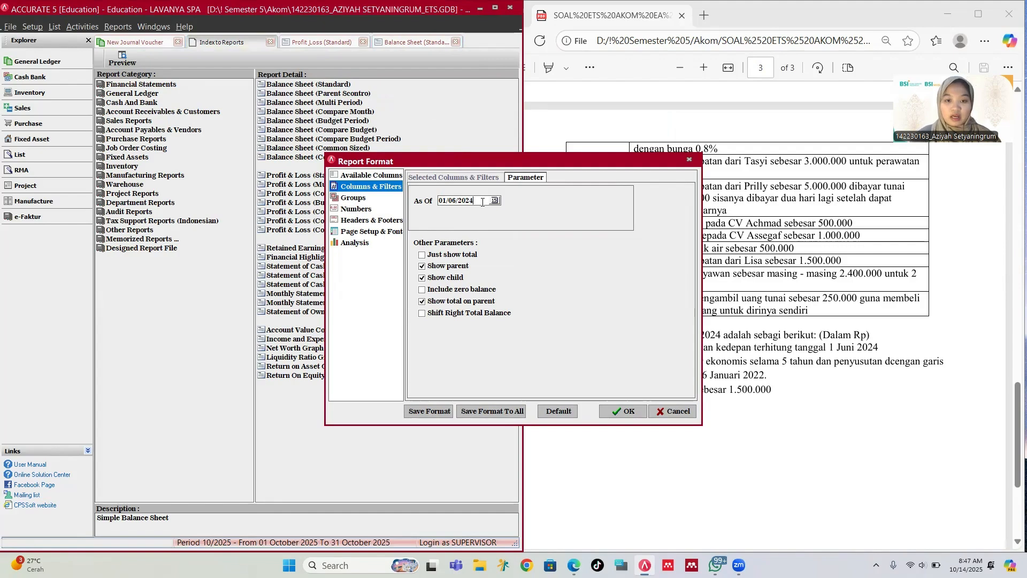
{"action": "left_click", "coordinate": [623, 411]}
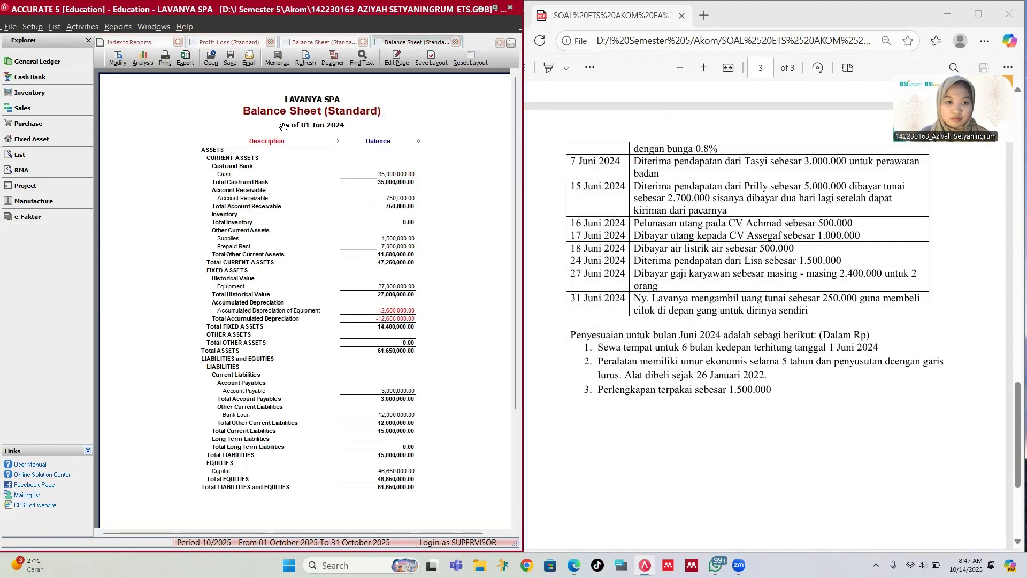
Step: Start a PDF export of the balance sheet, picking the earlier ETS balance sheet file
{"action": "left_click", "coordinate": [230, 59]}
{"action": "left_click", "coordinate": [251, 102]}
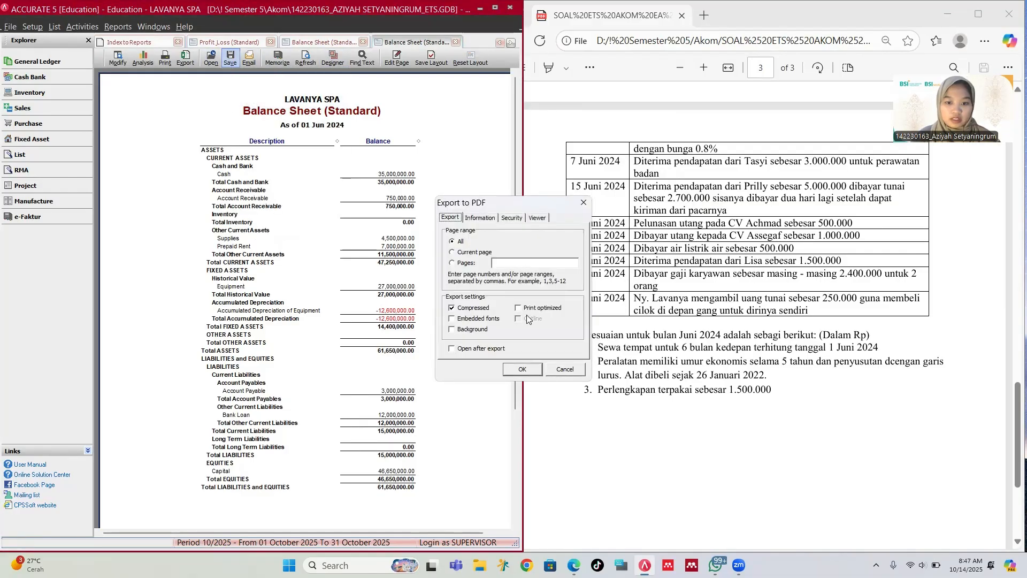
{"action": "left_click", "coordinate": [521, 370]}
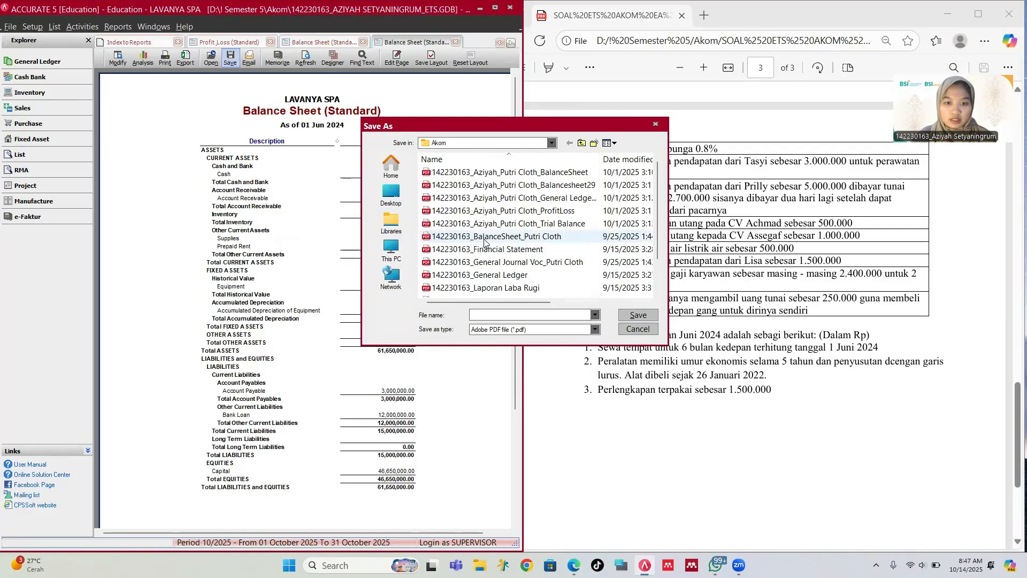
{"action": "scroll", "coordinate": [491, 260], "scroll_direction": "down", "scroll_amount": 1}
{"action": "double_click", "coordinate": [487, 264]}
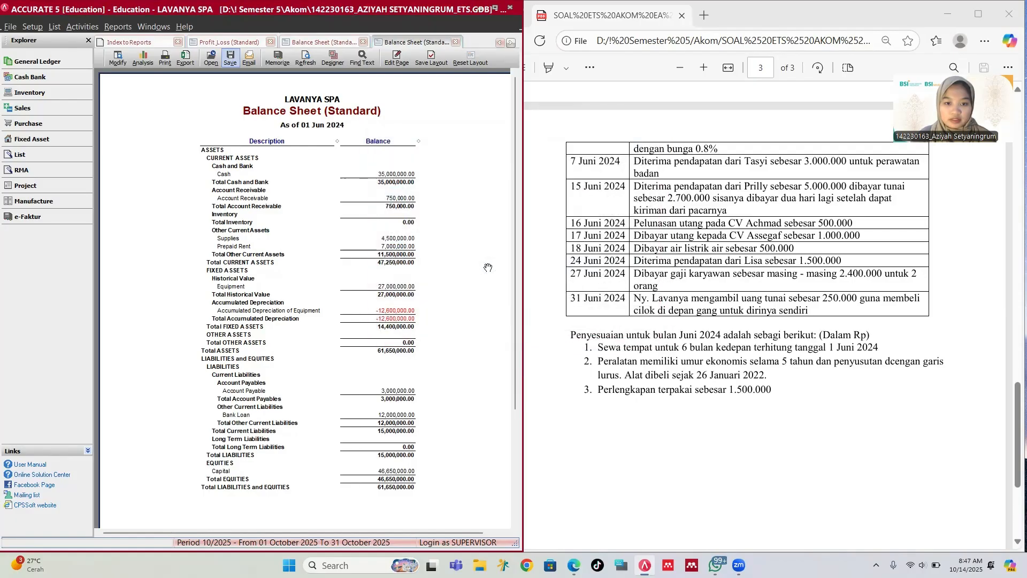
Step: Export the 01 Jun 2024 balance sheet as a PDF, removing the stray digit from its name
{"action": "left_click", "coordinate": [230, 59]}
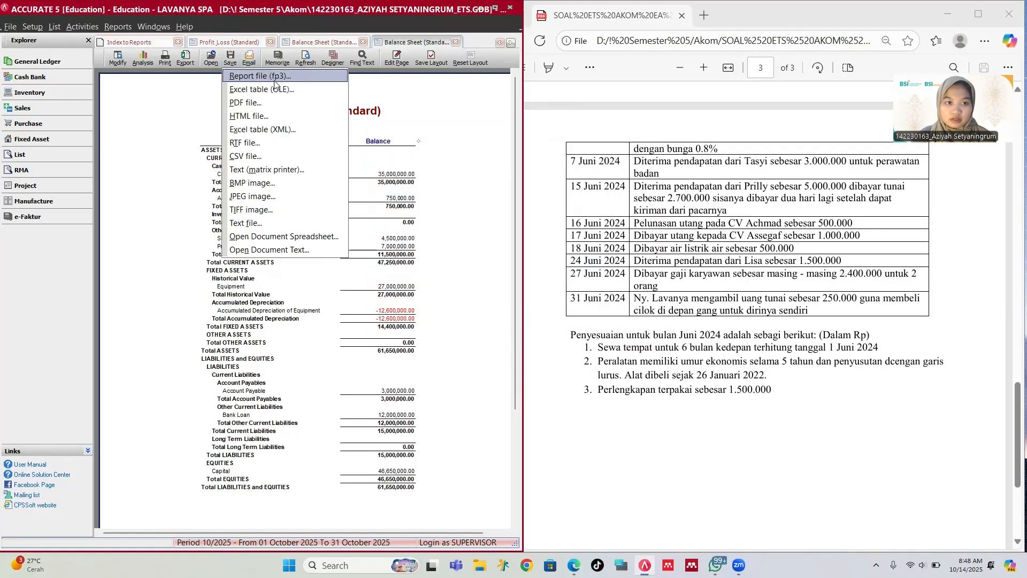
{"action": "left_click", "coordinate": [257, 102]}
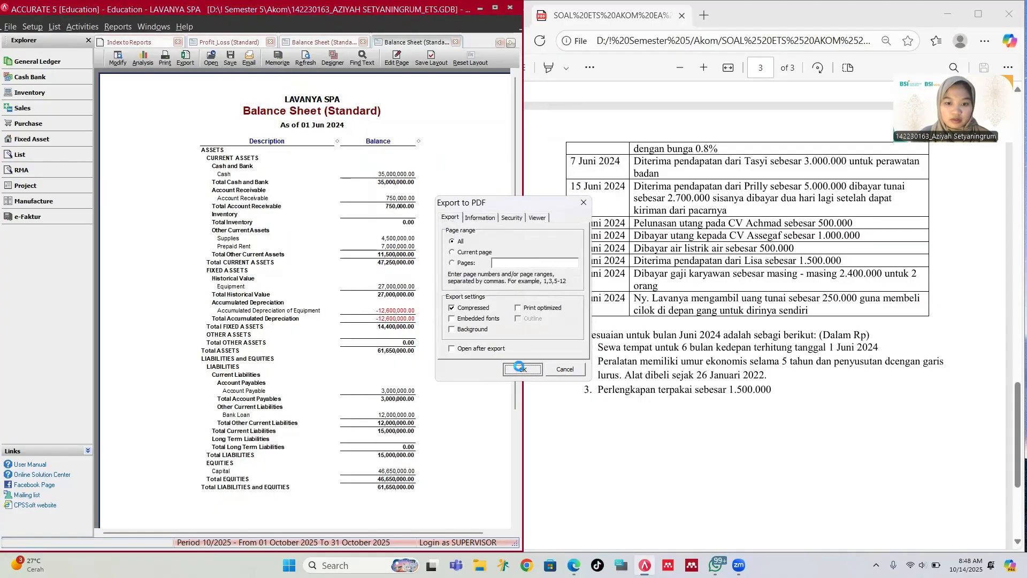
{"action": "left_click", "coordinate": [521, 368]}
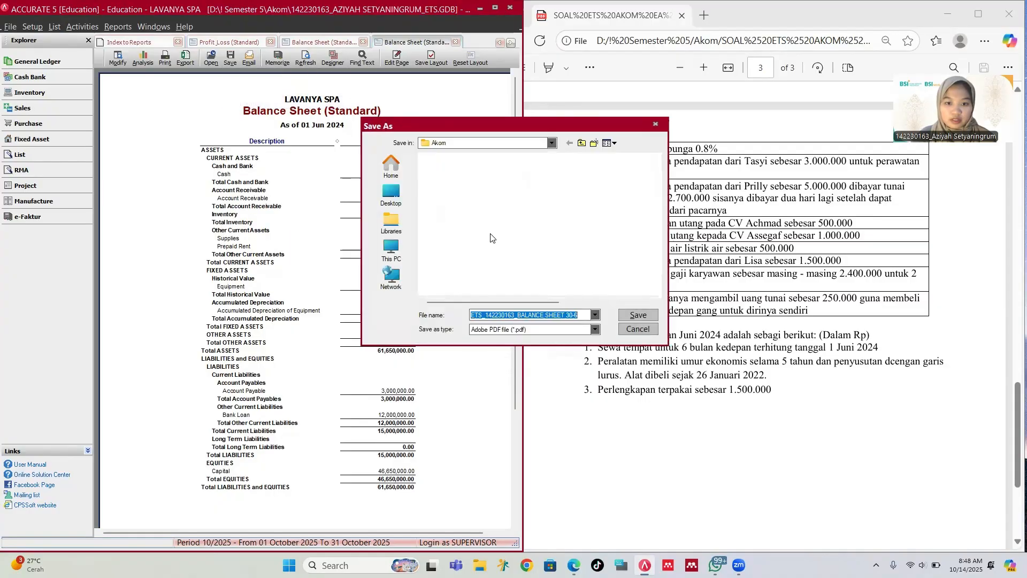
{"action": "left_click", "coordinate": [572, 316]}
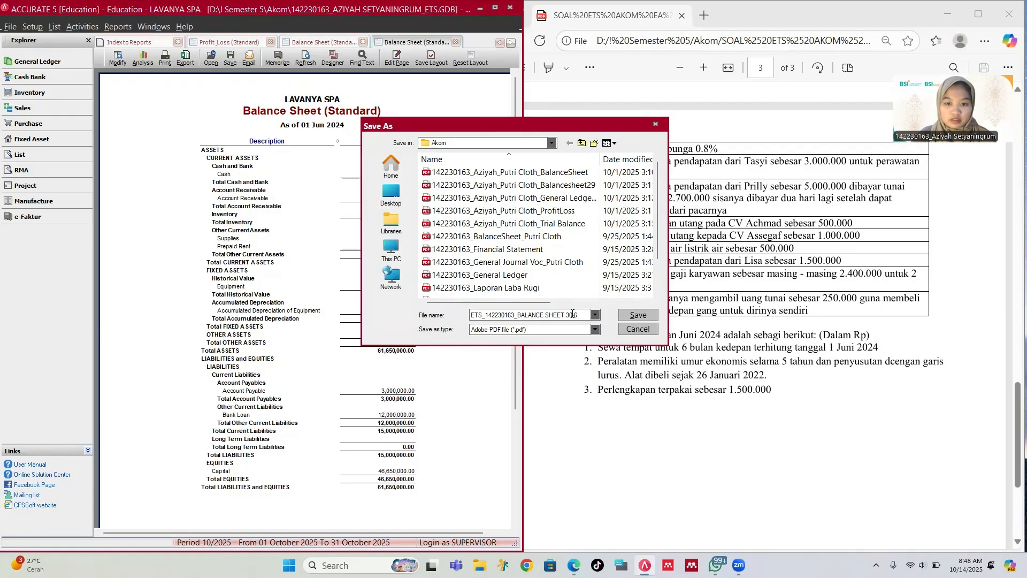
{"action": "key", "text": "BackSpace"}
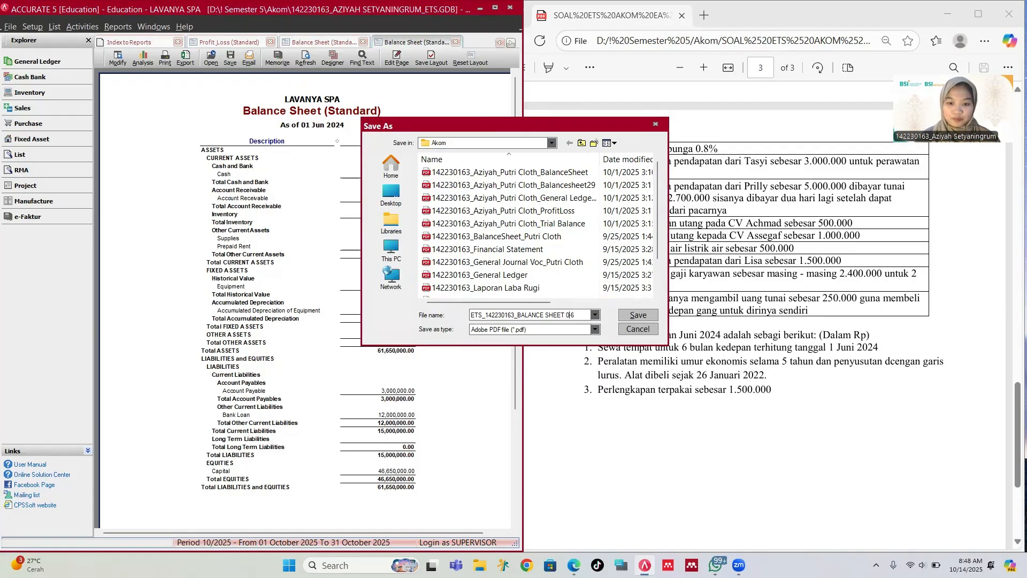
{"action": "left_click", "coordinate": [638, 314]}
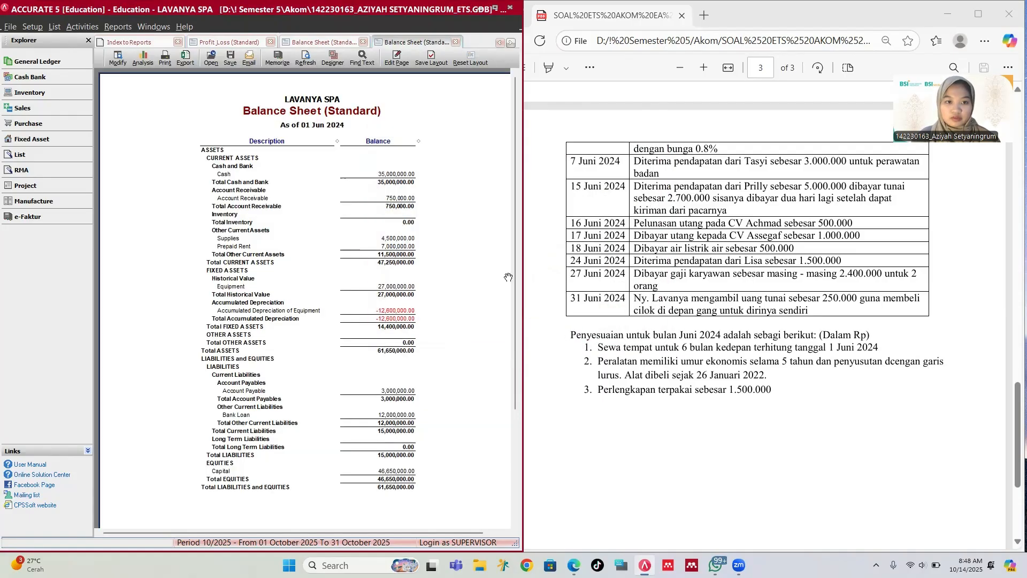
Step: Switch to the June 2024 Profit & Loss report
{"action": "left_click", "coordinate": [230, 59]}
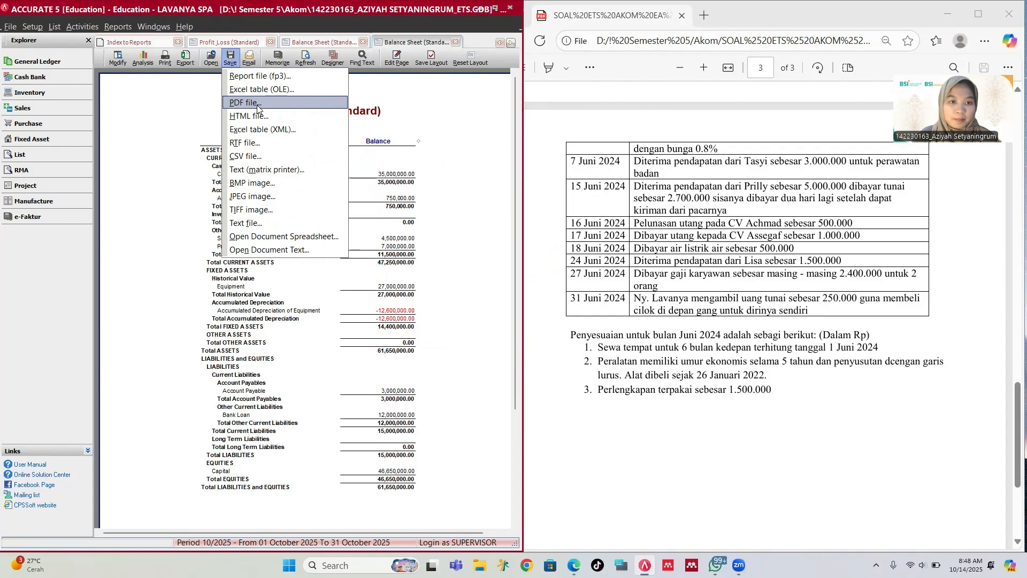
{"action": "left_click", "coordinate": [239, 102]}
{"action": "left_click", "coordinate": [224, 42]}
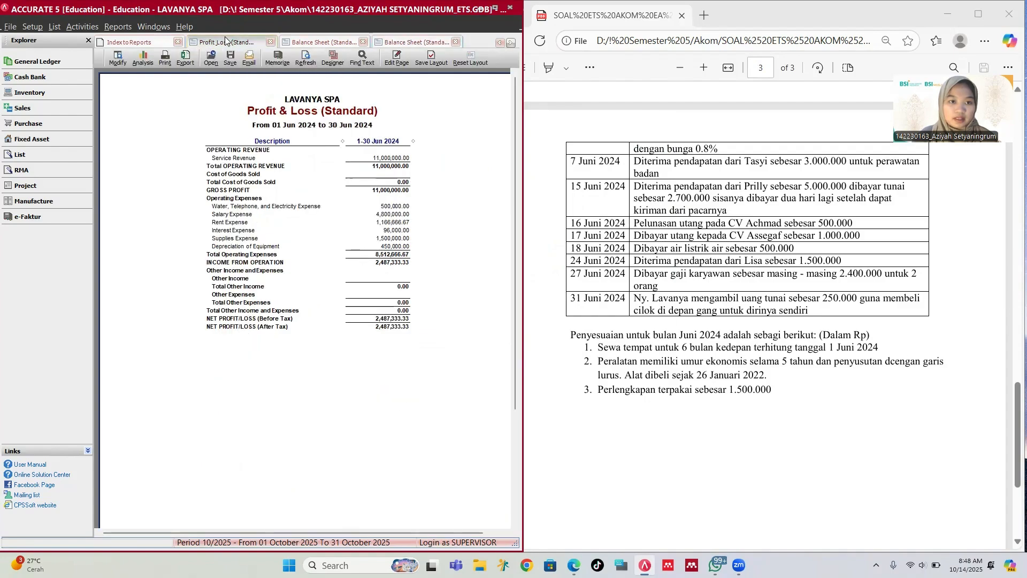
Step: Close the Profit & Loss, Index to Reports and both Balance Sheet tabs, then reopen Index to Reports
{"action": "left_click", "coordinate": [159, 42]}
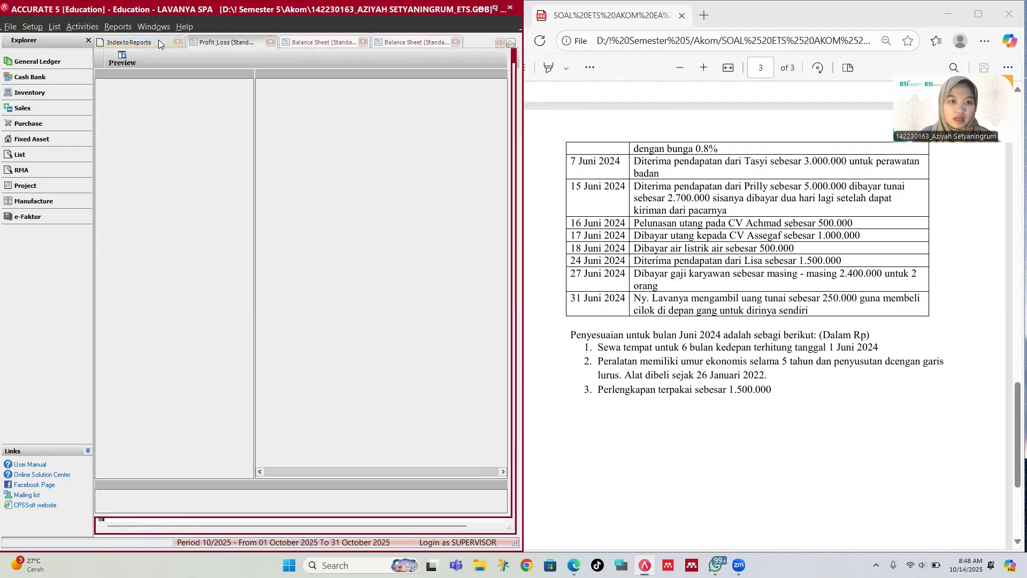
{"action": "left_click", "coordinate": [271, 43]}
{"action": "left_click", "coordinate": [270, 42]}
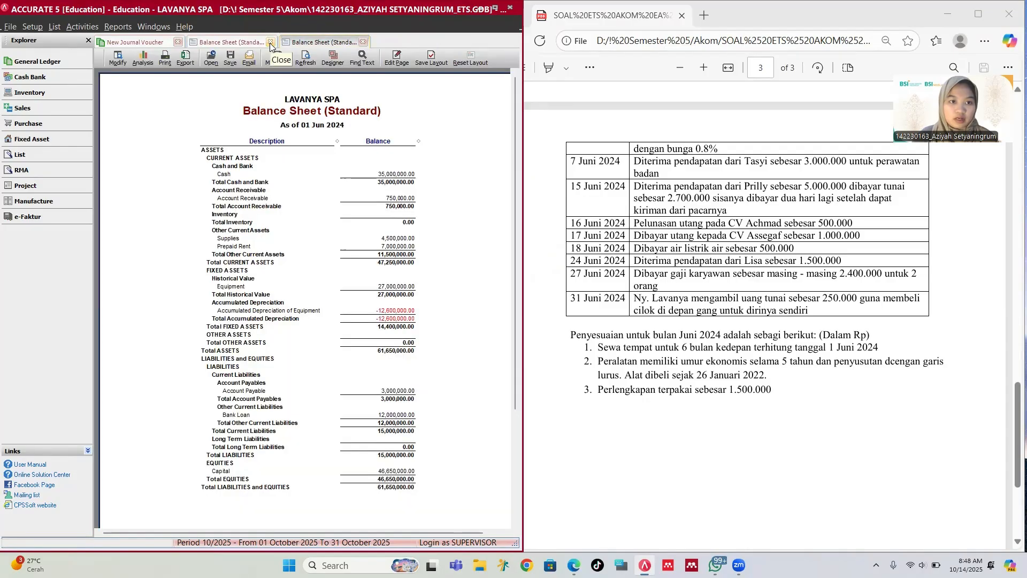
{"action": "left_click", "coordinate": [270, 43]}
{"action": "left_click", "coordinate": [270, 42]}
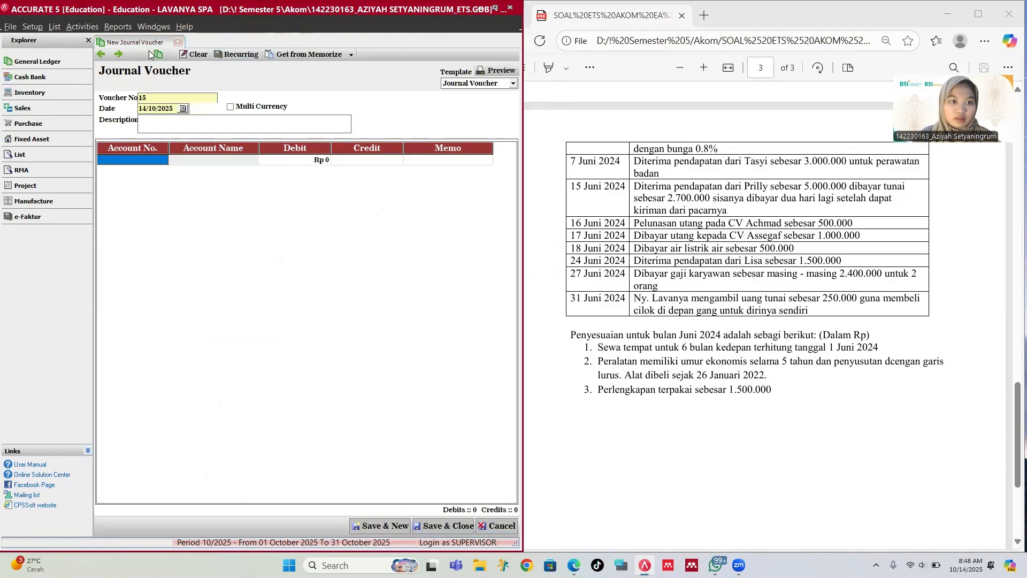
{"action": "left_click", "coordinate": [82, 27]}
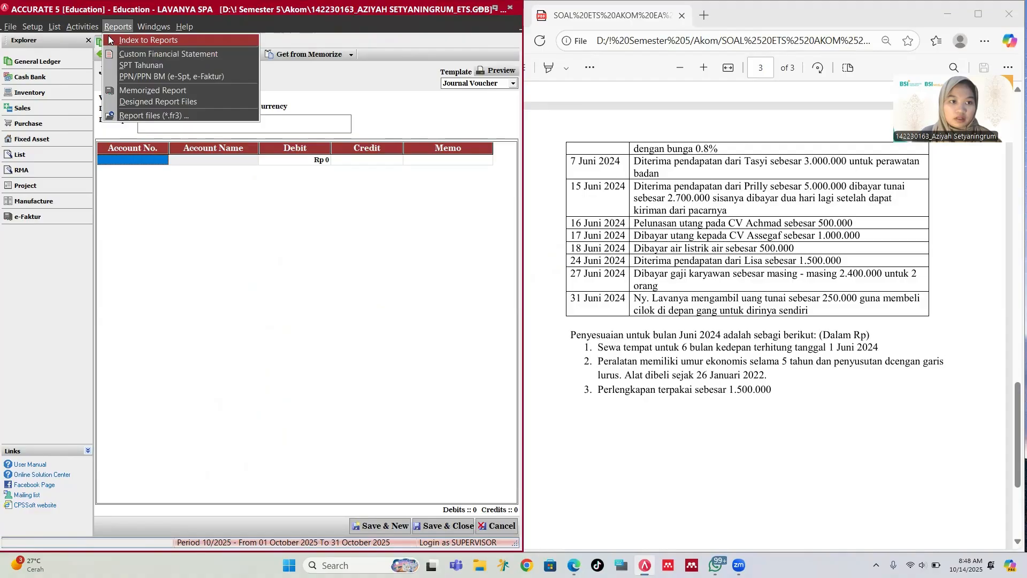
{"action": "left_click", "coordinate": [124, 42]}
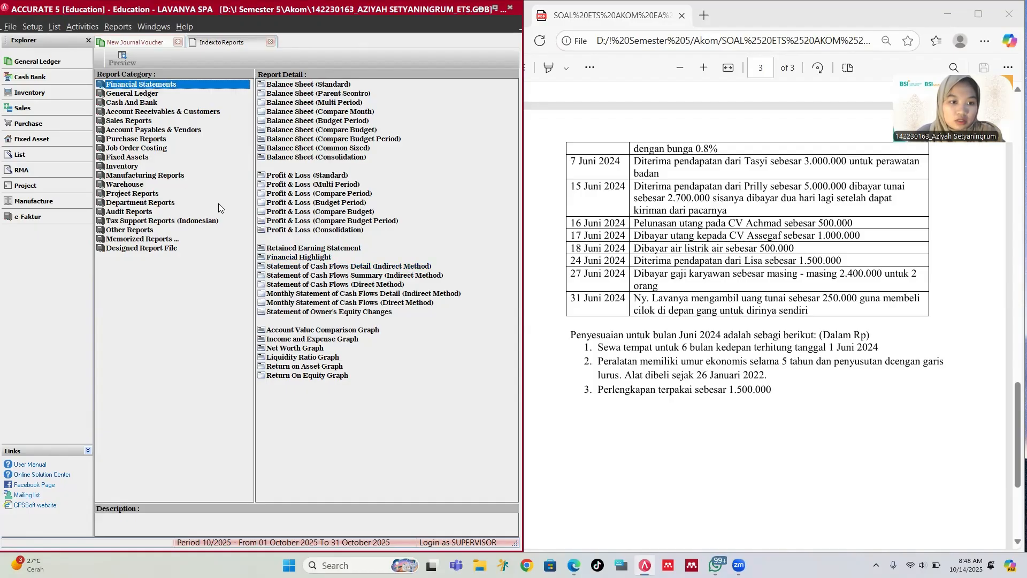
Step: Run the General Ledger History report from 01/06/2024 to 30/06/2024
{"action": "left_click", "coordinate": [144, 94]}
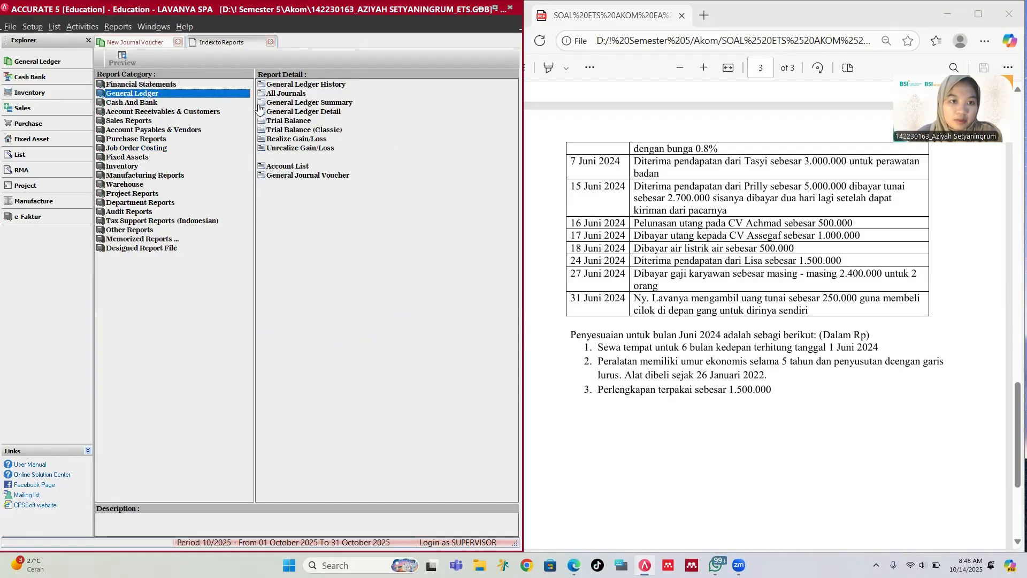
{"action": "left_click", "coordinate": [294, 86]}
{"action": "double_click", "coordinate": [294, 84]}
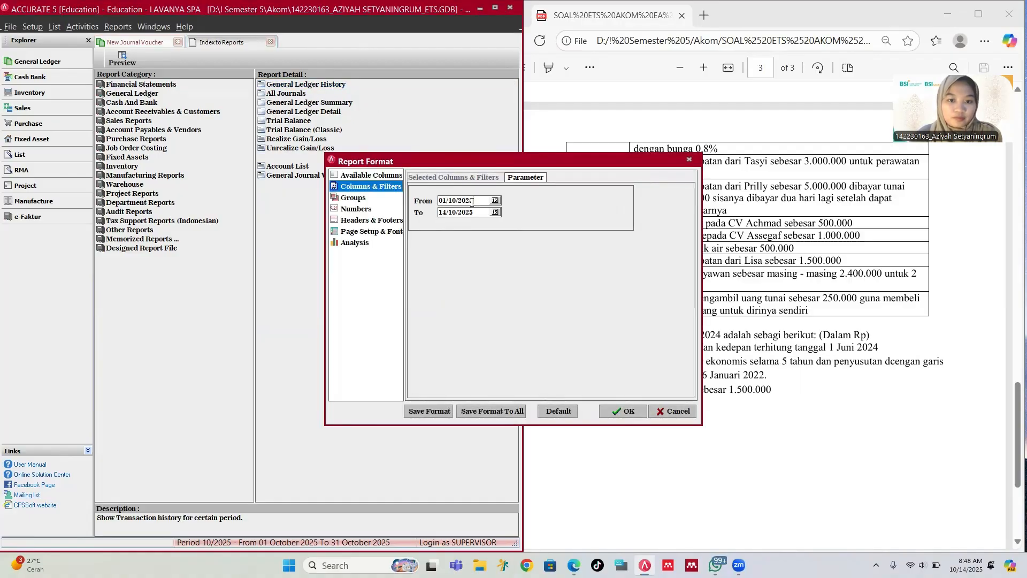
{"action": "double_click", "coordinate": [472, 202]}
{"action": "type", "text": "01/06/"}
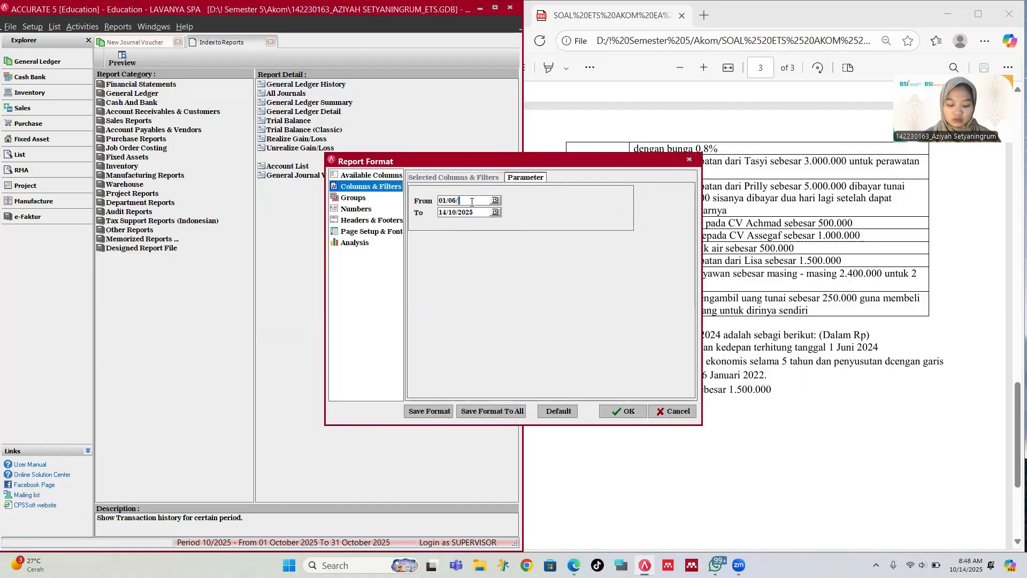
{"action": "type", "text": "2024"}
{"action": "double_click", "coordinate": [483, 210]}
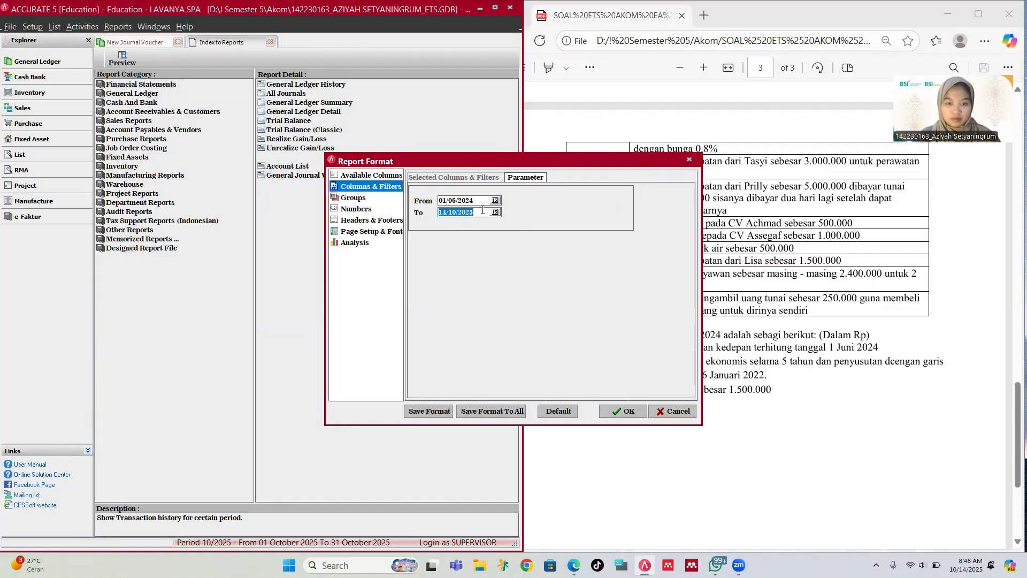
{"action": "type", "text": "30"}
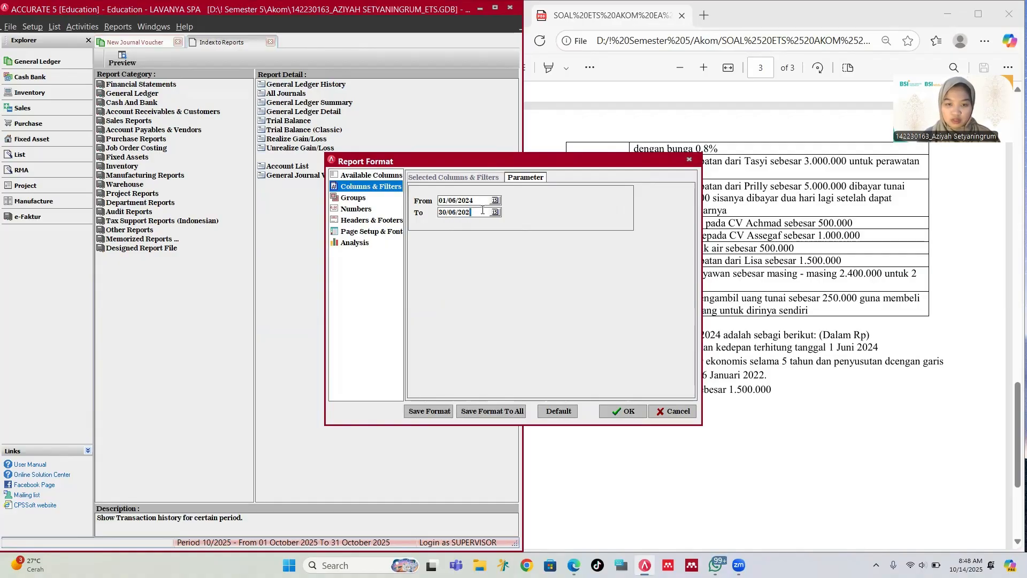
{"action": "left_click", "coordinate": [604, 417]}
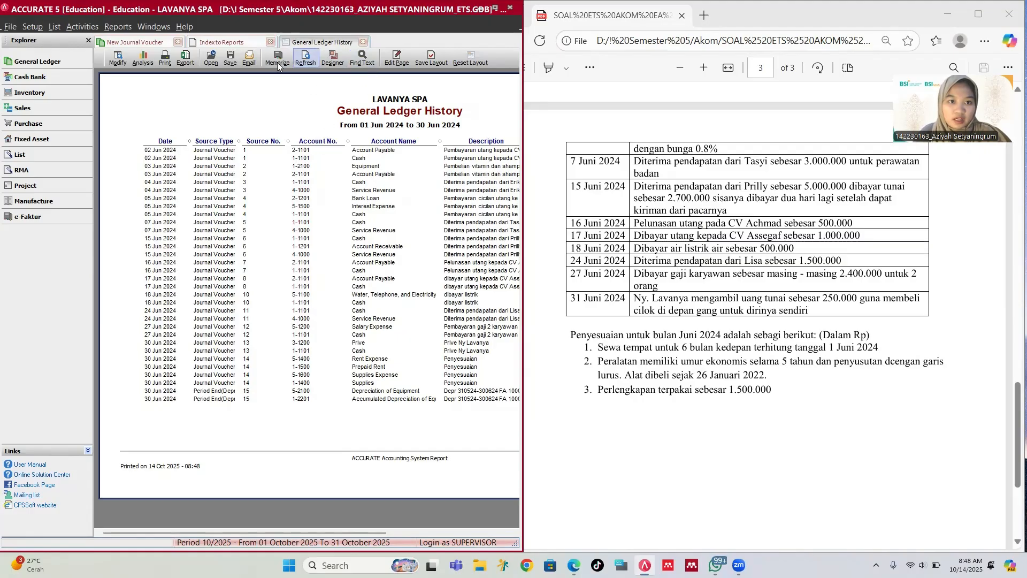
Step: Start a PDF export of the General Ledger History, using an existing Akom file name as a base
{"action": "left_click", "coordinate": [230, 58]}
{"action": "left_click", "coordinate": [264, 101]}
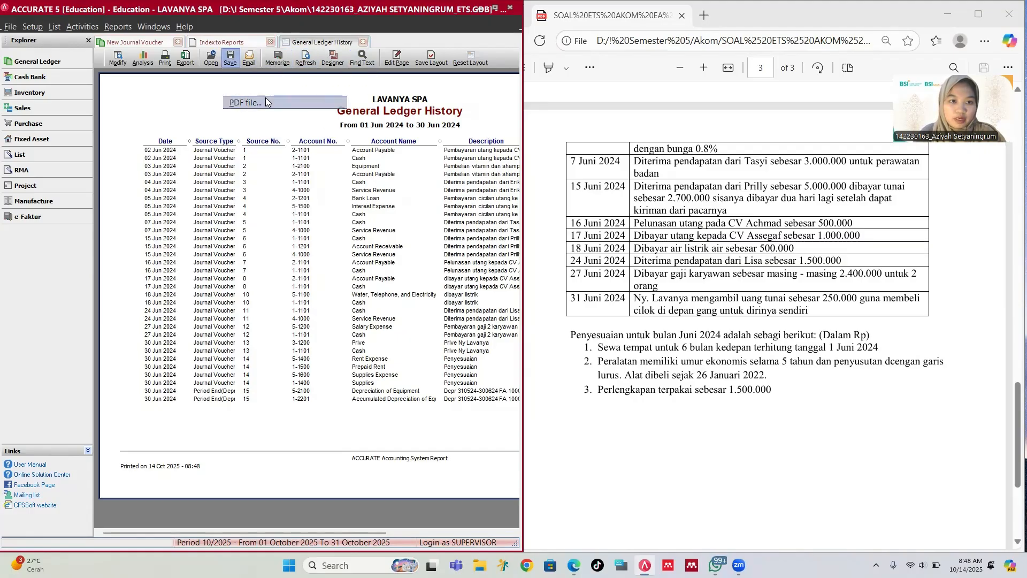
{"action": "left_click", "coordinate": [512, 365]}
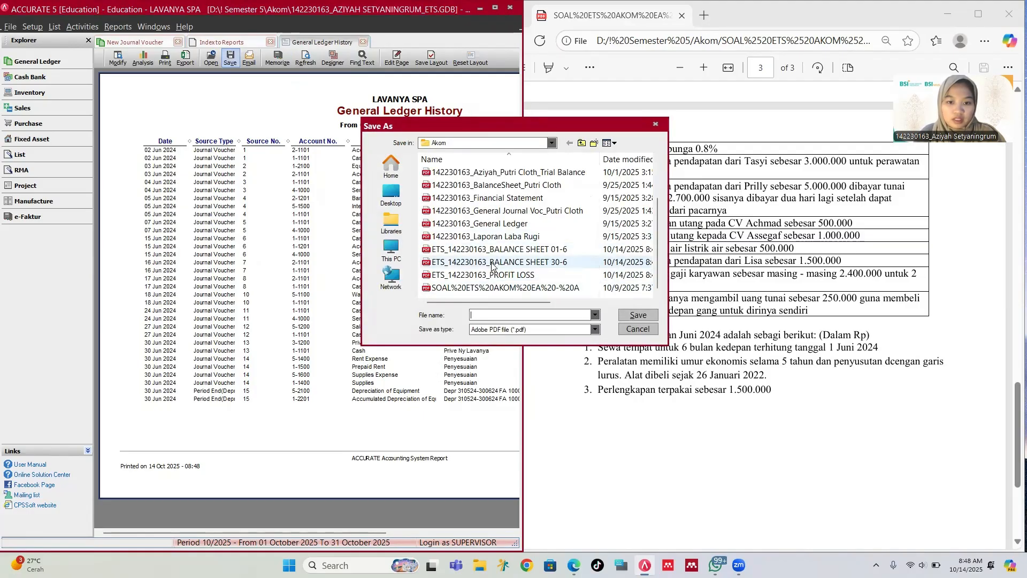
{"action": "left_click", "coordinate": [501, 262]}
{"action": "left_click", "coordinate": [578, 315]}
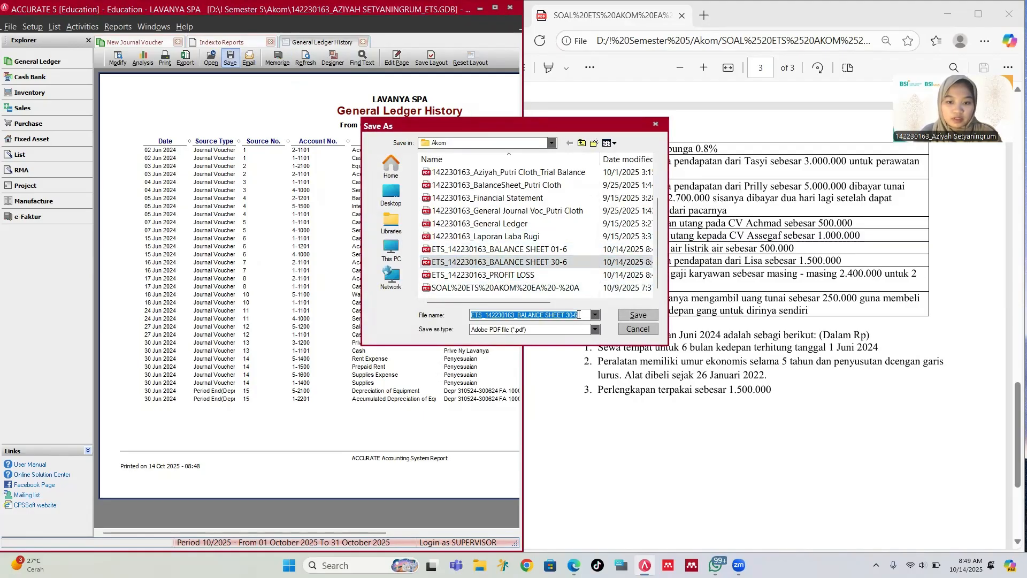
{"action": "left_click", "coordinate": [578, 314]}
{"action": "key", "text": "BackSpace"}
{"action": "key", "text": "BackSpace"}
{"action": "key", "text": "BackSpace"}
{"action": "key", "text": "BackSpace"}
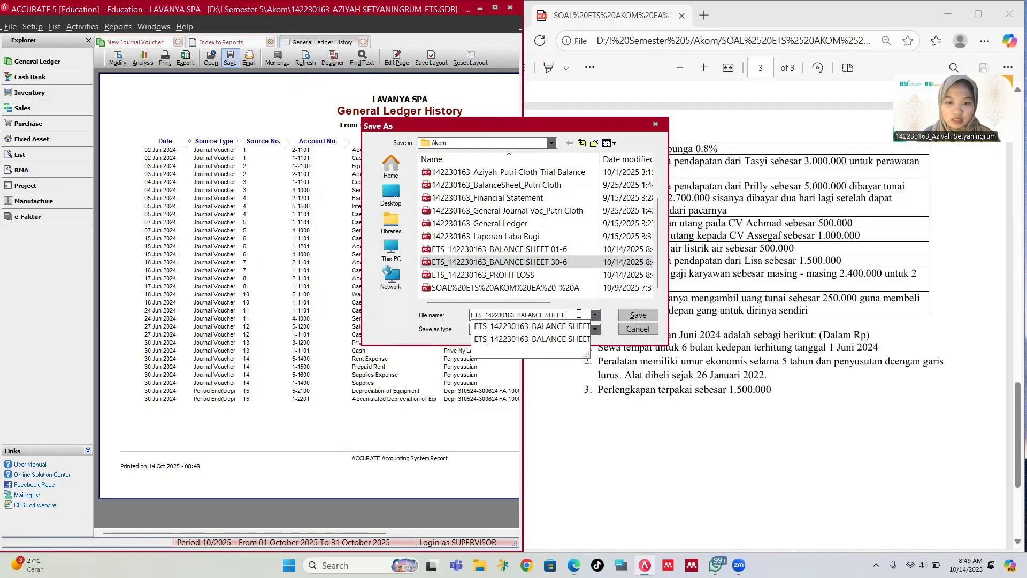
{"action": "key", "text": "BackSpace"}
{"action": "key", "text": "BackSpace"}
{"action": "key", "text": "BackSpace"}
{"action": "key", "text": "BackSpace"}
{"action": "key", "text": "BackSpace"}
{"action": "key", "text": "BackSpace"}
{"action": "key", "text": "BackSpace"}
{"action": "key", "text": "BackSpace"}
{"action": "key", "text": "BackSpace"}
{"action": "key", "text": "BackSpace"}
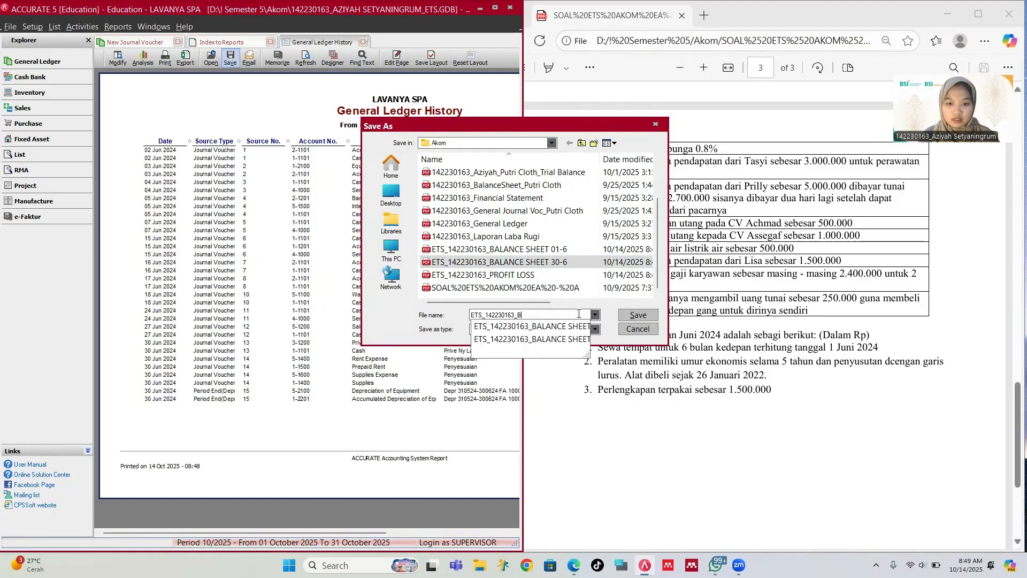
{"action": "type", "text": "gEN"}
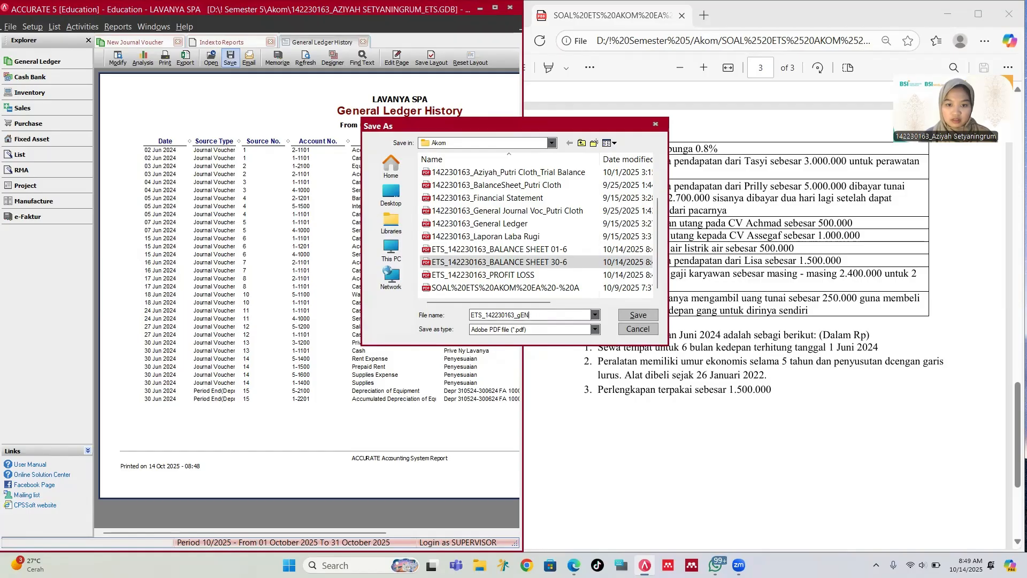
{"action": "key", "text": "BackSpace"}
{"action": "key", "text": "BackSpace"}
{"action": "key", "text": "BackSpace"}
{"action": "type", "text": "GENERAL"}
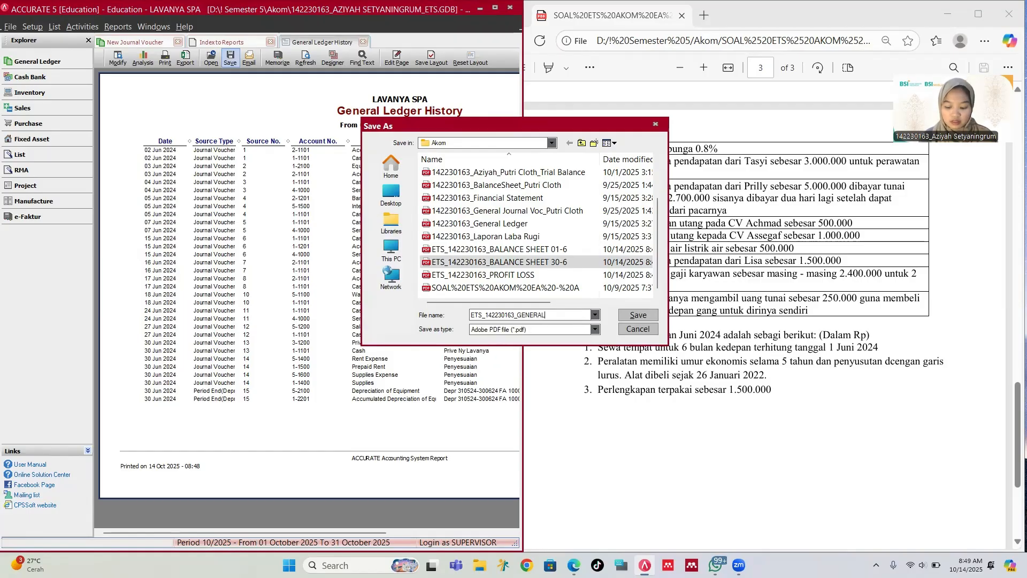
{"action": "type", "text": " LEDG"}
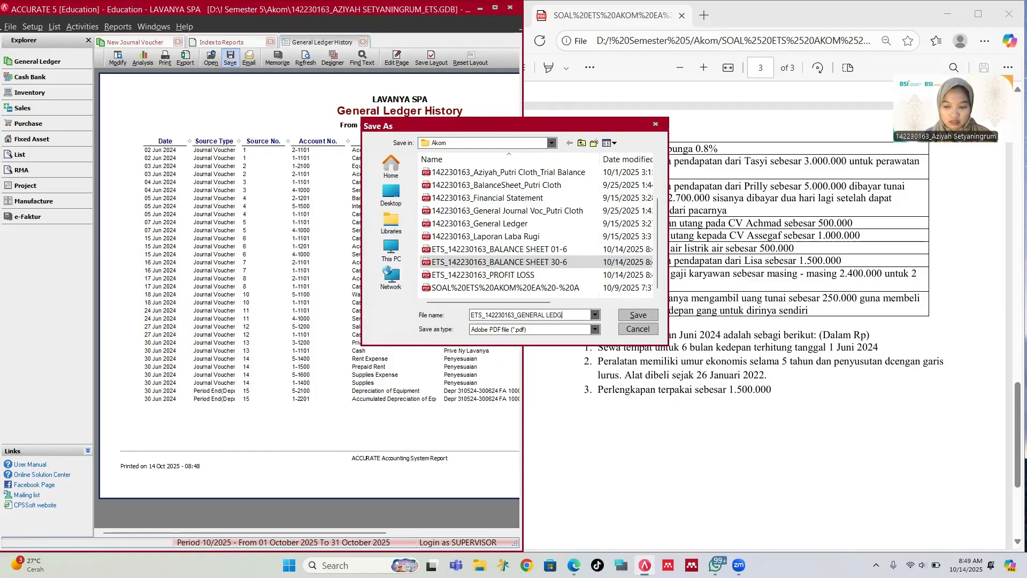
{"action": "type", "text": "ER HISTOR"}
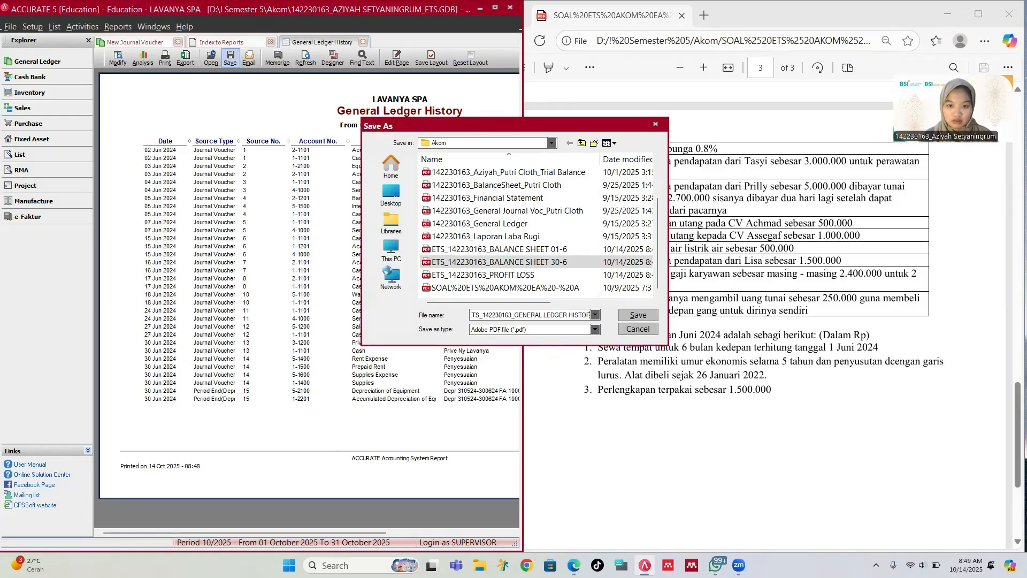
{"action": "type", "text": "Y"}
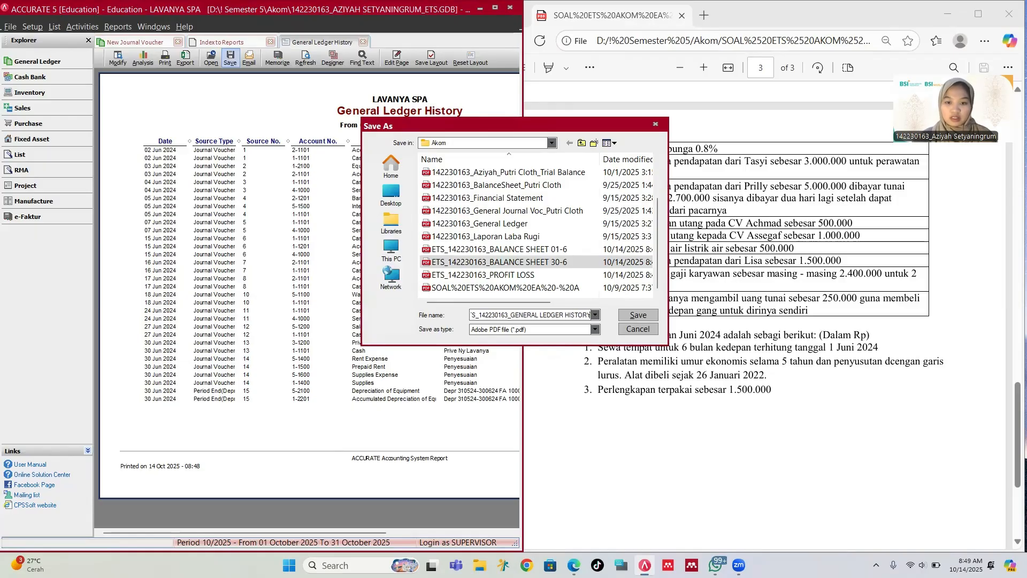
{"action": "left_click", "coordinate": [639, 315]}
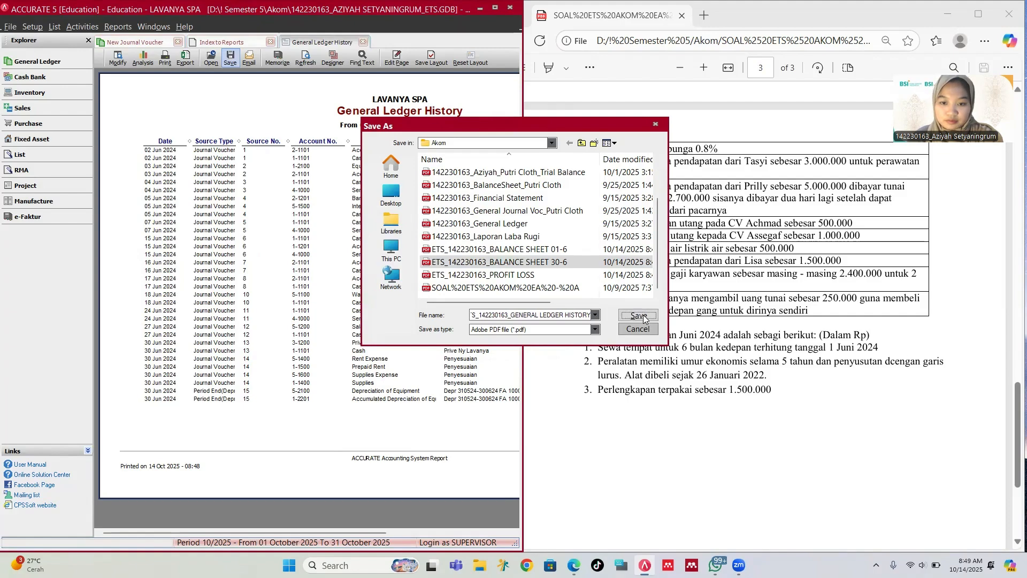
{"action": "left_click", "coordinate": [206, 42]}
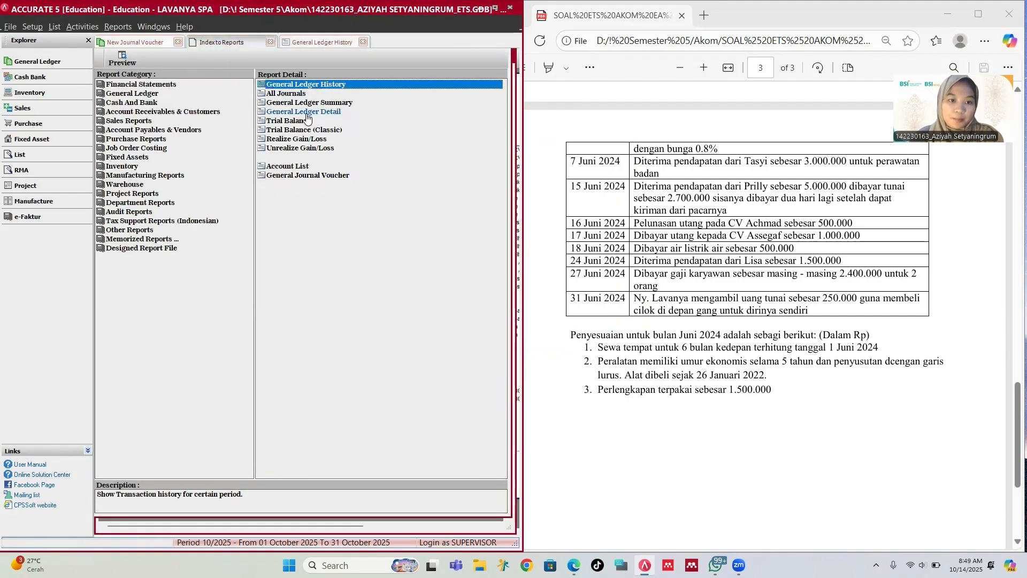
{"action": "left_click", "coordinate": [297, 168]}
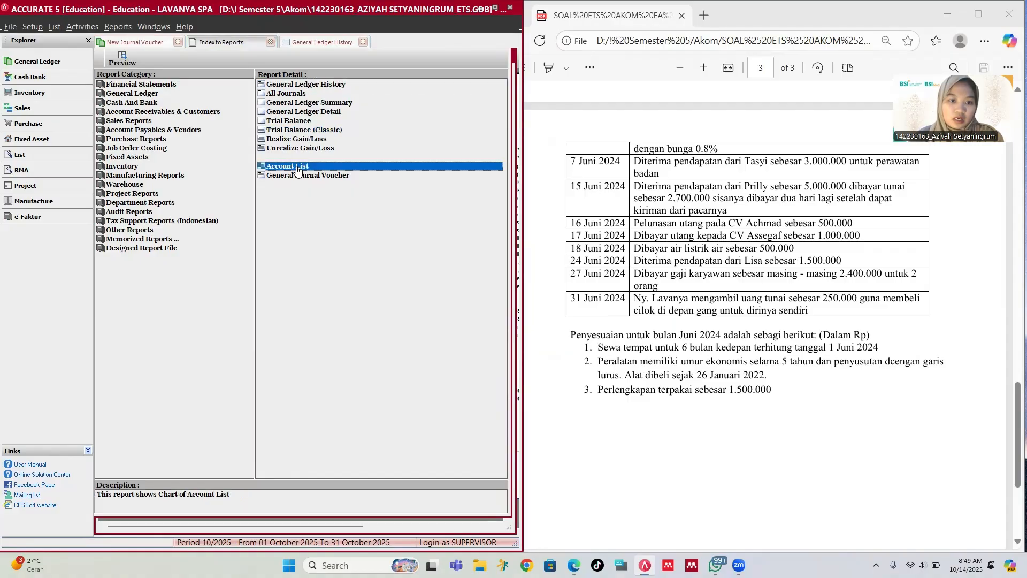
{"action": "double_click", "coordinate": [297, 170]}
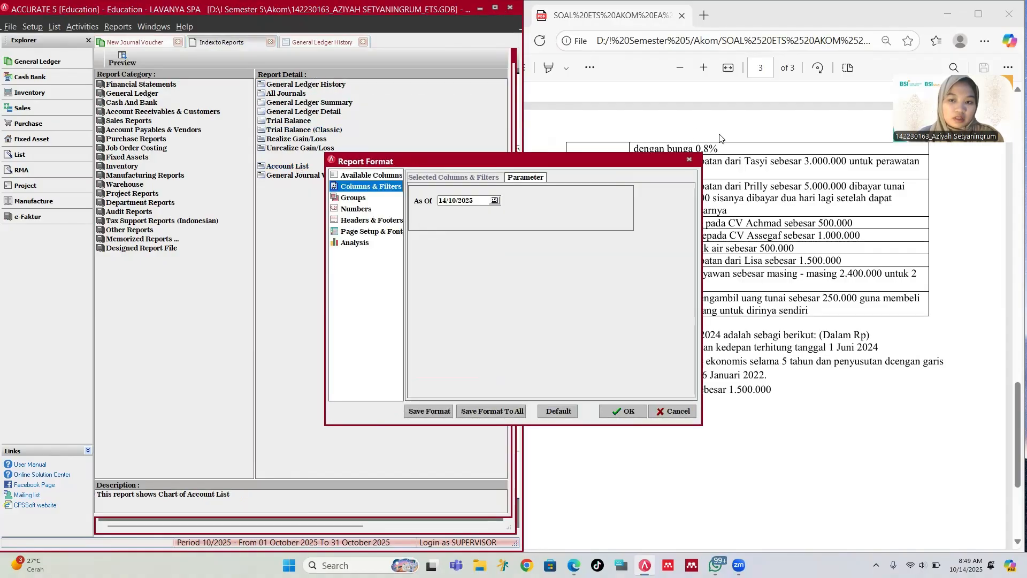
{"action": "left_click", "coordinate": [689, 159]}
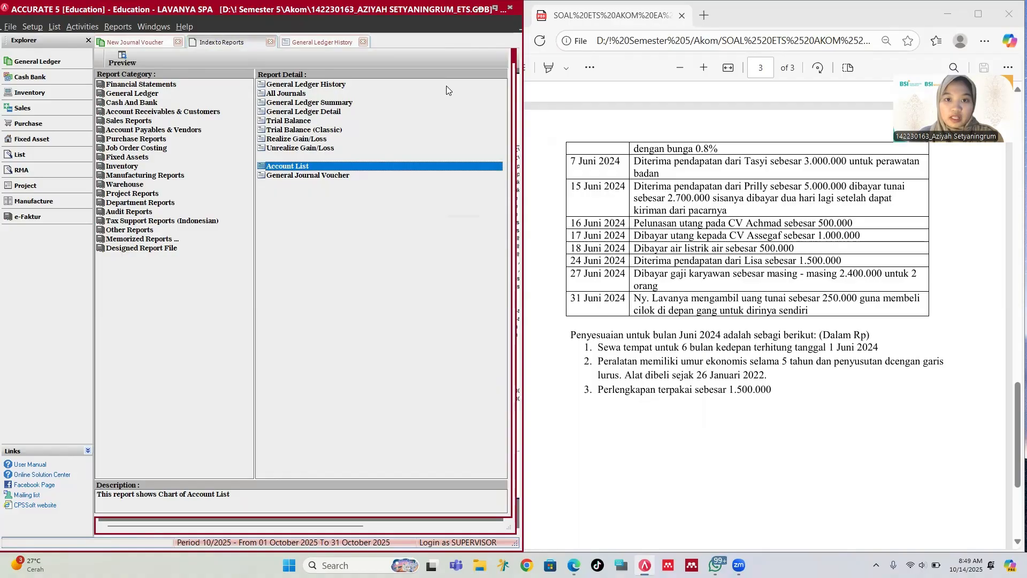
{"action": "left_click", "coordinate": [807, 99]}
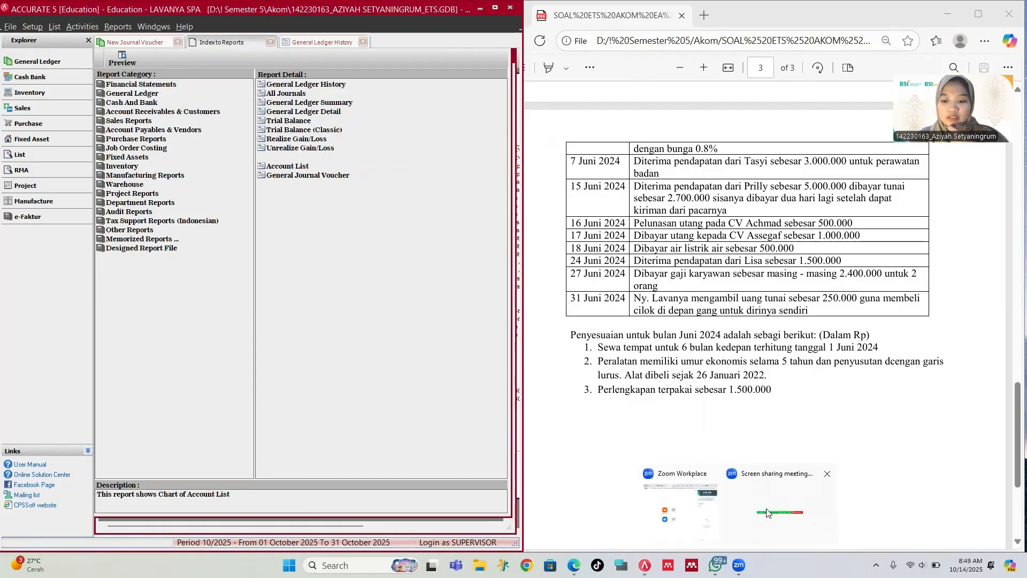
{"action": "mouse_move", "coordinate": [738, 564]}
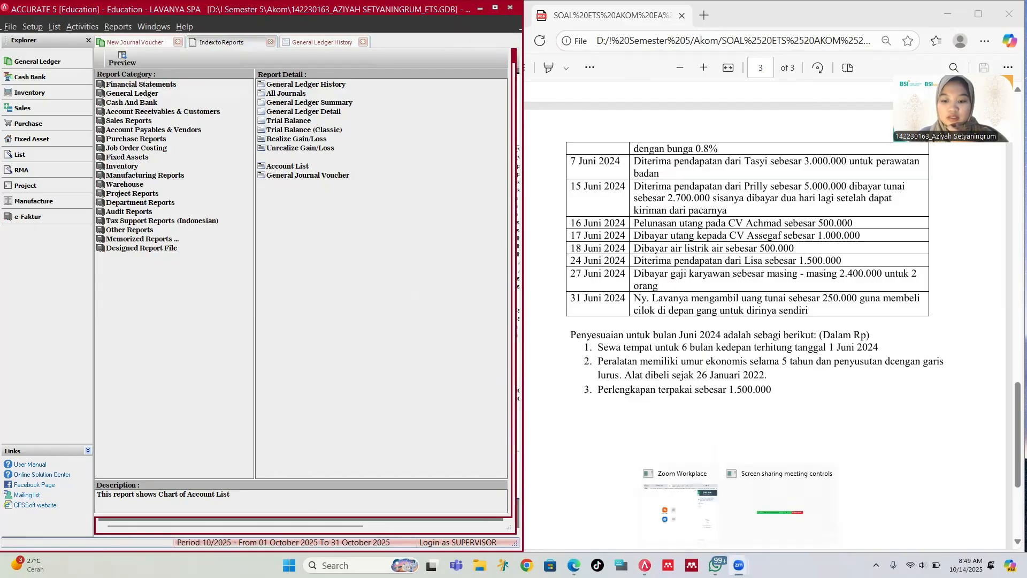